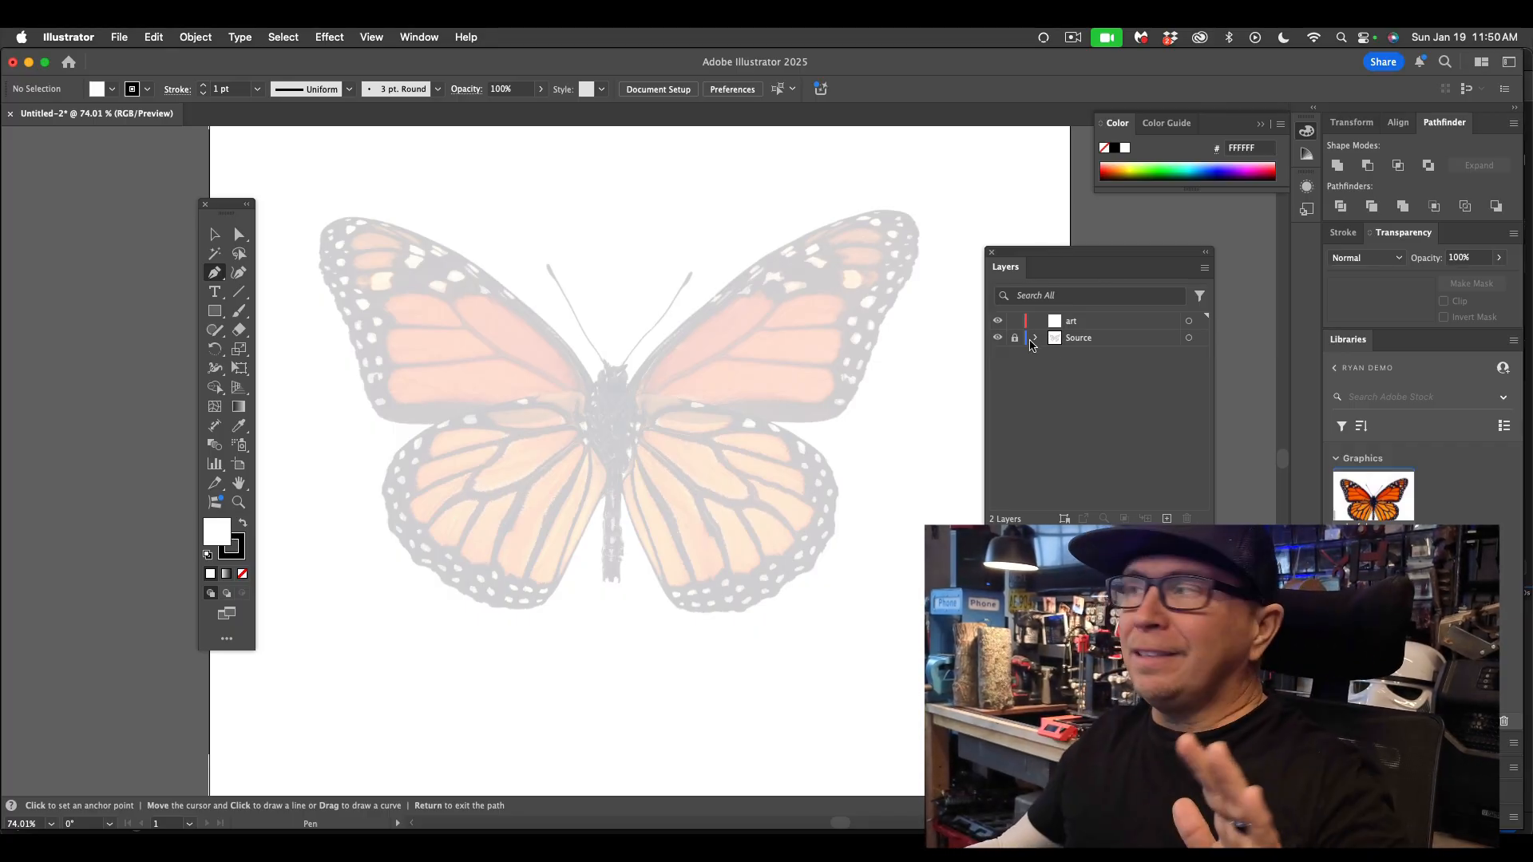
- Hide the Source layer and look over the presets for a new document without creating one
{"action": "left_click", "coordinate": [999, 338]}
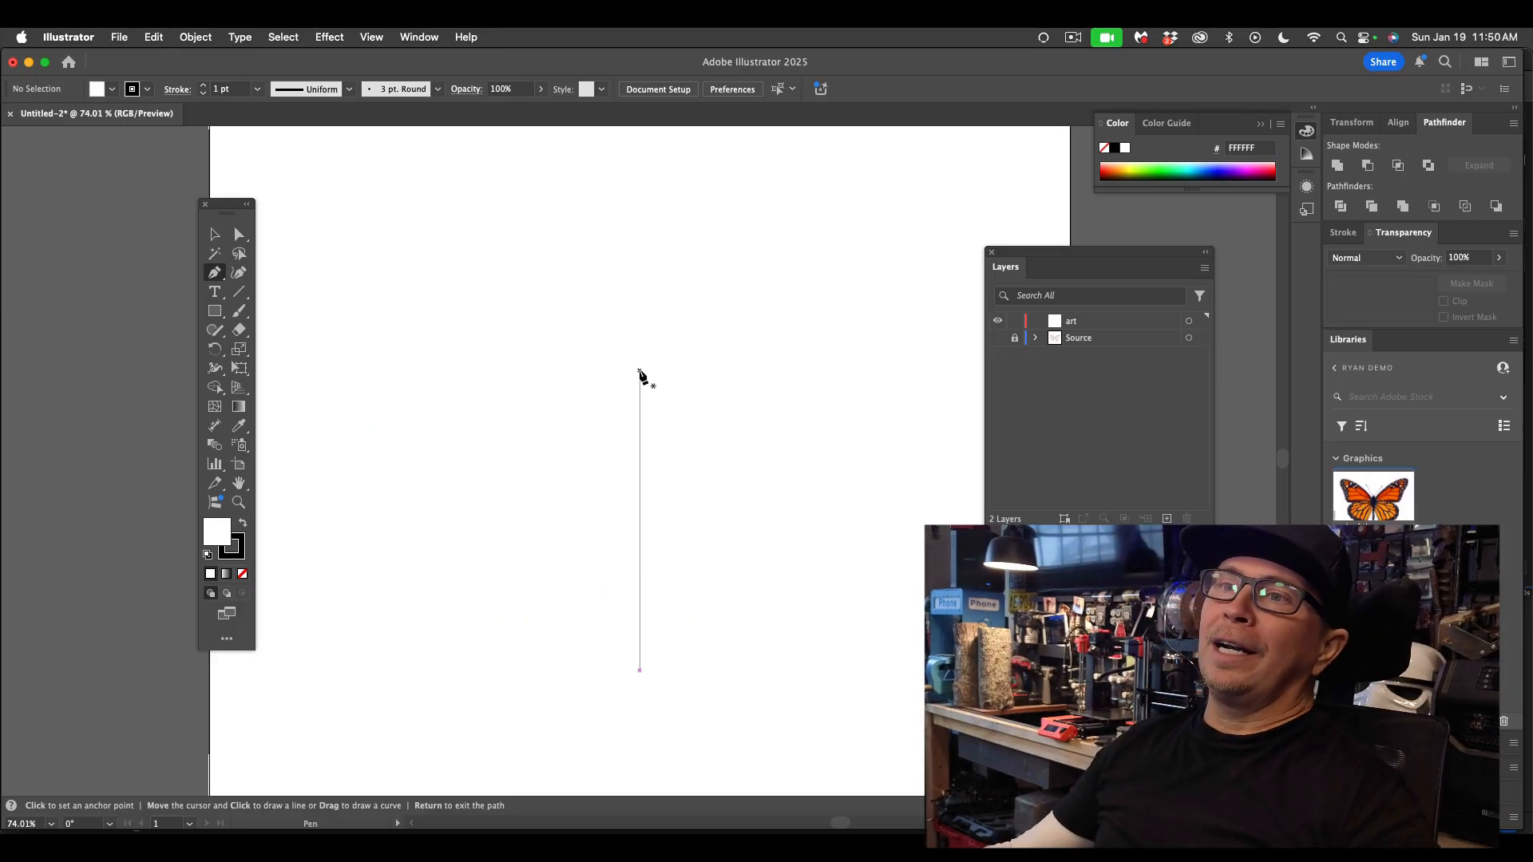
{"action": "left_click", "coordinate": [122, 37]}
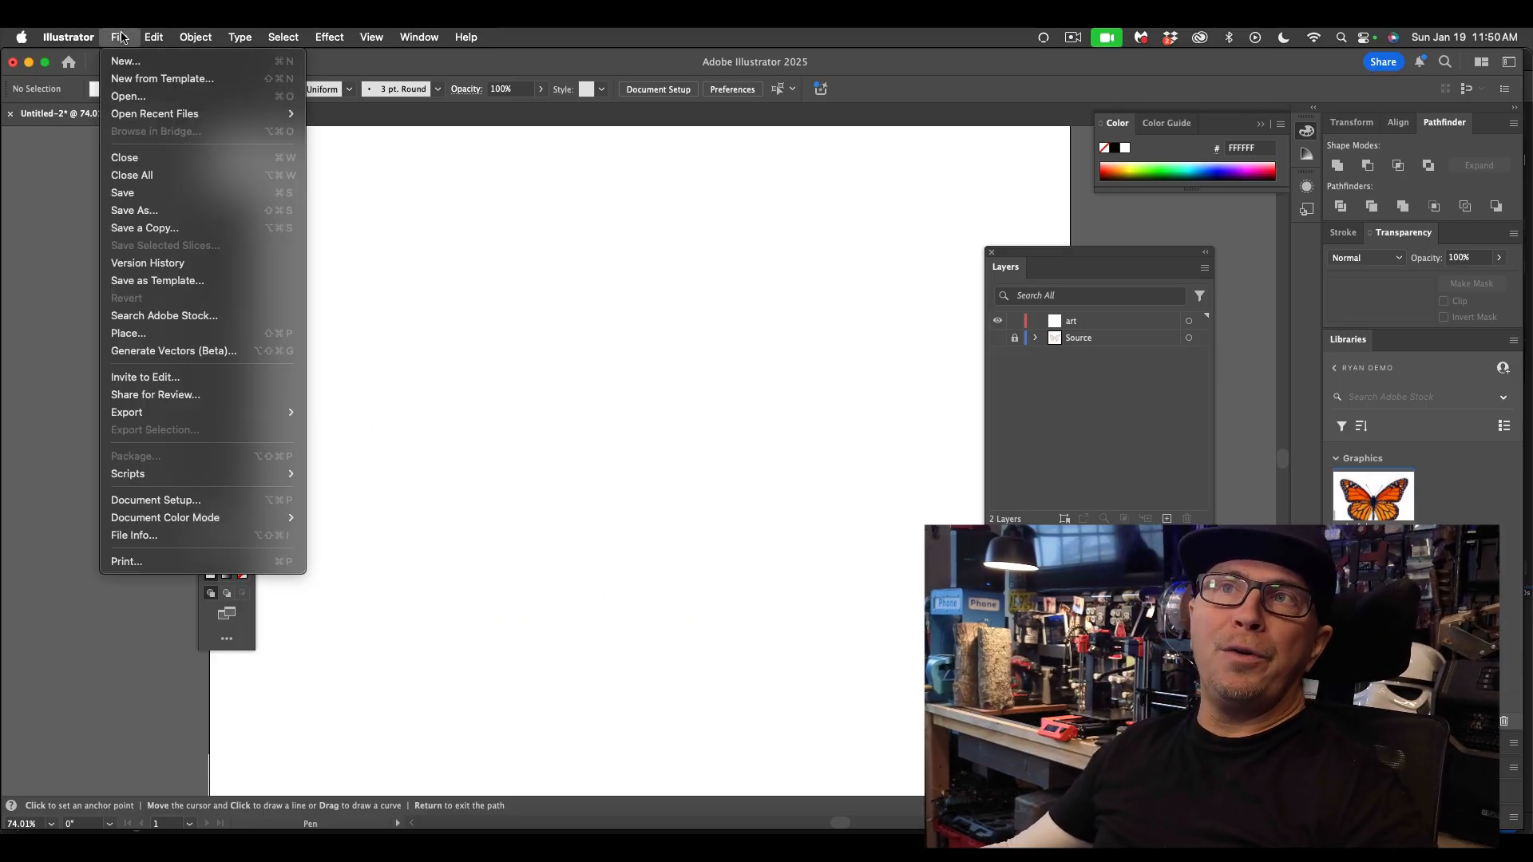
{"action": "left_click", "coordinate": [132, 60]}
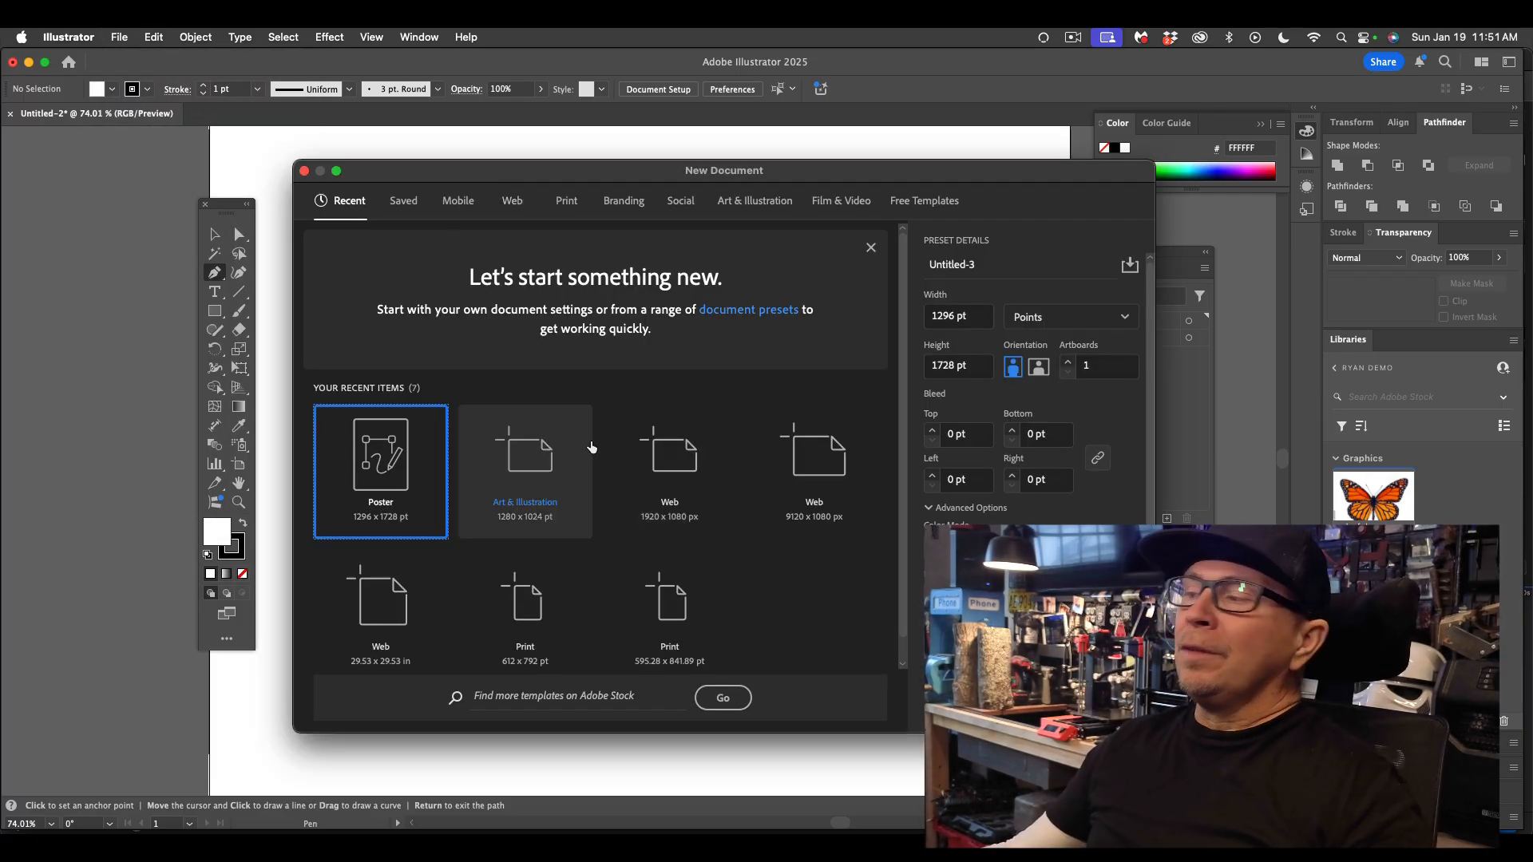
{"action": "key", "text": "Escape"}
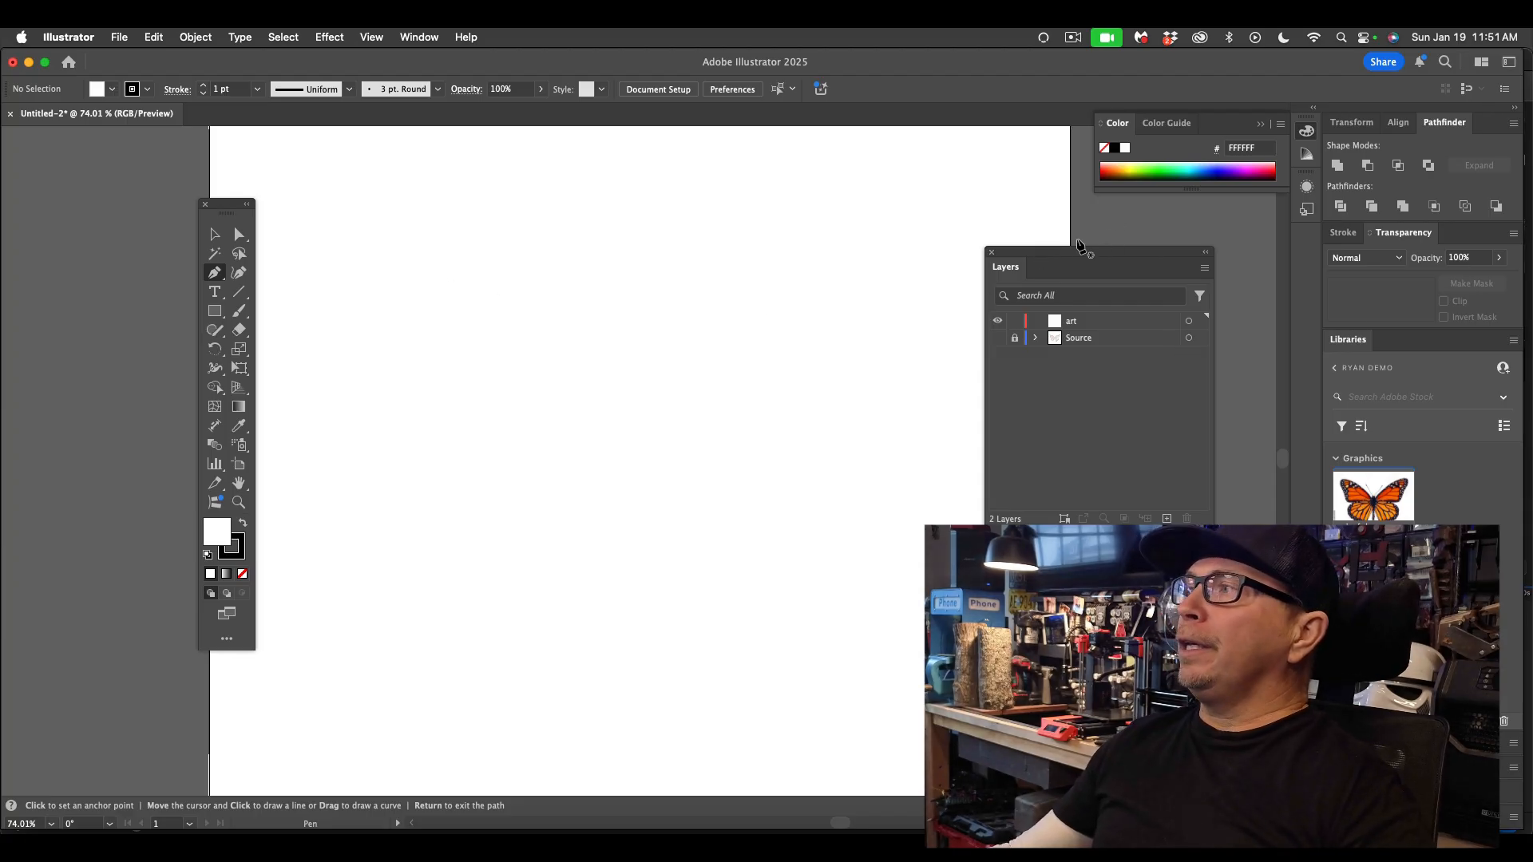
- Undock the Libraries panel over the canvas and shift the floating Layers panel beside it
{"action": "left_click_drag", "start_coordinate": [1078, 249], "coordinate": [1134, 208]}
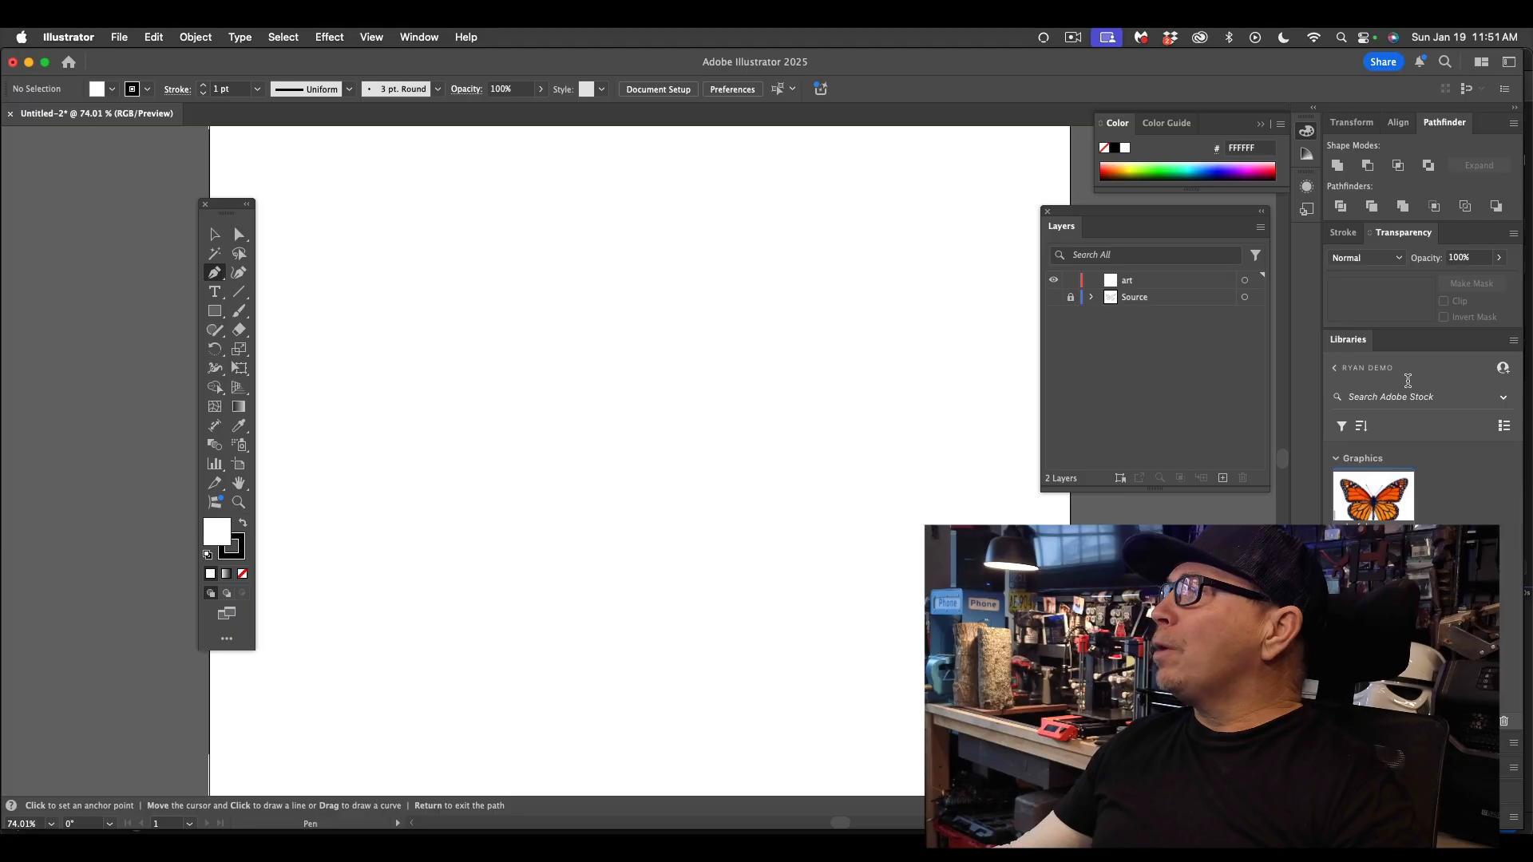
{"action": "left_click_drag", "start_coordinate": [1357, 342], "coordinate": [846, 258]}
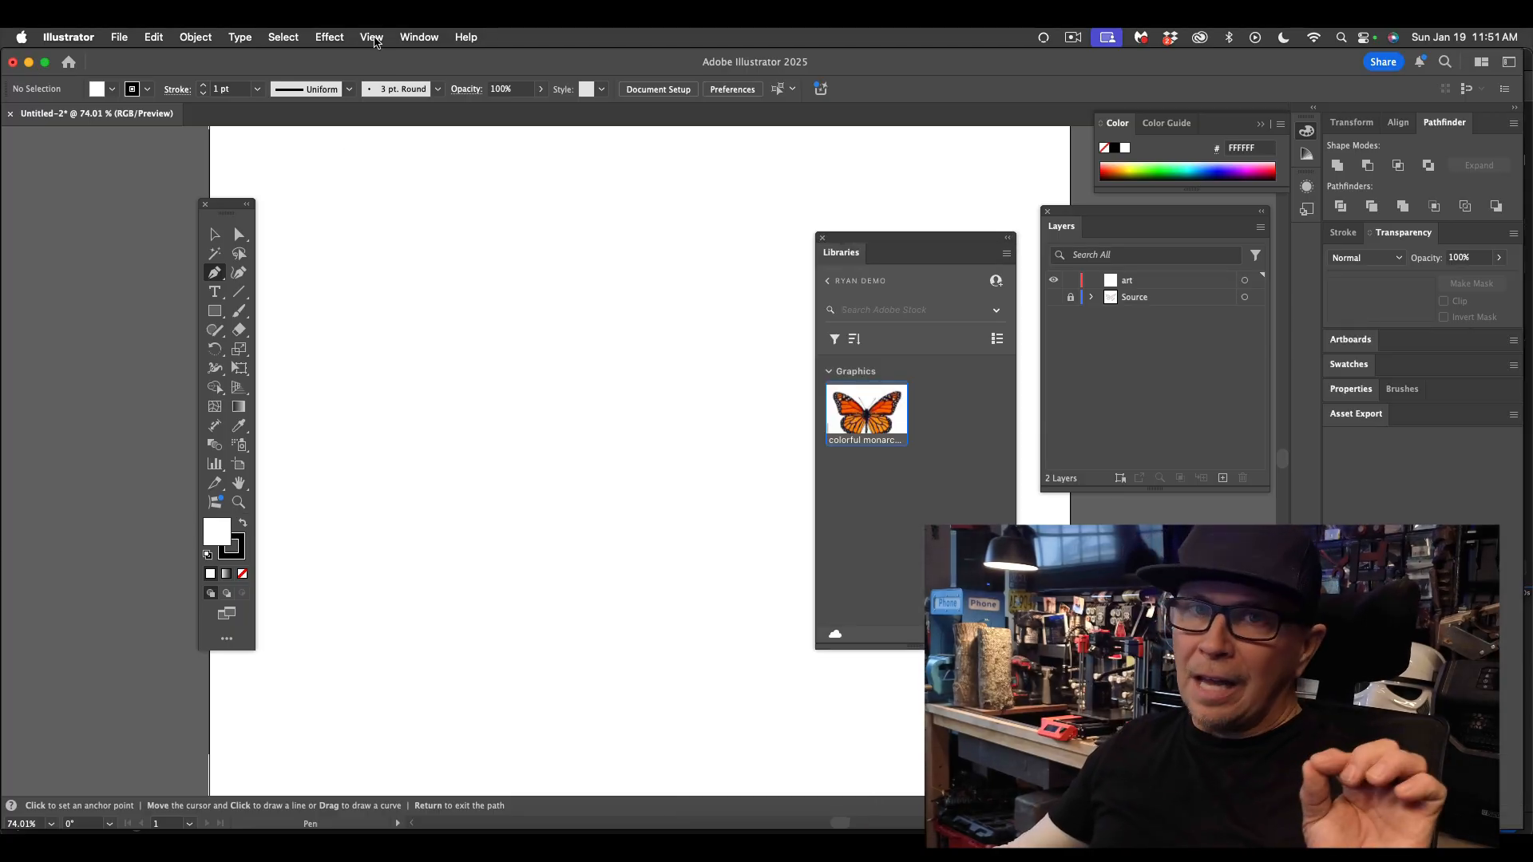
{"action": "left_click", "coordinate": [419, 37]}
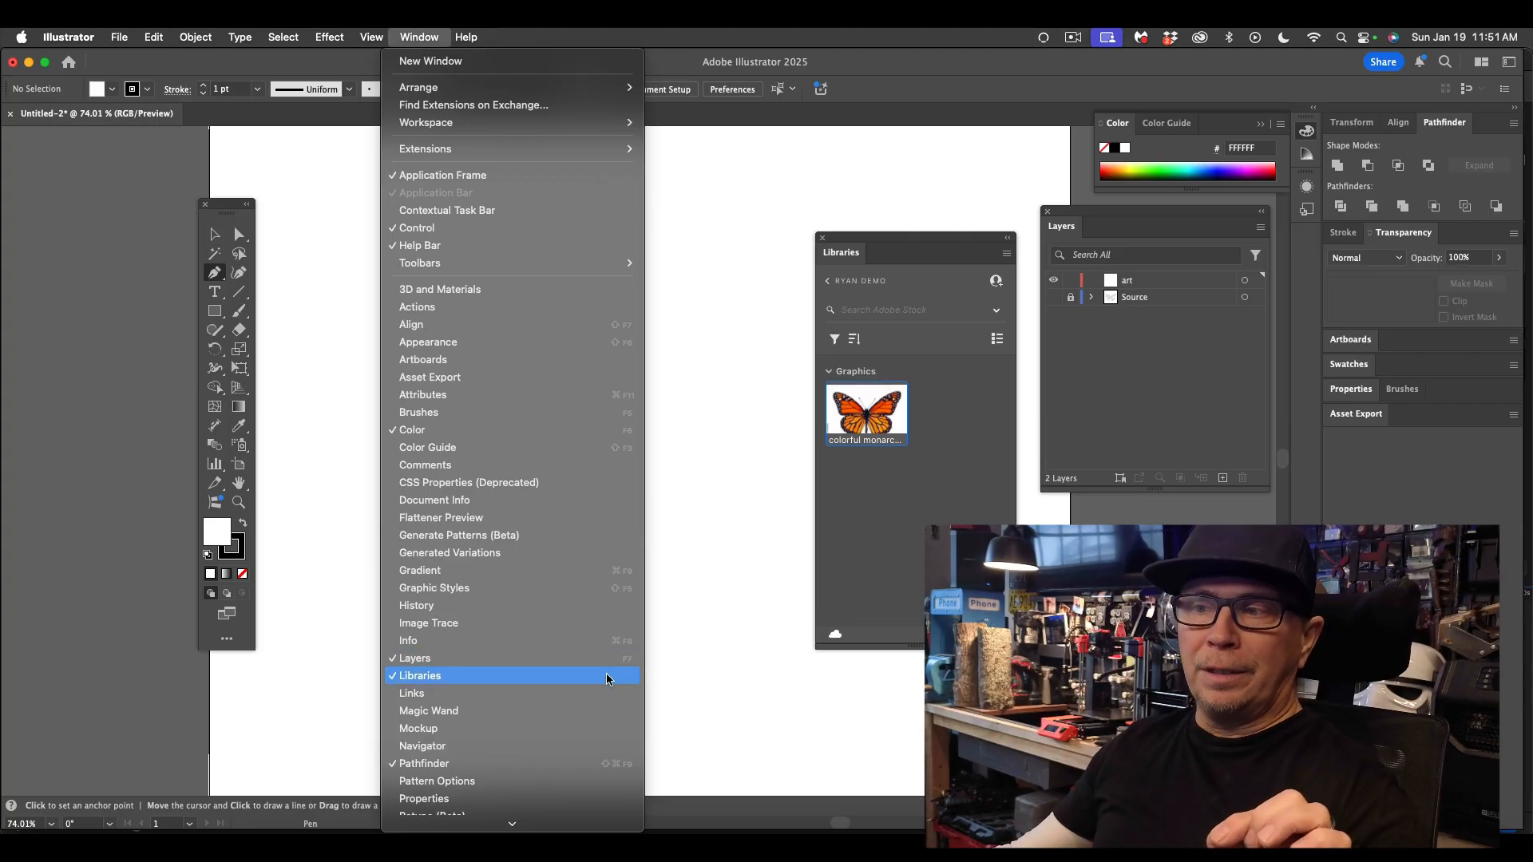
{"action": "left_click", "coordinate": [881, 461]}
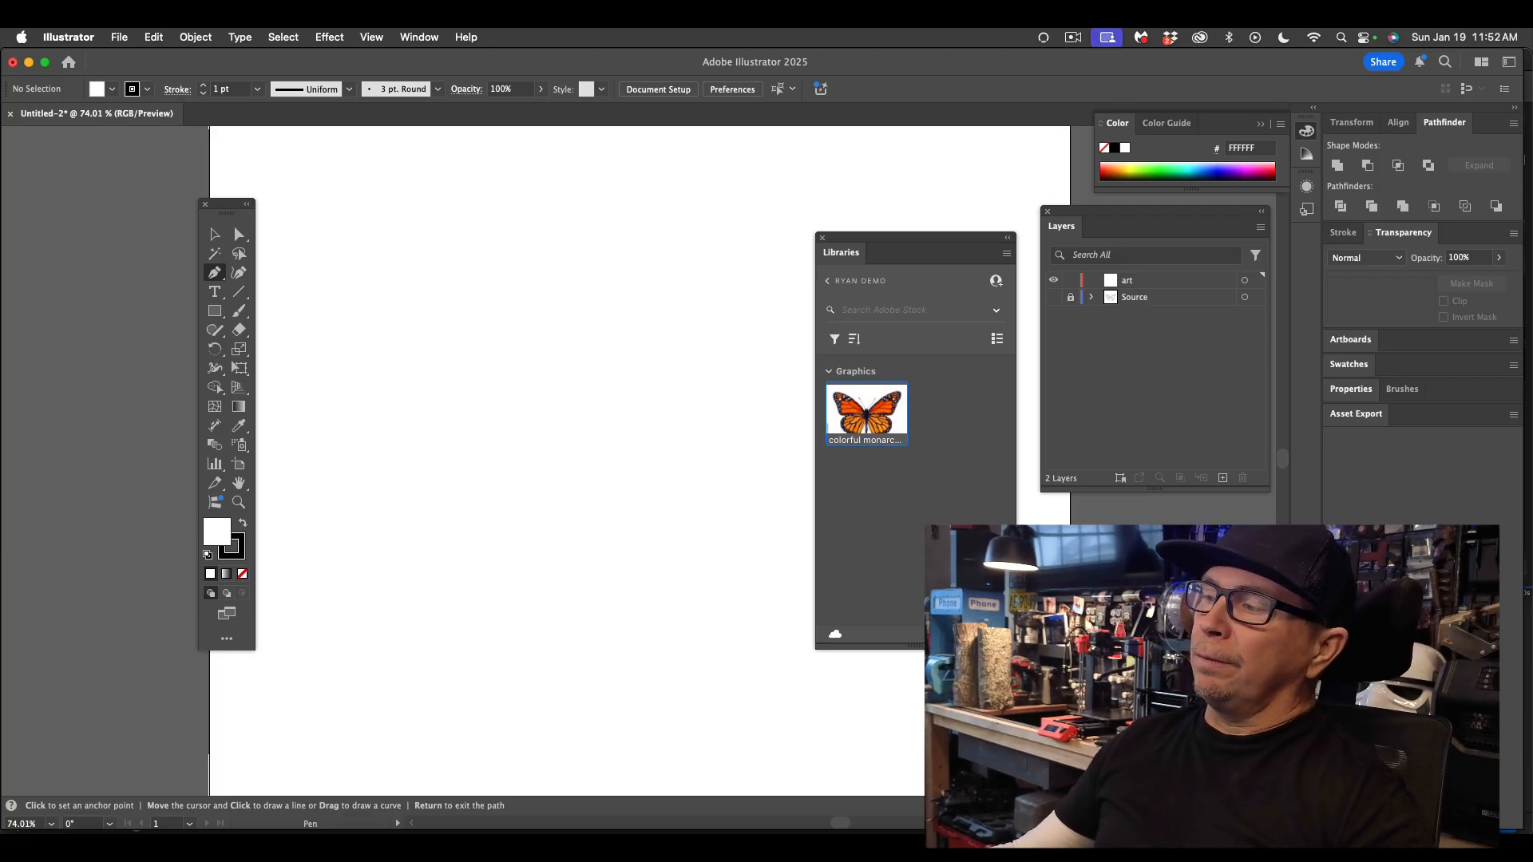
- Search Adobe Stock for "Monarch", clear the search, and check the available search scopes
{"action": "left_click", "coordinate": [860, 316]}
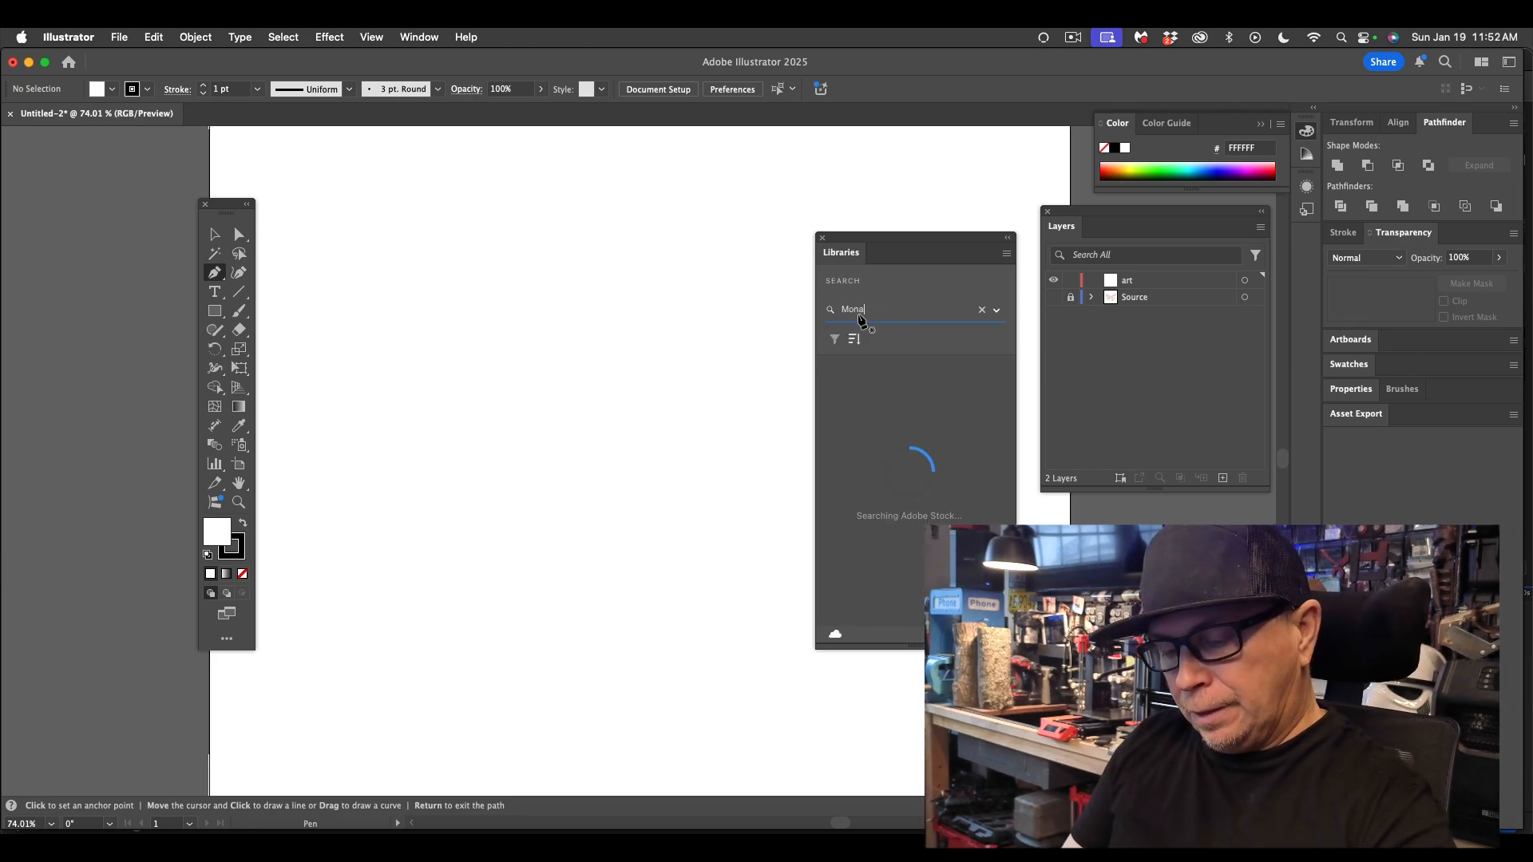
{"action": "type", "text": "narch"}
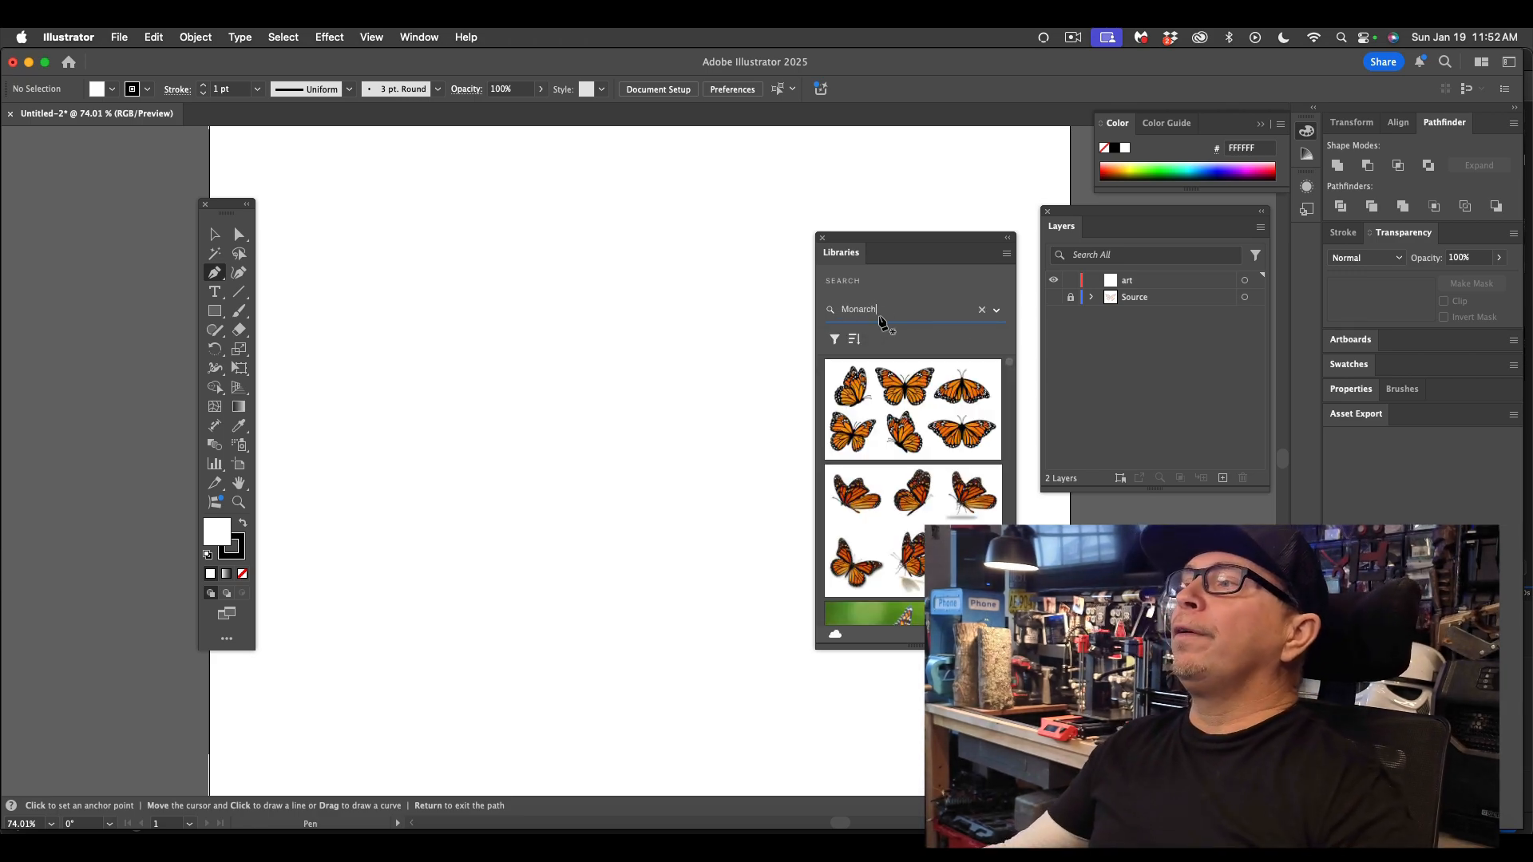
{"action": "left_click", "coordinate": [982, 309]}
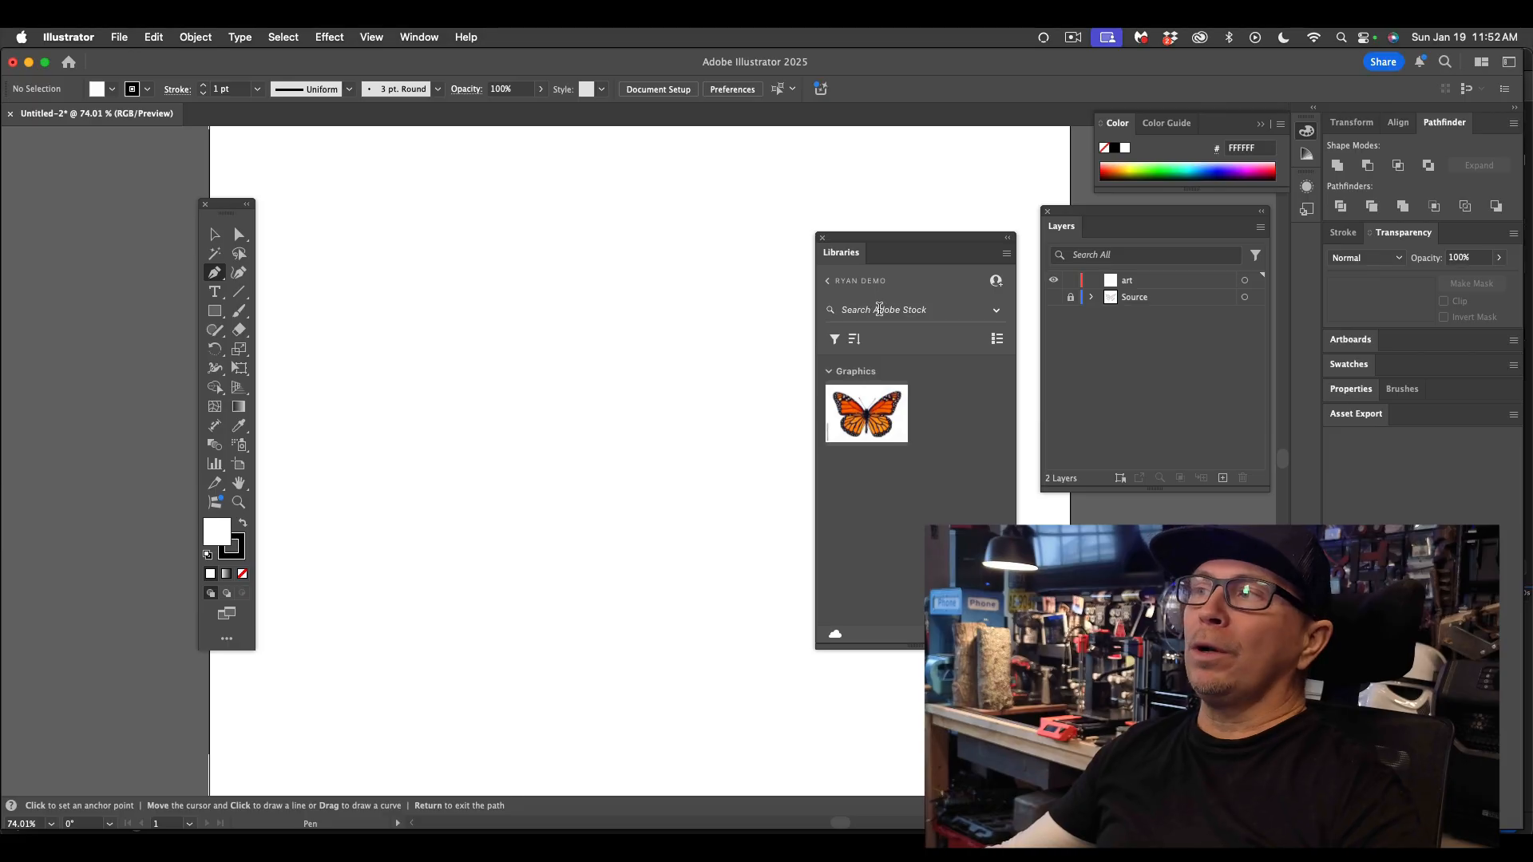
{"action": "left_click", "coordinate": [996, 310]}
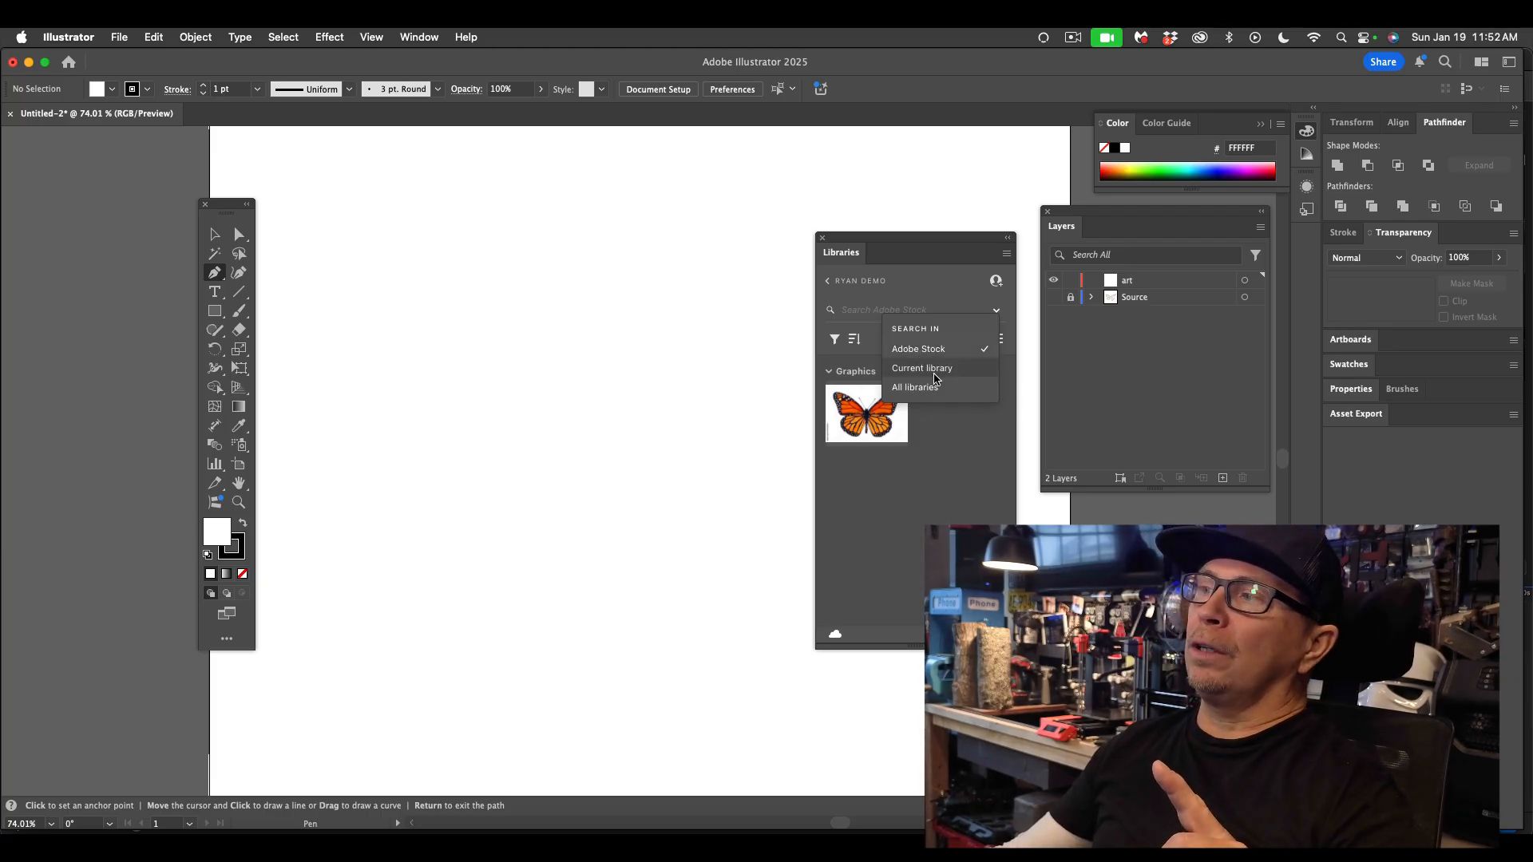
{"action": "left_click", "coordinate": [954, 433]}
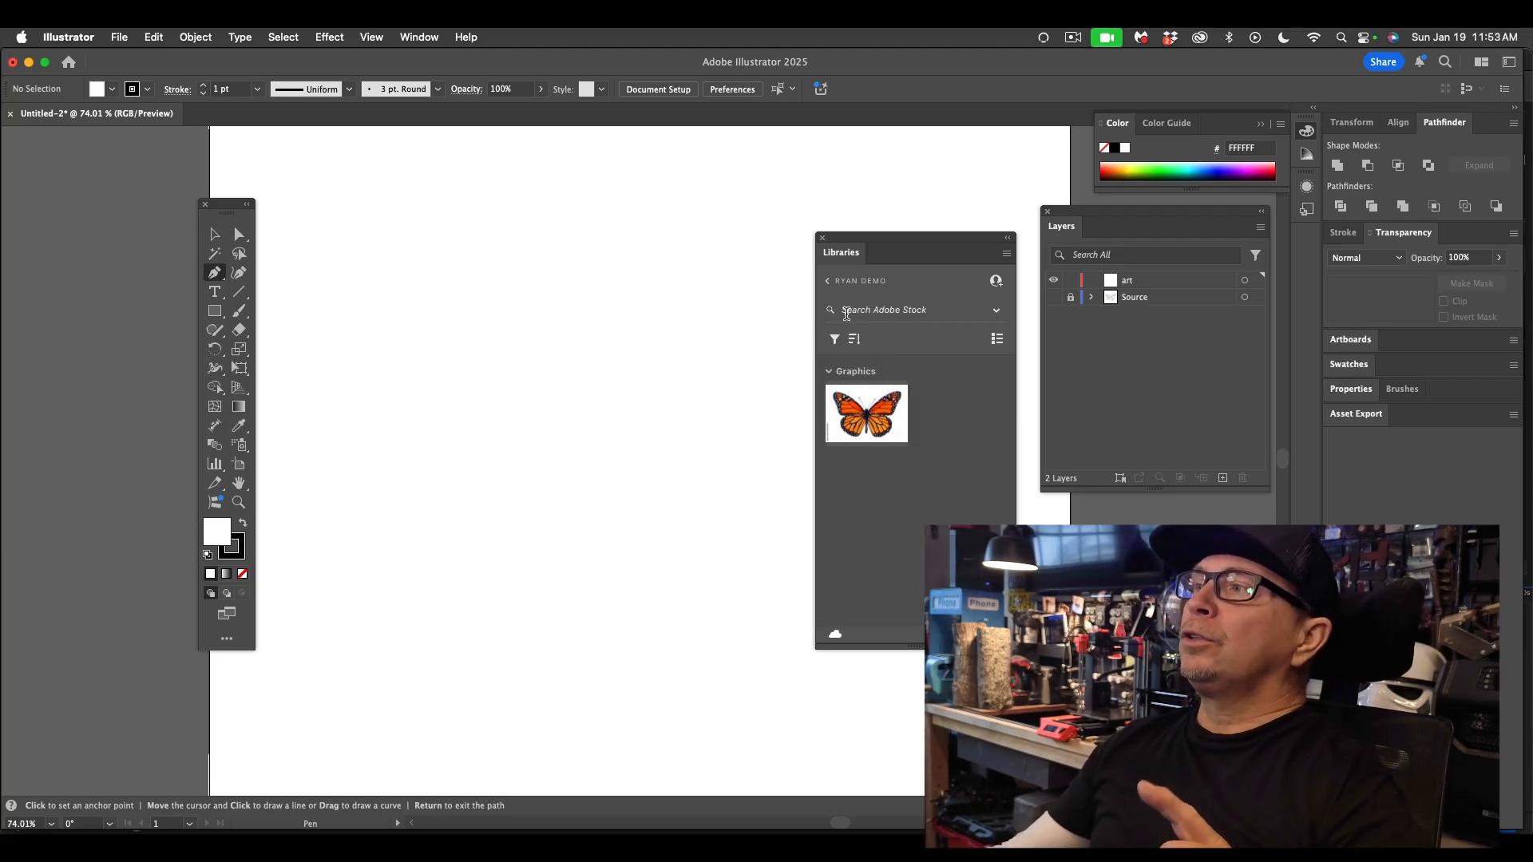
- Search Adobe Stock for "Monarch" and add the orange monarch butterfly photo on a white background to the current library
{"action": "left_click", "coordinate": [873, 311]}
{"action": "type", "text": "Monarch"}
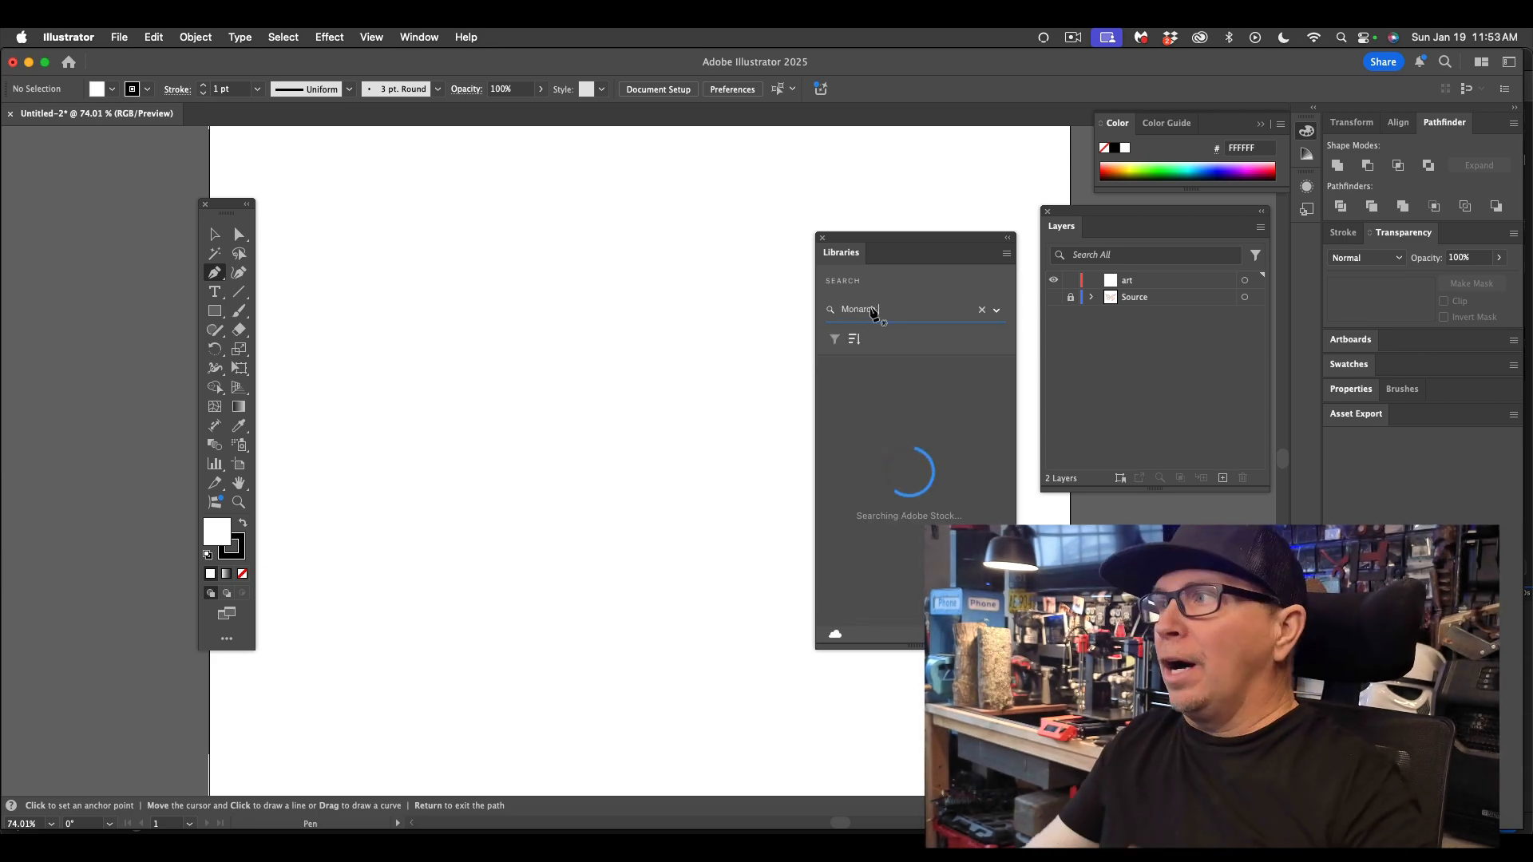
{"action": "scroll", "coordinate": [907, 587], "scroll_direction": "down", "scroll_amount": 10}
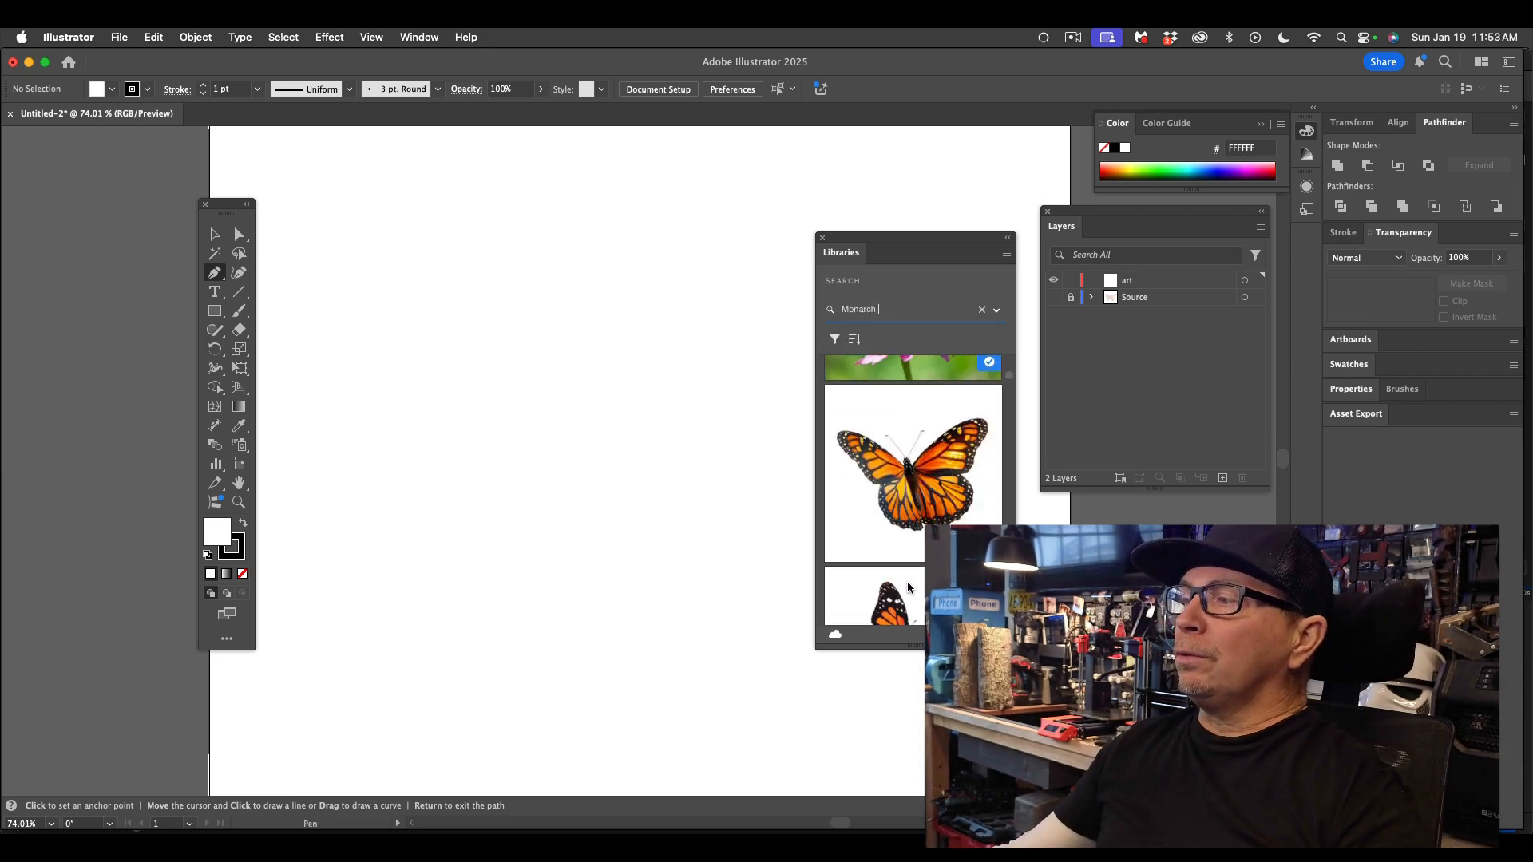
{"action": "scroll", "coordinate": [908, 587], "scroll_direction": "up", "scroll_amount": 5}
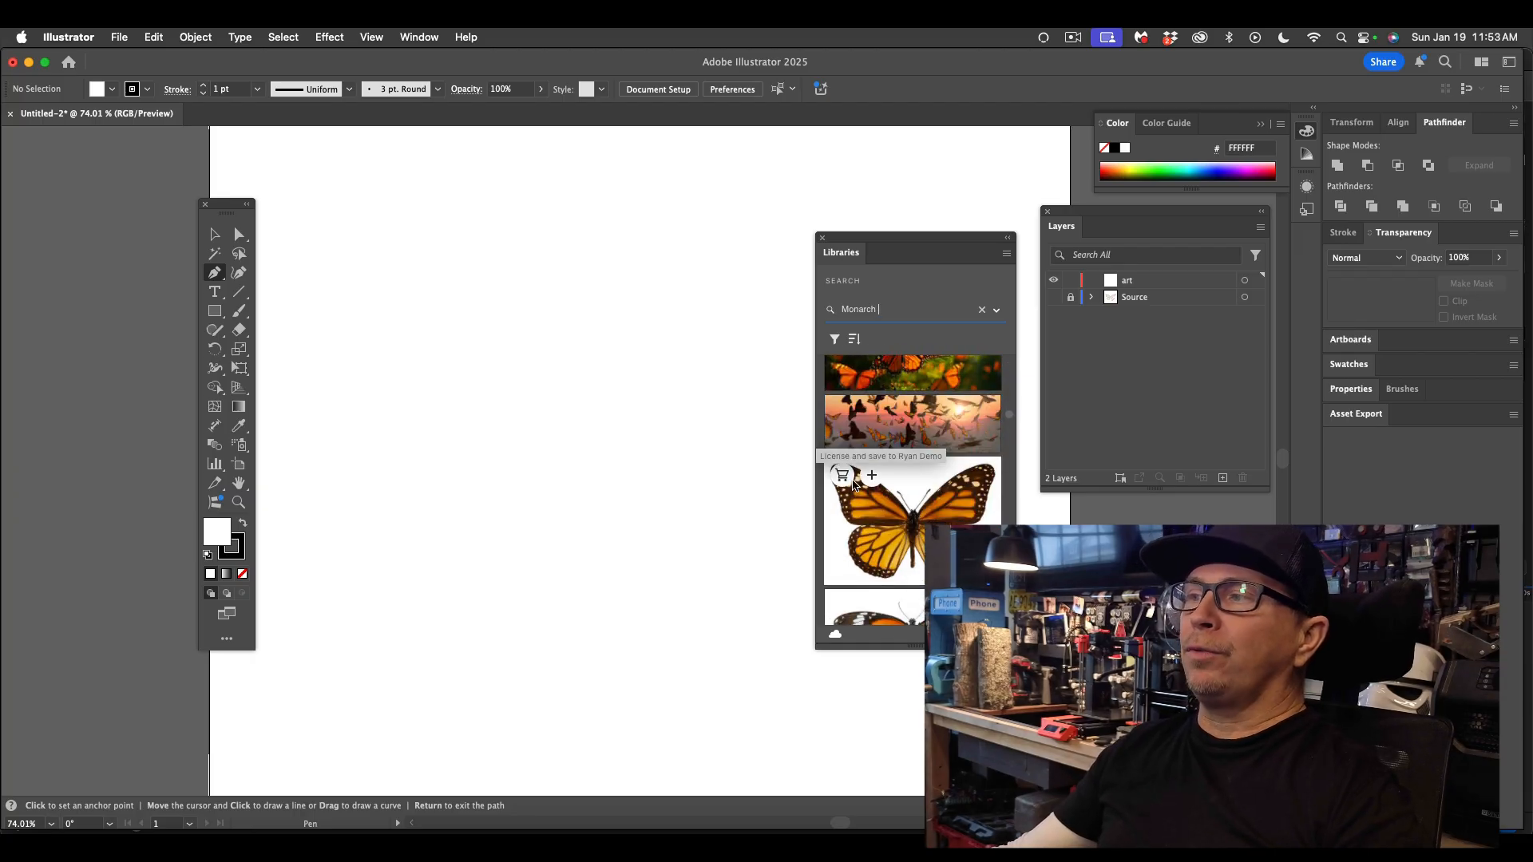
{"action": "scroll", "coordinate": [870, 478], "scroll_direction": "down", "scroll_amount": 2}
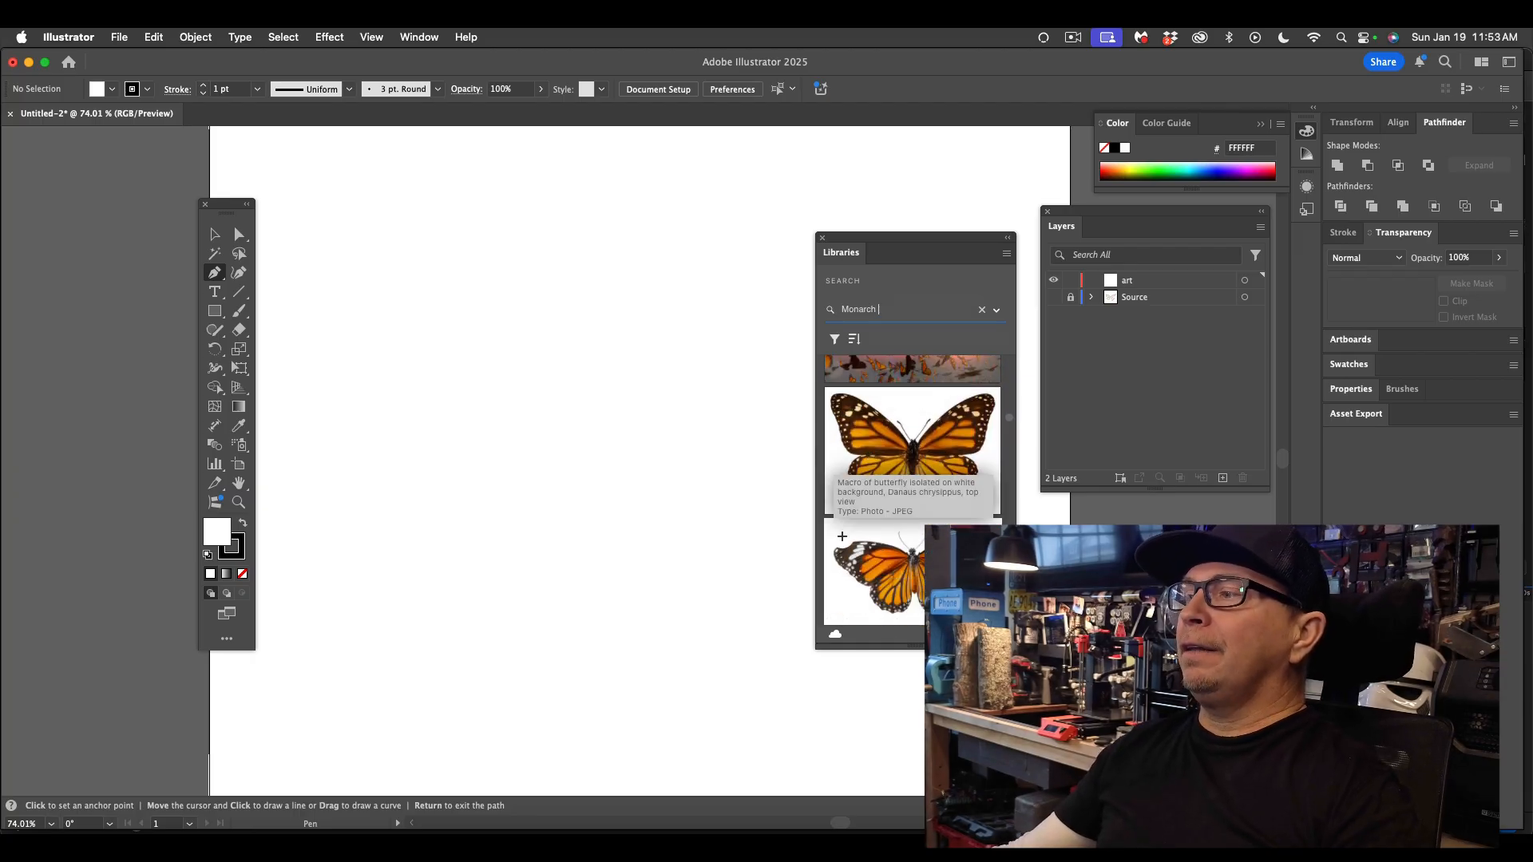
{"action": "left_click", "coordinate": [875, 405]}
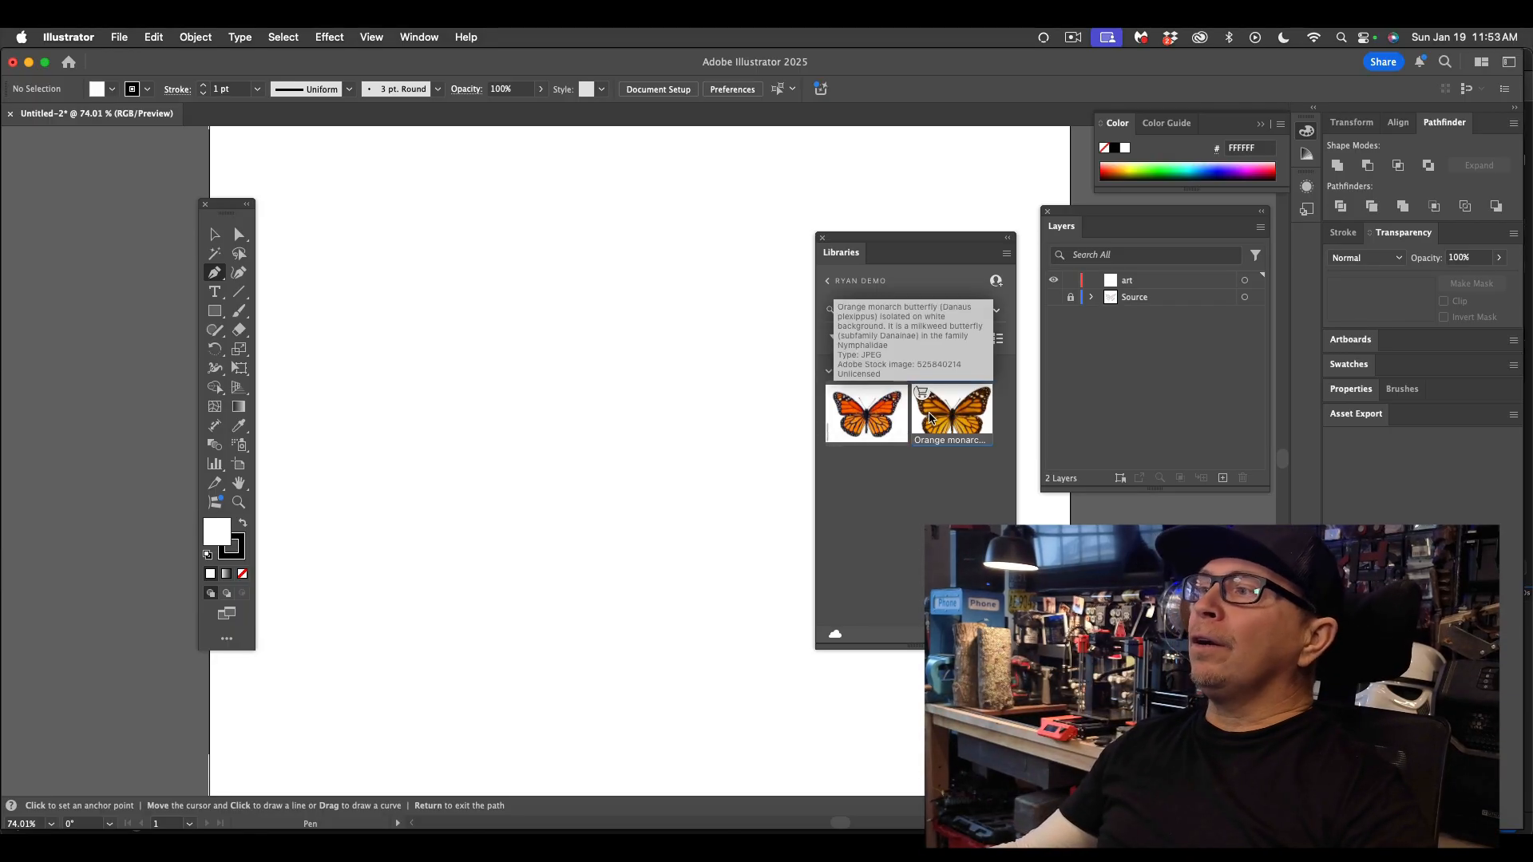
- Make the Source layer visible and unlock it
{"action": "left_click", "coordinate": [860, 413]}
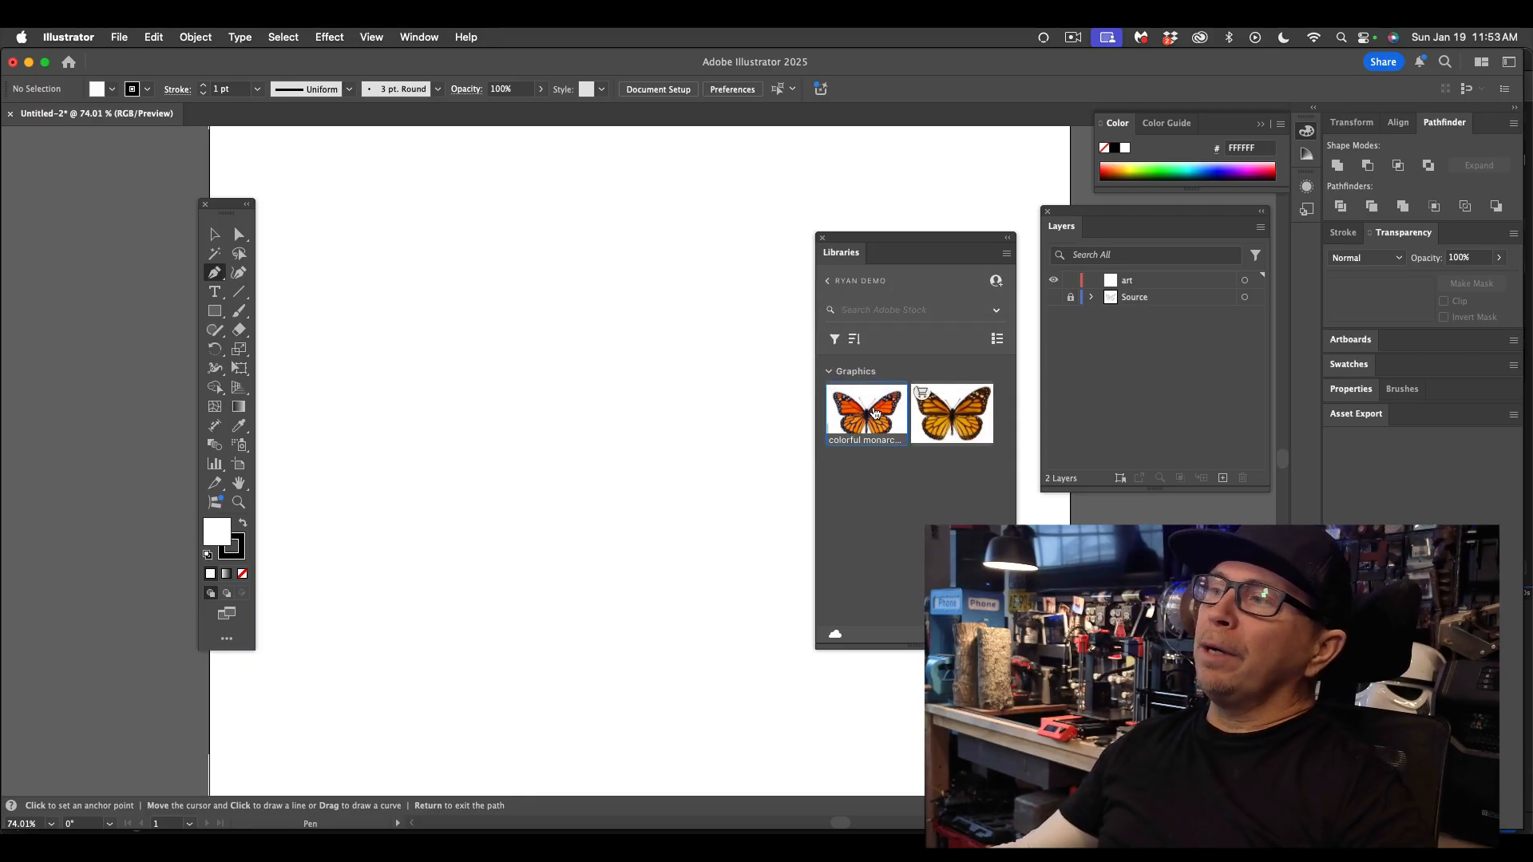
{"action": "left_click", "coordinate": [1053, 297]}
{"action": "left_click", "coordinate": [1053, 297]}
{"action": "left_click", "coordinate": [1053, 297]}
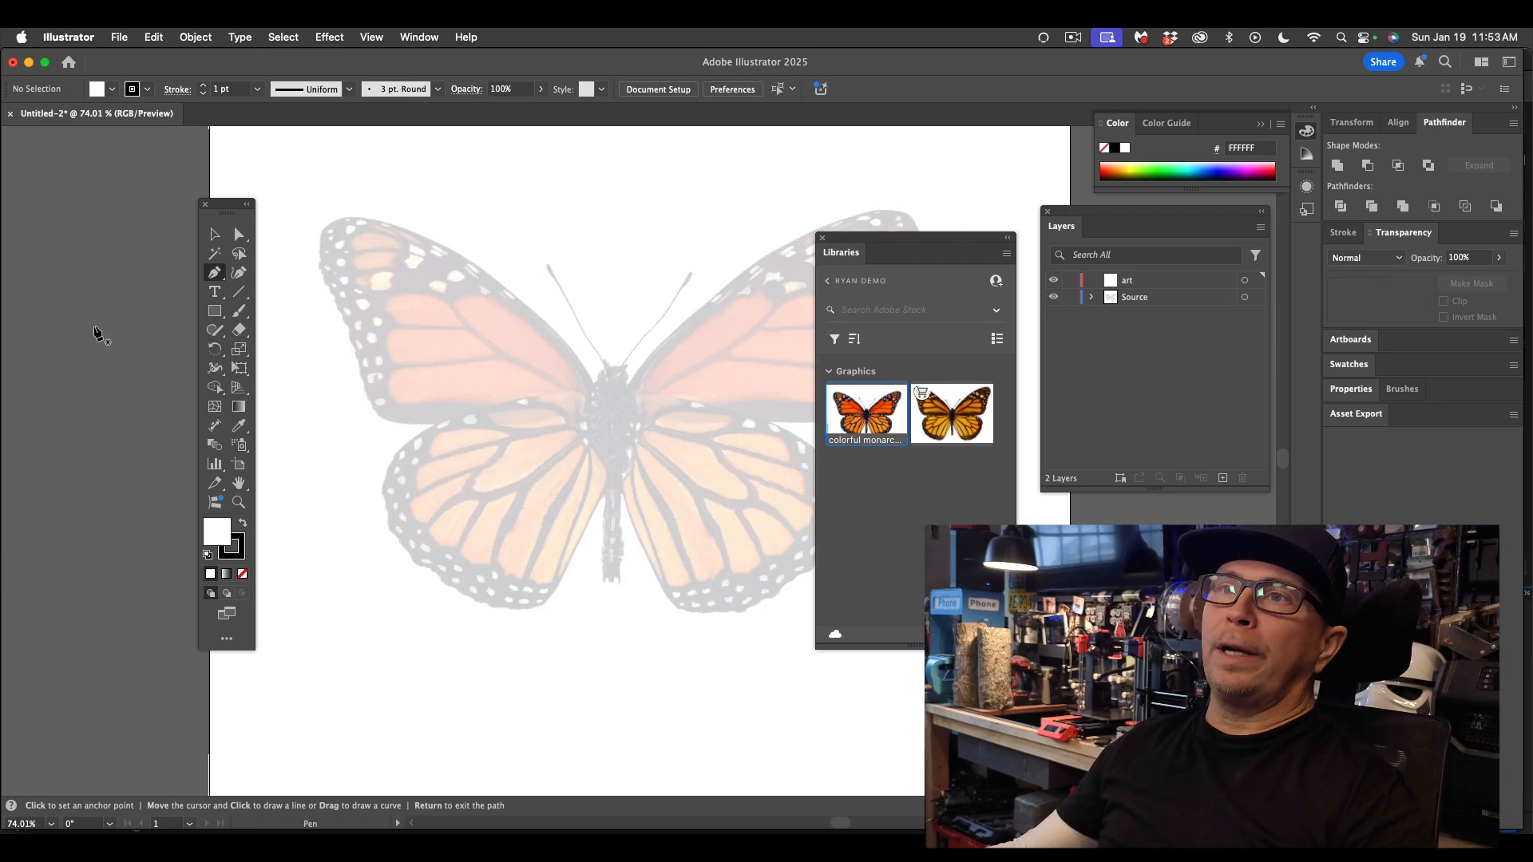
- Select the placed butterfly image, set its opacity to 100%, and deselect it
{"action": "left_click", "coordinate": [215, 234]}
{"action": "left_click", "coordinate": [472, 298]}
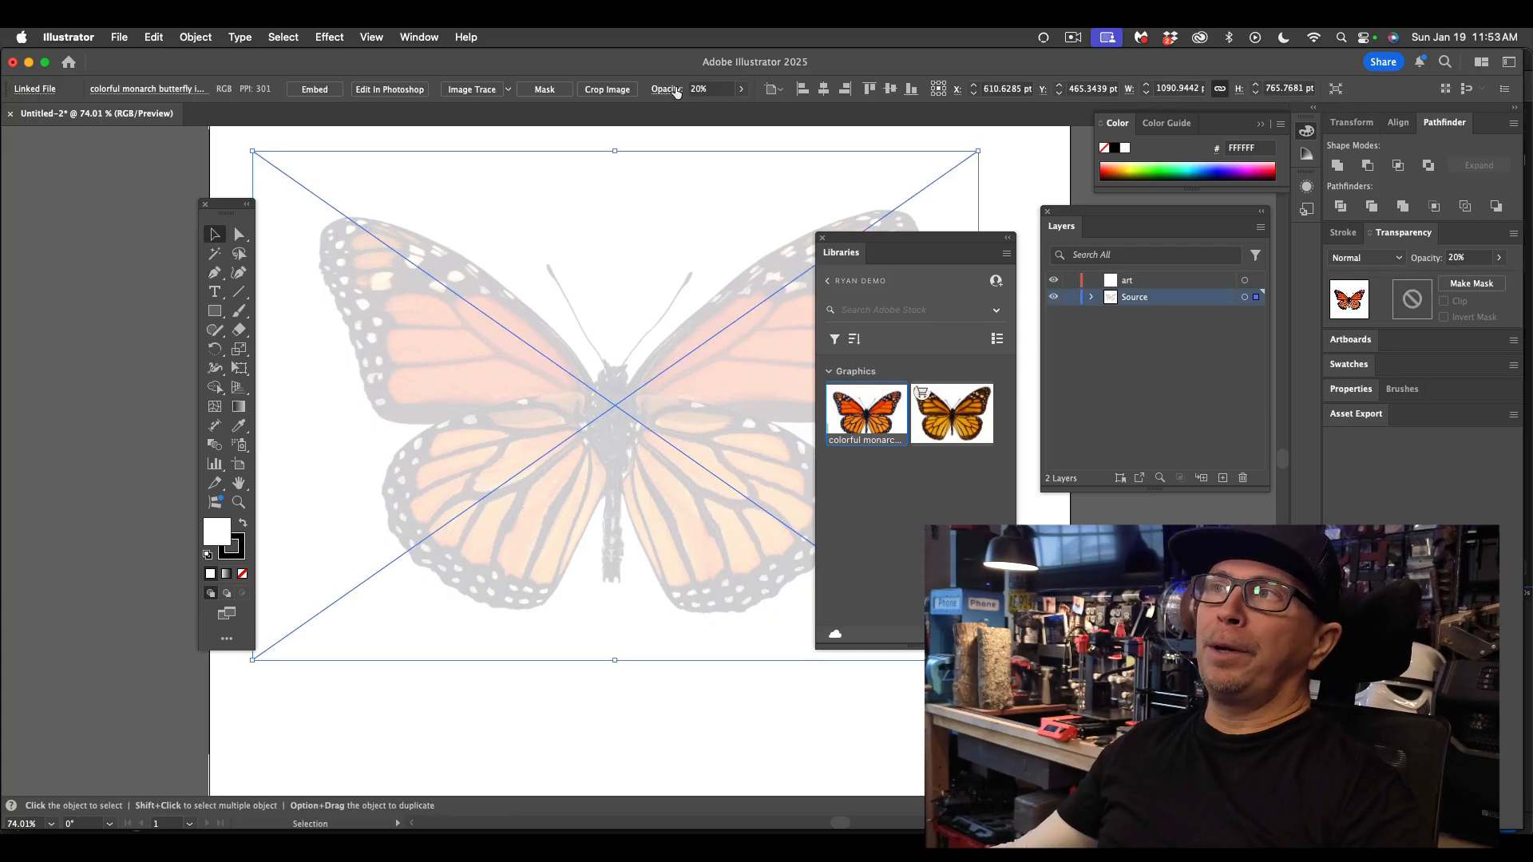
{"action": "left_click", "coordinate": [741, 89]}
{"action": "left_click_drag", "start_coordinate": [688, 109], "coordinate": [776, 116]}
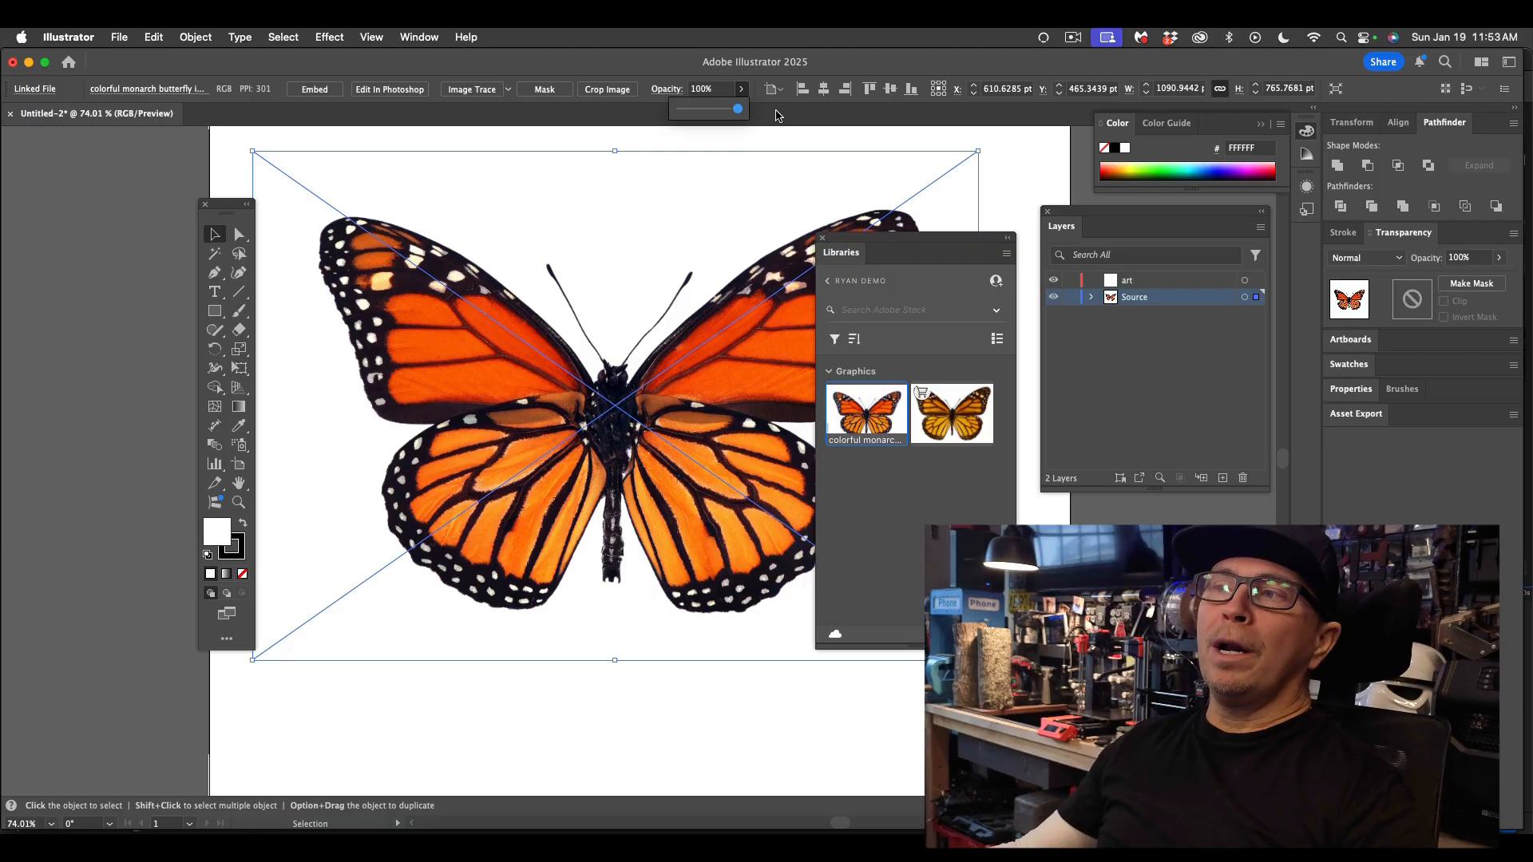
{"action": "left_click", "coordinate": [534, 140]}
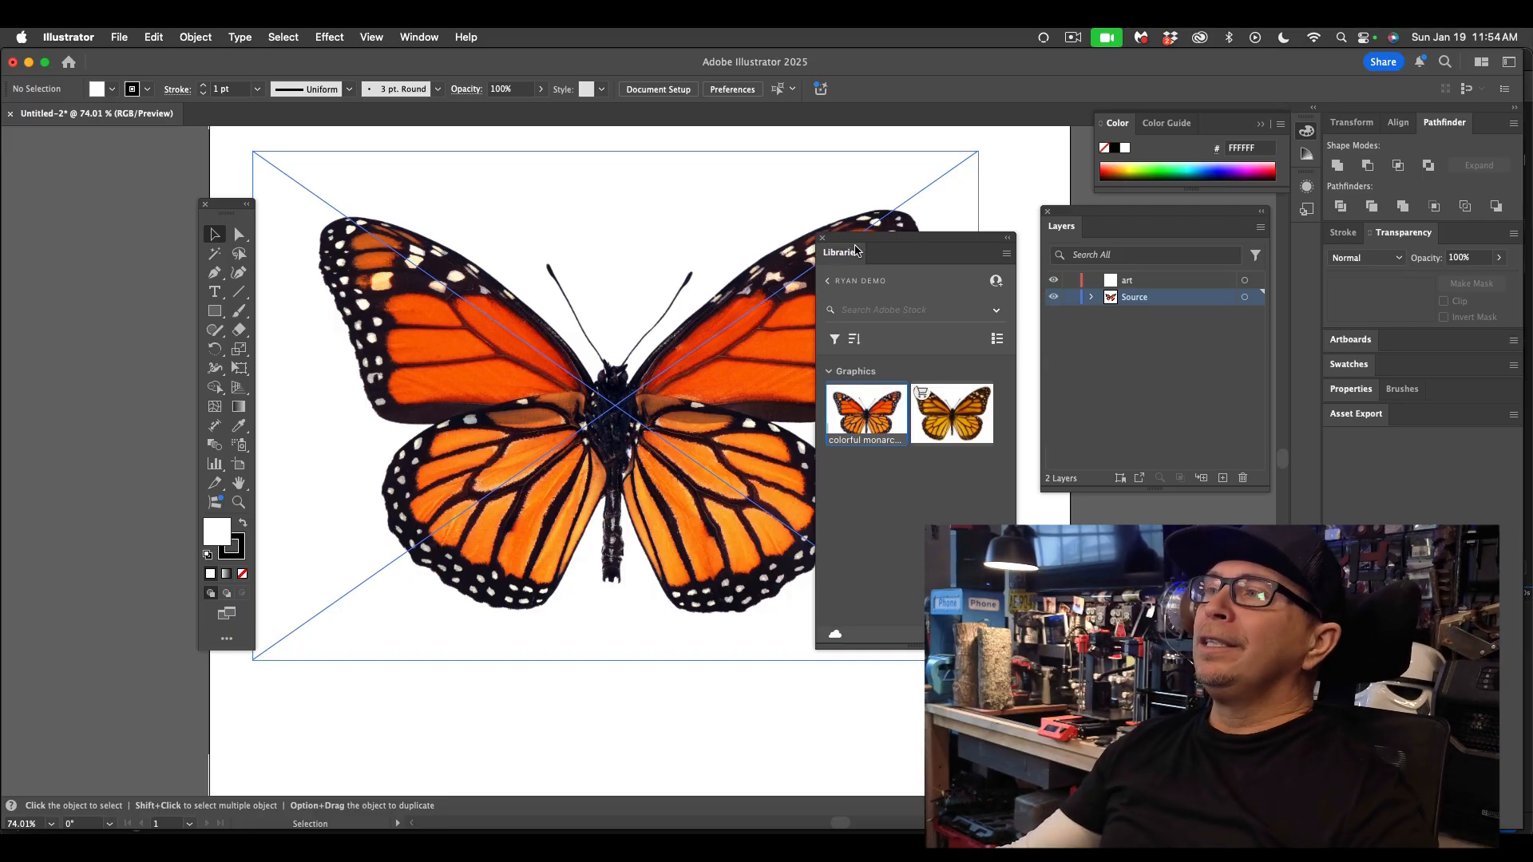
- Dock the Libraries panel with the other docked panels and move the Layers panel closer to the butterfly
{"action": "left_click_drag", "start_coordinate": [838, 254], "coordinate": [1355, 384]}
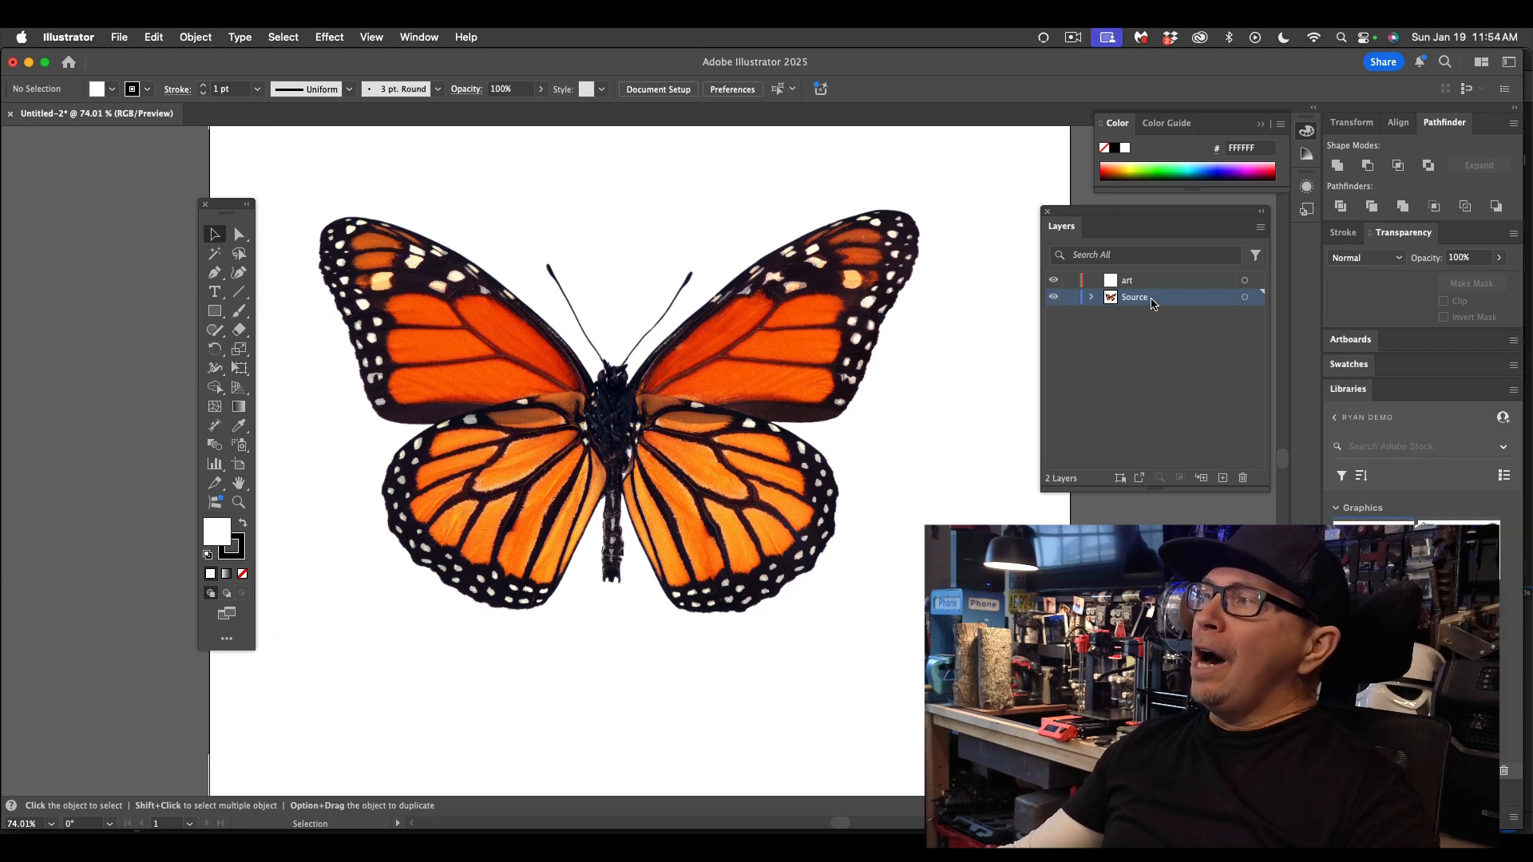
{"action": "left_click_drag", "start_coordinate": [1068, 210], "coordinate": [988, 273]}
{"action": "left_click", "coordinate": [419, 37]}
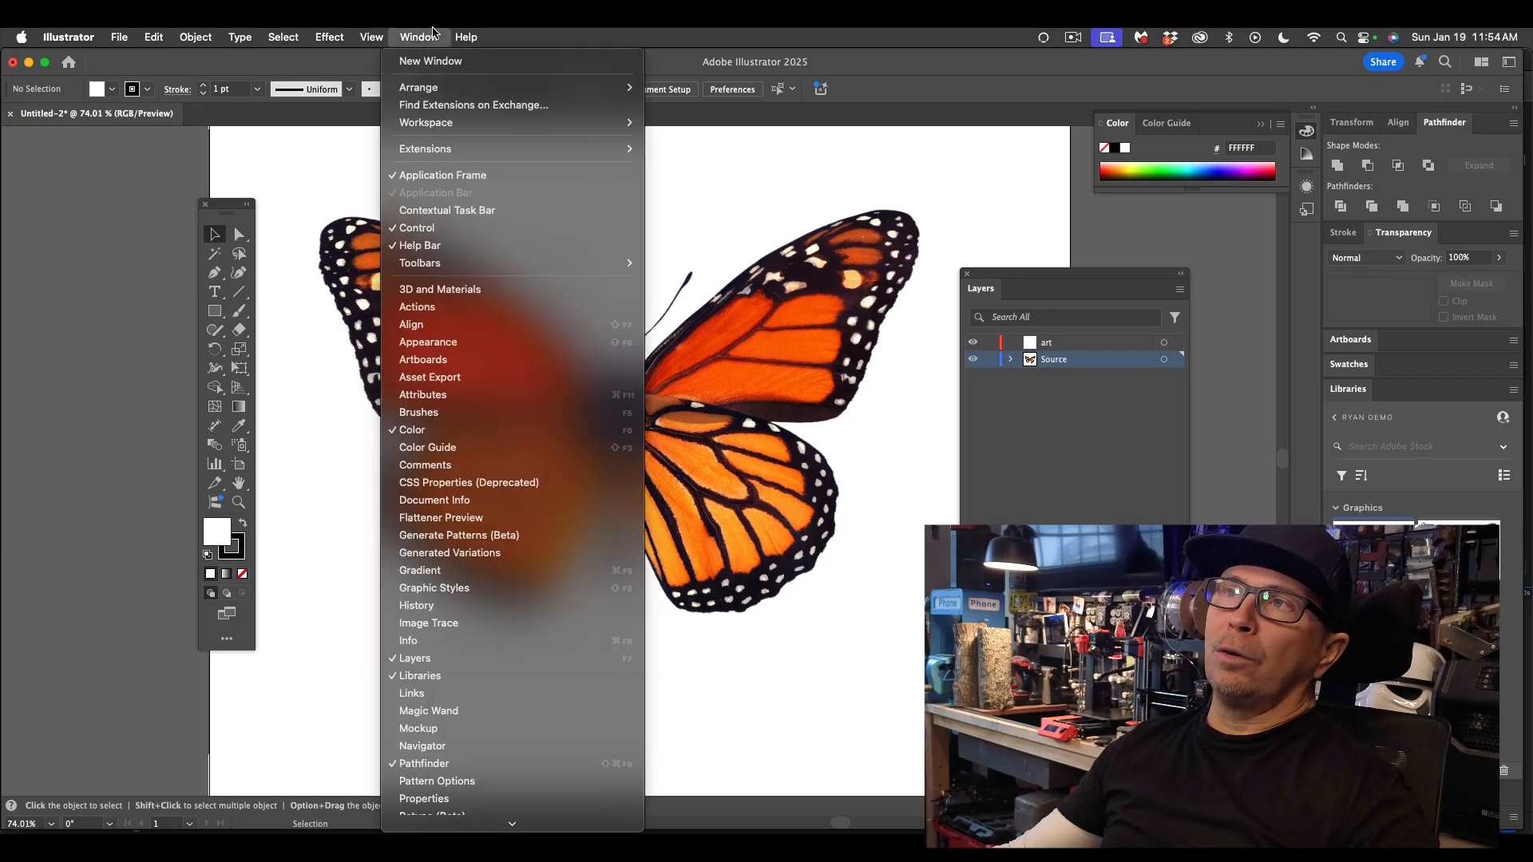
{"action": "left_click", "coordinate": [567, 658]}
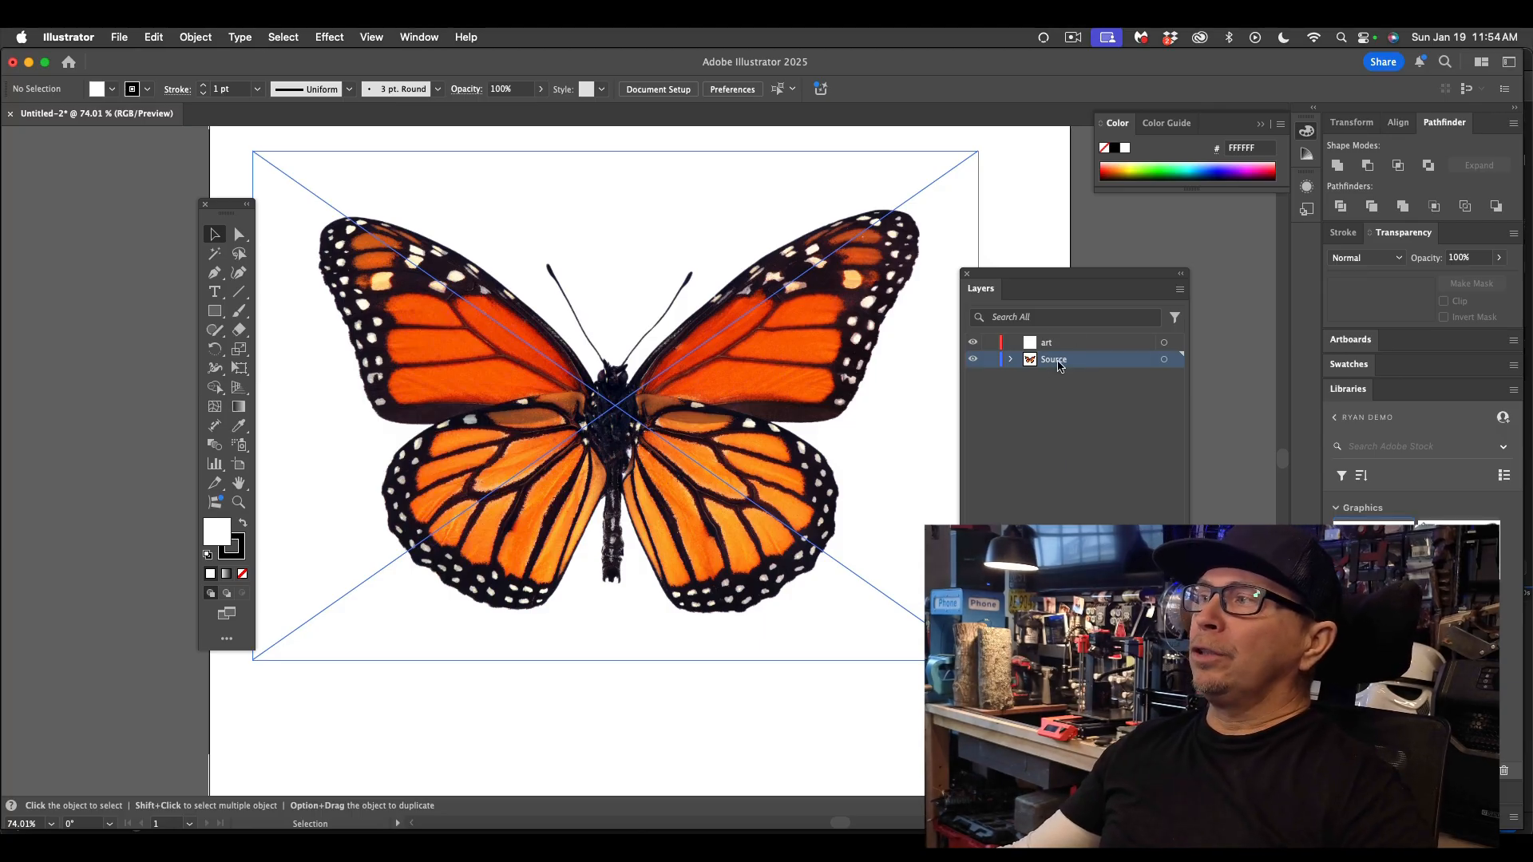
- Open the Source layer's name for editing and leave the name as it is
{"action": "double_click", "coordinate": [1054, 361]}
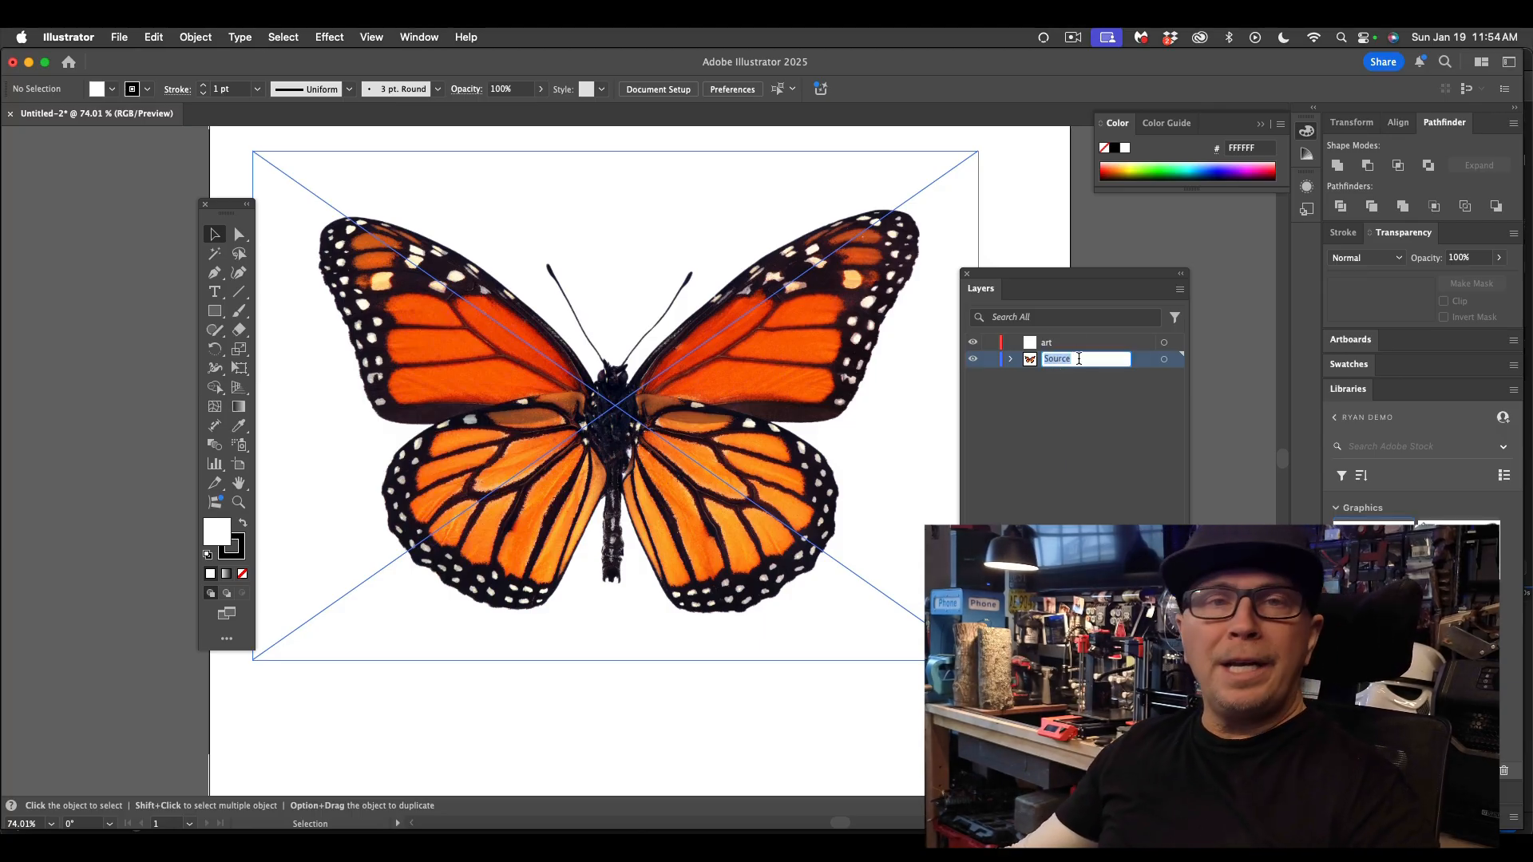
{"action": "left_click", "coordinate": [1049, 424]}
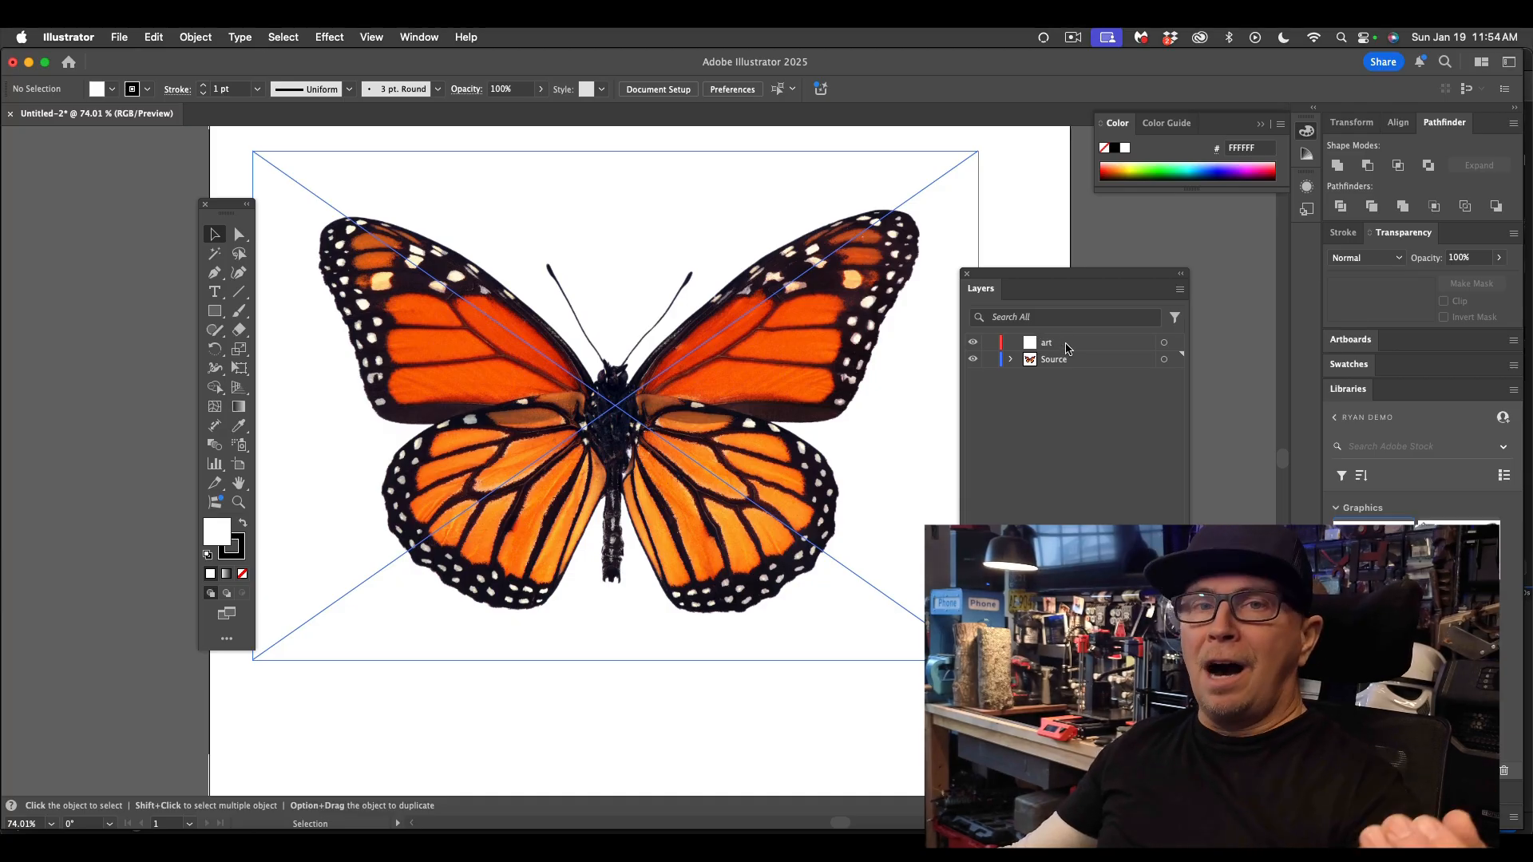
- Set the placed butterfly image's opacity to 15% and lock the Source layer
{"action": "left_click", "coordinate": [751, 394]}
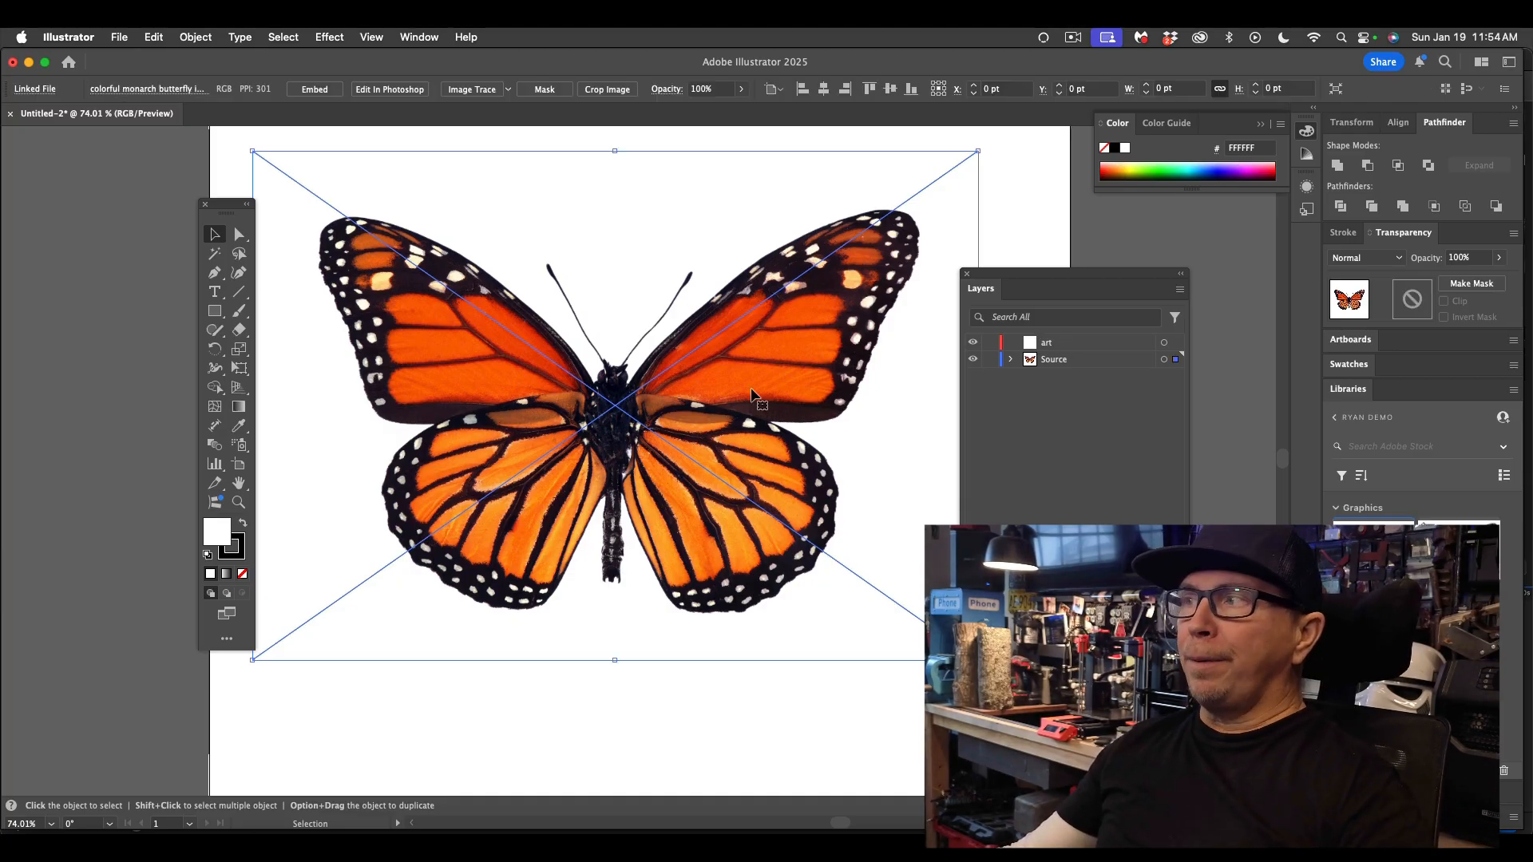
{"action": "left_click", "coordinate": [741, 91]}
{"action": "left_click_drag", "start_coordinate": [742, 115], "coordinate": [692, 119]}
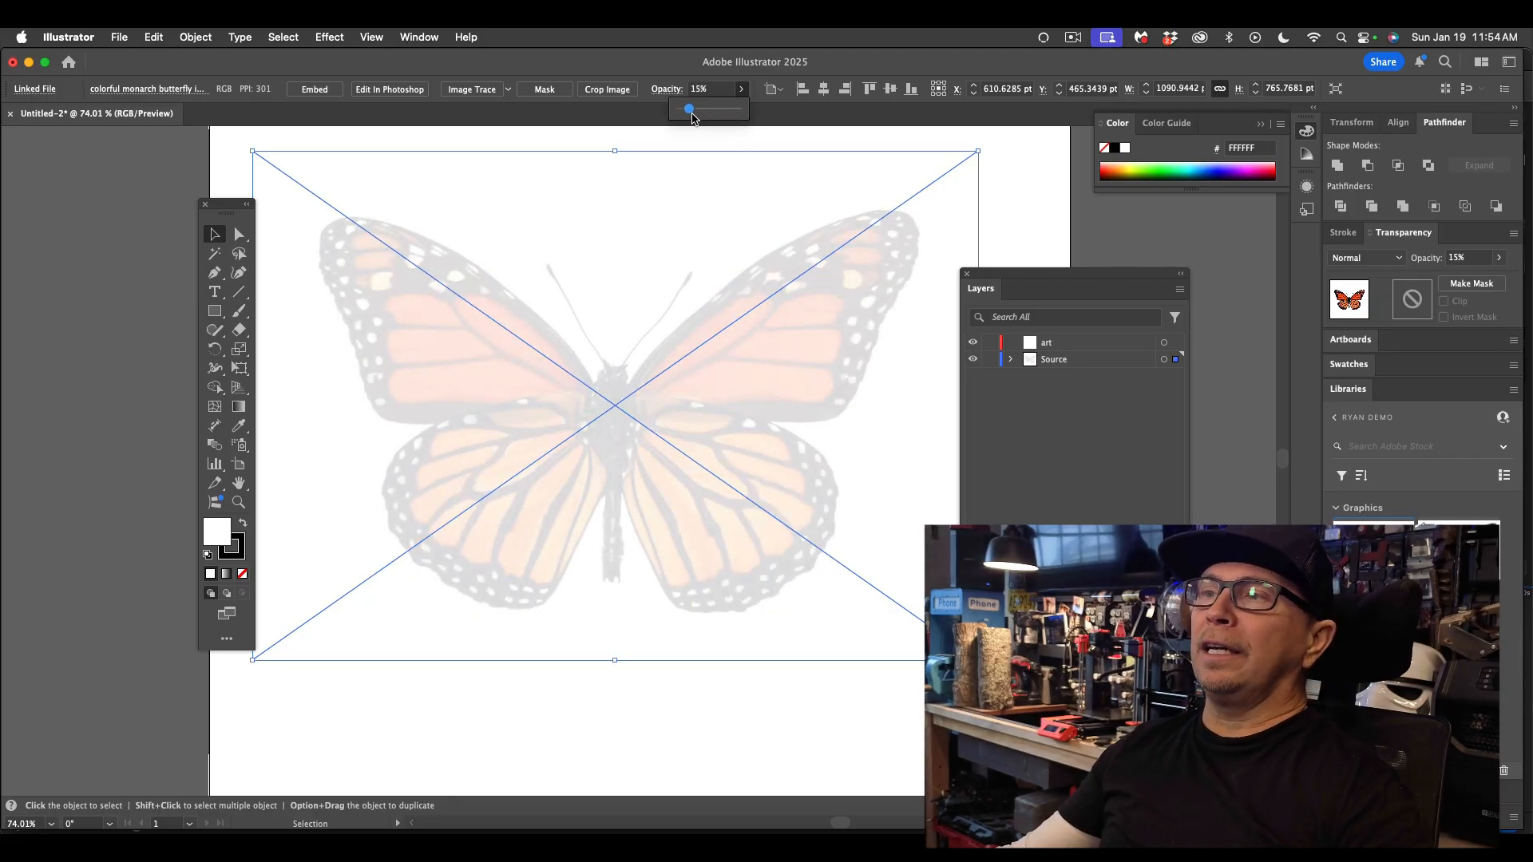
{"action": "left_click", "coordinate": [1084, 434]}
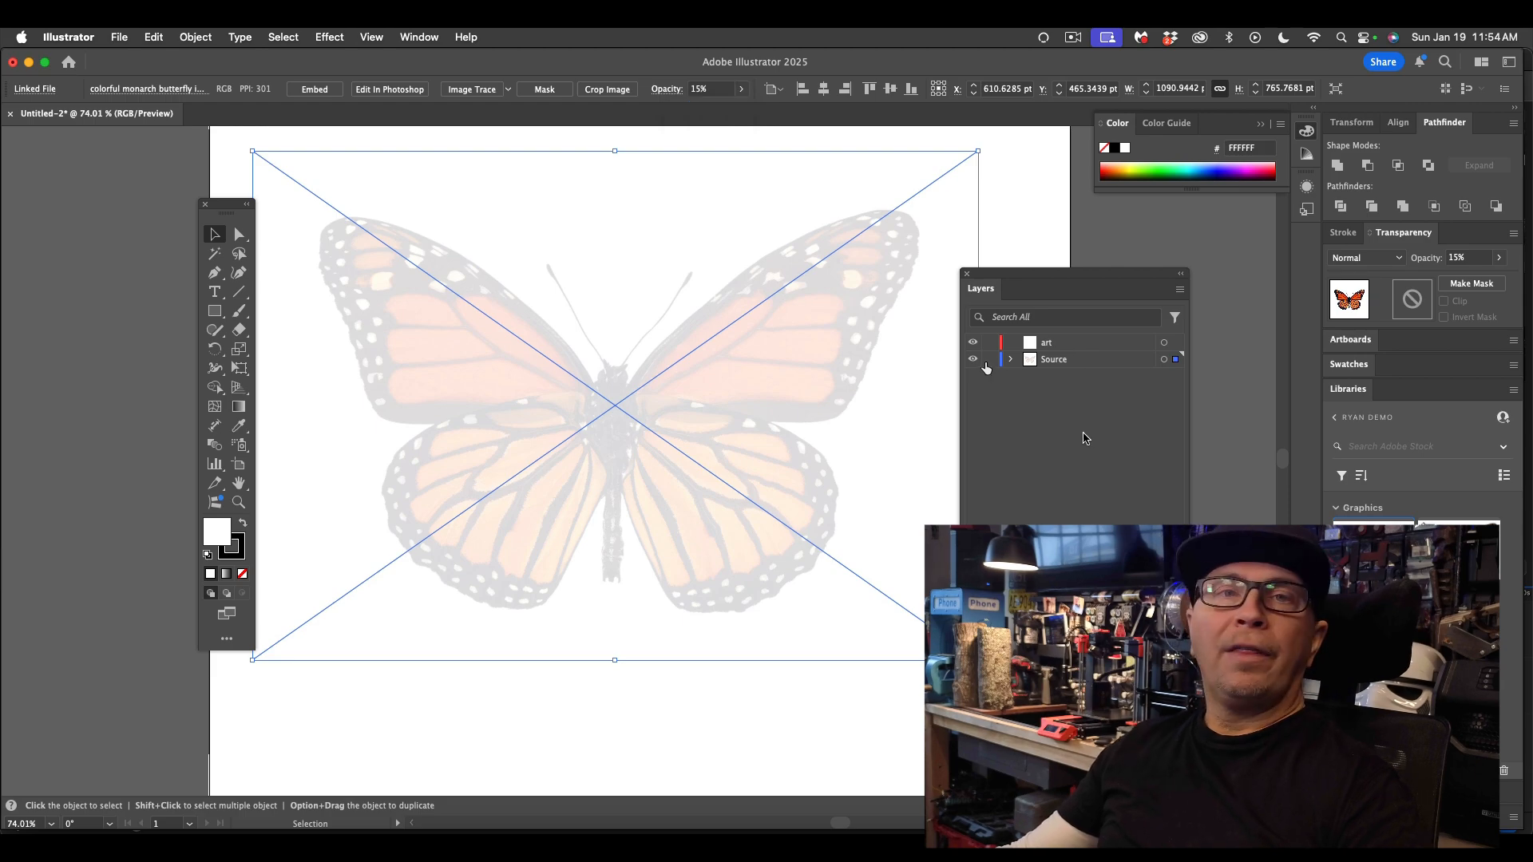
{"action": "left_click", "coordinate": [989, 360]}
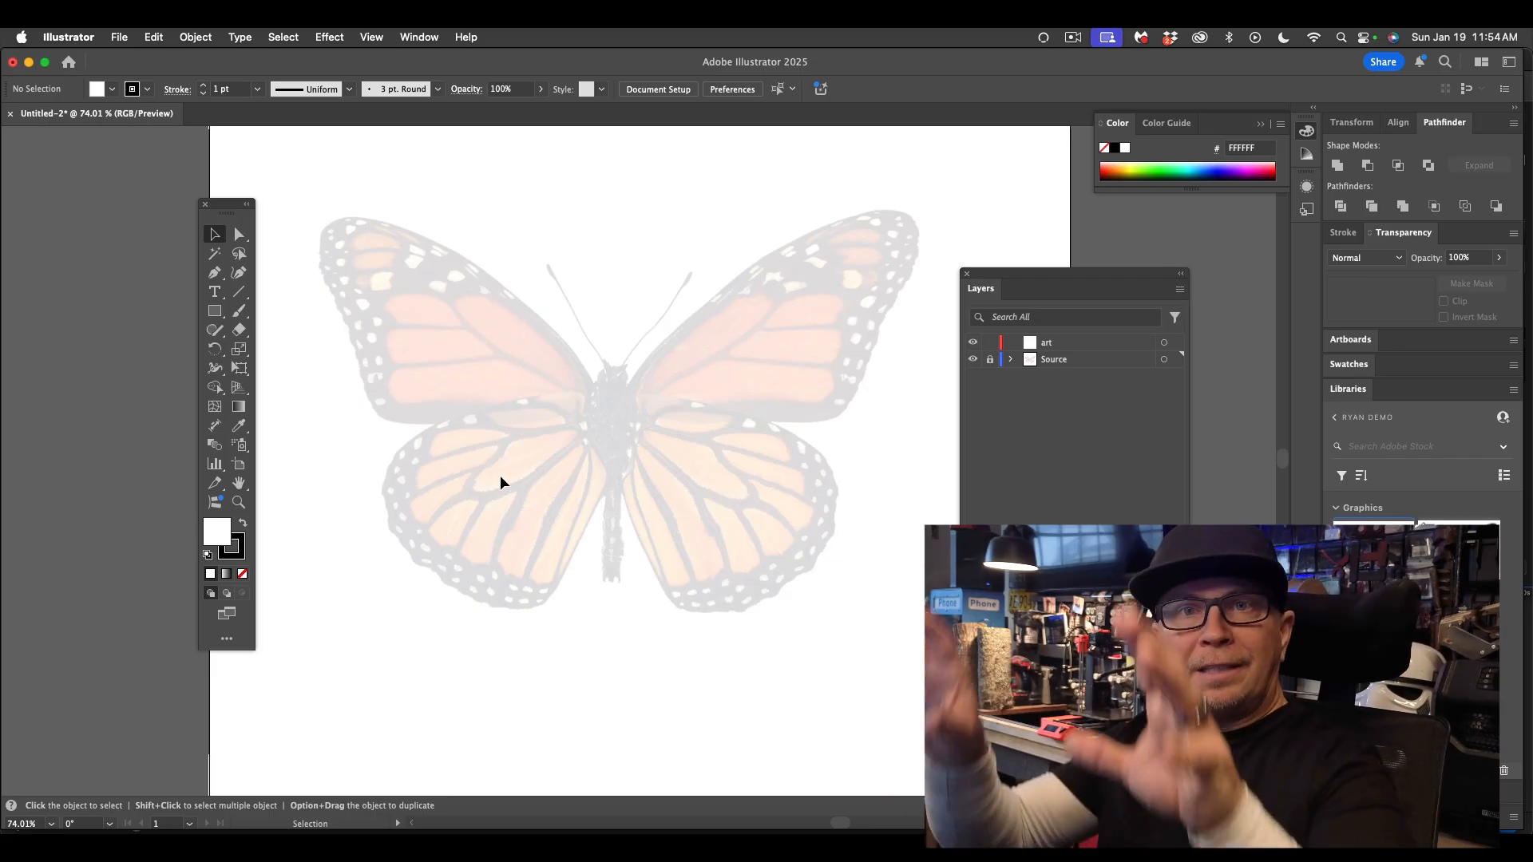
- Switch the active layer to art and back to Source
{"action": "left_click", "coordinate": [1055, 345]}
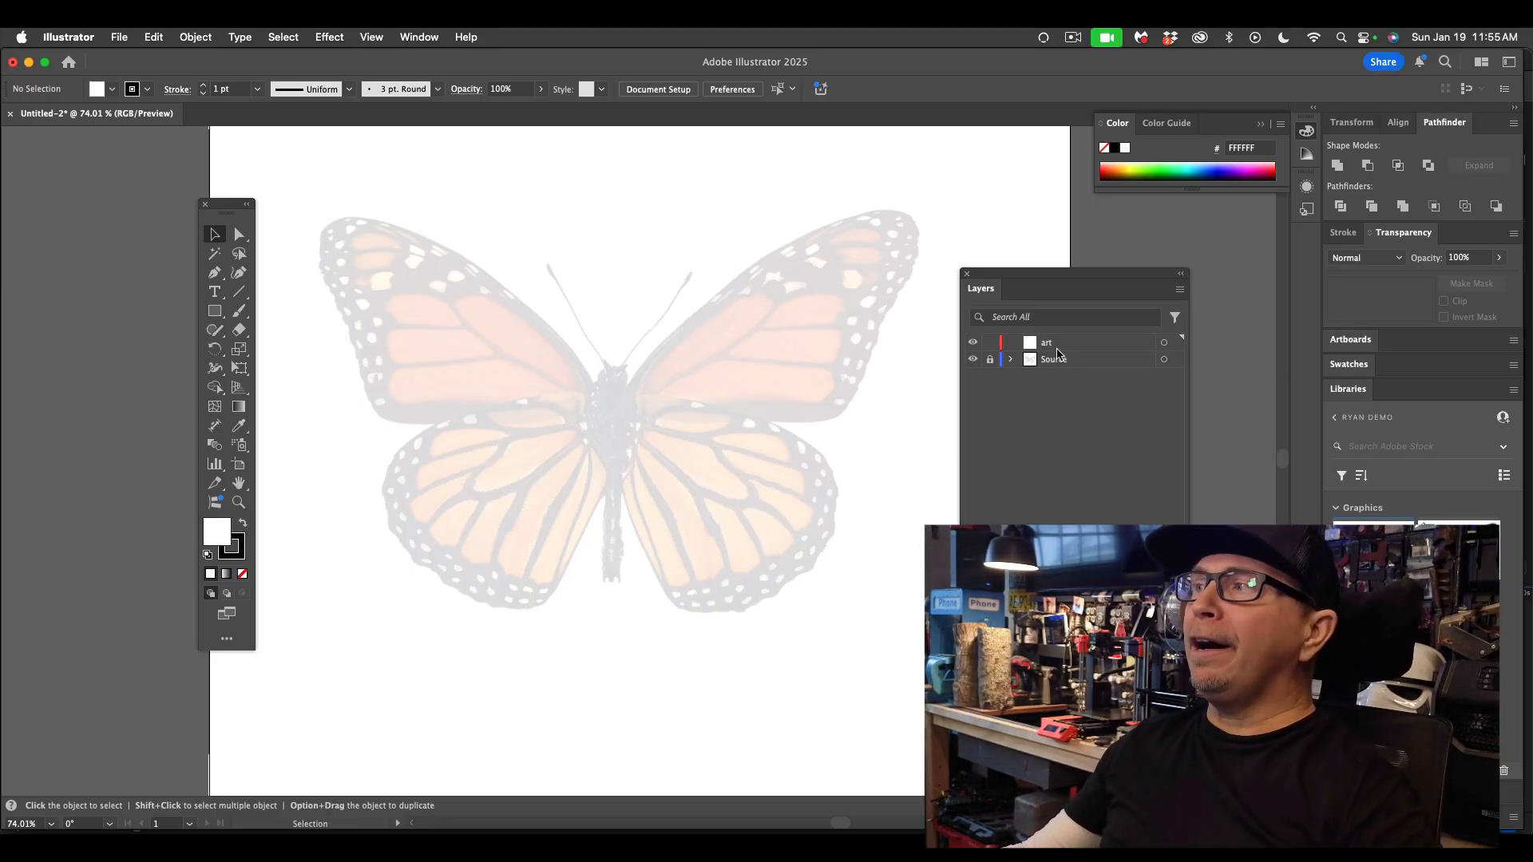
{"action": "left_click", "coordinate": [1062, 347]}
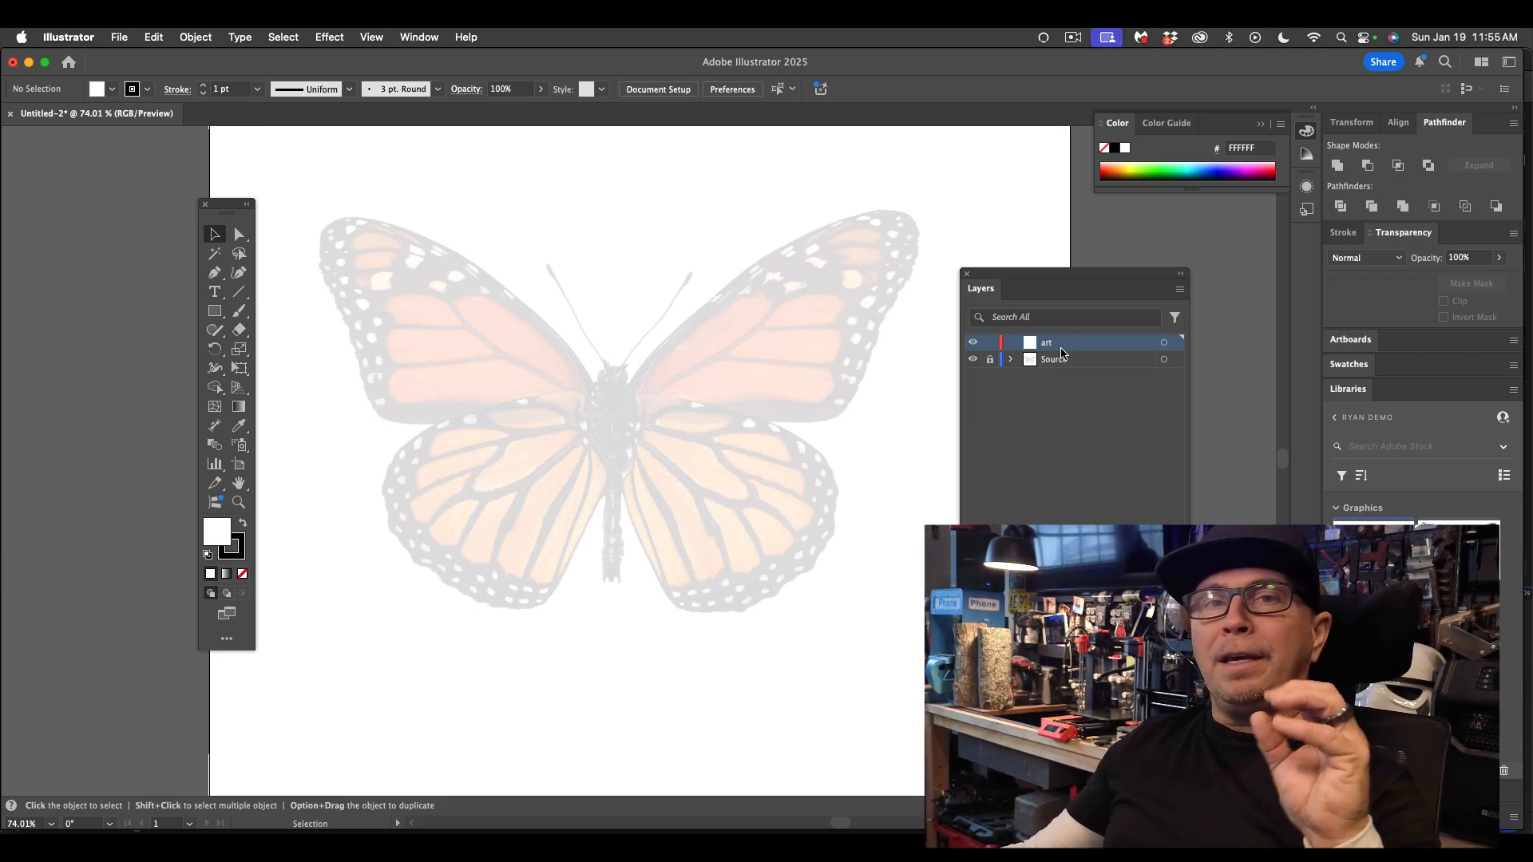
{"action": "left_click", "coordinate": [1091, 361]}
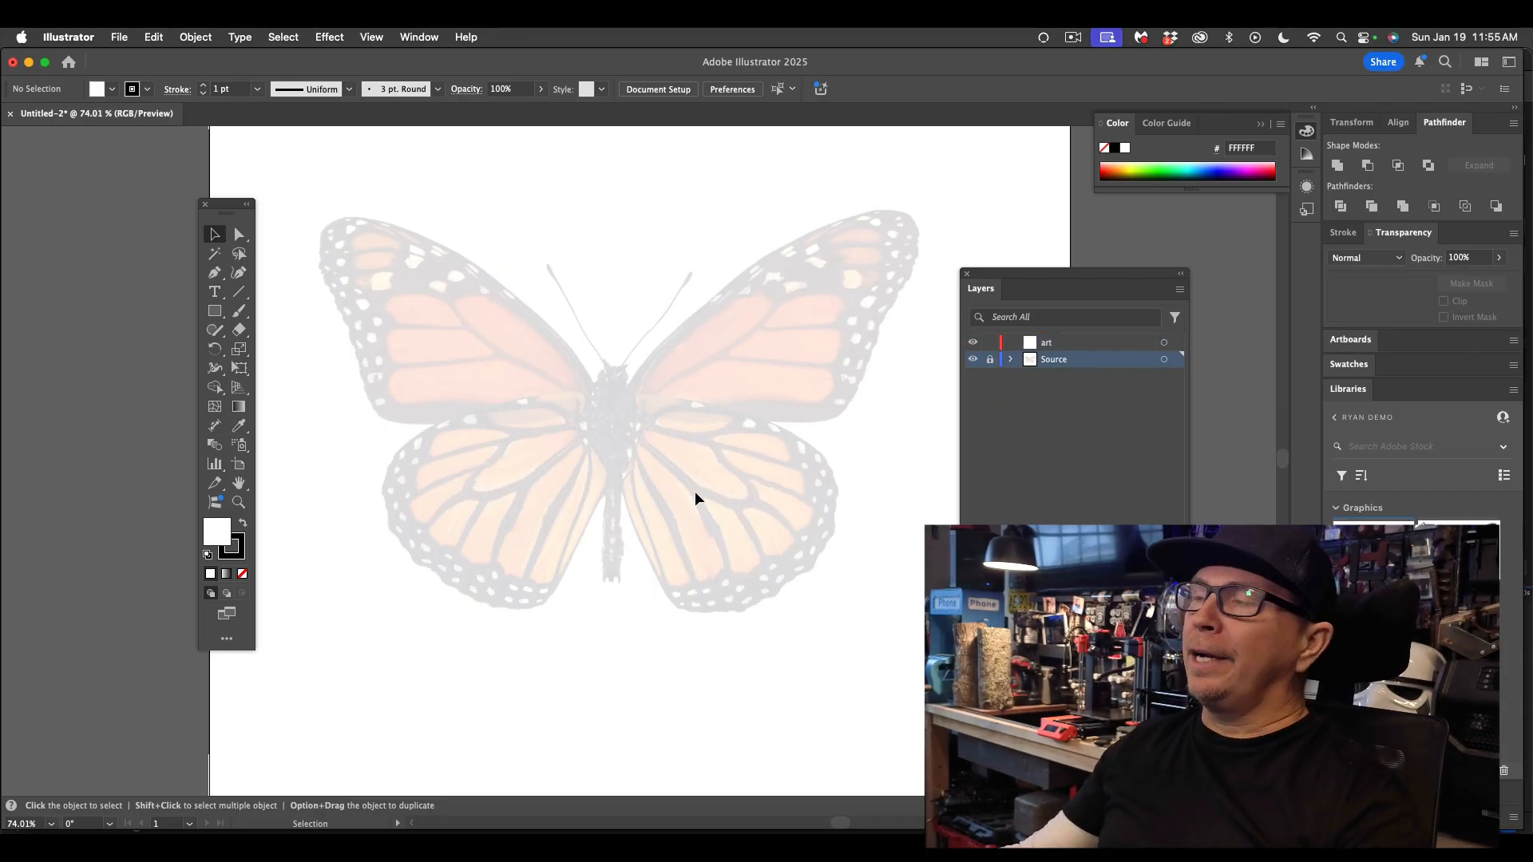
- Make art the active layer and move the floating toolbar slightly closer to the butterfly
{"action": "left_click", "coordinate": [1095, 345]}
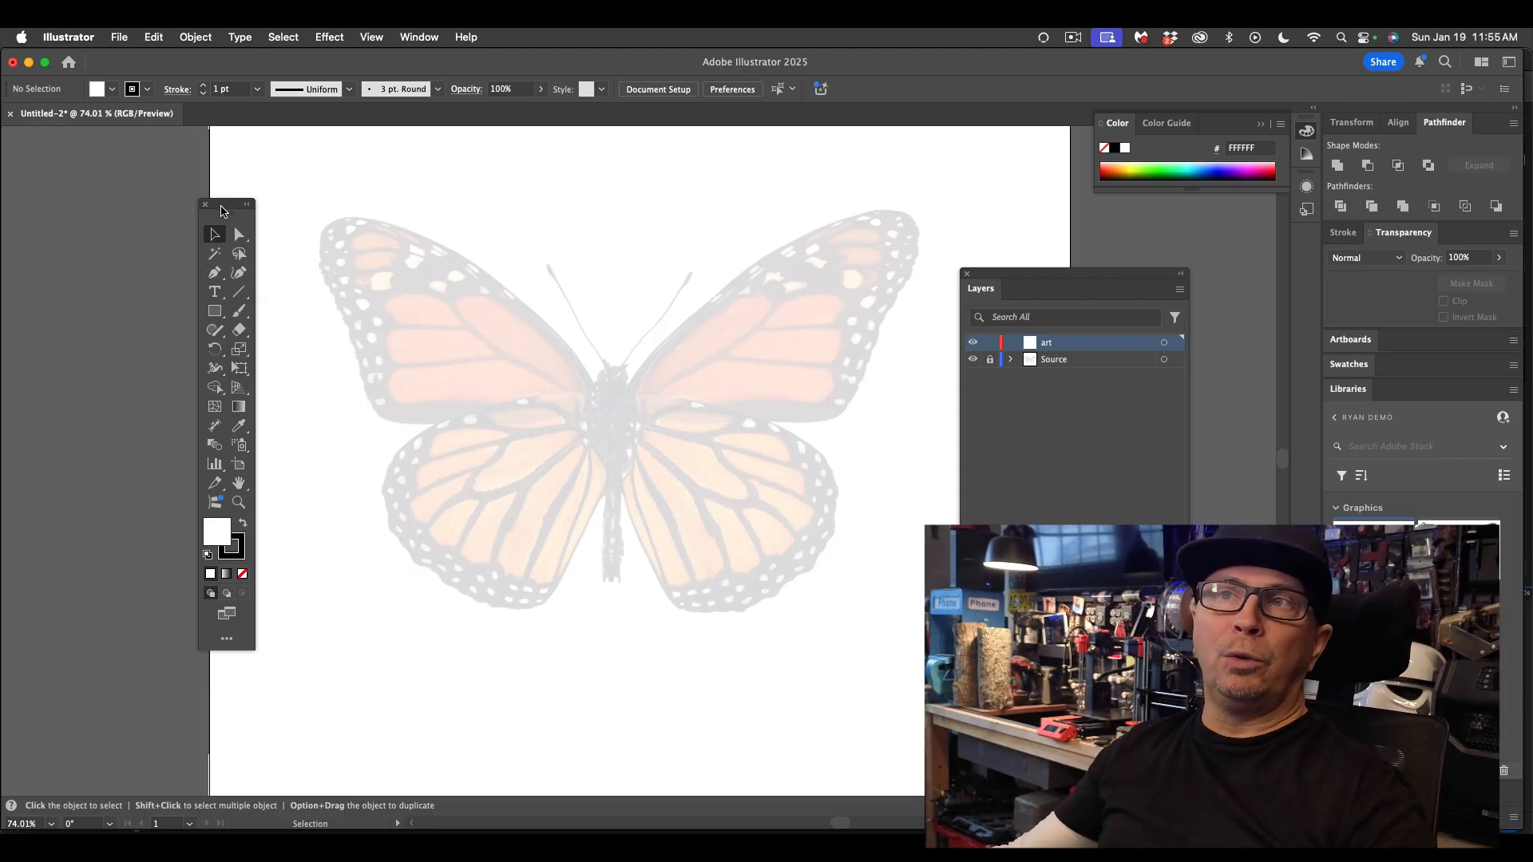
{"action": "mouse_move", "coordinate": [223, 210]}
{"action": "left_mouse_down"}
{"action": "mouse_move", "coordinate": [185, 218]}
{"action": "mouse_move", "coordinate": [248, 216]}
{"action": "left_mouse_up"}
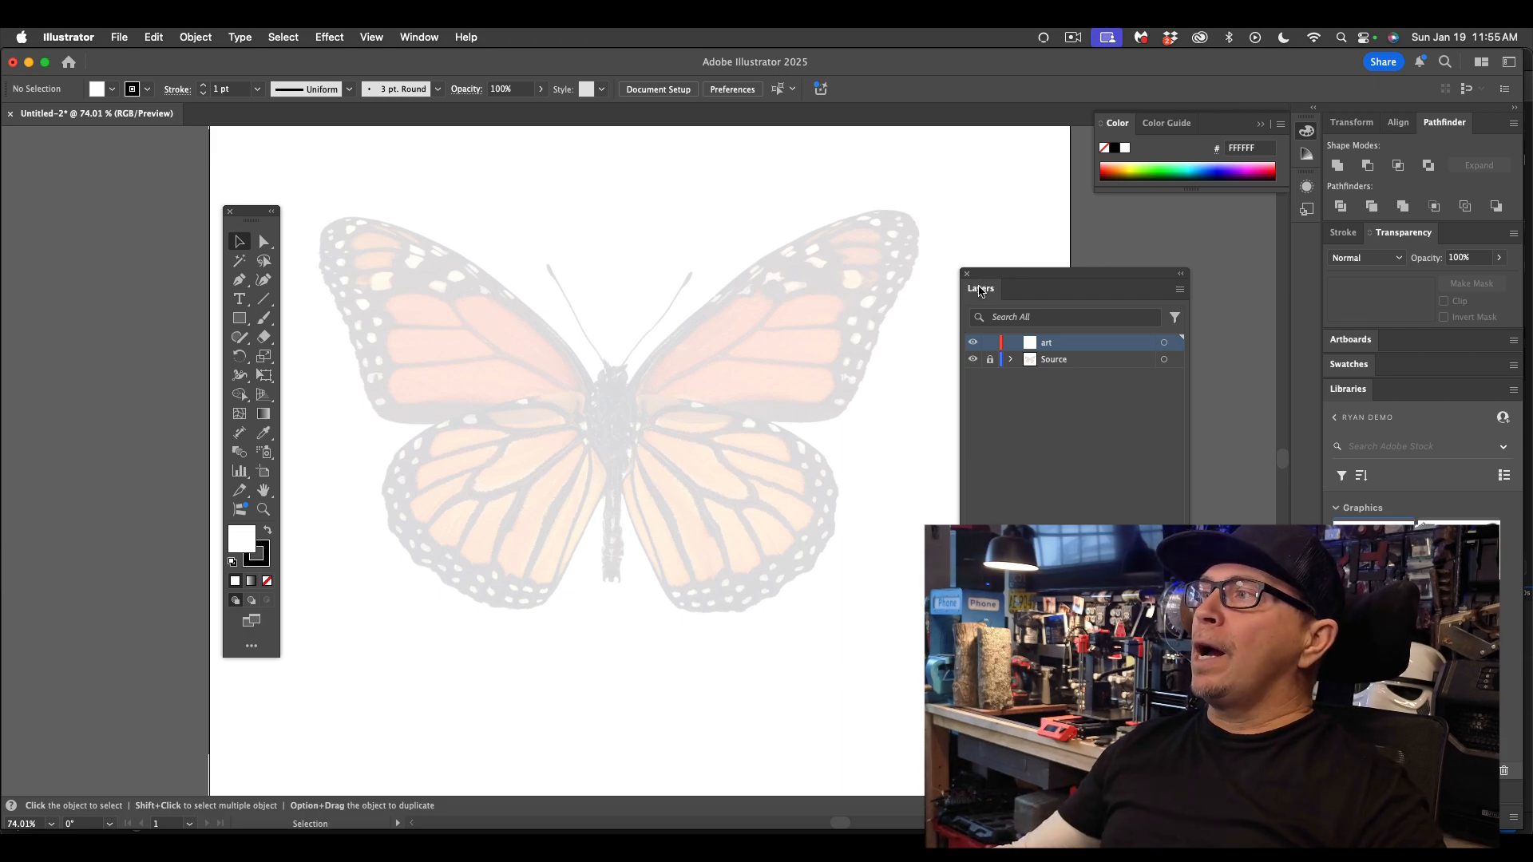
- Close the Swatches panel and dock the Layers panel as its own group between Pathfinder and Stroke/Transparency
{"action": "mouse_move", "coordinate": [981, 291]}
{"action": "left_mouse_down"}
{"action": "mouse_move", "coordinate": [1338, 379]}
{"action": "mouse_move", "coordinate": [1358, 359]}
{"action": "mouse_move", "coordinate": [1363, 232]}
{"action": "left_mouse_up"}
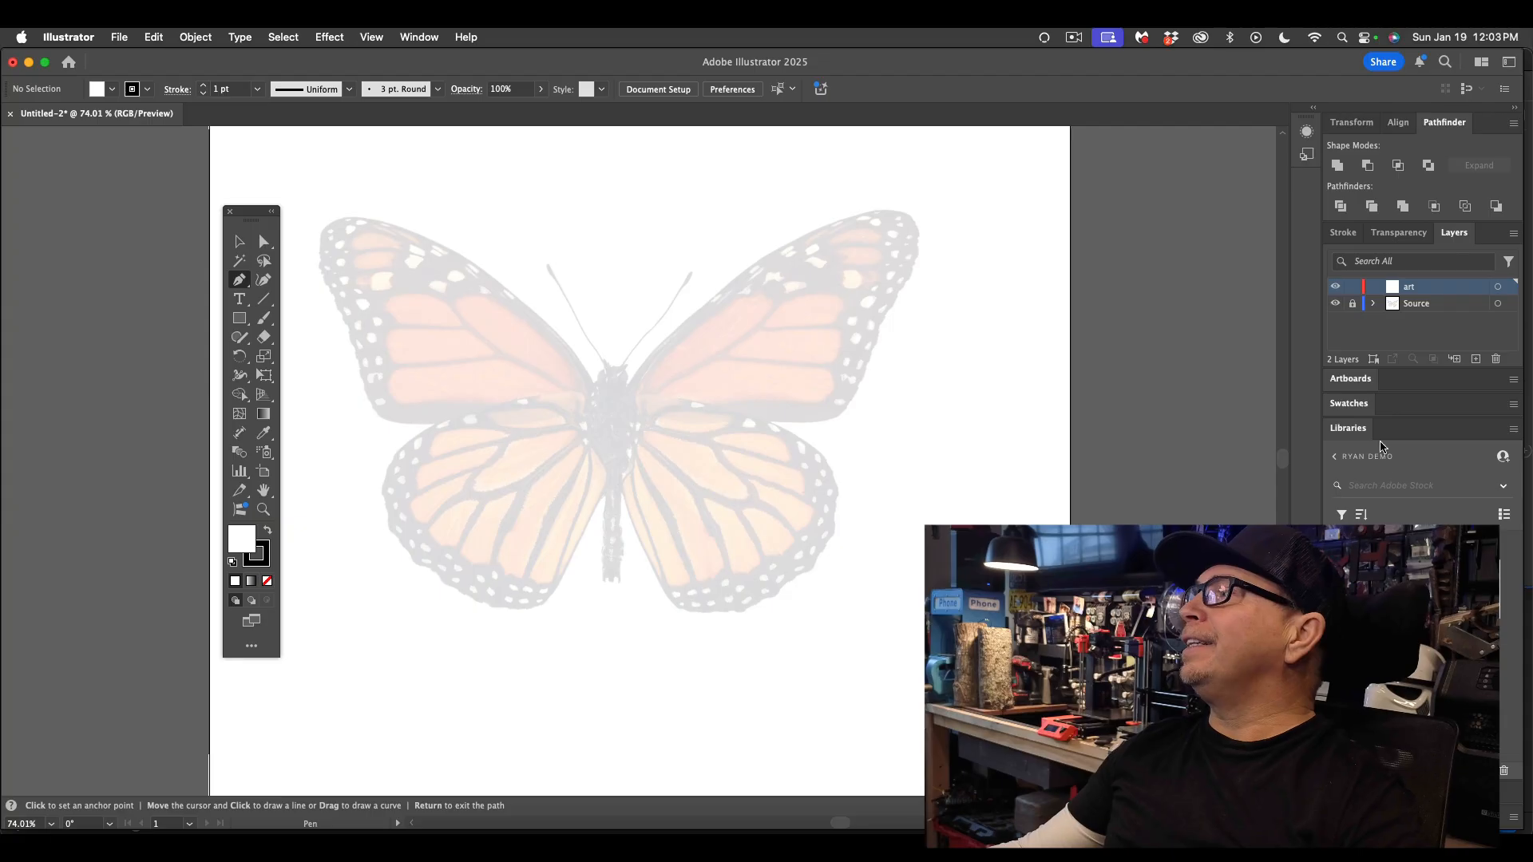
{"action": "left_click_drag", "start_coordinate": [1363, 409], "coordinate": [1160, 297]}
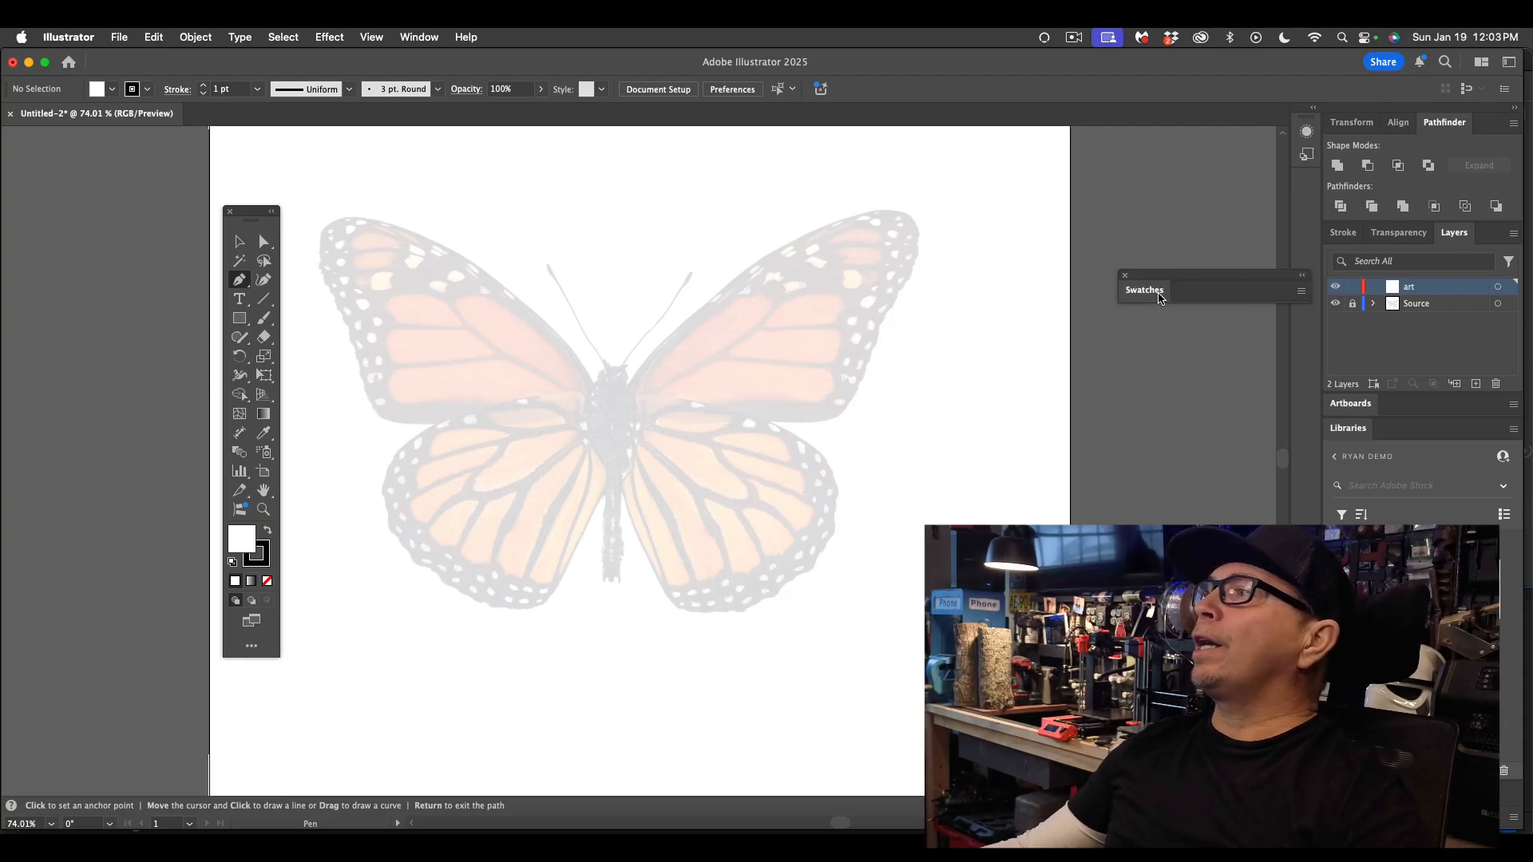
{"action": "left_click", "coordinate": [1125, 276]}
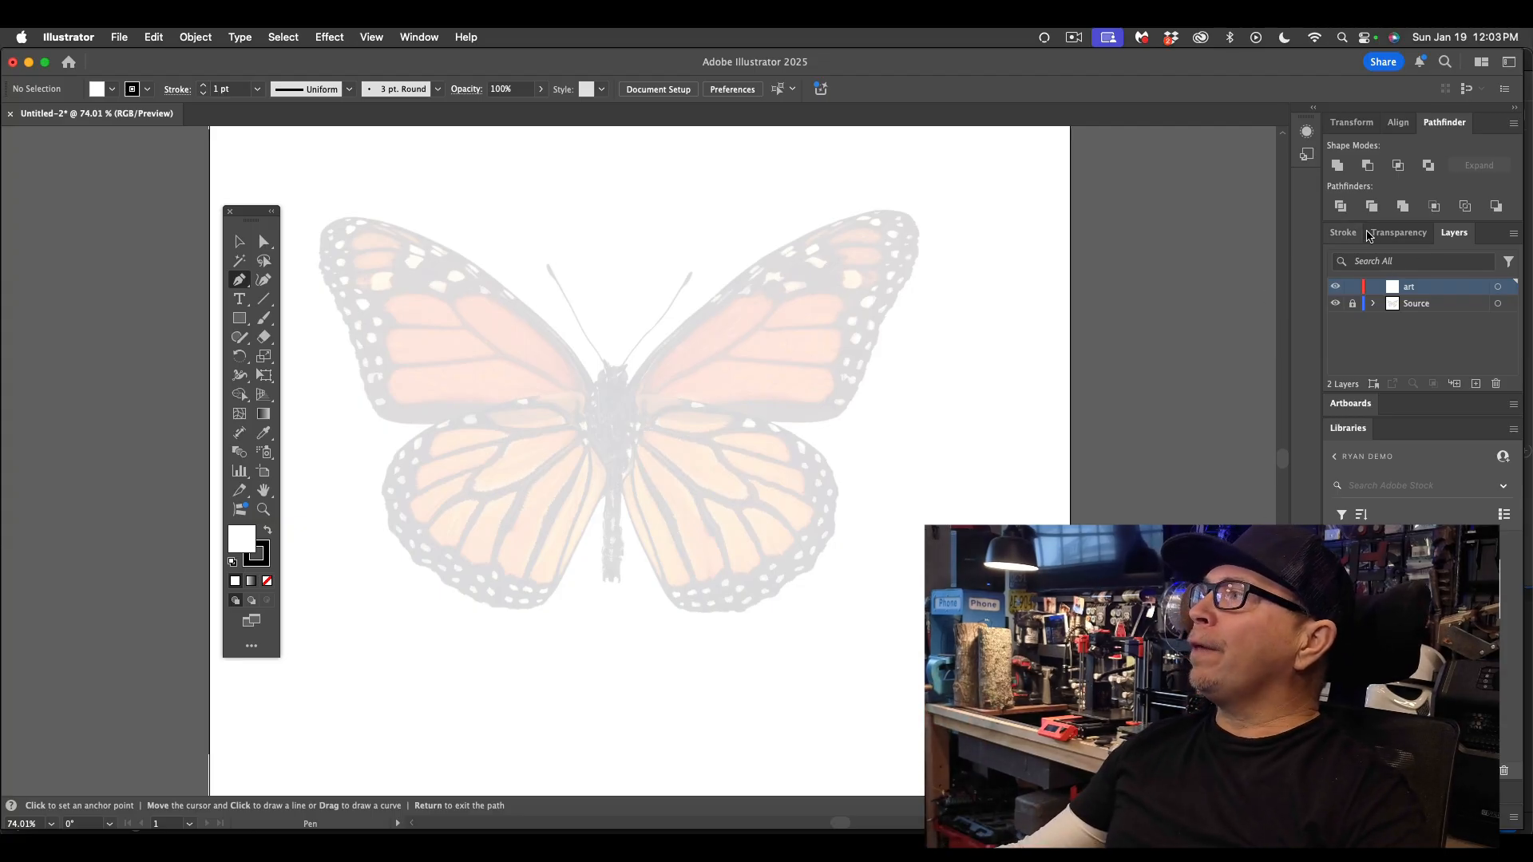
{"action": "left_click_drag", "start_coordinate": [1454, 233], "coordinate": [1043, 252]}
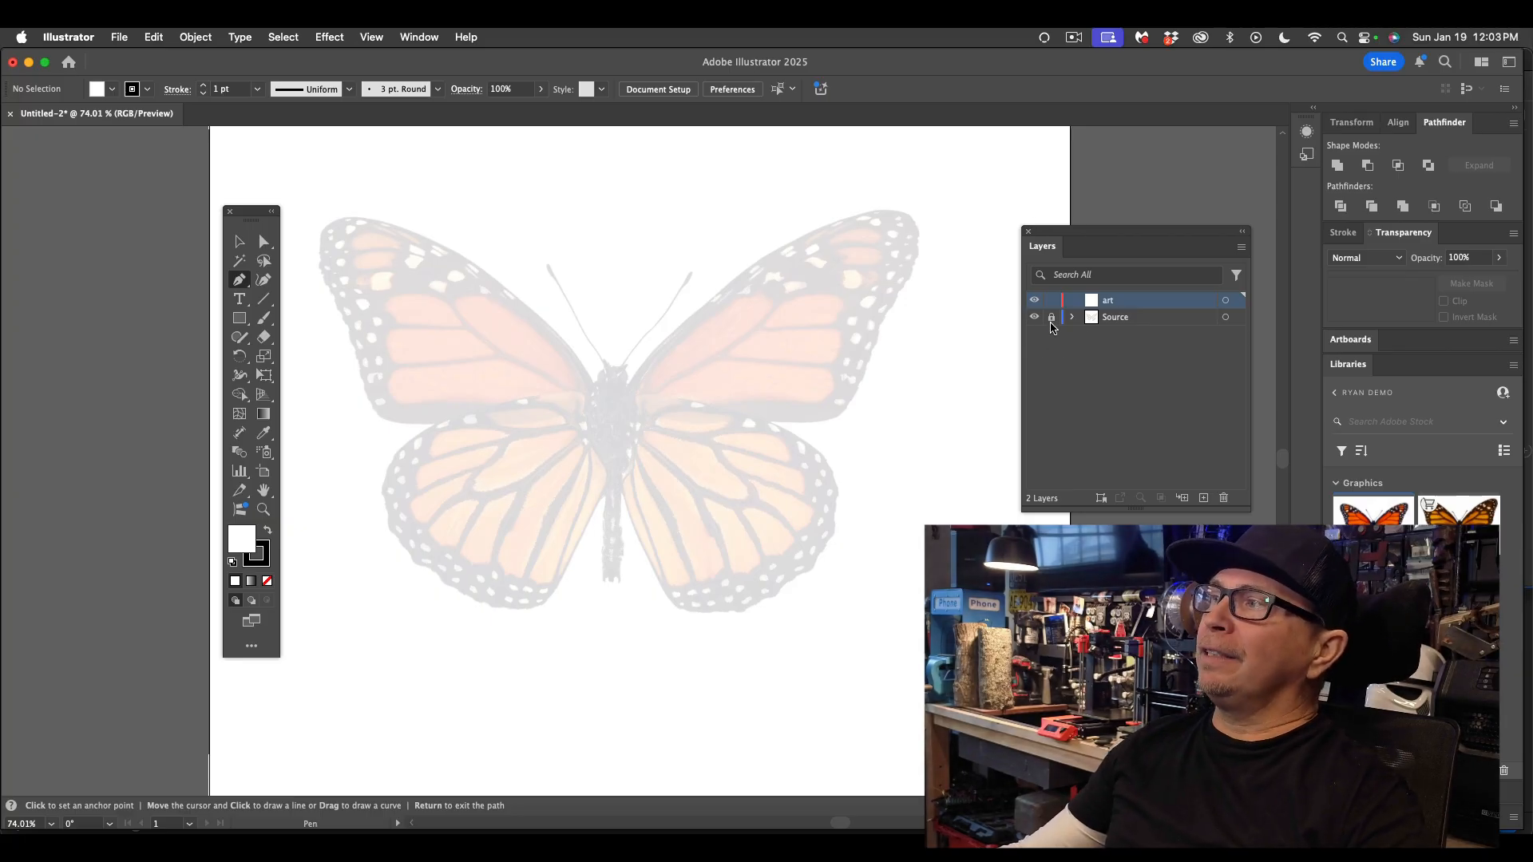
{"action": "left_click_drag", "start_coordinate": [1056, 244], "coordinate": [1372, 229]}
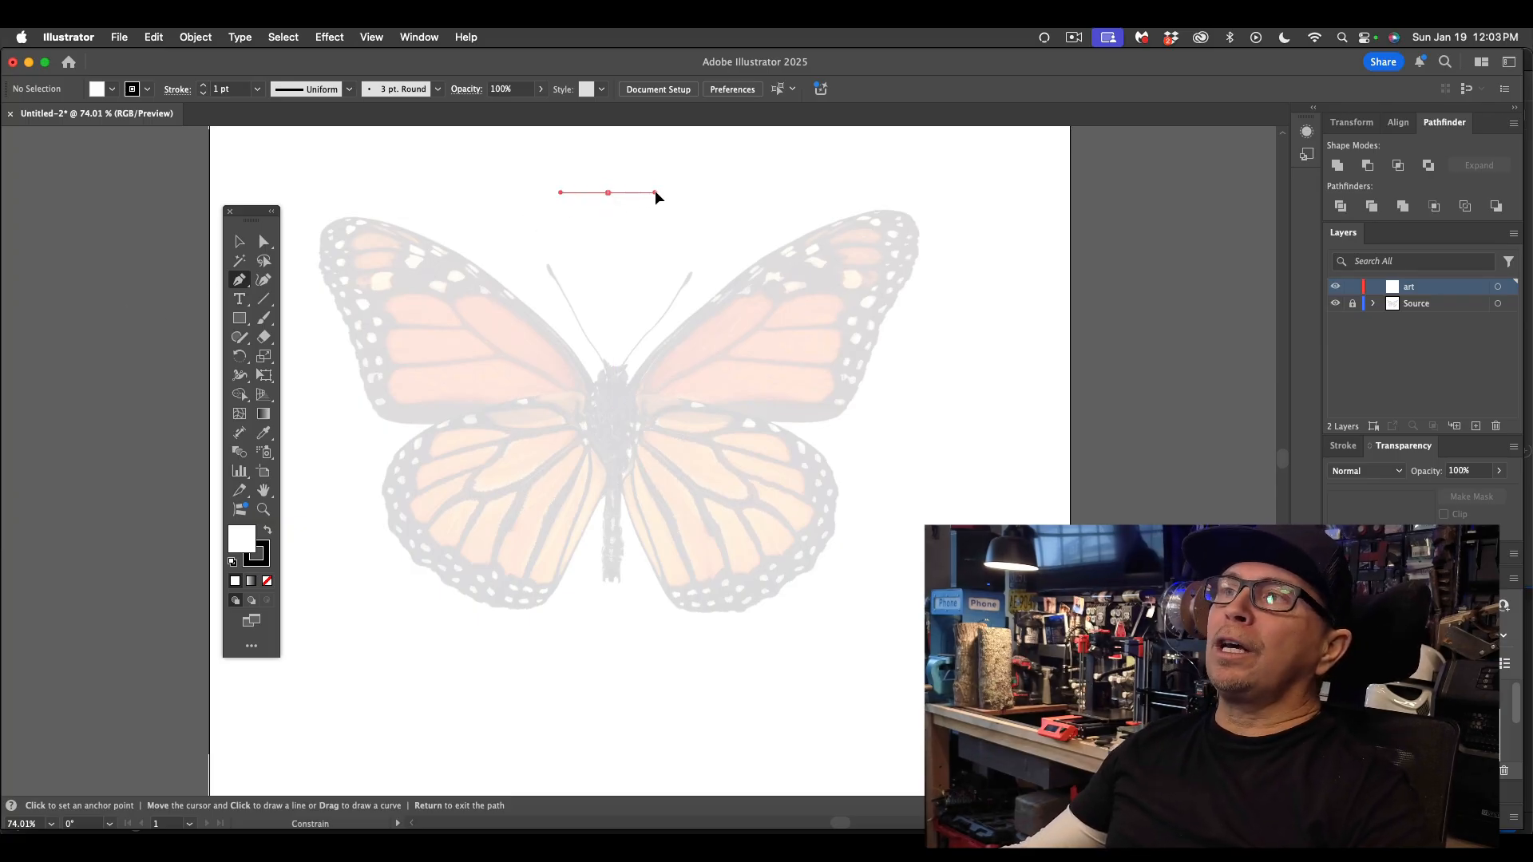
- Draw a closed four-point rounded shape with the Pen tool above the butterfly's antennae, about 112 pt wide and 86 pt tall
{"action": "mouse_move", "coordinate": [668, 189]}
{"action": "left_mouse_down"}
{"action": "mouse_move", "coordinate": [627, 192]}
{"action": "mouse_move", "coordinate": [679, 192]}
{"action": "mouse_move", "coordinate": [637, 193]}
{"action": "mouse_move", "coordinate": [663, 193]}
{"action": "left_mouse_up"}
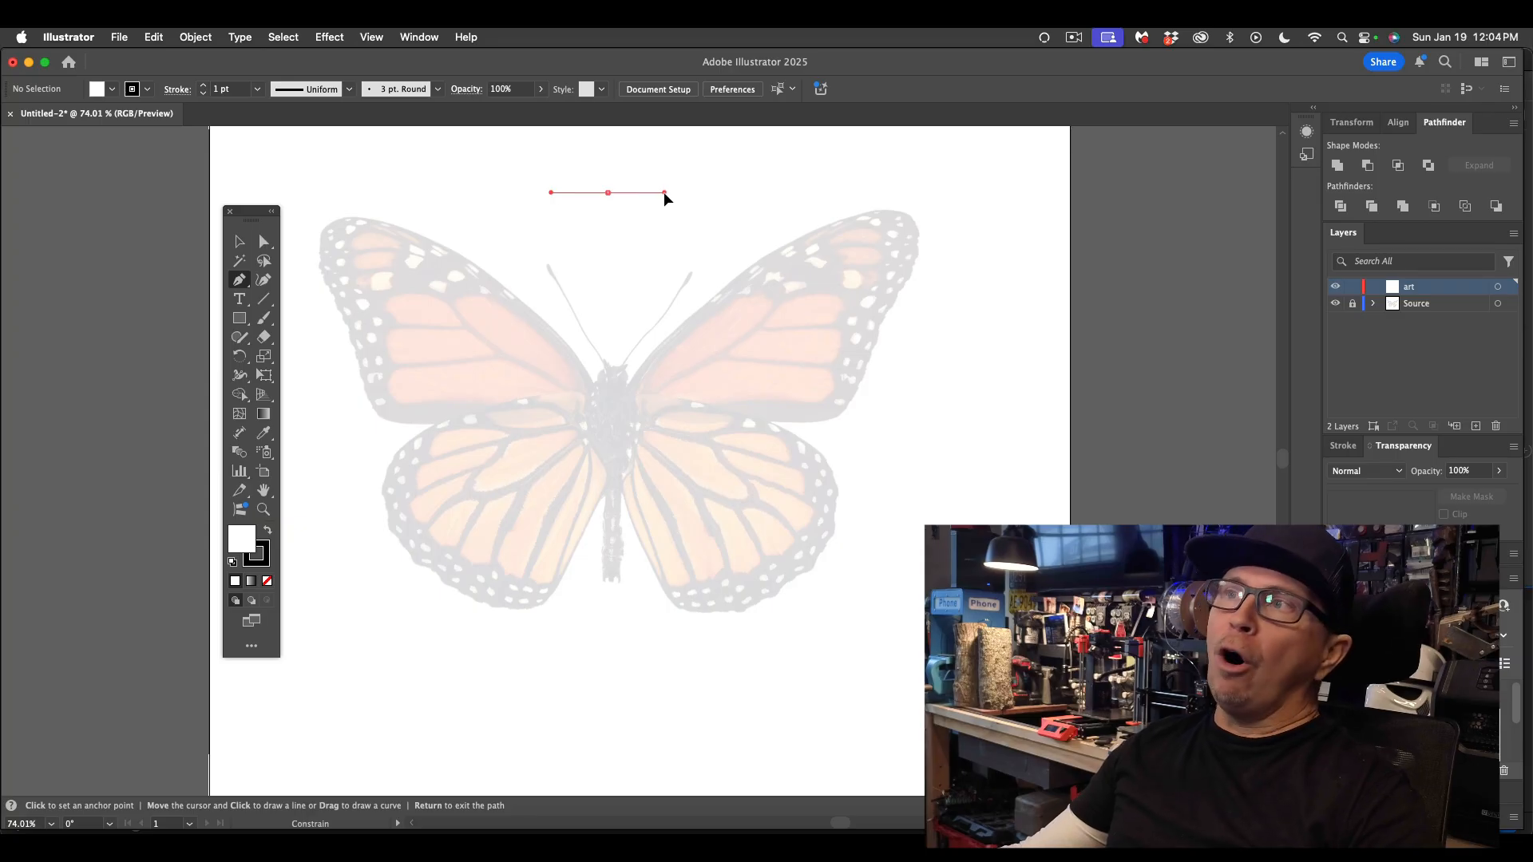
{"action": "left_click_drag", "start_coordinate": [664, 193], "coordinate": [646, 193]}
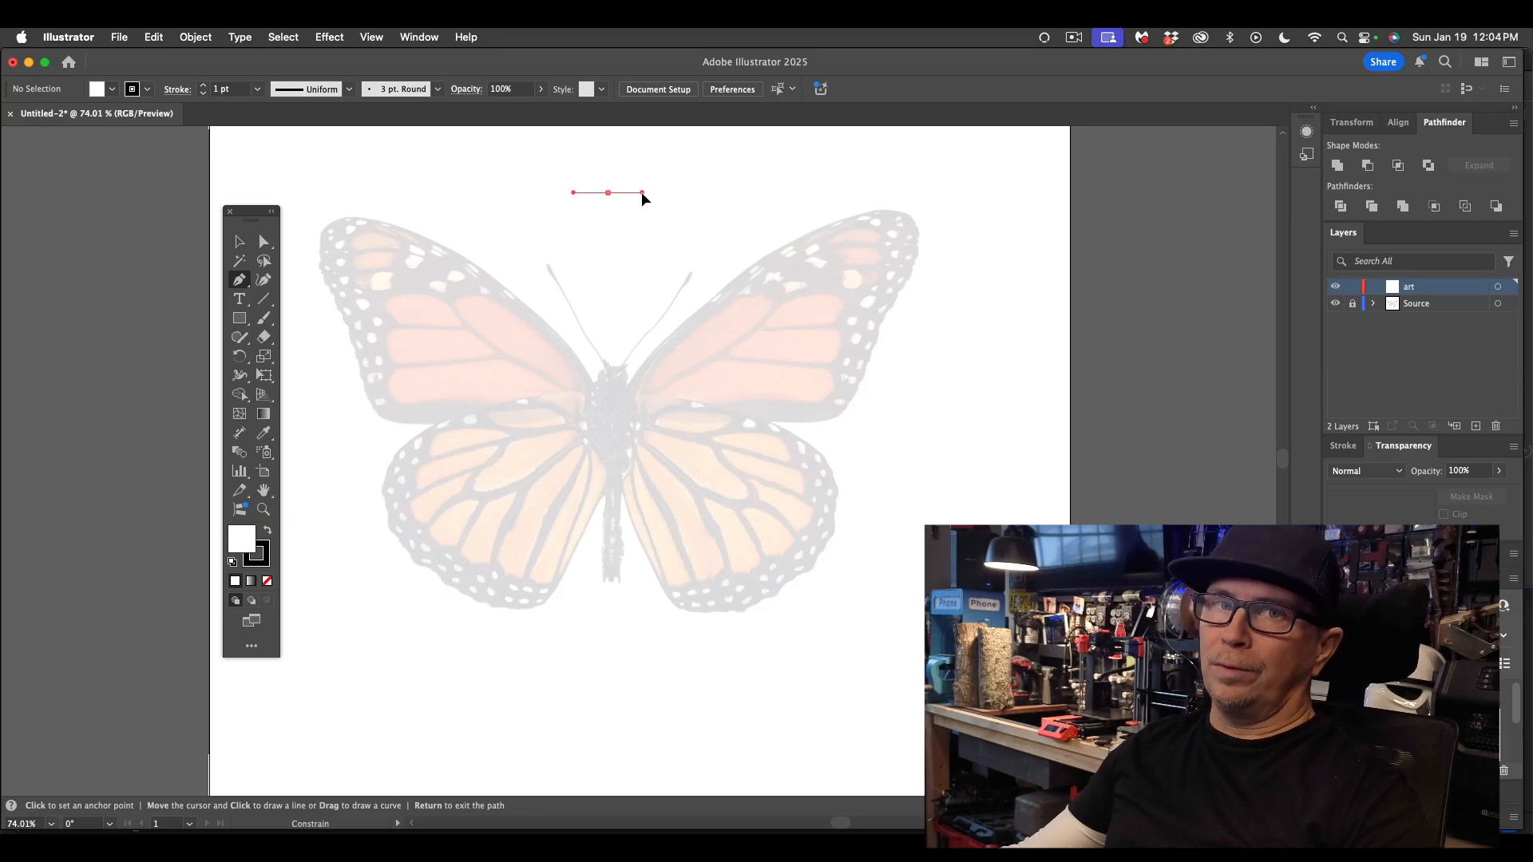
{"action": "mouse_move", "coordinate": [642, 192]}
{"action": "left_mouse_down"}
{"action": "mouse_move", "coordinate": [672, 193]}
{"action": "mouse_move", "coordinate": [645, 192]}
{"action": "mouse_move", "coordinate": [668, 194]}
{"action": "mouse_move", "coordinate": [658, 220]}
{"action": "mouse_move", "coordinate": [653, 160]}
{"action": "mouse_move", "coordinate": [664, 194]}
{"action": "left_mouse_up"}
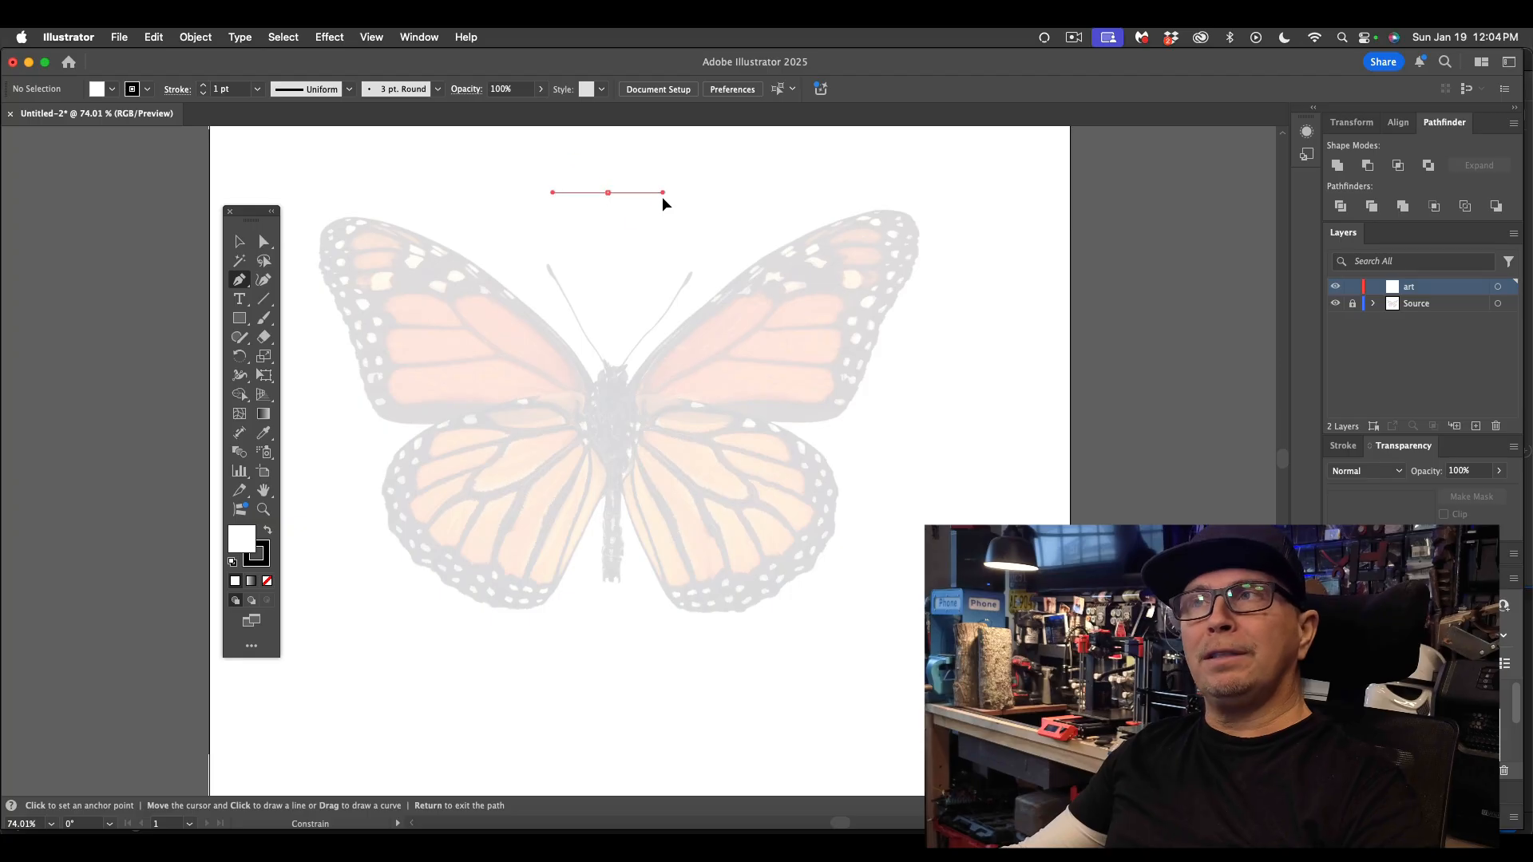
{"action": "left_click_drag", "start_coordinate": [641, 198], "coordinate": [640, 199]}
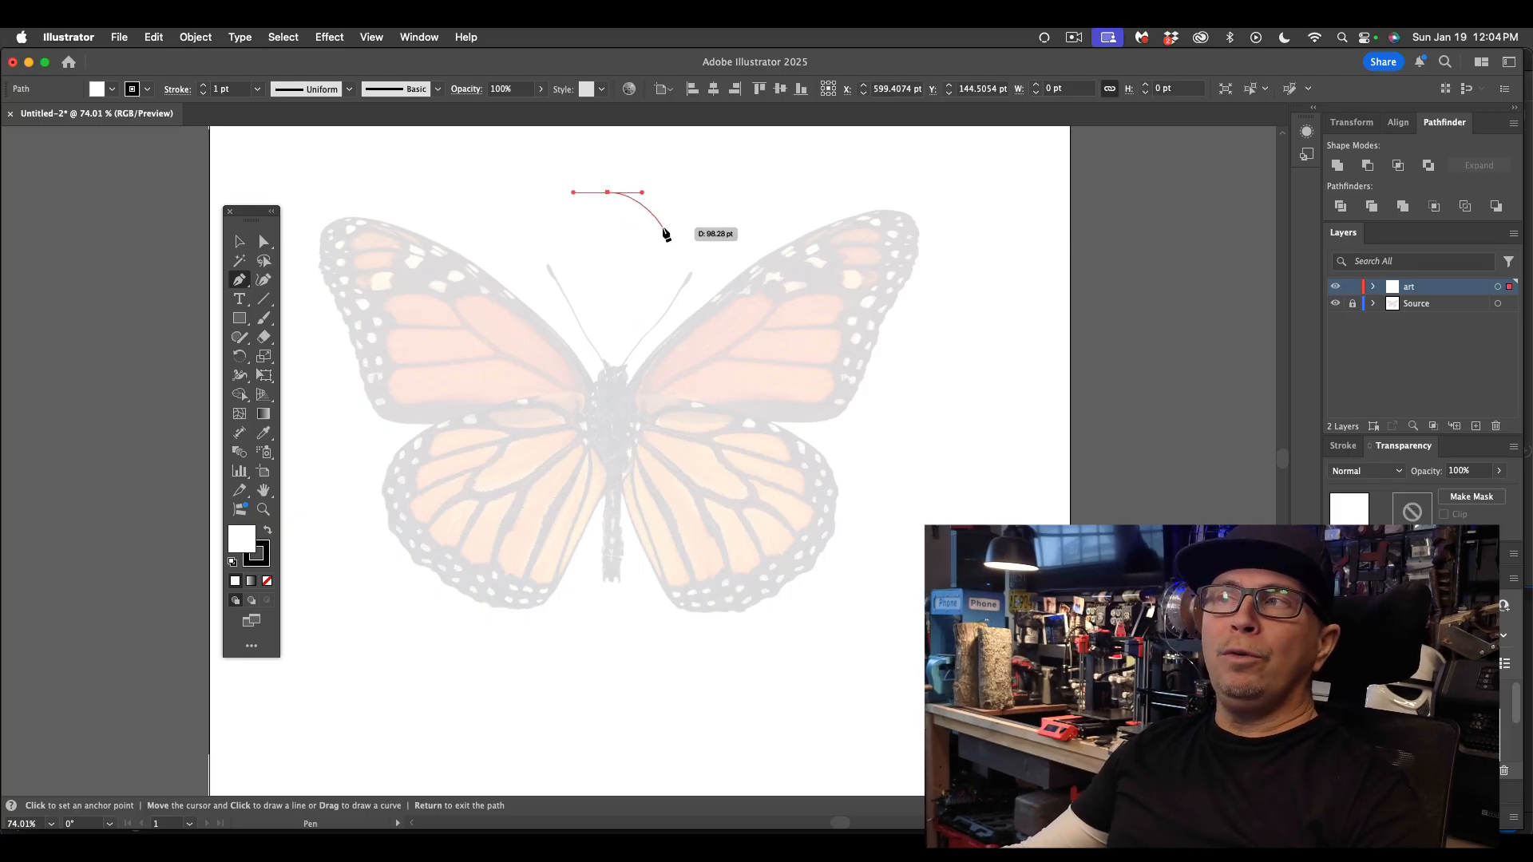
{"action": "left_click_drag", "start_coordinate": [657, 226], "coordinate": [654, 247]}
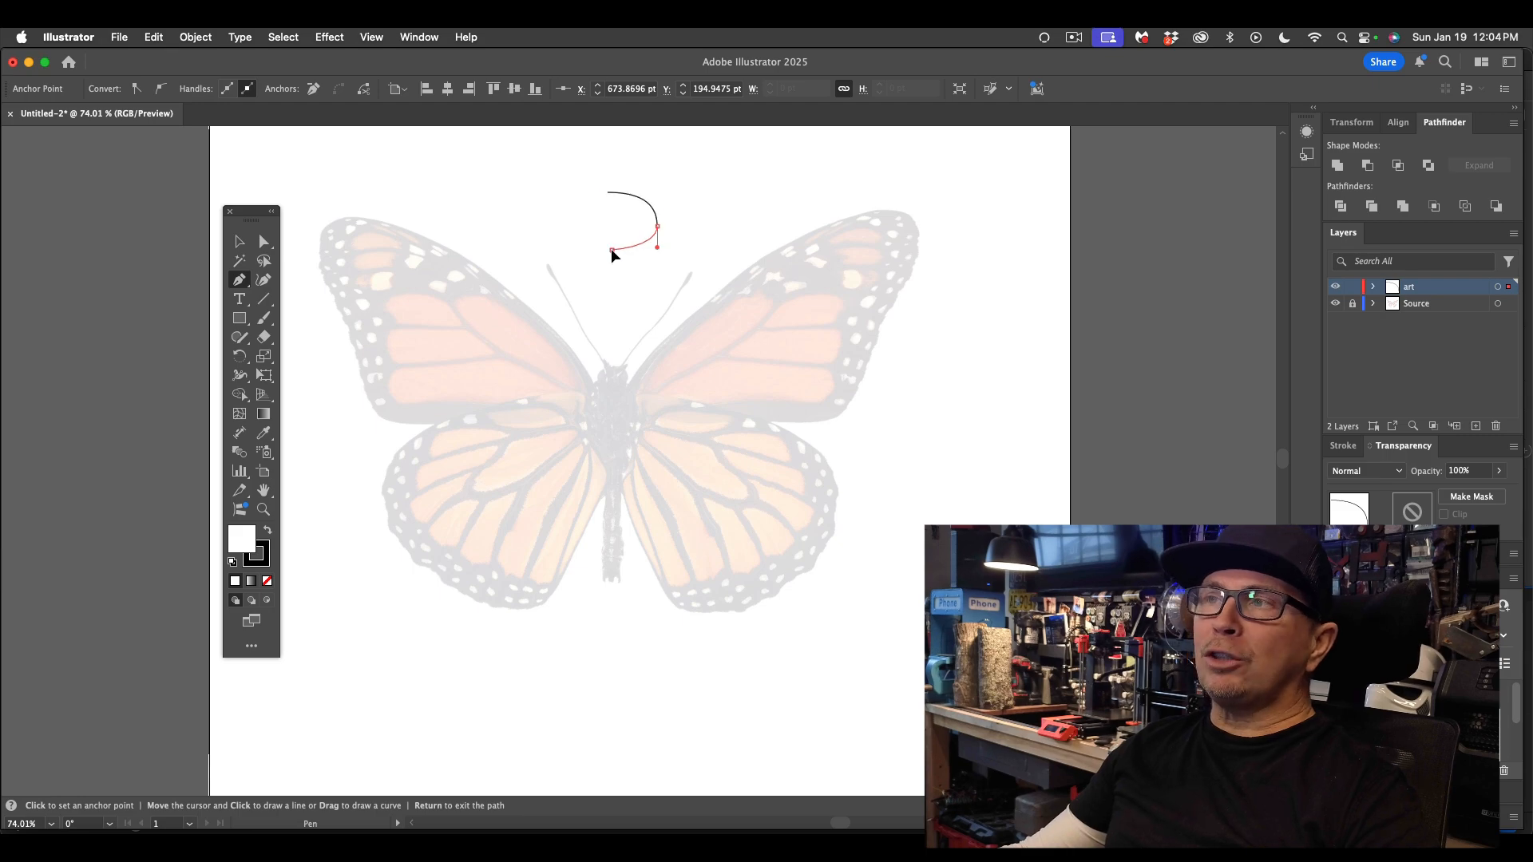
{"action": "left_click_drag", "start_coordinate": [610, 249], "coordinate": [586, 251]}
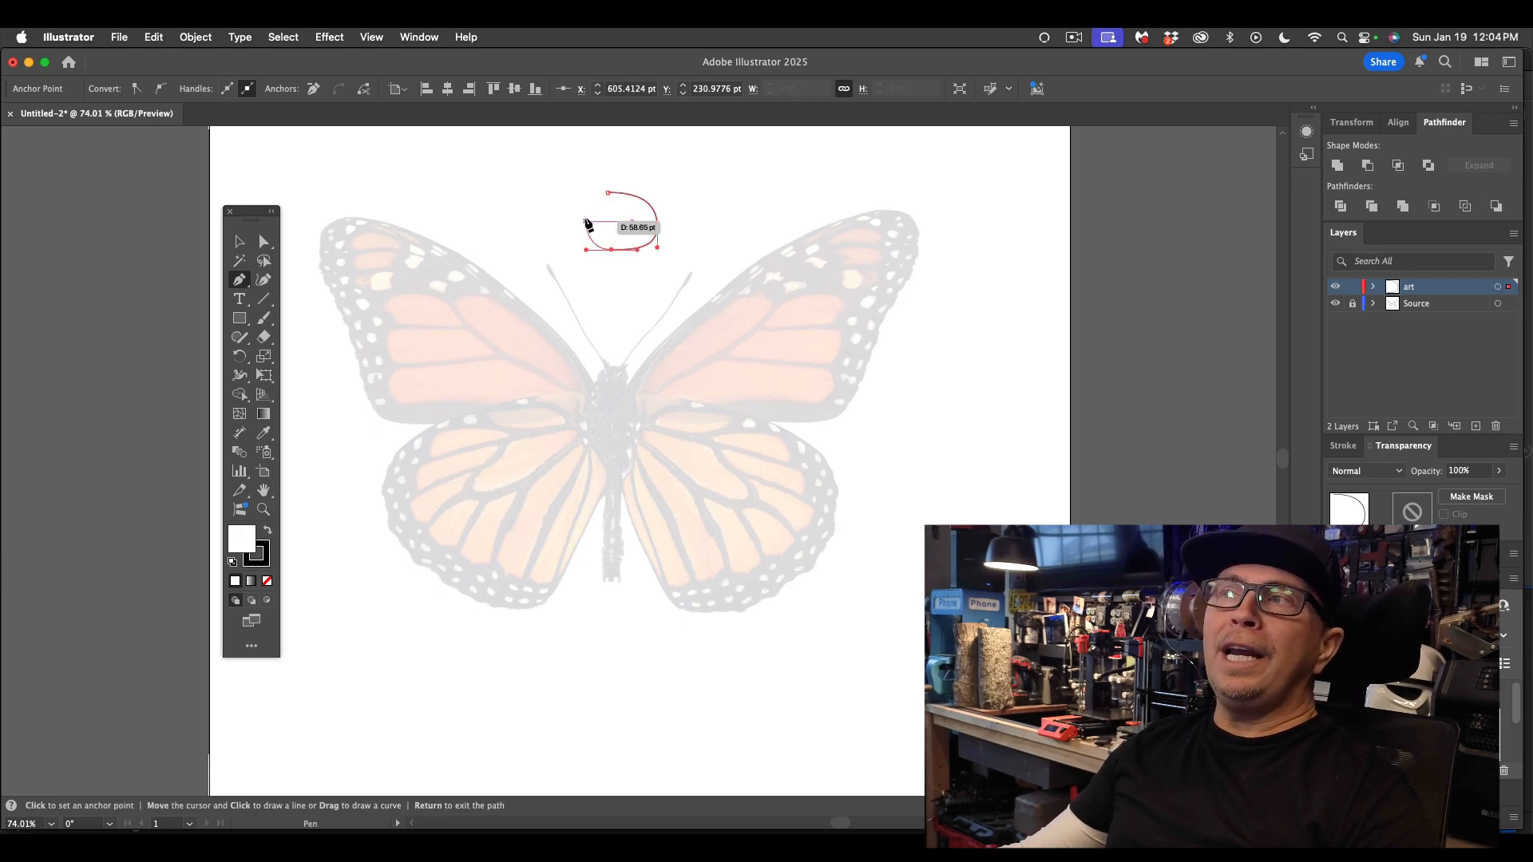
{"action": "left_click_drag", "start_coordinate": [609, 194], "coordinate": [633, 195]}
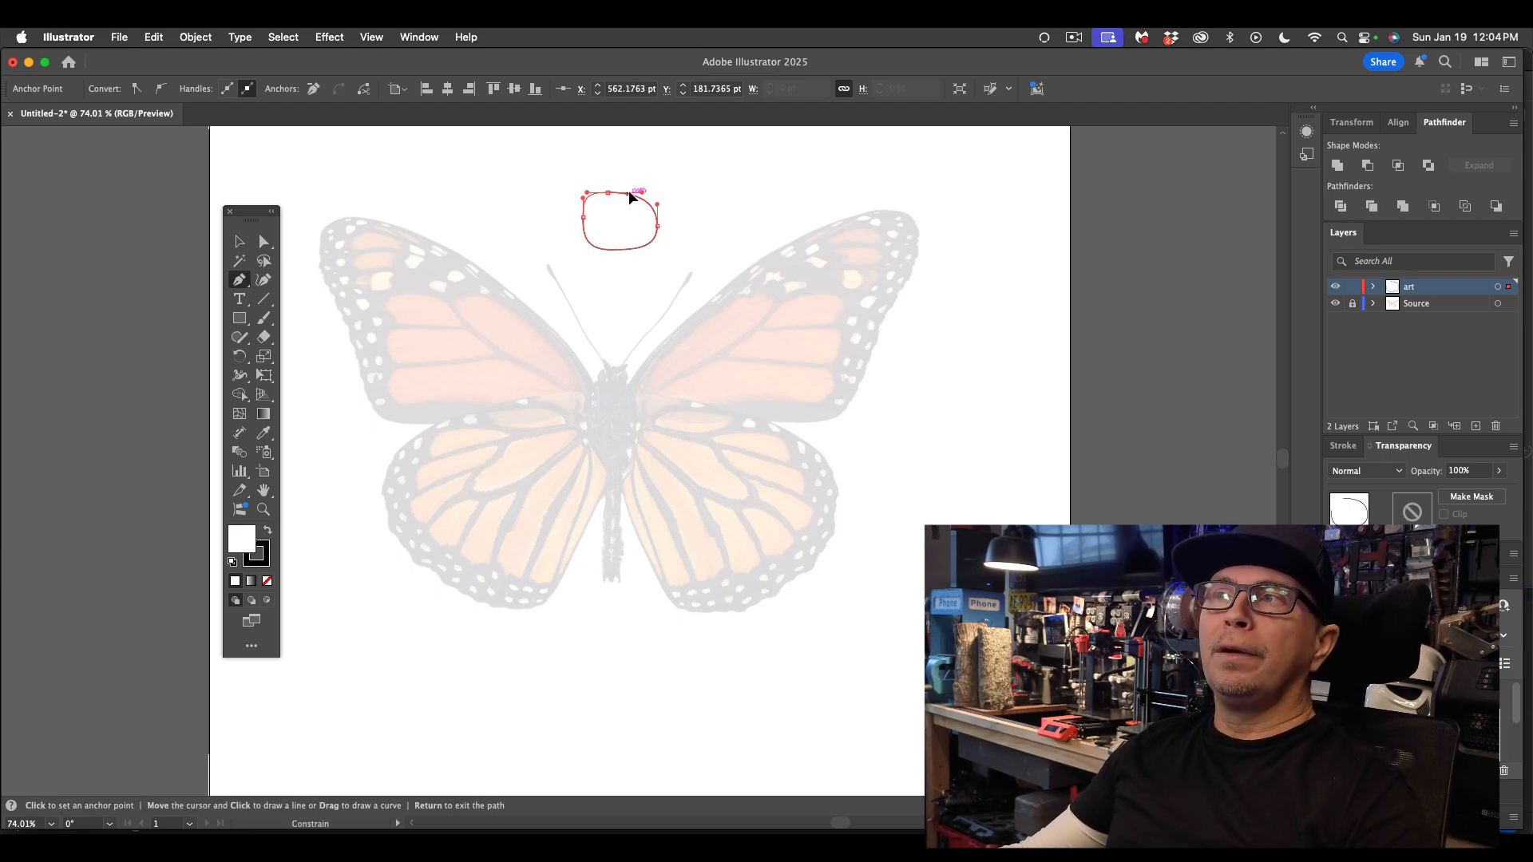
- Make the shape taller and rounder by moving its top anchor point up and its bottom anchor point down
{"action": "left_click", "coordinate": [257, 241]}
{"action": "left_click", "coordinate": [525, 186]}
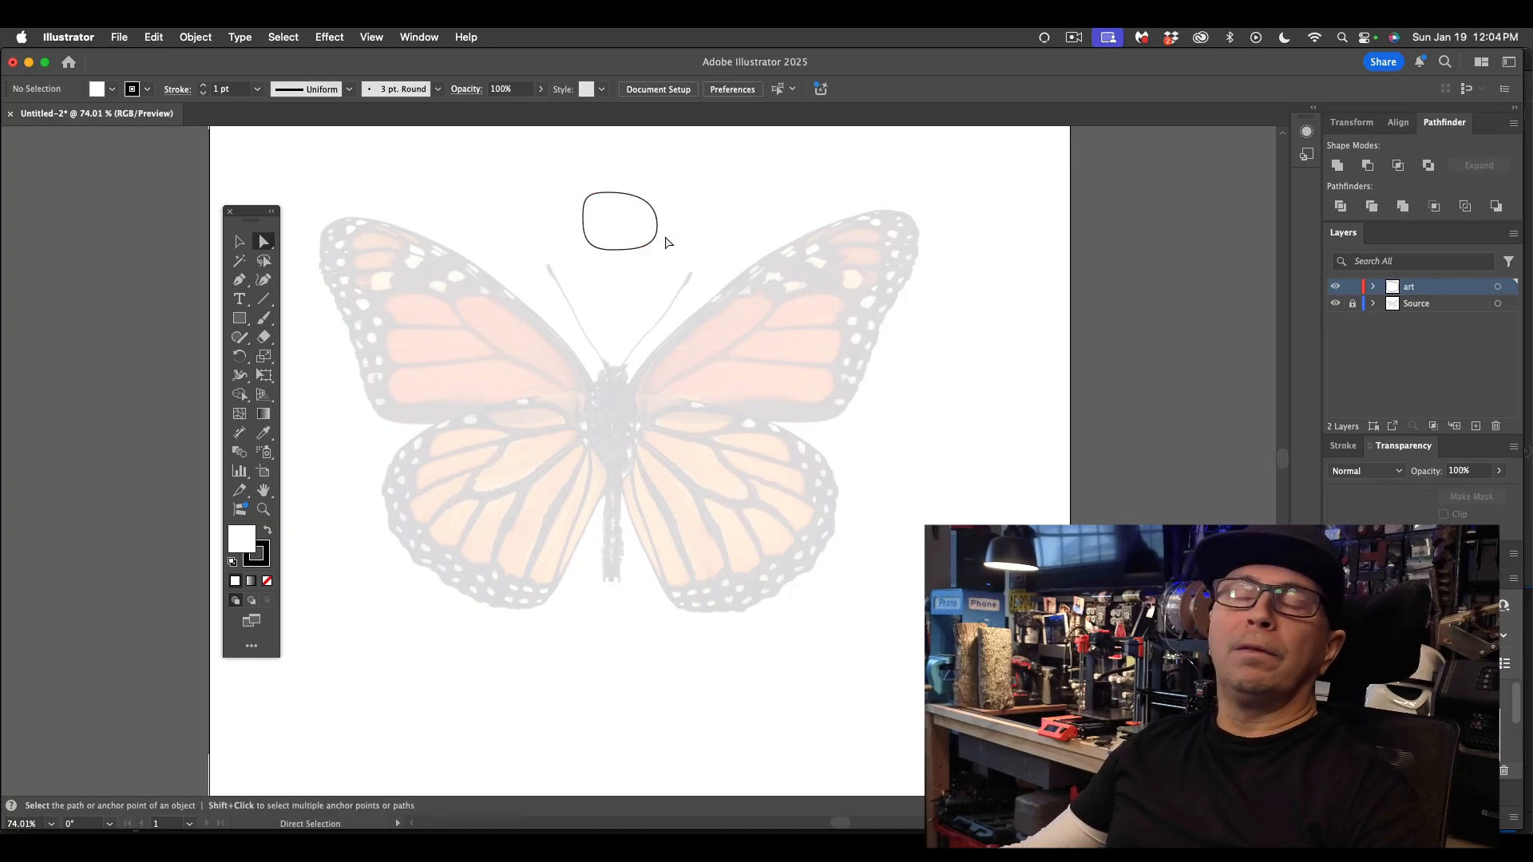
{"action": "left_click", "coordinate": [618, 251]}
{"action": "left_click_drag", "start_coordinate": [610, 196], "coordinate": [621, 184]}
{"action": "left_click_drag", "start_coordinate": [616, 249], "coordinate": [615, 261]}
- Nudge the shape's right anchor point up, its left one outward and its top one slightly left, and deselect the shape
{"action": "scroll", "coordinate": [612, 217], "scroll_direction": "up", "scroll_amount": 5}
{"action": "scroll", "coordinate": [612, 216], "scroll_direction": "up", "scroll_amount": 3}
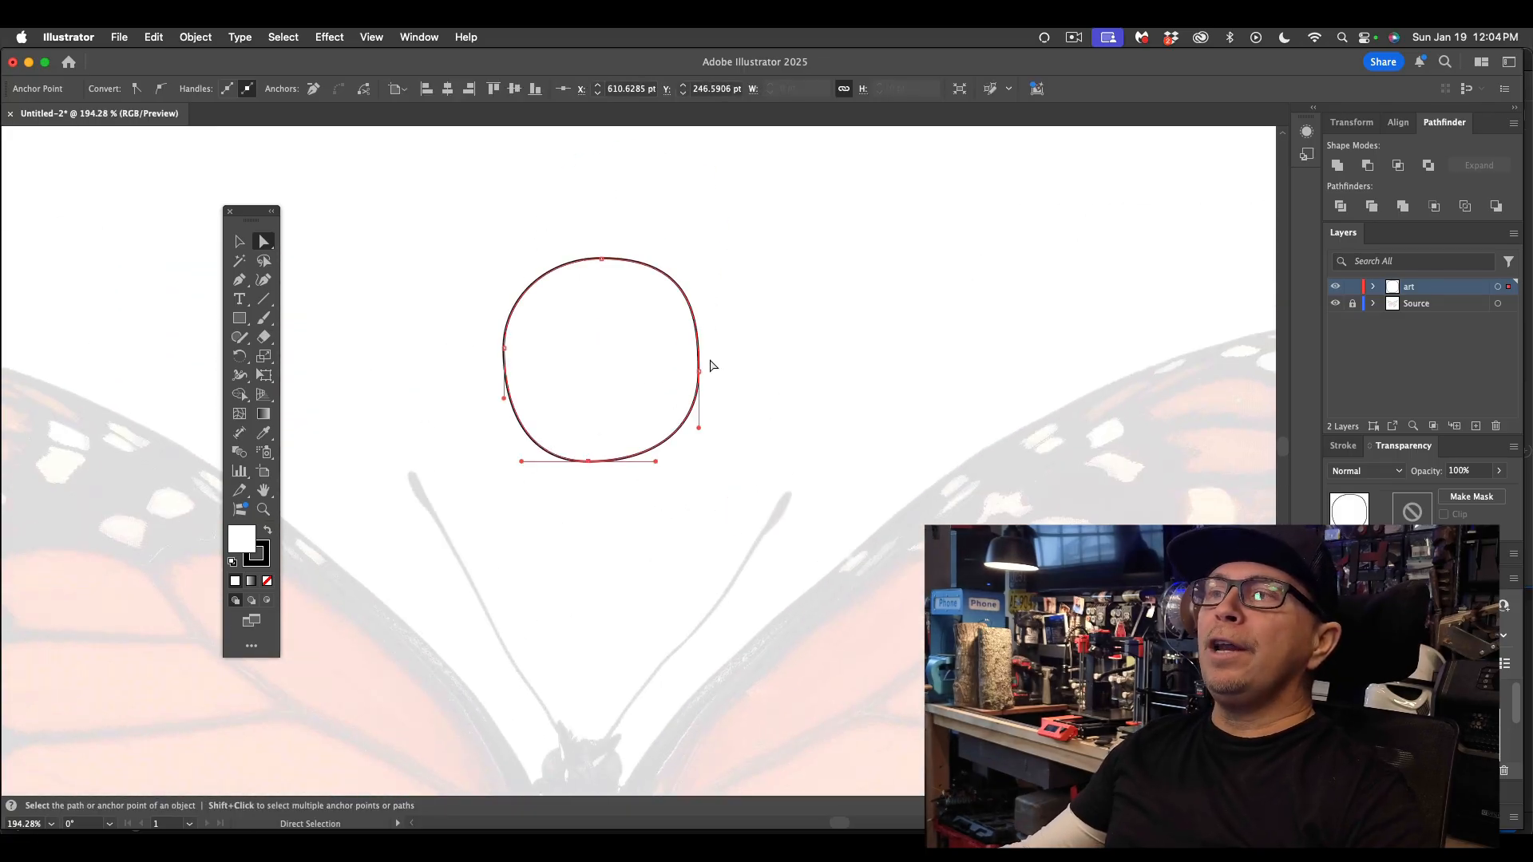
{"action": "mouse_move", "coordinate": [700, 369]}
{"action": "left_mouse_down"}
{"action": "mouse_move", "coordinate": [718, 349]}
{"action": "mouse_move", "coordinate": [699, 359]}
{"action": "left_mouse_up"}
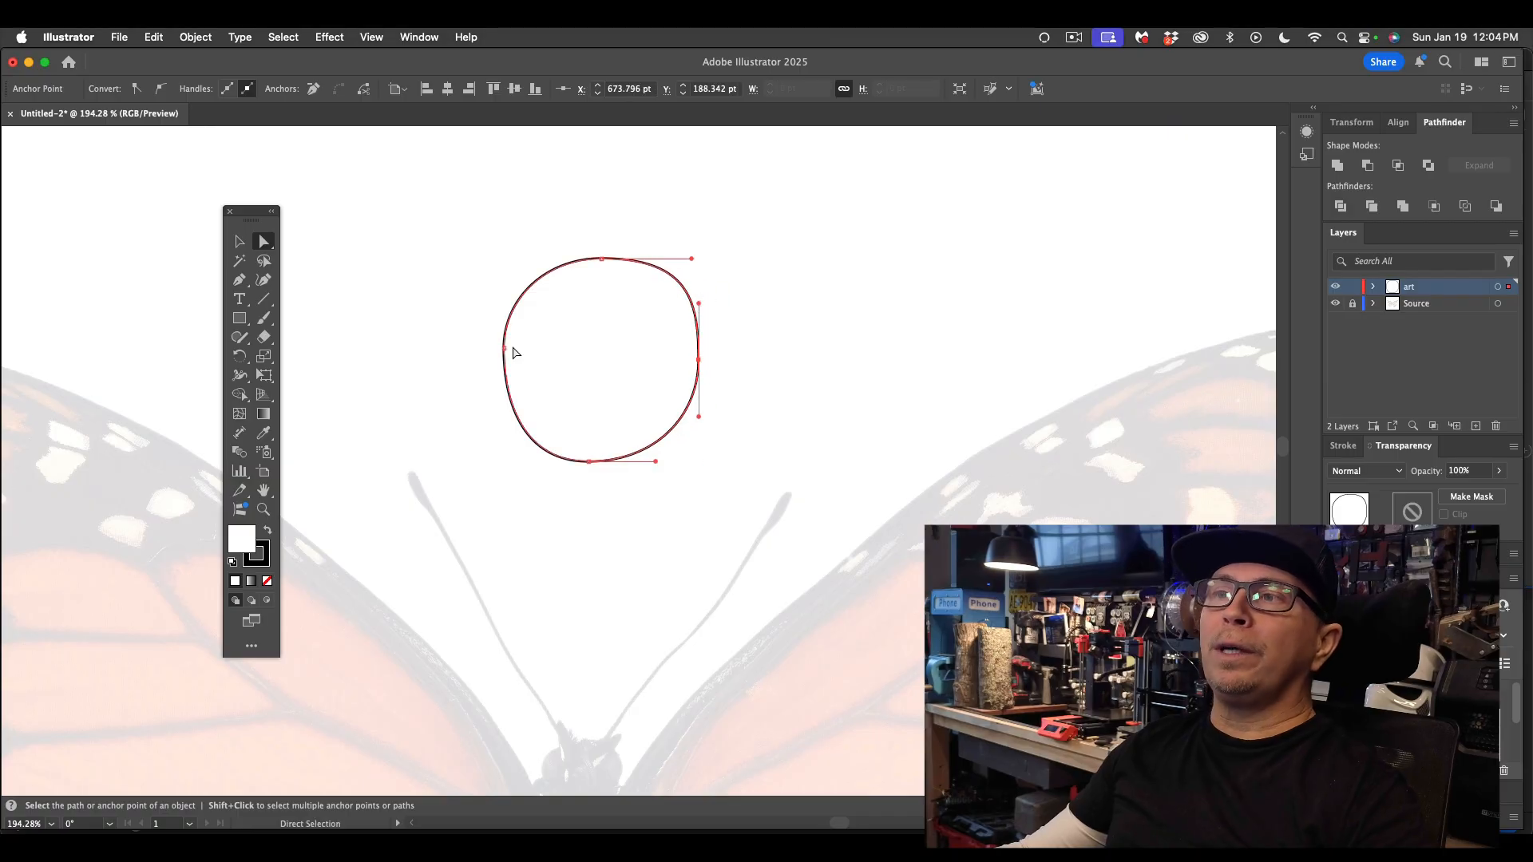
{"action": "left_click_drag", "start_coordinate": [514, 352], "coordinate": [502, 352]}
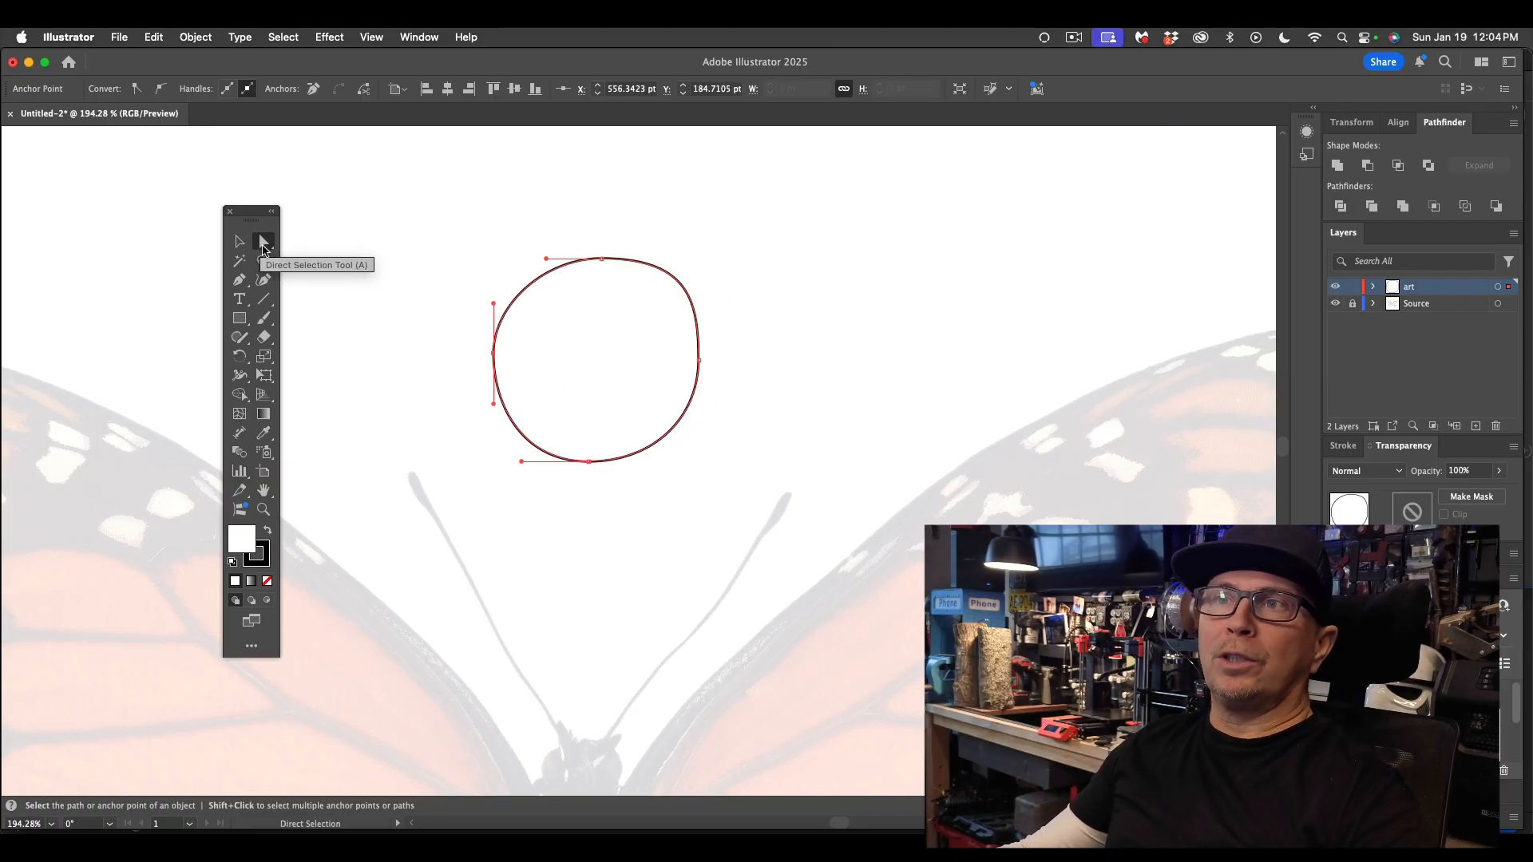
{"action": "mouse_move", "coordinate": [602, 259]}
{"action": "left_mouse_down"}
{"action": "mouse_move", "coordinate": [578, 251]}
{"action": "mouse_move", "coordinate": [594, 257]}
{"action": "left_mouse_up"}
{"action": "left_click", "coordinate": [735, 254]}
- Draw a perfect circle about 111 pt in diameter with the Ellipse tool, to the upper left of the rounded shape
{"action": "scroll", "coordinate": [735, 254], "scroll_direction": "down", "scroll_amount": 2}
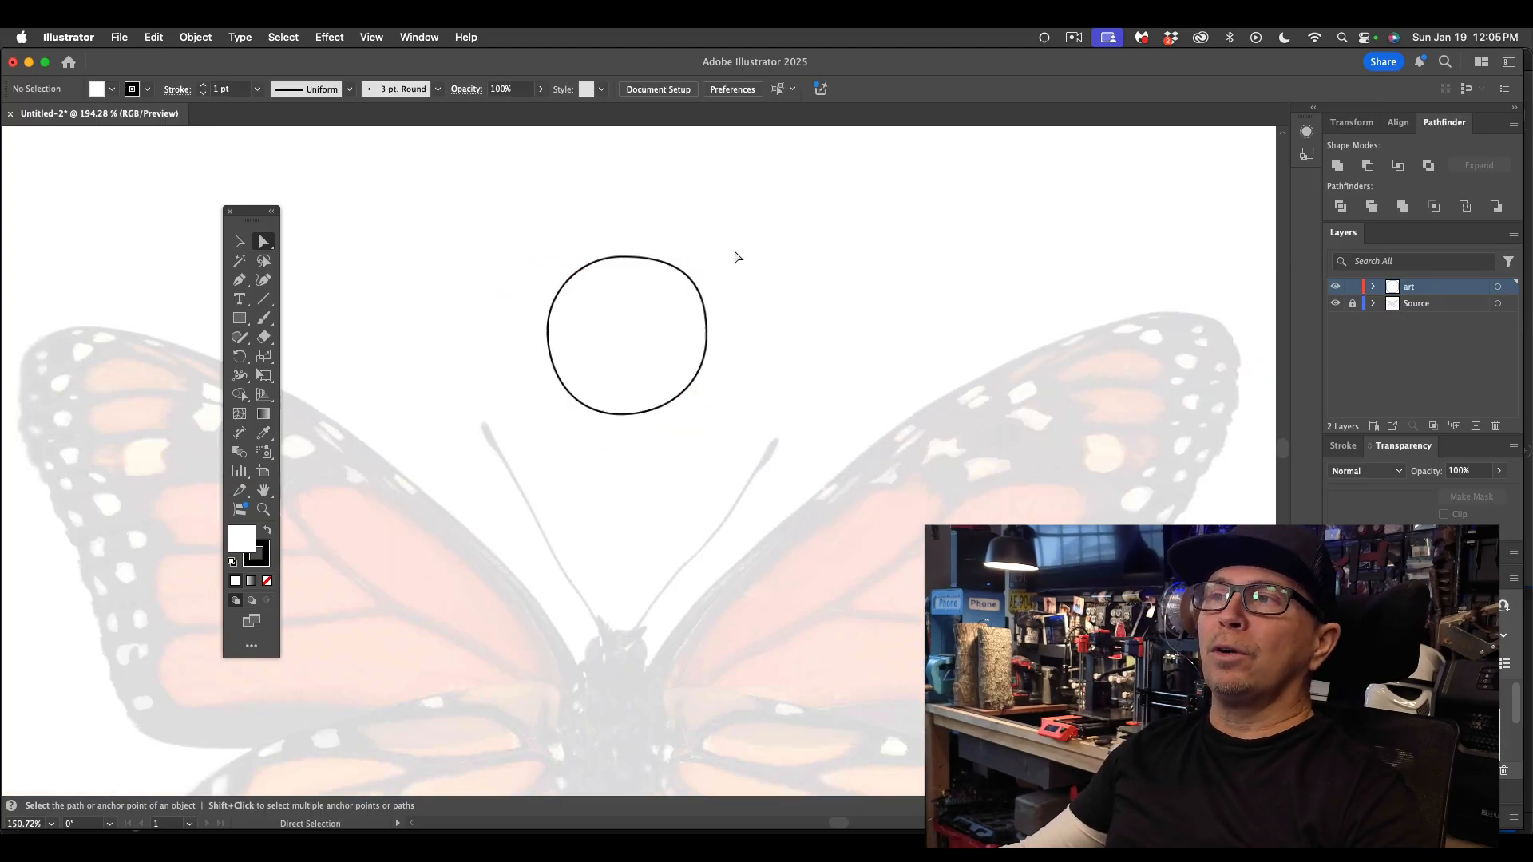
{"action": "scroll", "coordinate": [735, 253], "scroll_direction": "down", "scroll_amount": 3}
{"action": "scroll", "coordinate": [736, 253], "scroll_direction": "up", "scroll_amount": 5}
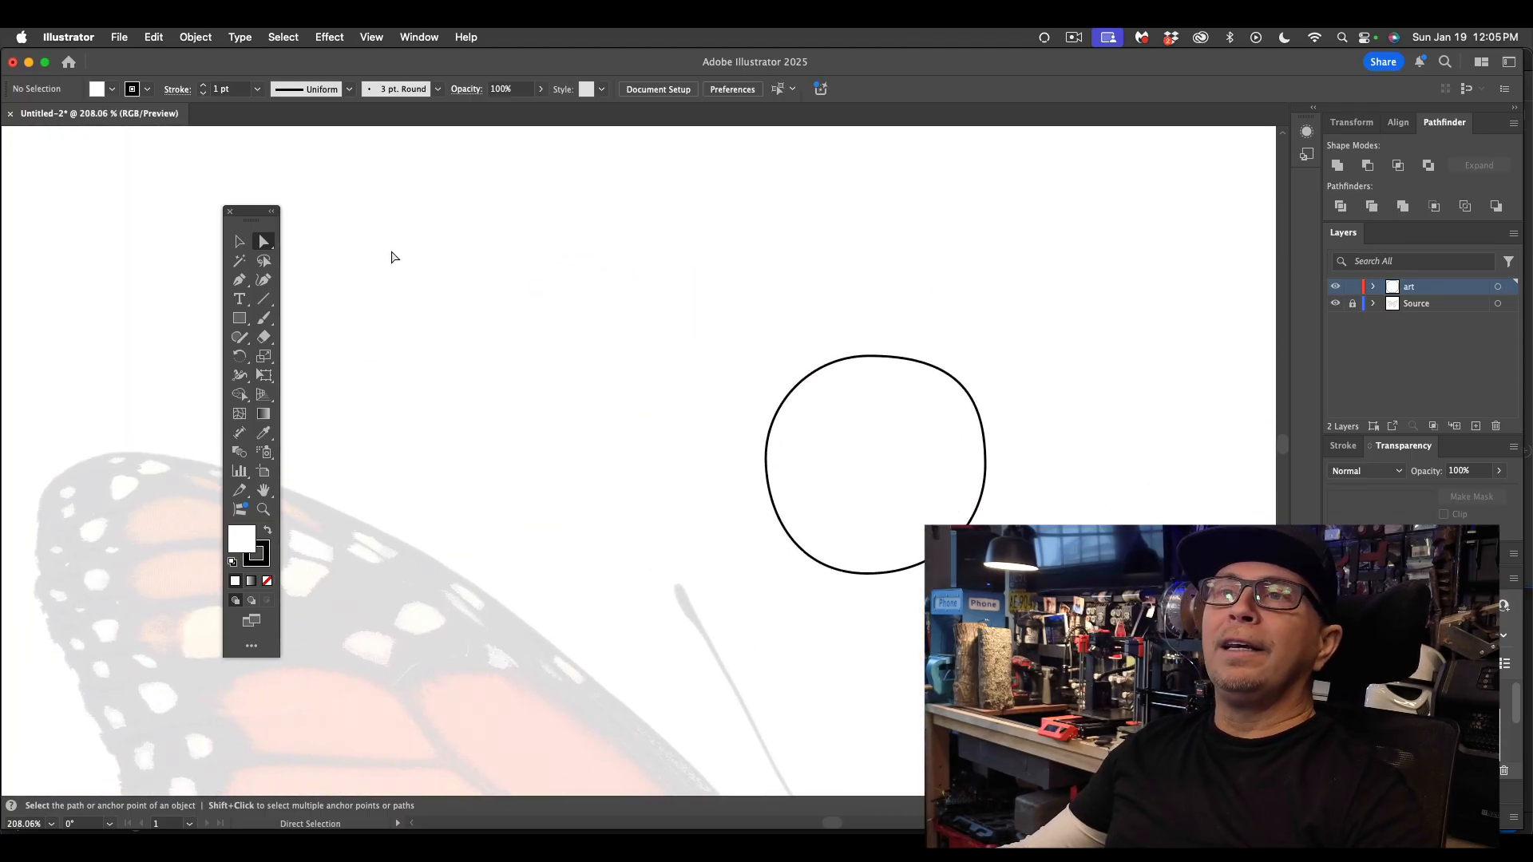
{"action": "left_click", "coordinate": [239, 280]}
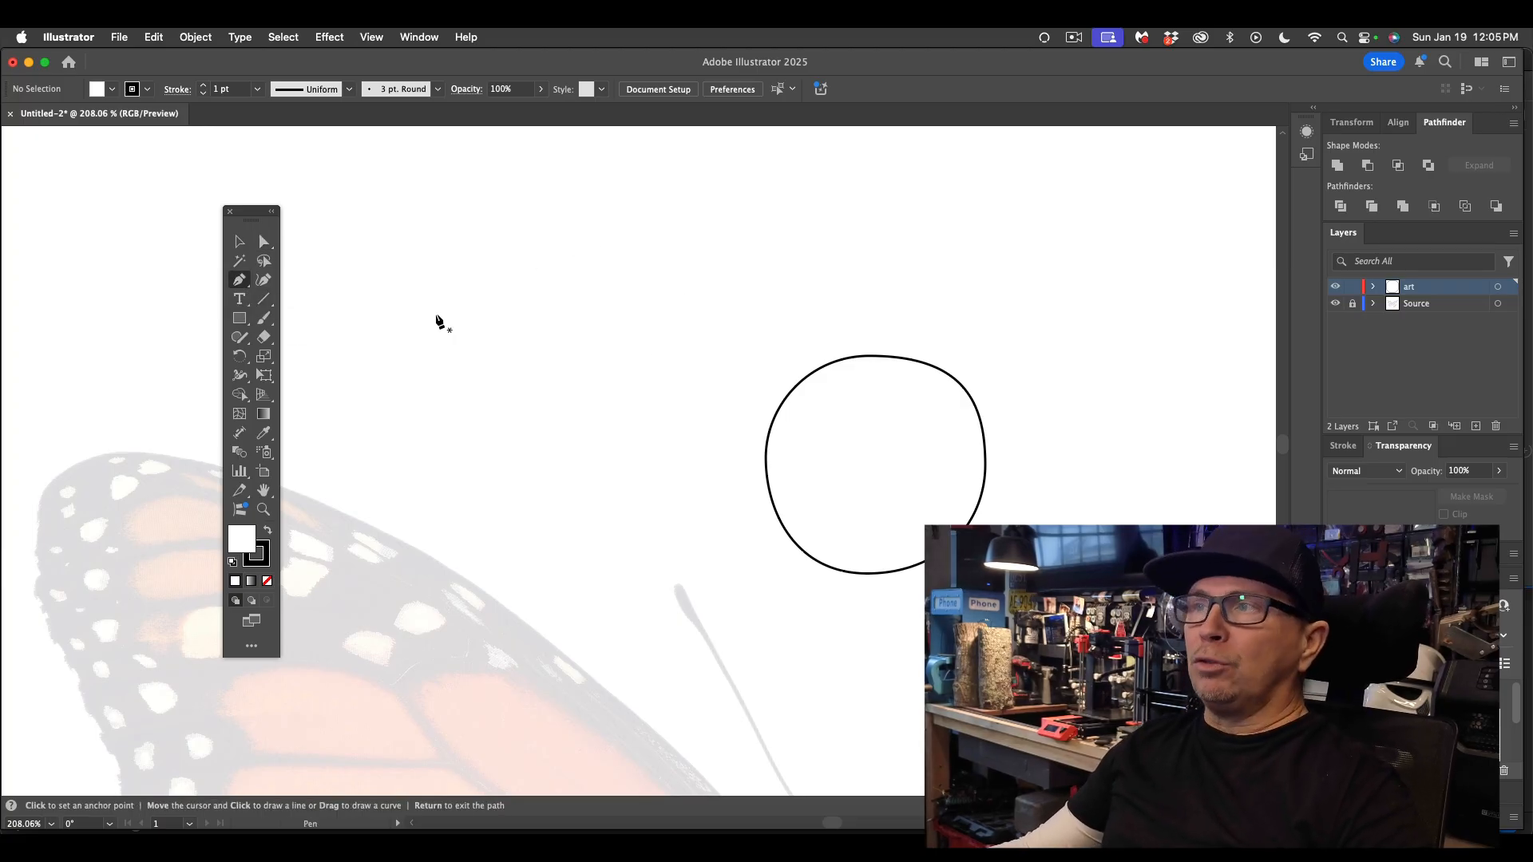
{"action": "left_click", "coordinate": [238, 336]}
{"action": "left_click", "coordinate": [239, 320]}
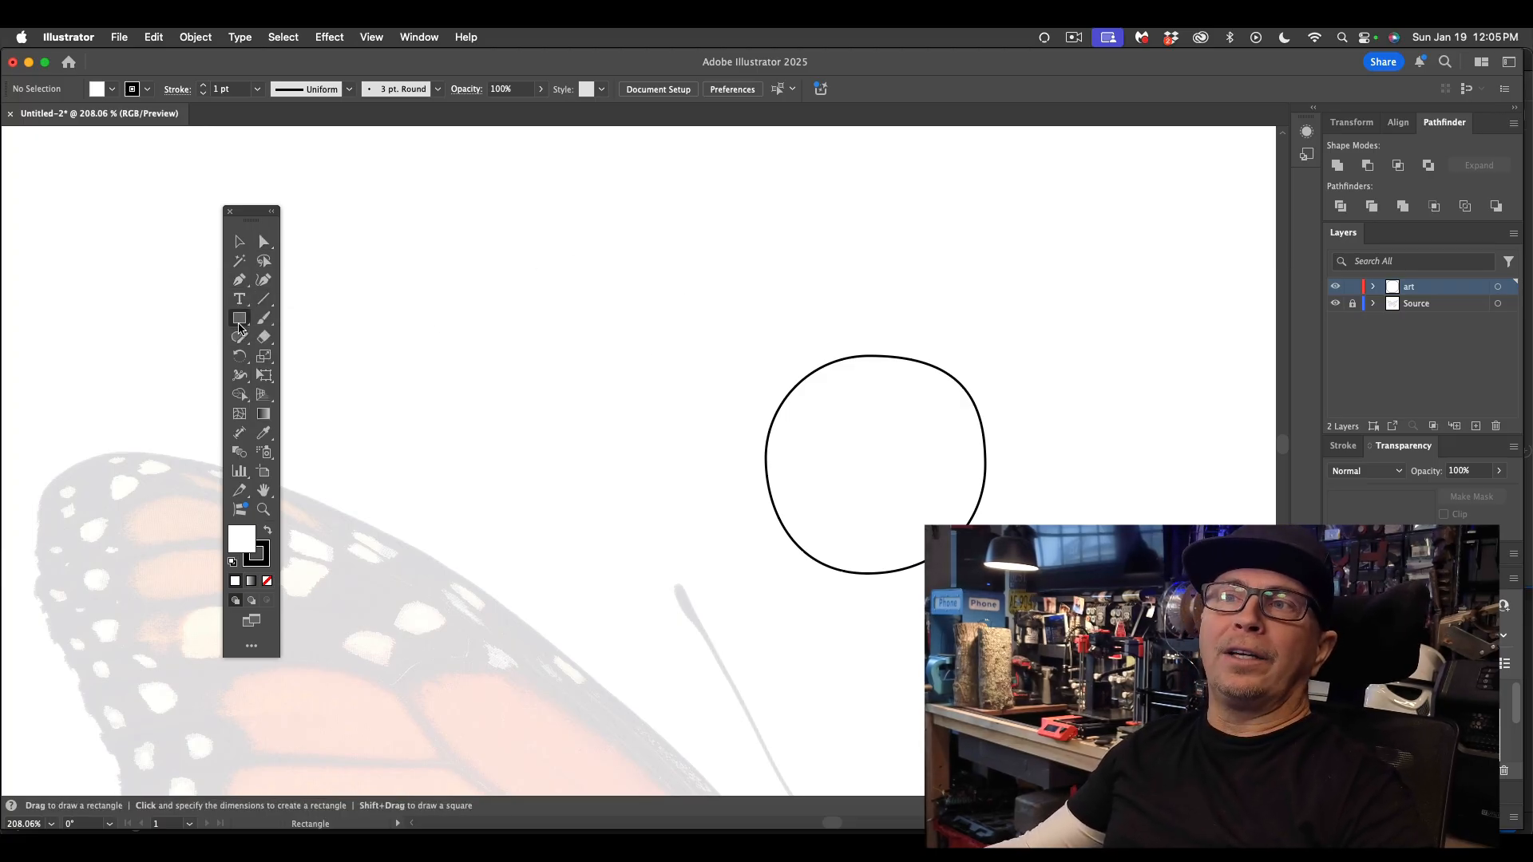
{"action": "left_click", "coordinate": [240, 323]}
{"action": "left_click", "coordinate": [315, 356]}
{"action": "left_click_drag", "start_coordinate": [447, 266], "coordinate": [656, 474]}
{"action": "left_click", "coordinate": [239, 241]}
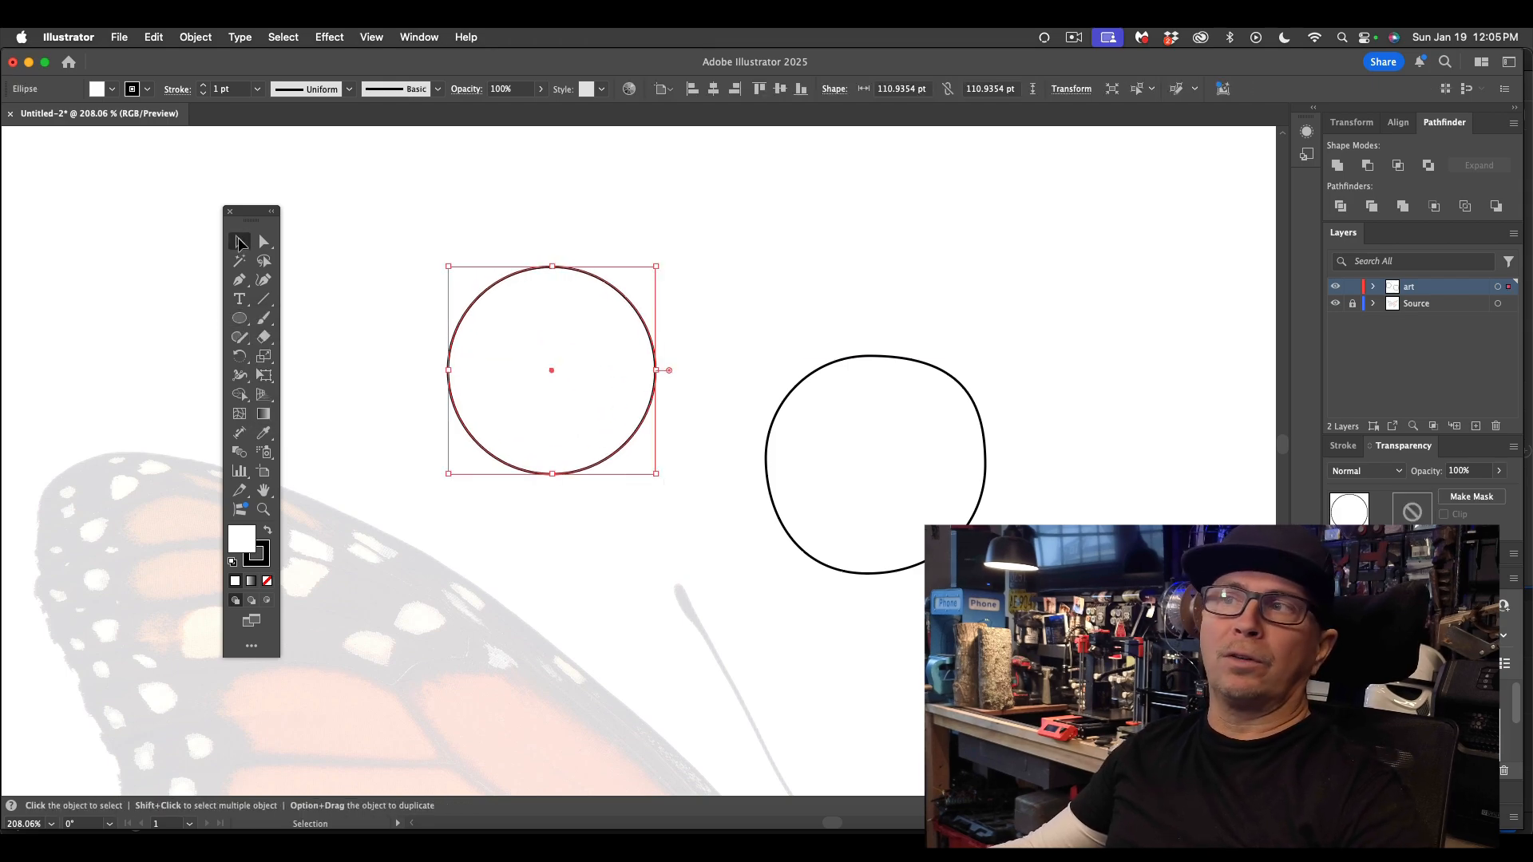
- Pull the circle's top anchor point up and to the right with Direct Selection, and undo the move
{"action": "left_click", "coordinate": [410, 237]}
{"action": "left_click", "coordinate": [263, 241]}
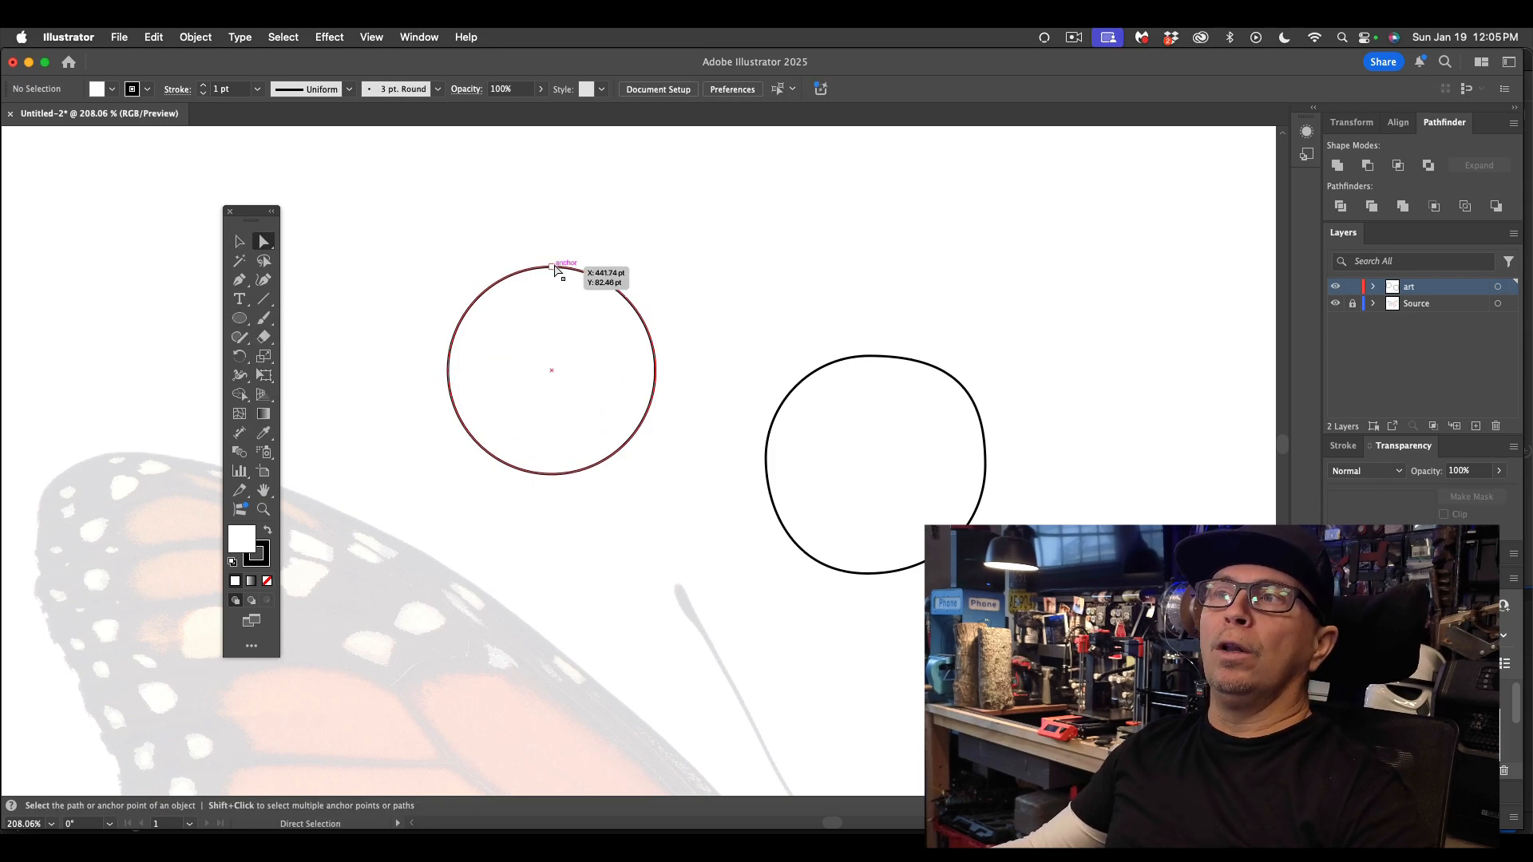
{"action": "left_click_drag", "start_coordinate": [553, 266], "coordinate": [582, 235]}
{"action": "key", "text": "super+z"}
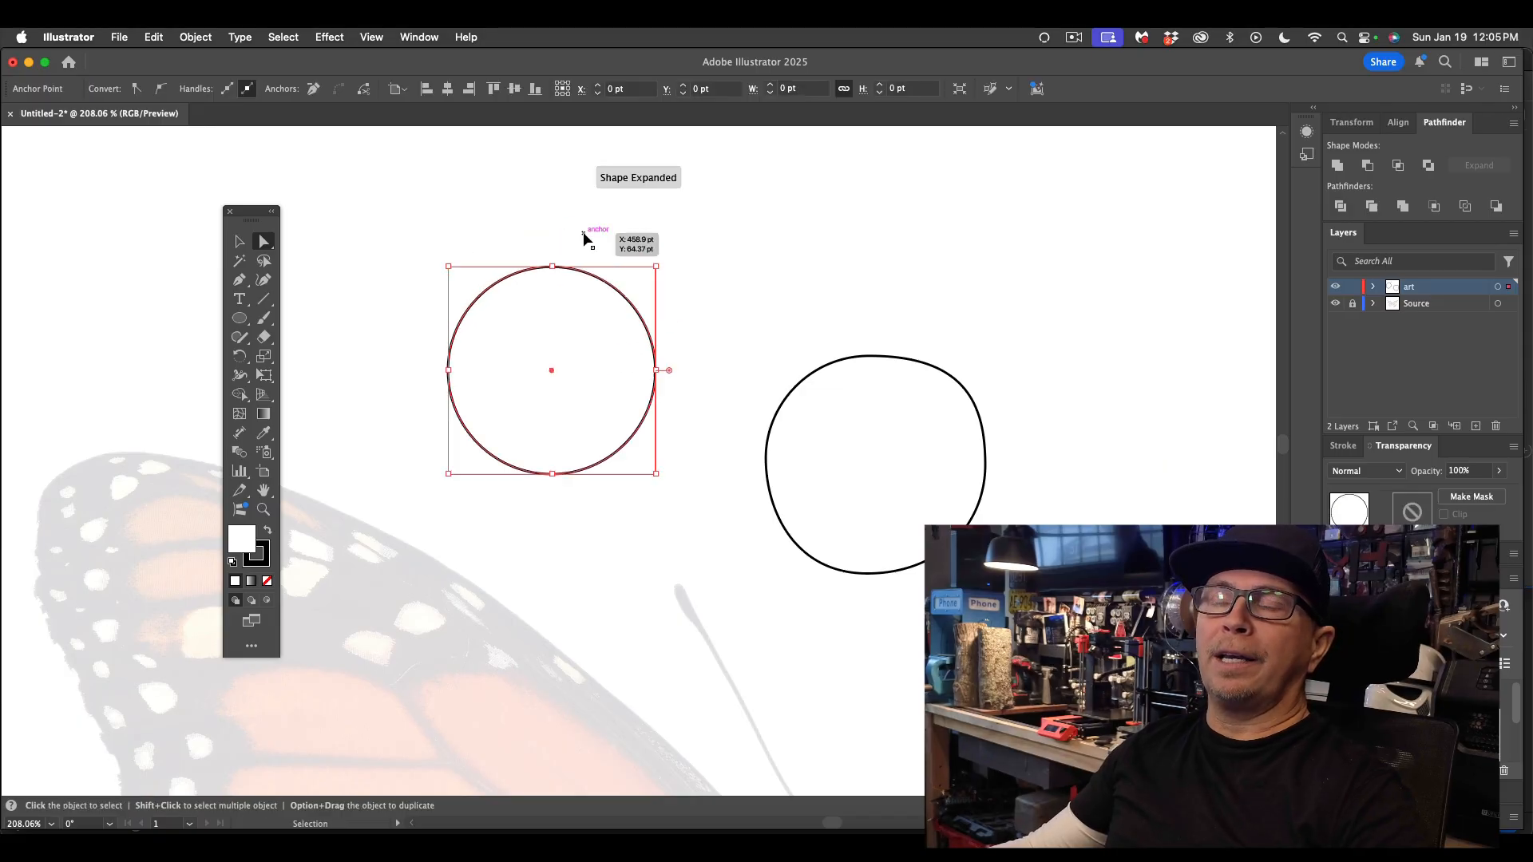
- Delete the circle beside the hand-drawn rounded shape
{"action": "left_click", "coordinate": [242, 248]}
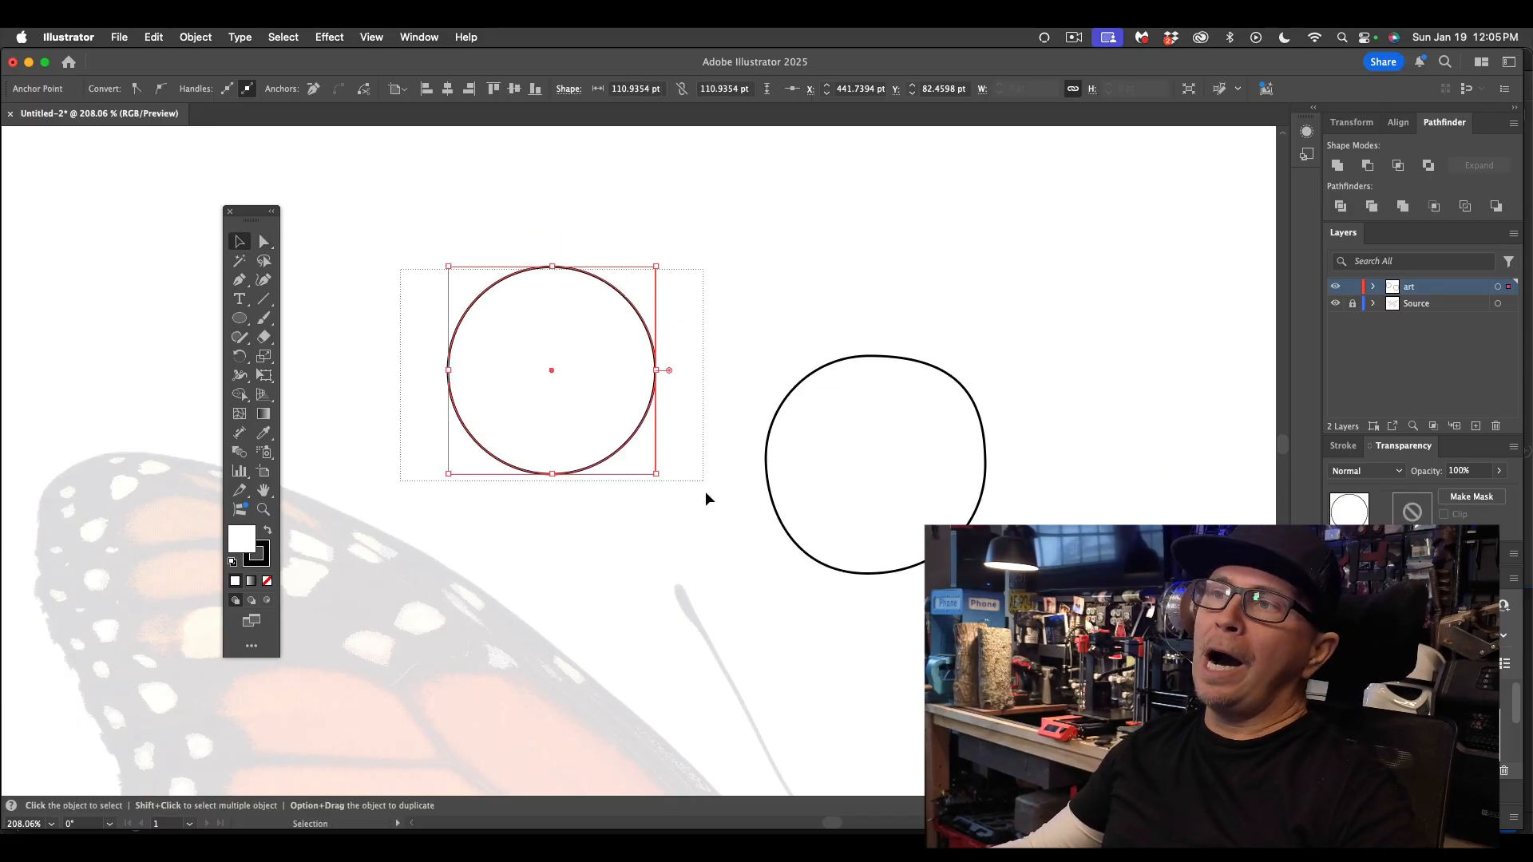
{"action": "left_click_drag", "start_coordinate": [401, 274], "coordinate": [709, 507]}
{"action": "key", "text": "Delete"}
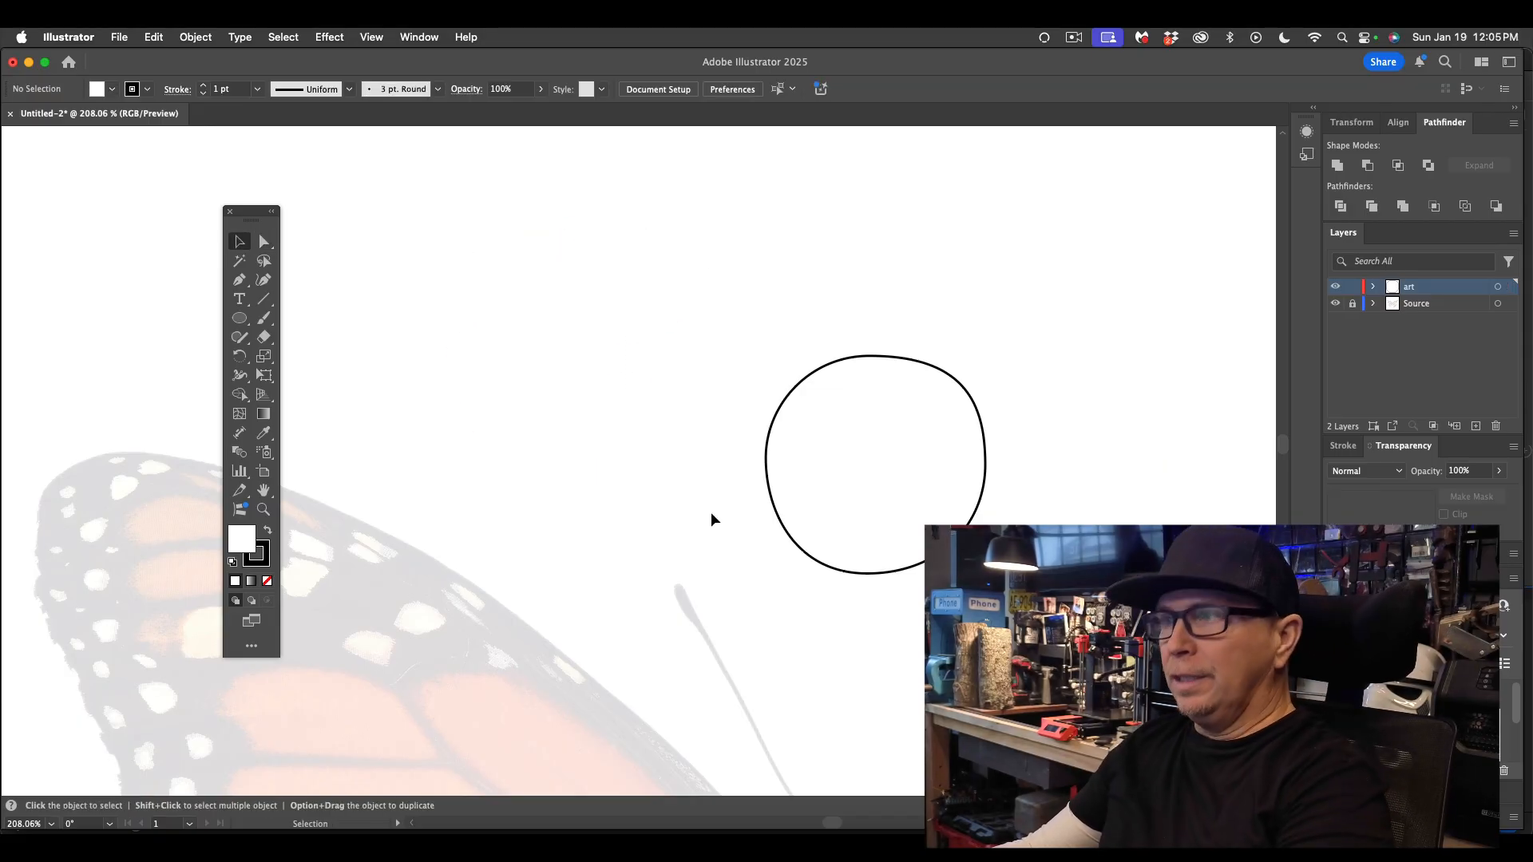
- Draw a second closed four-point rounded shape with the Pen tool, about 100 pt wide, to the upper left of the first
{"action": "left_click", "coordinate": [240, 281]}
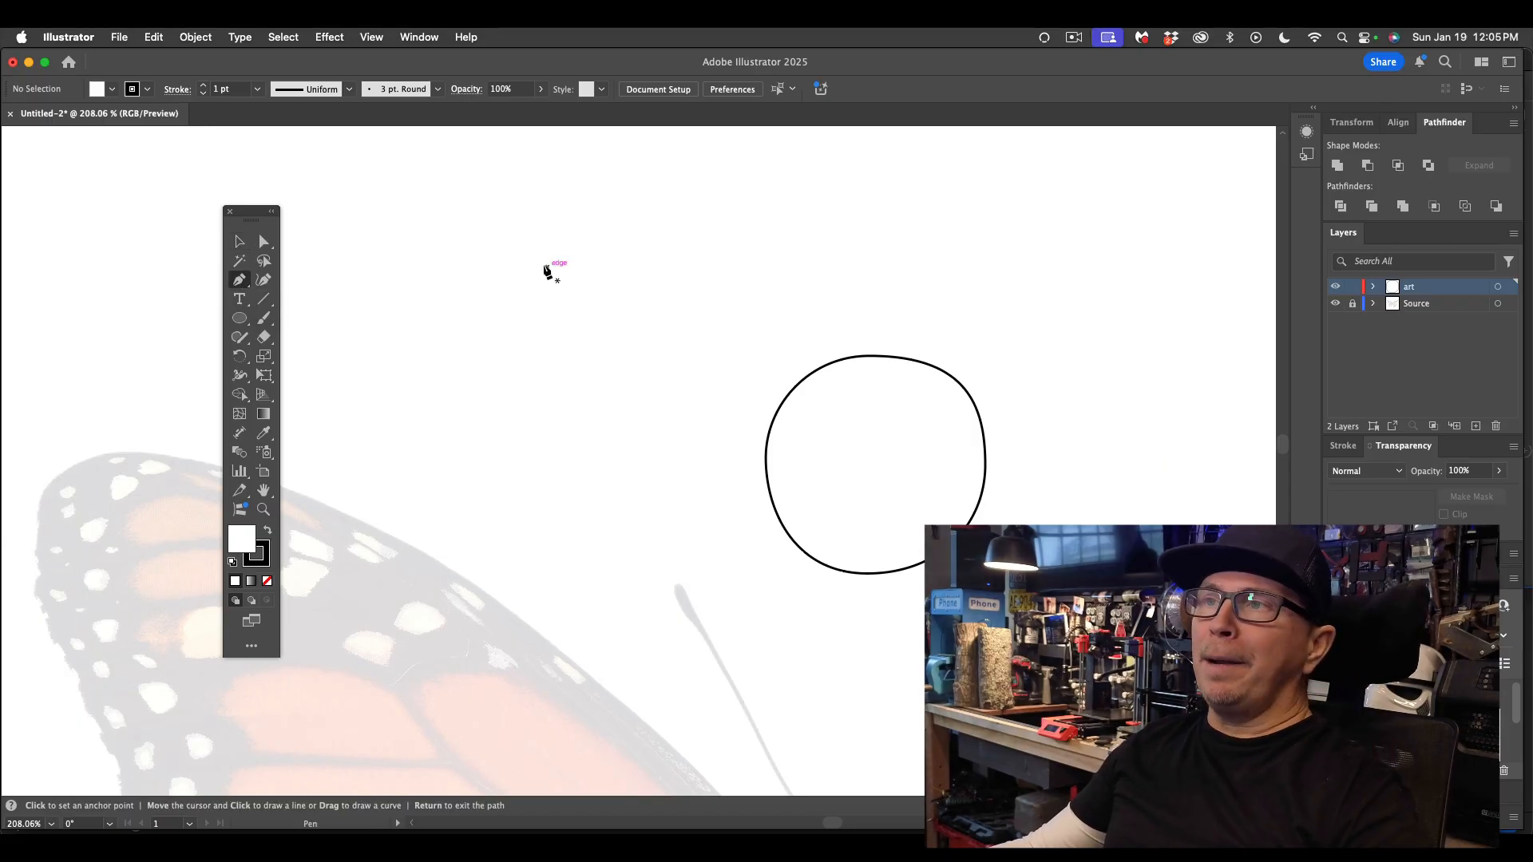
{"action": "left_click_drag", "start_coordinate": [535, 264], "coordinate": [621, 263]}
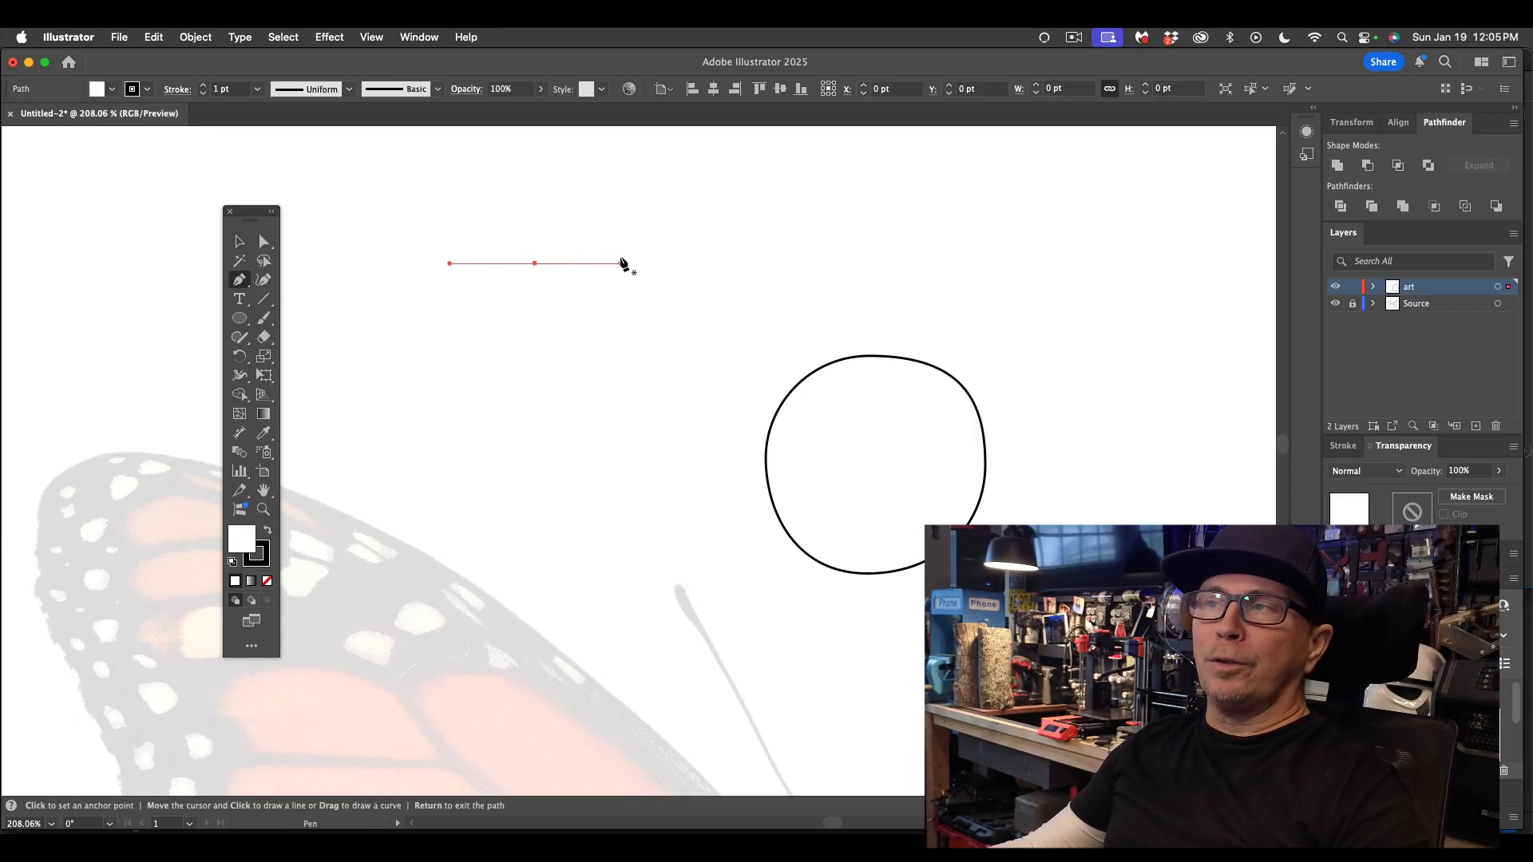
{"action": "left_click_drag", "start_coordinate": [646, 338], "coordinate": [647, 376]}
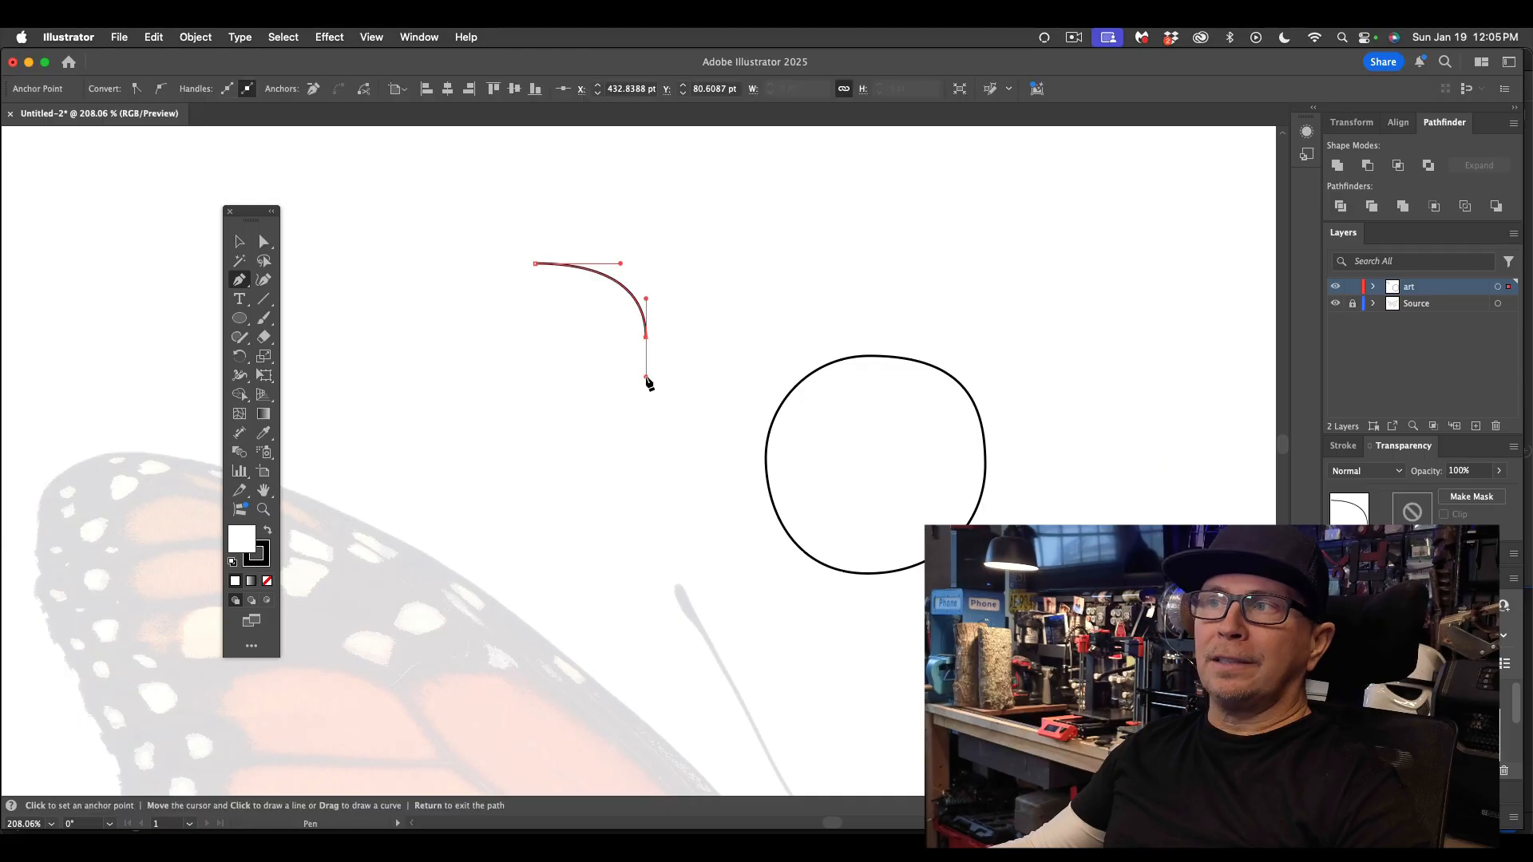
{"action": "left_click_drag", "start_coordinate": [542, 431], "coordinate": [477, 430]}
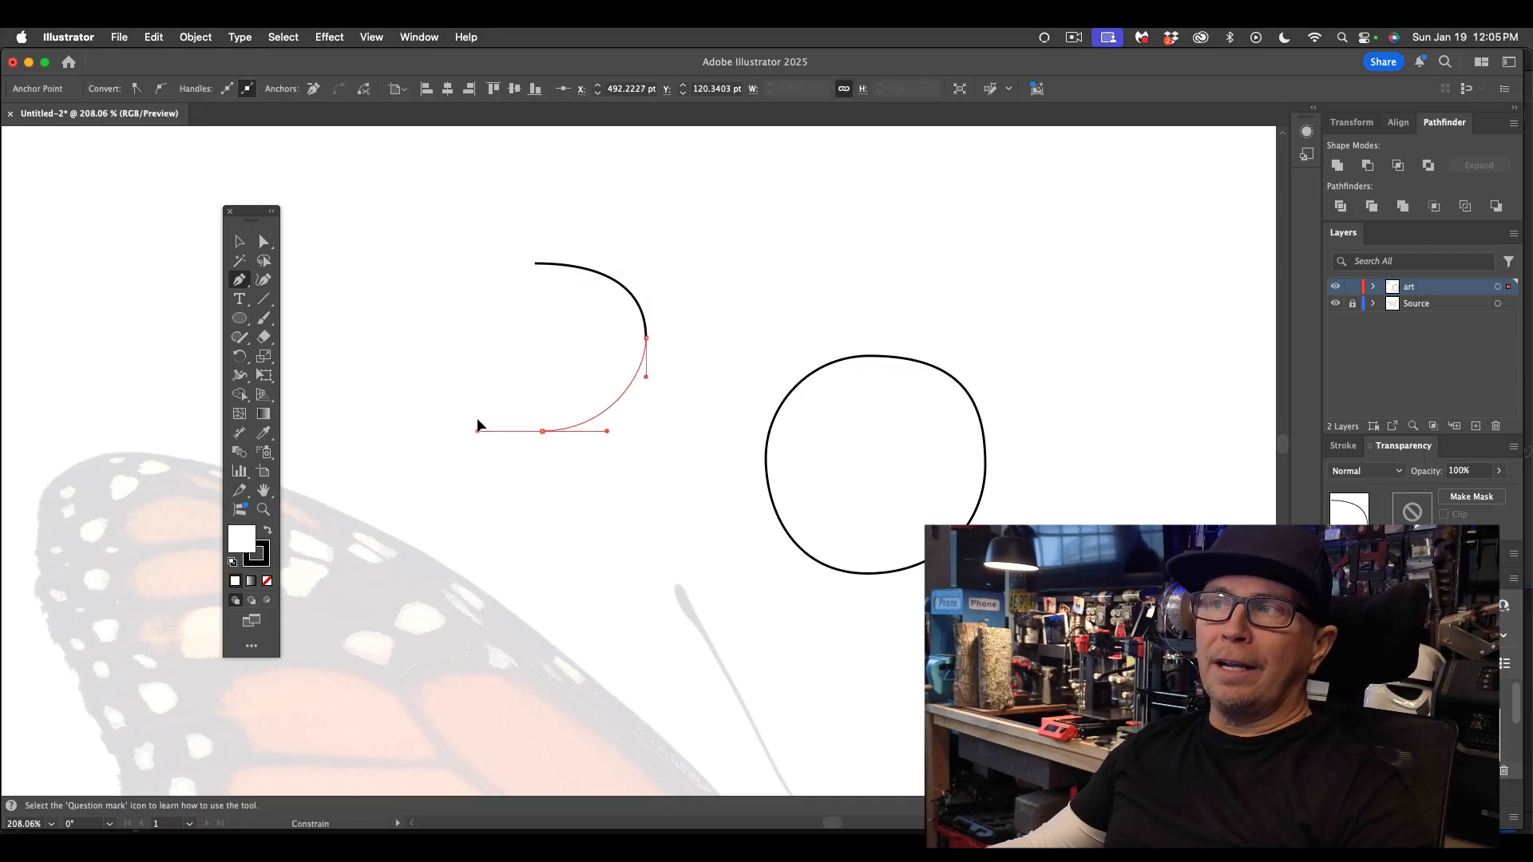
{"action": "left_click_drag", "start_coordinate": [460, 341], "coordinate": [459, 297]}
{"action": "left_click_drag", "start_coordinate": [535, 264], "coordinate": [541, 271]}
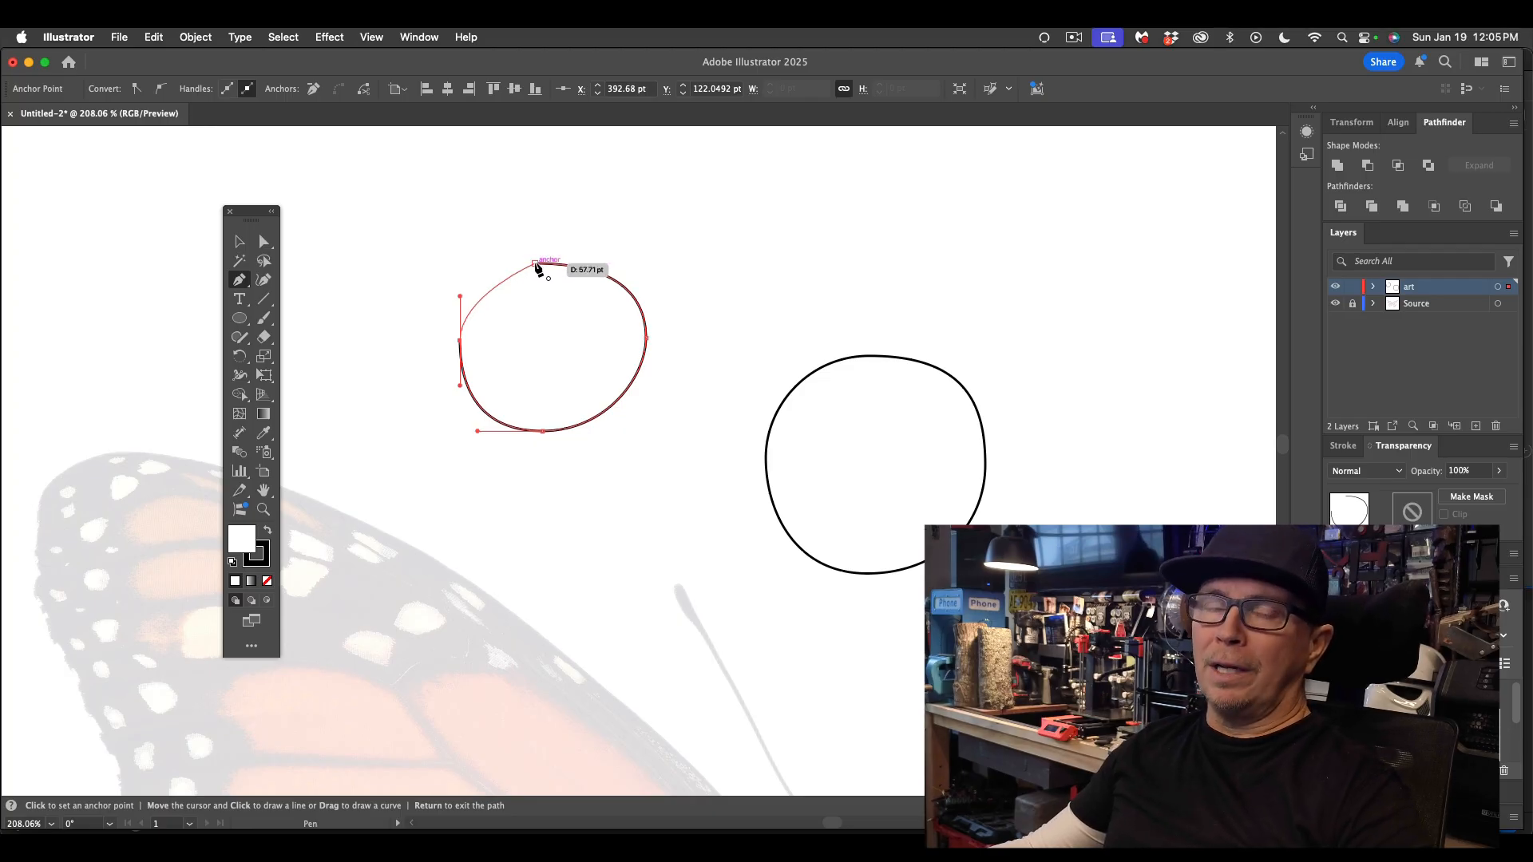
{"action": "left_click_drag", "start_coordinate": [540, 270], "coordinate": [602, 259]}
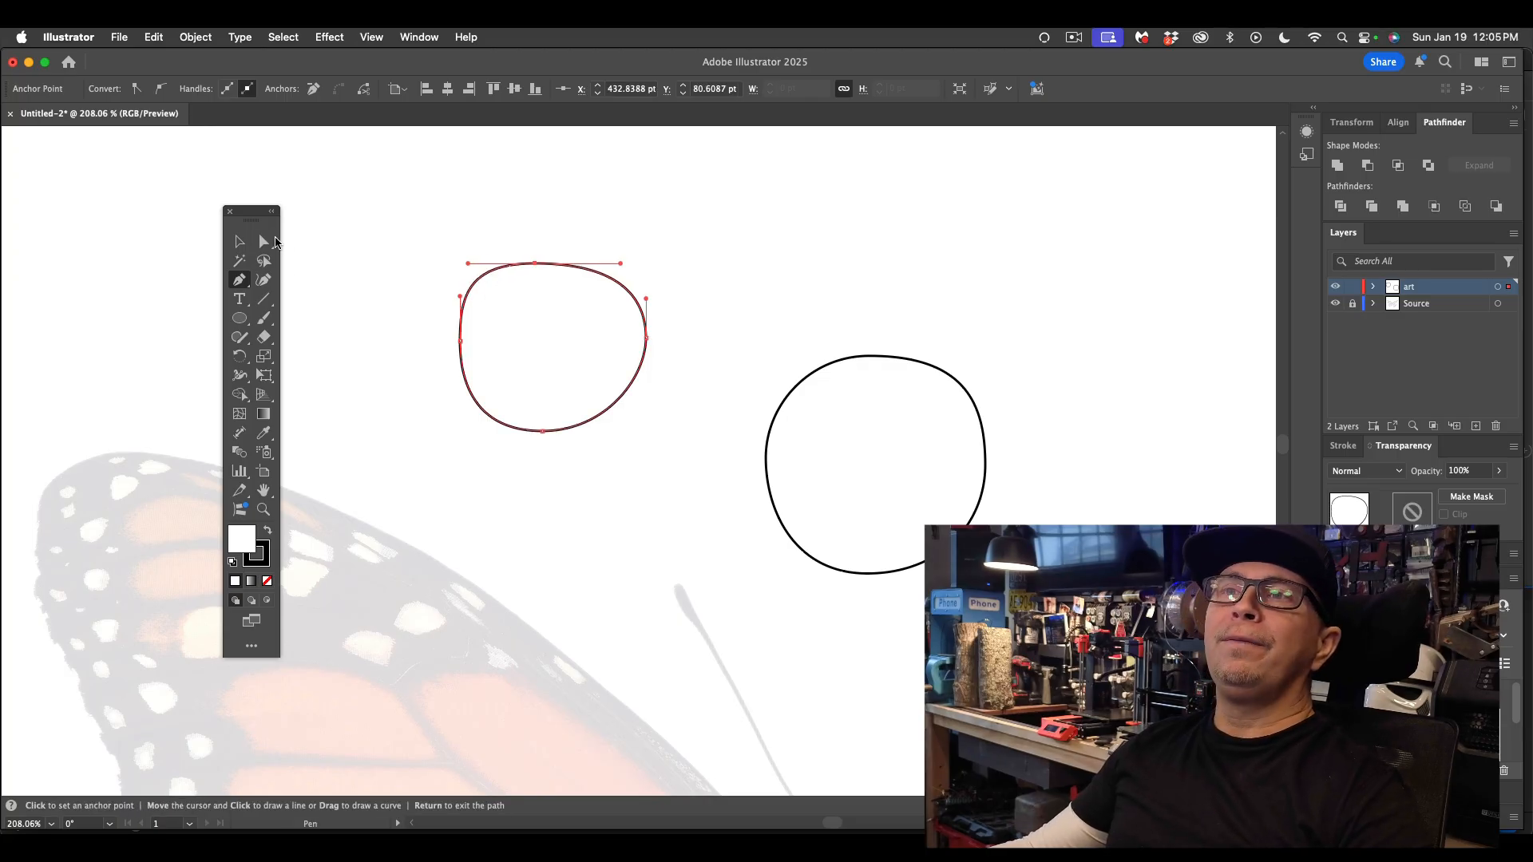
- Move the smaller rounded shape's four anchor points with Direct Selection to make it rounder, and adjust its top anchor's handle
{"action": "left_click", "coordinate": [268, 239]}
{"action": "left_click", "coordinate": [387, 239]}
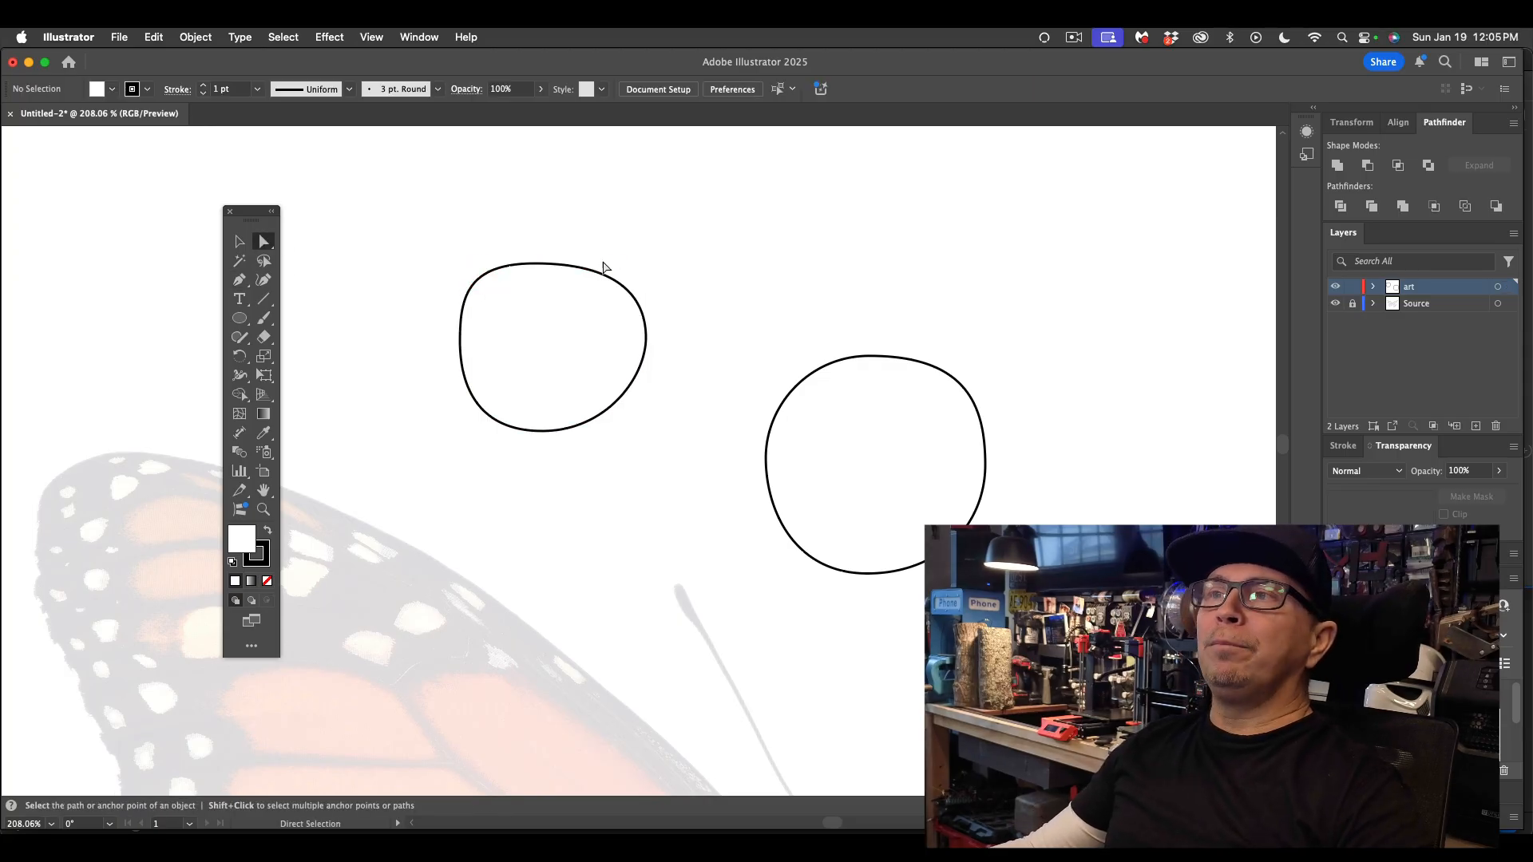
{"action": "left_click", "coordinate": [543, 264]}
{"action": "left_click_drag", "start_coordinate": [543, 264], "coordinate": [556, 253]}
{"action": "left_click_drag", "start_coordinate": [544, 430], "coordinate": [552, 440]}
{"action": "left_click_drag", "start_coordinate": [647, 342], "coordinate": [641, 342]}
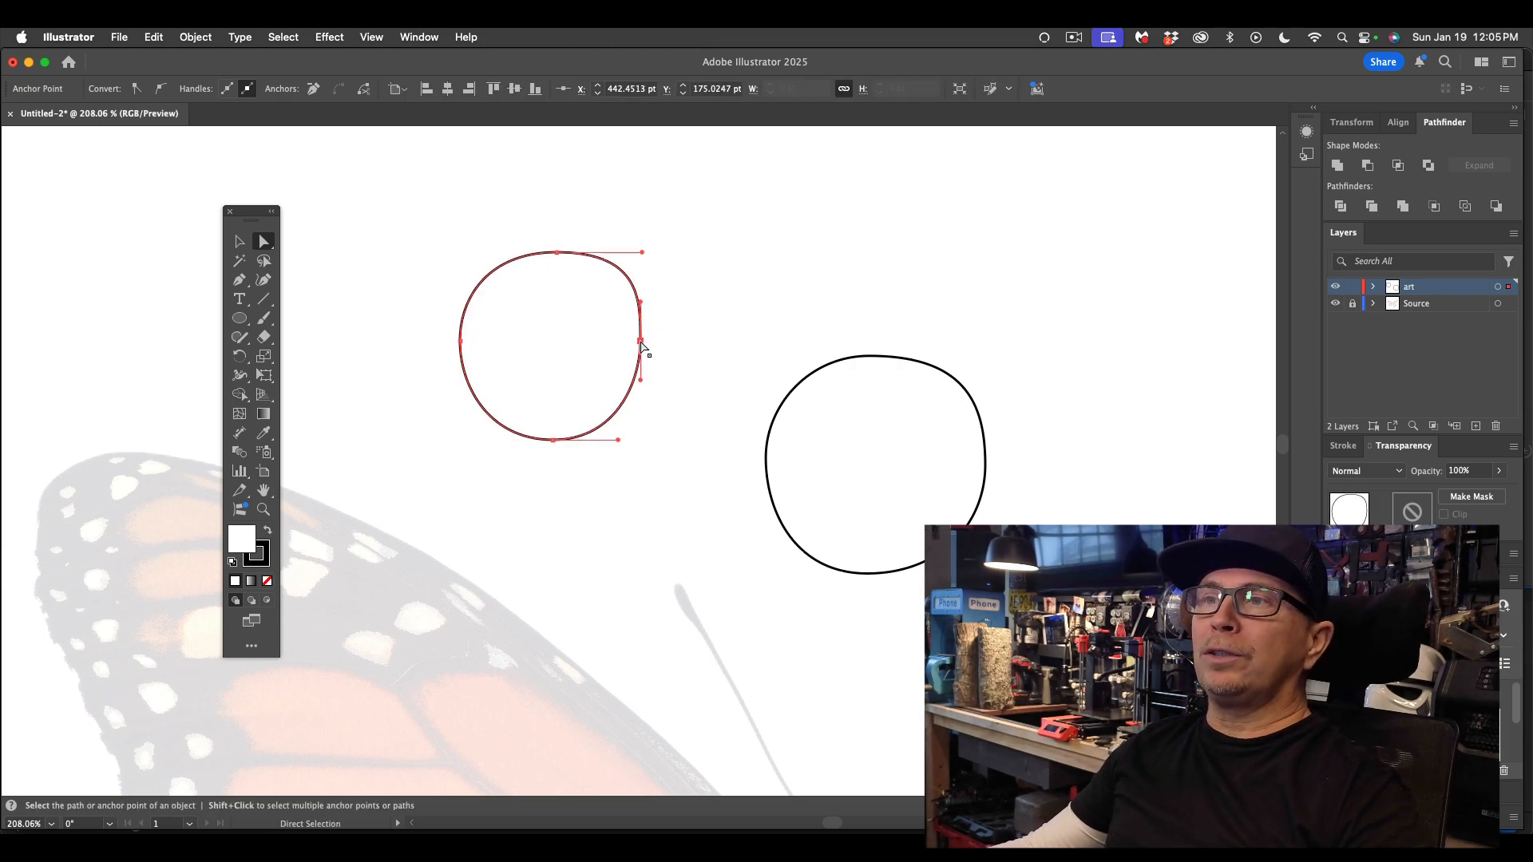
{"action": "left_click_drag", "start_coordinate": [459, 342], "coordinate": [456, 339]}
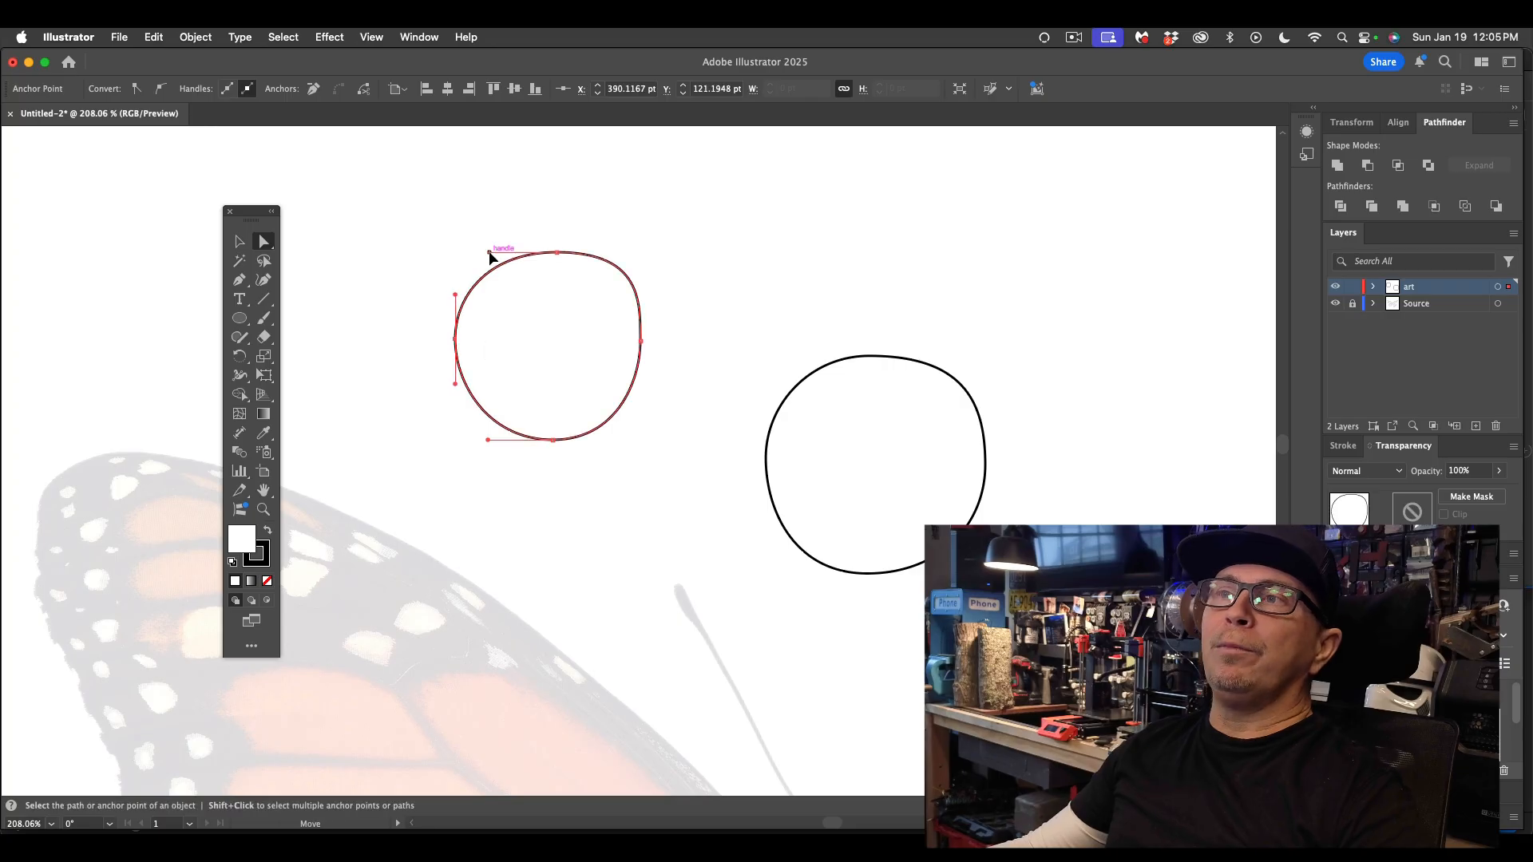
{"action": "mouse_move", "coordinate": [490, 252]}
{"action": "left_mouse_down"}
{"action": "mouse_move", "coordinate": [471, 249]}
{"action": "mouse_move", "coordinate": [488, 252]}
{"action": "left_mouse_up"}
{"action": "left_click", "coordinate": [693, 341]}
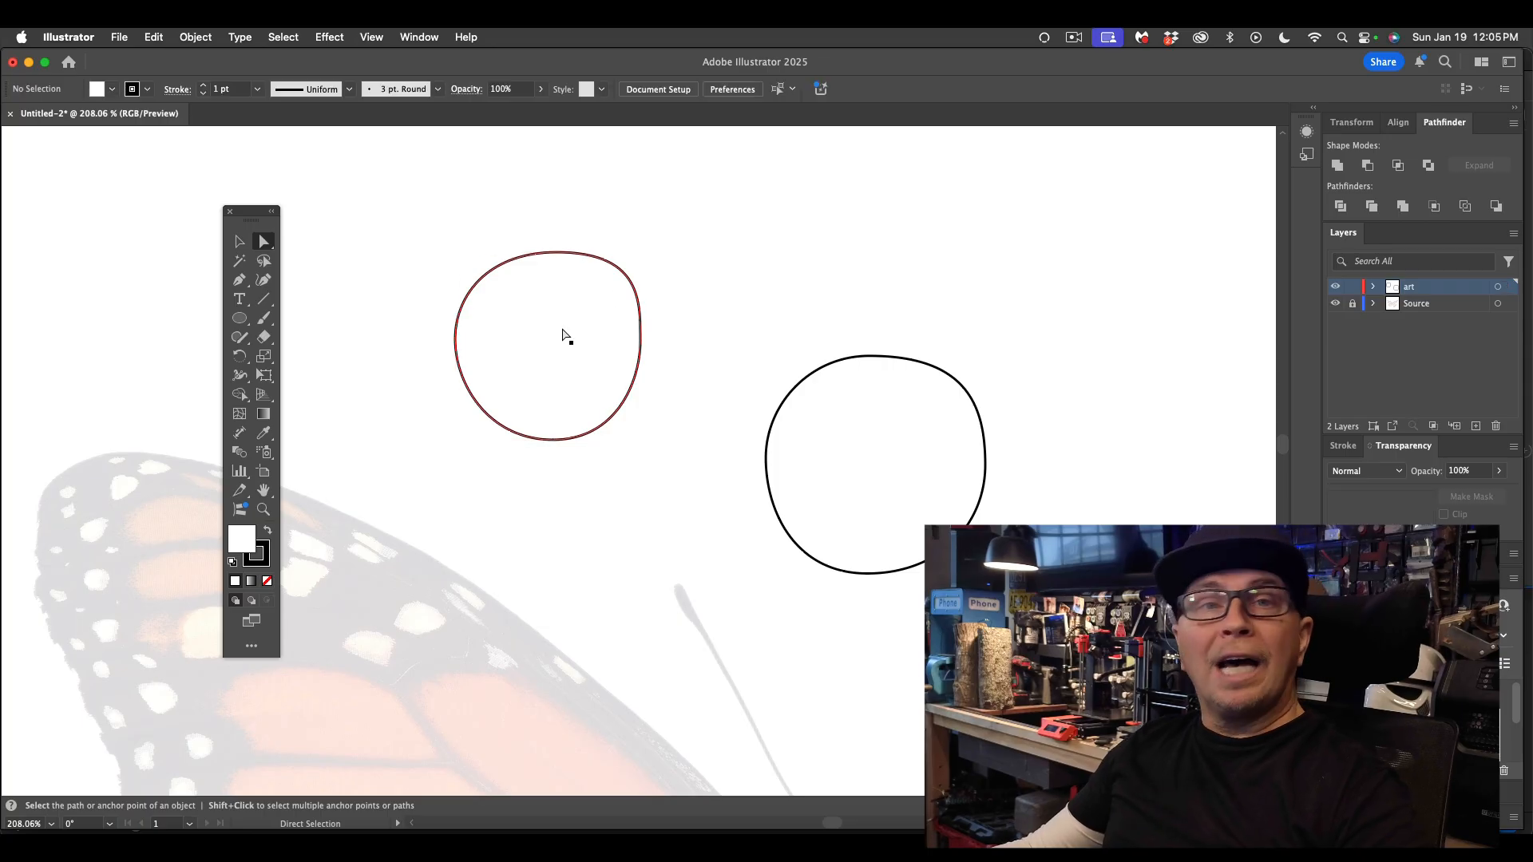
- Delete both practice rounded shapes from the art layer
{"action": "left_click", "coordinate": [239, 241]}
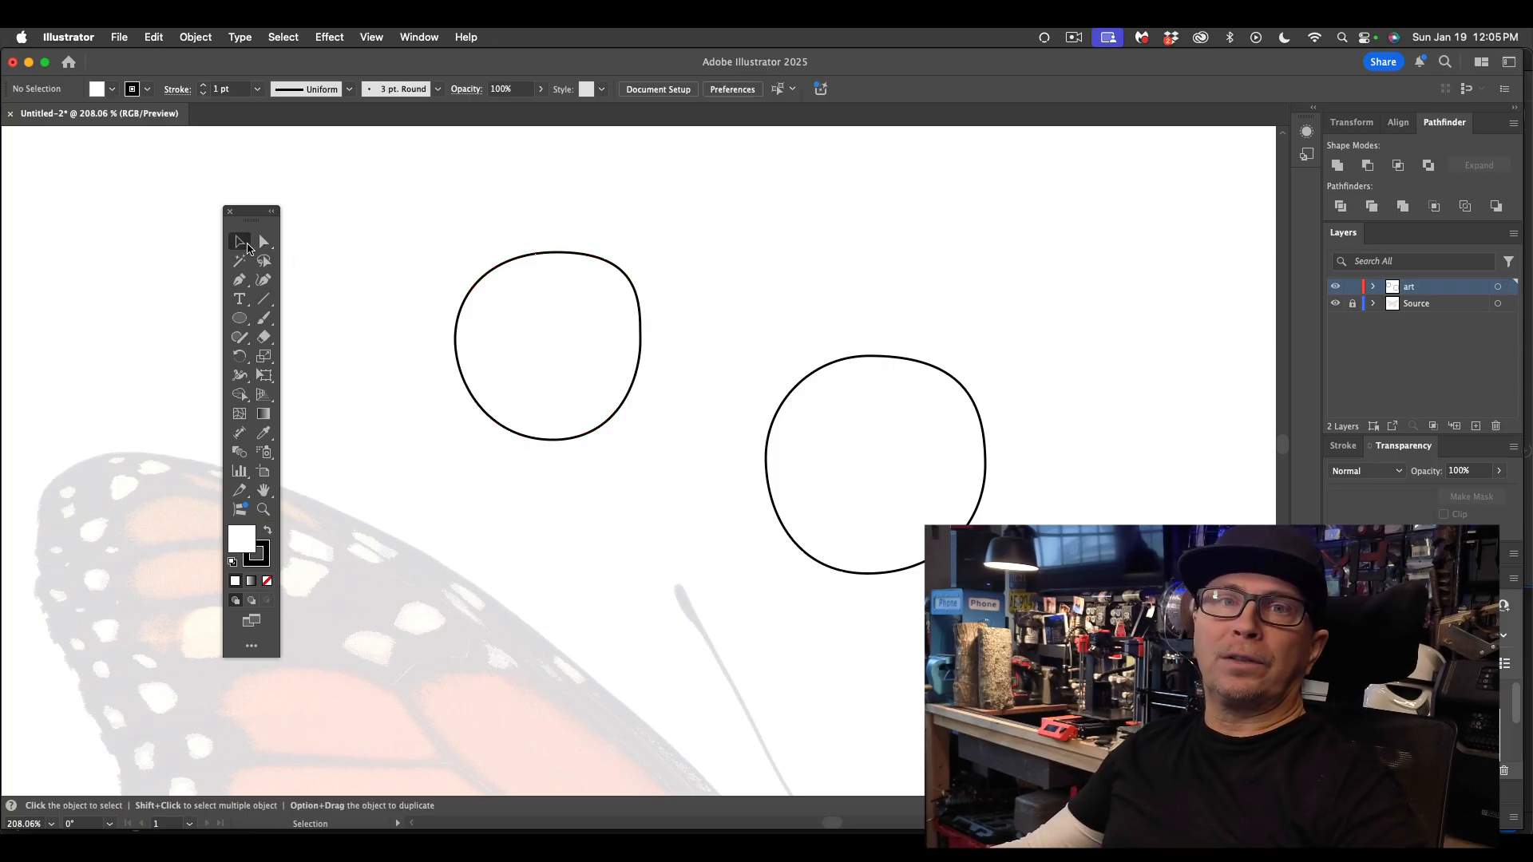
{"action": "left_click", "coordinate": [637, 369]}
{"action": "key", "text": "Delete"}
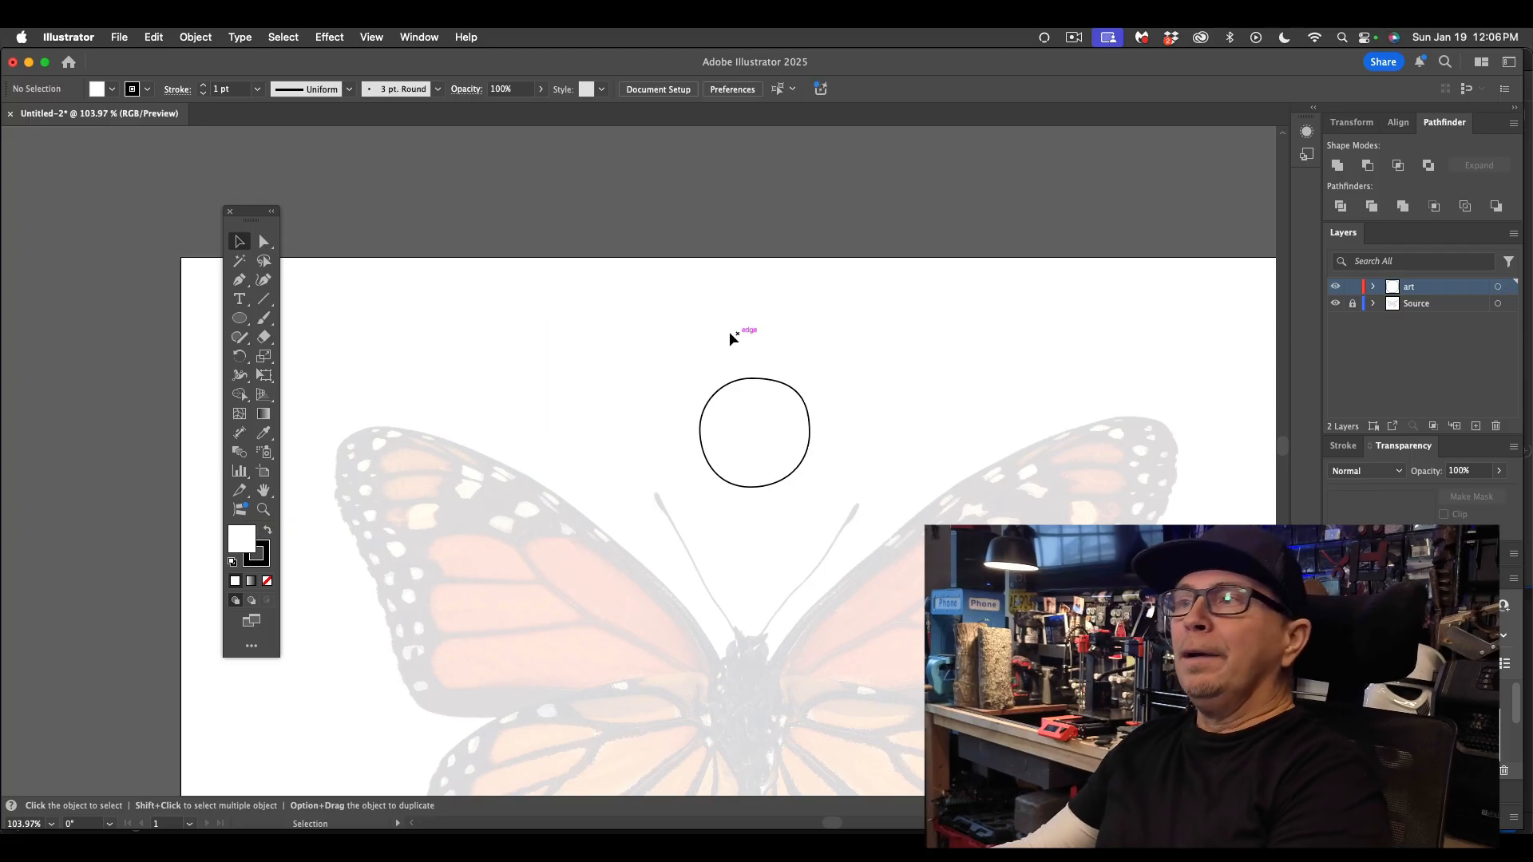
{"action": "left_click_drag", "start_coordinate": [701, 322], "coordinate": [746, 453]}
{"action": "key", "text": "Delete"}
{"action": "scroll", "coordinate": [635, 413], "scroll_direction": "down", "scroll_amount": 3}
{"action": "scroll", "coordinate": [635, 413], "scroll_direction": "left", "scroll_amount": 1}
{"action": "scroll", "coordinate": [572, 415], "scroll_direction": "down", "scroll_amount": 5}
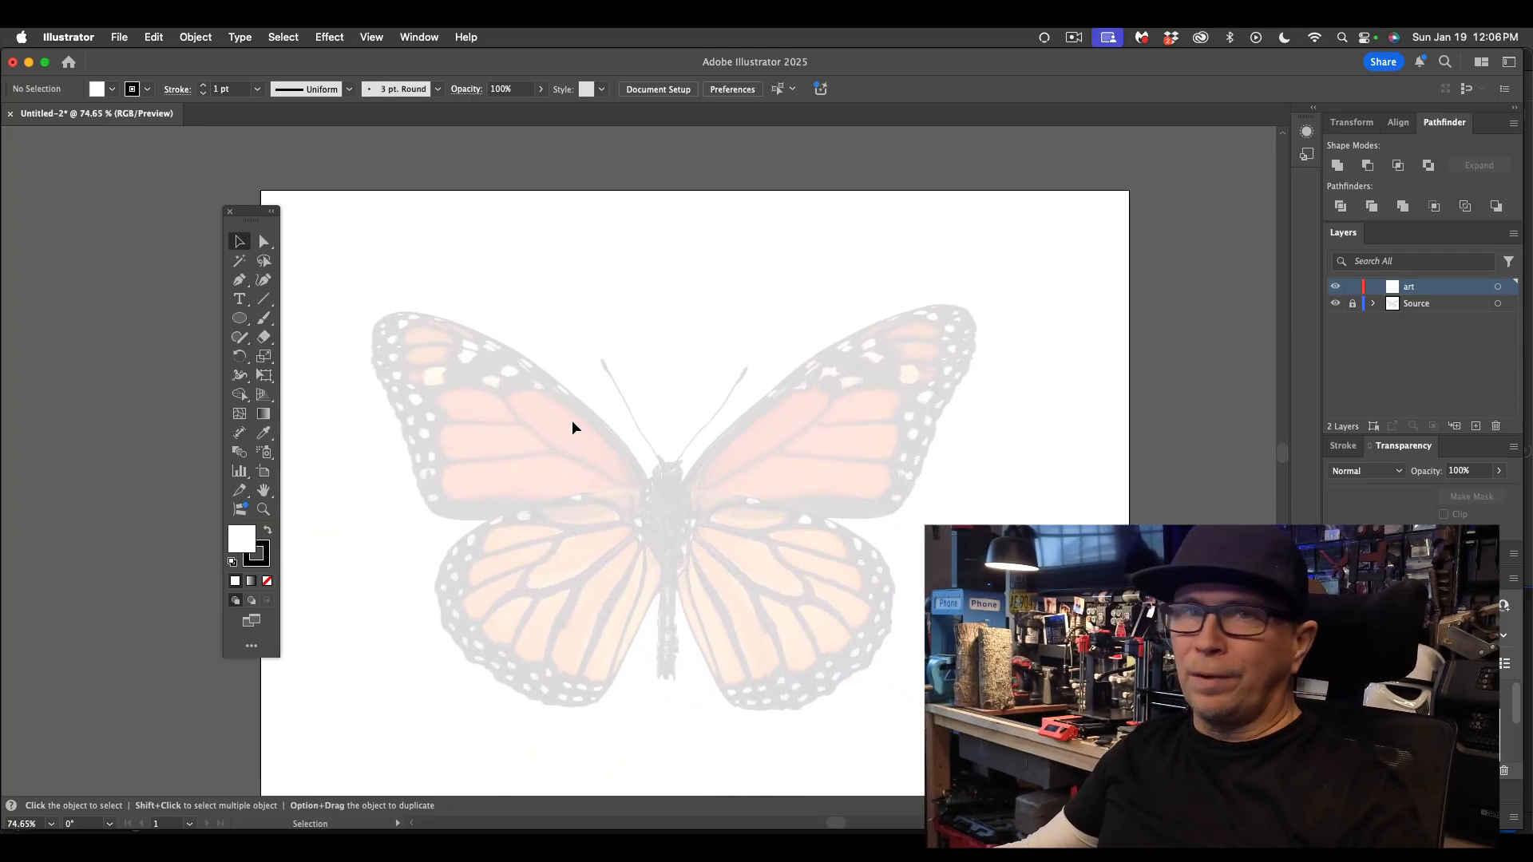
{"action": "scroll", "coordinate": [572, 420], "scroll_direction": "down", "scroll_amount": 3}
{"action": "scroll", "coordinate": [572, 420], "scroll_direction": "left", "scroll_amount": 1}
{"action": "scroll", "coordinate": [487, 396], "scroll_direction": "up", "scroll_amount": 2}
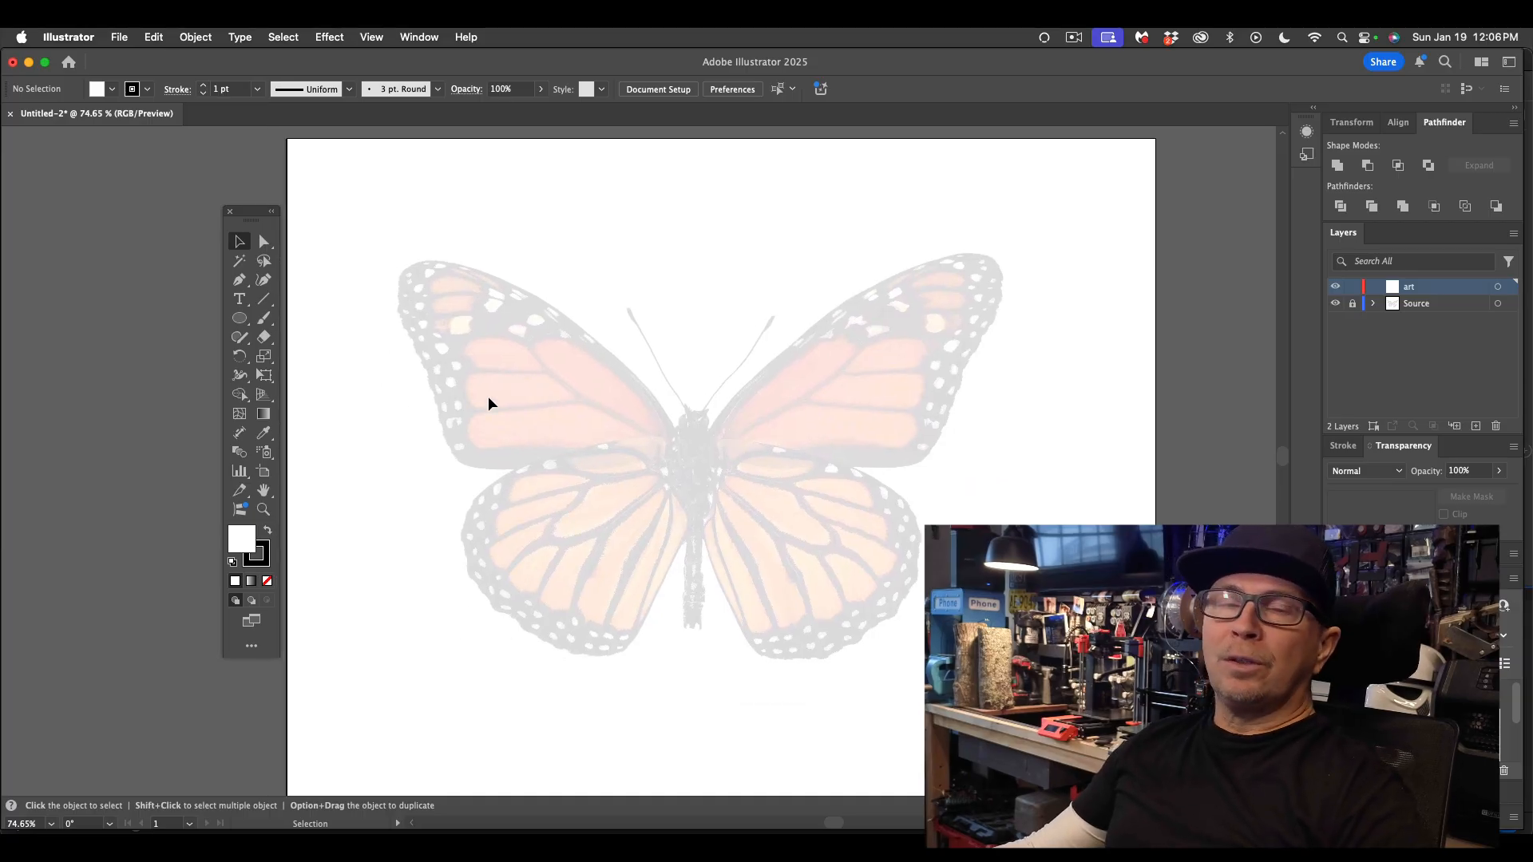
{"action": "scroll", "coordinate": [488, 387], "scroll_direction": "left", "scroll_amount": 1}
{"action": "scroll", "coordinate": [489, 387], "scroll_direction": "right", "scroll_amount": 2}
{"action": "scroll", "coordinate": [489, 386], "scroll_direction": "down", "scroll_amount": 1}
{"action": "scroll", "coordinate": [489, 387], "scroll_direction": "up", "scroll_amount": 4}
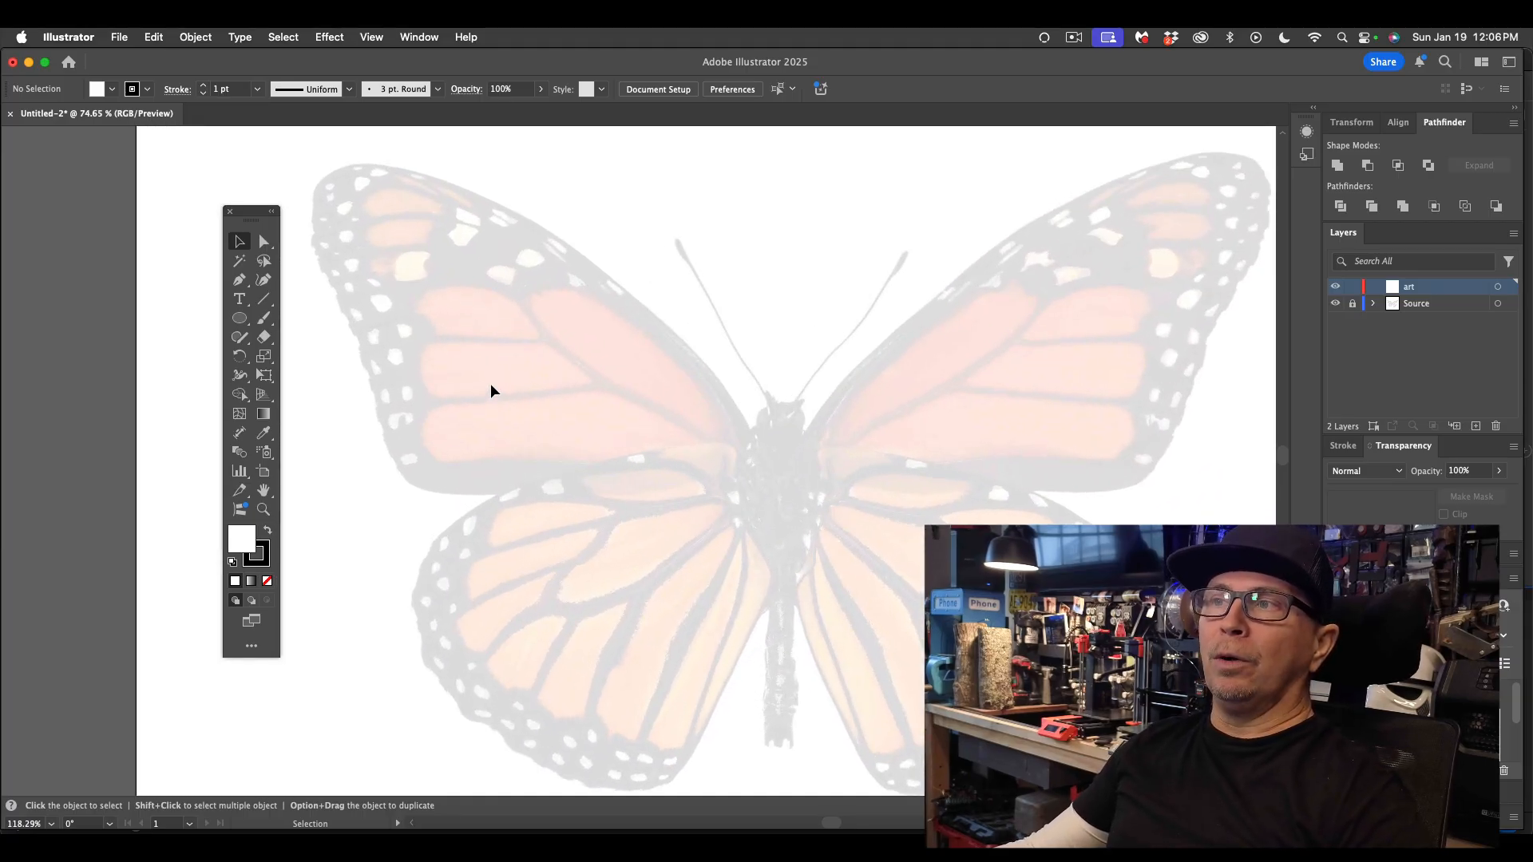
{"action": "scroll", "coordinate": [489, 385], "scroll_direction": "up", "scroll_amount": 1}
{"action": "scroll", "coordinate": [489, 385], "scroll_direction": "left", "scroll_amount": 1}
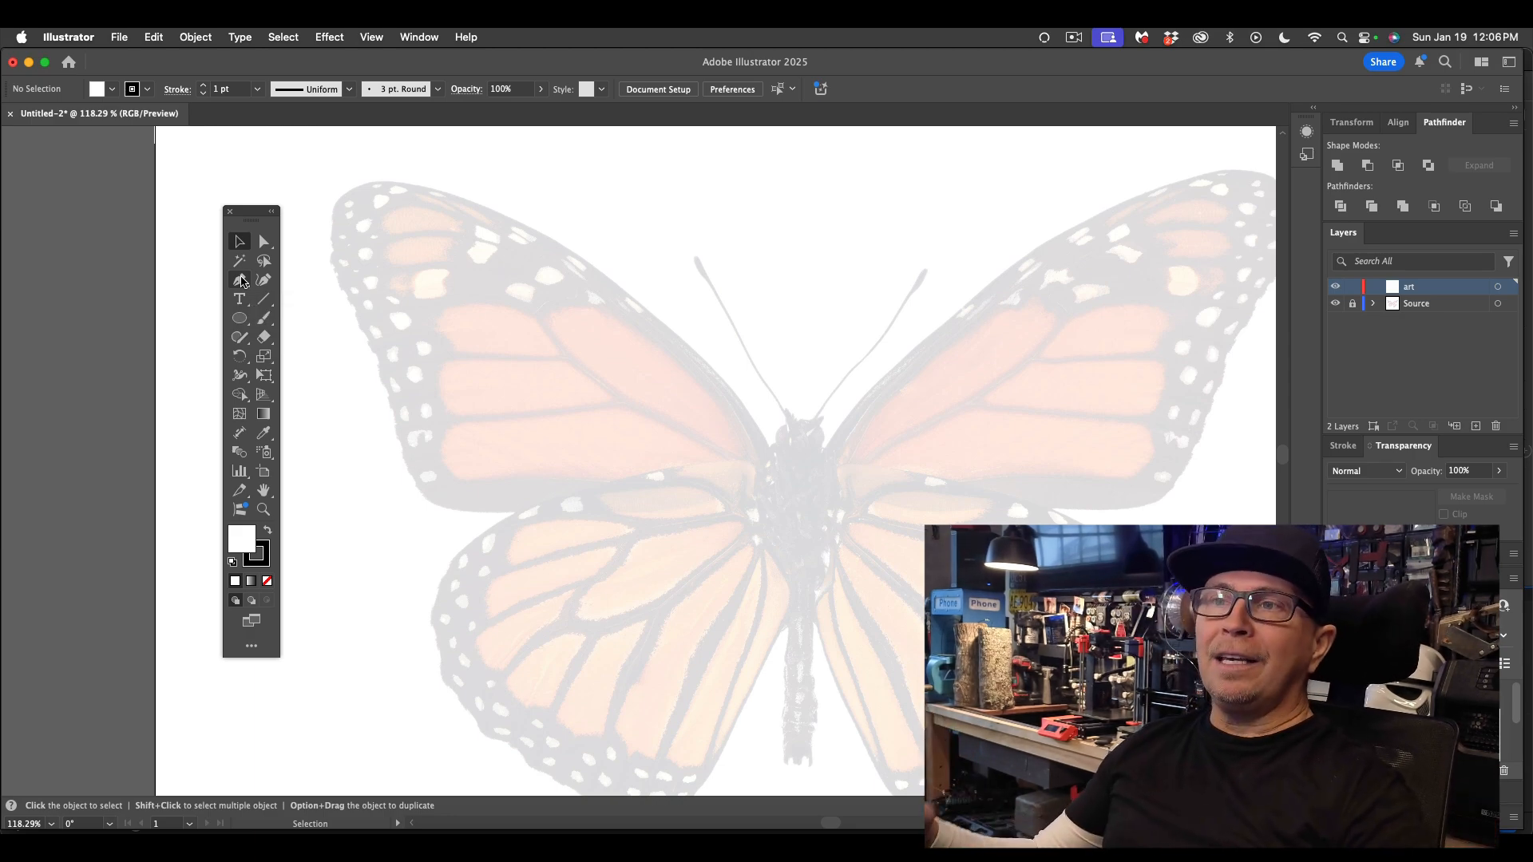
{"action": "scroll", "coordinate": [423, 325], "scroll_direction": "down", "scroll_amount": 1}
{"action": "scroll", "coordinate": [423, 325], "scroll_direction": "right", "scroll_amount": 1}
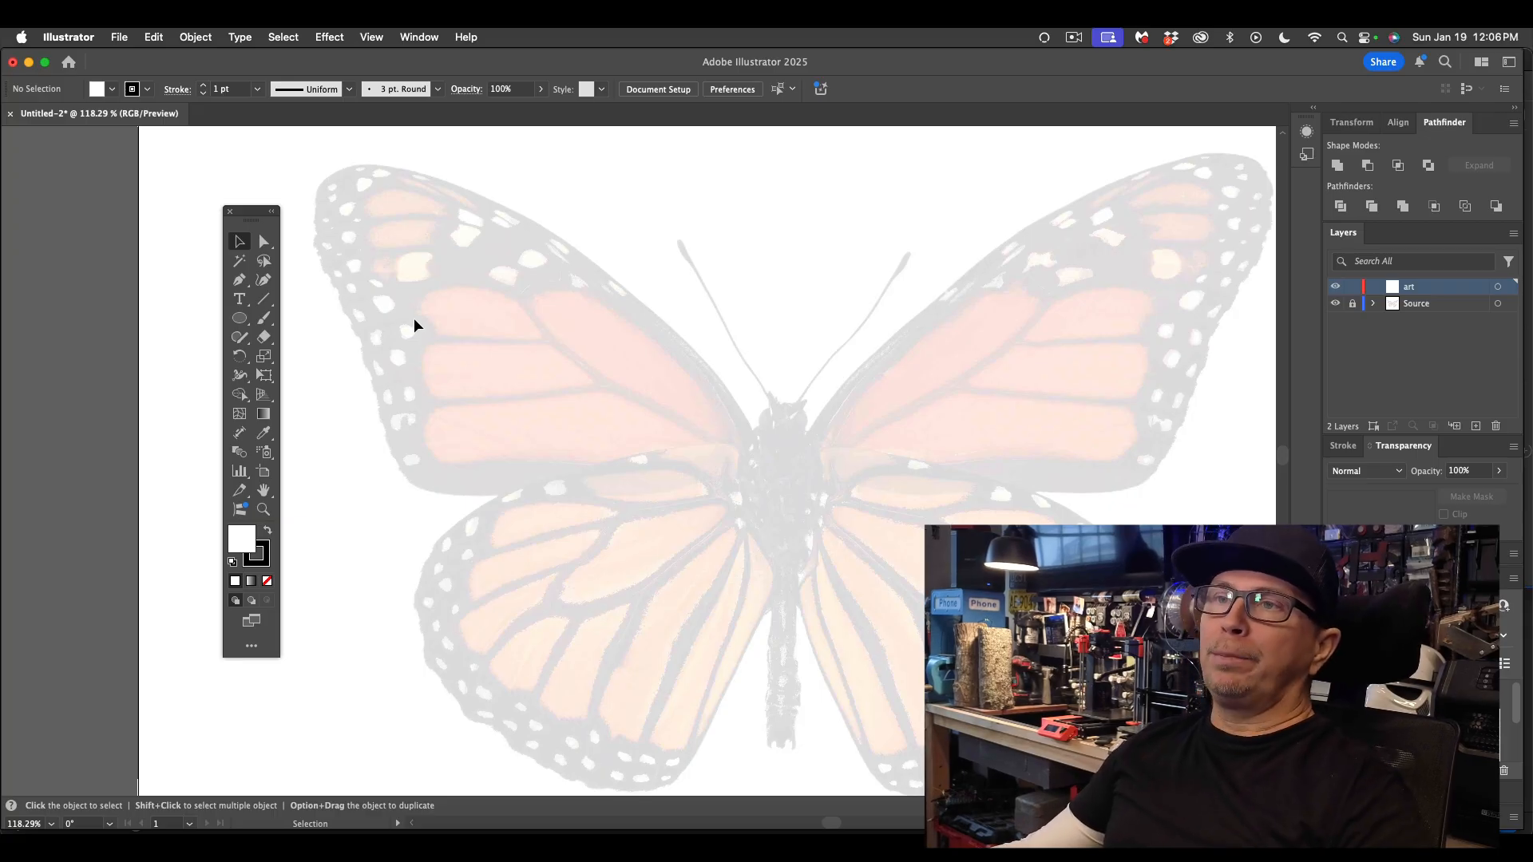
- Start a curved Pen path where the butterfly's upper-left wing meets the head, about 77 by 98 pt along the wing's upper edge
{"action": "left_click", "coordinate": [240, 281]}
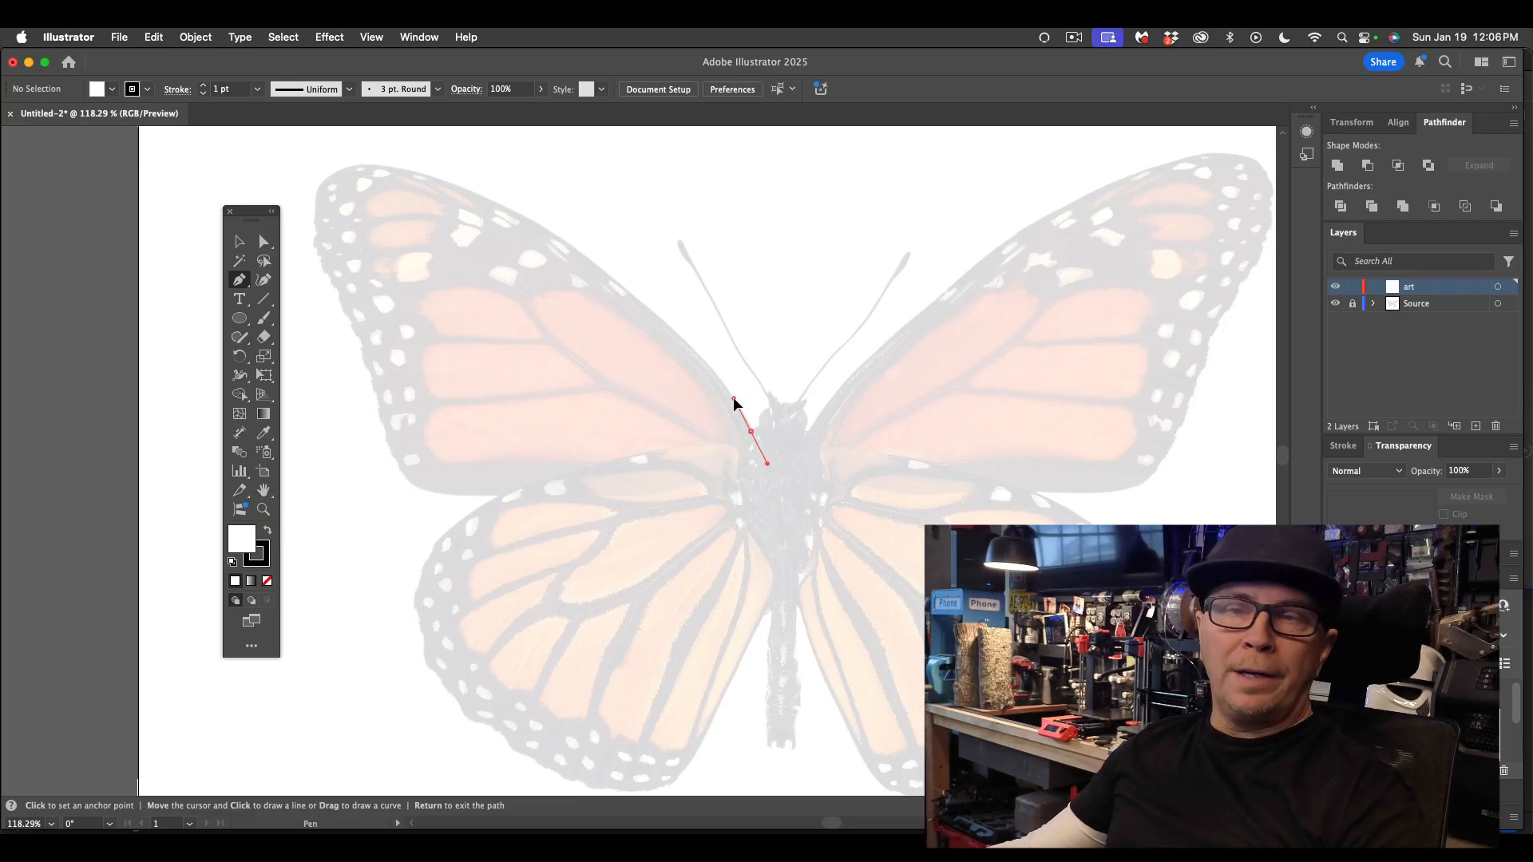
{"action": "left_click", "coordinate": [733, 398]}
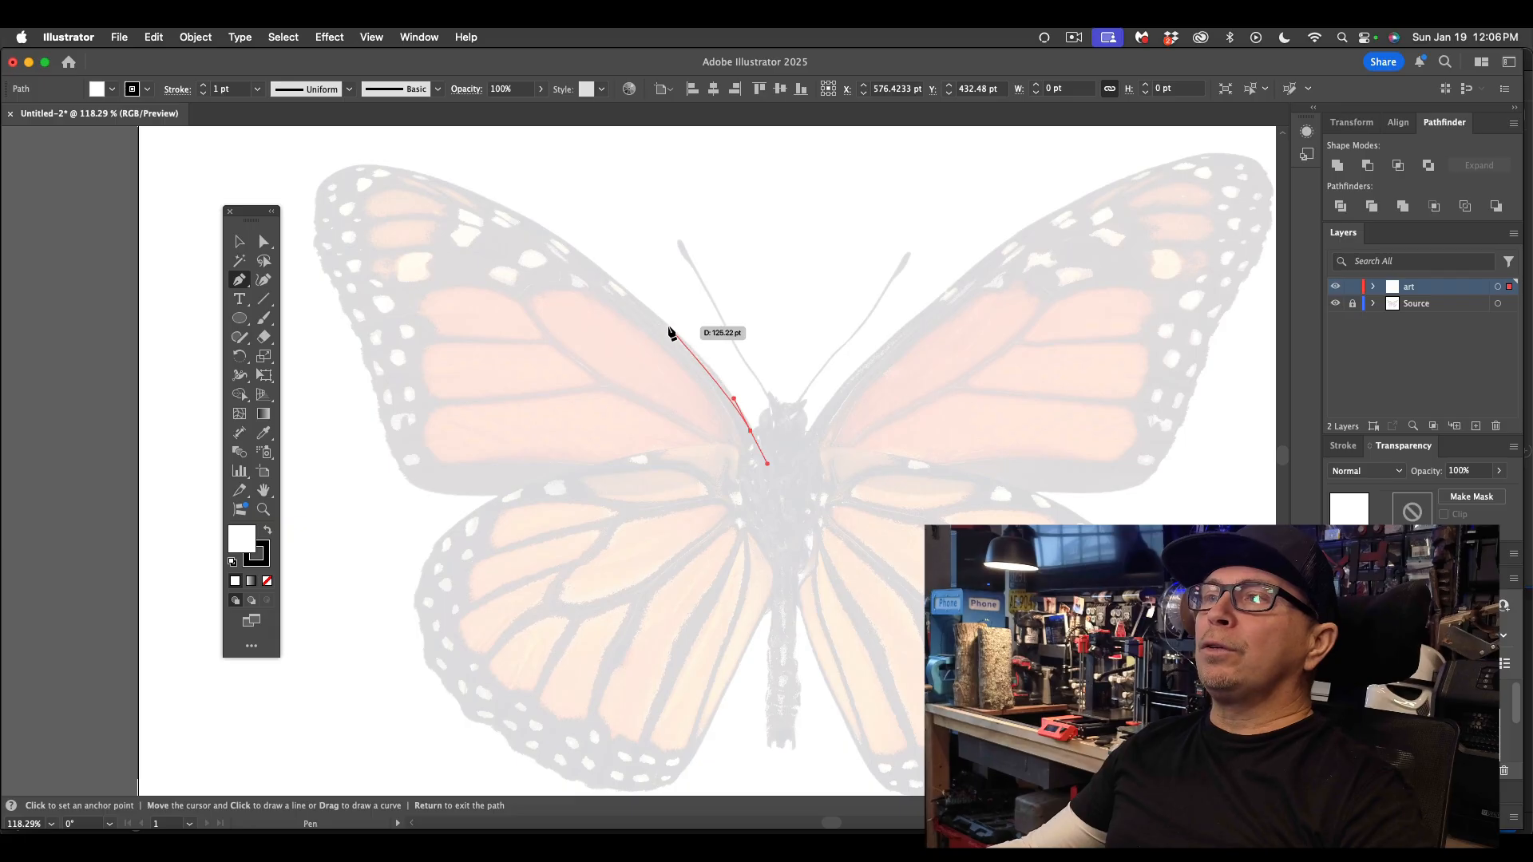
{"action": "left_click_drag", "start_coordinate": [669, 328], "coordinate": [619, 280]}
- Try extending the path with a long curved segment to a distant point on the wing's upper edge, and undo each attempt
{"action": "scroll", "coordinate": [619, 280], "scroll_direction": "up", "scroll_amount": 2}
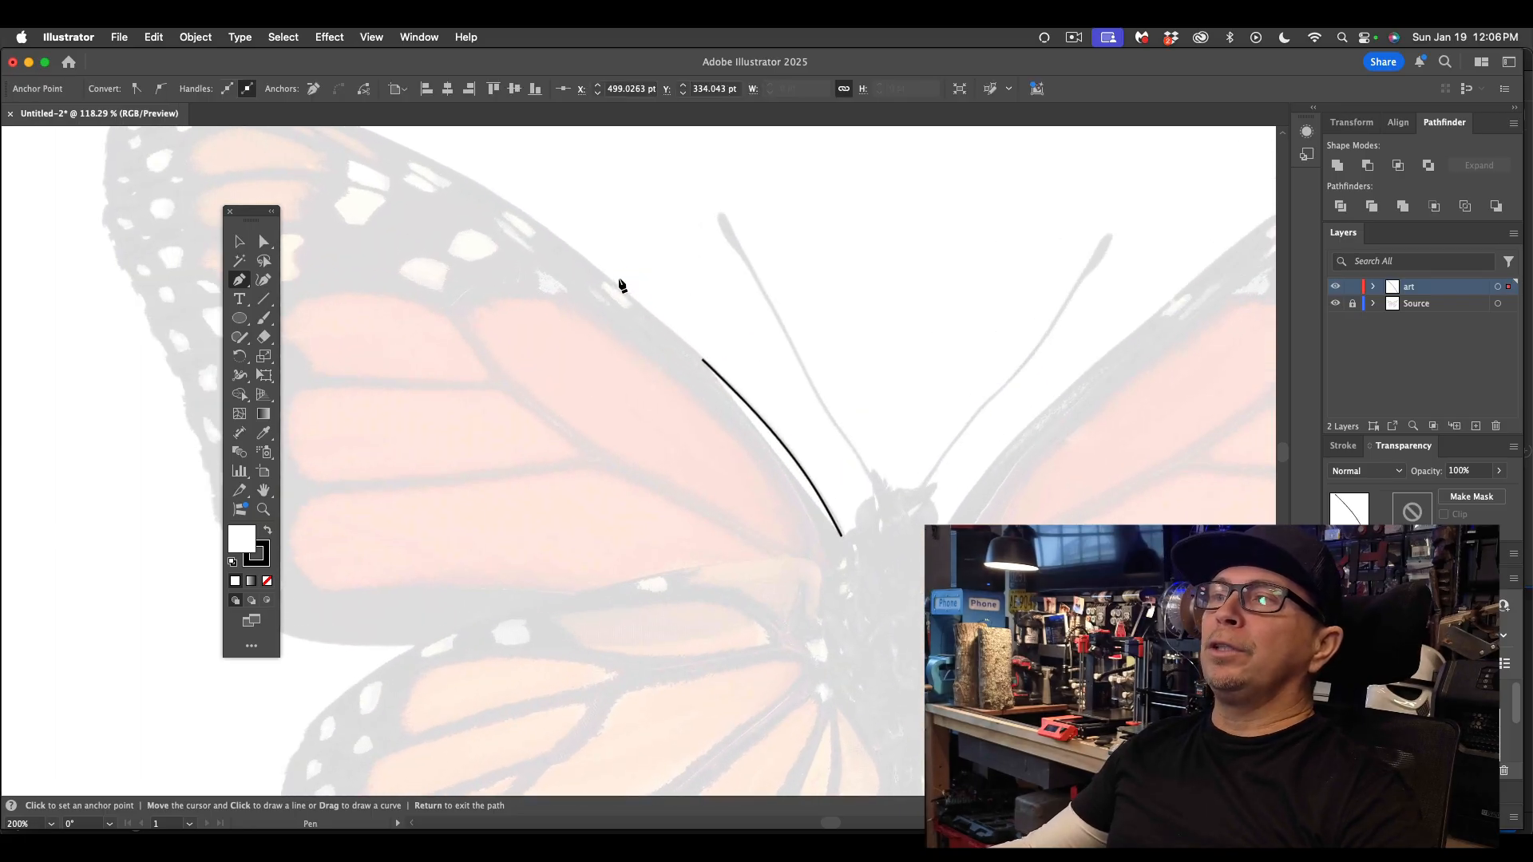
{"action": "left_click_drag", "start_coordinate": [515, 330], "coordinate": [460, 303]}
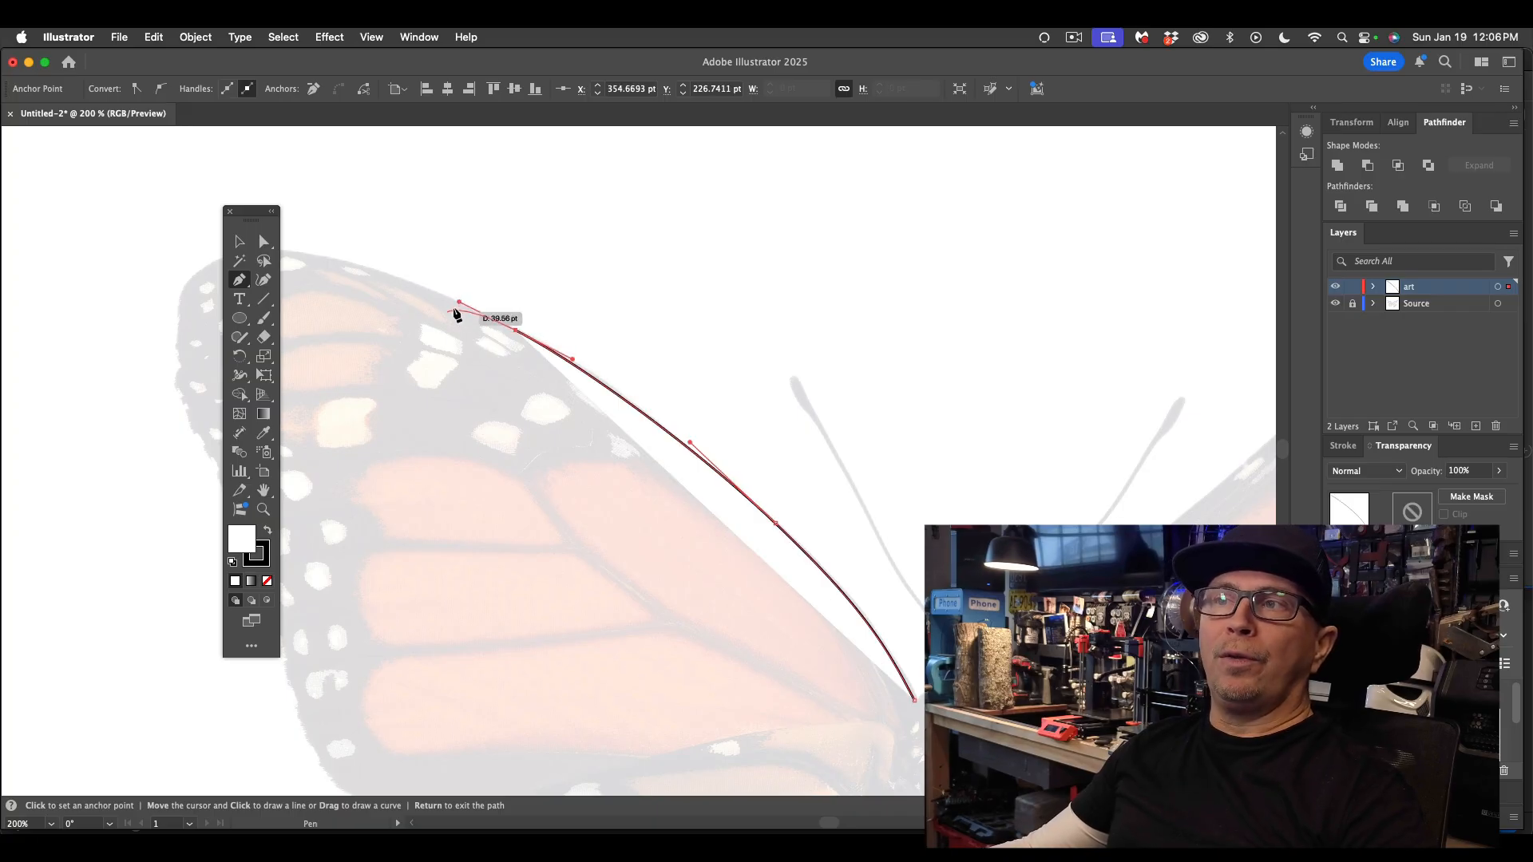
{"action": "scroll", "coordinate": [376, 289], "scroll_direction": "left", "scroll_amount": 5}
{"action": "key", "text": "super+z"}
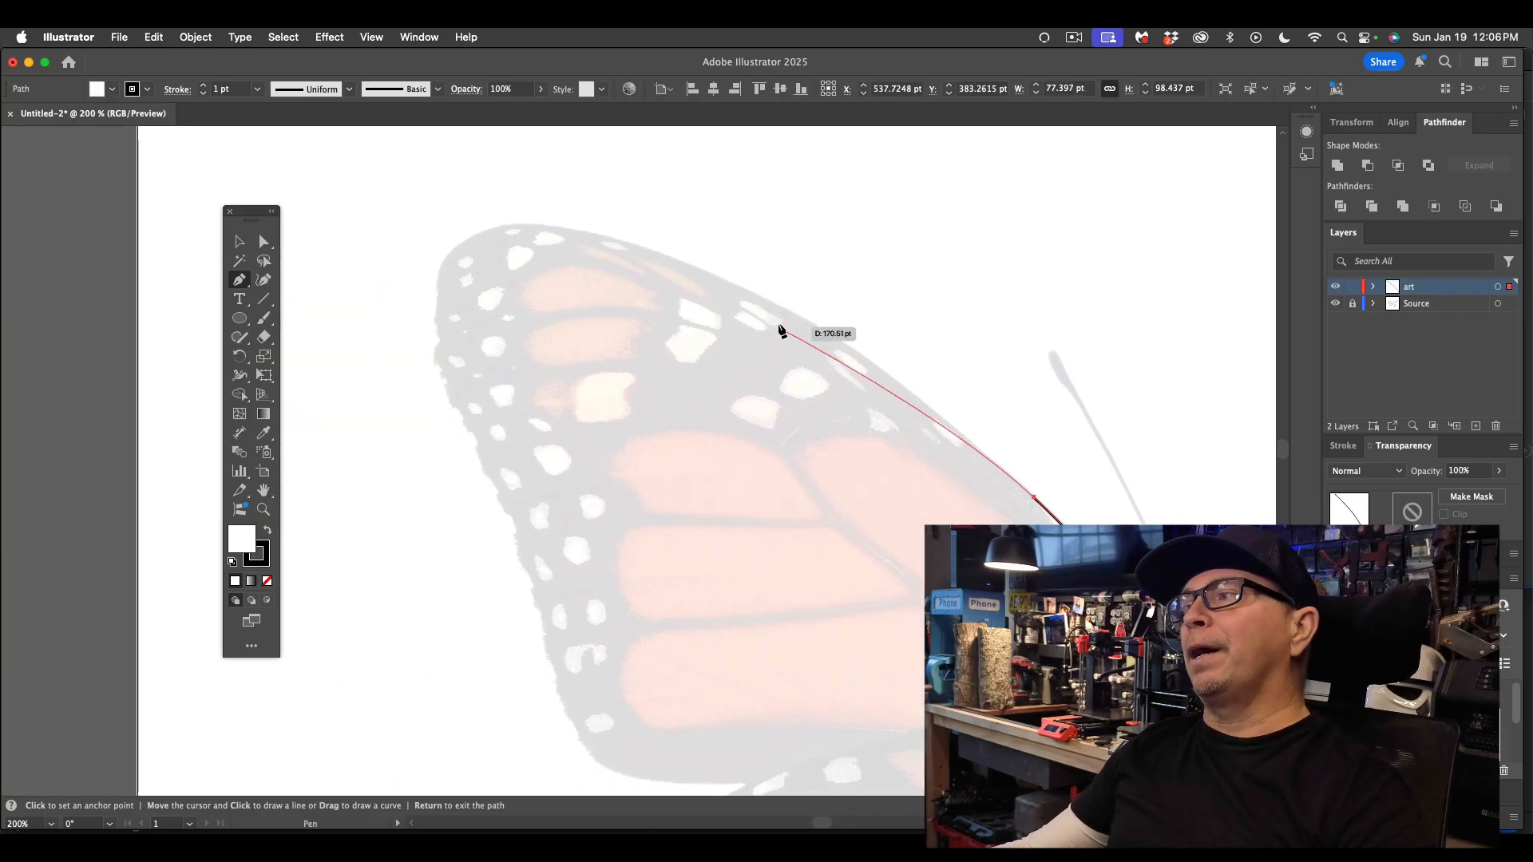
{"action": "left_click_drag", "start_coordinate": [796, 317], "coordinate": [757, 298]}
{"action": "key", "text": "super+z"}
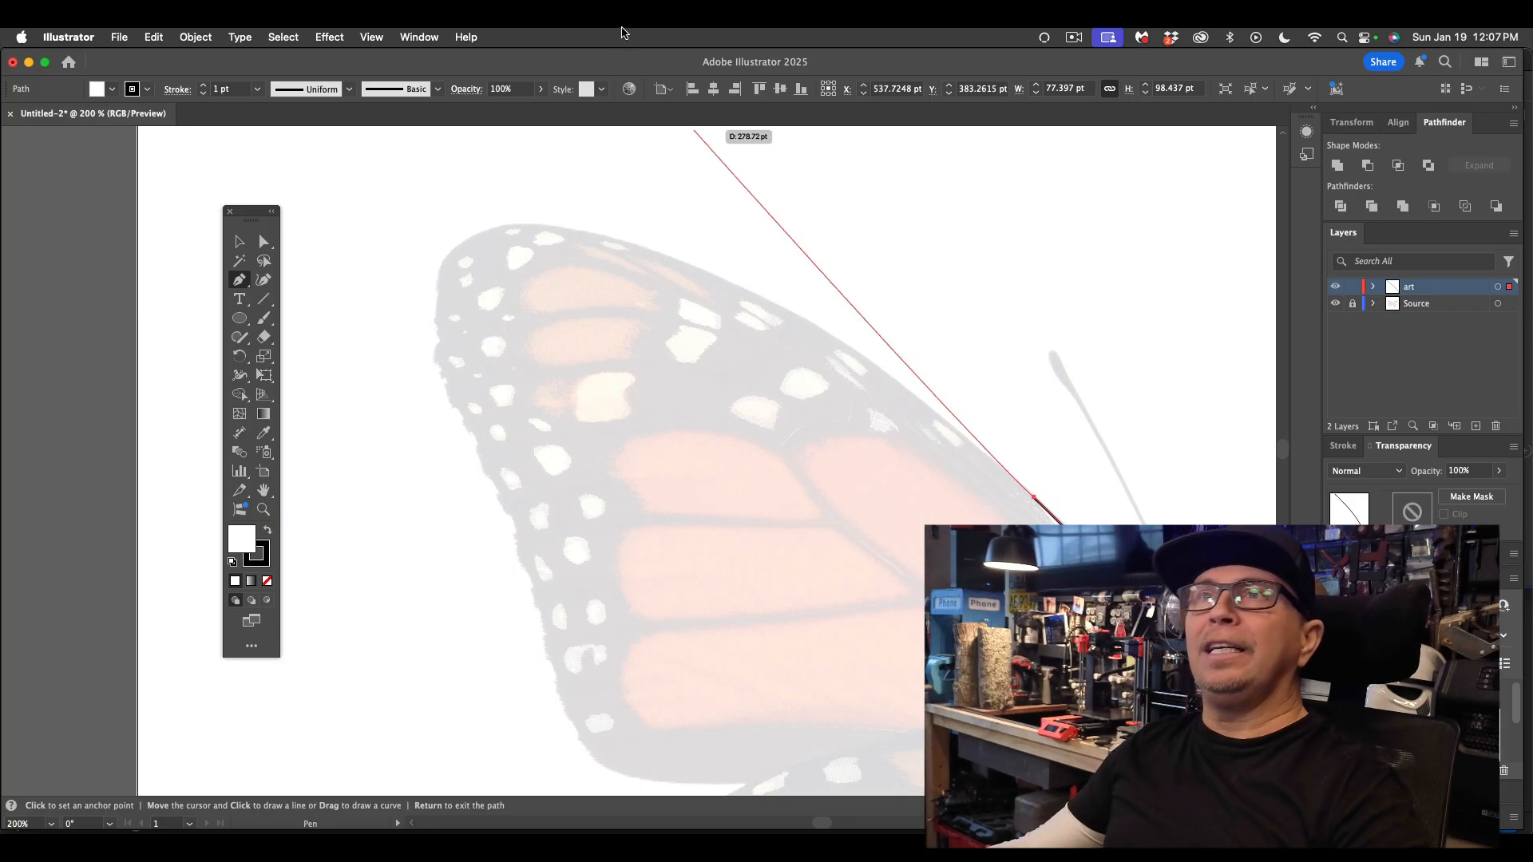
{"action": "left_click", "coordinate": [151, 36]}
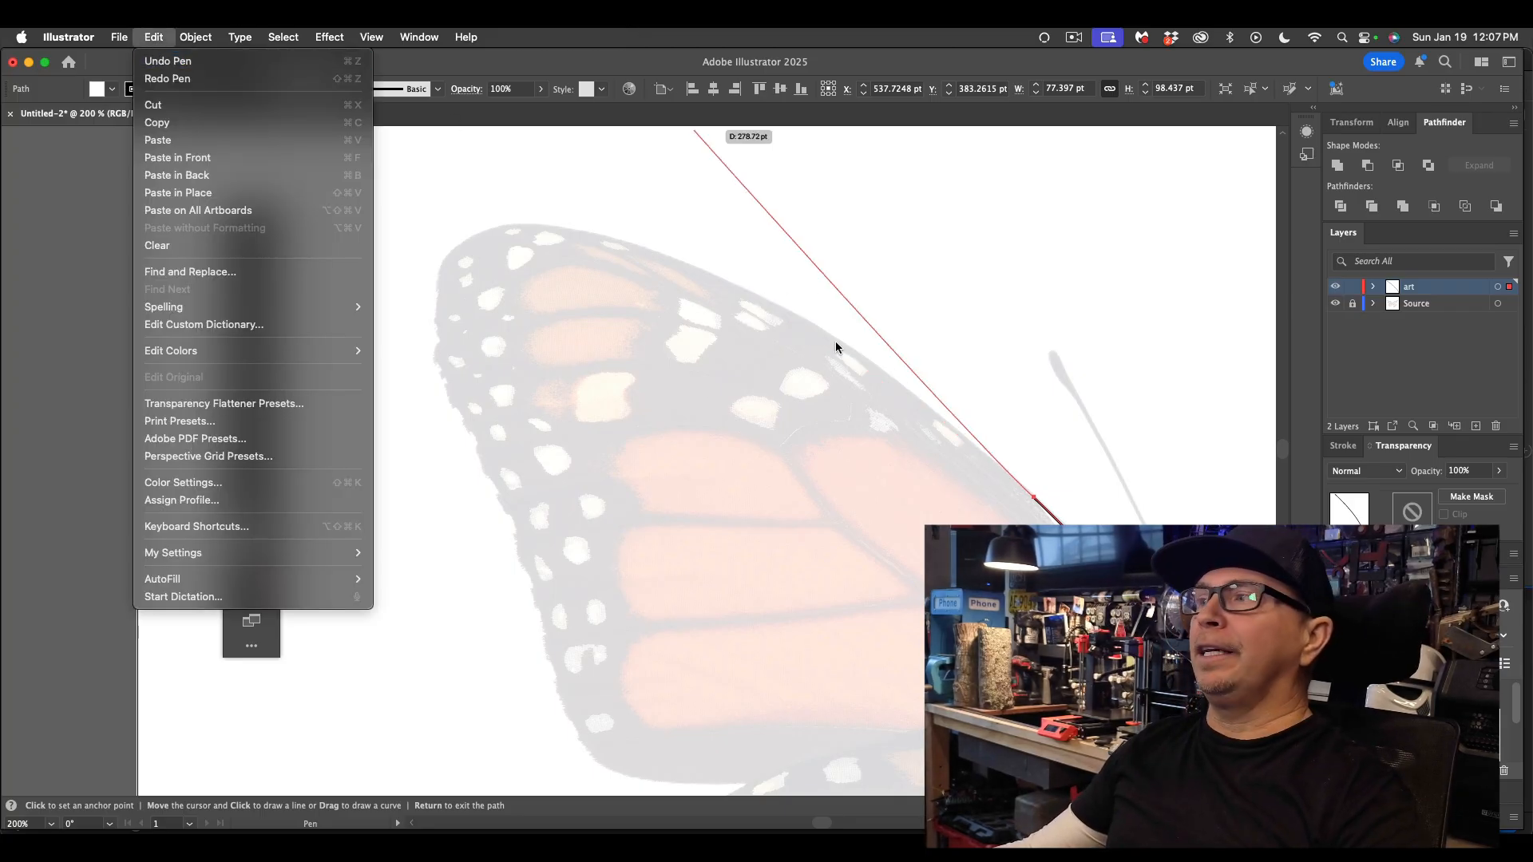
{"action": "left_click", "coordinate": [894, 331]}
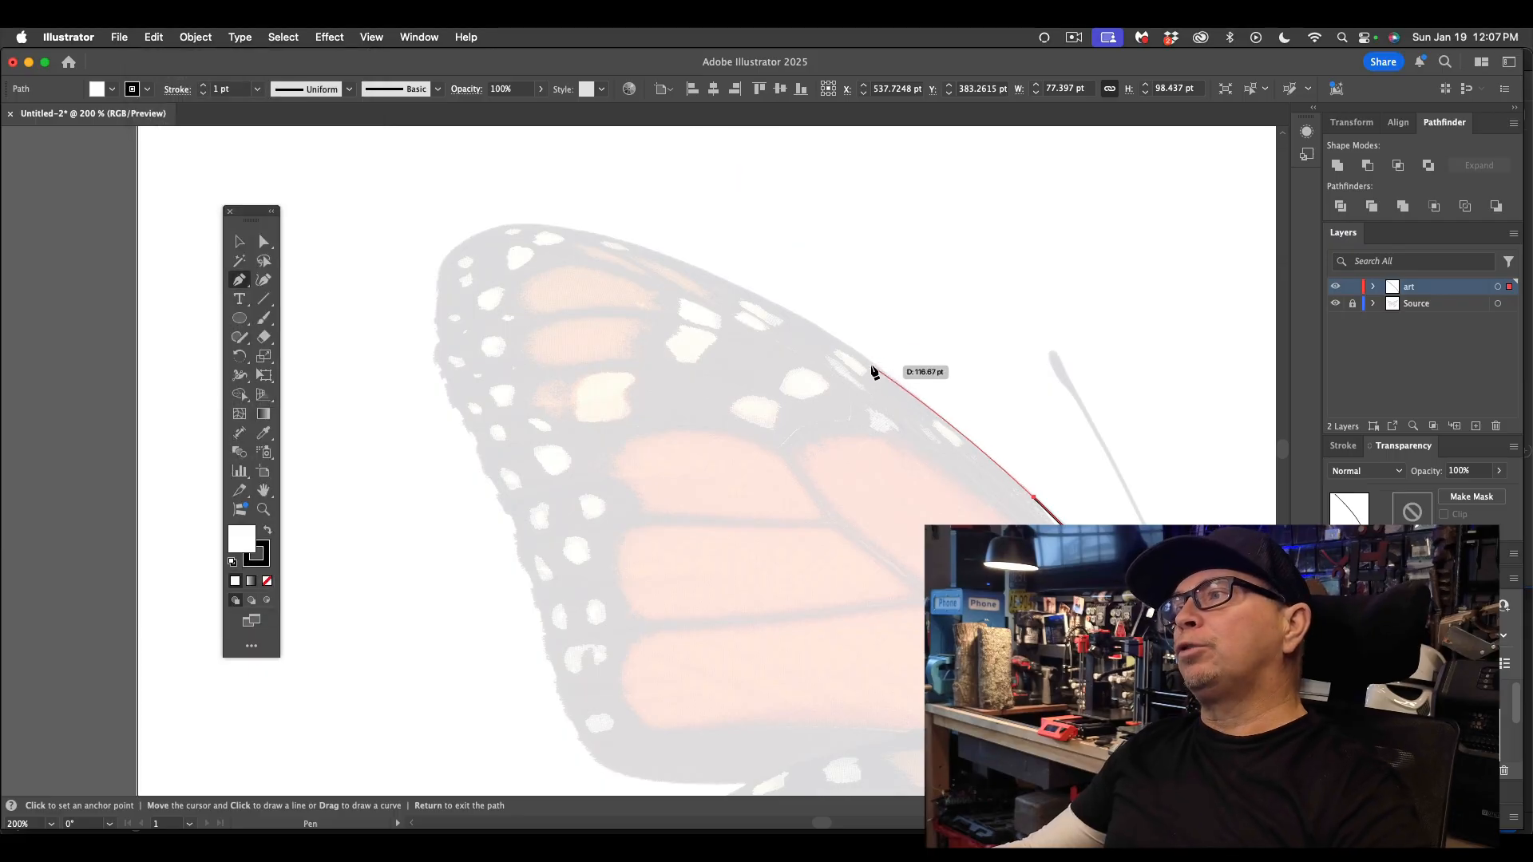
- Try a shorter curved segment, and another with the last anchor's outgoing handle removed, along the wing's upper edge, undoing both
{"action": "left_click_drag", "start_coordinate": [871, 365], "coordinate": [869, 363]}
{"action": "left_click", "coordinate": [835, 335]}
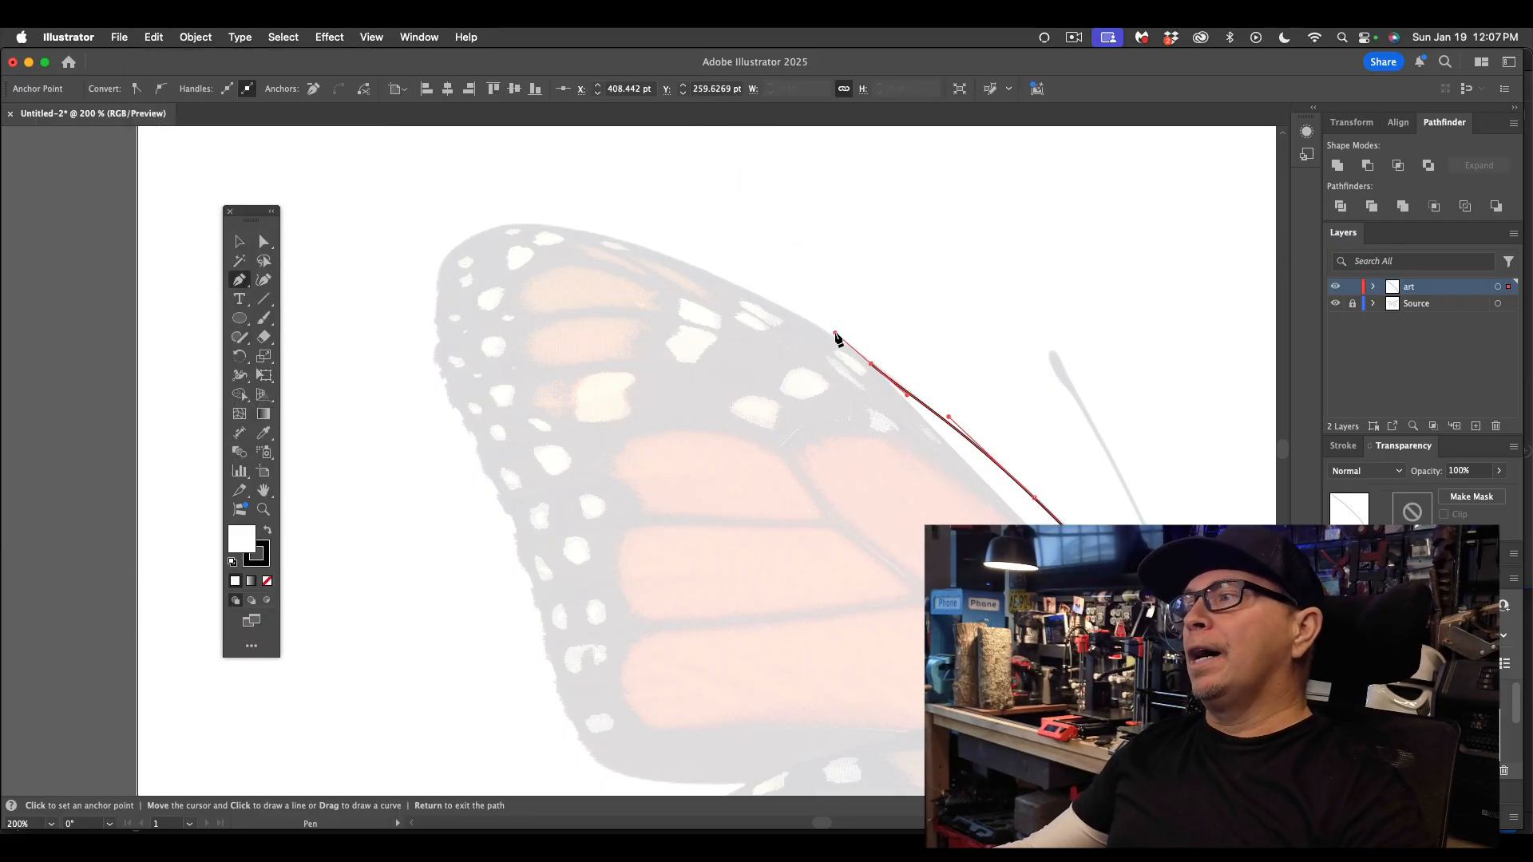
{"action": "key", "text": "super+z"}
{"action": "left_click", "coordinate": [1035, 498]}
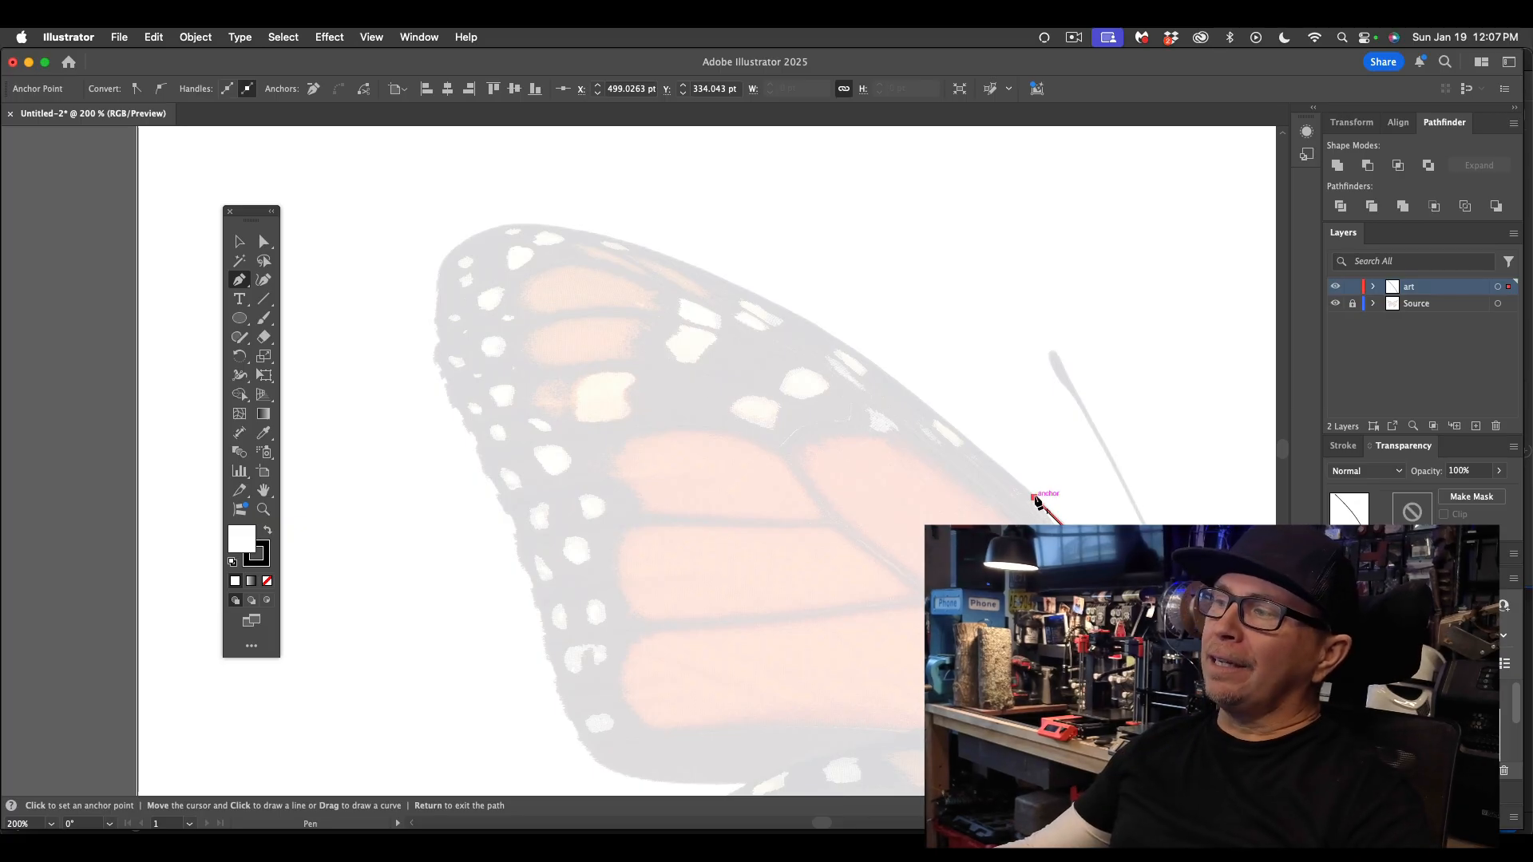
{"action": "left_click_drag", "start_coordinate": [832, 336], "coordinate": [773, 304]}
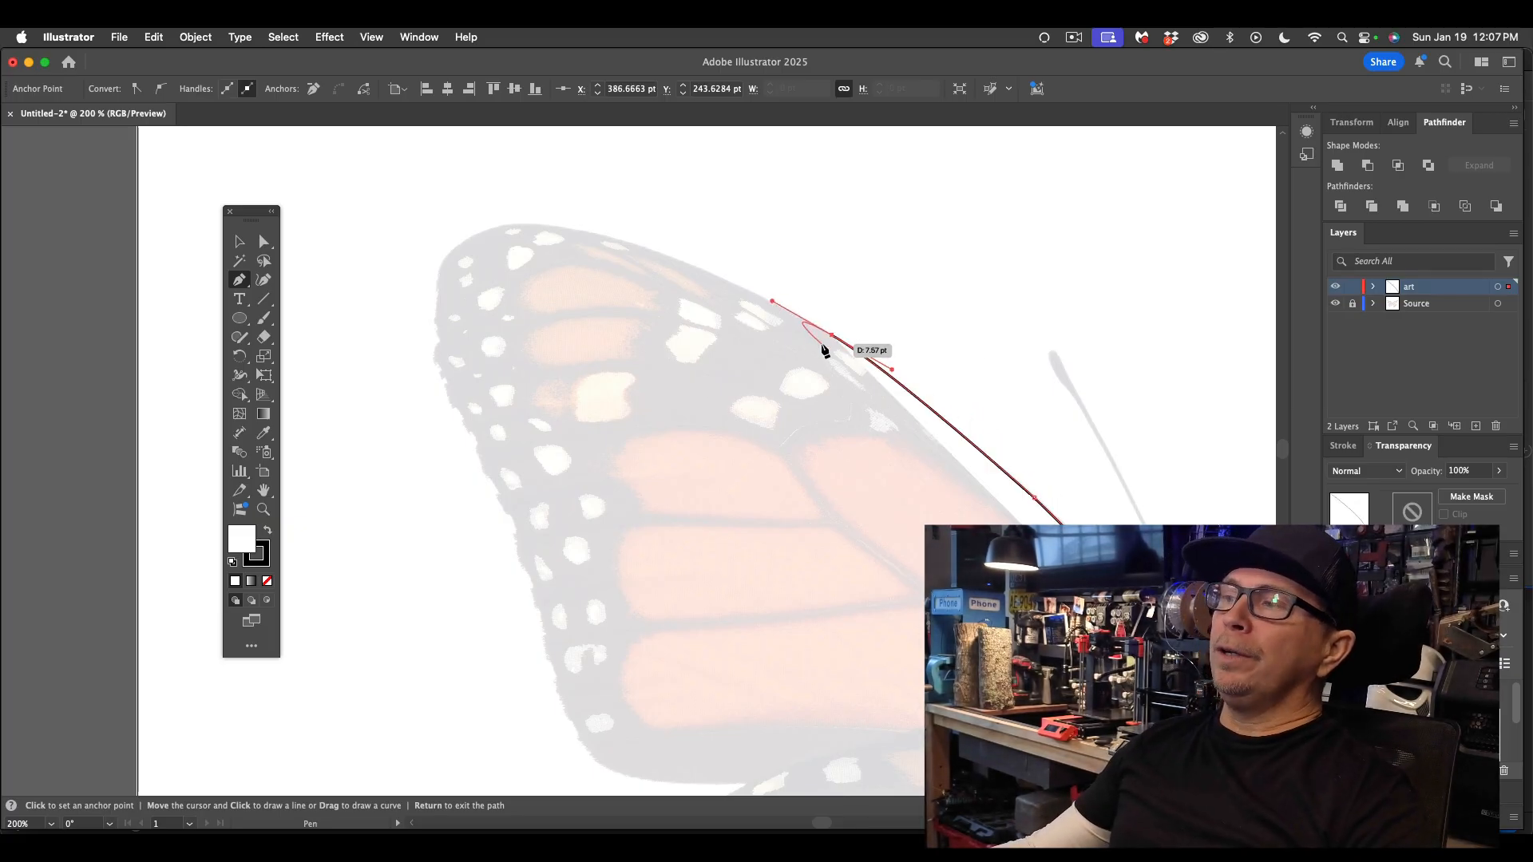
{"action": "key", "text": "super+z"}
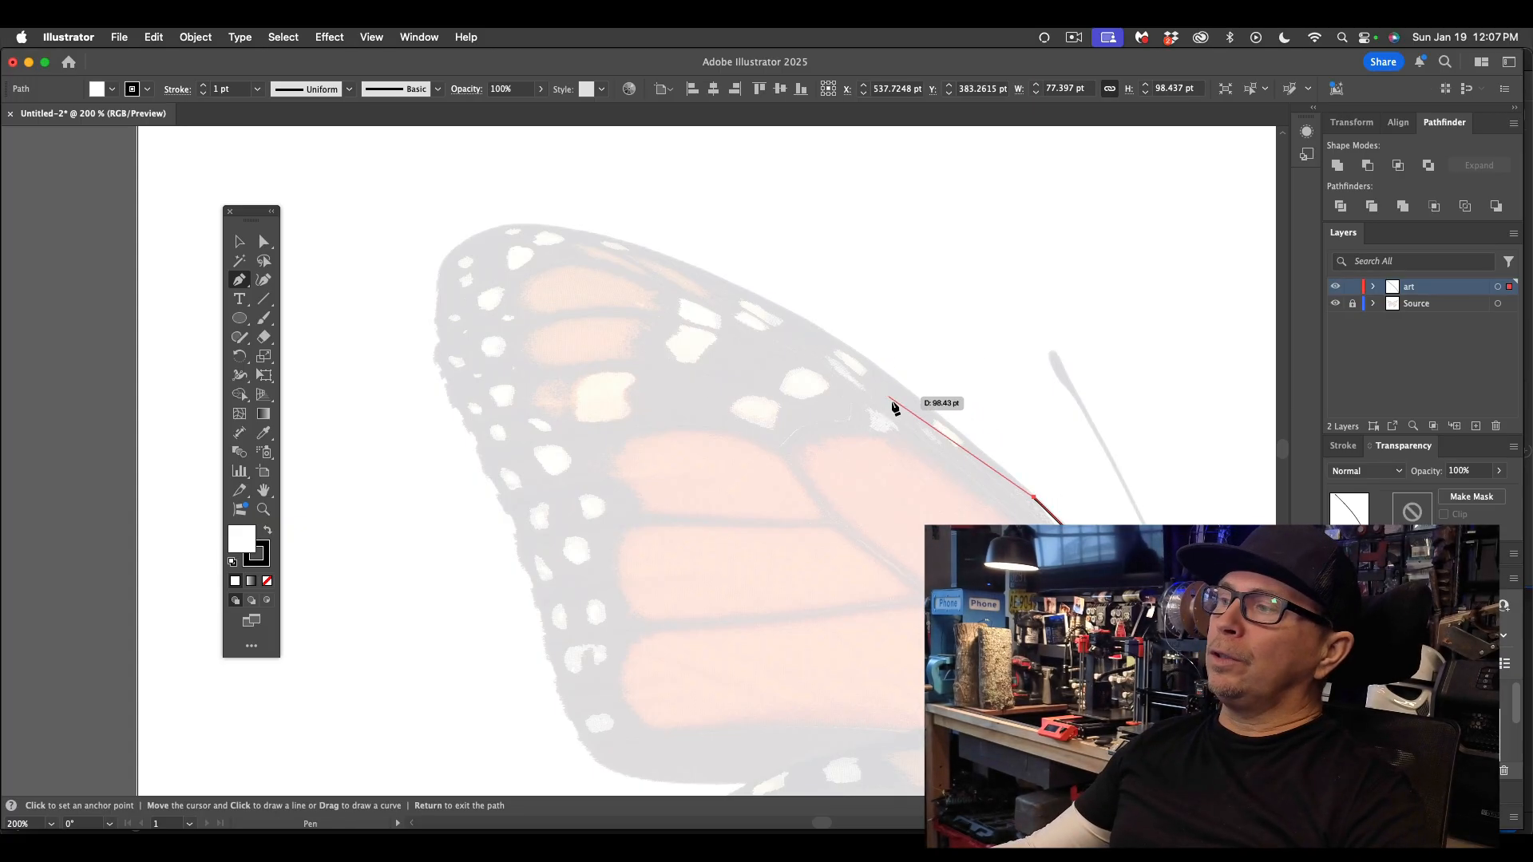
- Remove the last anchor's outgoing handle and add a smooth anchor about halfway along the upper-left wing's upper edge
{"action": "left_click", "coordinate": [1035, 498]}
{"action": "left_click", "coordinate": [880, 369]}
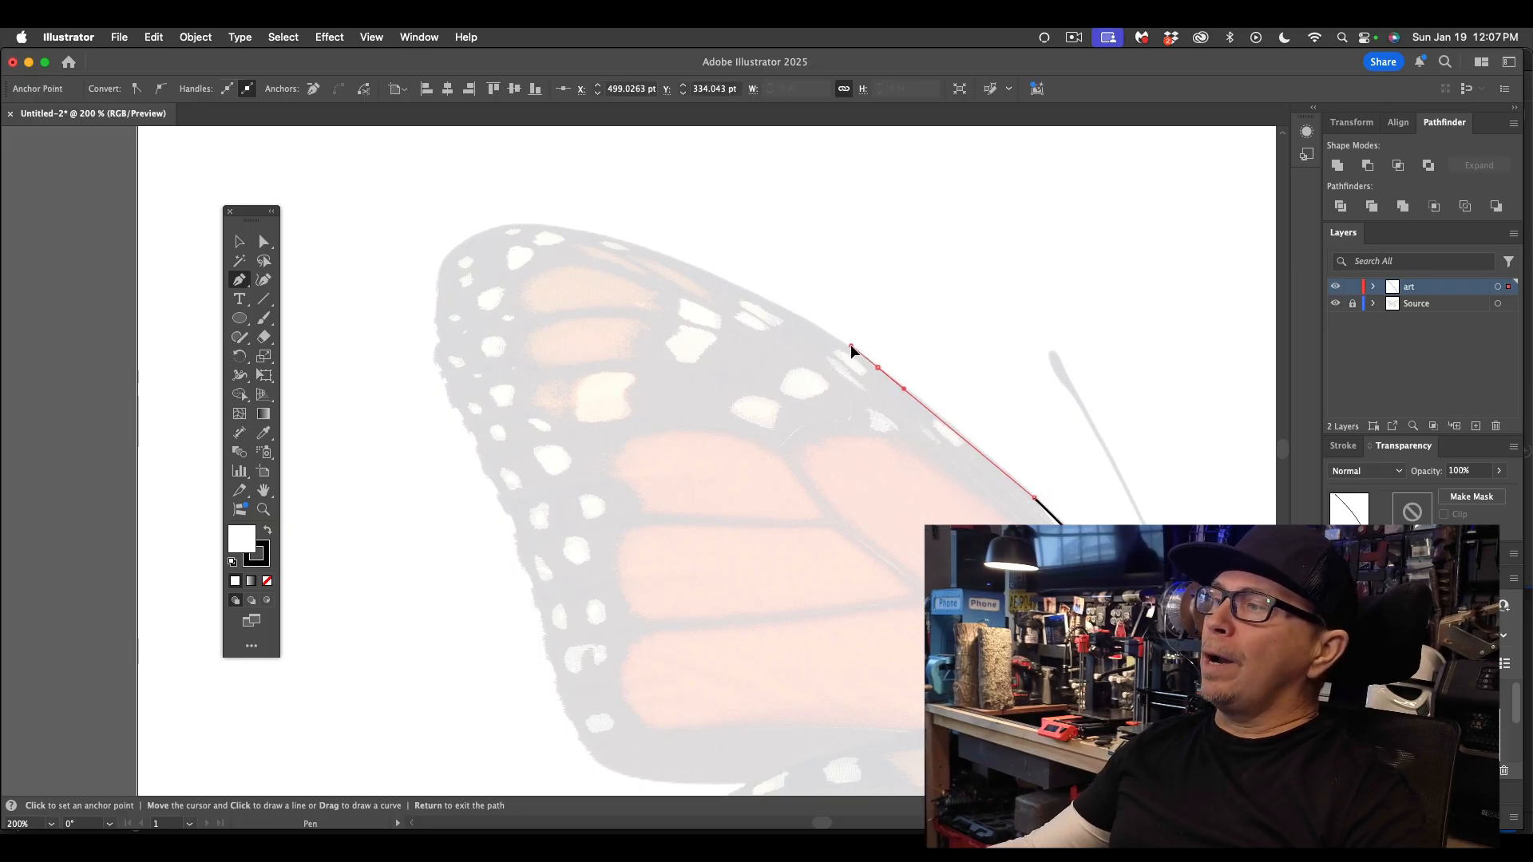
{"action": "left_click_drag", "start_coordinate": [851, 347], "coordinate": [853, 353]}
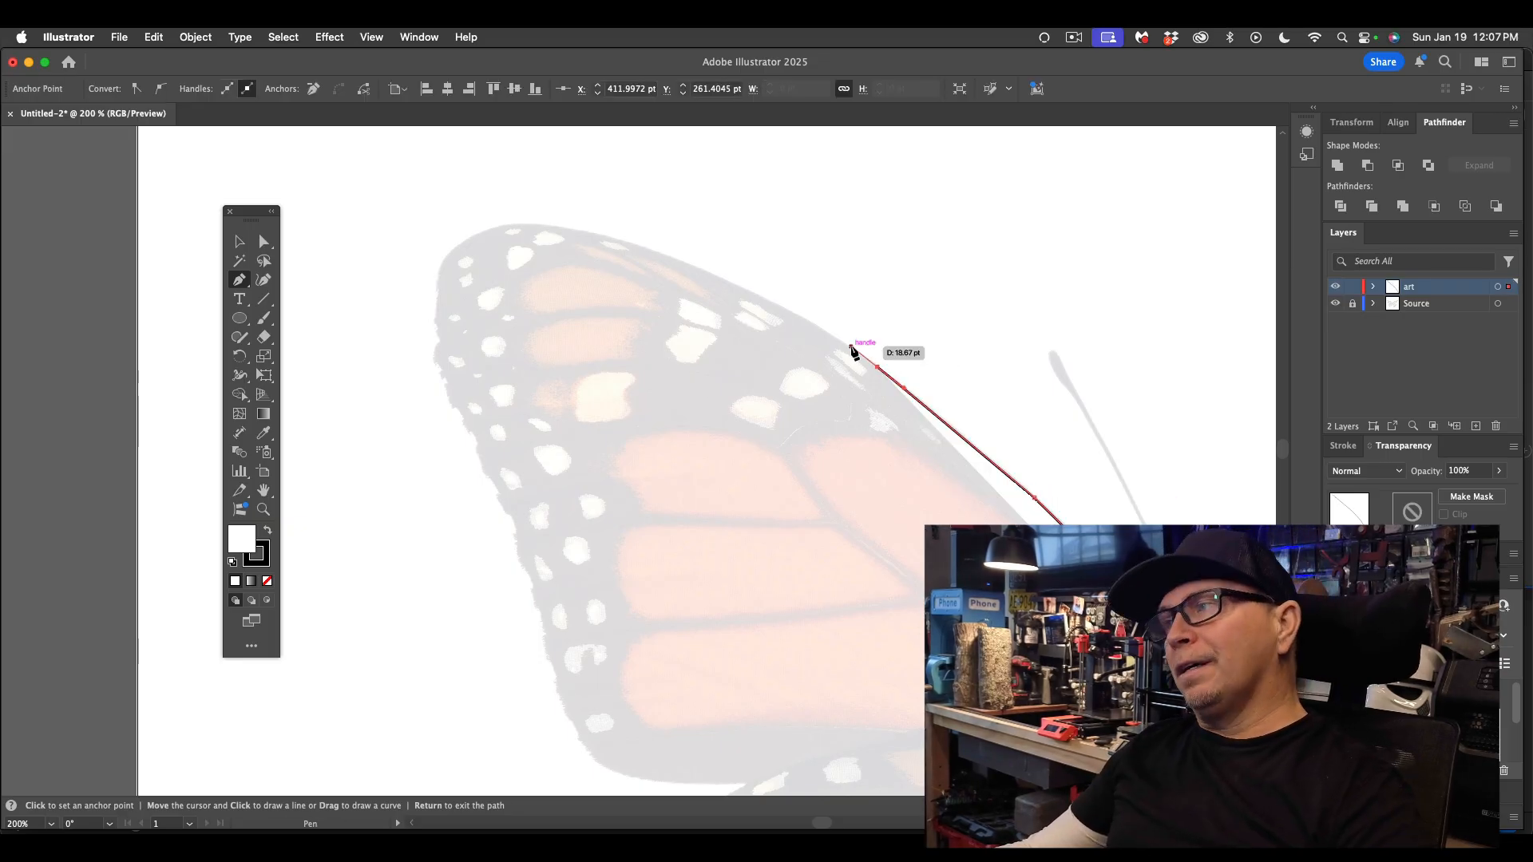
- Set the wing path's fill to None and extend it with curved Pen anchors to the top of the wing tip
{"action": "left_click", "coordinate": [240, 243]}
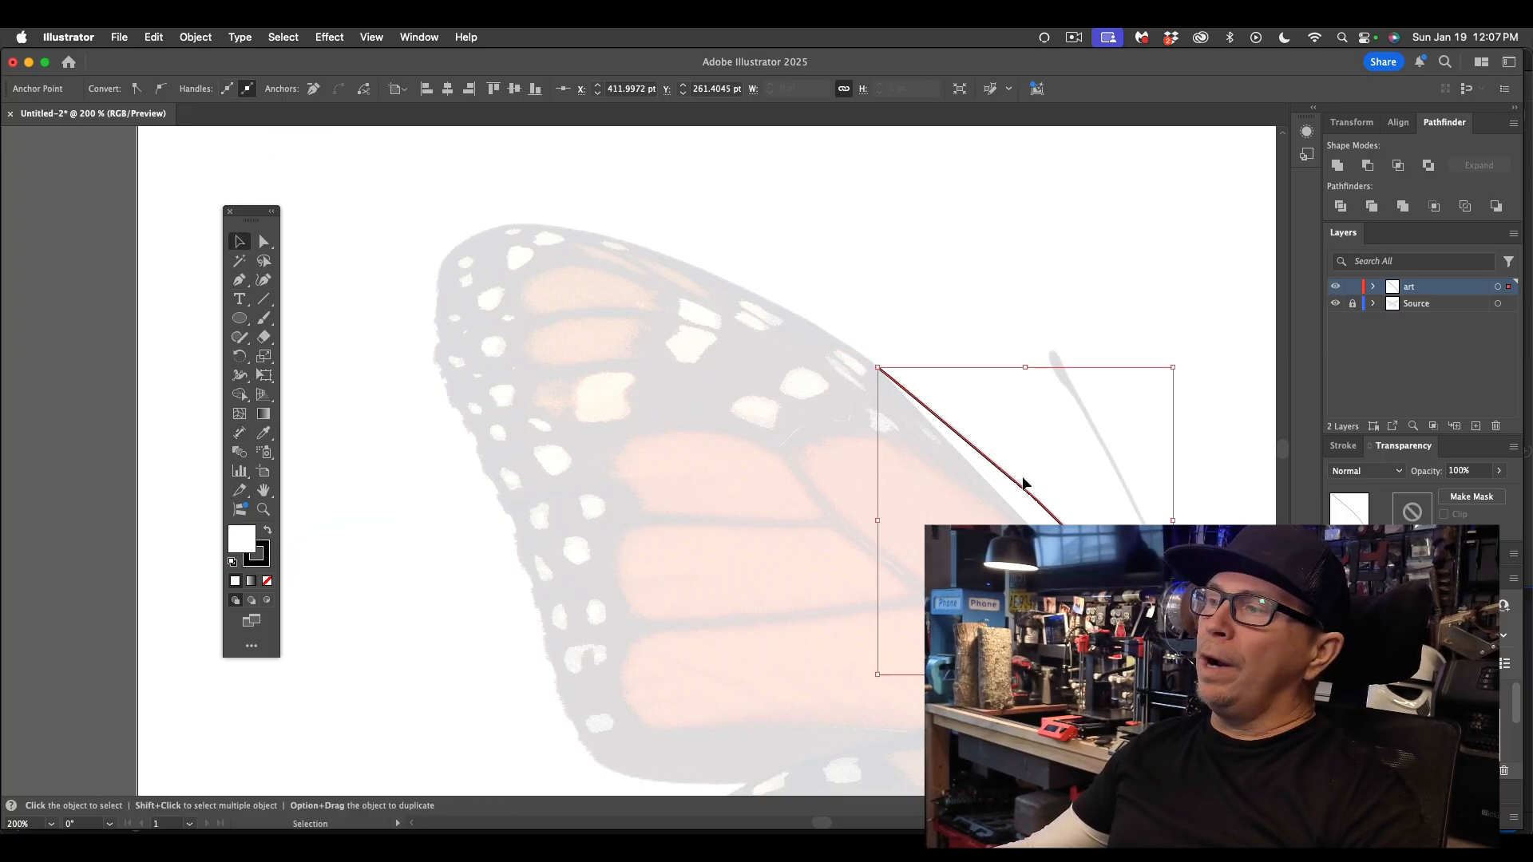
{"action": "left_click", "coordinate": [268, 582]}
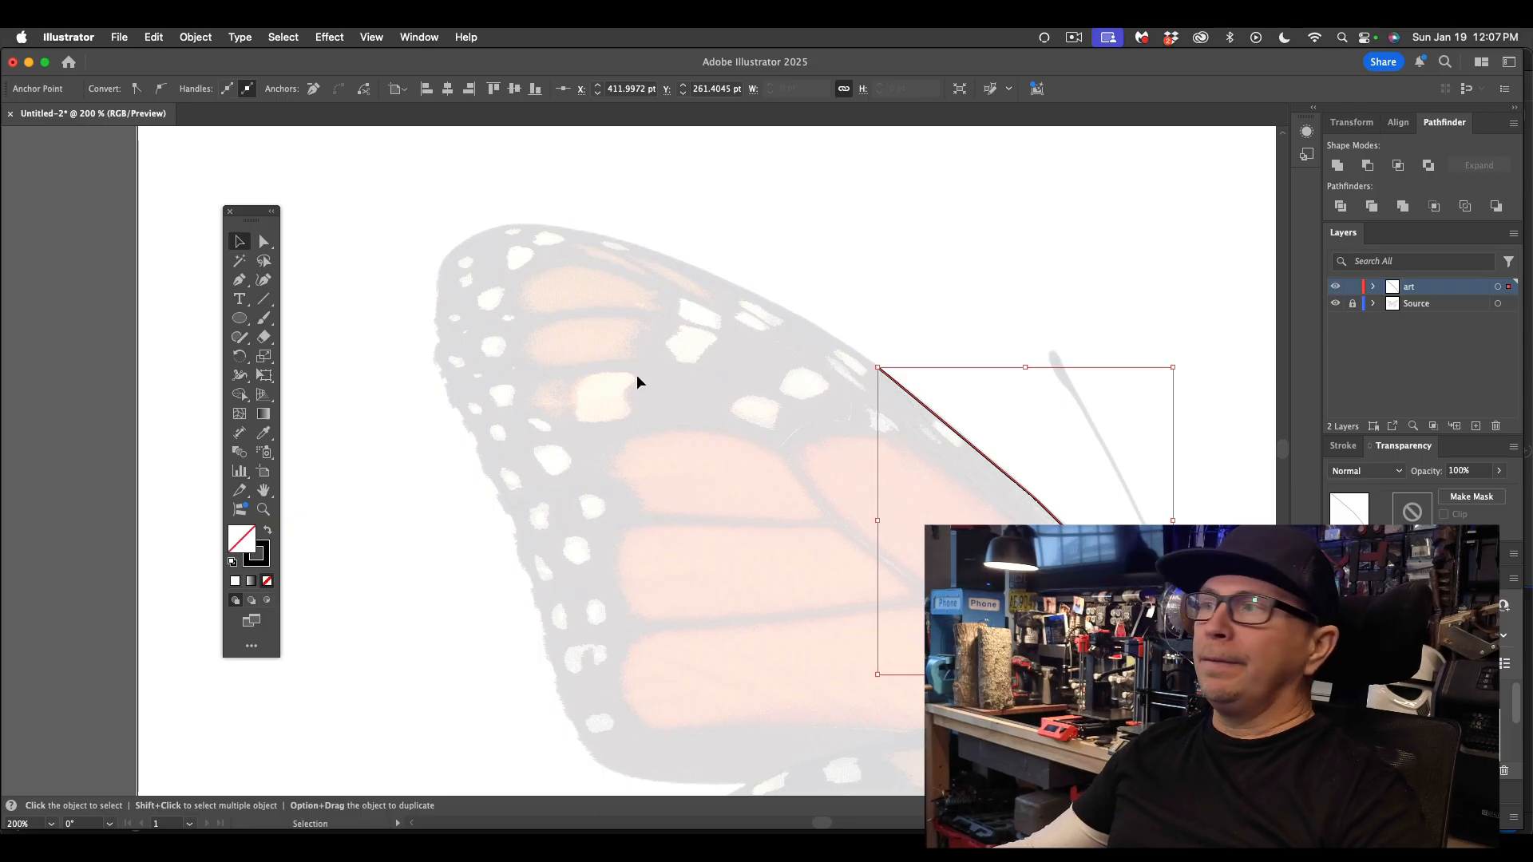
{"action": "left_click", "coordinate": [240, 280]}
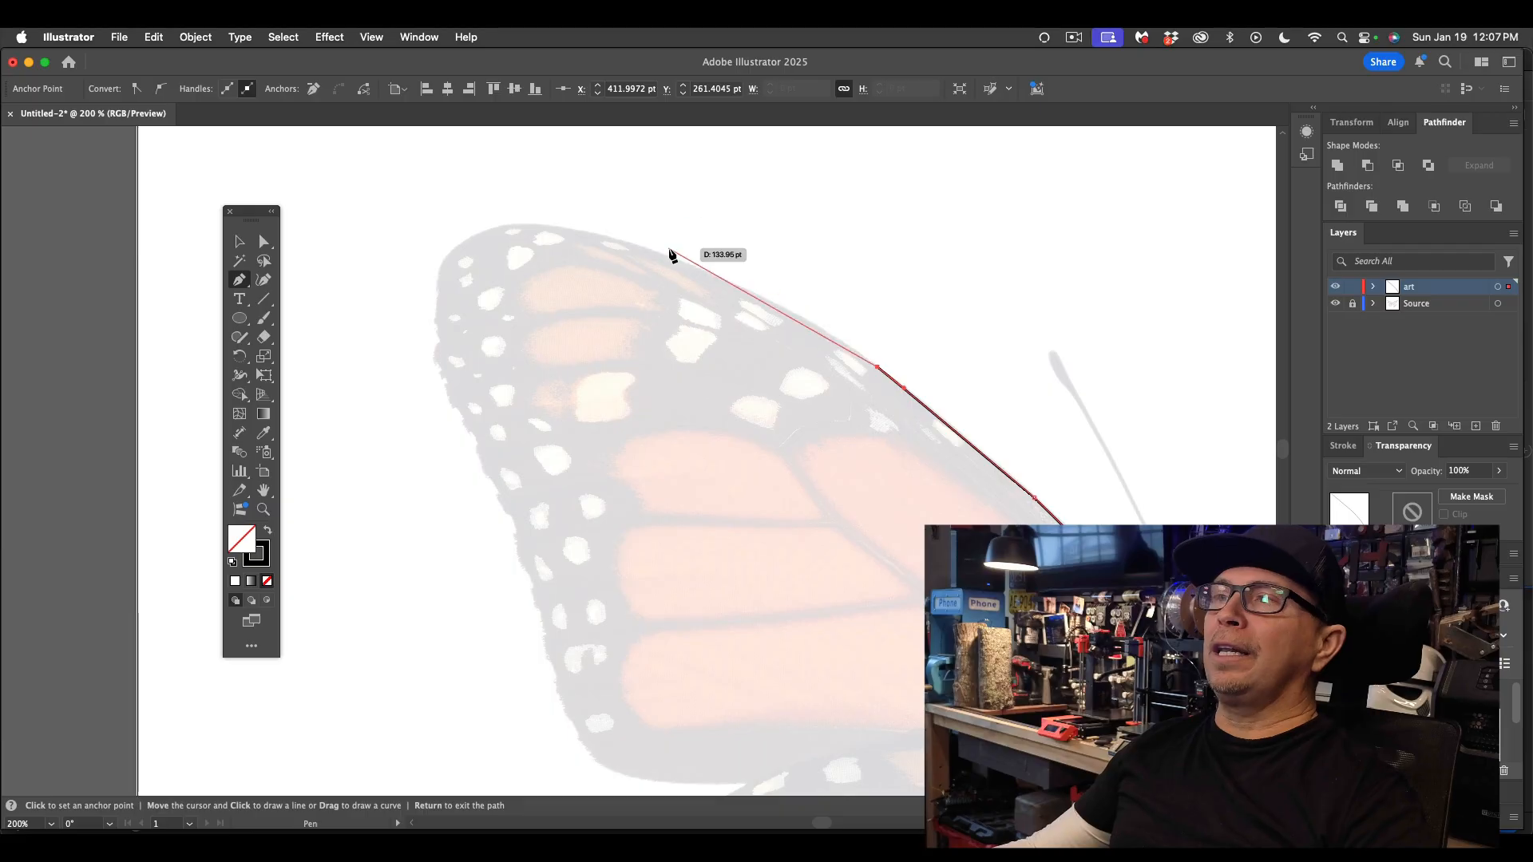
{"action": "left_click_drag", "start_coordinate": [515, 224], "coordinate": [481, 231]}
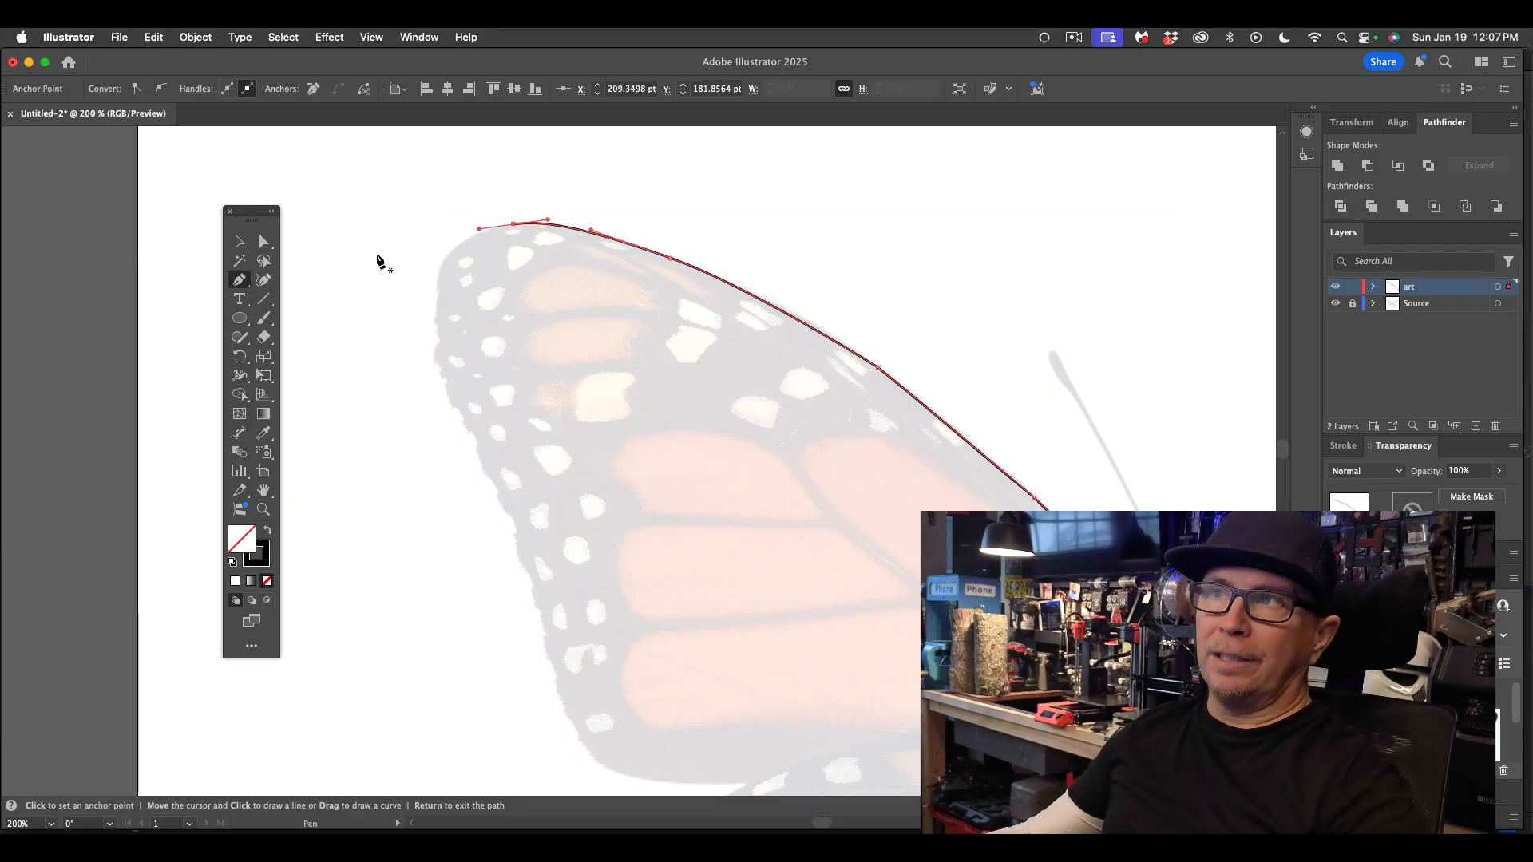
{"action": "left_click", "coordinate": [244, 241]}
{"action": "left_click", "coordinate": [347, 212]}
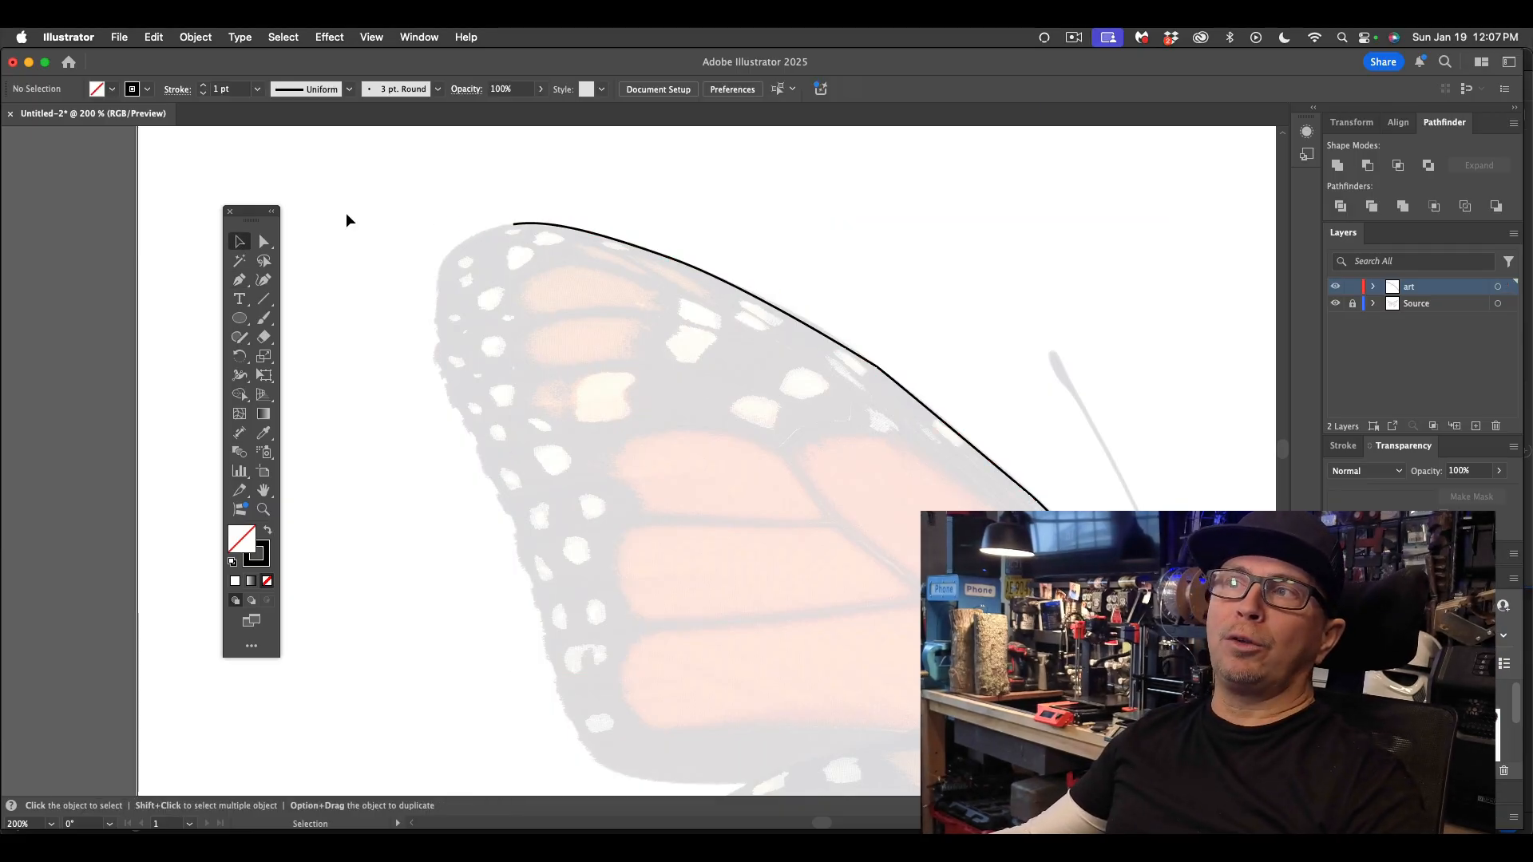
- Resume the open path at the top of the wing tip and curve it around the tip onto the wing's outer edge
{"action": "left_click", "coordinate": [243, 284]}
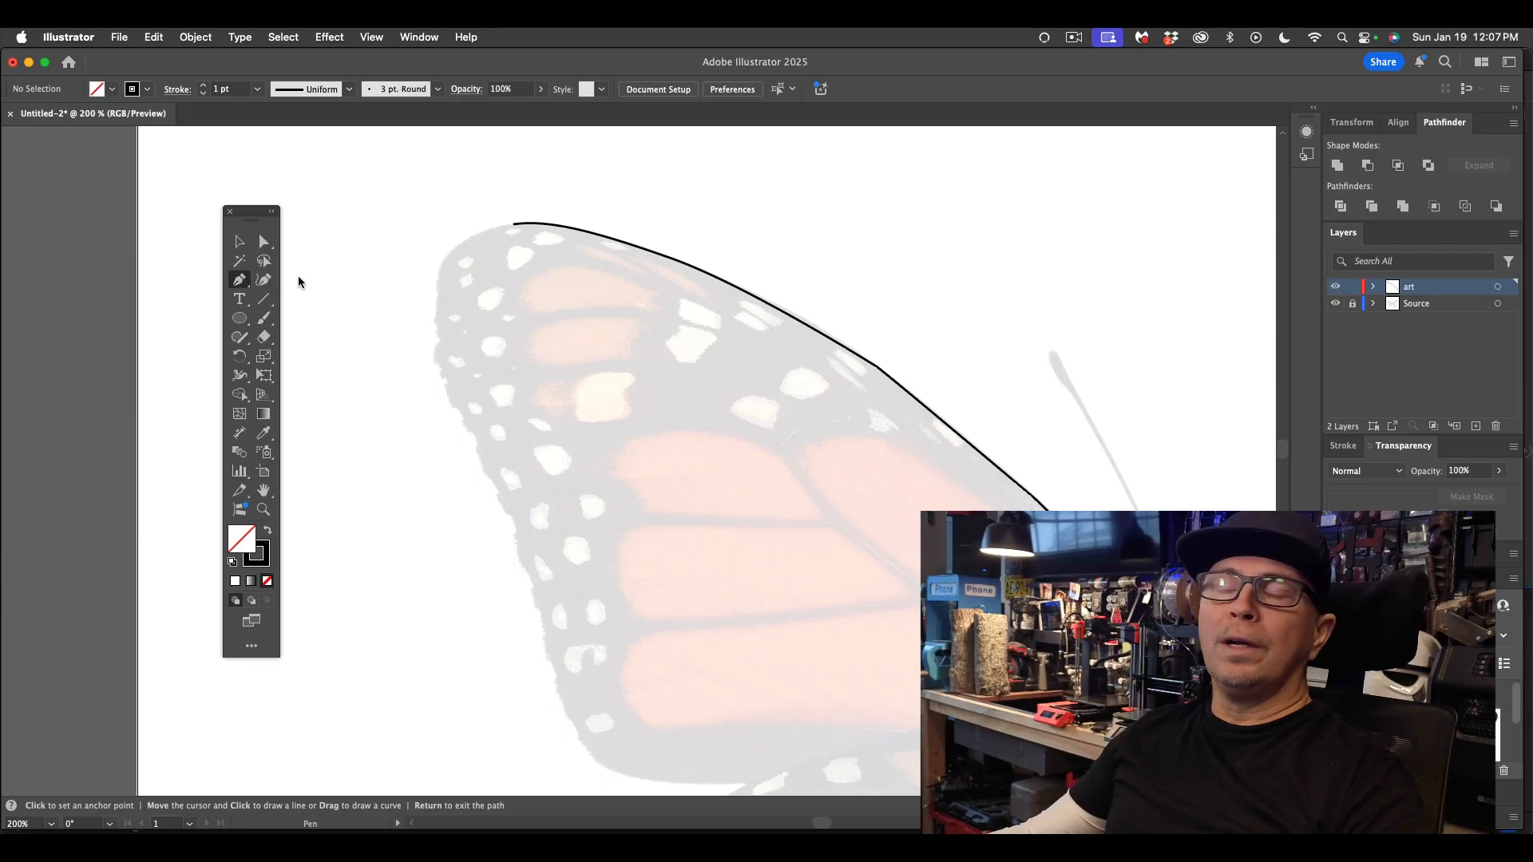
{"action": "left_click", "coordinate": [513, 226]}
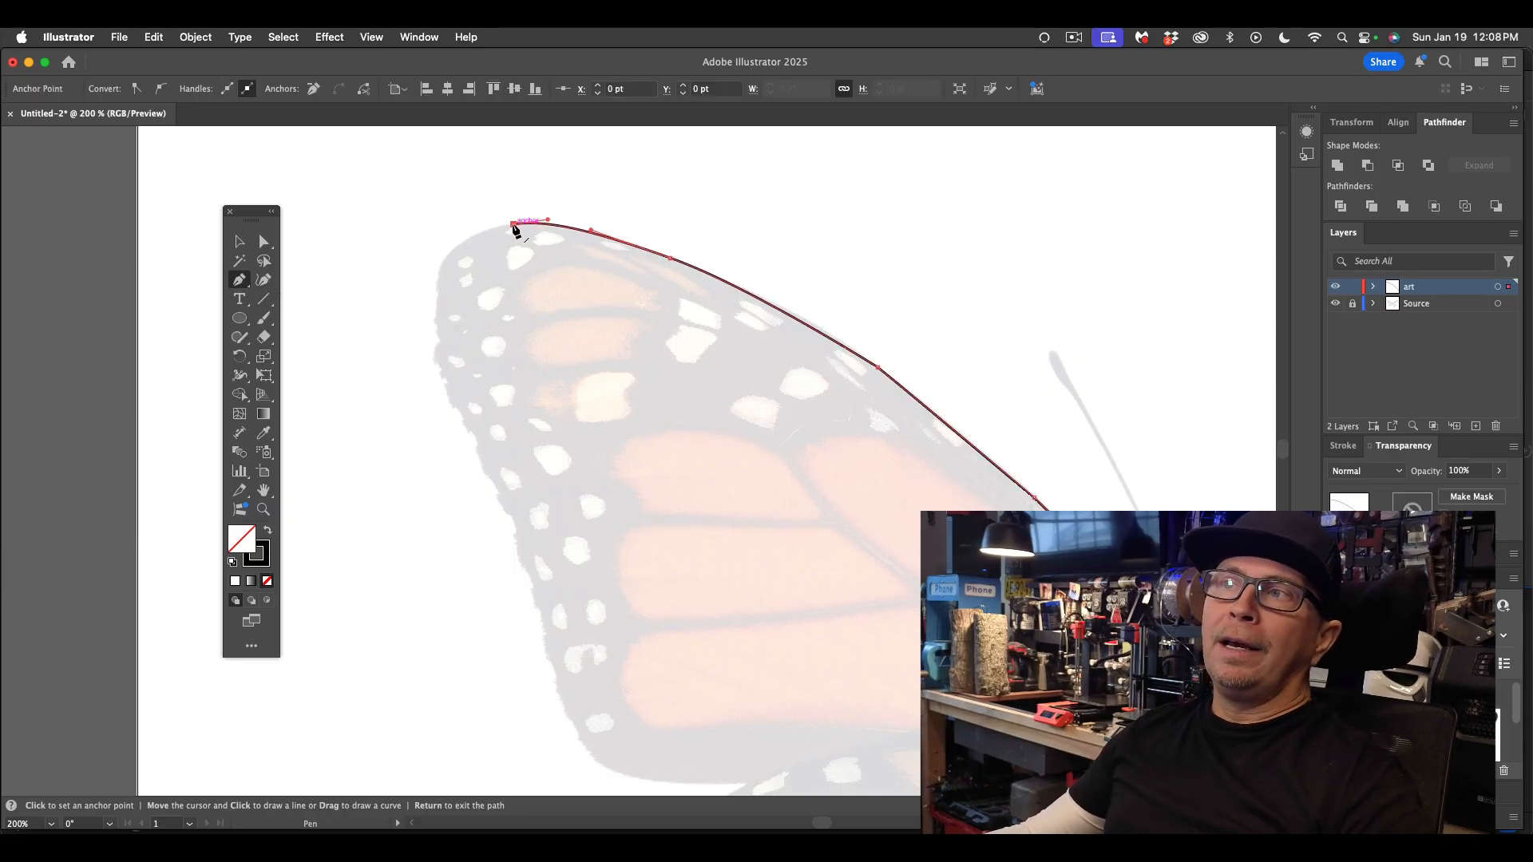
{"action": "left_click", "coordinate": [449, 254]}
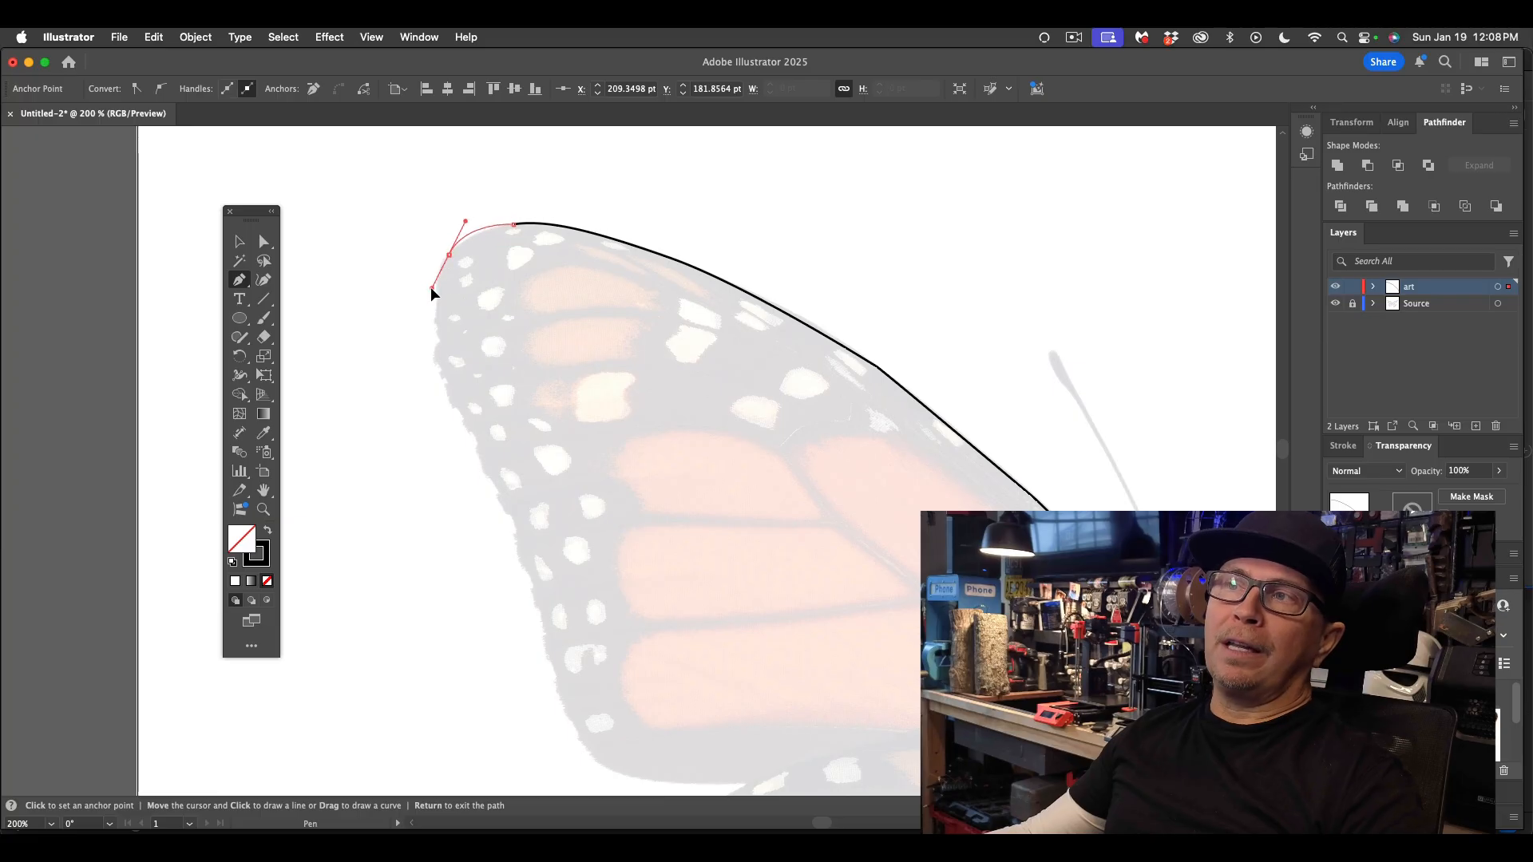
{"action": "left_click", "coordinate": [423, 283]}
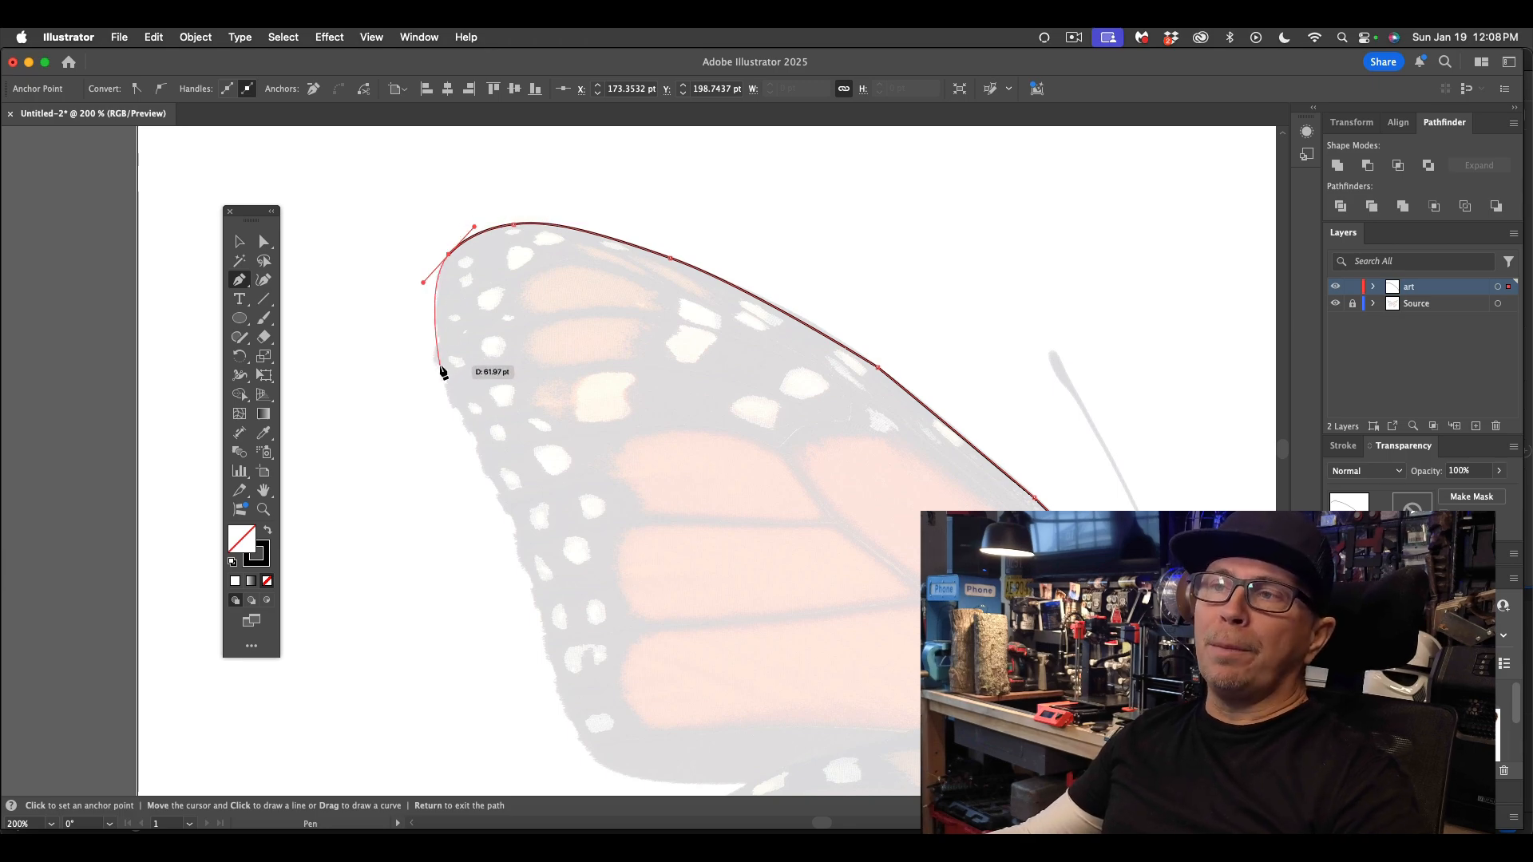
{"action": "left_click_drag", "start_coordinate": [440, 368], "coordinate": [448, 394]}
{"action": "scroll", "coordinate": [448, 394], "scroll_direction": "down", "scroll_amount": 5}
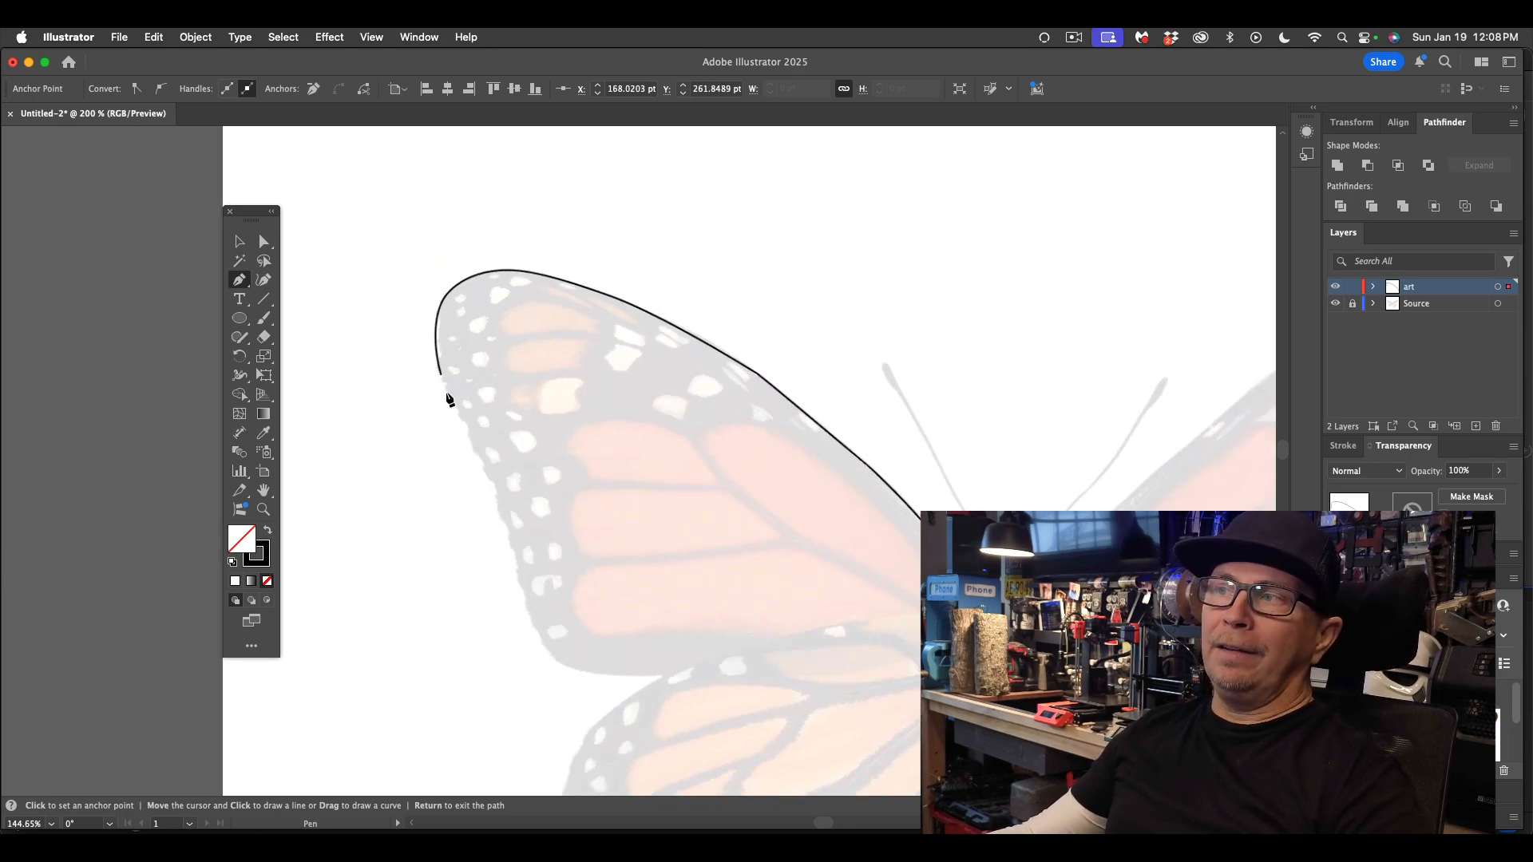
- Extend the wing path with curved Pen anchors down the upper-left wing's scalloped outer edge to just above its lower corner
{"action": "scroll", "coordinate": [448, 394], "scroll_direction": "down", "scroll_amount": 4}
{"action": "left_click", "coordinate": [489, 301]}
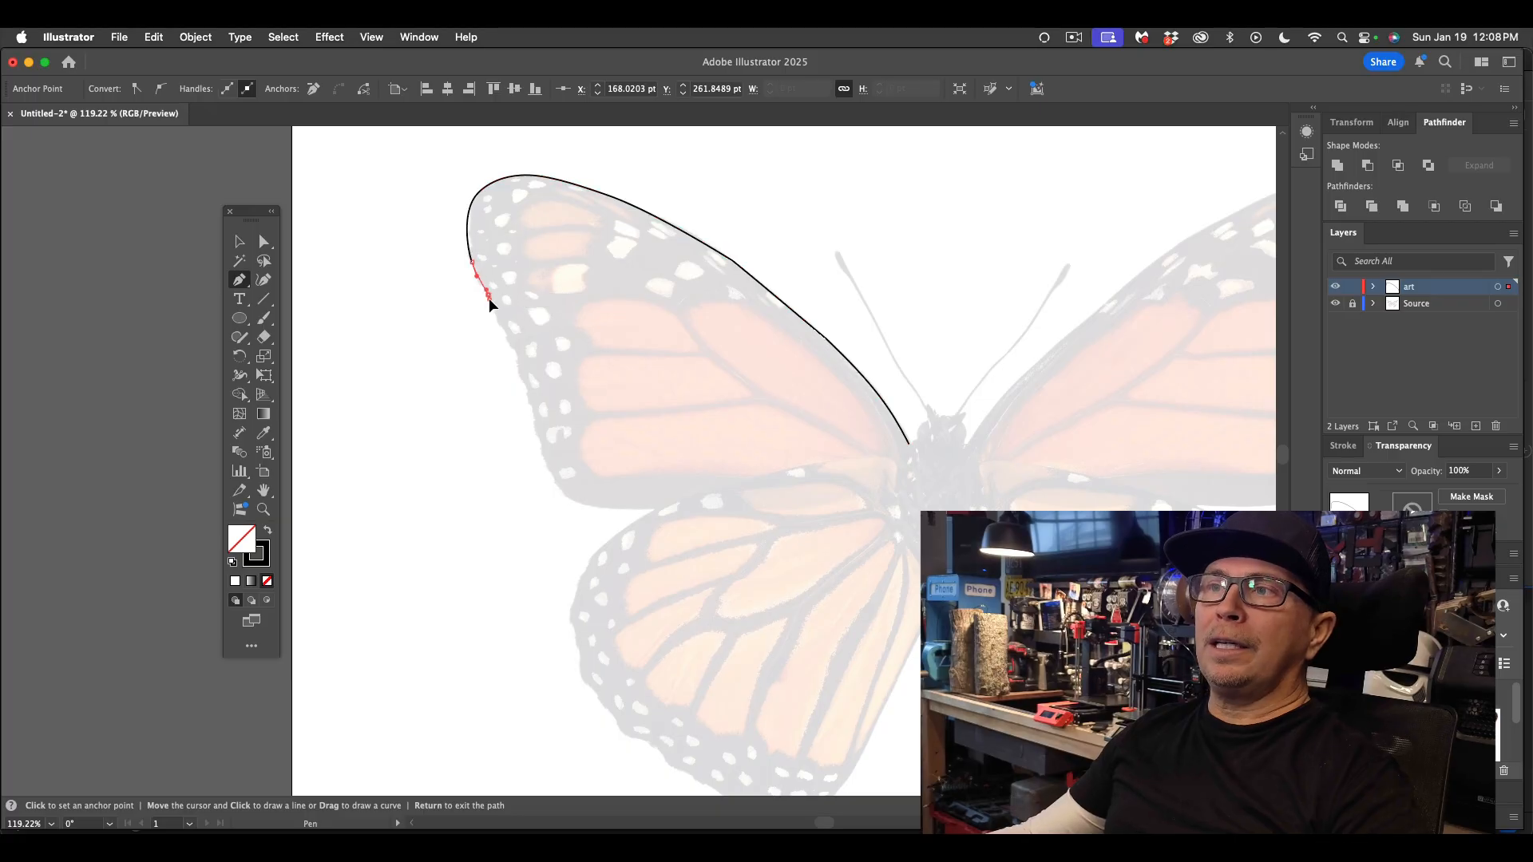
{"action": "left_click_drag", "start_coordinate": [497, 320], "coordinate": [535, 434]}
{"action": "key", "text": "super+z"}
{"action": "left_click", "coordinate": [549, 471]}
- Curve the wing path around the lower outer corner and along the lower edge, past the middle of that edge
{"action": "left_click_drag", "start_coordinate": [567, 499], "coordinate": [767, 468]}
{"action": "left_click", "coordinate": [607, 510]}
{"action": "left_click", "coordinate": [645, 514]}
{"action": "key", "text": "super+z"}
{"action": "left_click", "coordinate": [805, 460]}
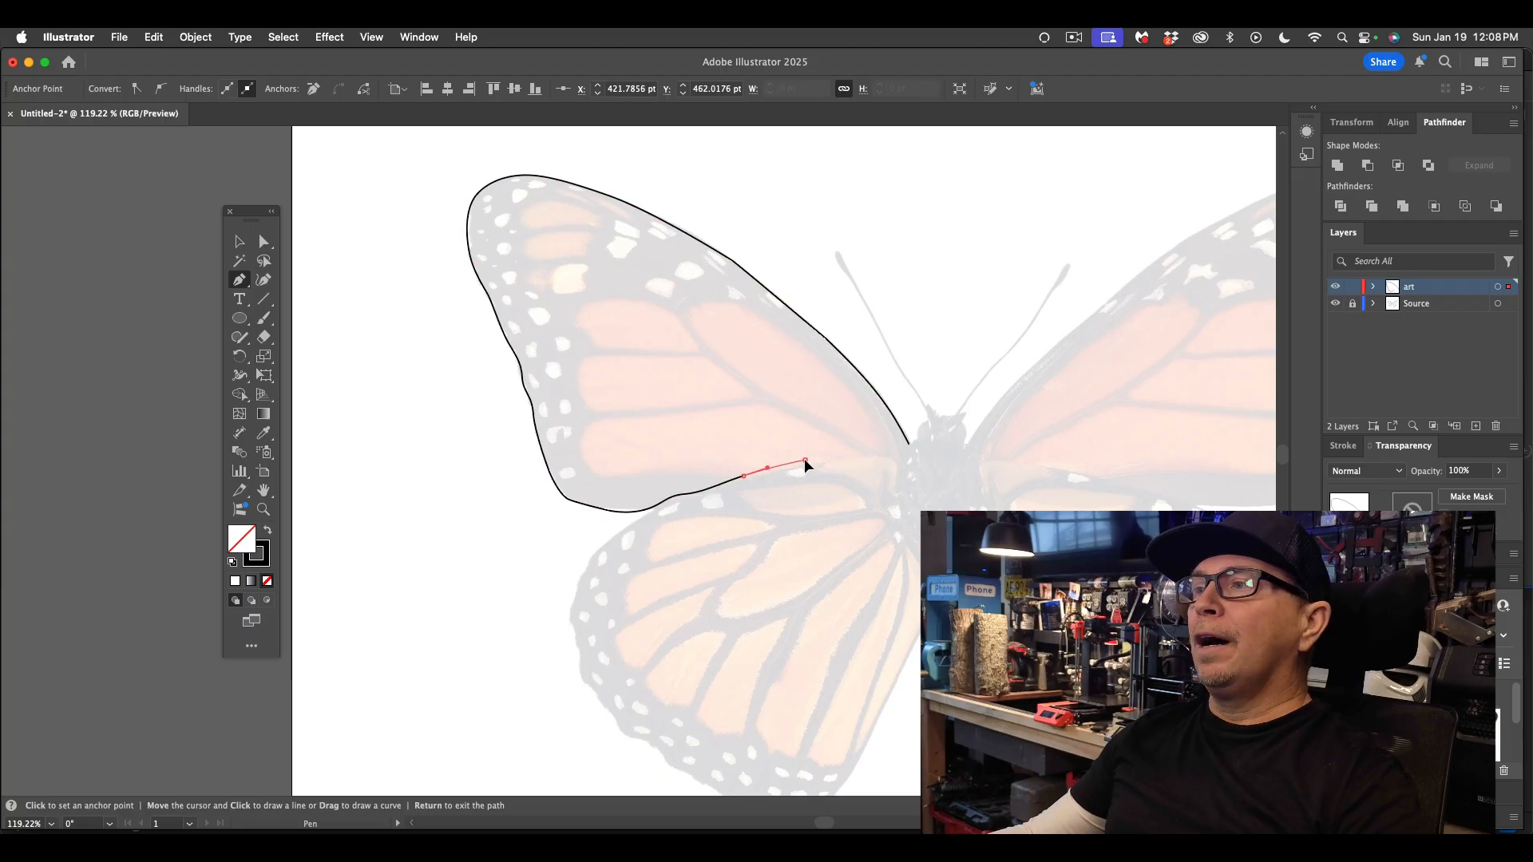
- Continue along the lower edge to the wing base, close the upper-left wing outline at its starting anchor, and deselect it
{"action": "left_click", "coordinate": [856, 455]}
{"action": "left_click_drag", "start_coordinate": [894, 457], "coordinate": [907, 459]}
{"action": "left_click", "coordinate": [910, 448]}
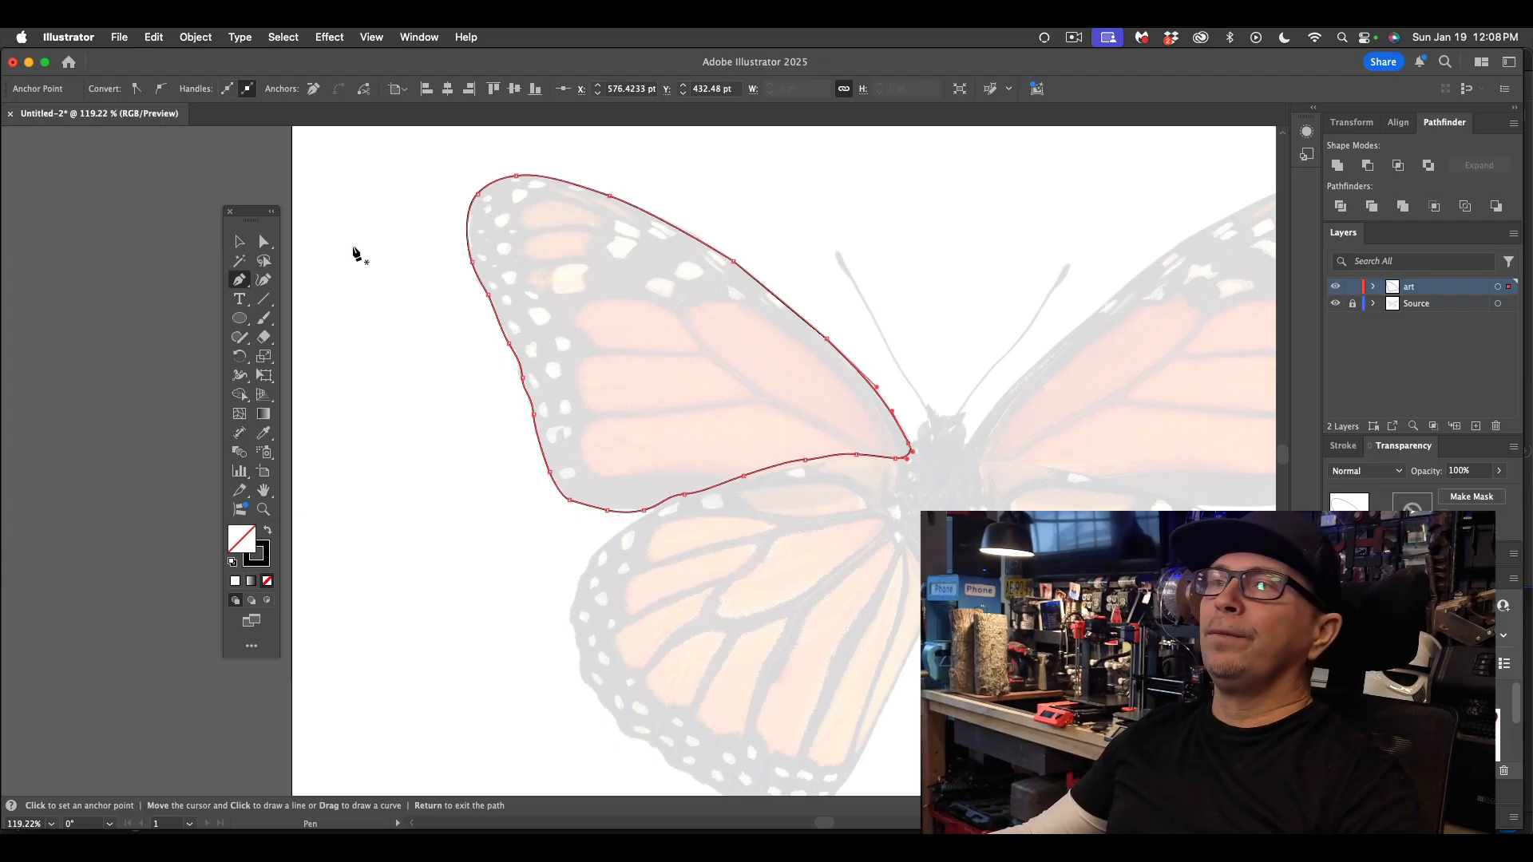
{"action": "left_click", "coordinate": [240, 241]}
{"action": "left_click", "coordinate": [326, 252]}
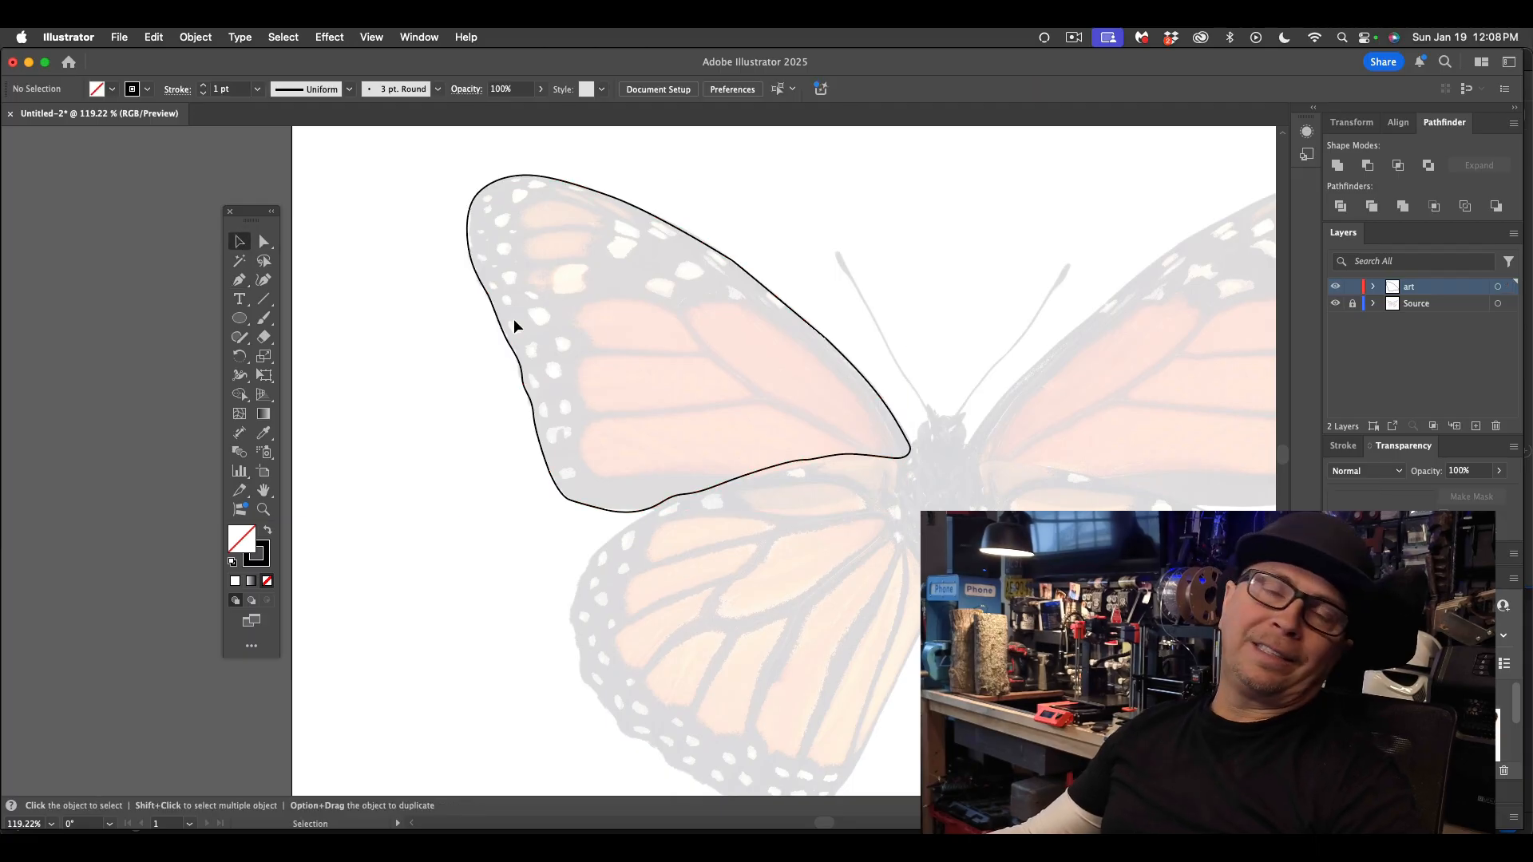
{"action": "scroll", "coordinate": [659, 409], "scroll_direction": "down", "scroll_amount": 3}
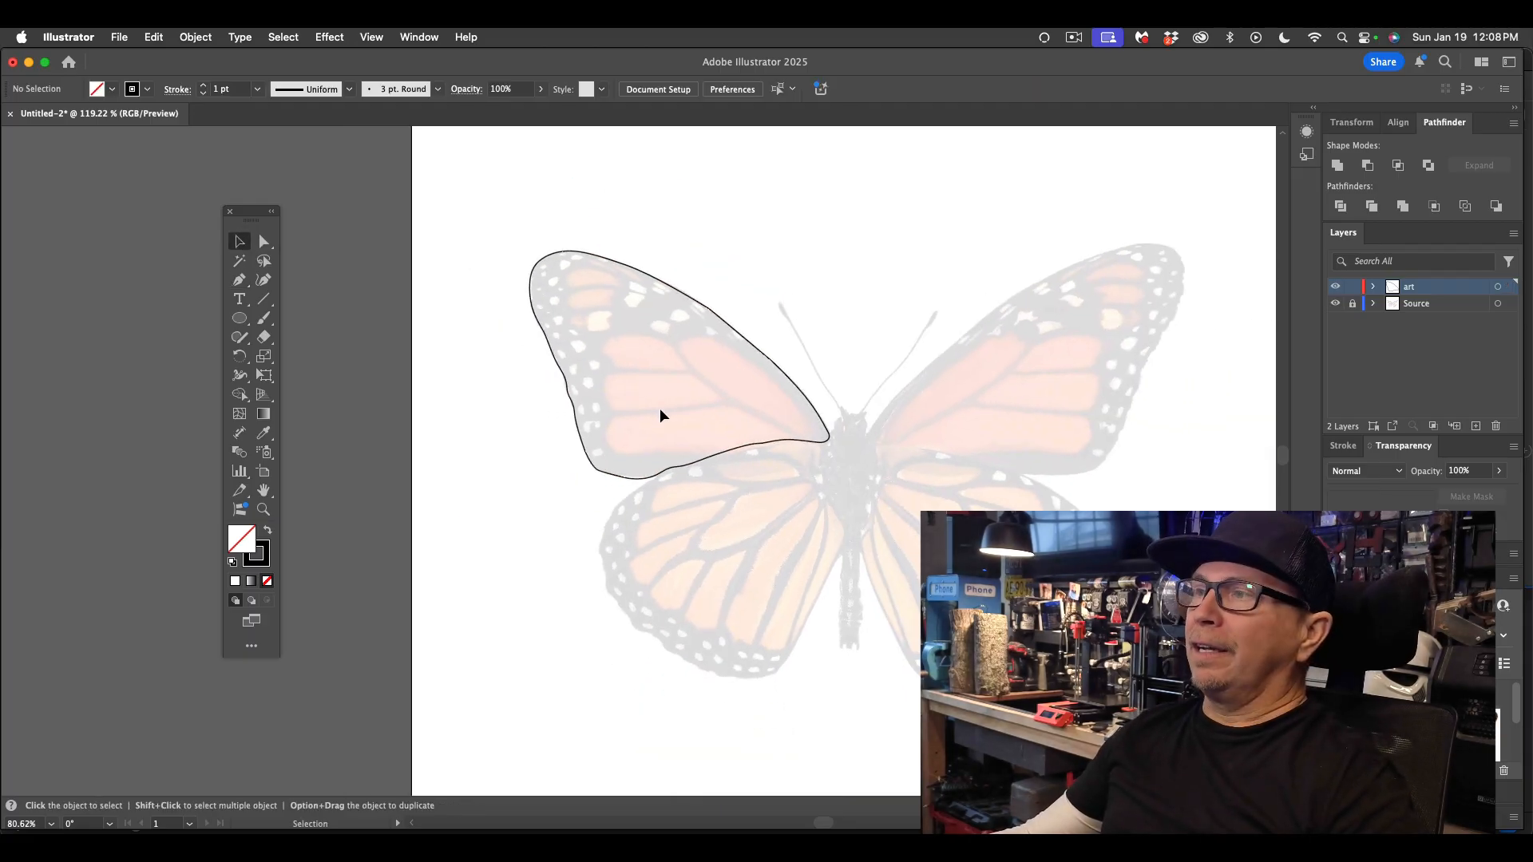
{"action": "scroll", "coordinate": [660, 409], "scroll_direction": "up", "scroll_amount": 6}
{"action": "scroll", "coordinate": [660, 404], "scroll_direction": "down", "scroll_amount": 3}
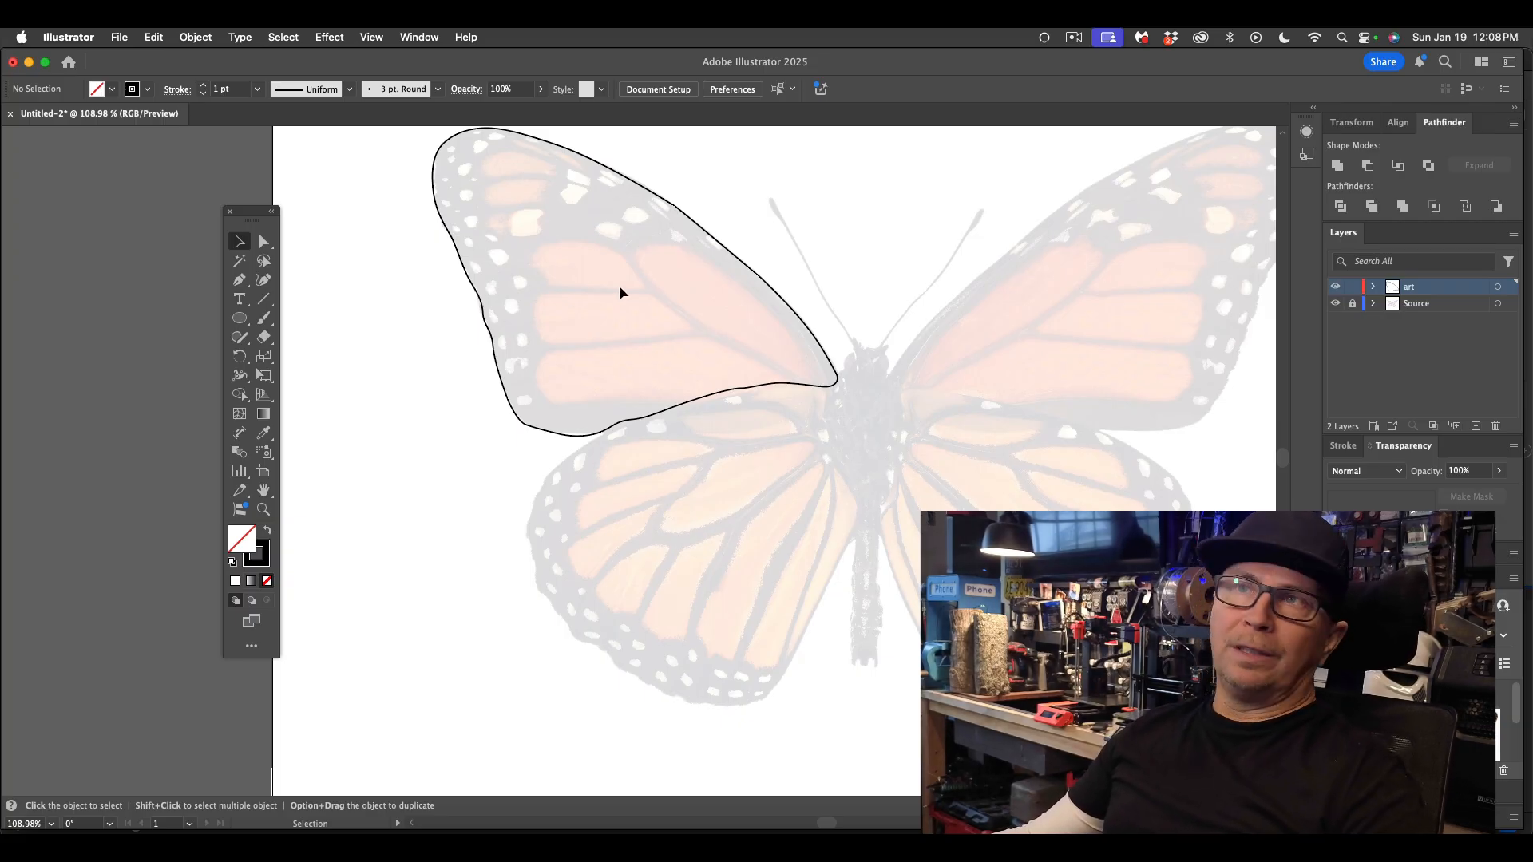
- Save the document as Monarch-Coaster.ai in the A - UNC Mejo 182 Class folder, using Adobe Illustrator format and the default options
{"action": "left_click", "coordinate": [128, 38]}
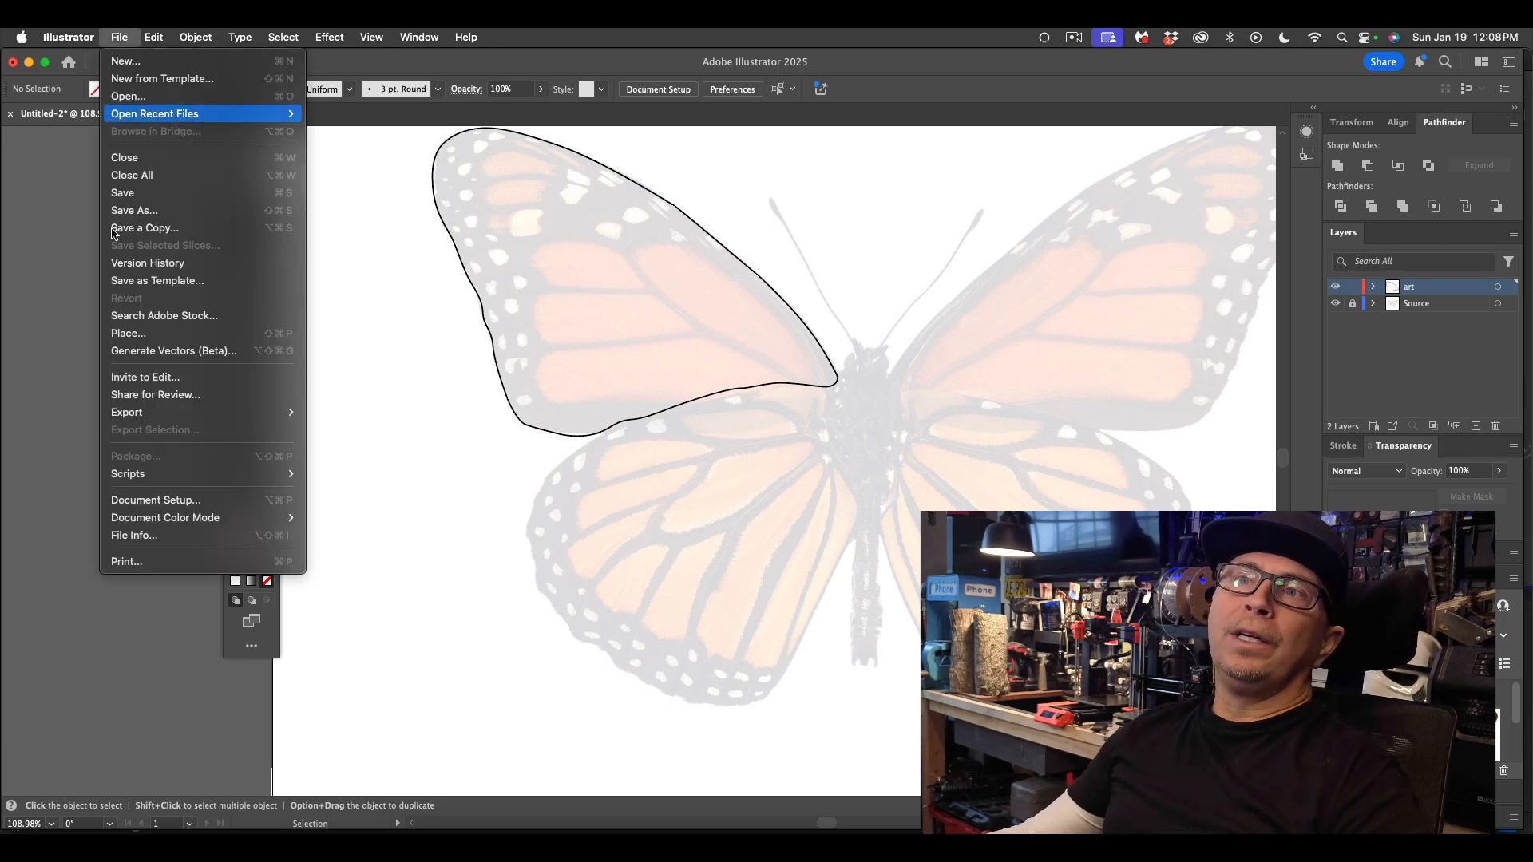
{"action": "left_click", "coordinate": [131, 211]}
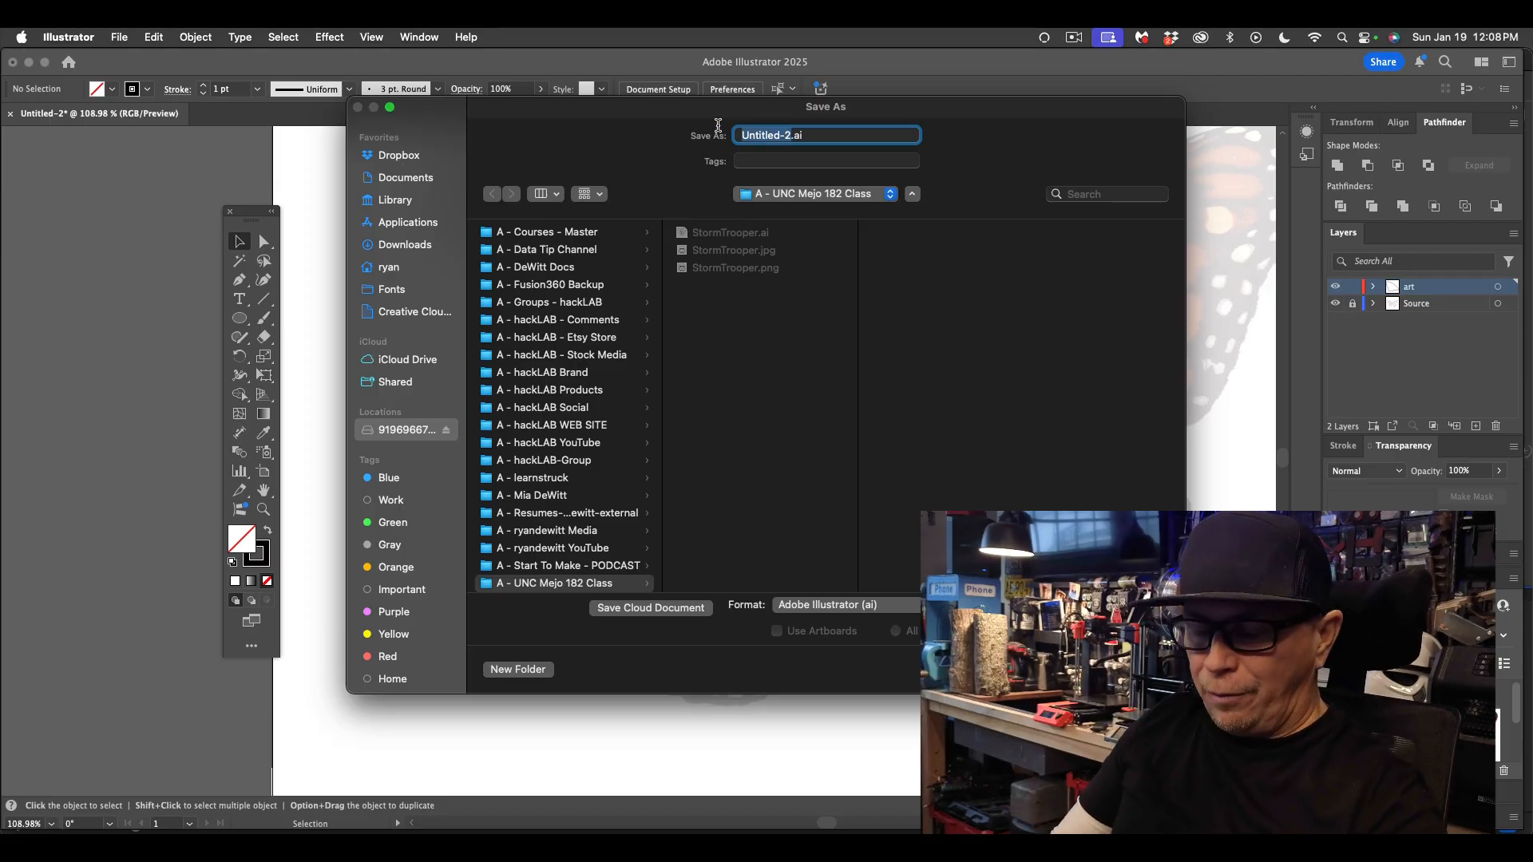
{"action": "type", "text": "Monarch"}
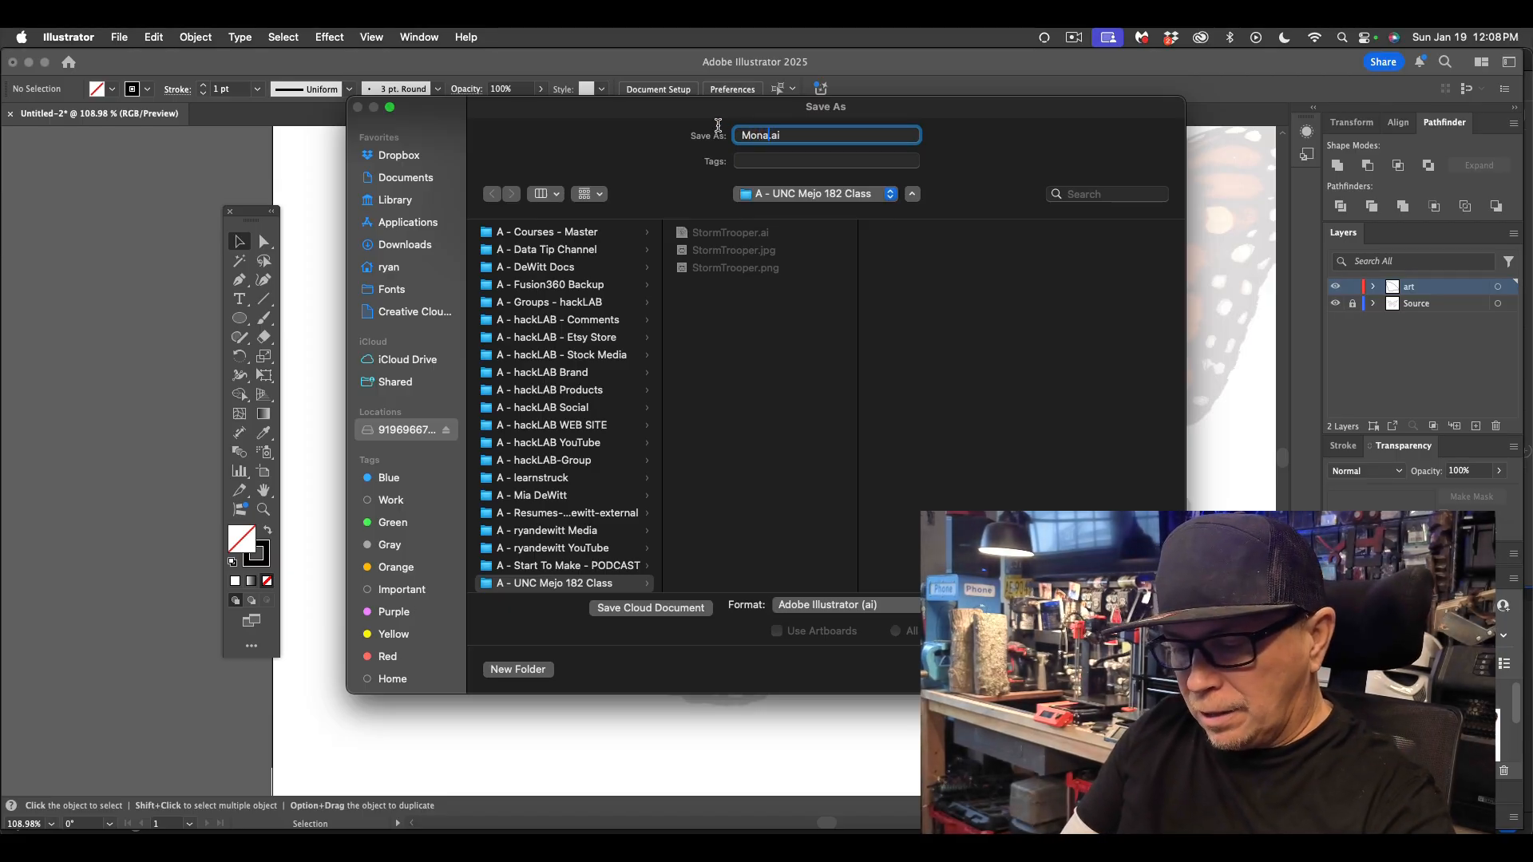
{"action": "type", "text": "-Coaster"}
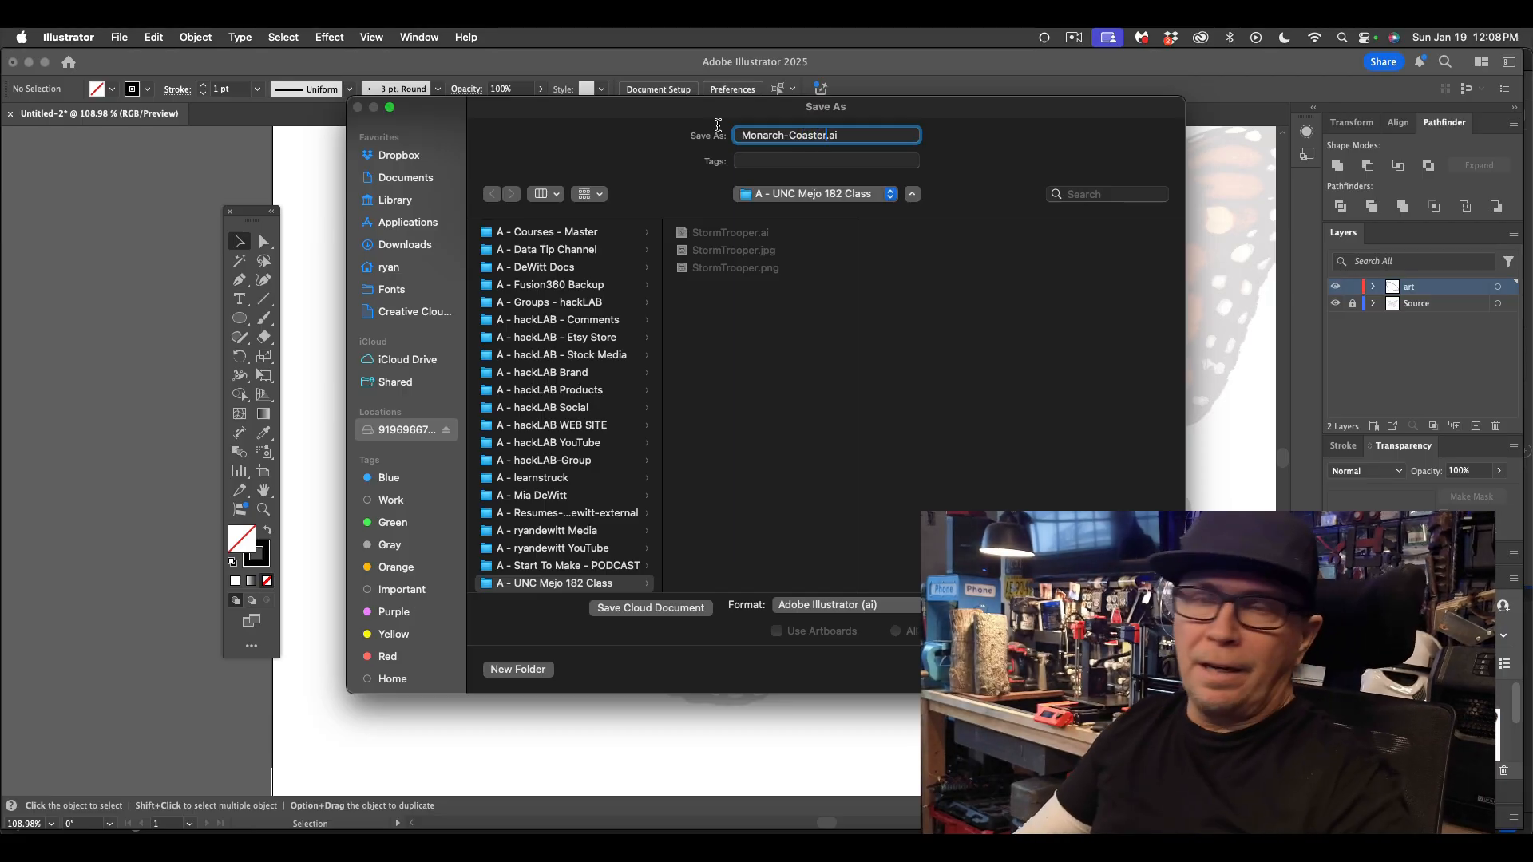
{"action": "key", "text": "Return"}
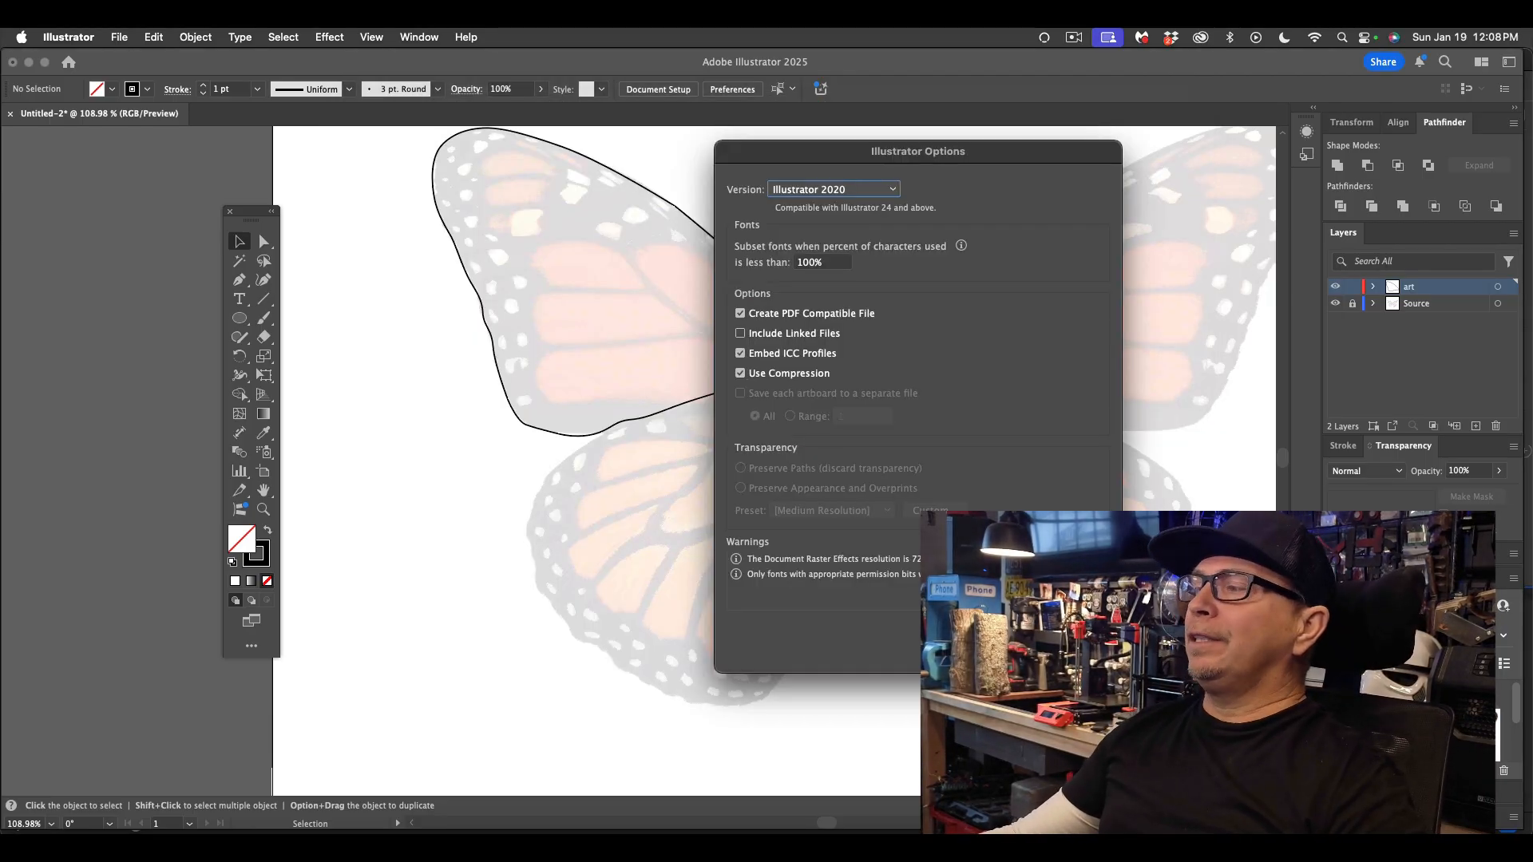
{"action": "key", "text": "Return"}
{"action": "scroll", "coordinate": [756, 394], "scroll_direction": "down", "scroll_amount": 2}
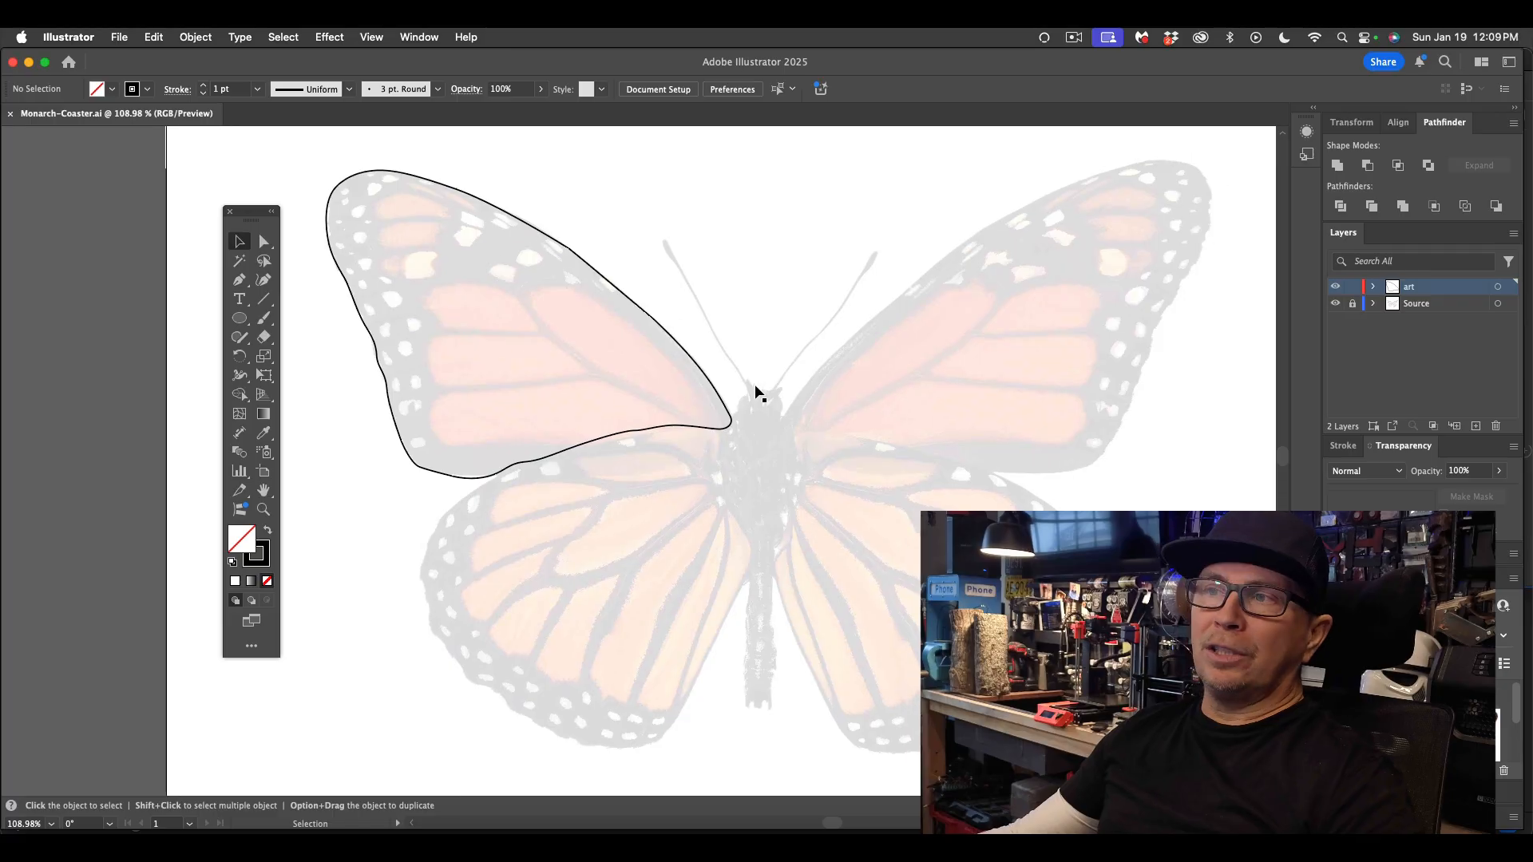
{"action": "scroll", "coordinate": [751, 391], "scroll_direction": "down", "scroll_amount": 2}
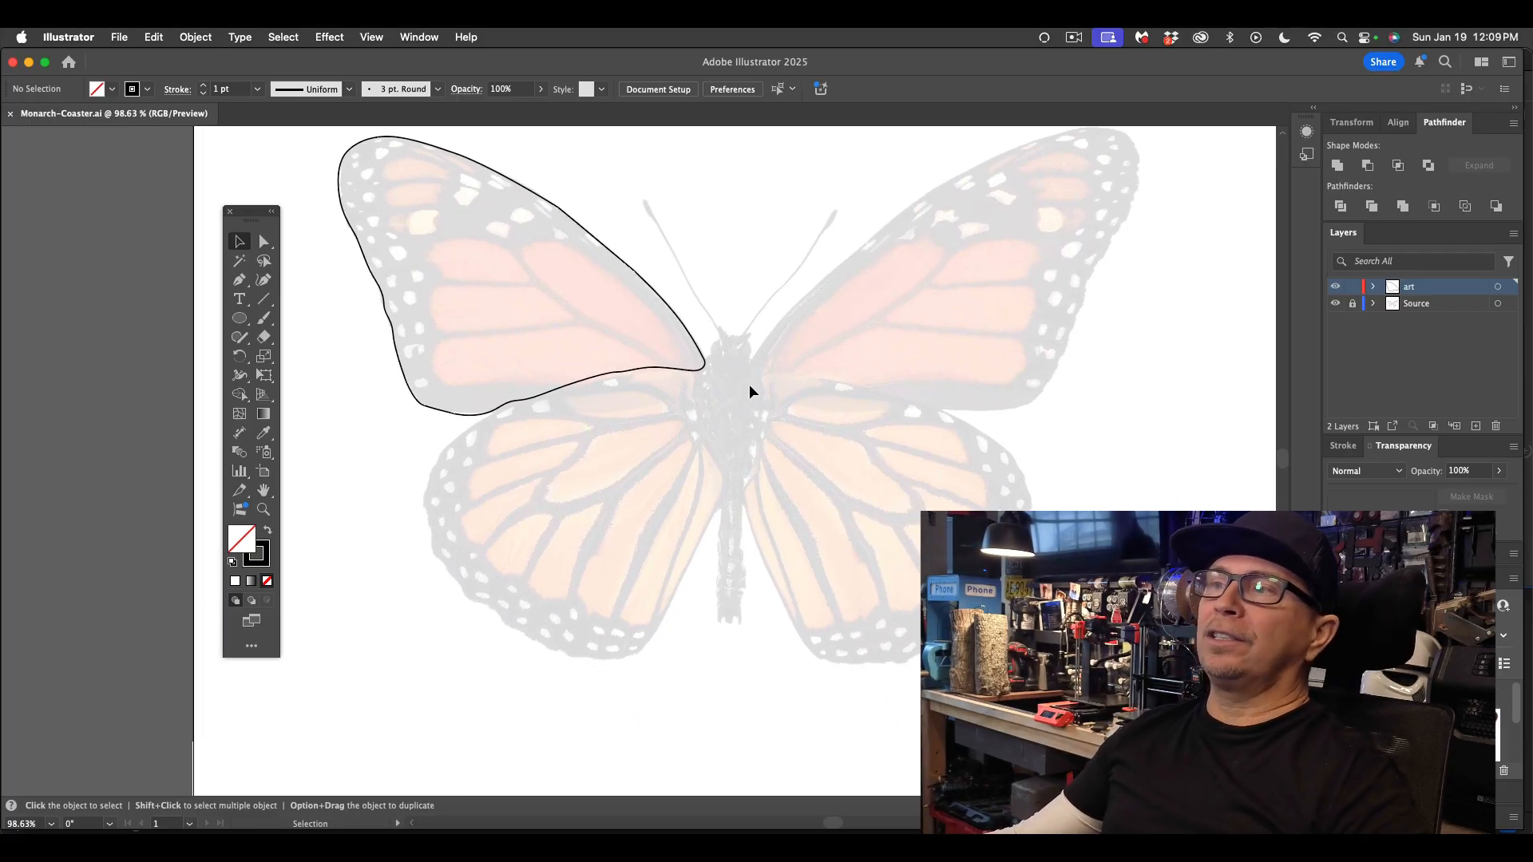
{"action": "left_click", "coordinate": [235, 283]}
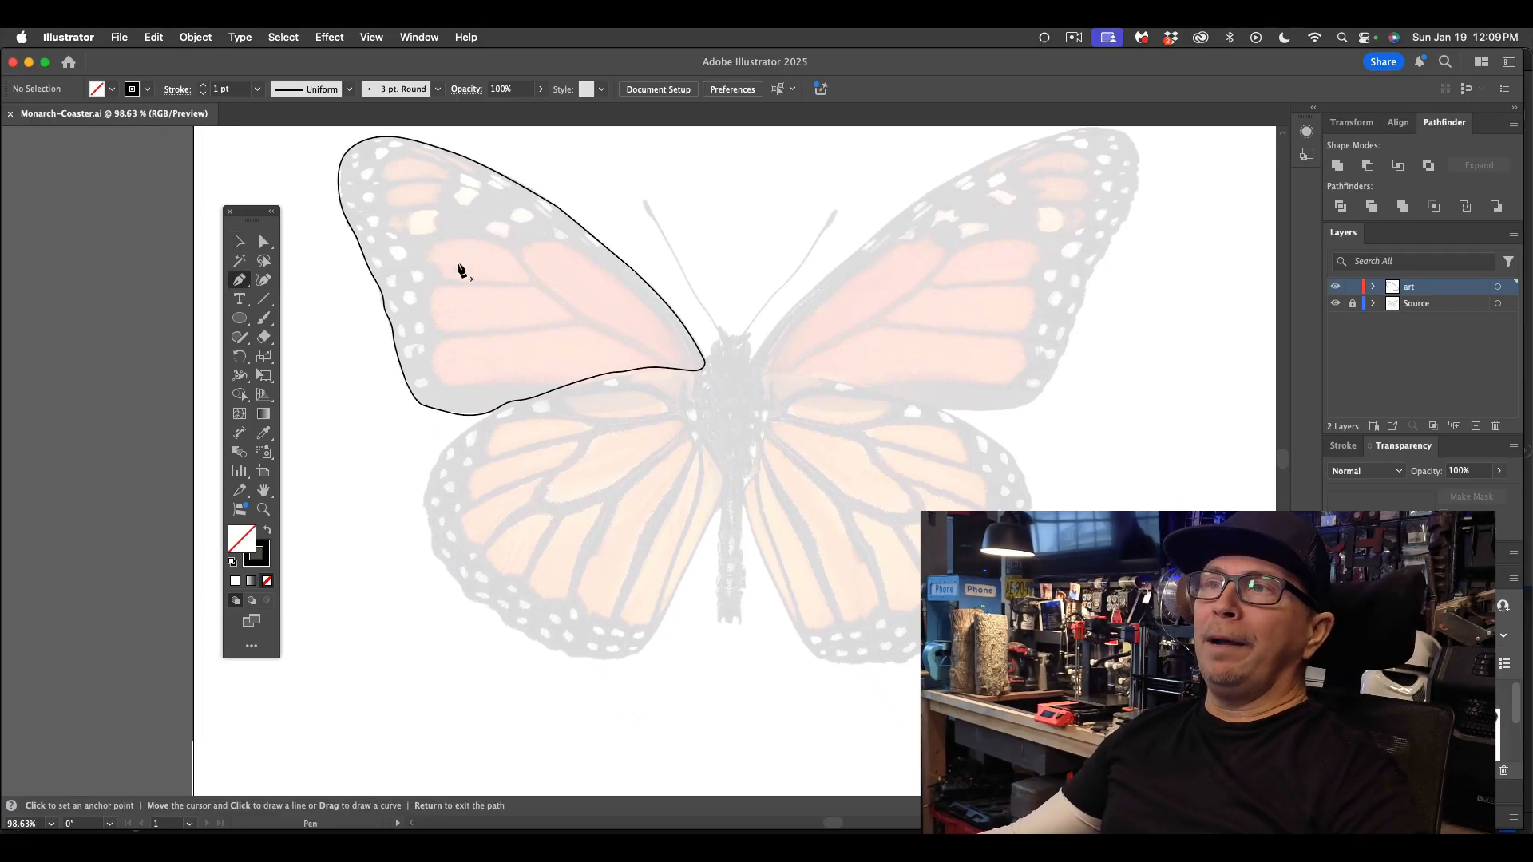
{"action": "left_click", "coordinate": [238, 243]}
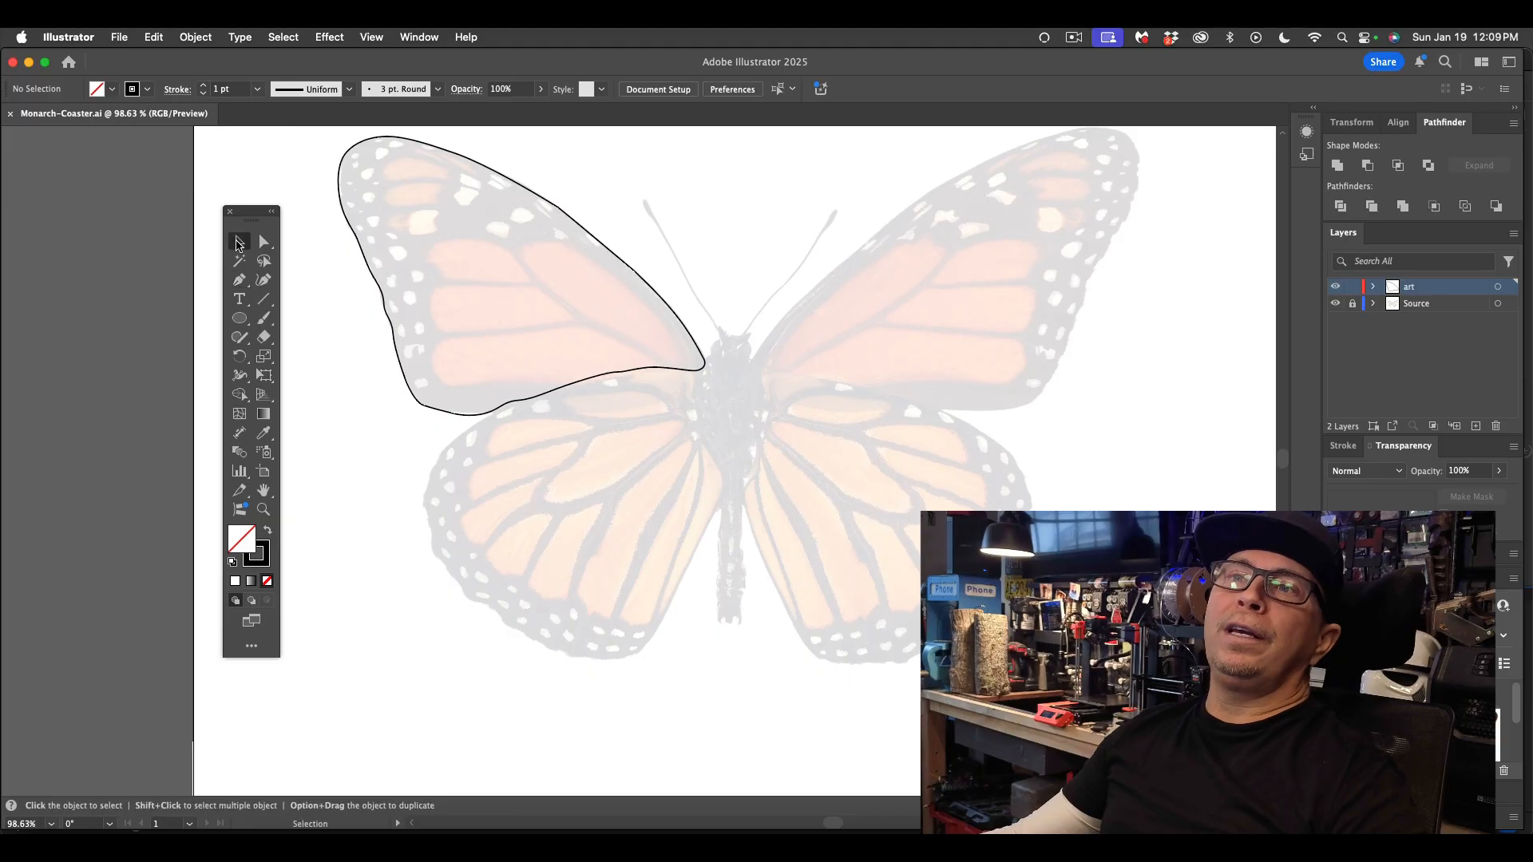
{"action": "mouse_move", "coordinate": [481, 165]}
{"action": "left_mouse_down"}
{"action": "mouse_move", "coordinate": [478, 135]}
{"action": "mouse_move", "coordinate": [477, 164]}
{"action": "left_mouse_up"}
- Start a new Pen path at the lower-left wing's upper inner corner and curve it down beside the thorax
{"action": "left_click", "coordinate": [239, 280]}
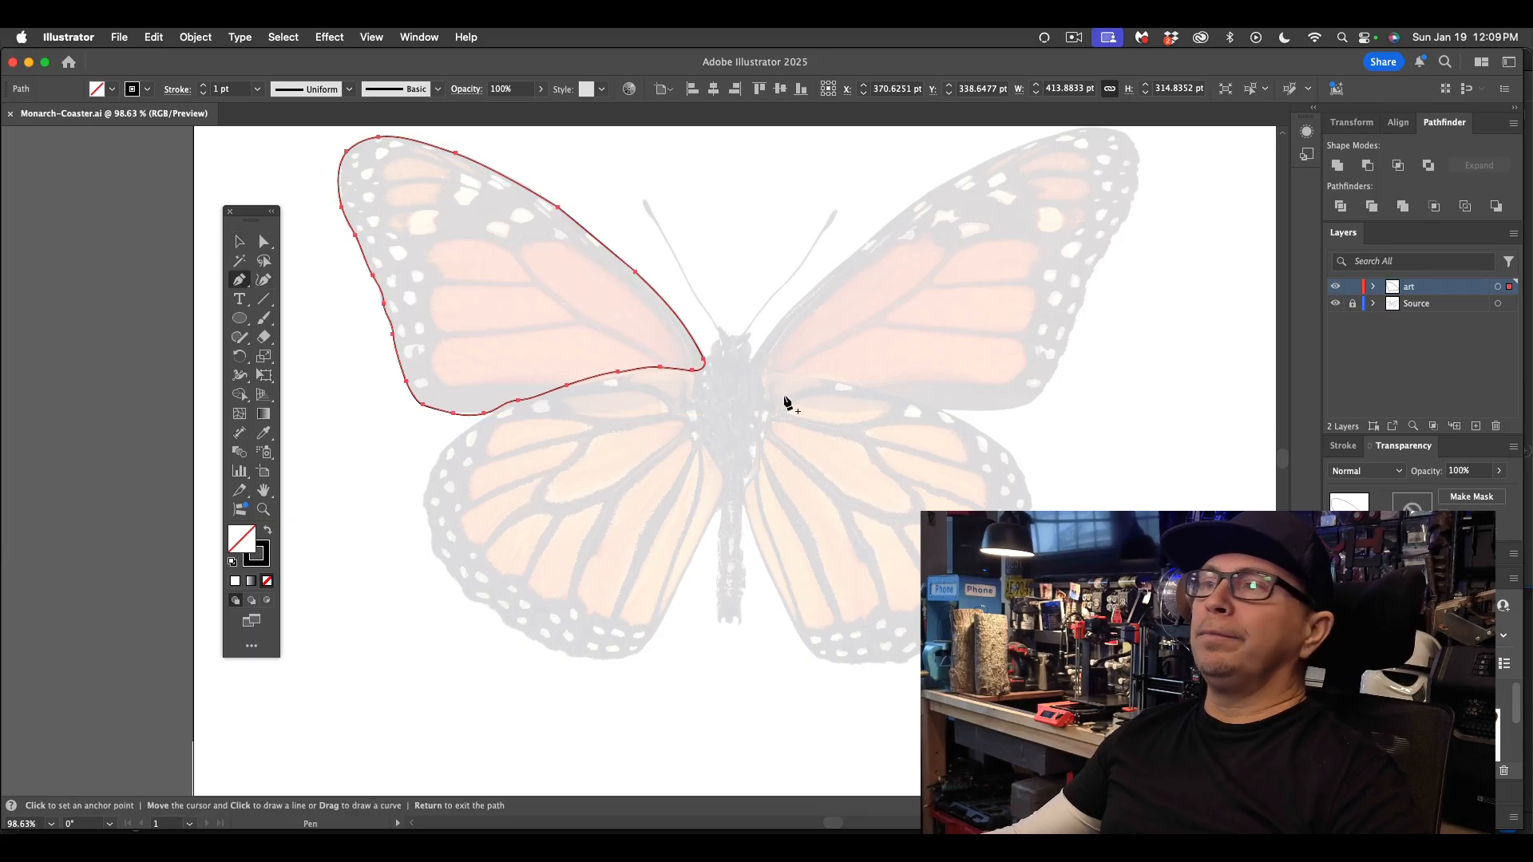
{"action": "left_click", "coordinate": [694, 384]}
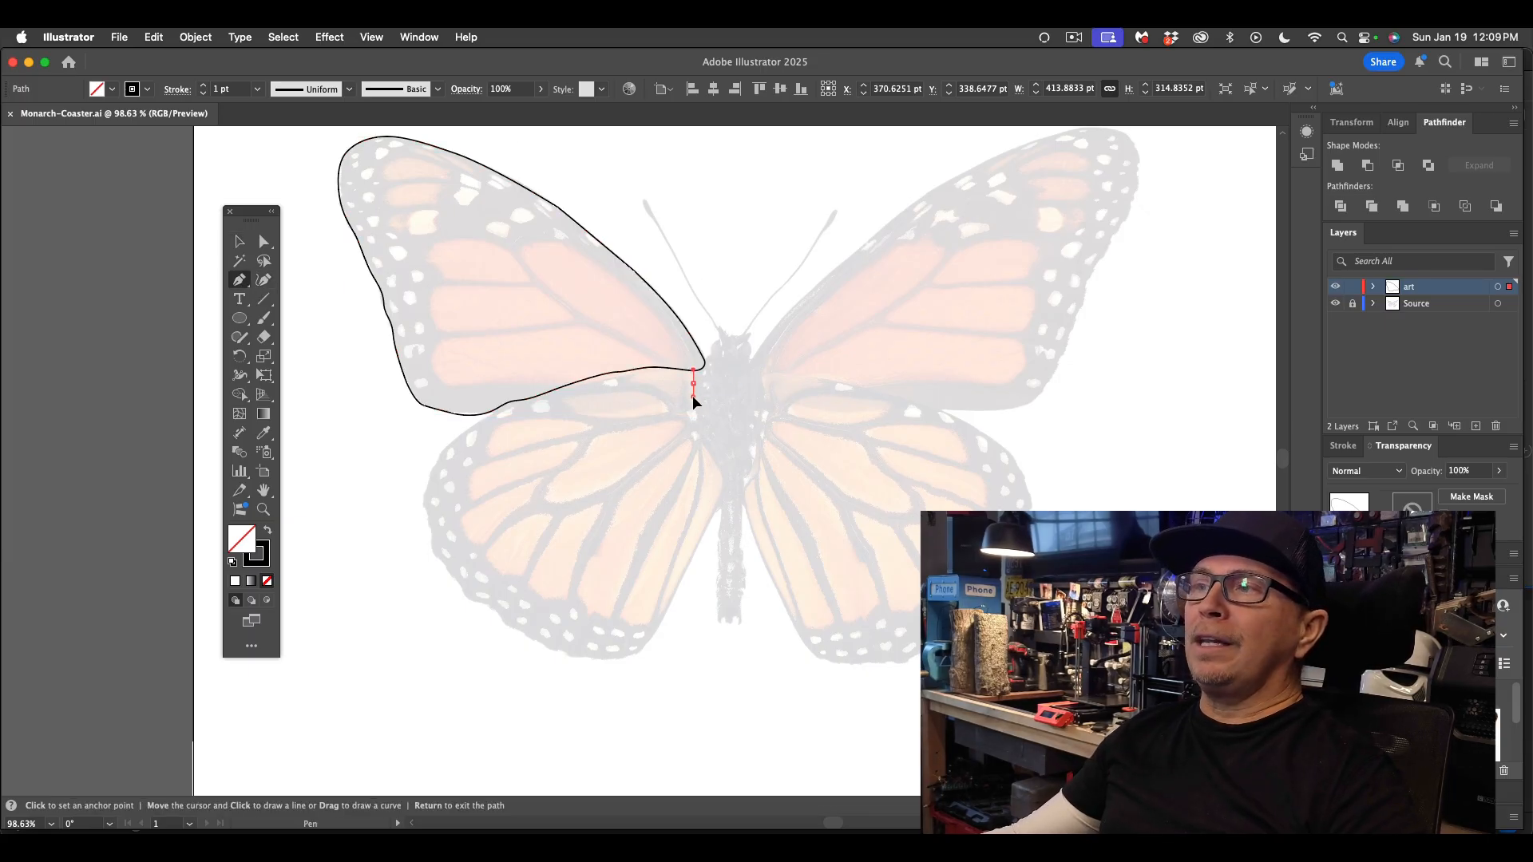
{"action": "left_click", "coordinate": [689, 406]}
{"action": "left_click", "coordinate": [693, 424]}
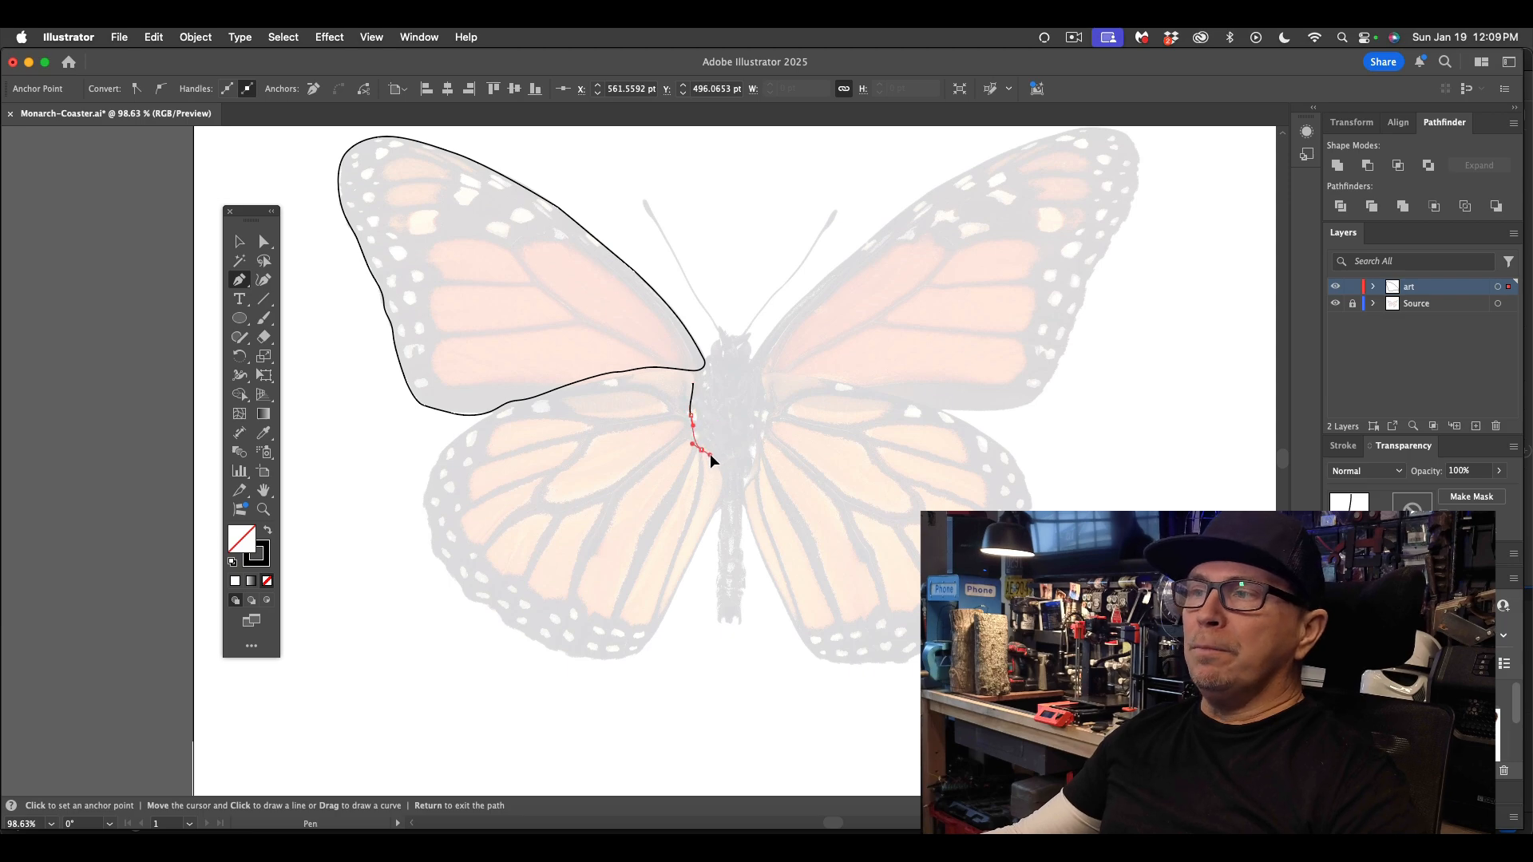
- Extend the lower-left wing path with curved anchors down its inner edge, past the body, to the bottom inner corner
{"action": "left_click", "coordinate": [721, 483]}
{"action": "left_click", "coordinate": [707, 522]}
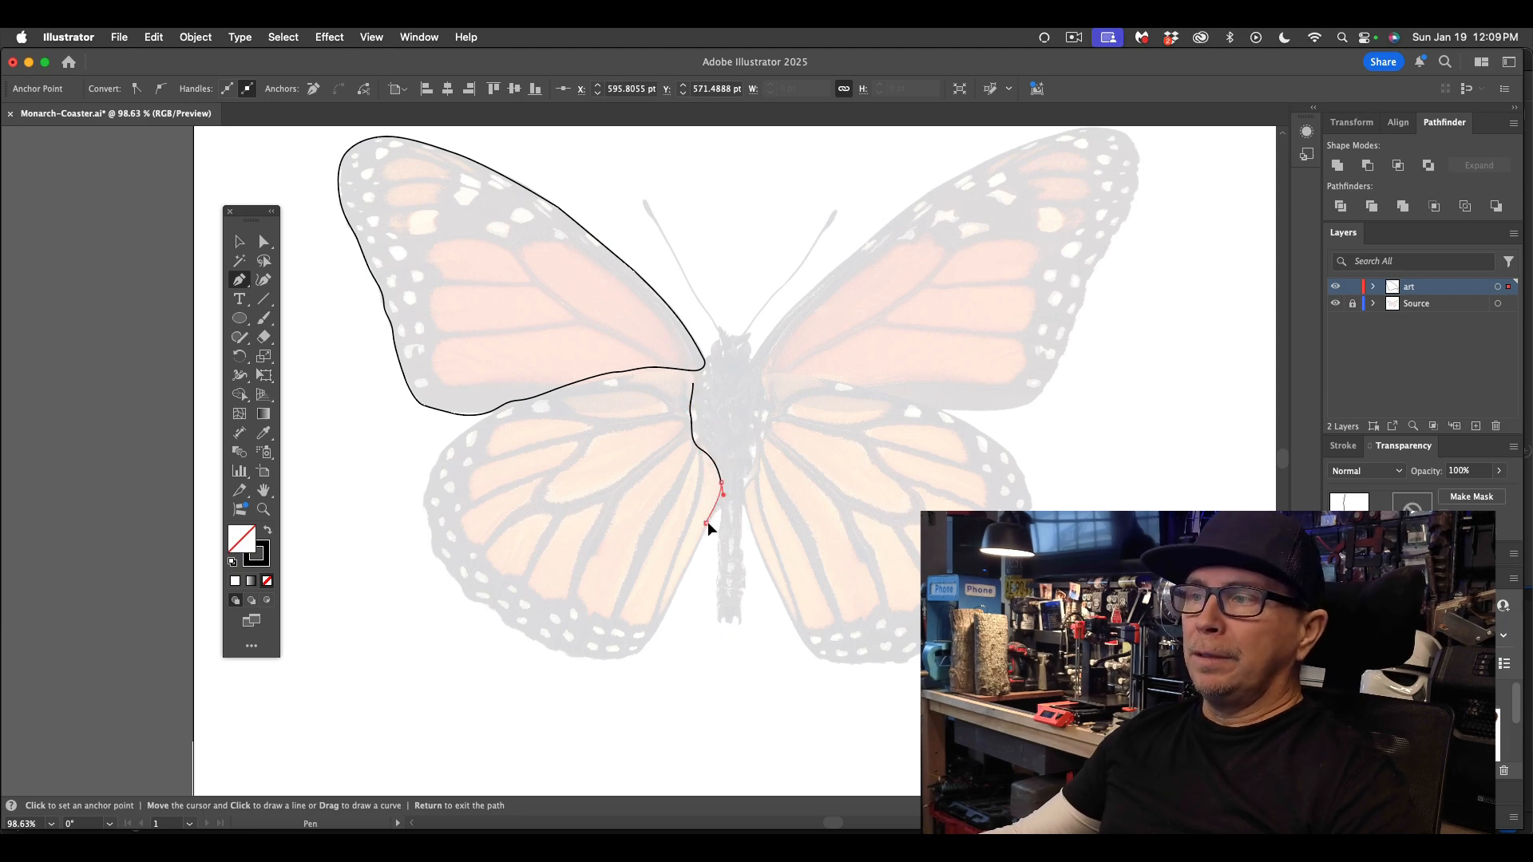
{"action": "left_click", "coordinate": [702, 535]}
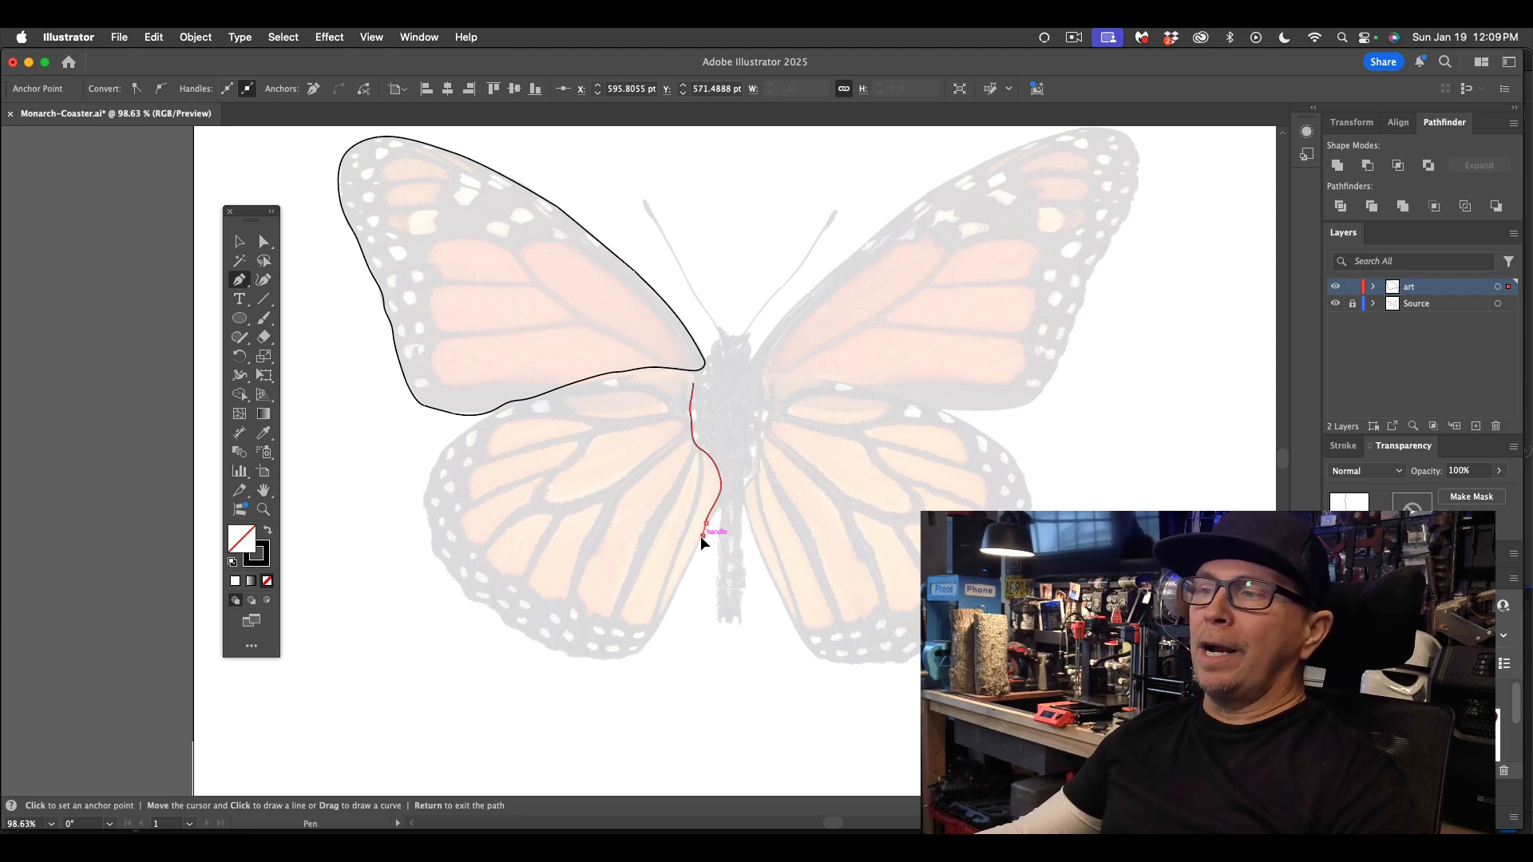
{"action": "left_click", "coordinate": [664, 616]}
{"action": "left_click", "coordinate": [657, 631]}
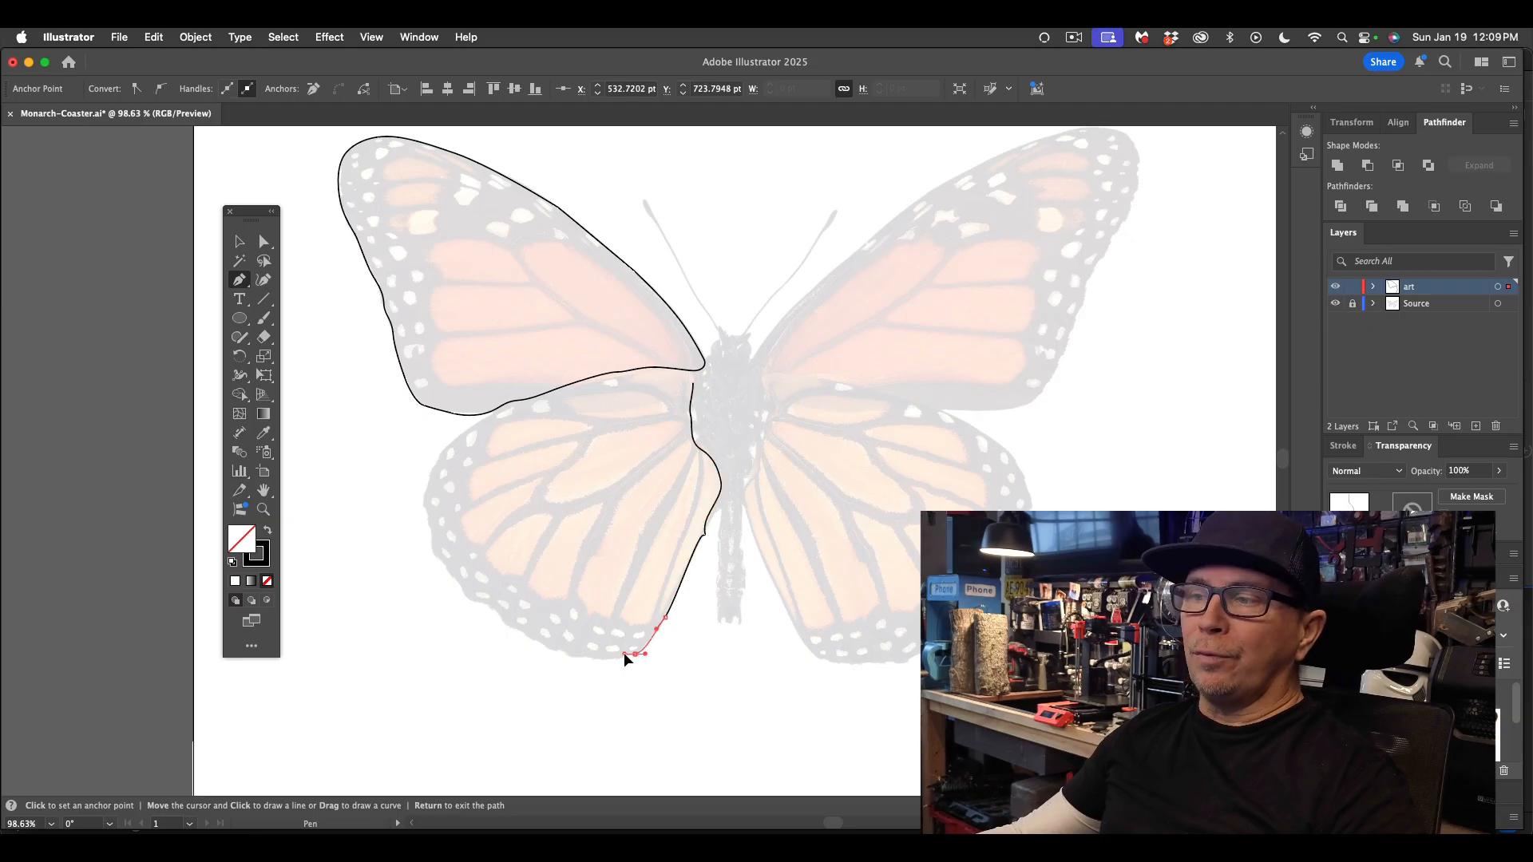
- Trace the lower-left wing's bottom, outer and upper edges back to the upper inner corner, close the outline, and deselect it
{"action": "left_click_drag", "start_coordinate": [602, 661], "coordinate": [704, 406]}
{"action": "key", "text": "super+z"}
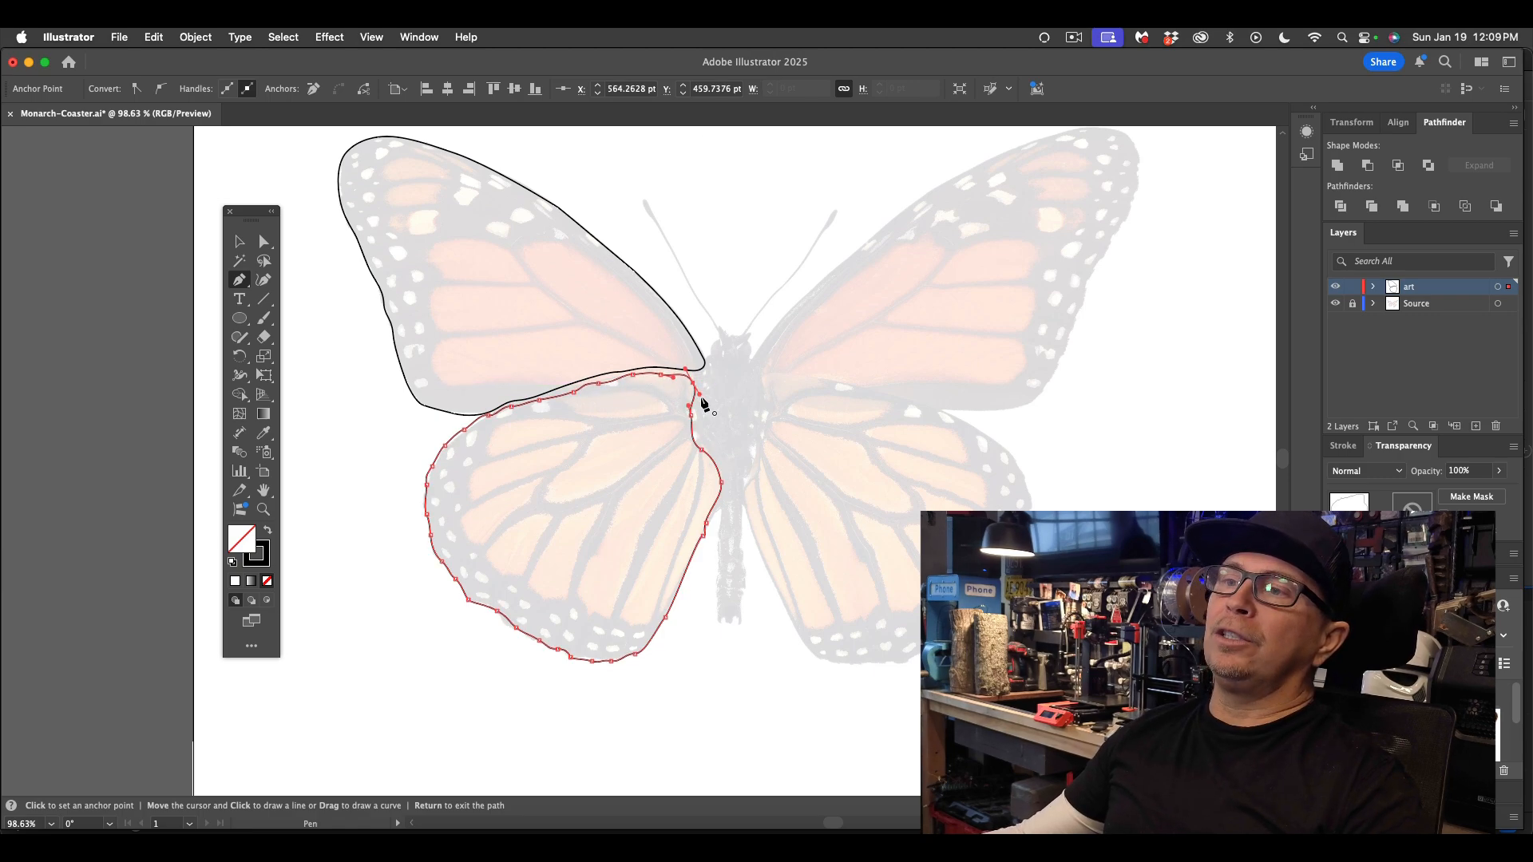
{"action": "left_click", "coordinate": [243, 243]}
{"action": "left_click", "coordinate": [334, 289]}
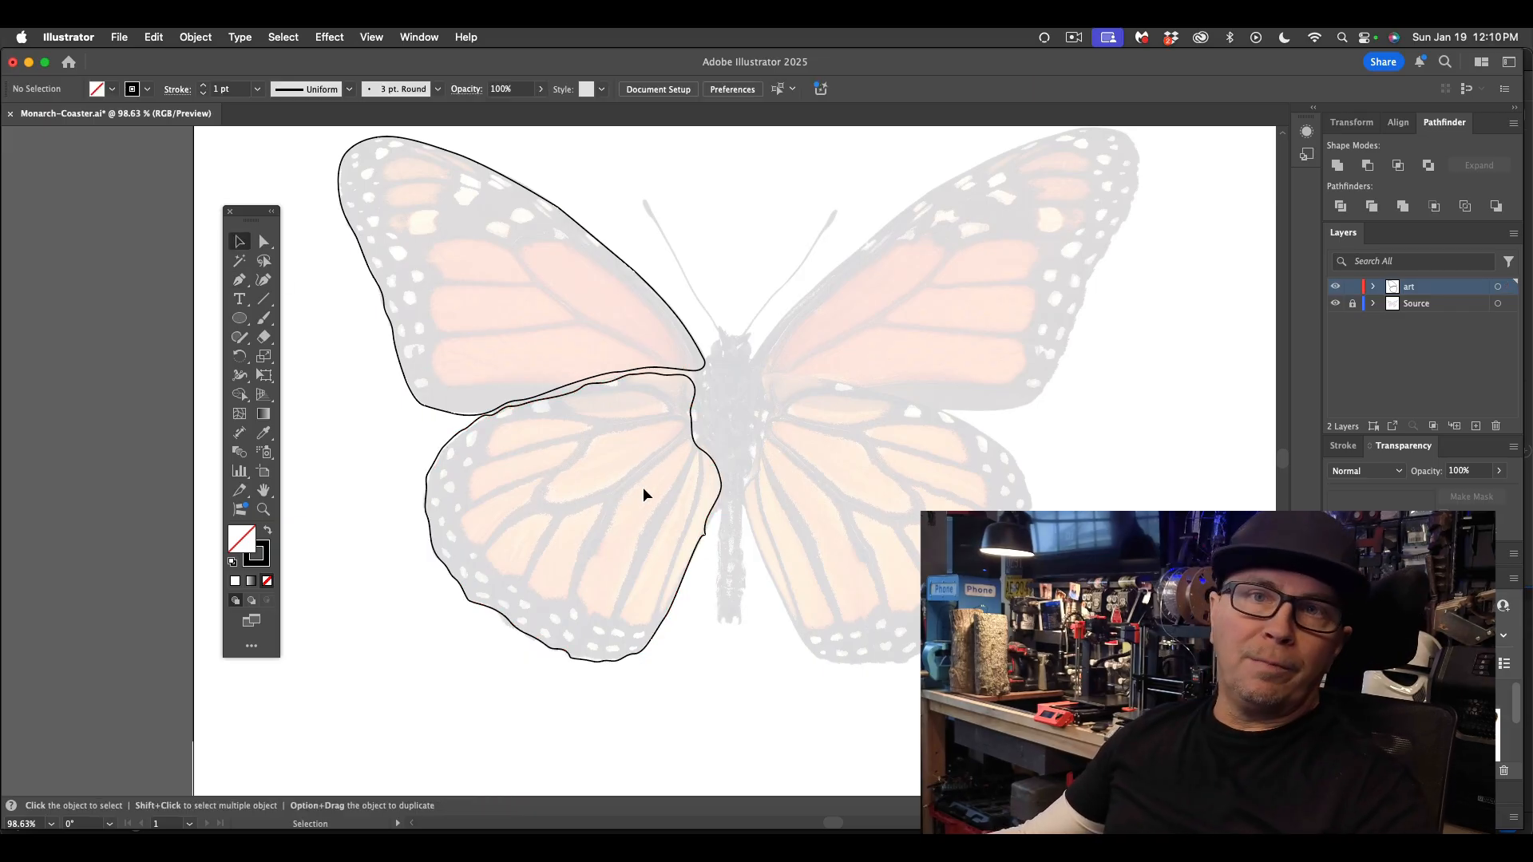
- Start a Pen path at the left antenna's base on the head, trace up its inner side, and curve around the tip
{"action": "left_click", "coordinate": [240, 280]}
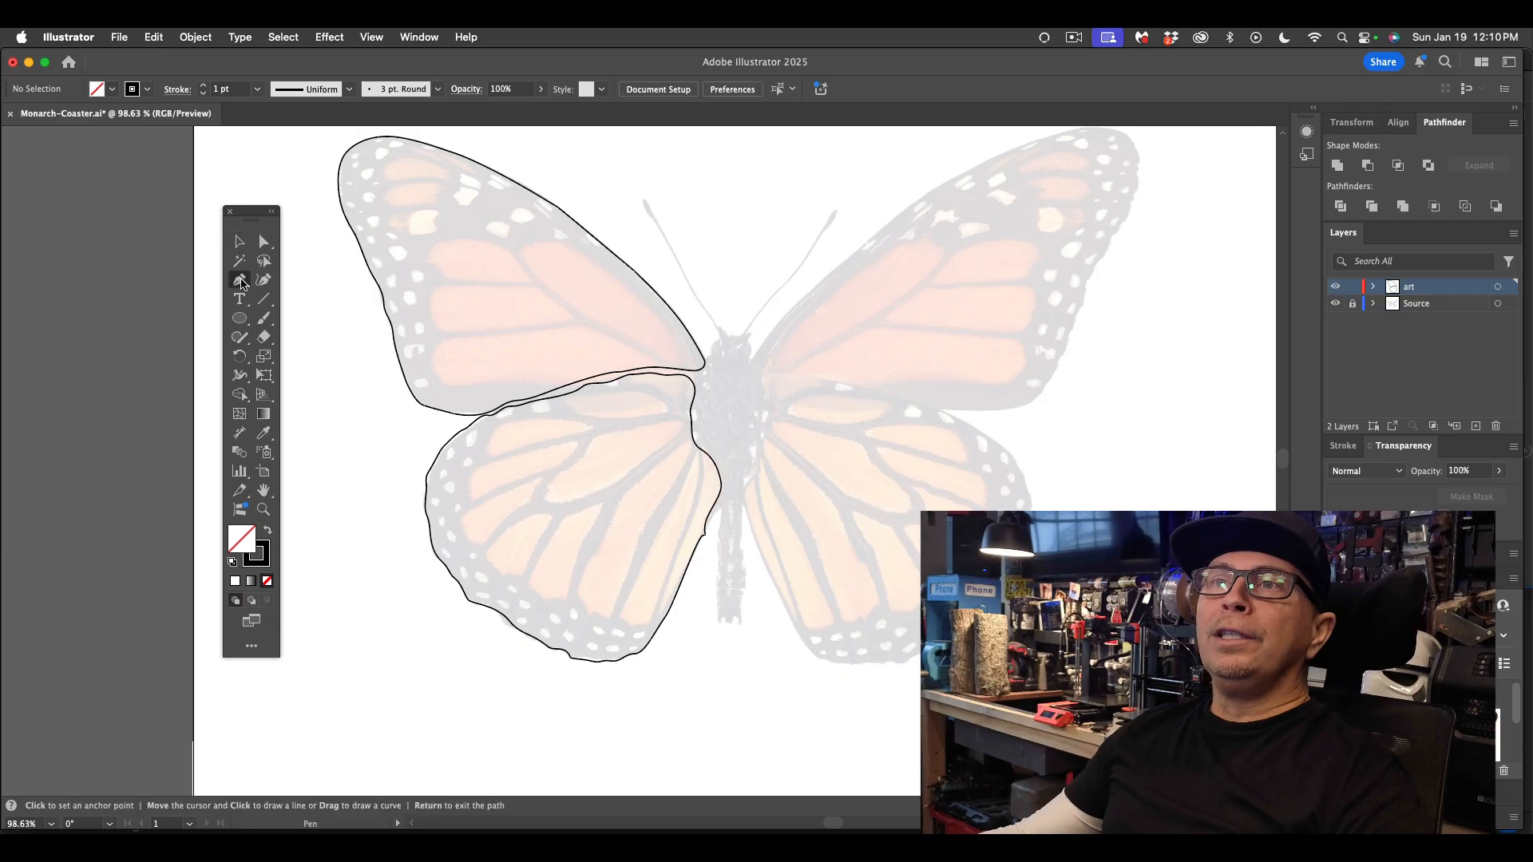
{"action": "left_click", "coordinate": [727, 337]}
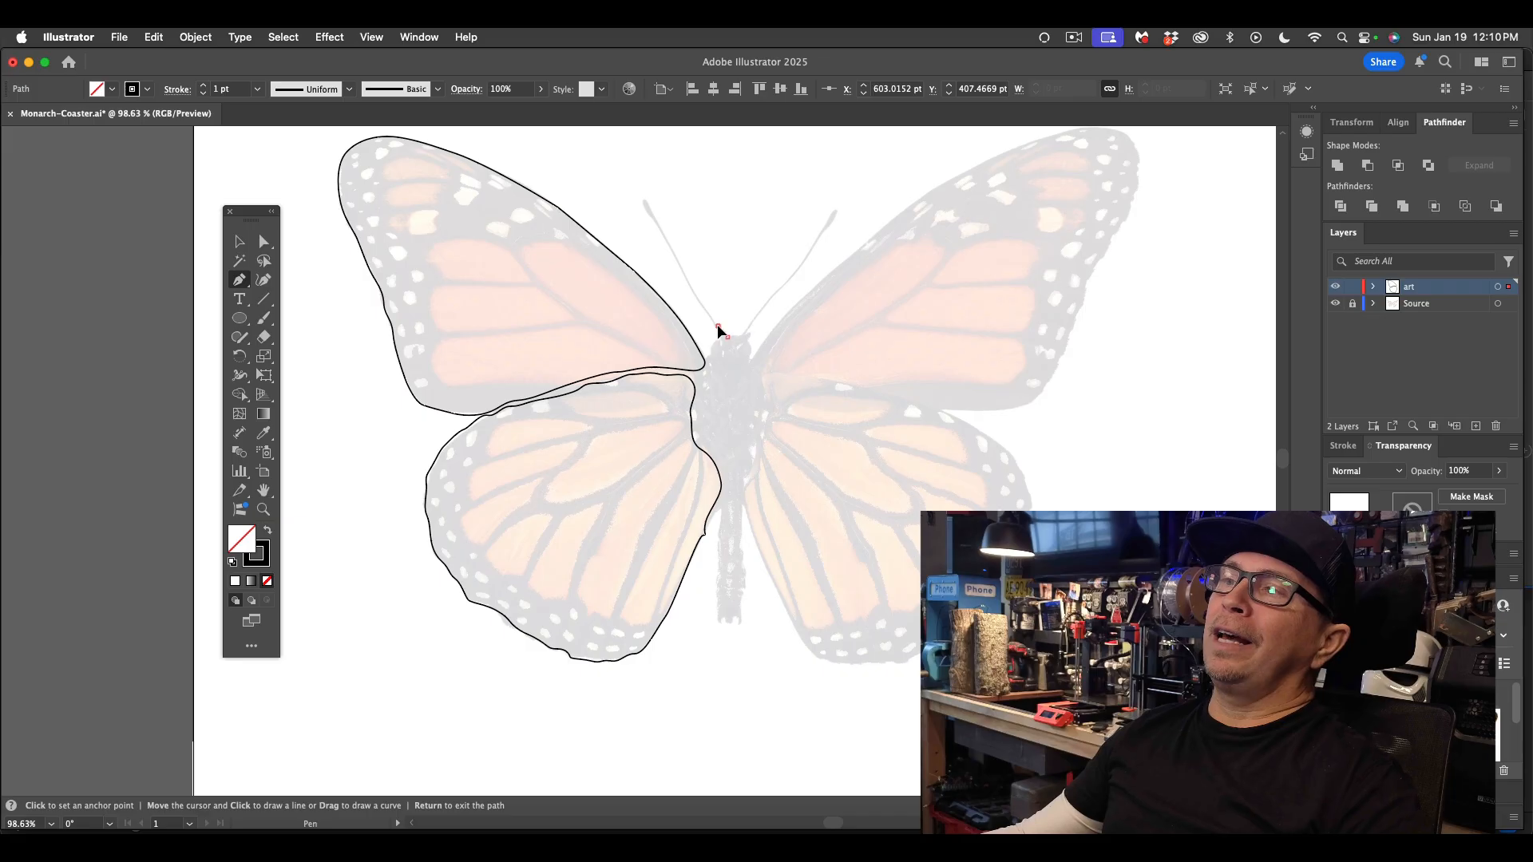
{"action": "left_click", "coordinate": [702, 315]}
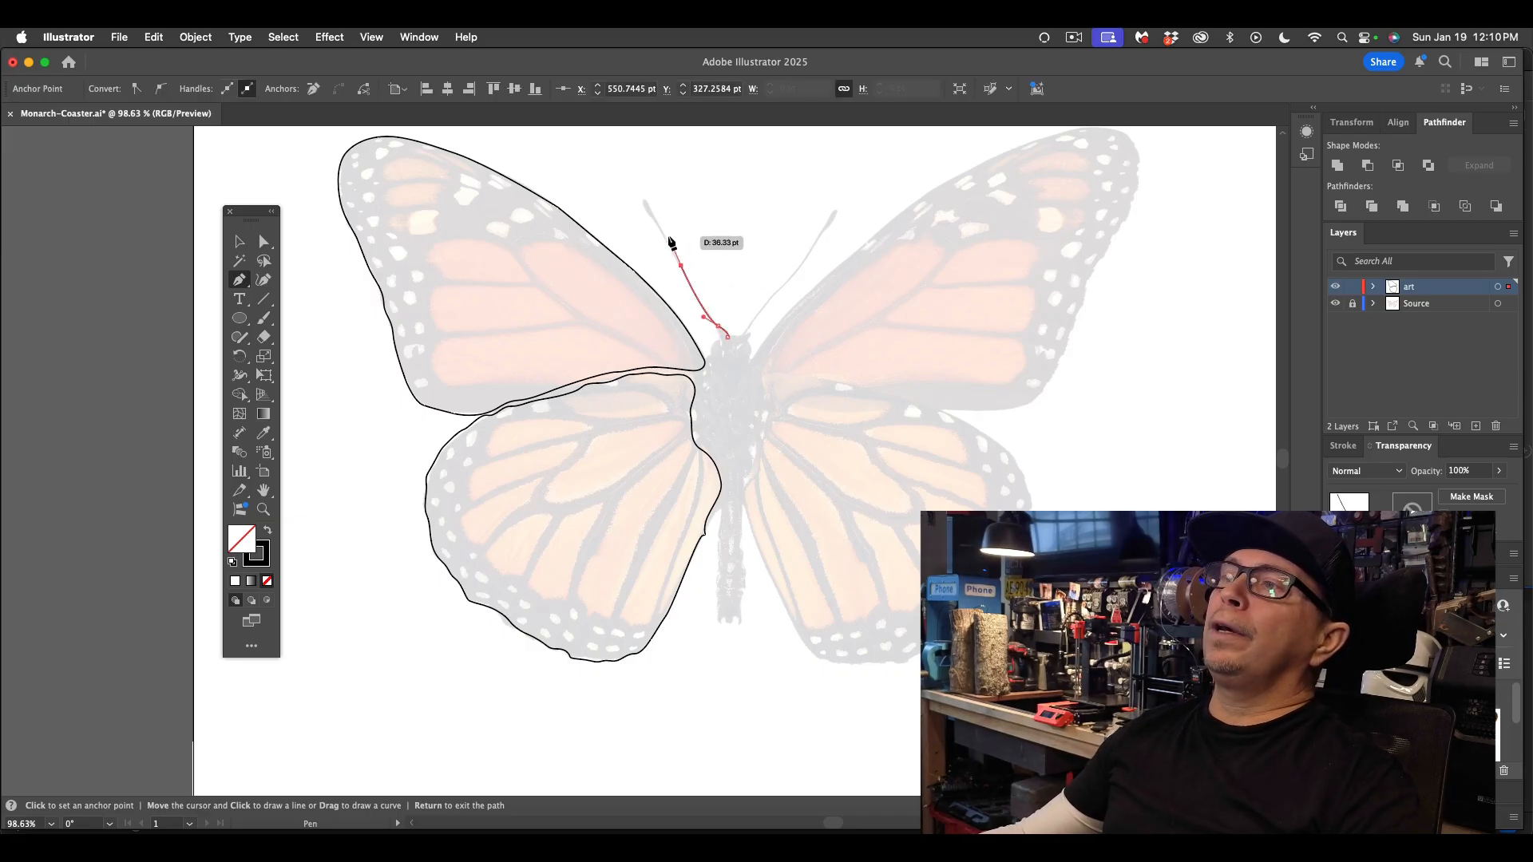
{"action": "mouse_move", "coordinate": [663, 233]}
{"action": "left_mouse_down"}
{"action": "mouse_move", "coordinate": [638, 194]}
{"action": "mouse_move", "coordinate": [661, 240]}
{"action": "left_mouse_up"}
{"action": "key", "text": "super+z"}
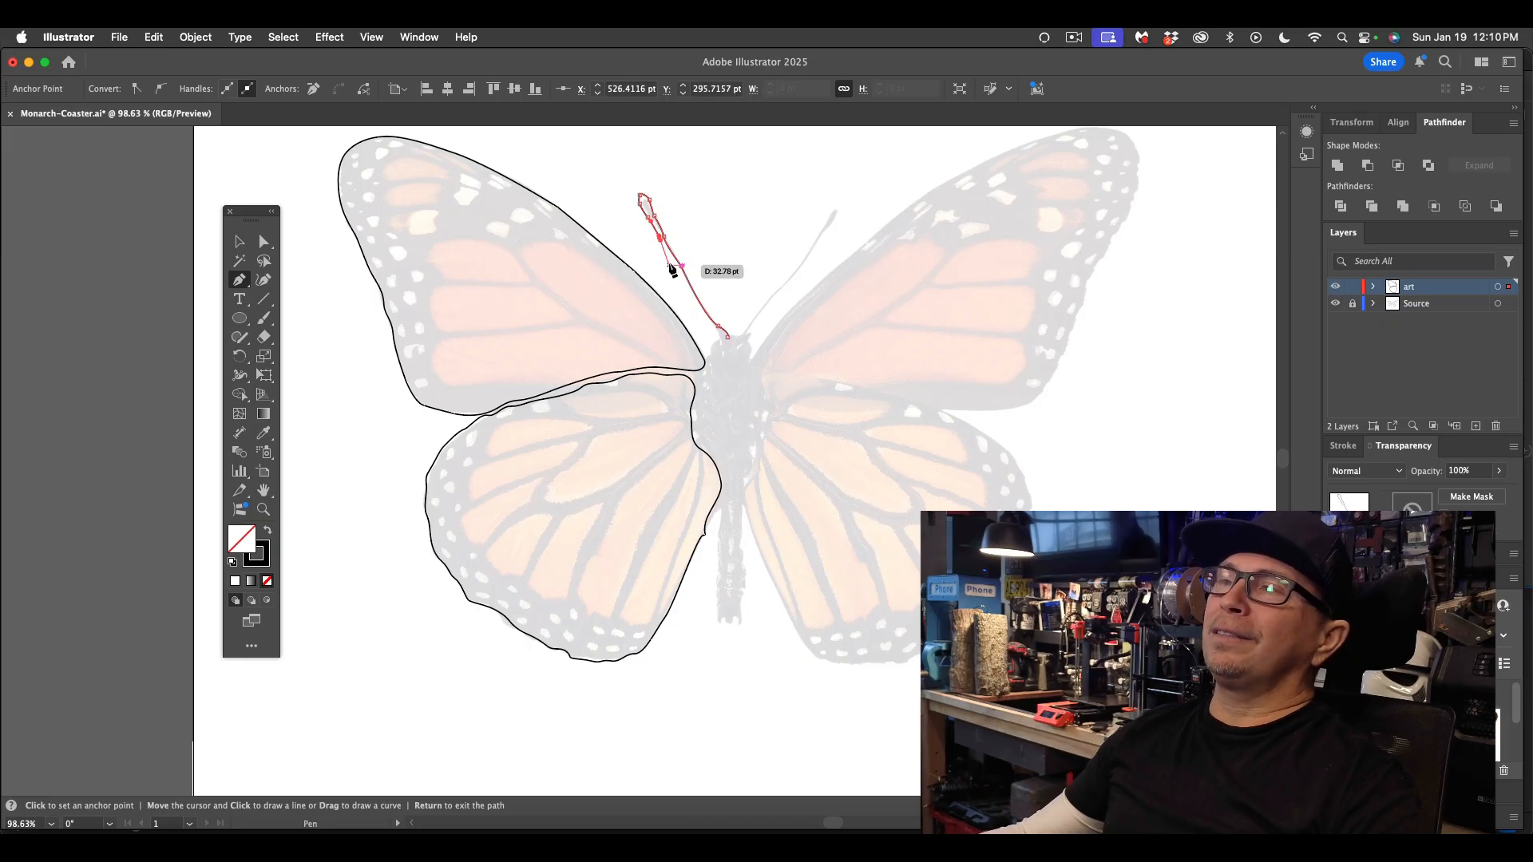
- Continue the antenna path down the outer side of the left antenna with closely spaced curved anchors, to below the middle
{"action": "left_click", "coordinate": [676, 266]}
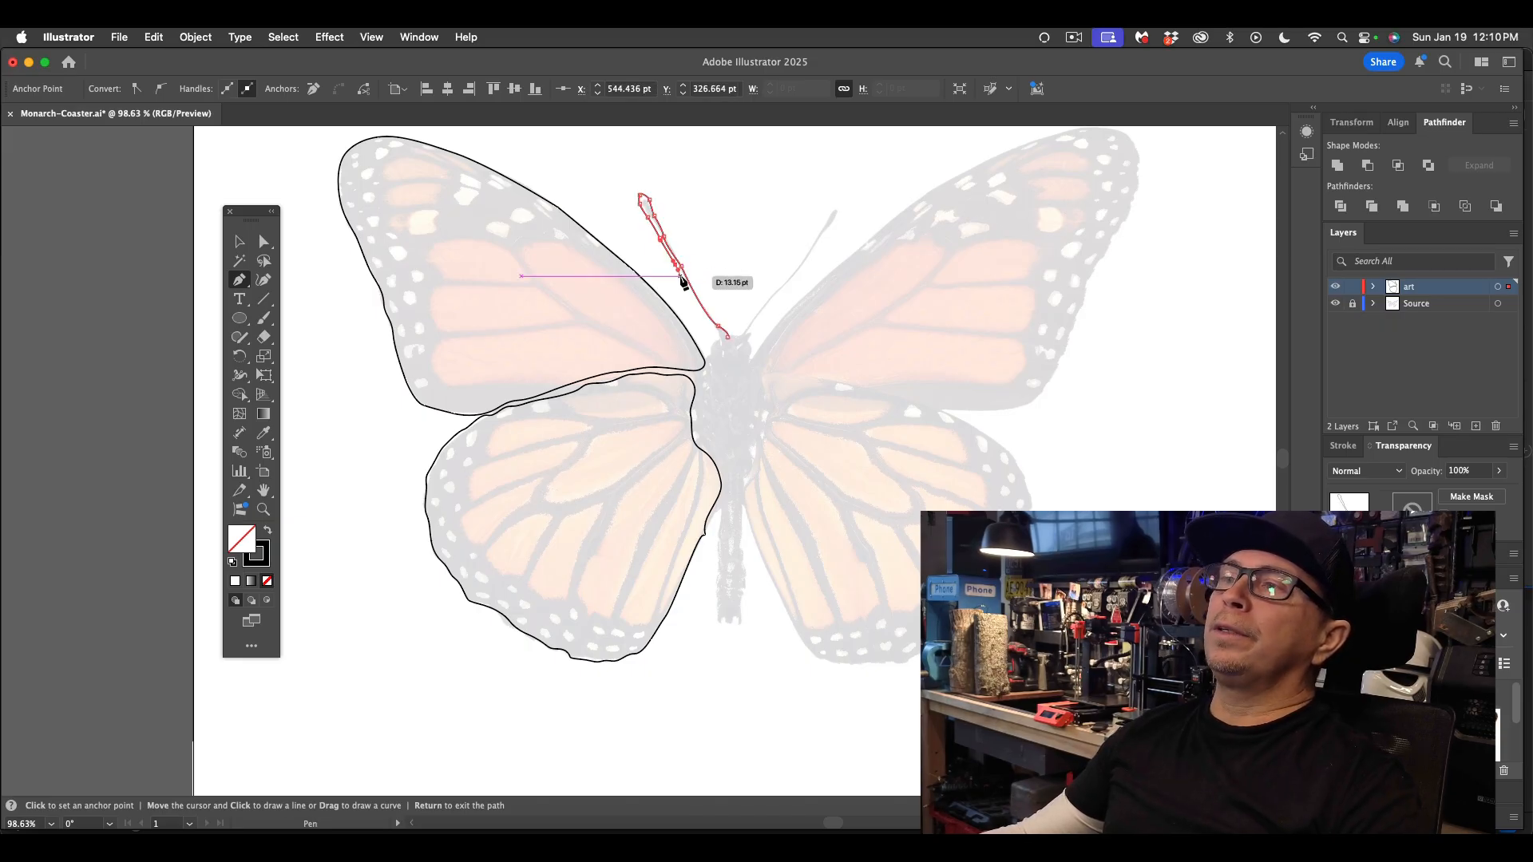
{"action": "left_click", "coordinate": [685, 283]}
{"action": "scroll", "coordinate": [687, 285], "scroll_direction": "up", "scroll_amount": 5}
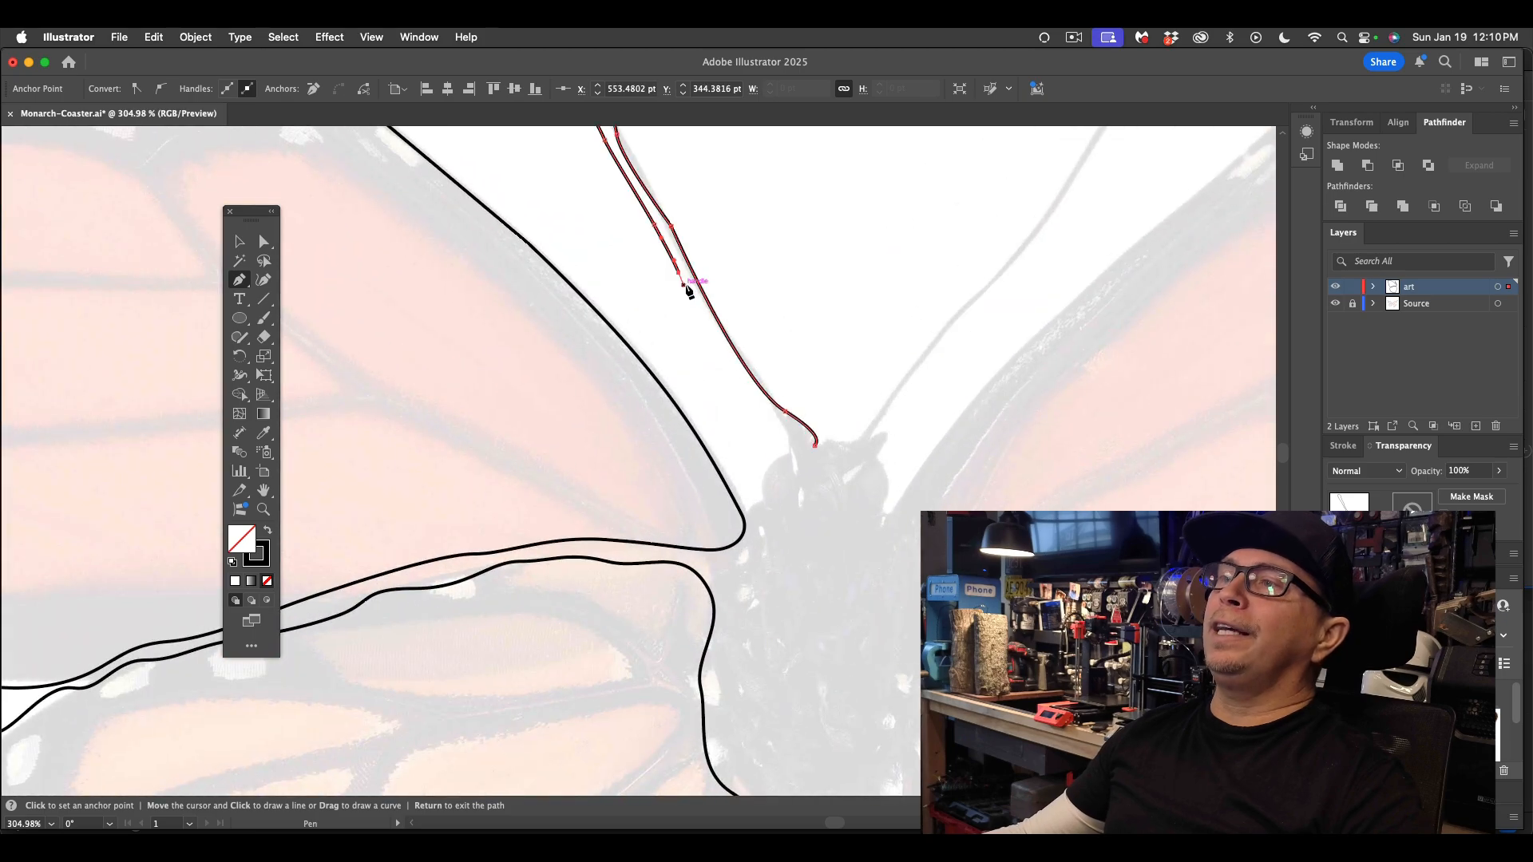
{"action": "left_click", "coordinate": [697, 301]}
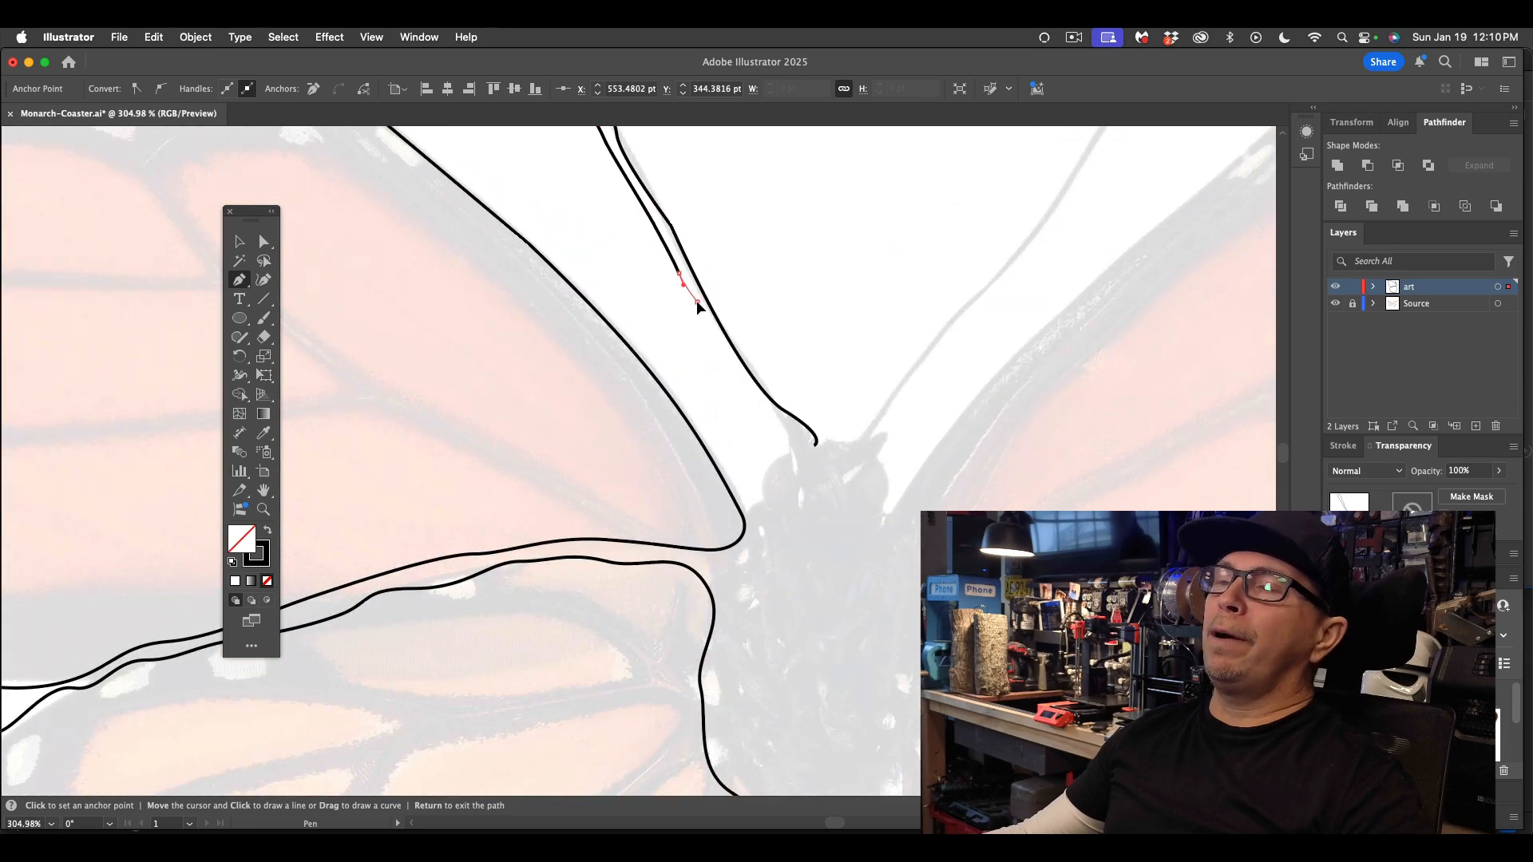
{"action": "left_click", "coordinate": [715, 338]}
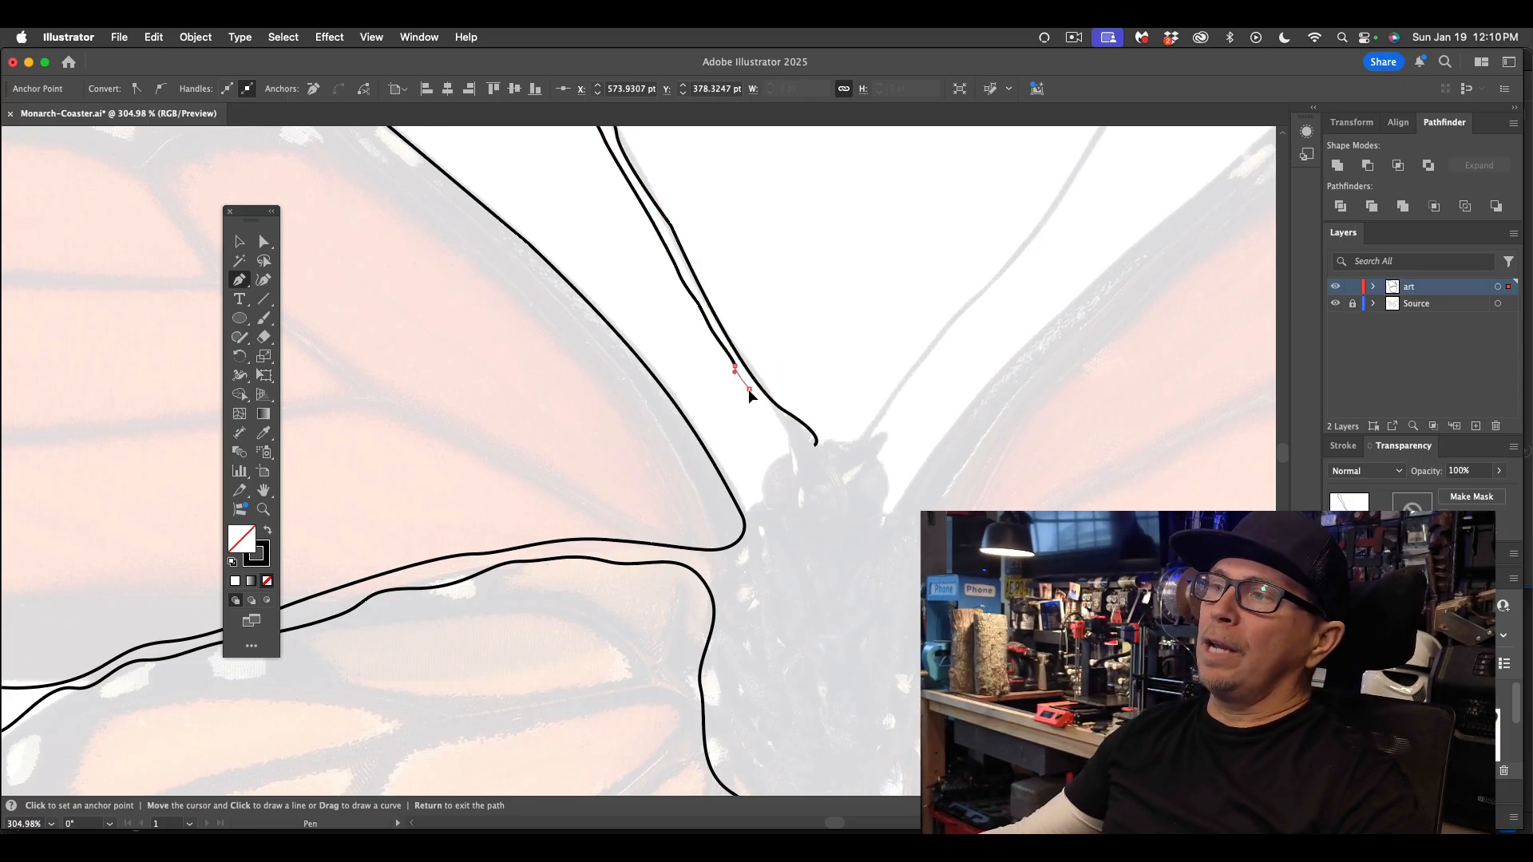
- Trace the rest of the left antenna's outer side onto the head, curve around the base, and close the outline at its starting anchor
{"action": "left_click", "coordinate": [771, 421]}
{"action": "left_click", "coordinate": [773, 429]}
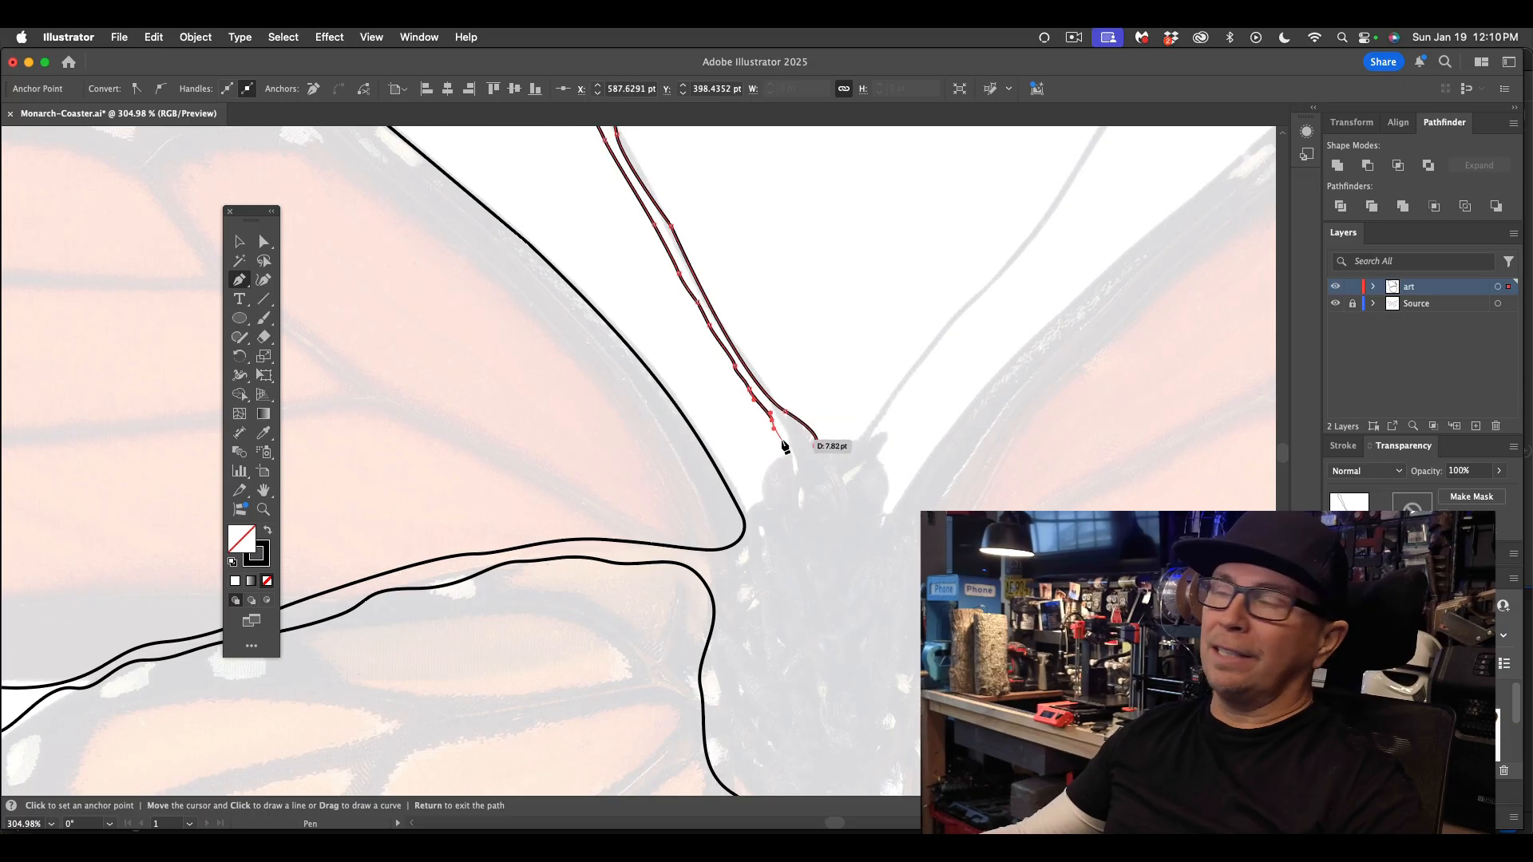
{"action": "left_click", "coordinate": [787, 455]}
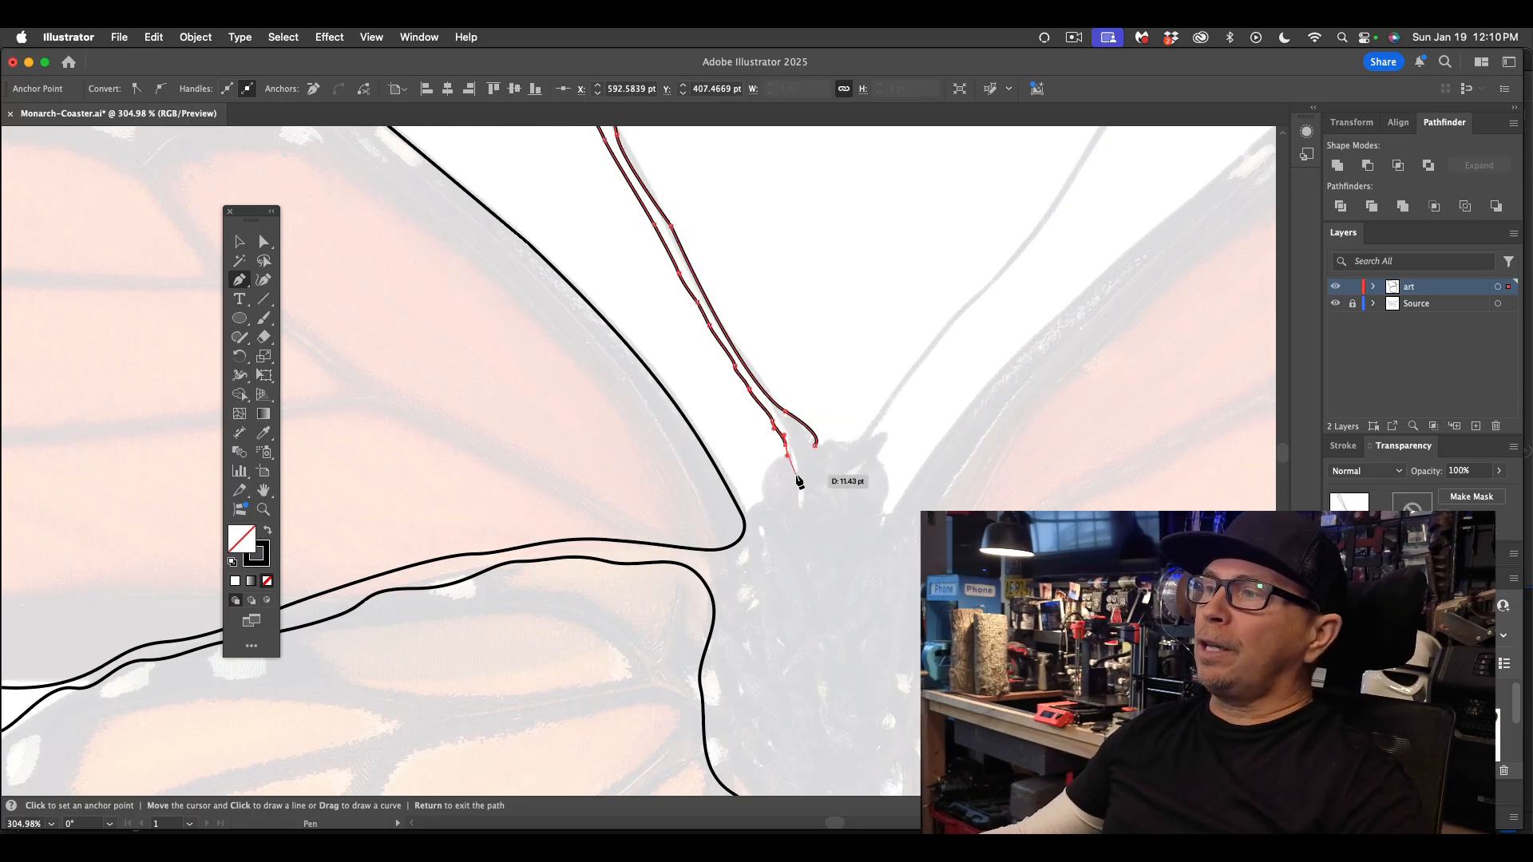
{"action": "left_click_drag", "start_coordinate": [801, 489], "coordinate": [810, 430]}
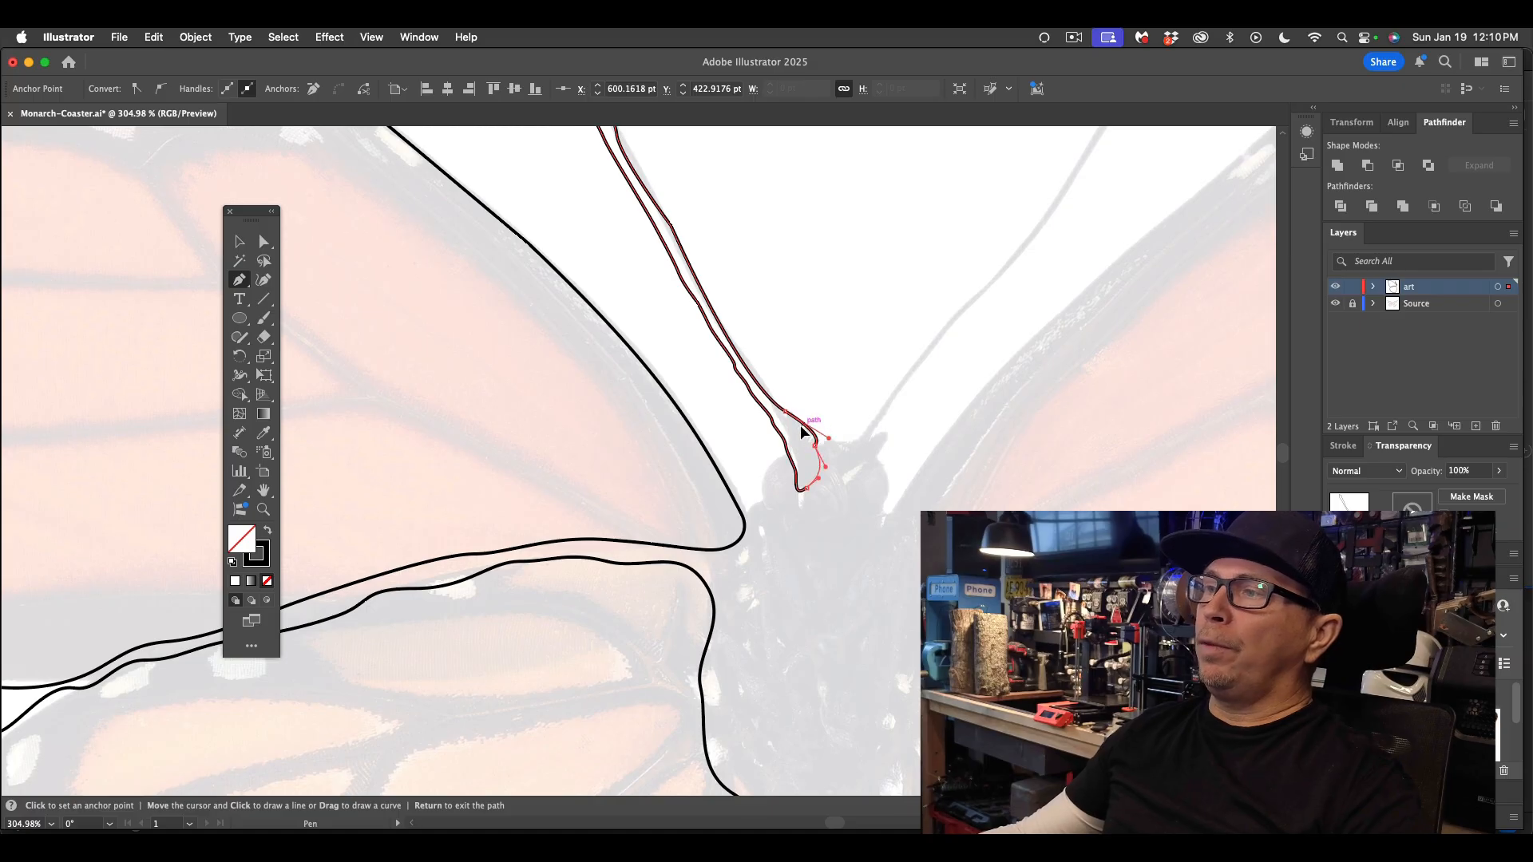
{"action": "scroll", "coordinate": [804, 432], "scroll_direction": "down", "scroll_amount": 3}
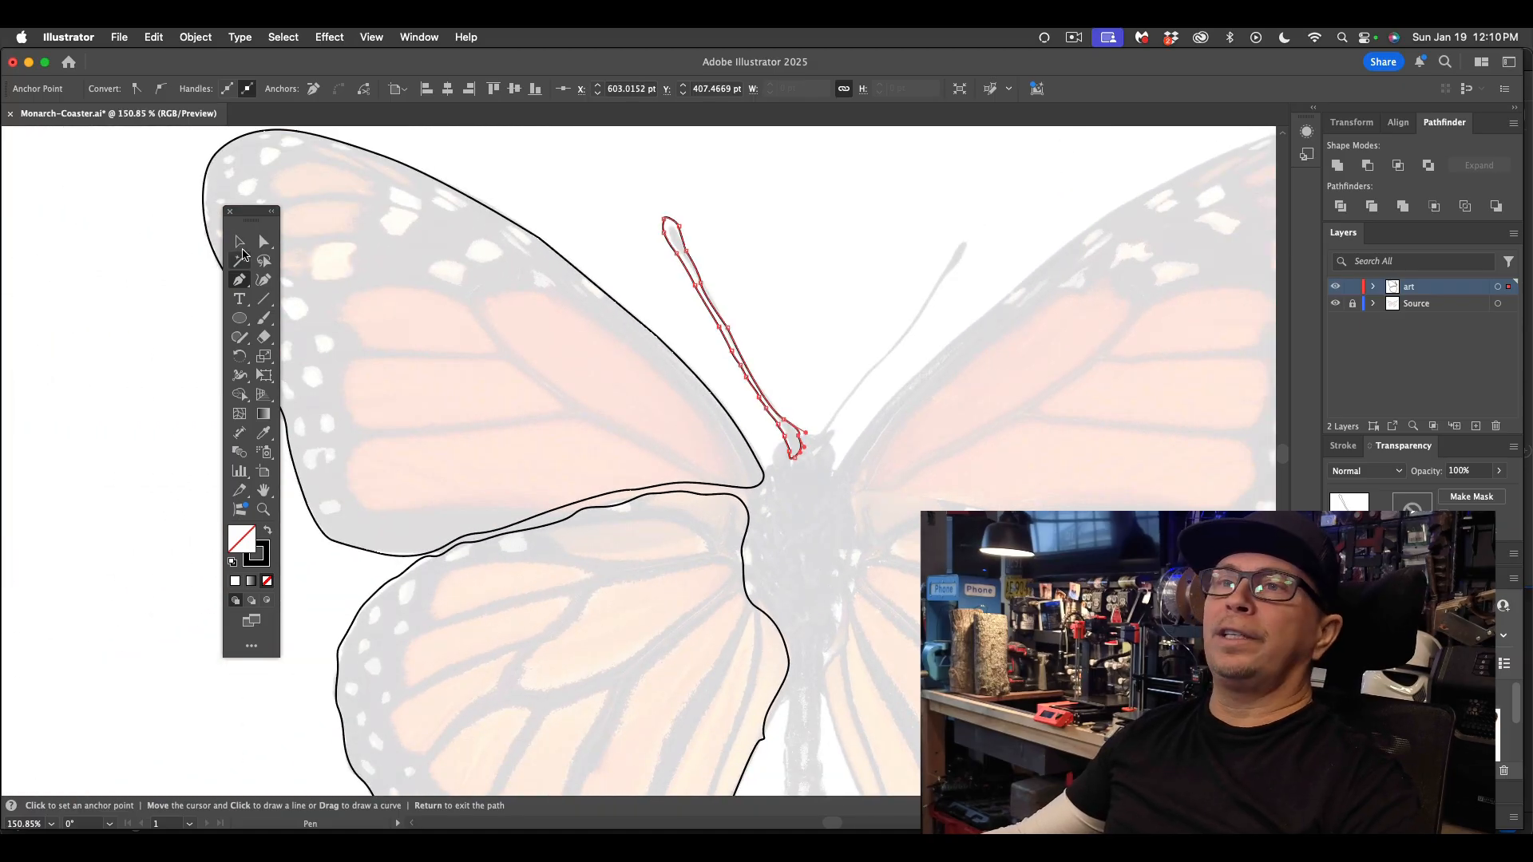
- Deselect the antenna outline, and trace the long orange cell along the upper-left wing's inner upper edge as a closed, deselected Pen path
{"action": "left_click", "coordinate": [238, 242]}
{"action": "left_click", "coordinate": [213, 263]}
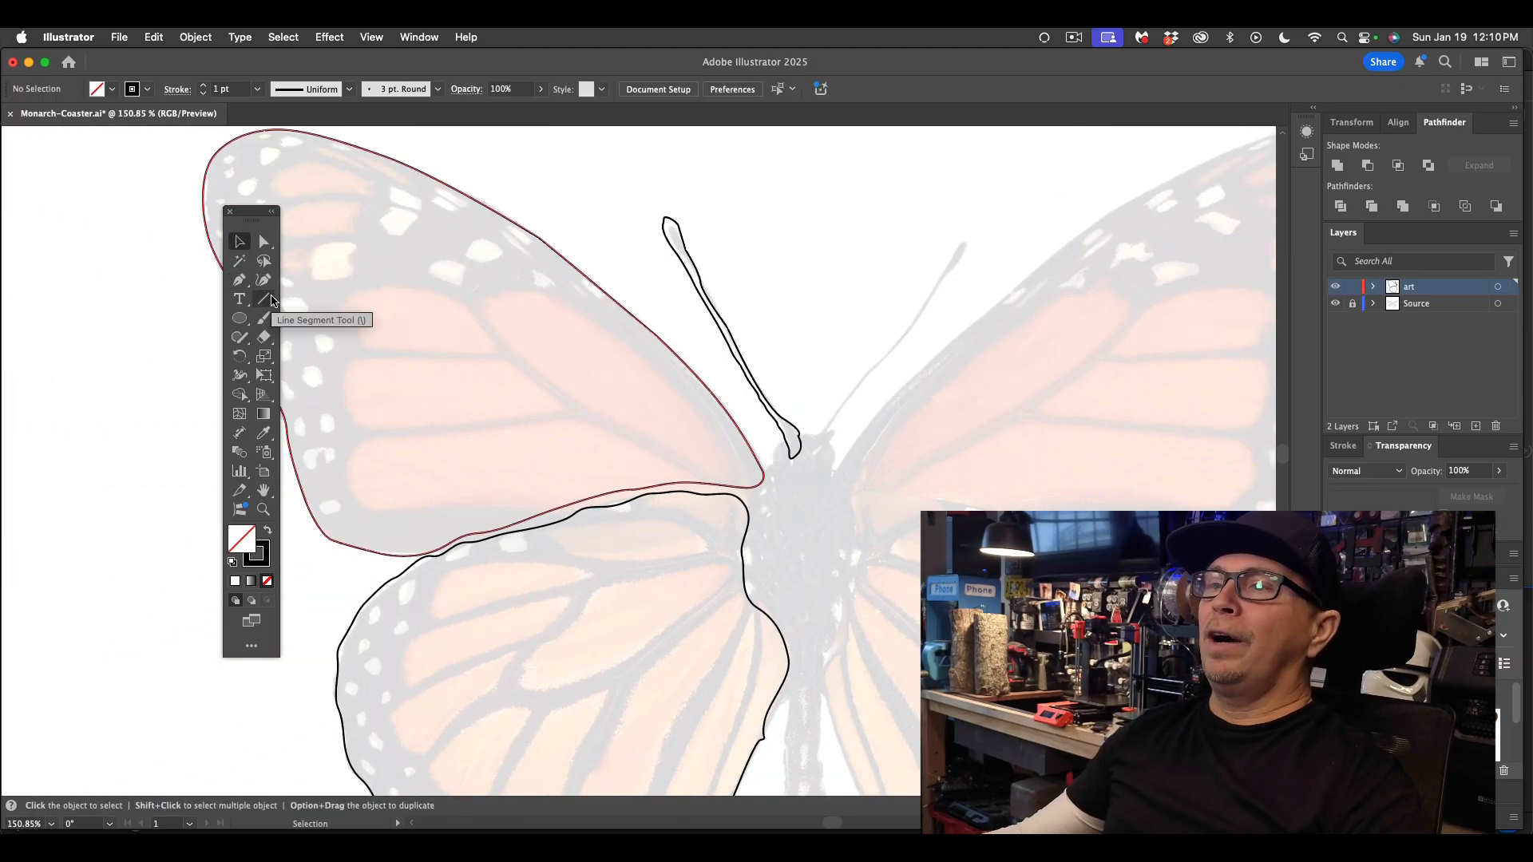
{"action": "scroll", "coordinate": [415, 389], "scroll_direction": "down", "scroll_amount": 4}
{"action": "scroll", "coordinate": [414, 390], "scroll_direction": "up", "scroll_amount": 3}
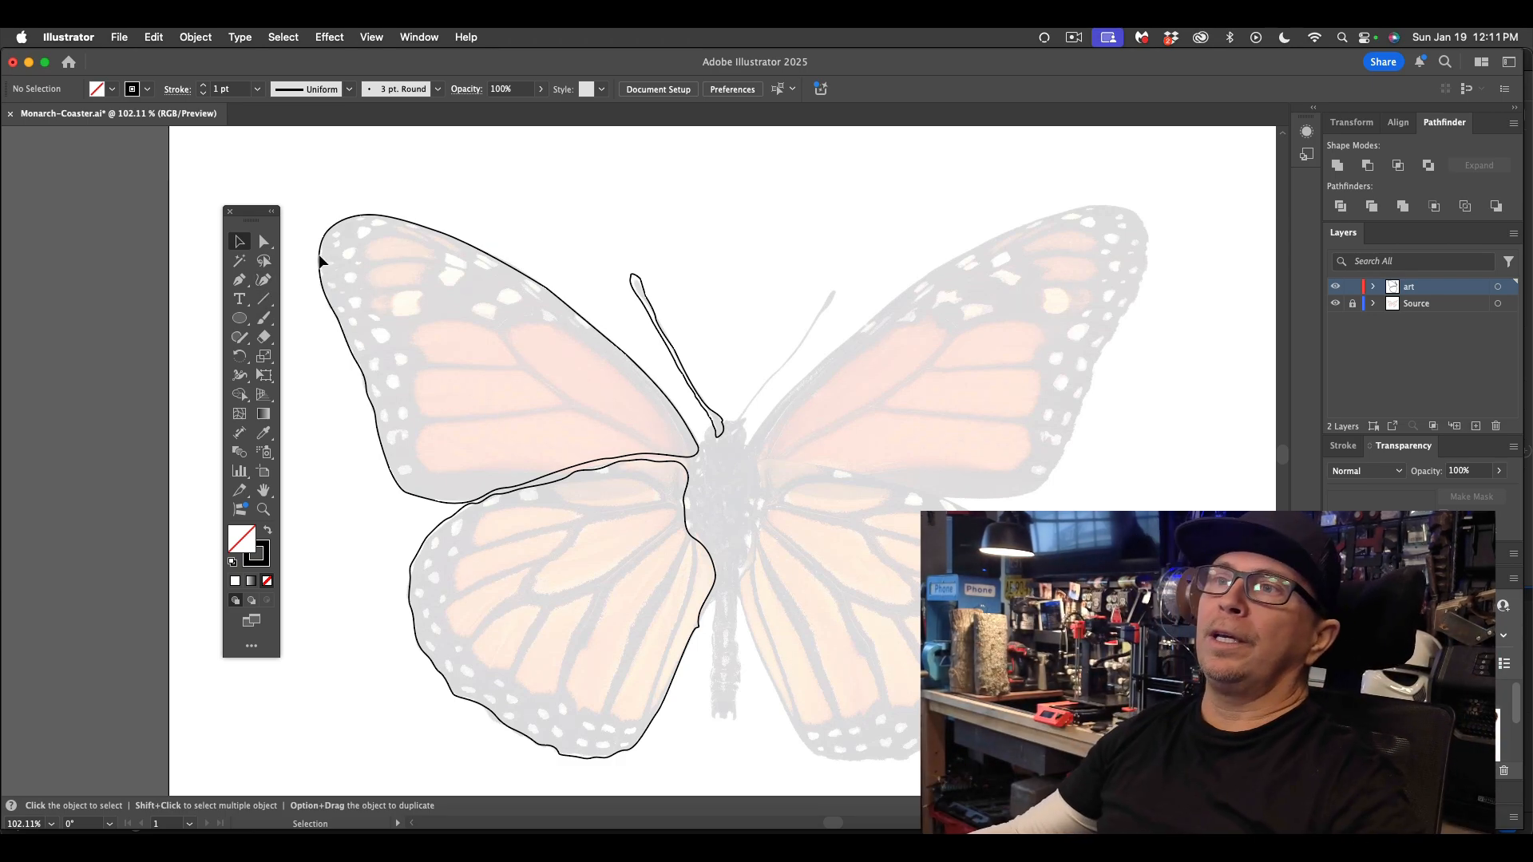
{"action": "left_click", "coordinate": [240, 281]}
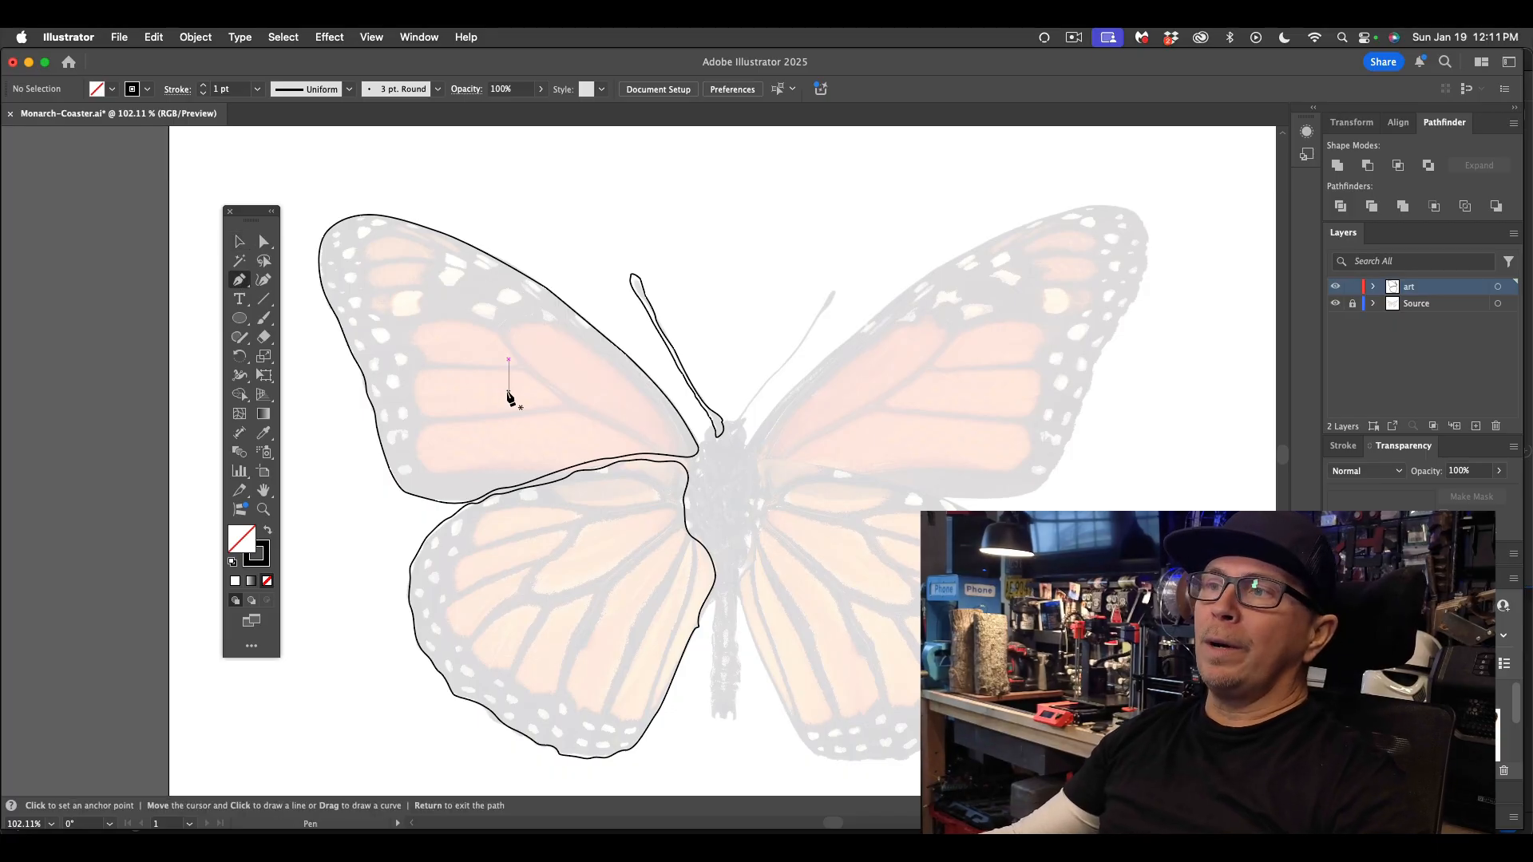
{"action": "left_click", "coordinate": [682, 438]}
{"action": "left_click_drag", "start_coordinate": [641, 390], "coordinate": [668, 442]}
{"action": "left_click", "coordinate": [683, 441]}
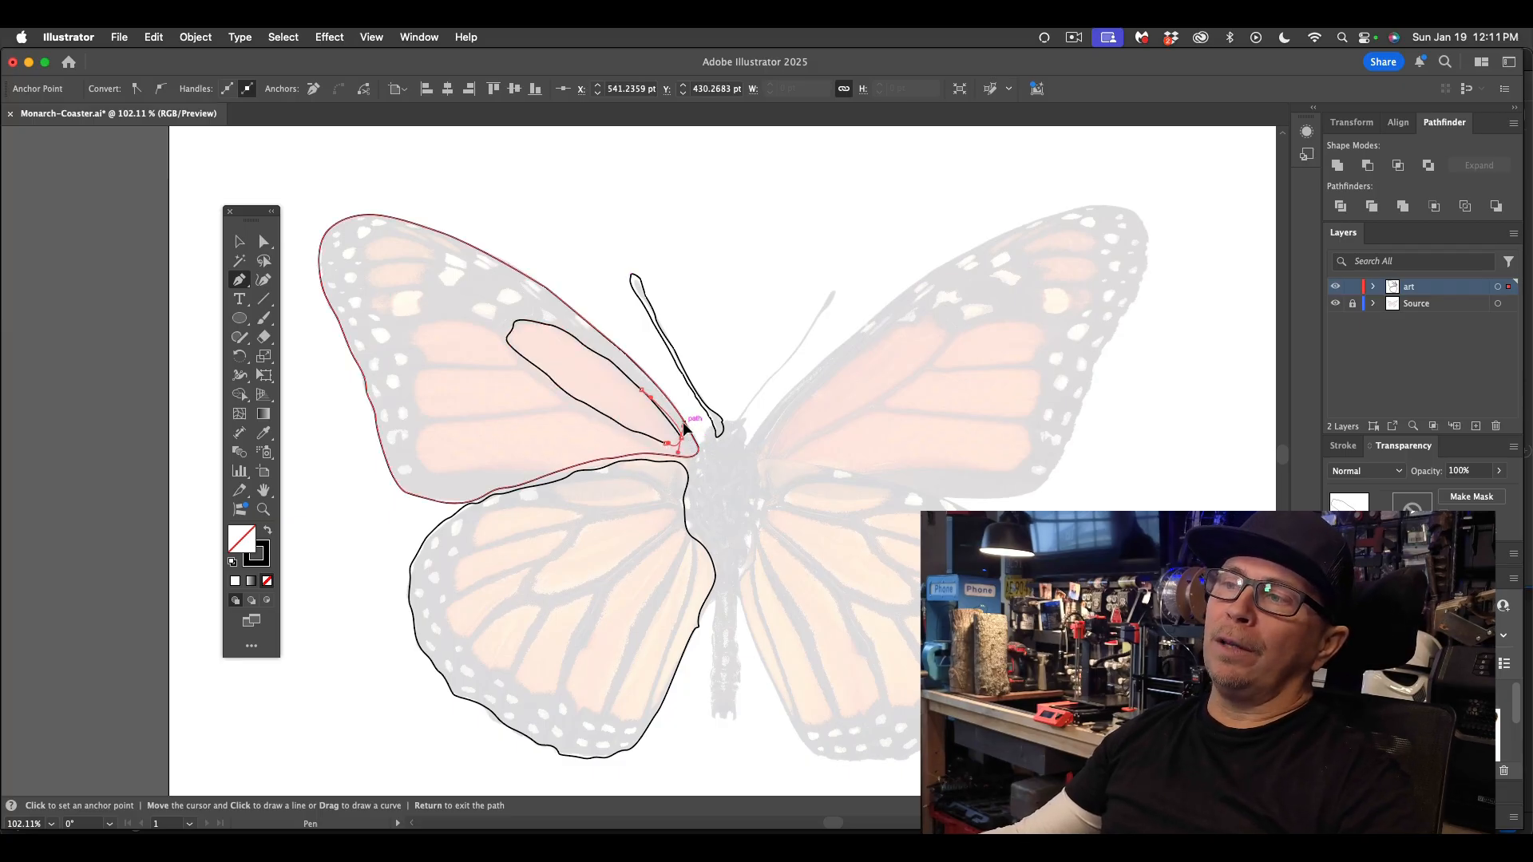
{"action": "key", "text": "v"}
{"action": "left_click", "coordinate": [388, 194]}
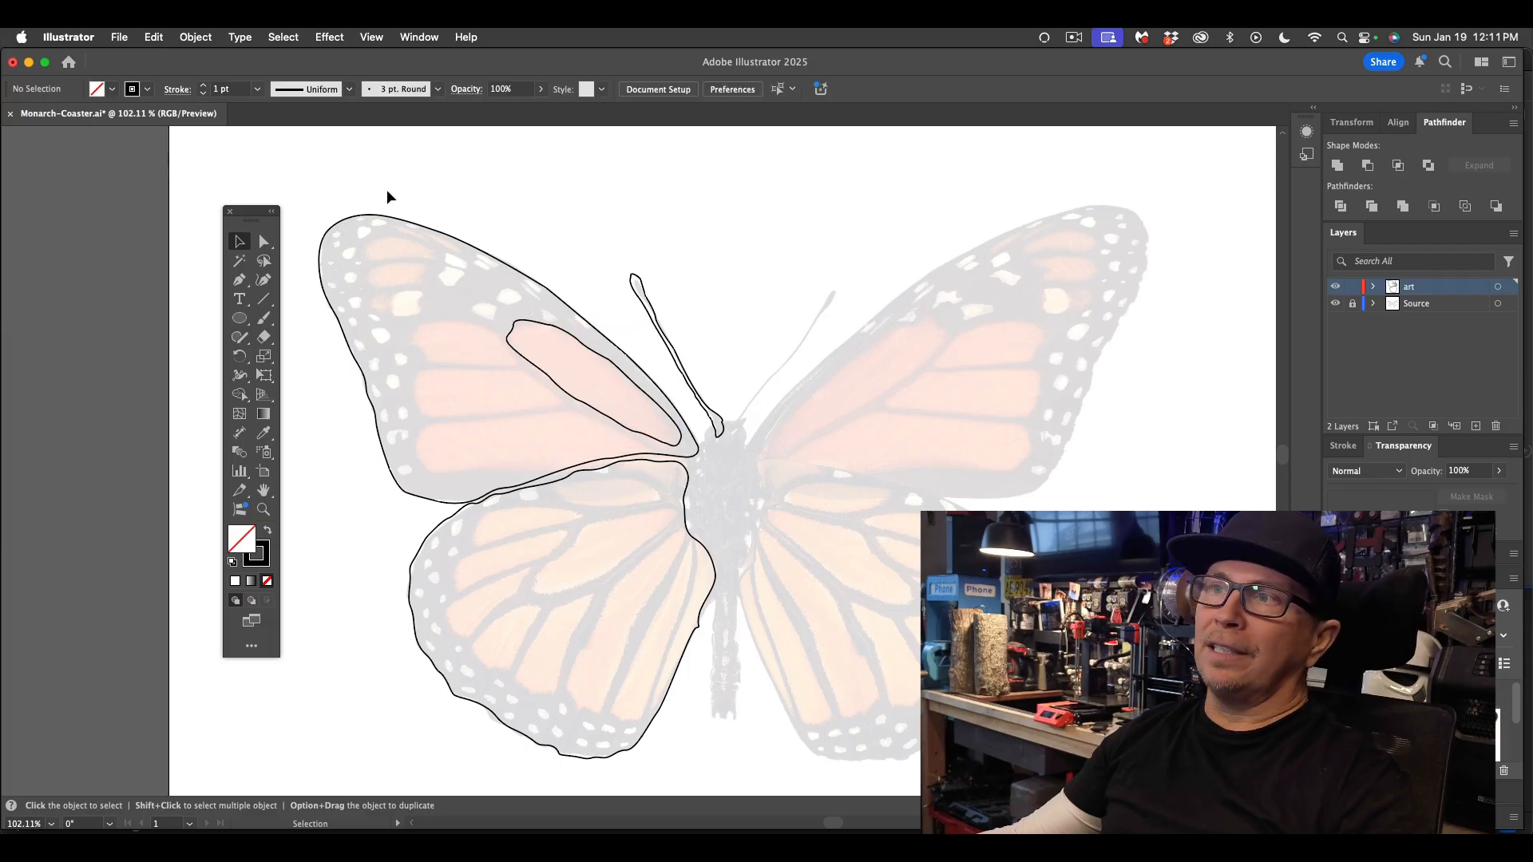
- Trace the short orange cell just outward of the long one on the upper-left wing as a closed Pen outline, and deselect it
{"action": "left_click", "coordinate": [239, 285]}
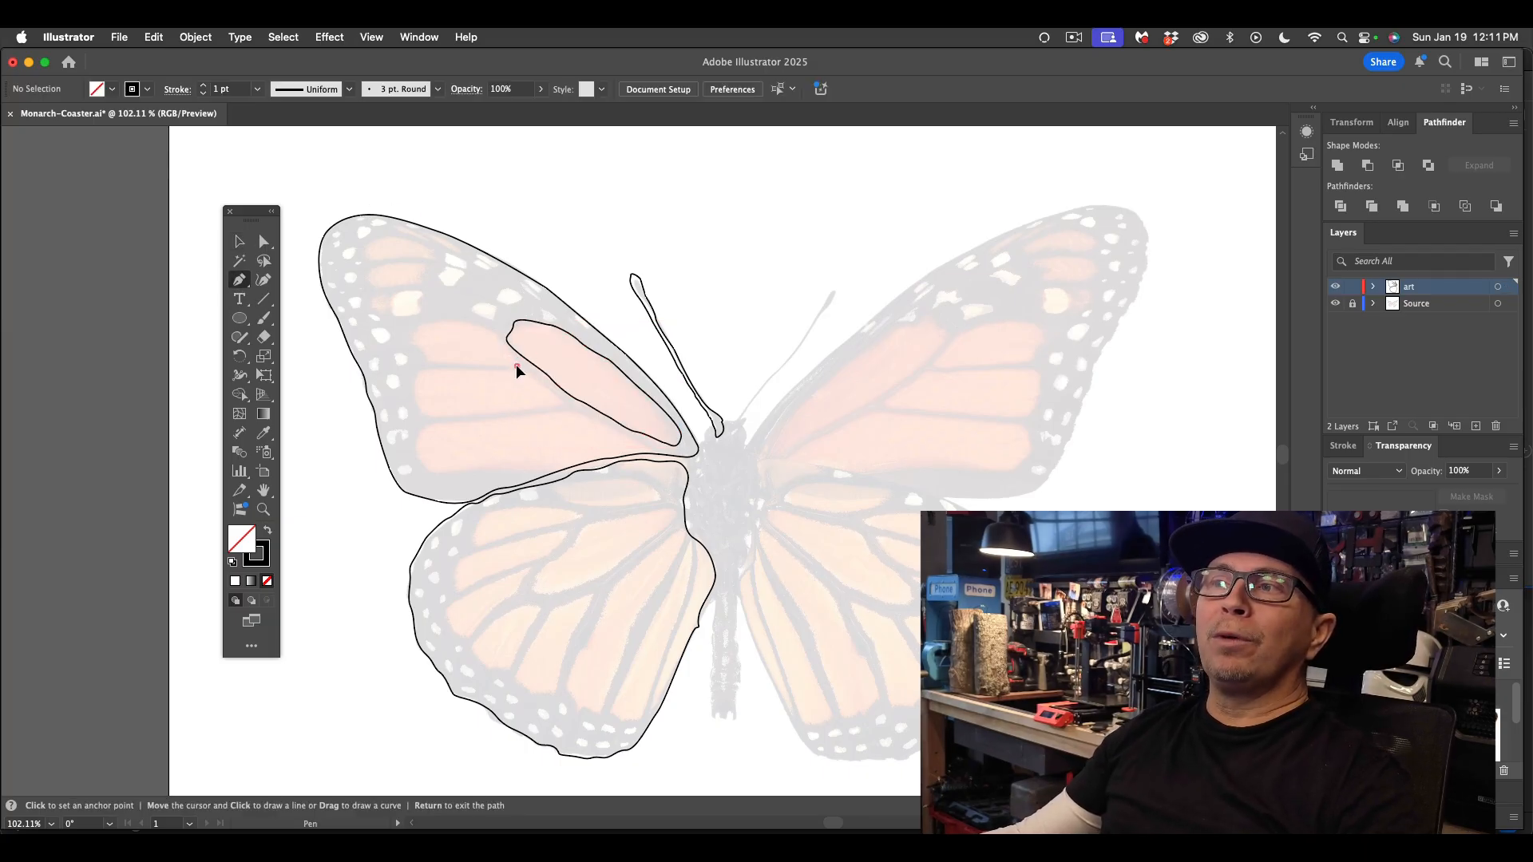
{"action": "left_click", "coordinate": [517, 365]}
{"action": "left_click_drag", "start_coordinate": [500, 340], "coordinate": [528, 360]}
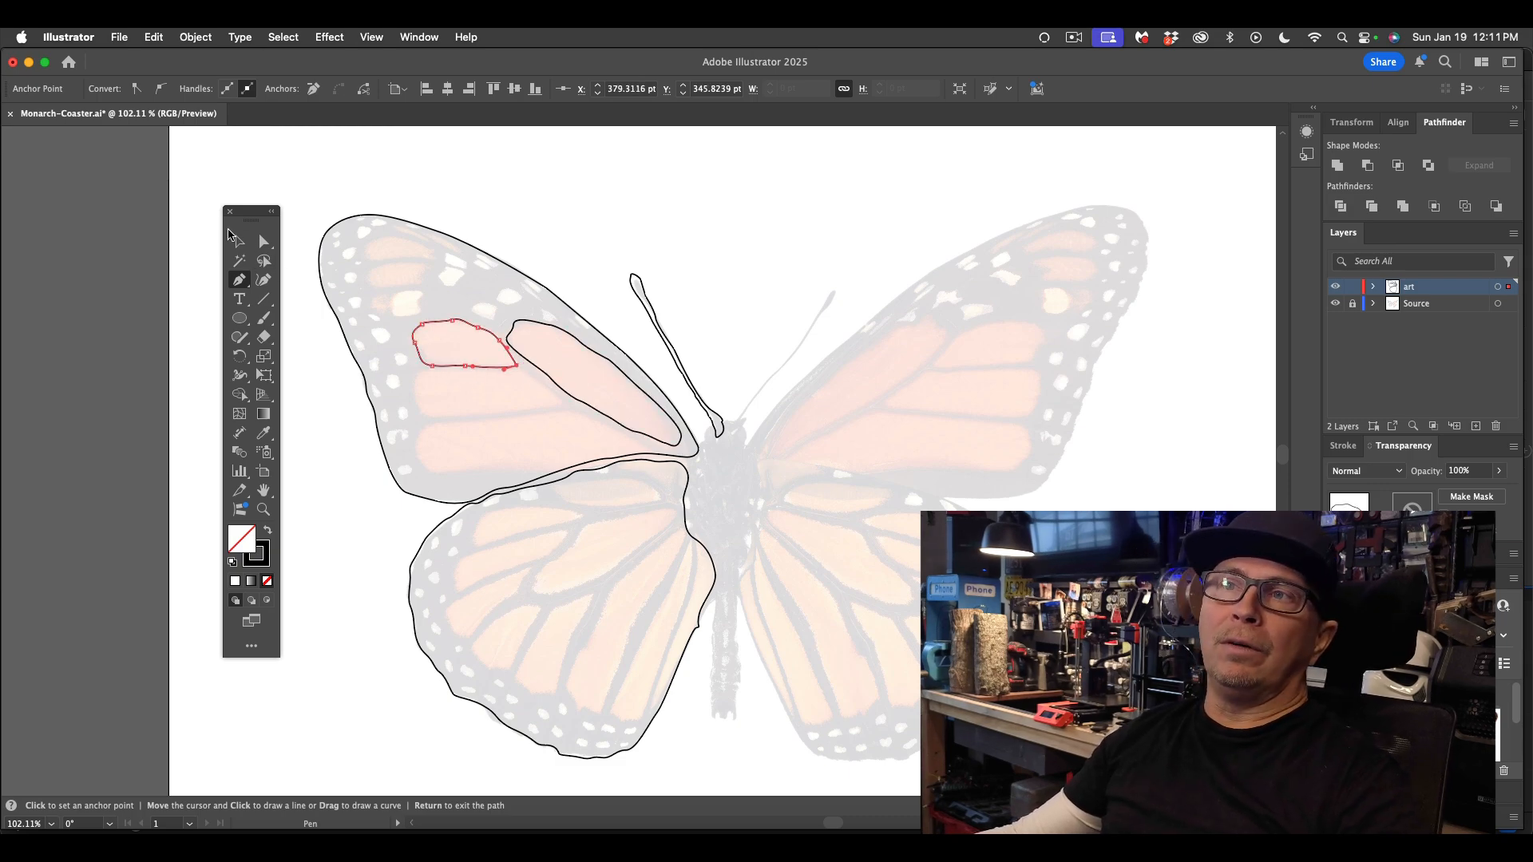
{"action": "left_click", "coordinate": [236, 239]}
{"action": "left_click", "coordinate": [381, 175]}
- Trace the middle orange cell below the short one on the upper-left wing, close the outline at its pointed inner end, and deselect it
{"action": "left_click", "coordinate": [242, 281]}
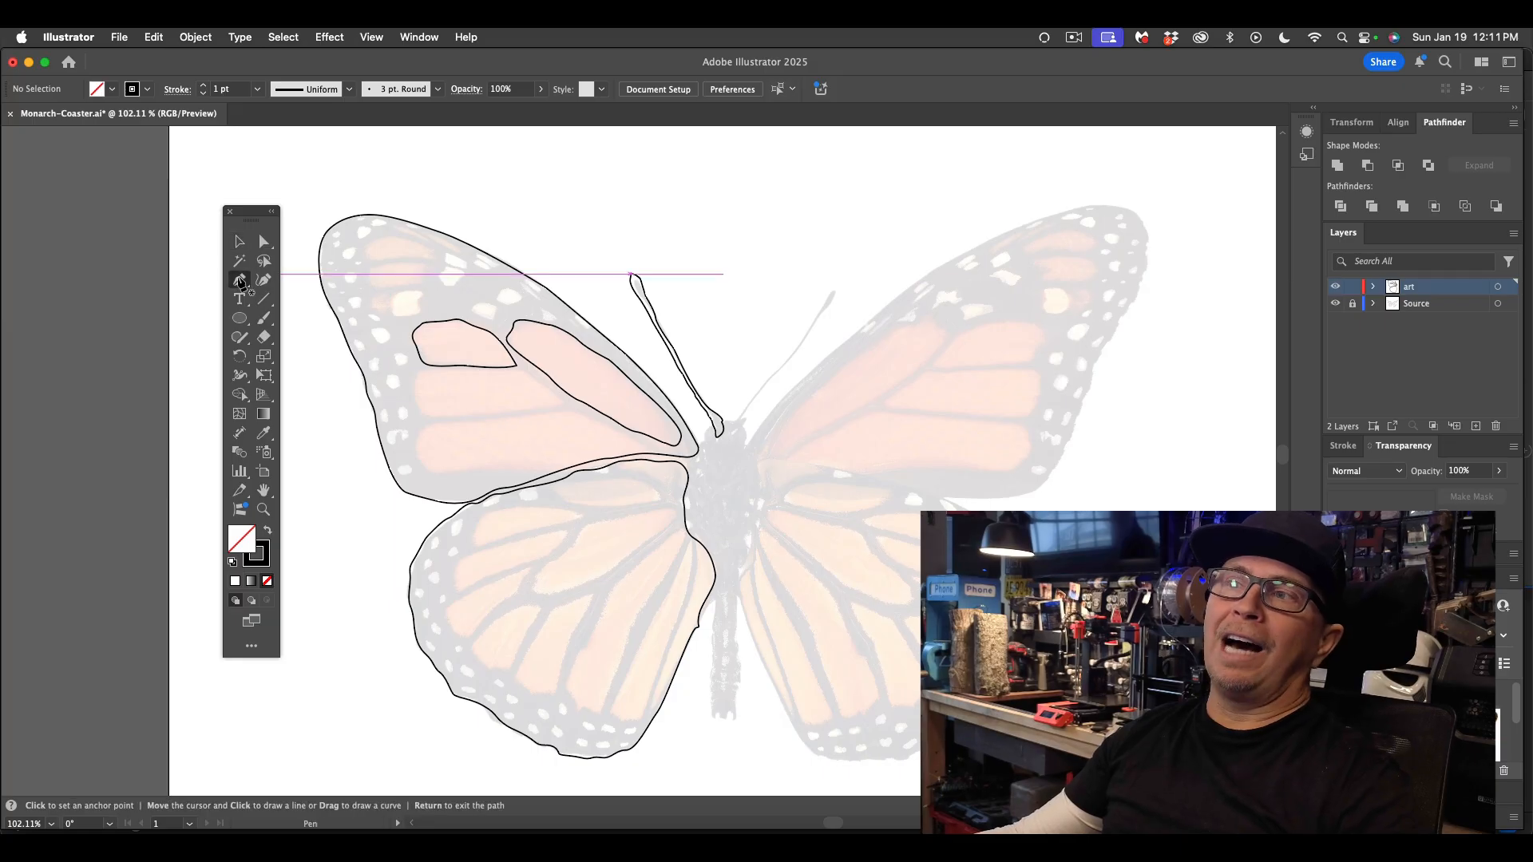
{"action": "left_click_drag", "start_coordinate": [562, 404], "coordinate": [416, 385]}
{"action": "left_click", "coordinate": [440, 373]}
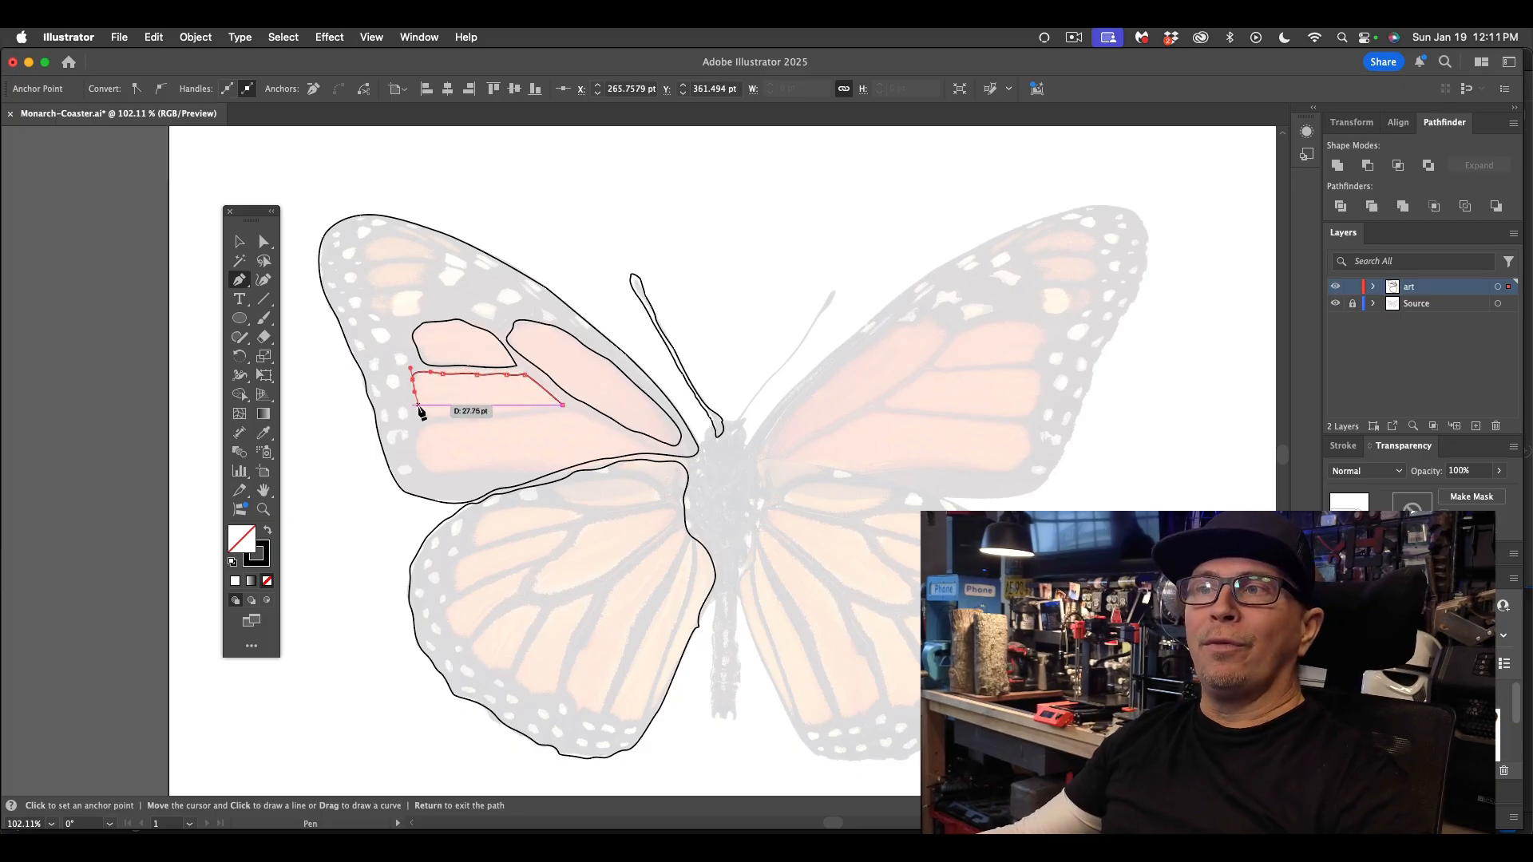
{"action": "left_click", "coordinate": [432, 413]}
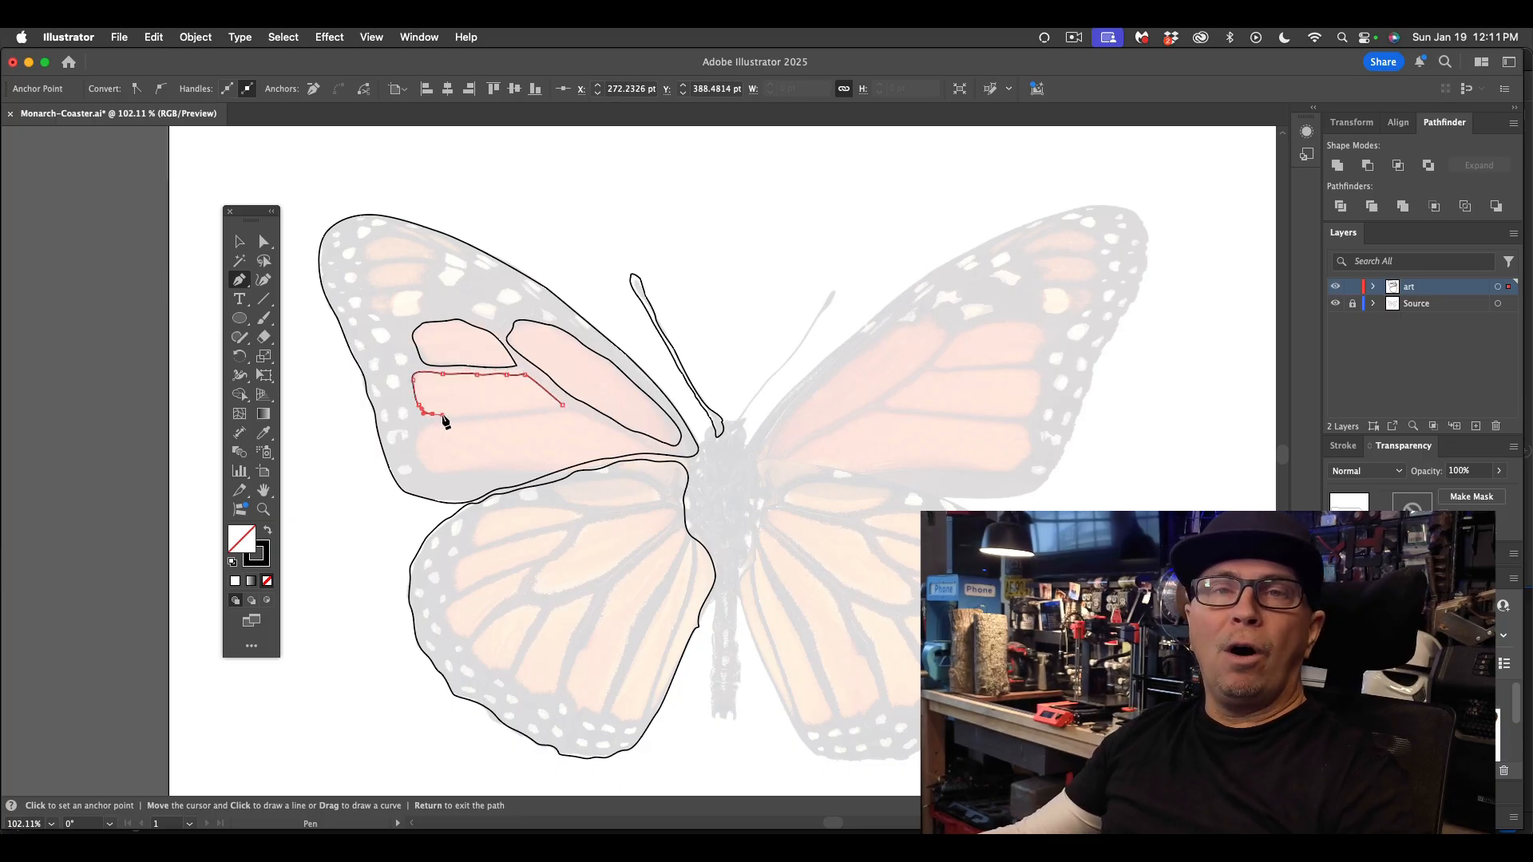
{"action": "left_click", "coordinate": [518, 413]}
{"action": "left_click", "coordinate": [561, 405]}
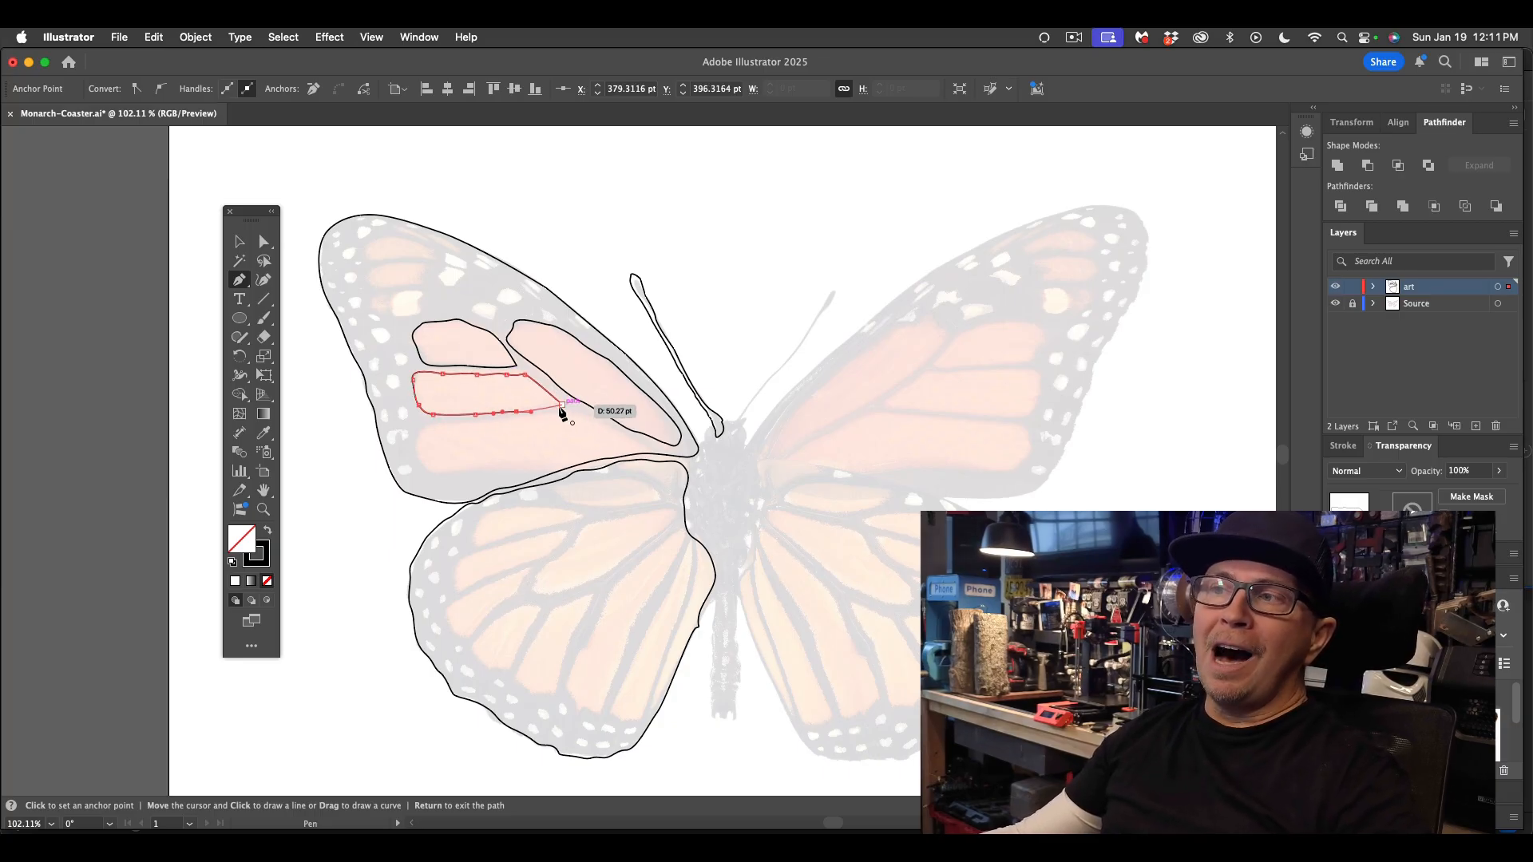
{"action": "left_click_drag", "start_coordinate": [569, 402], "coordinate": [568, 395]}
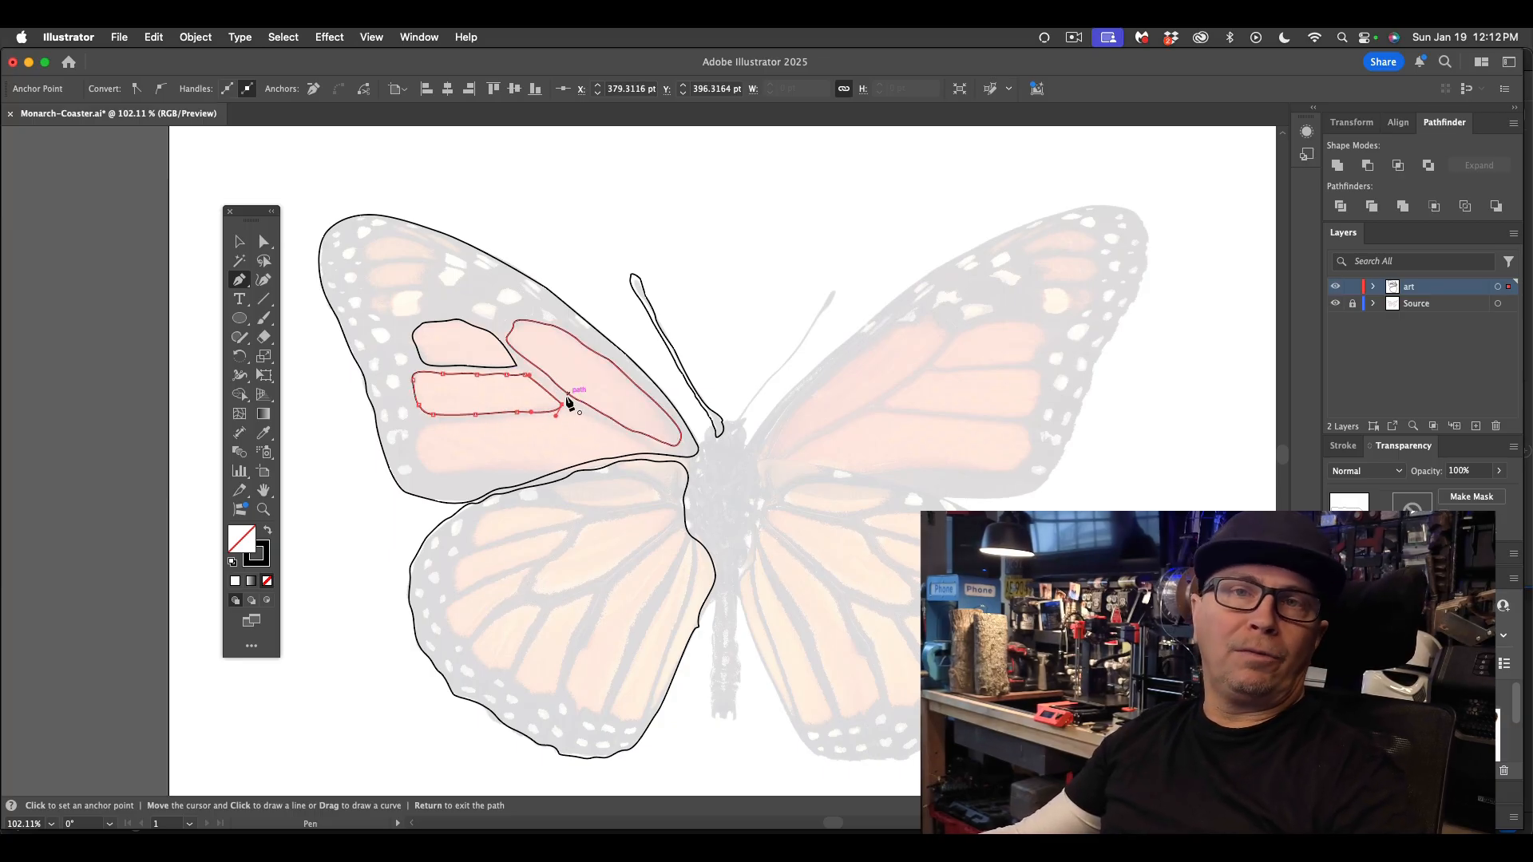
{"action": "key", "text": "super+shift+a"}
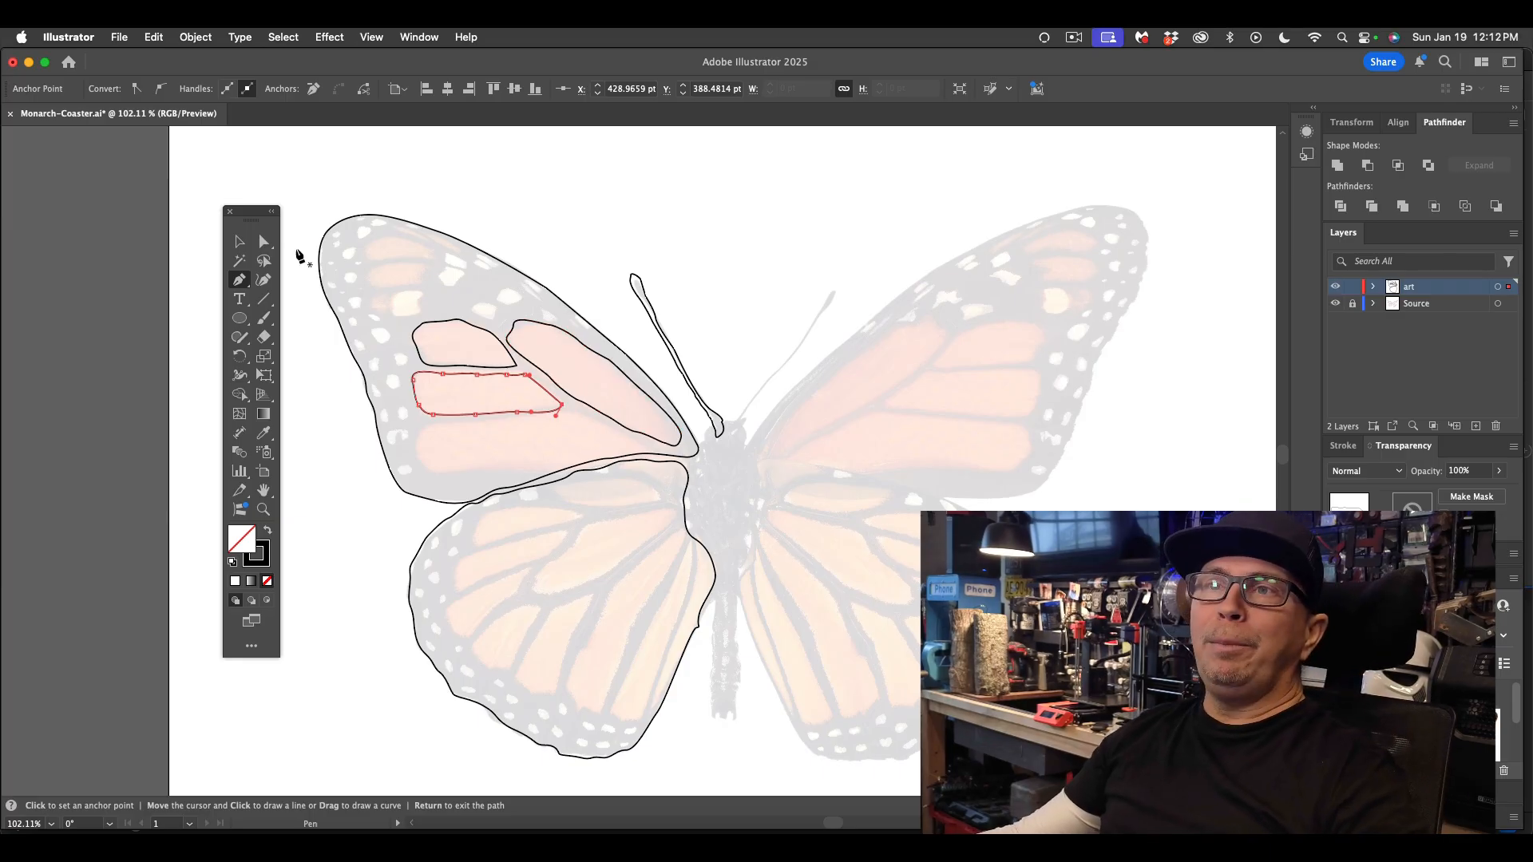
{"action": "key", "text": "v"}
- Trace the large lowest orange cell of the upper-left wing as a closed Pen outline tapering toward the body, and deselect it
{"action": "left_click", "coordinate": [242, 281]}
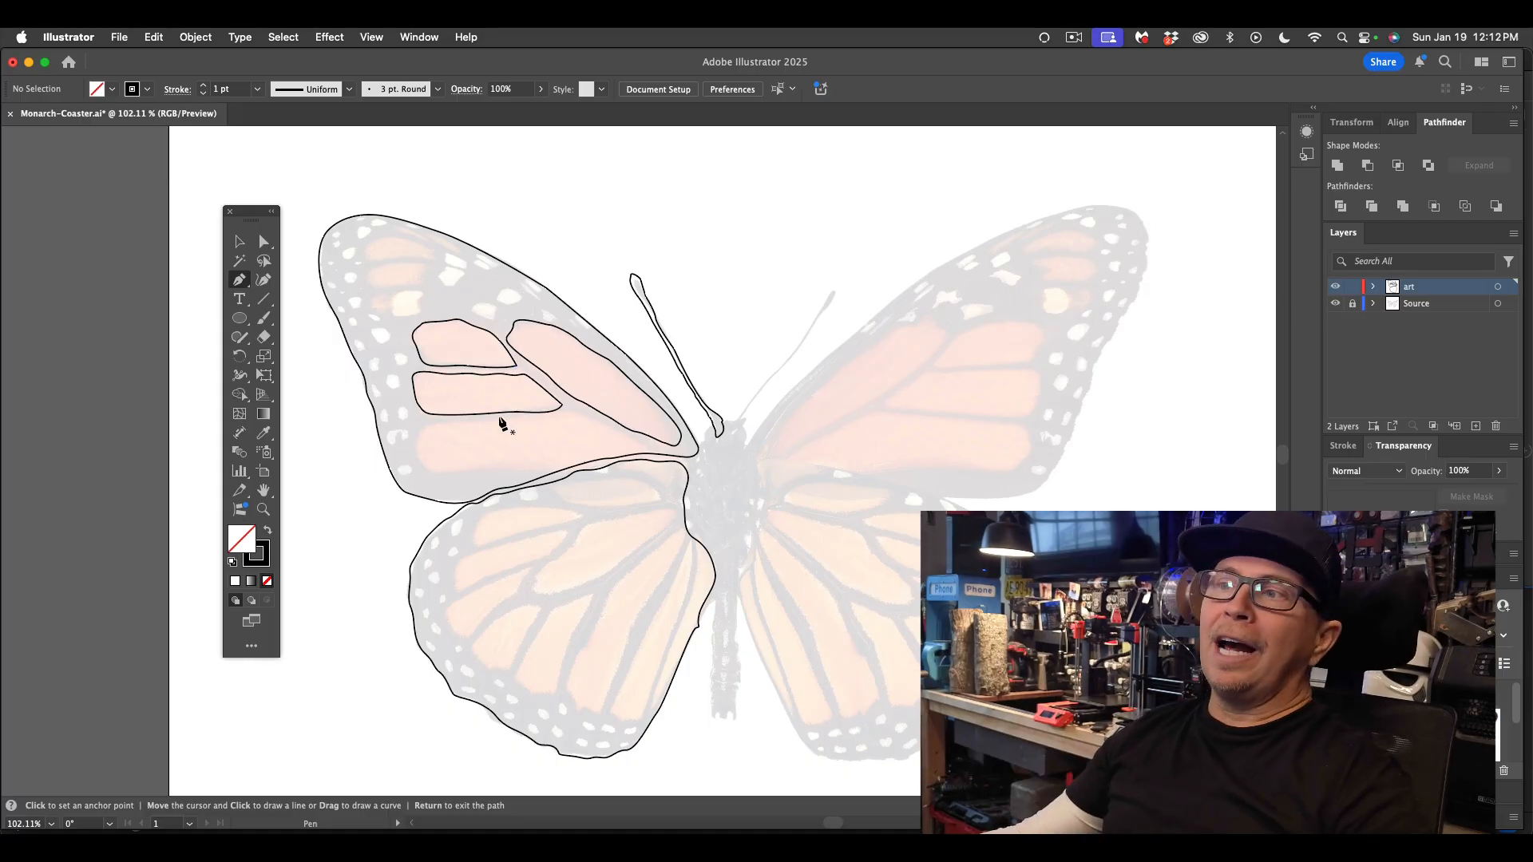
{"action": "mouse_move", "coordinate": [493, 423]}
{"action": "left_mouse_down"}
{"action": "mouse_move", "coordinate": [431, 428]}
{"action": "mouse_move", "coordinate": [415, 454]}
{"action": "mouse_move", "coordinate": [445, 473]}
{"action": "mouse_move", "coordinate": [641, 449]}
{"action": "mouse_move", "coordinate": [583, 417]}
{"action": "mouse_move", "coordinate": [522, 419]}
{"action": "left_mouse_up"}
{"action": "left_click", "coordinate": [492, 465]}
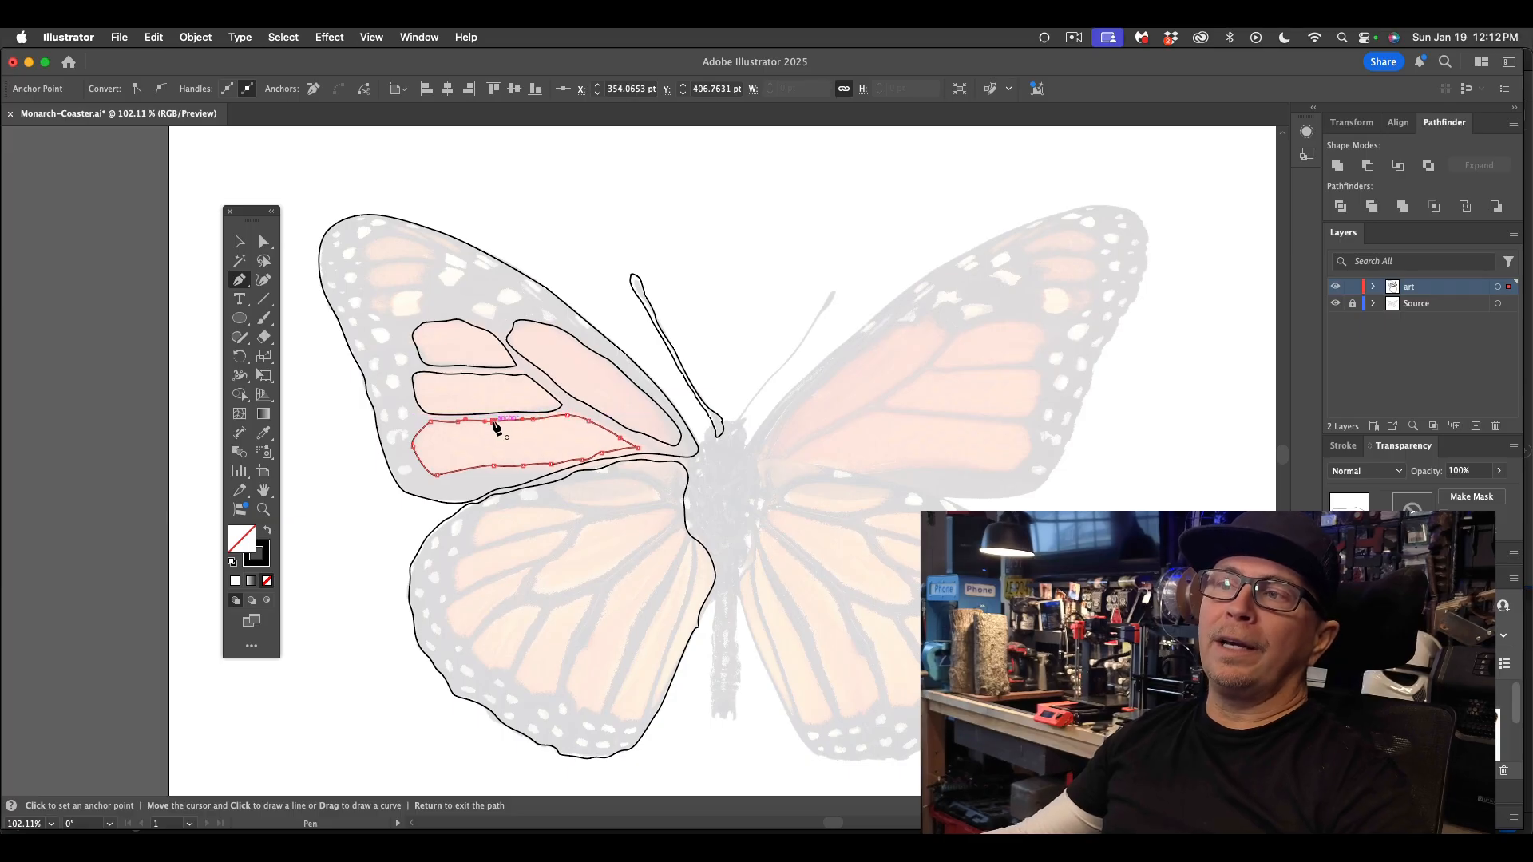
{"action": "left_click", "coordinate": [241, 241]}
{"action": "left_click", "coordinate": [313, 171]}
- Adjust the anchor at the inner tip of the lowest orange cell with Direct Selection to reshape the tip, and deselect the outline
{"action": "left_click", "coordinate": [264, 241]}
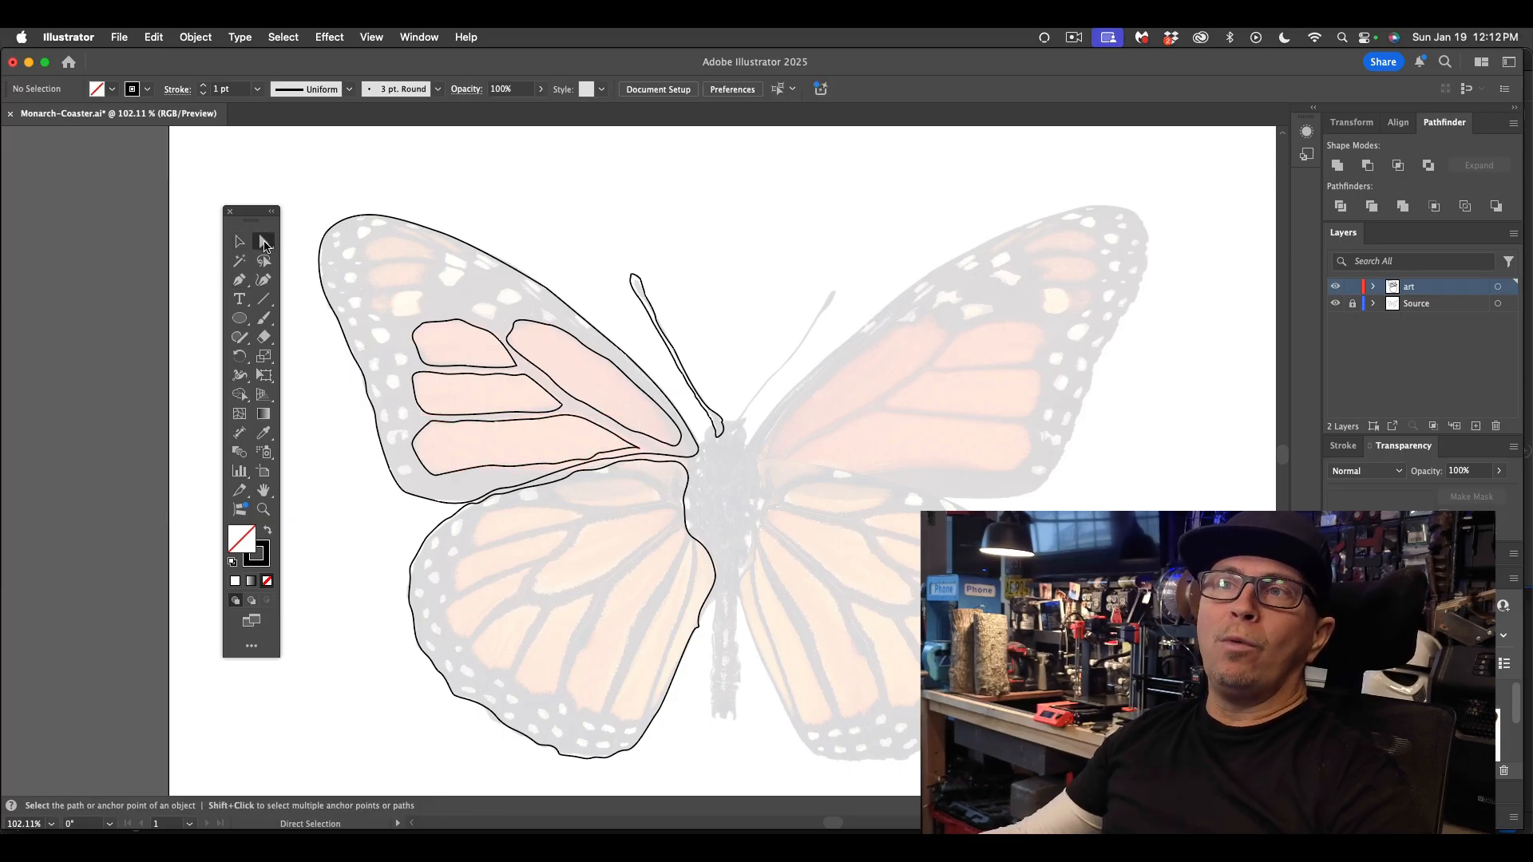
{"action": "left_click", "coordinate": [677, 454]}
{"action": "left_click", "coordinate": [635, 453]}
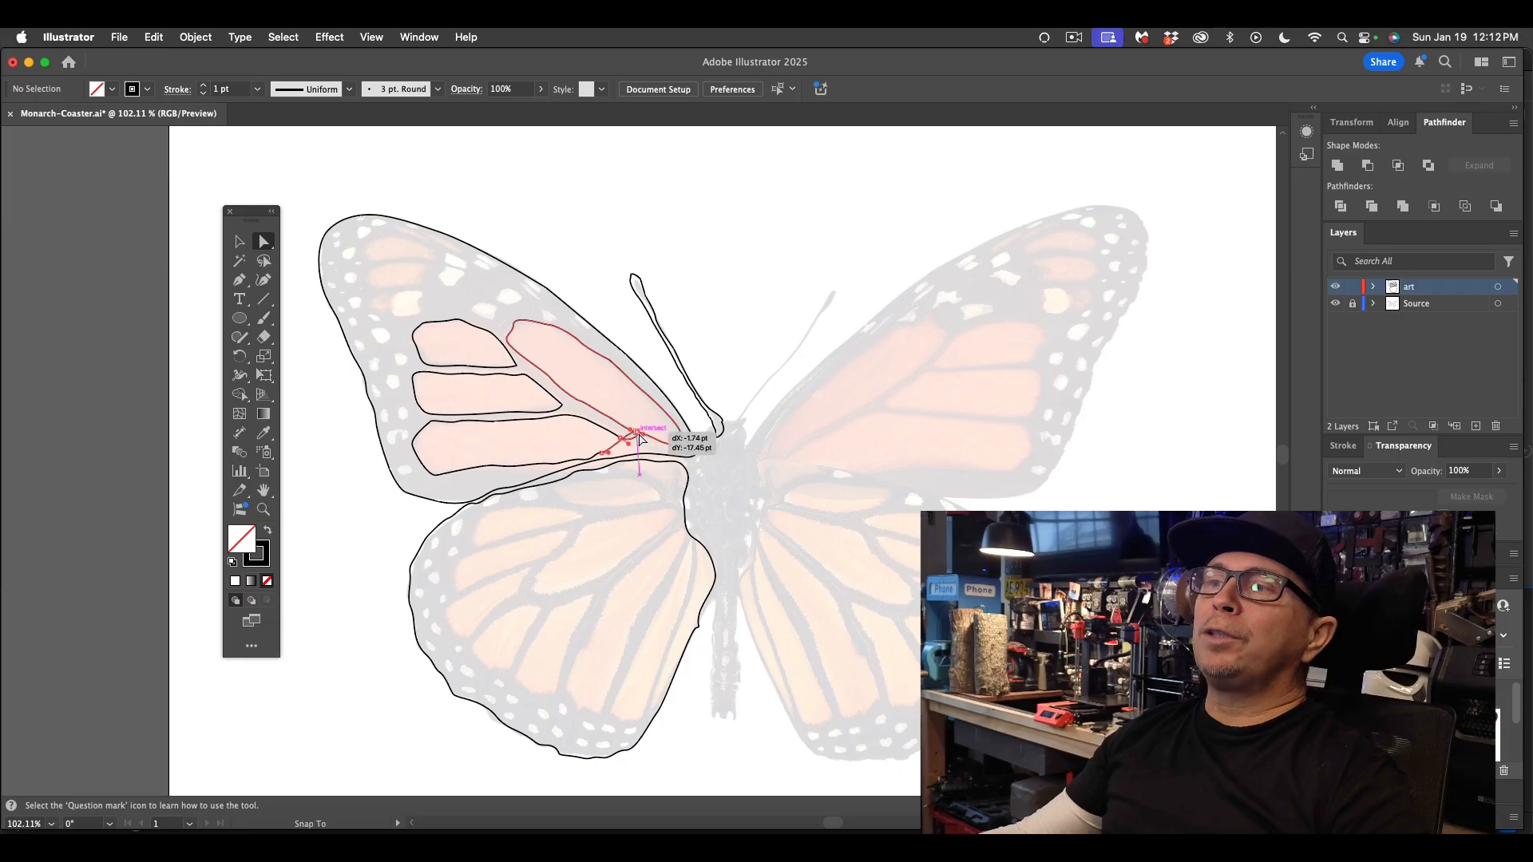
{"action": "left_click_drag", "start_coordinate": [630, 445], "coordinate": [636, 444]}
{"action": "left_click", "coordinate": [681, 240]}
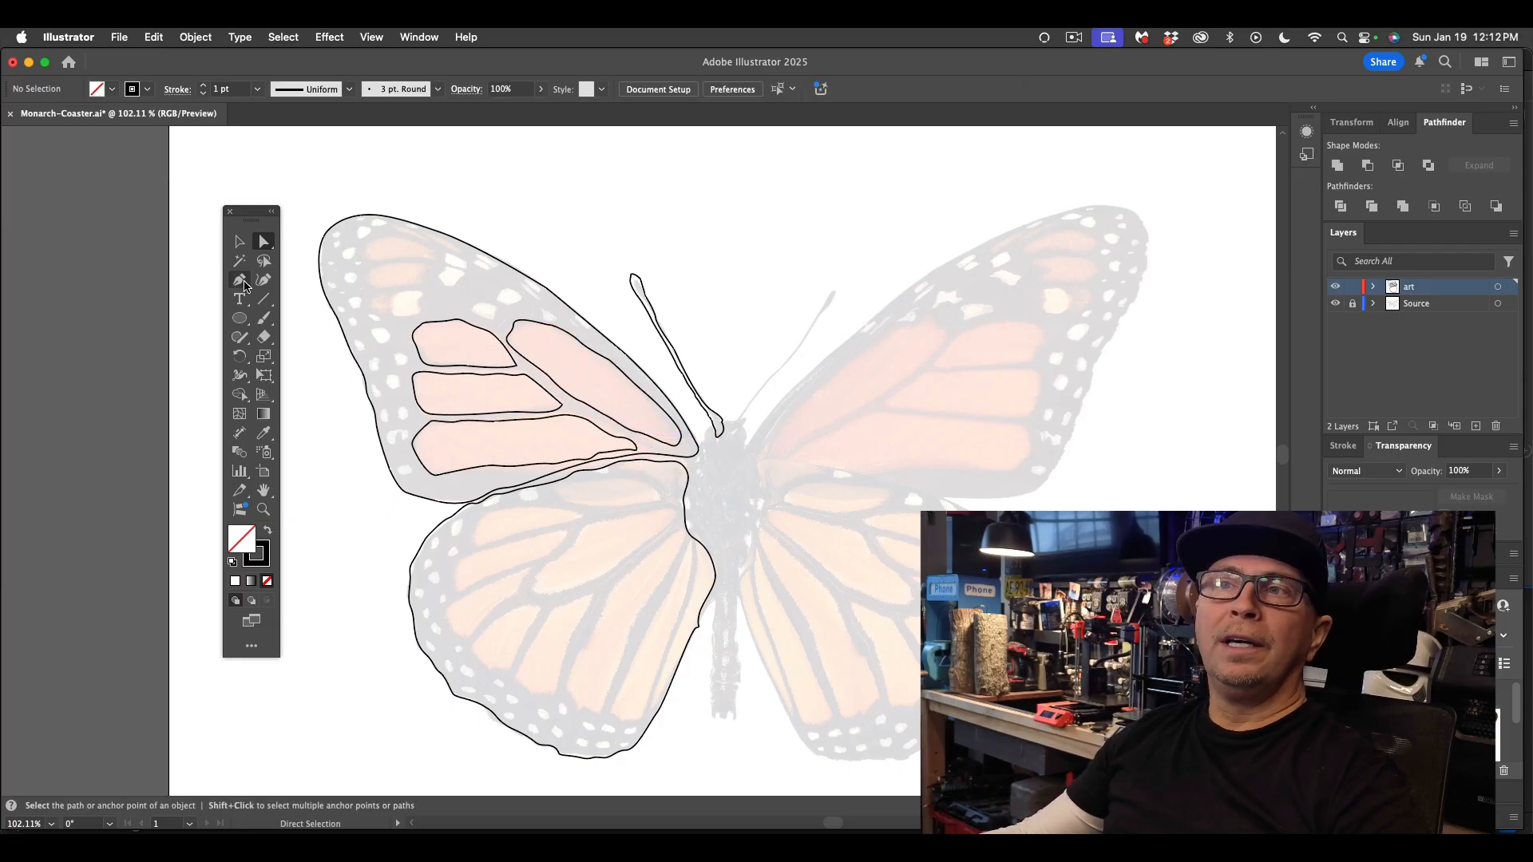
- Trace the small orange patch near the upper-left wing's tip, just above the pale orange spot, as a closed Pen outline
{"action": "left_click", "coordinate": [243, 284]}
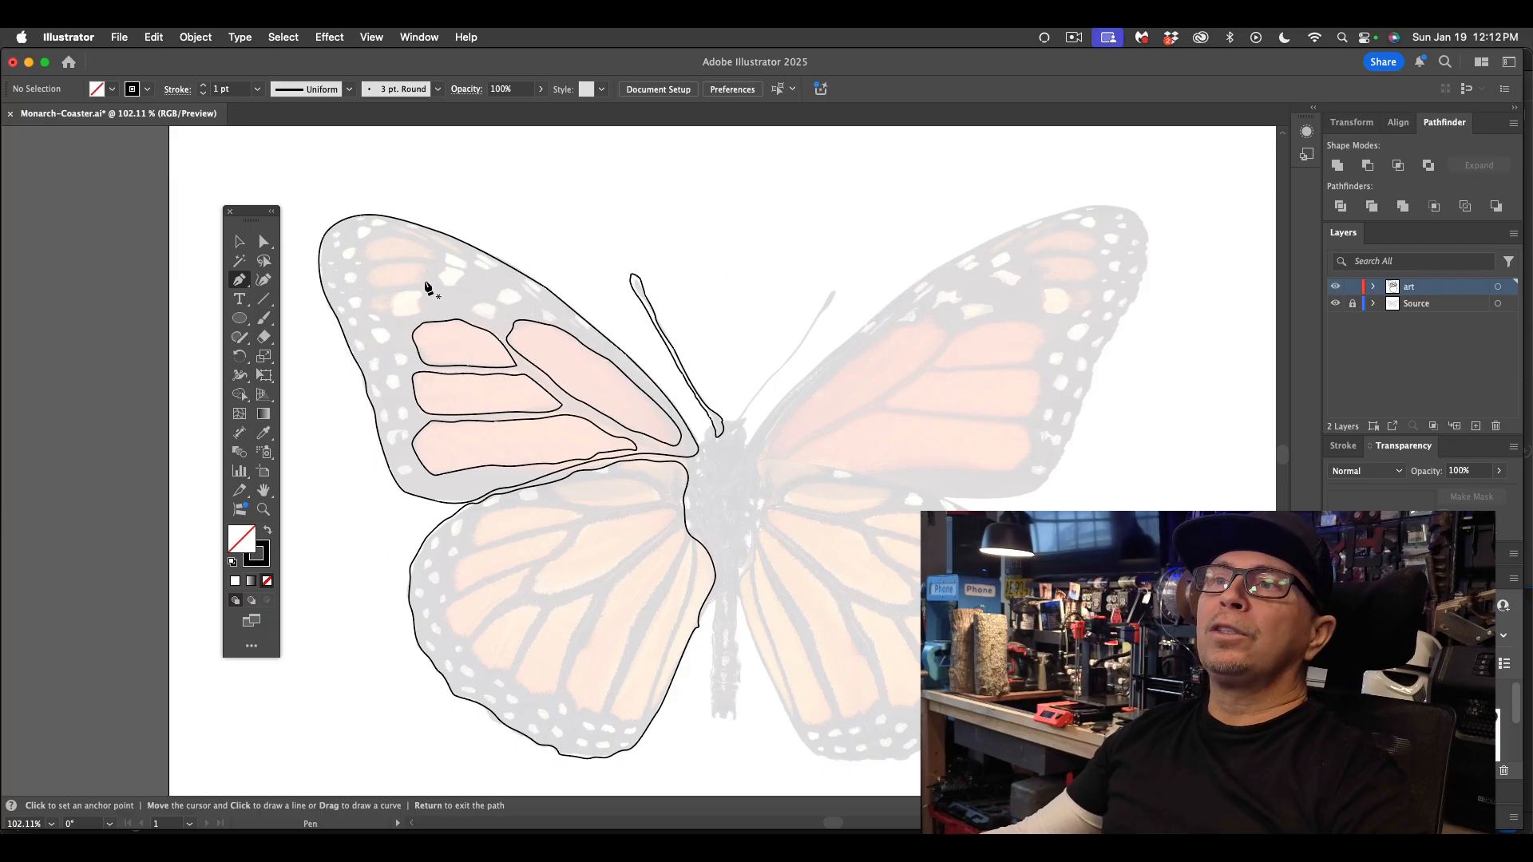
{"action": "mouse_move", "coordinate": [425, 271]}
{"action": "left_mouse_down"}
{"action": "mouse_move", "coordinate": [369, 276]}
{"action": "mouse_move", "coordinate": [403, 287]}
{"action": "left_mouse_up"}
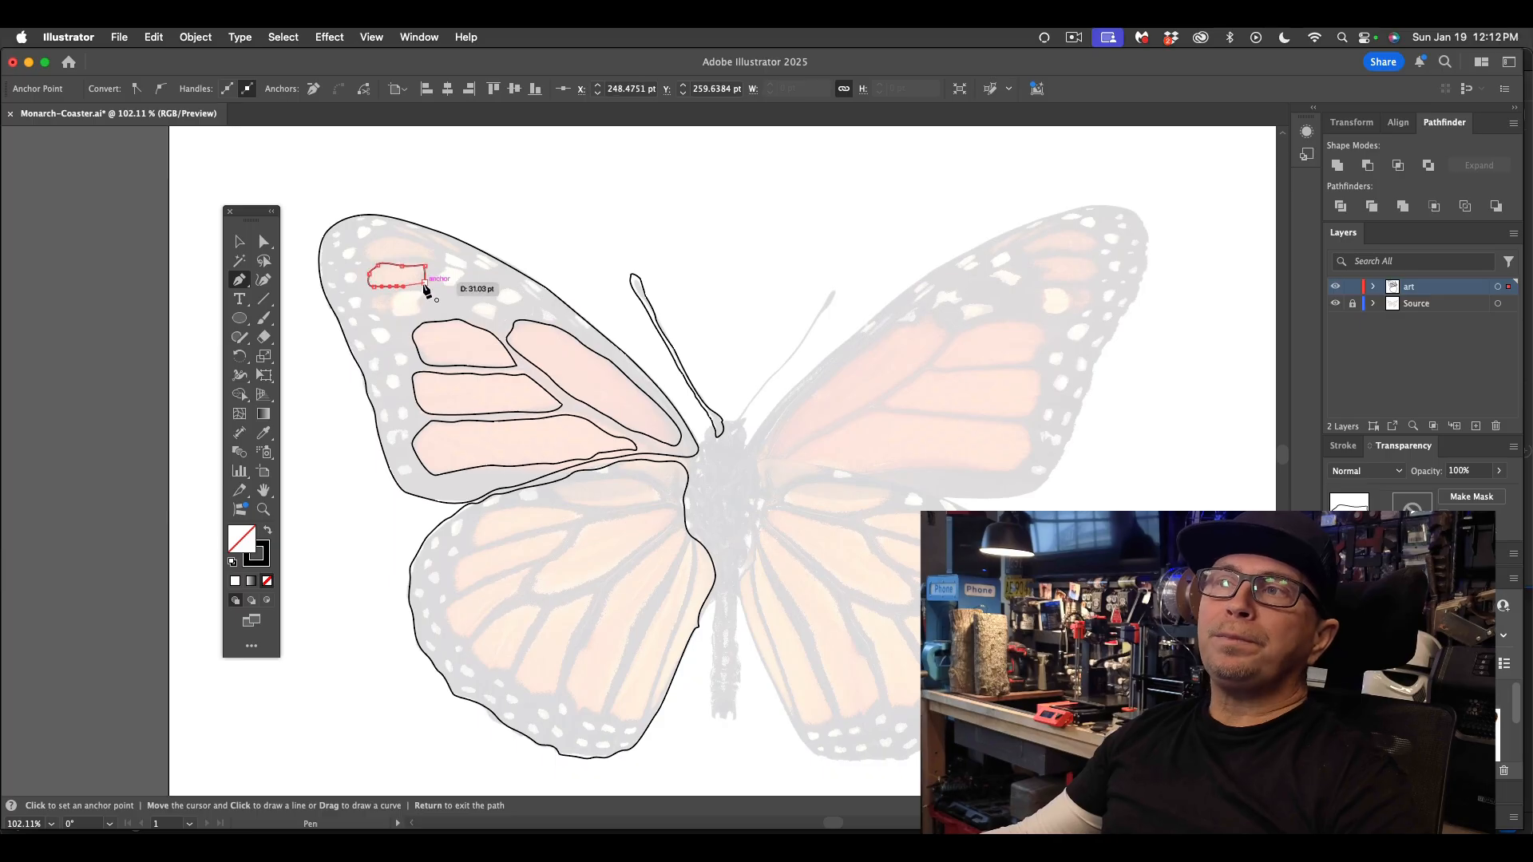
{"action": "left_click", "coordinate": [424, 286]}
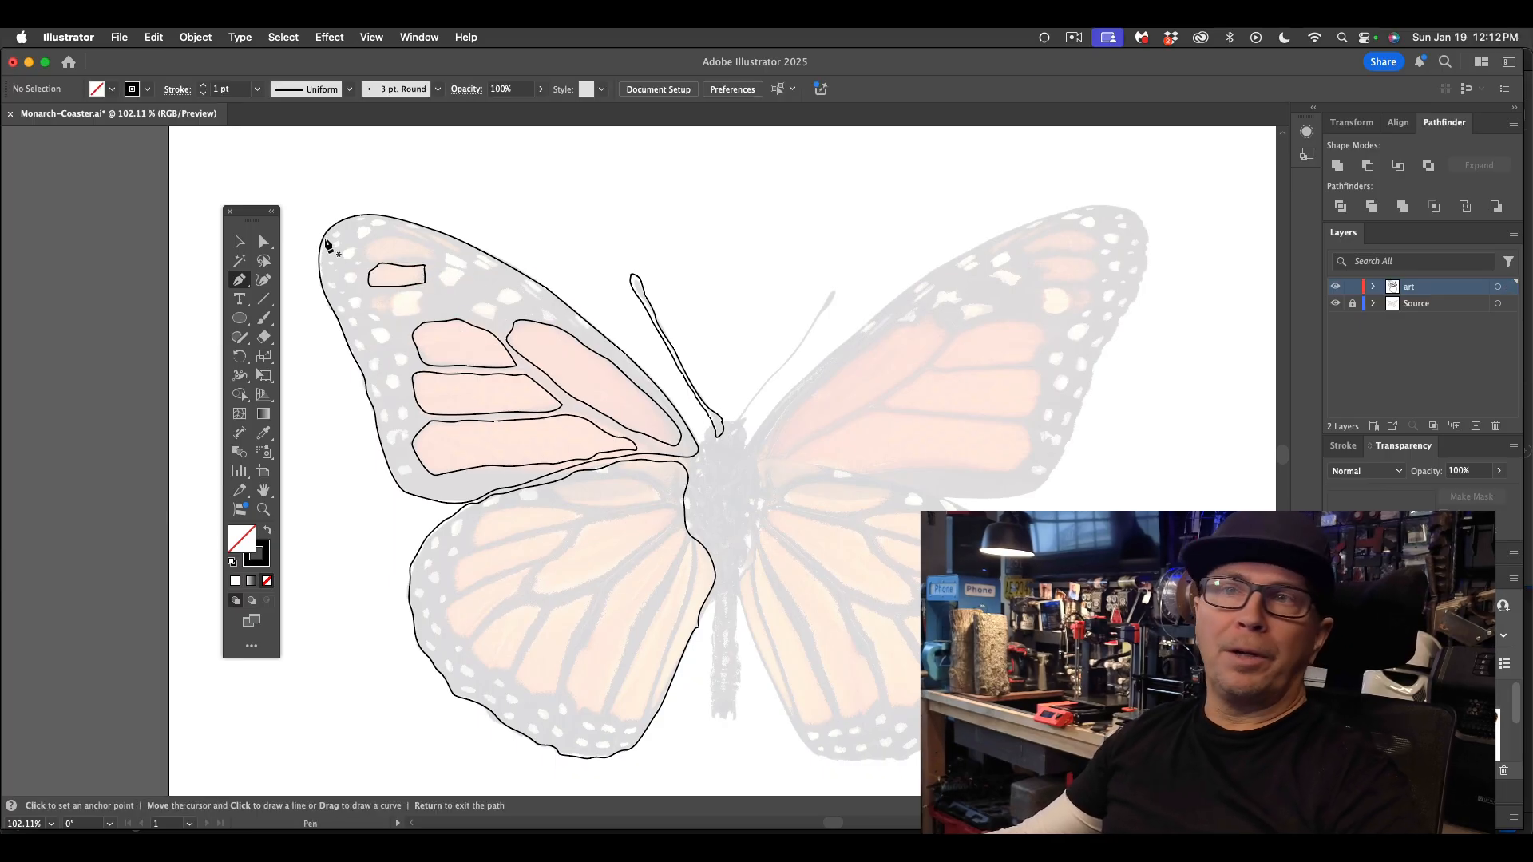
- Trace the elongated orange patch above the small one near the upper-left wing's tip as a closed Pen outline with a rounded inner end
{"action": "left_click", "coordinate": [426, 258]}
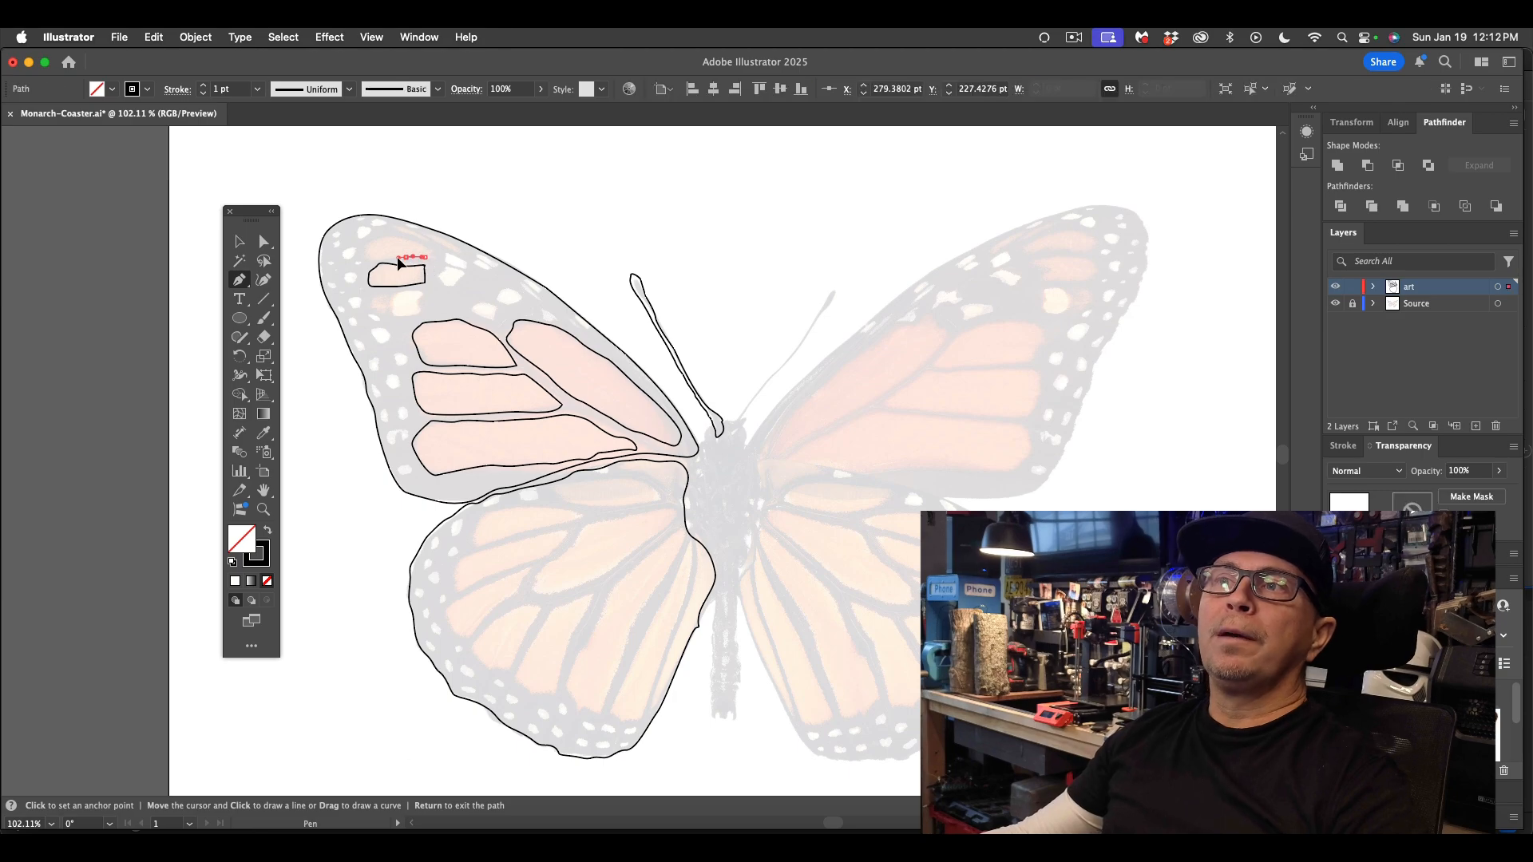
{"action": "left_click_drag", "start_coordinate": [369, 257], "coordinate": [368, 253]}
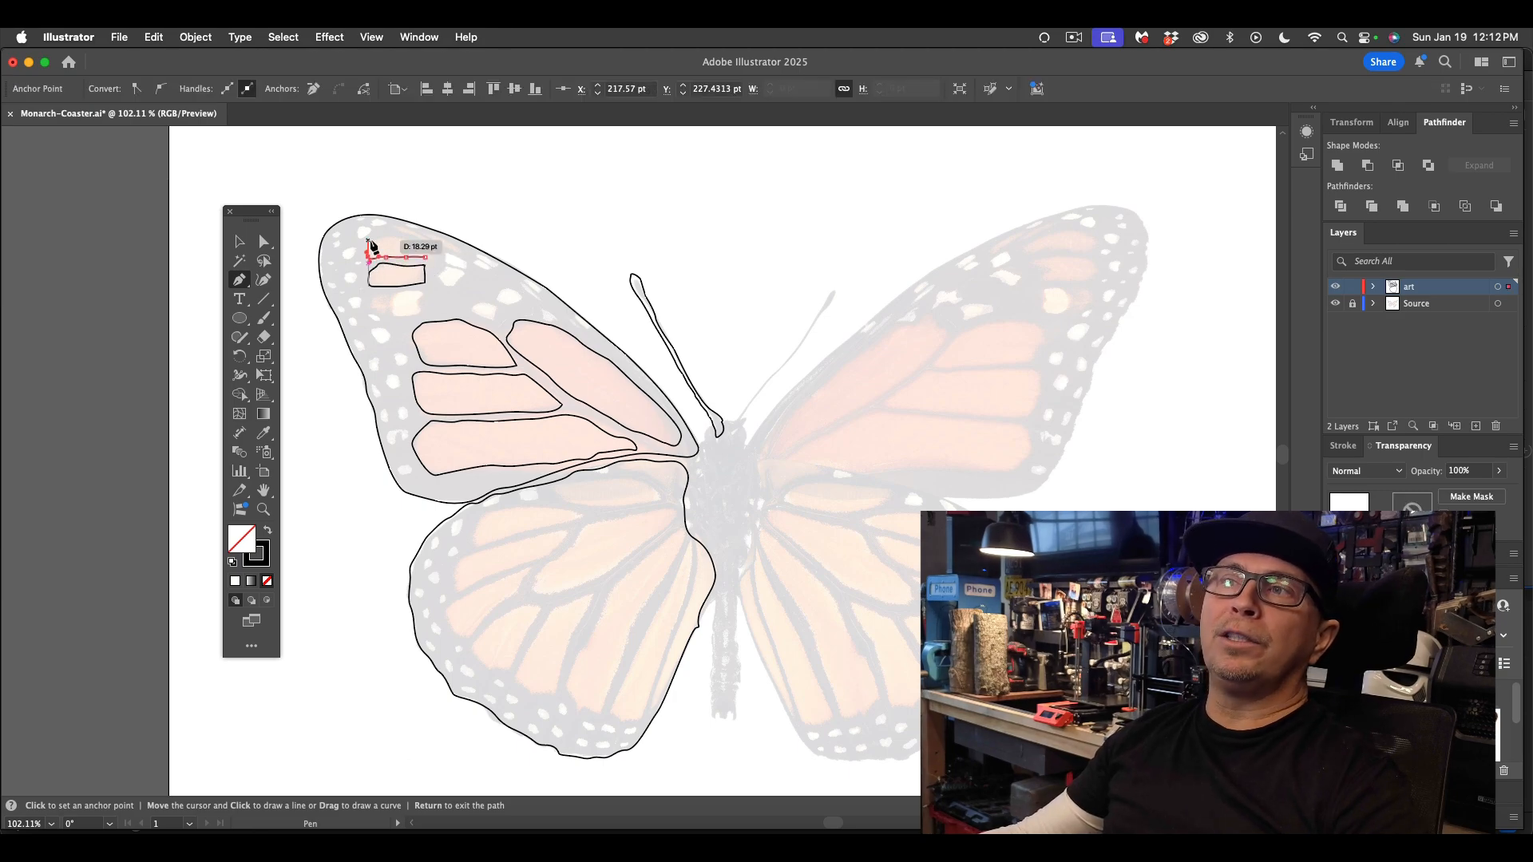
{"action": "scroll", "coordinate": [371, 241], "scroll_direction": "up", "scroll_amount": 6}
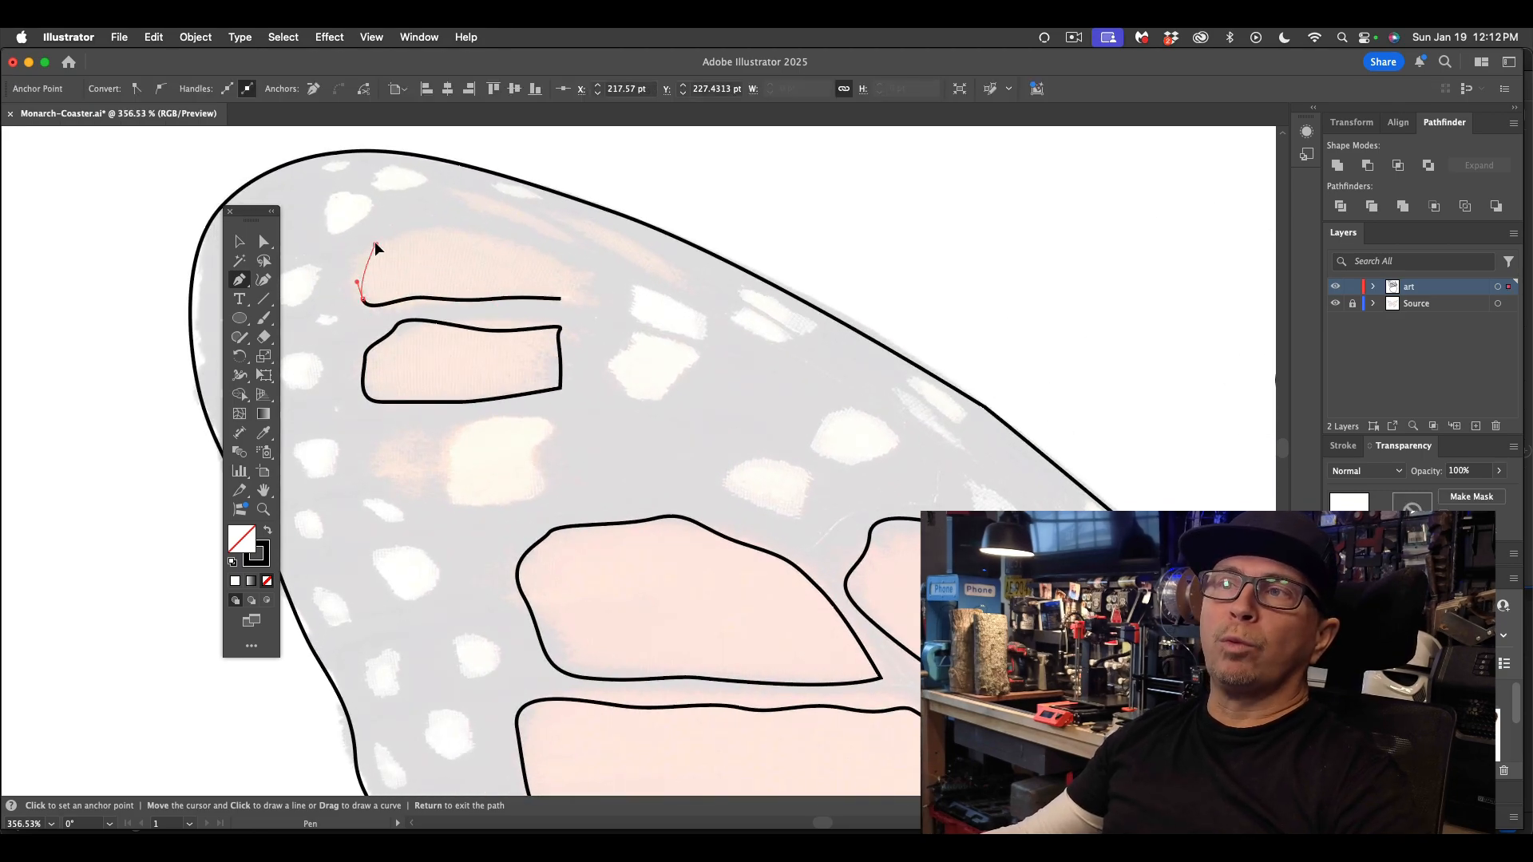
{"action": "left_click", "coordinate": [376, 245]}
{"action": "left_click", "coordinate": [470, 239]}
{"action": "left_click", "coordinate": [499, 245]}
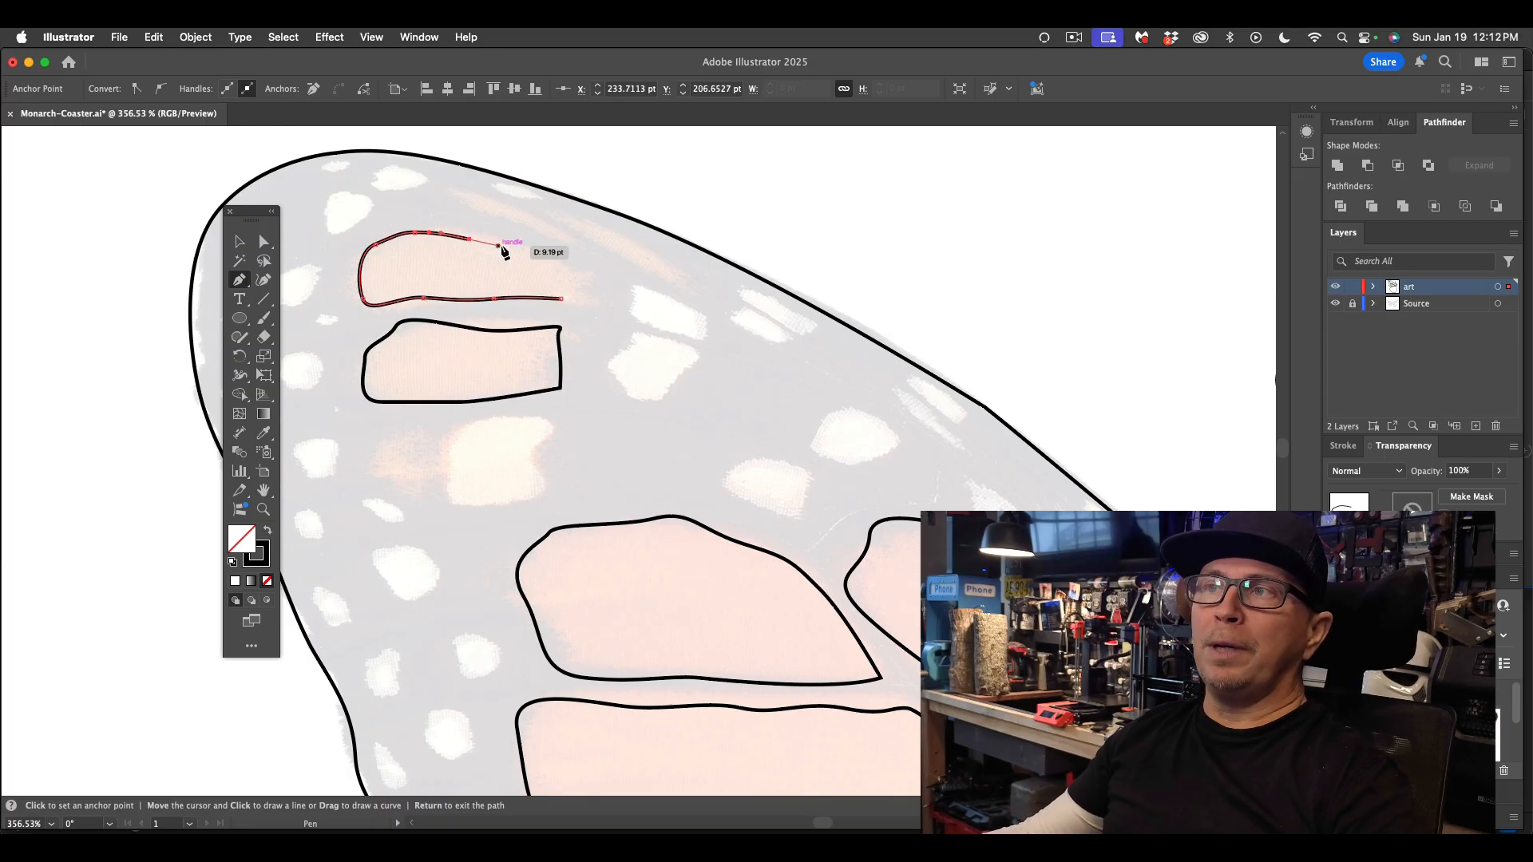
{"action": "left_click", "coordinate": [517, 248]}
{"action": "left_click", "coordinate": [530, 253]}
{"action": "left_click", "coordinate": [545, 258]}
{"action": "left_click_drag", "start_coordinate": [575, 274], "coordinate": [550, 299]}
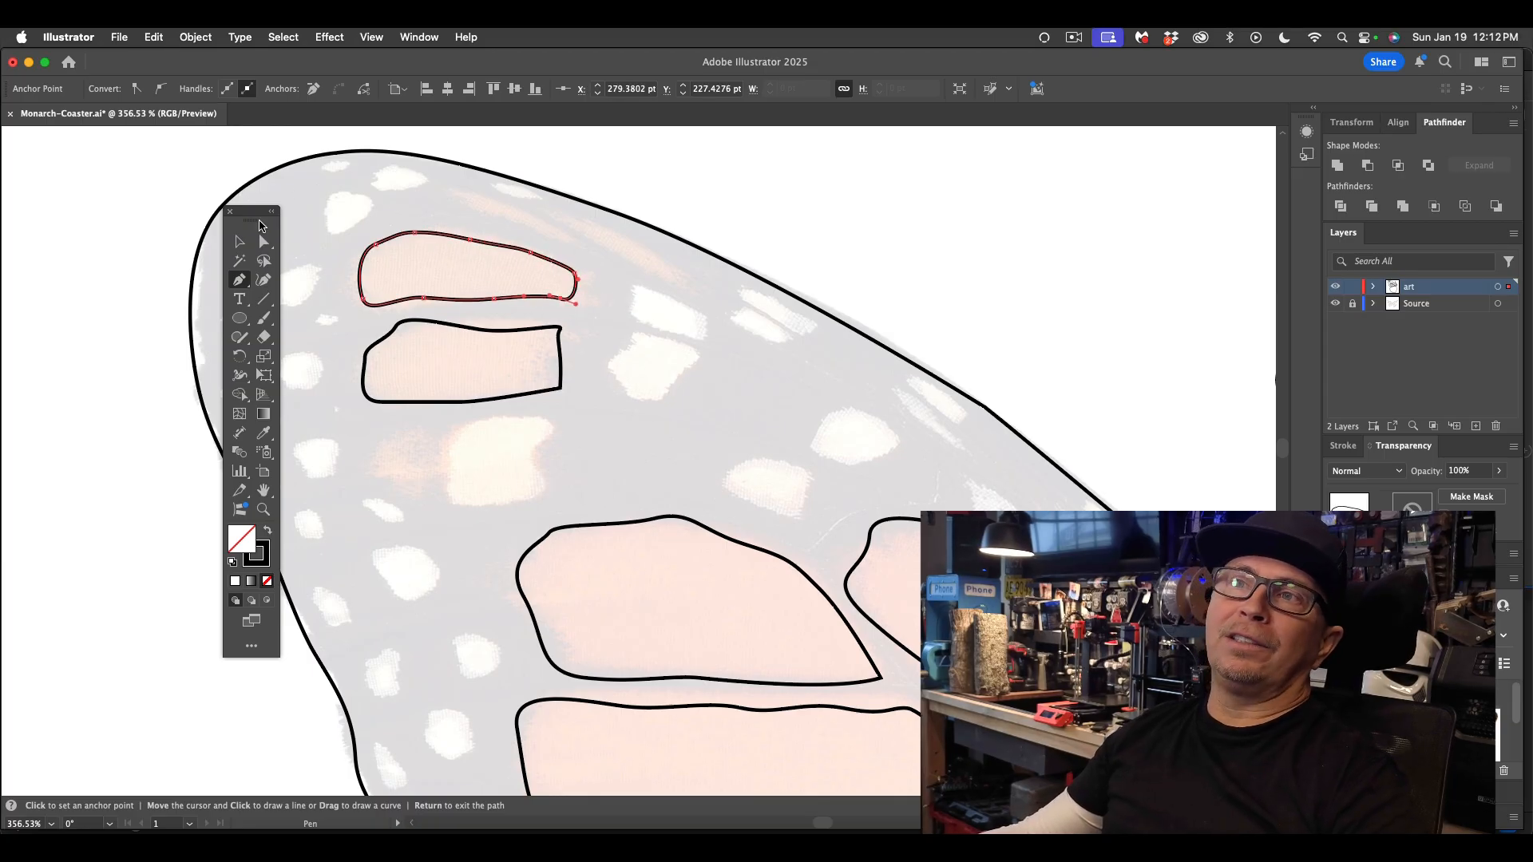
{"action": "left_click", "coordinate": [239, 243]}
{"action": "scroll", "coordinate": [354, 313], "scroll_direction": "down", "scroll_amount": 5}
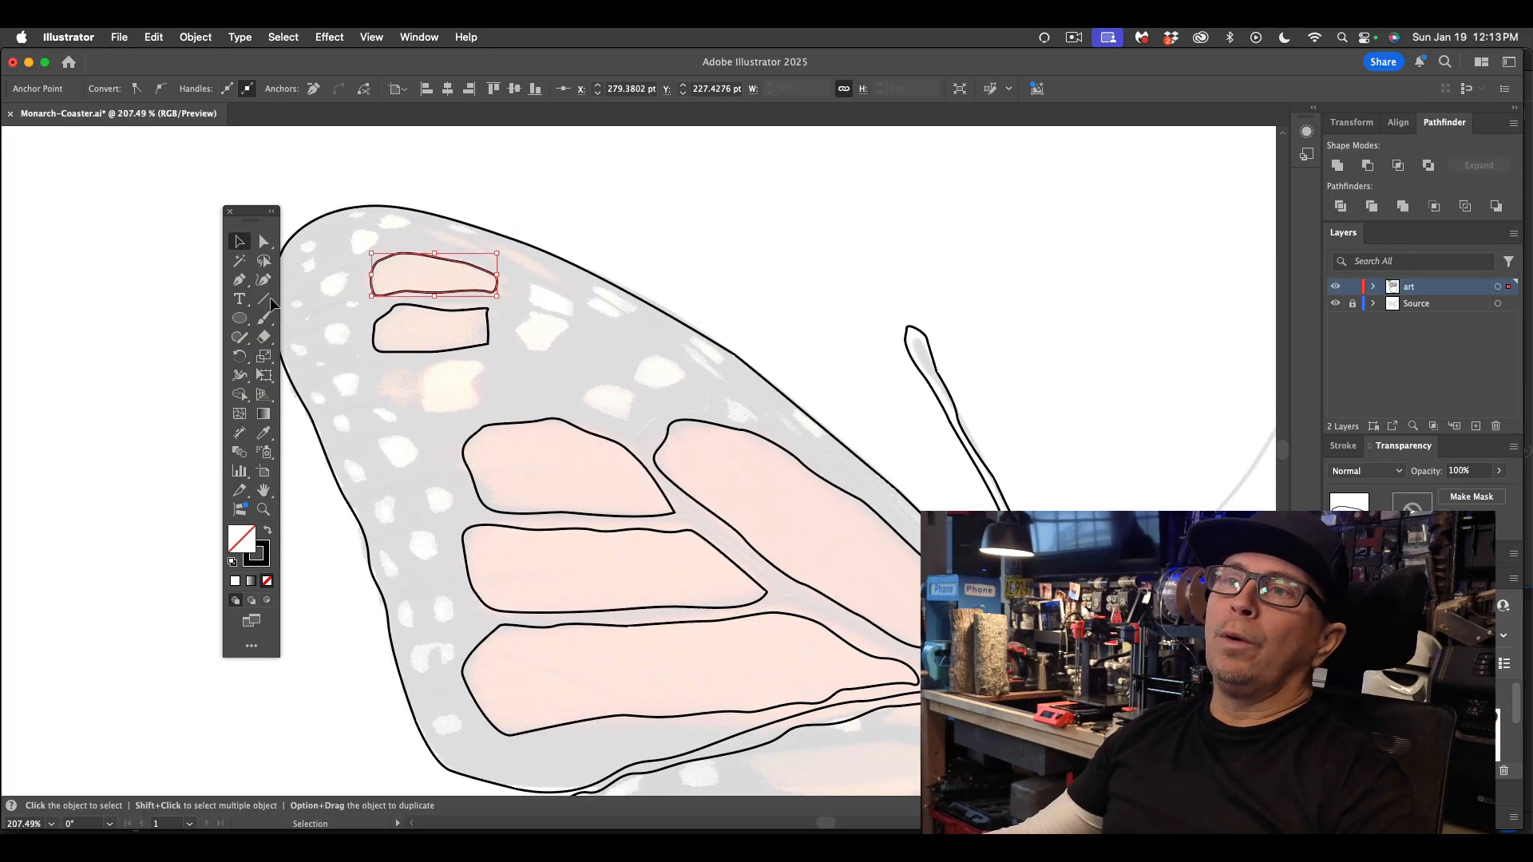
- Move the inner-end anchor of the upper wingtip patch by 8.0584 pt horizontally and -6.8686 pt vertically
{"action": "left_click", "coordinate": [262, 241]}
{"action": "key", "text": "Return"}
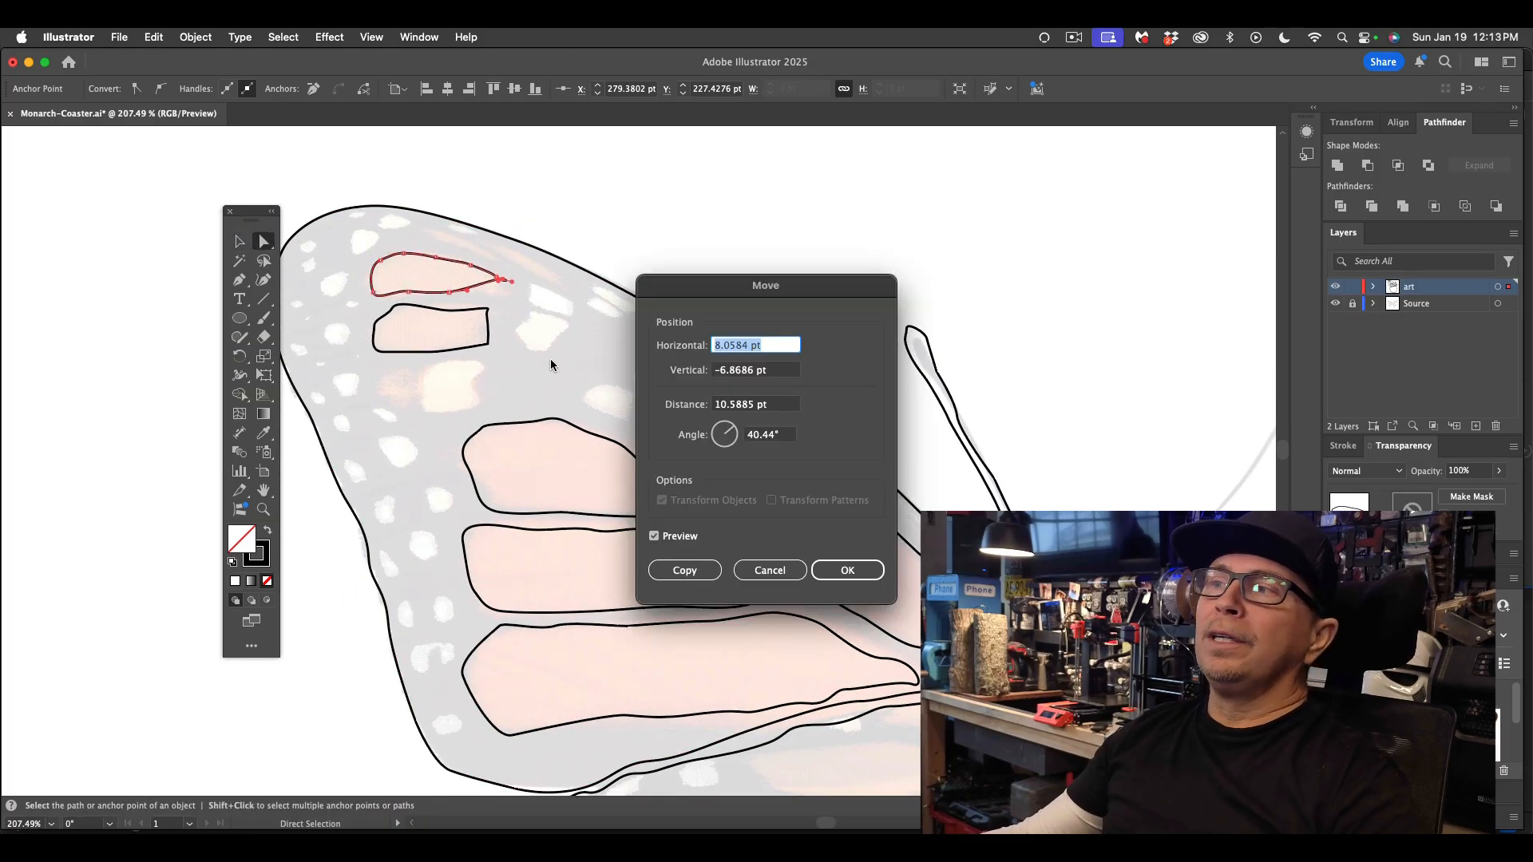
{"action": "key", "text": "Return"}
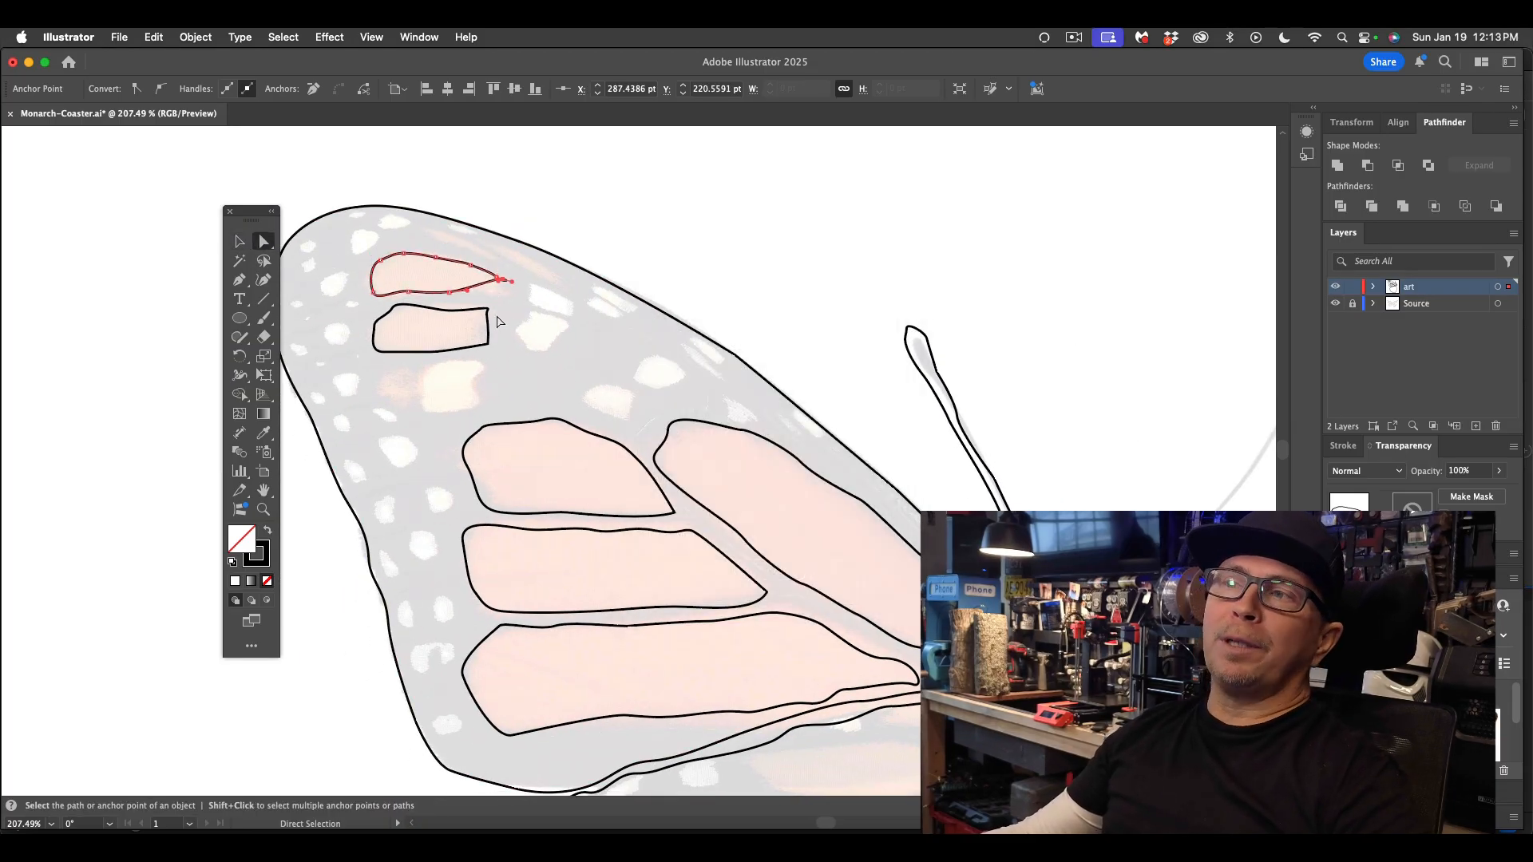
- Round the straight inner end of the lower wingtip patch by pulling its anchor handles outward, and deselect the outline
{"action": "left_click", "coordinate": [488, 319]}
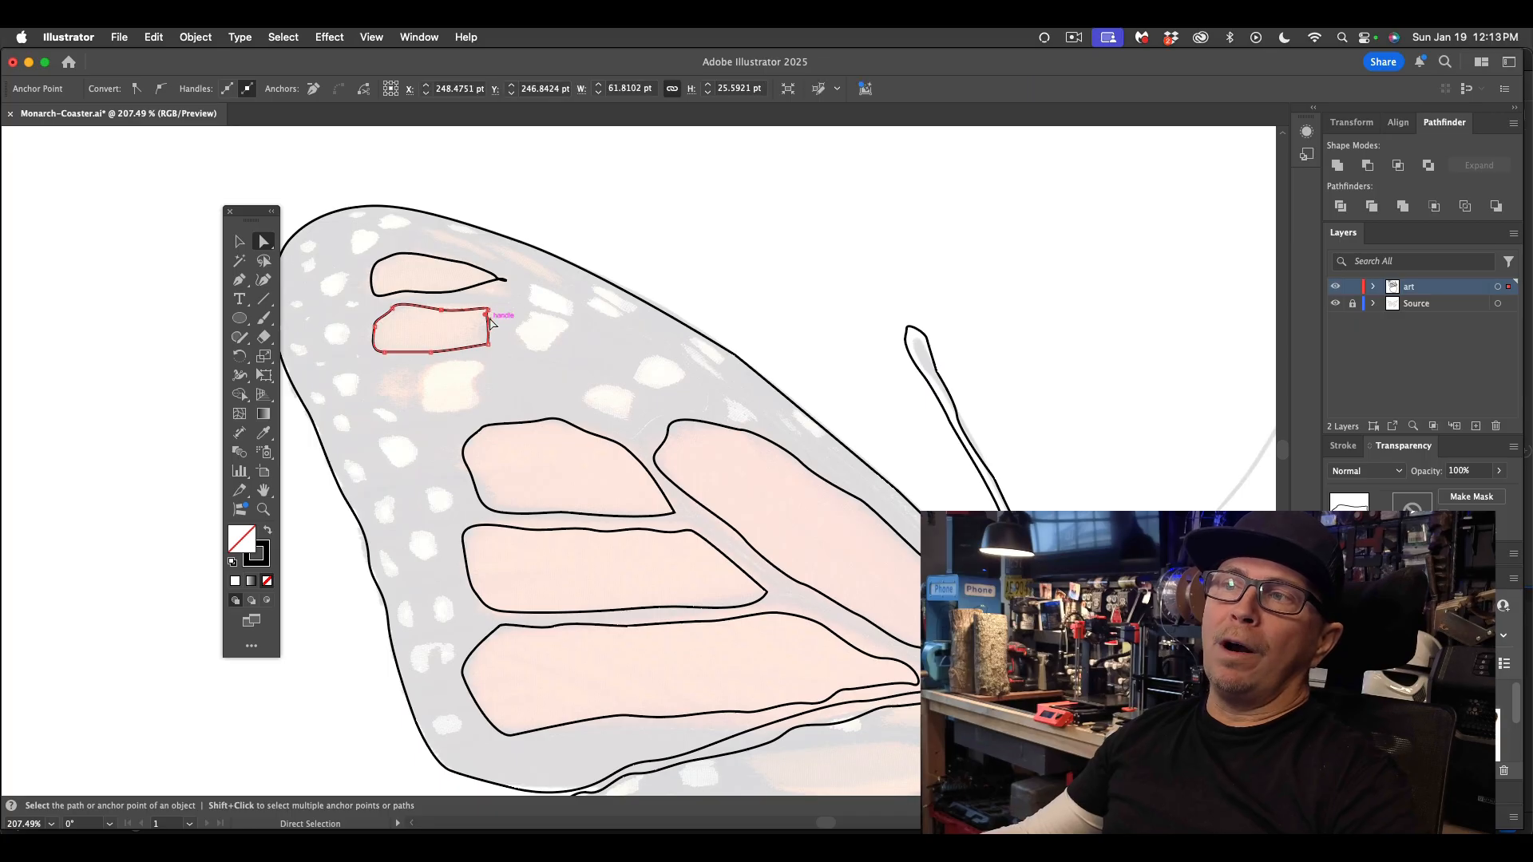
{"action": "left_click_drag", "start_coordinate": [490, 321], "coordinate": [506, 326]}
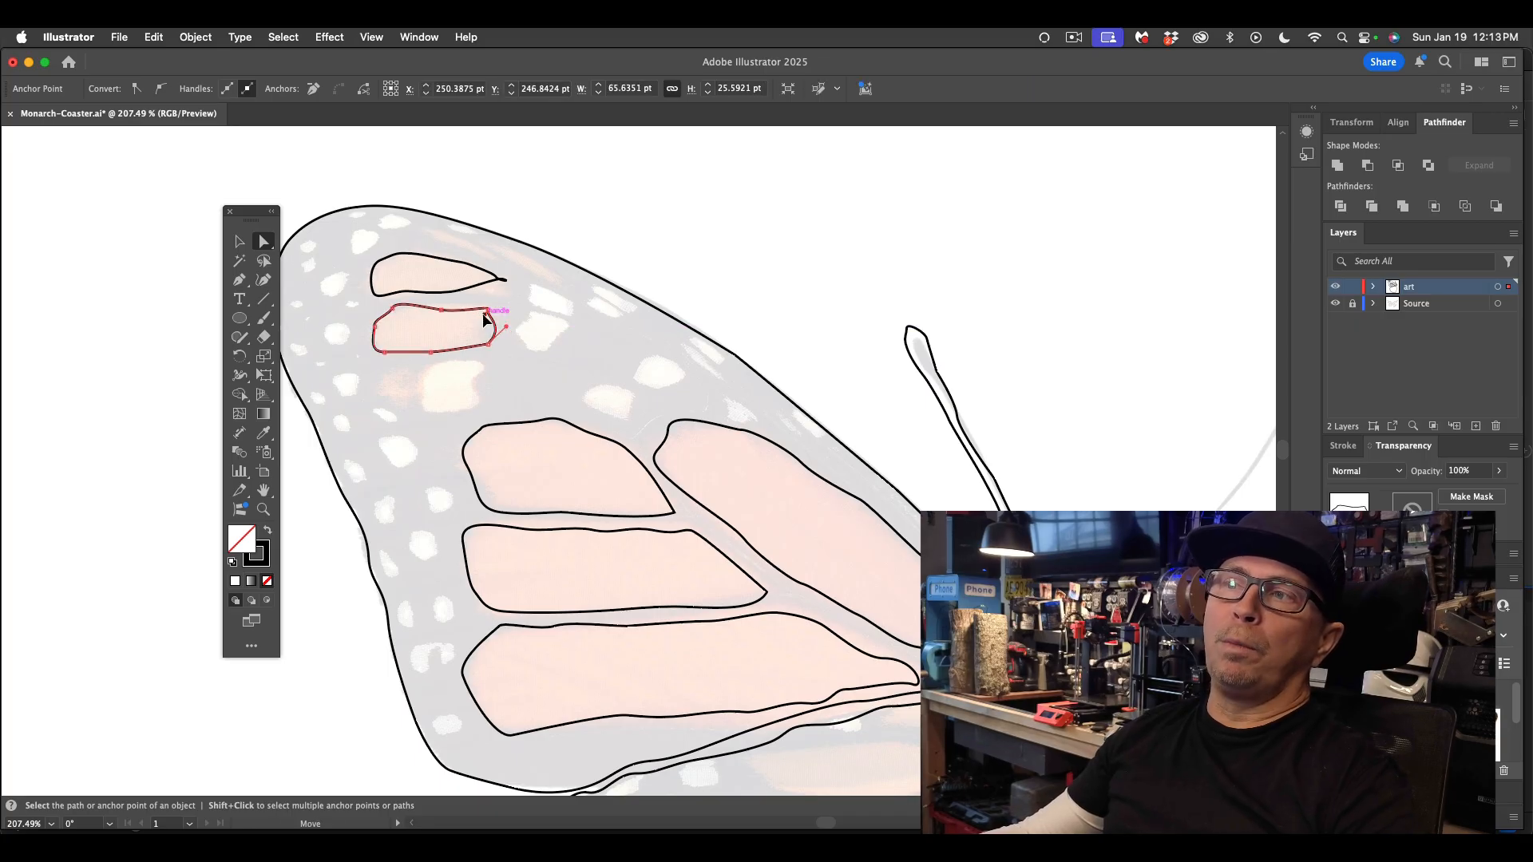
{"action": "left_click", "coordinate": [509, 320]}
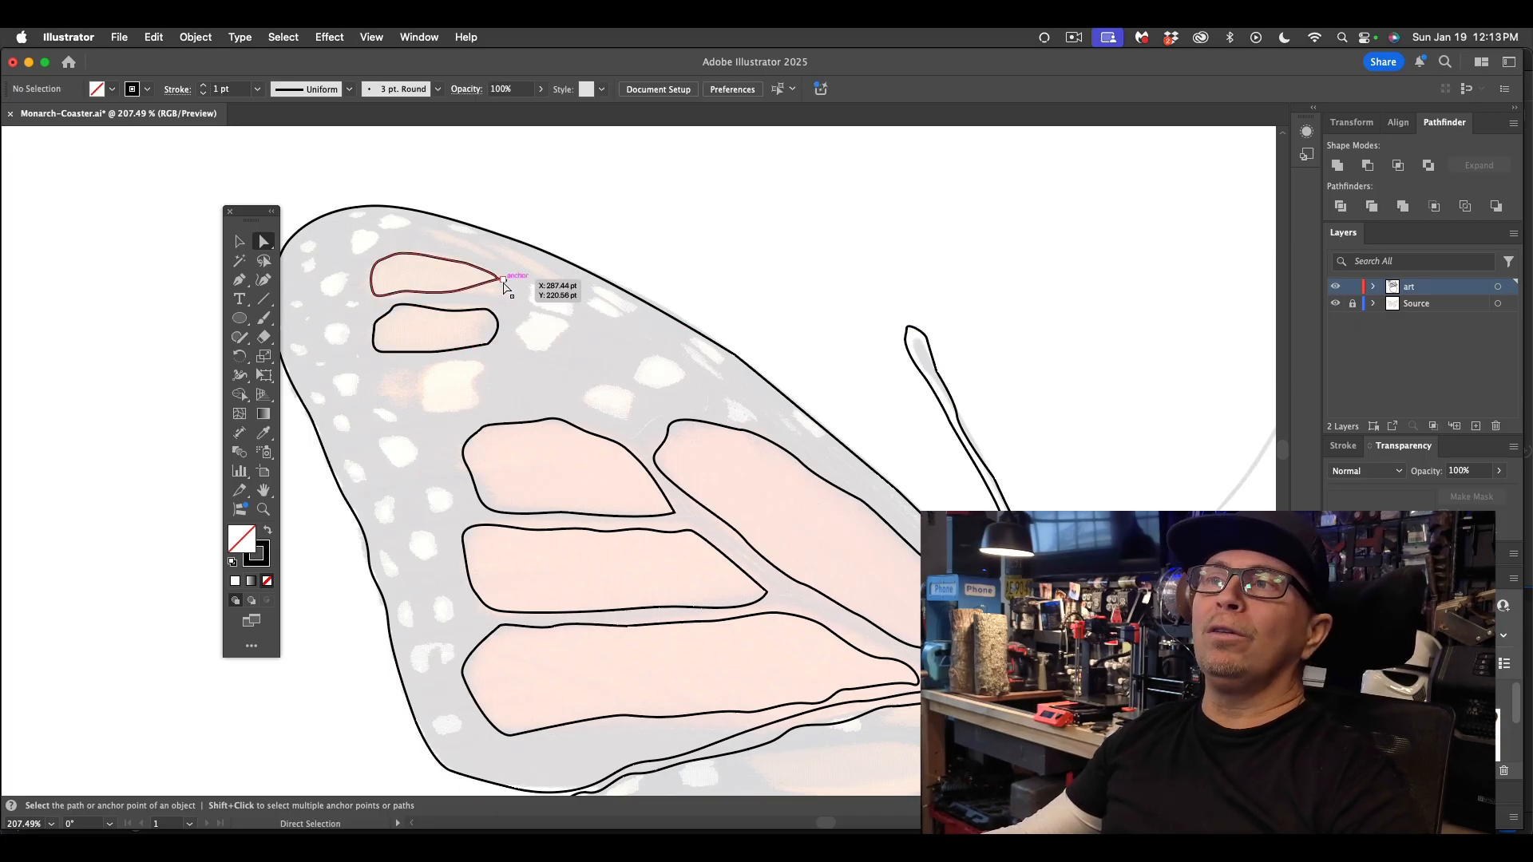
- Reposition the inner-end anchor of the upper wingtip patch and reshape its curve so the pointed end becomes rounded
{"action": "left_click_drag", "start_coordinate": [503, 286], "coordinate": [488, 300]}
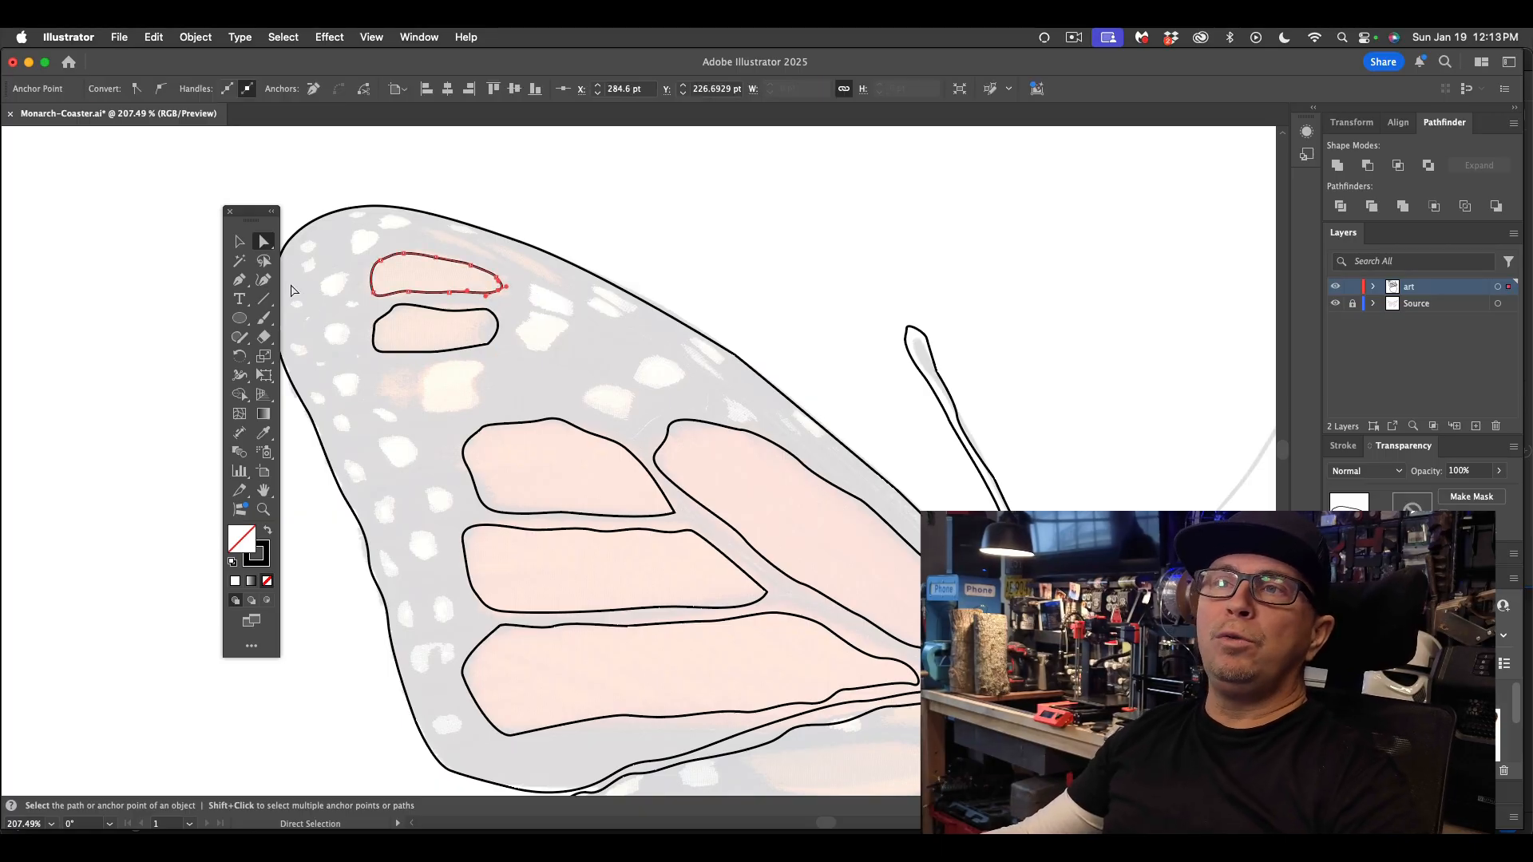
{"action": "key", "text": "p"}
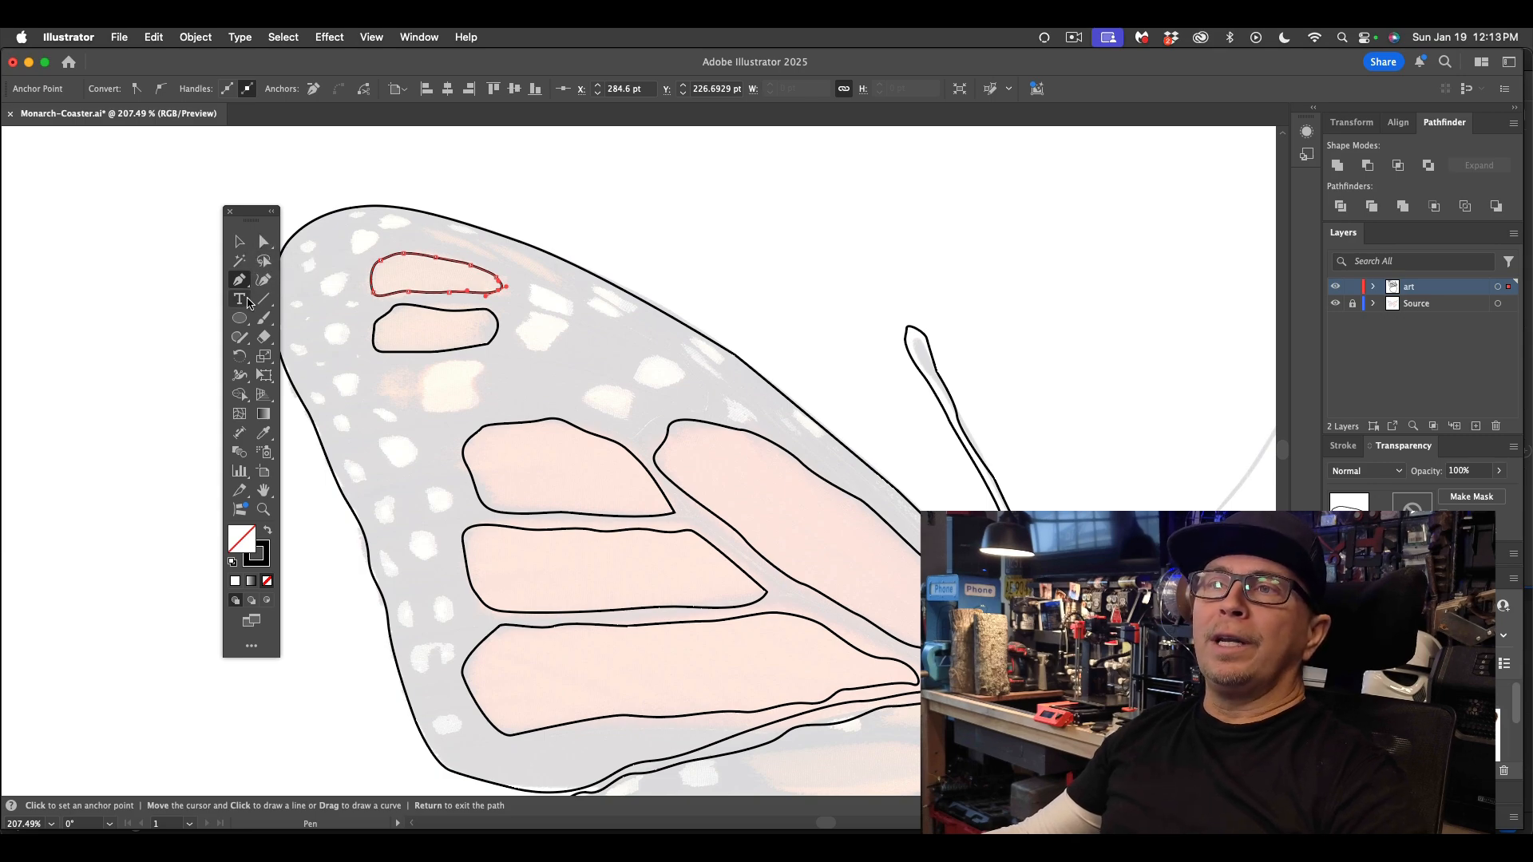
{"action": "key", "text": "a"}
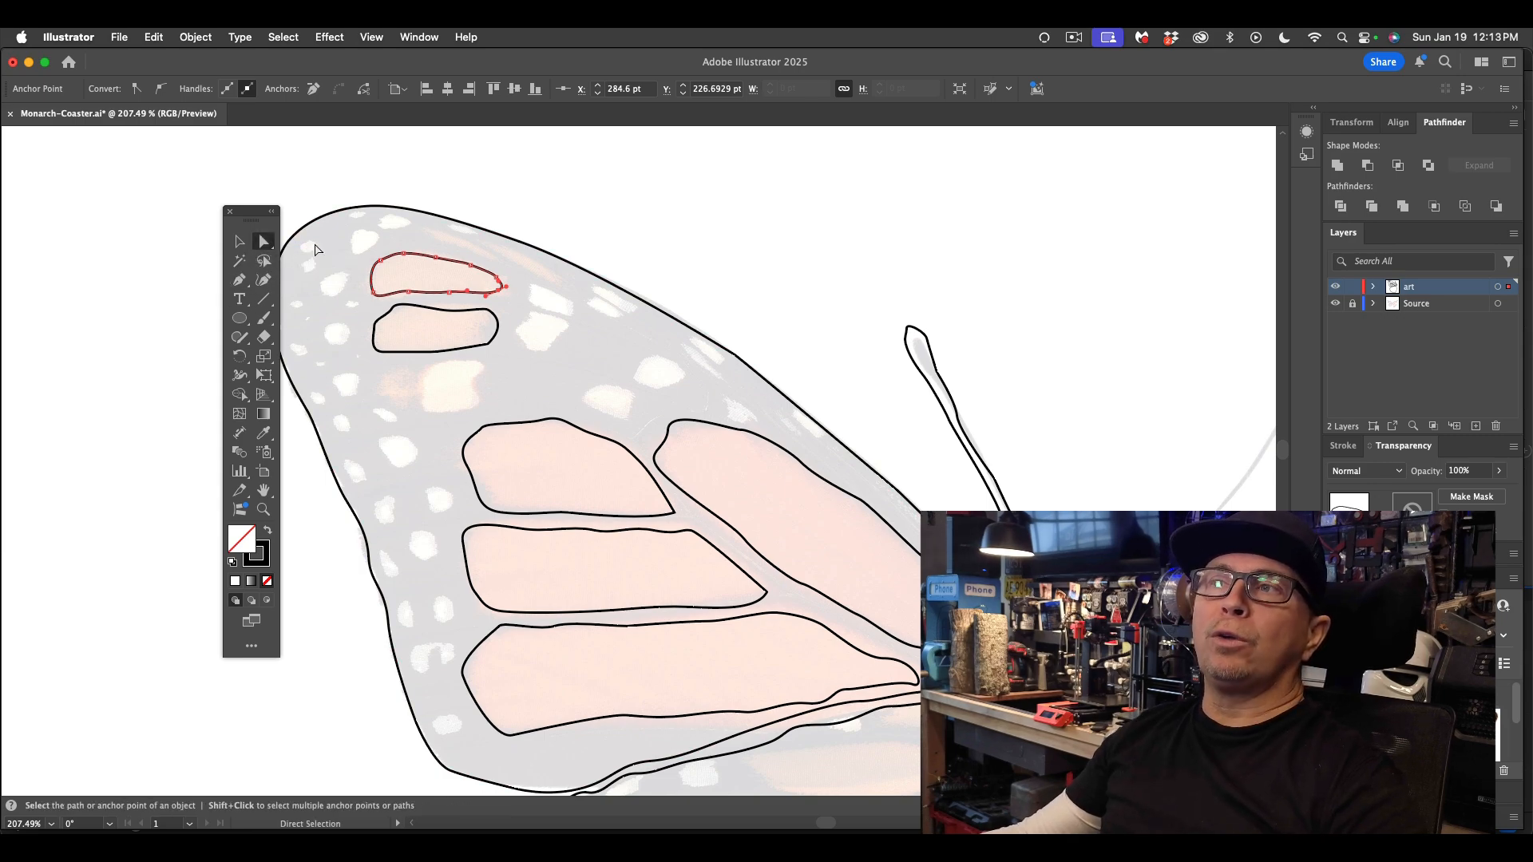
- Refine the curve along the upper wingtip patch's top edge by adjusting its anchor handle
{"action": "left_click_drag", "start_coordinate": [436, 257], "coordinate": [435, 257]}
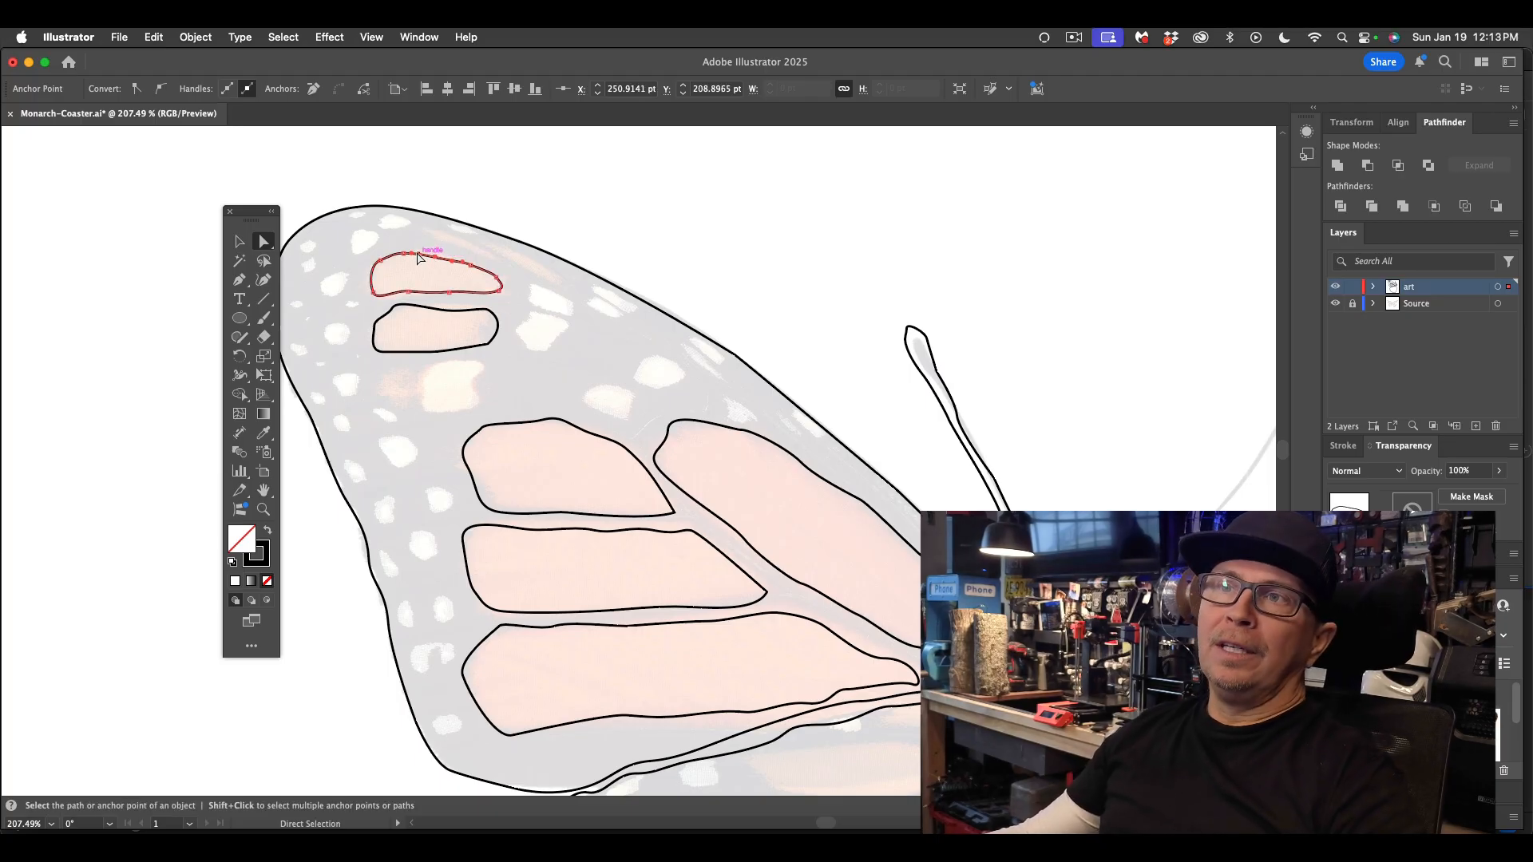
- Draw a straight horizontal Pen line in the blank area above the upper-left wing and deselect it
{"action": "left_click", "coordinate": [238, 281]}
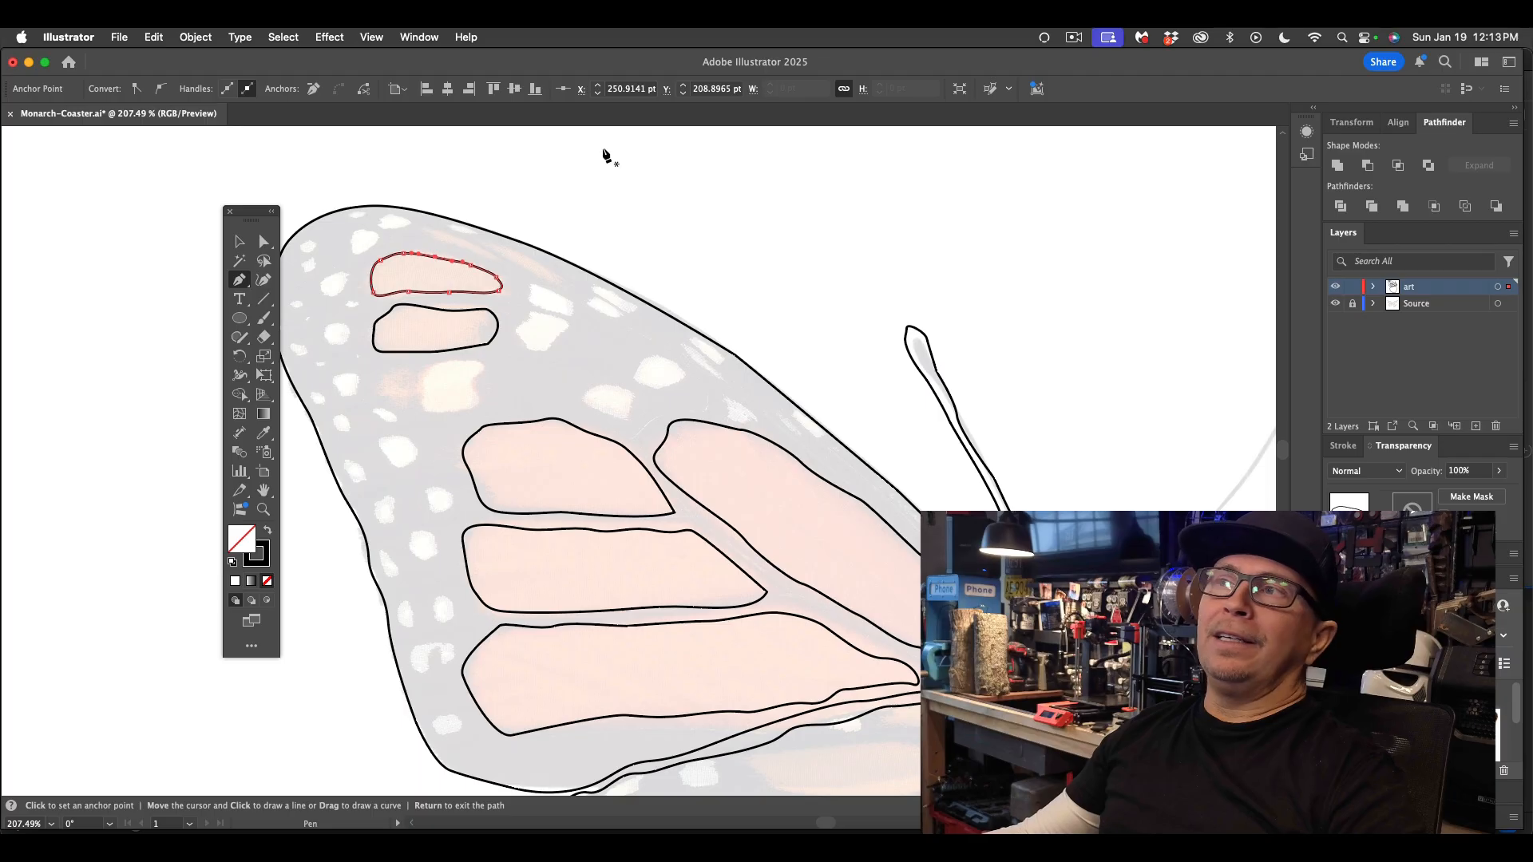
{"action": "left_click", "coordinate": [588, 181]}
{"action": "left_click", "coordinate": [824, 180]}
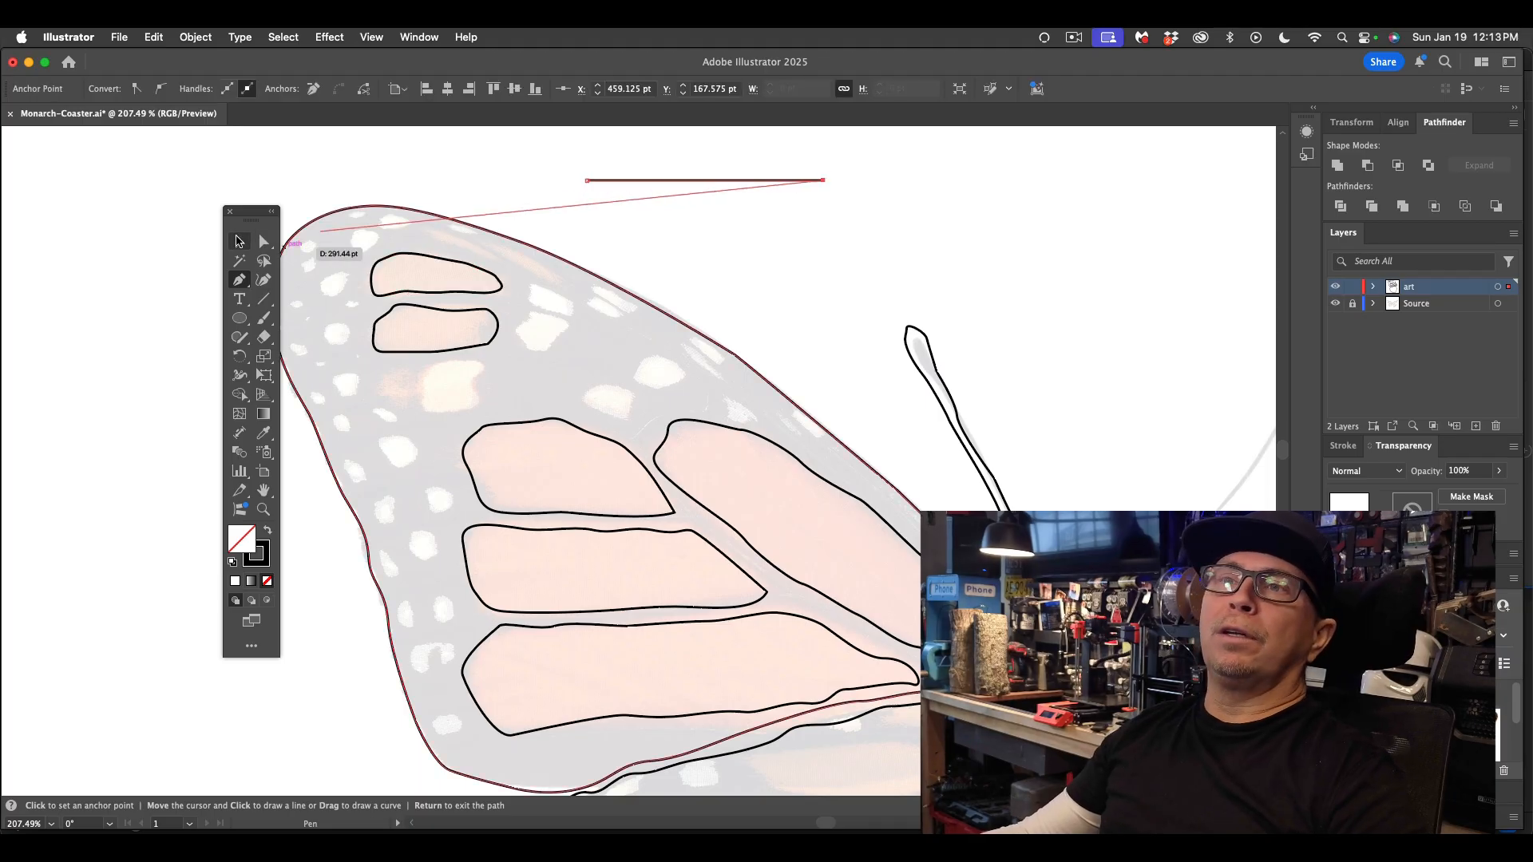
{"action": "left_click", "coordinate": [239, 241]}
{"action": "left_click", "coordinate": [417, 164]}
- Draw a 9.4246 pt circle at the line's left end, copy it to the right end, and nudge both down to center on the line
{"action": "left_click_drag", "start_coordinate": [244, 321], "coordinate": [319, 353]}
{"action": "left_click_drag", "start_coordinate": [580, 168], "coordinate": [598, 187]}
{"action": "left_click", "coordinate": [240, 242]}
{"action": "left_click", "coordinate": [458, 160]}
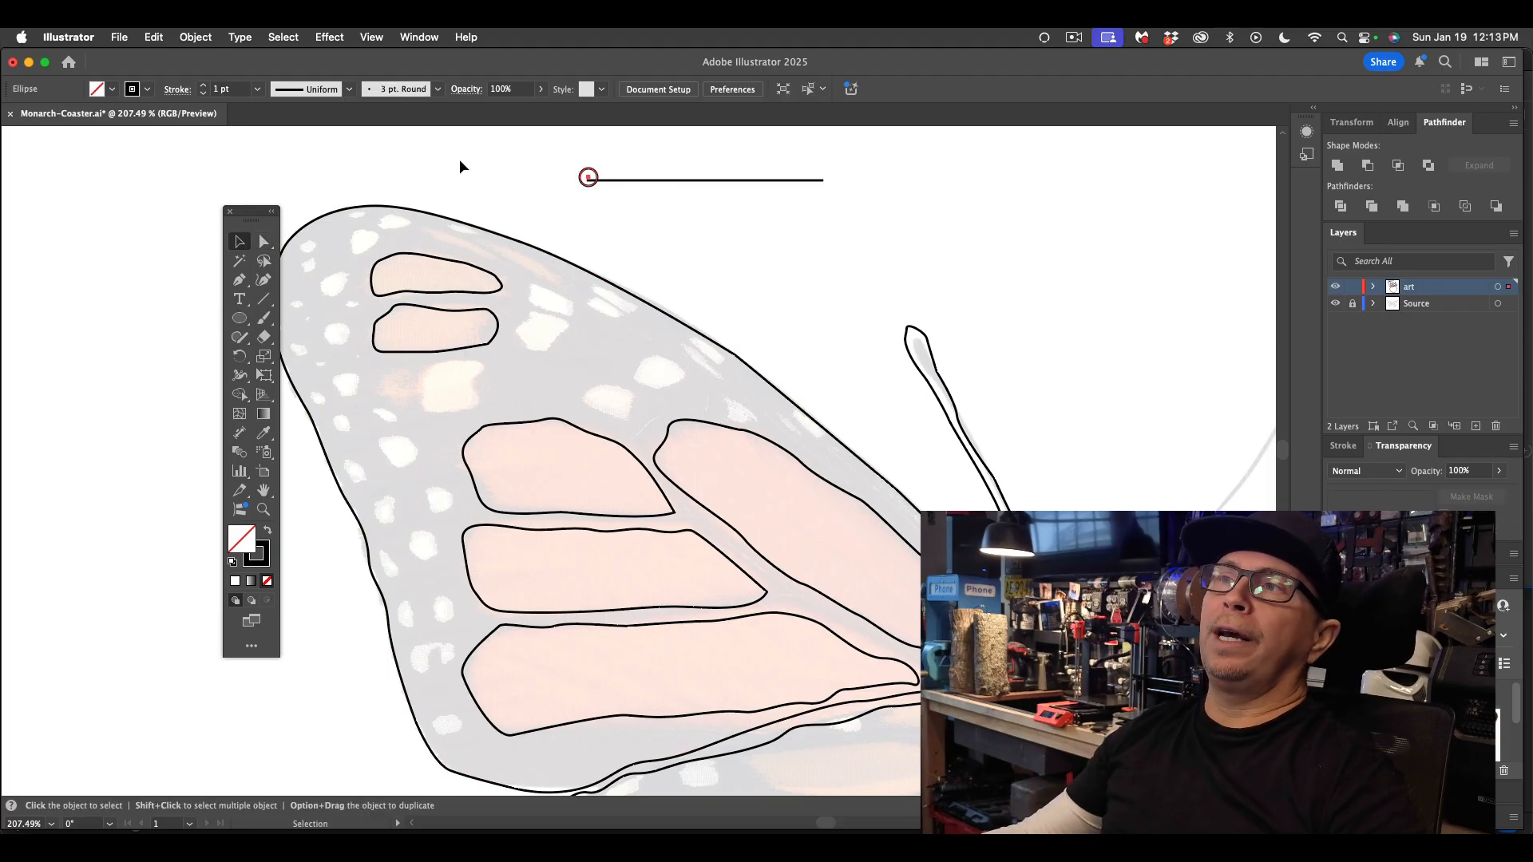
{"action": "left_click_drag", "start_coordinate": [588, 177], "coordinate": [830, 184]}
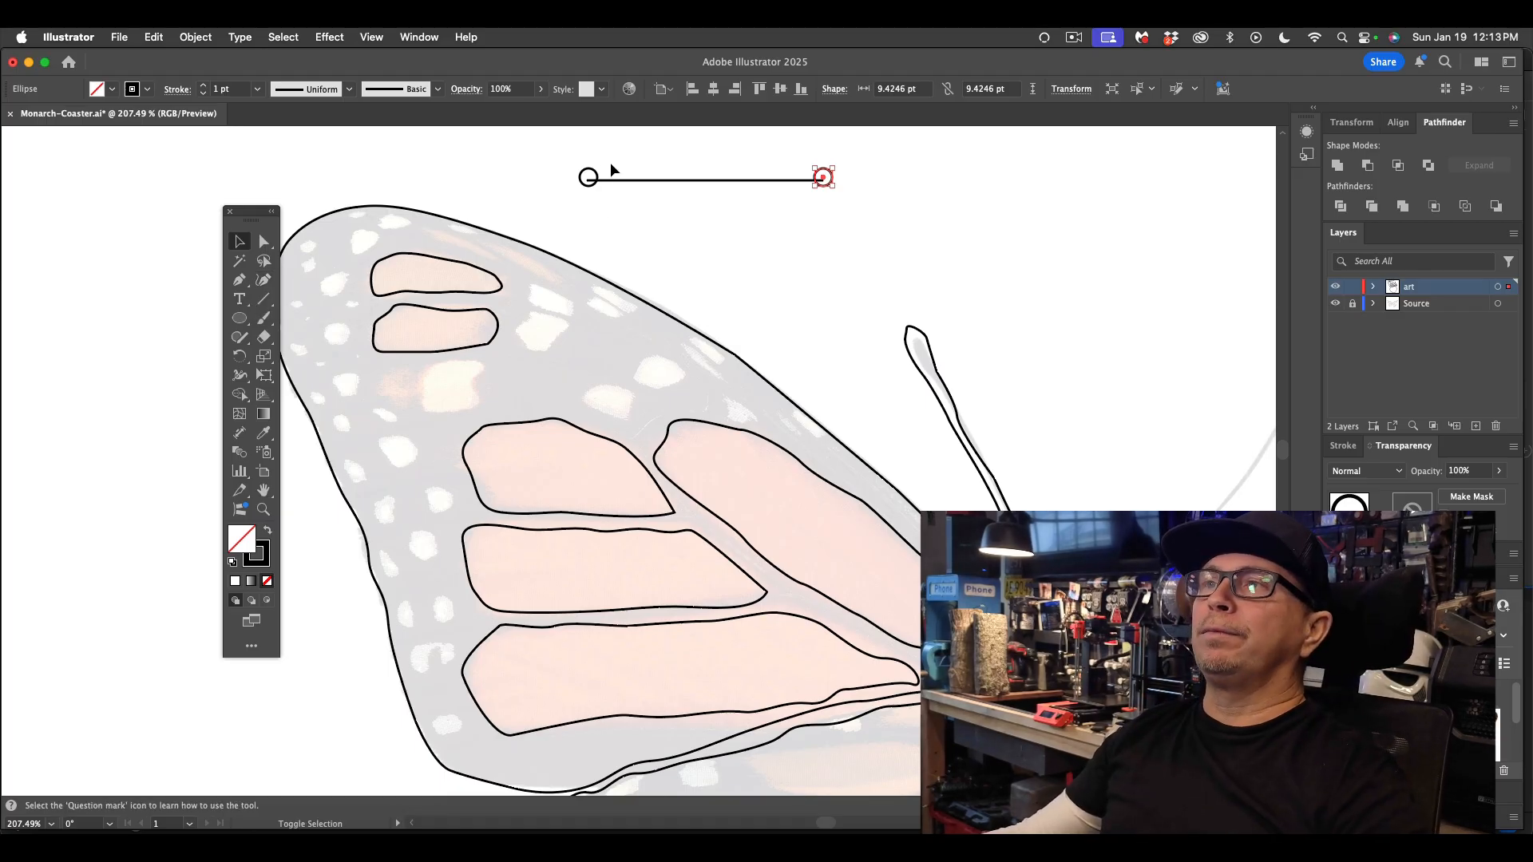
{"action": "left_click_drag", "start_coordinate": [584, 172], "coordinate": [584, 172]}
{"action": "key", "text": "Down"}
{"action": "key", "text": "Down"}
{"action": "left_click", "coordinate": [533, 175]}
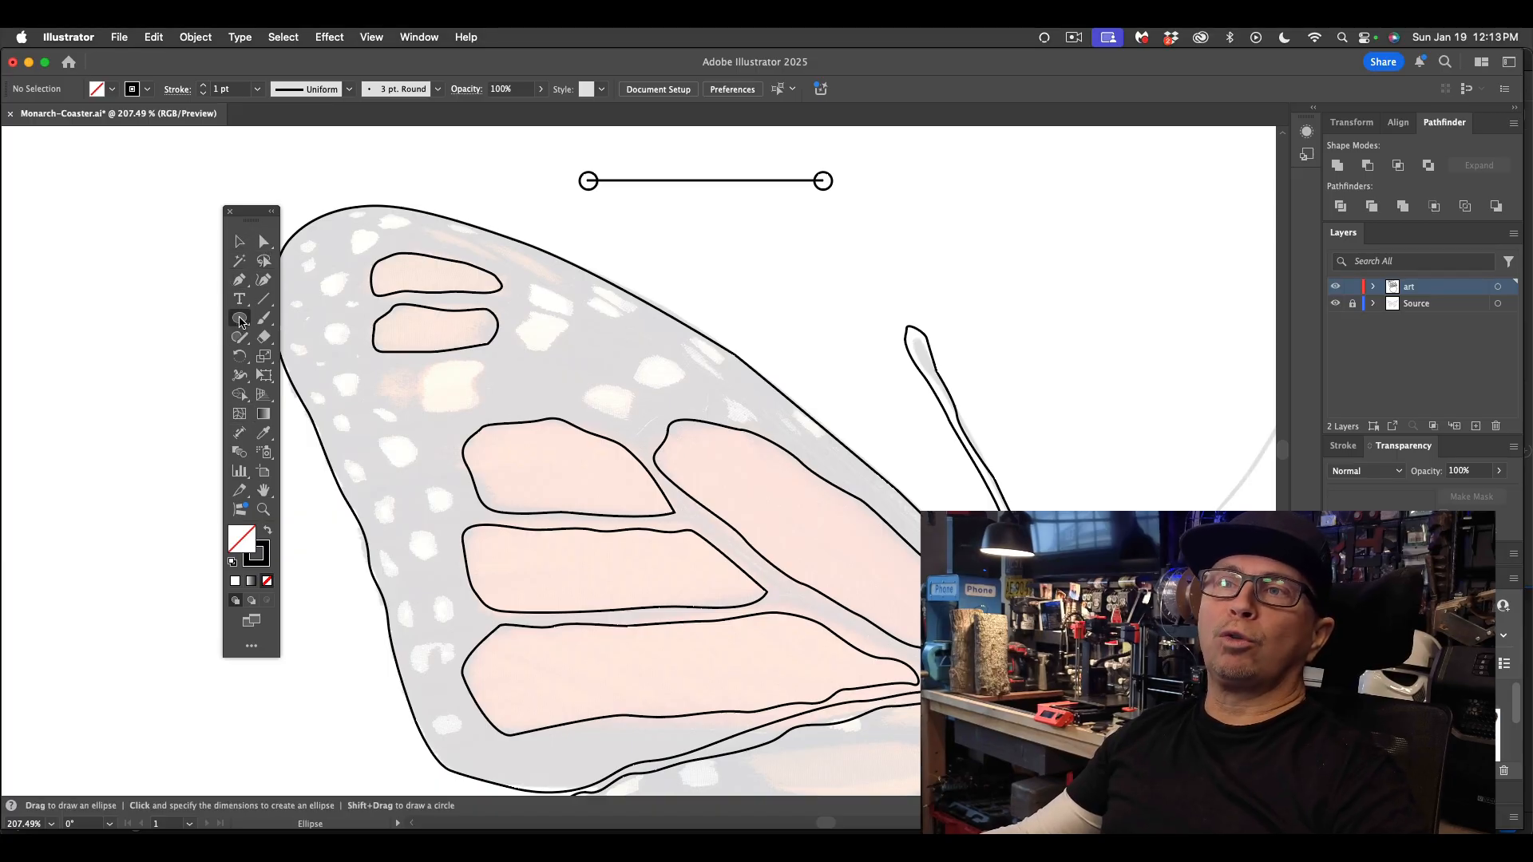
- Draw a 9.5665 pt square over the middle of the horizontal line and deselect it
{"action": "left_click_drag", "start_coordinate": [238, 317], "coordinate": [319, 316]}
{"action": "left_click_drag", "start_coordinate": [704, 171], "coordinate": [724, 191]}
{"action": "left_click", "coordinate": [240, 238]}
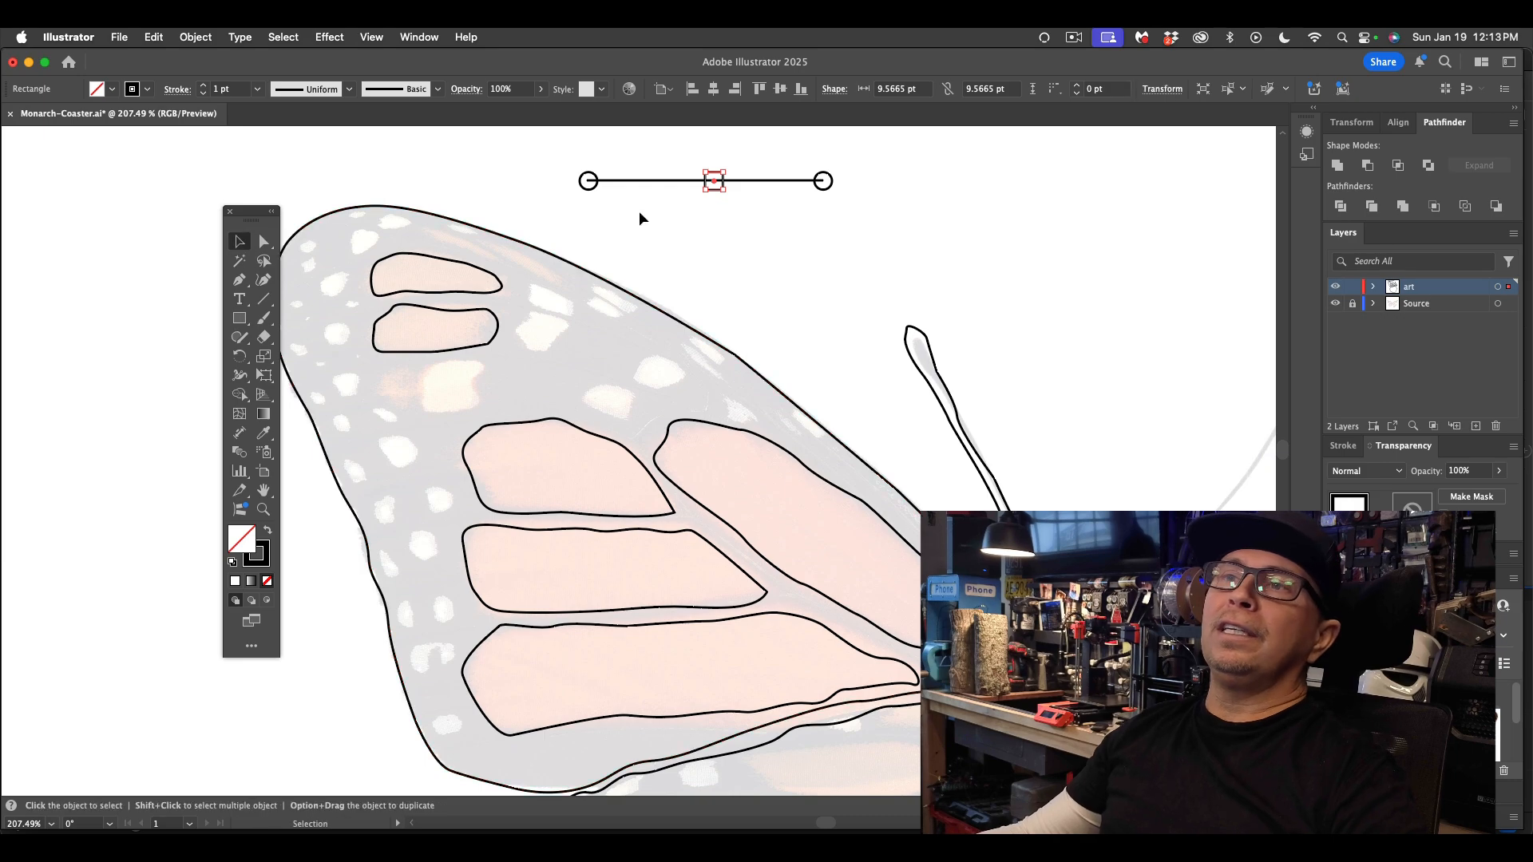
{"action": "left_click", "coordinate": [724, 191]}
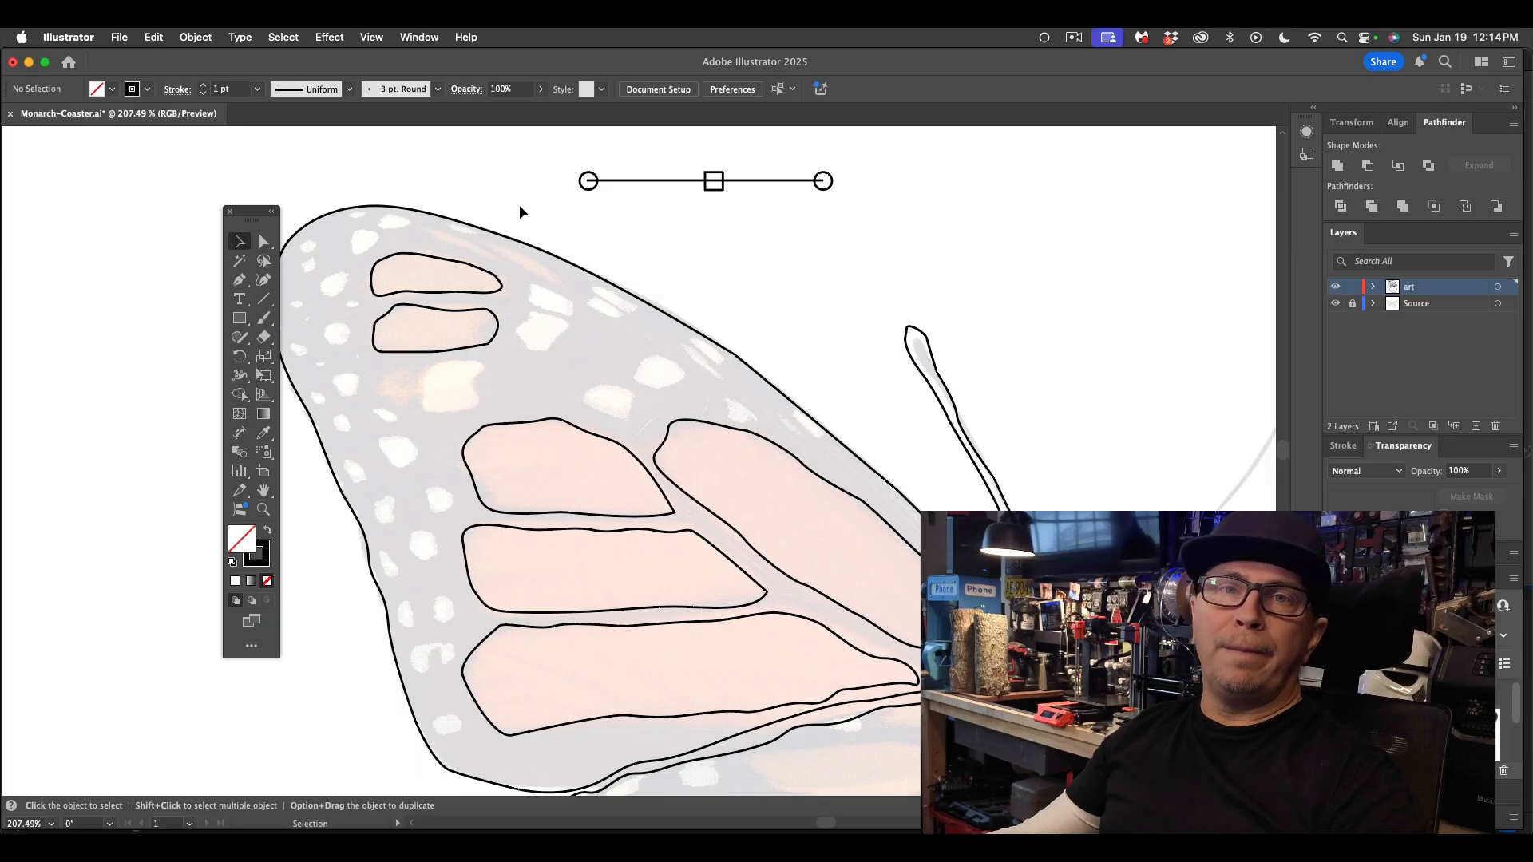
- Place a single smooth Pen anchor with long horizontal handles below the line and end the path
{"action": "left_click", "coordinate": [239, 279]}
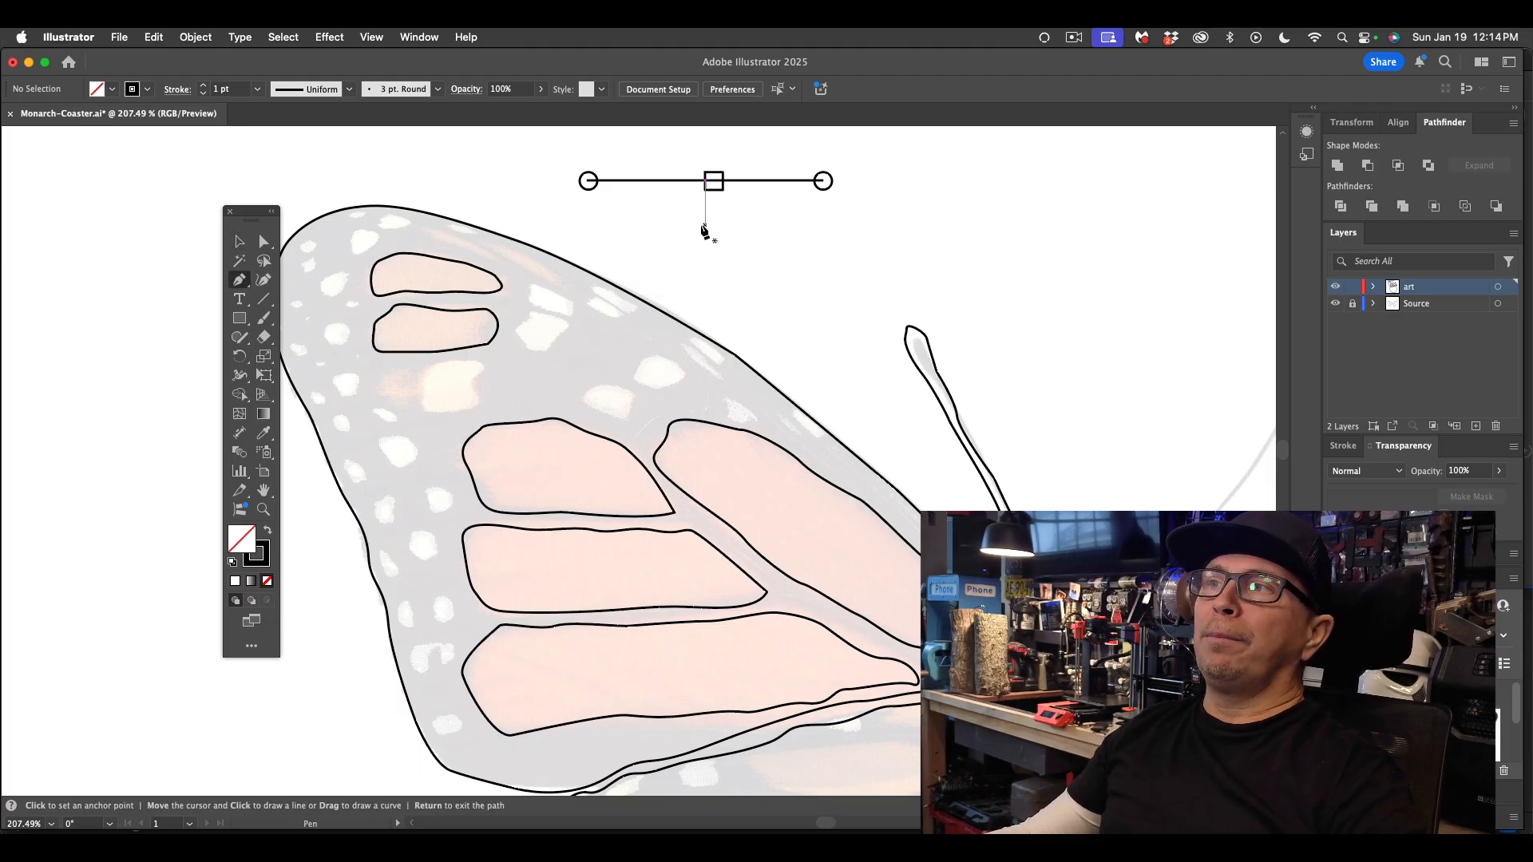
{"action": "left_click_drag", "start_coordinate": [799, 230], "coordinate": [826, 227]}
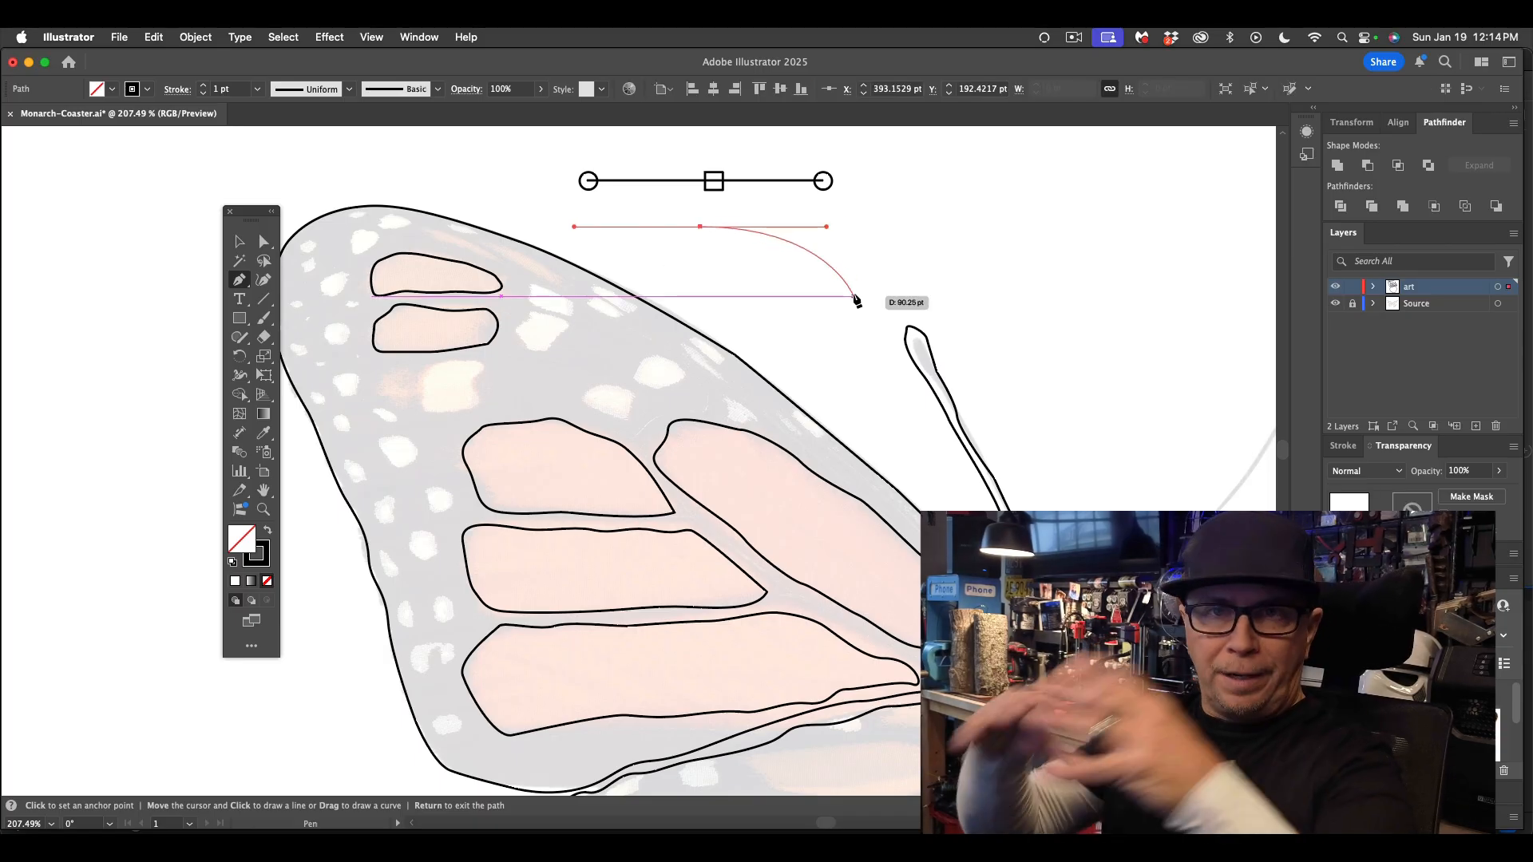
{"action": "key", "text": "Return"}
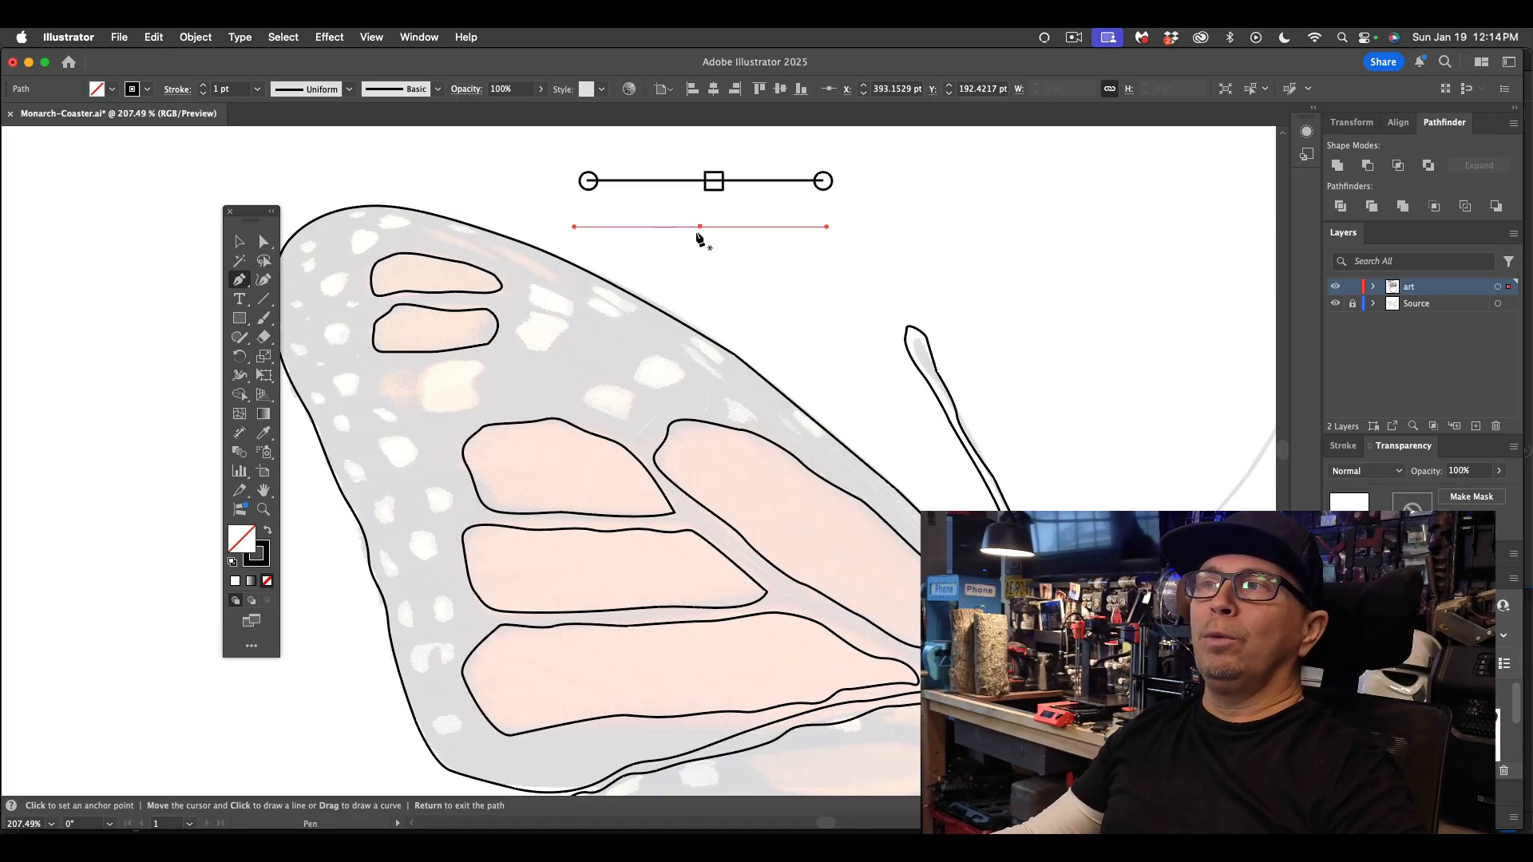
- Delete the demonstration line, circles, square and loose anchor above the wing
{"action": "left_click", "coordinate": [238, 242]}
{"action": "left_click", "coordinate": [520, 189]}
{"action": "left_click_drag", "start_coordinate": [848, 194], "coordinate": [928, 212]}
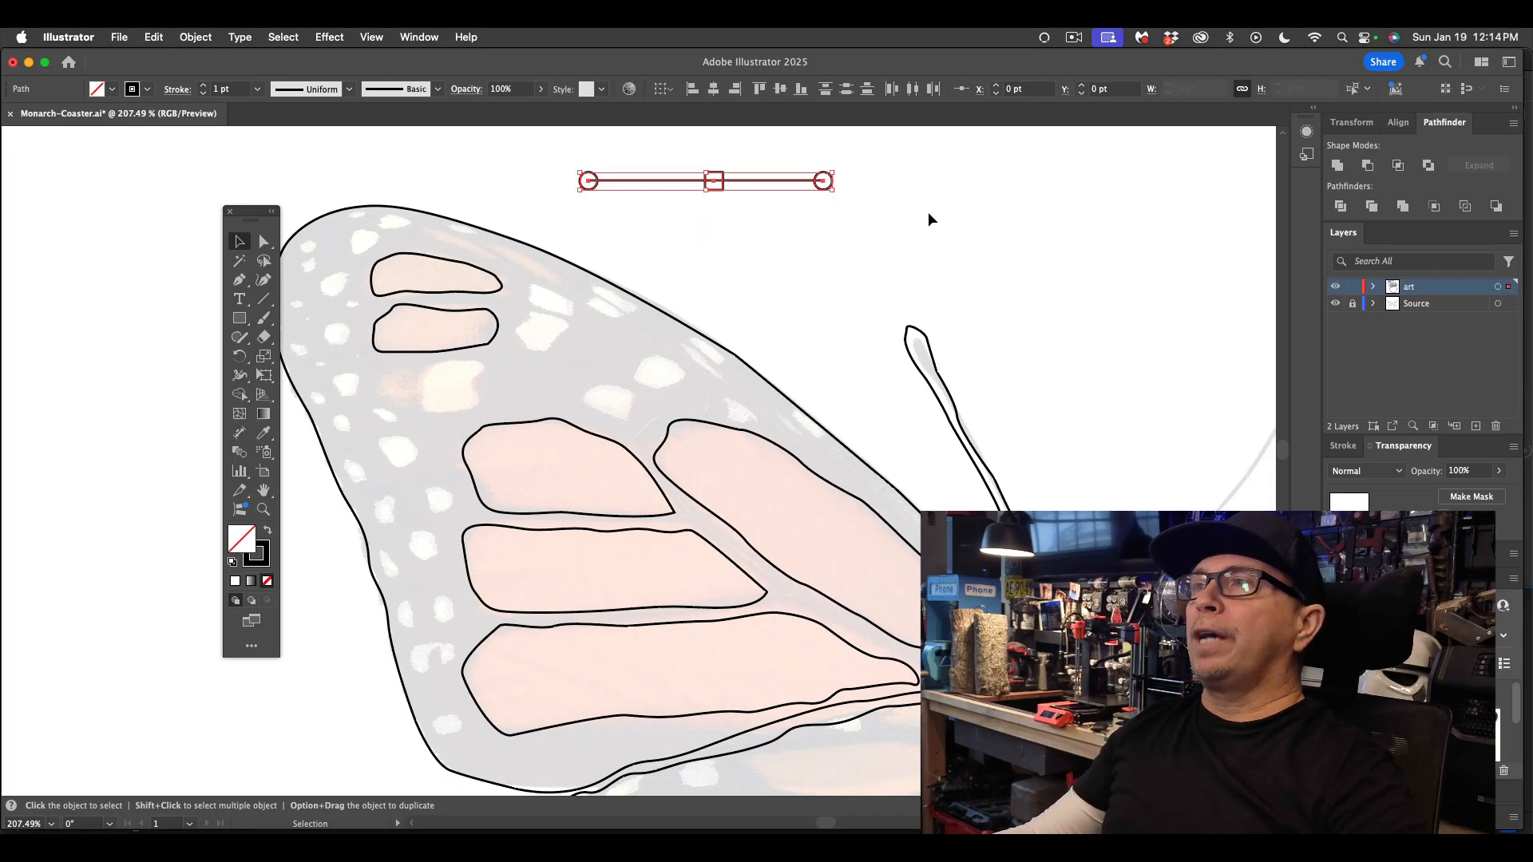
{"action": "key", "text": "Delete"}
- Trace the squarish cream spot below the two wingtip patches as a closed Pen outline and deselect it
{"action": "scroll", "coordinate": [796, 367], "scroll_direction": "down", "scroll_amount": 5}
{"action": "scroll", "coordinate": [795, 365], "scroll_direction": "right", "scroll_amount": 2}
{"action": "scroll", "coordinate": [795, 366], "scroll_direction": "down", "scroll_amount": 1}
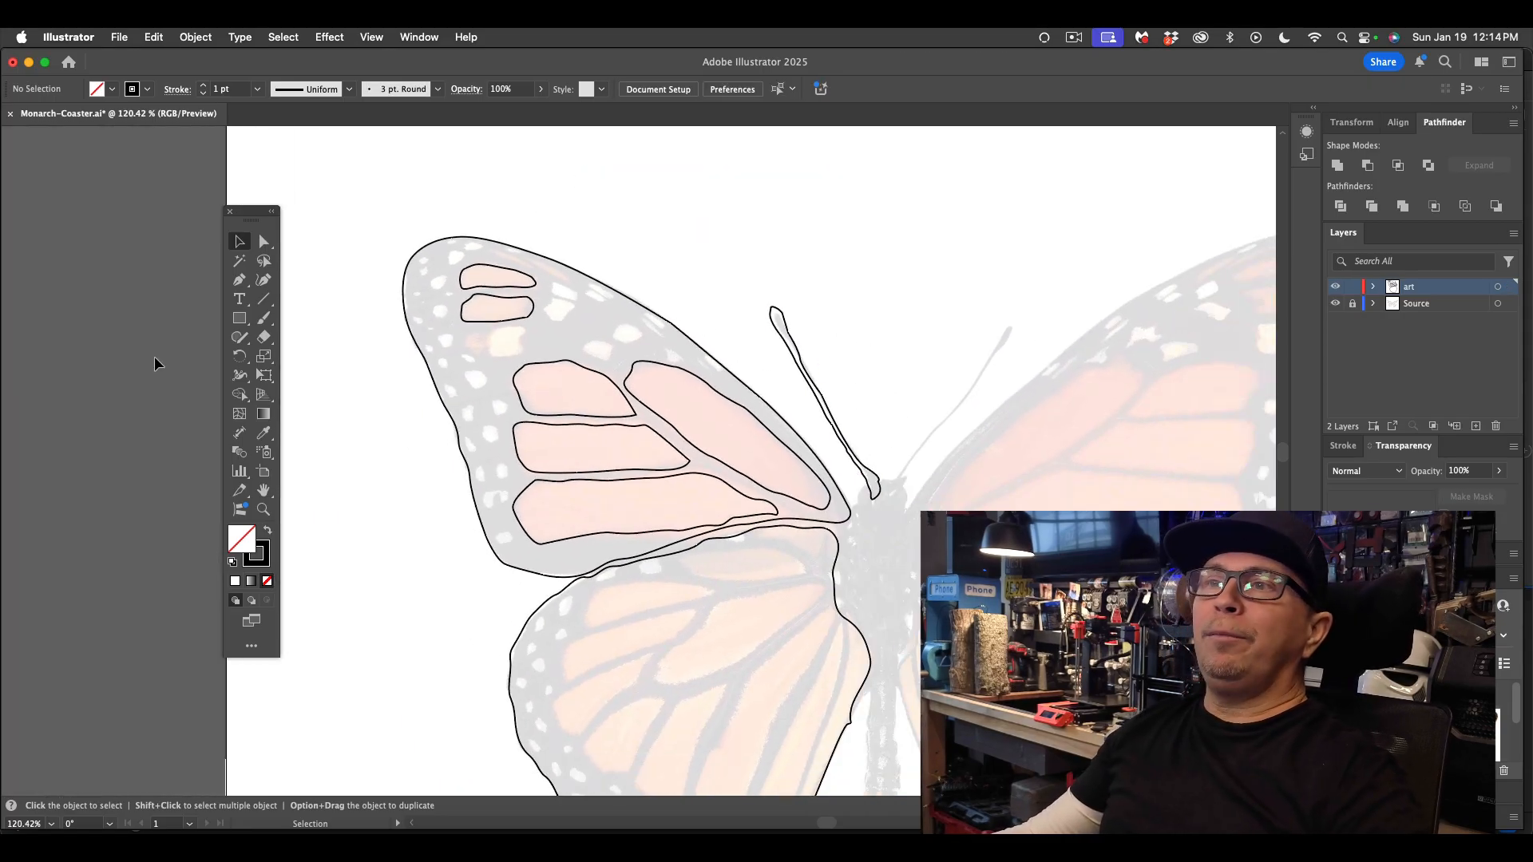
{"action": "left_click", "coordinate": [242, 281]}
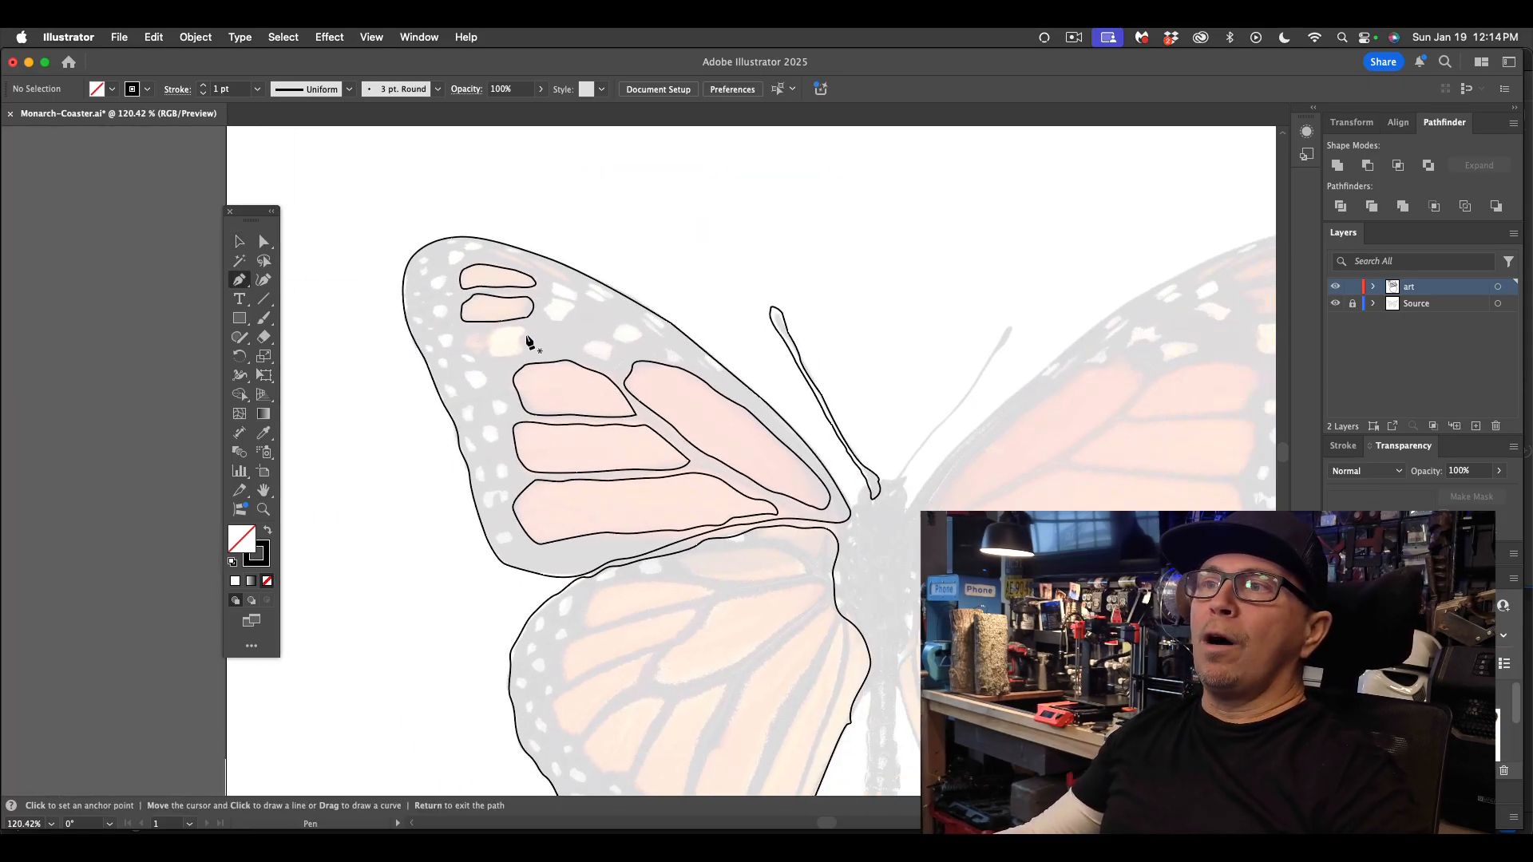
{"action": "mouse_move", "coordinate": [520, 347]}
{"action": "left_mouse_down"}
{"action": "mouse_move", "coordinate": [489, 357]}
{"action": "mouse_move", "coordinate": [492, 332]}
{"action": "mouse_move", "coordinate": [512, 329]}
{"action": "left_mouse_up"}
{"action": "left_click", "coordinate": [519, 357]}
{"action": "left_click", "coordinate": [521, 347]}
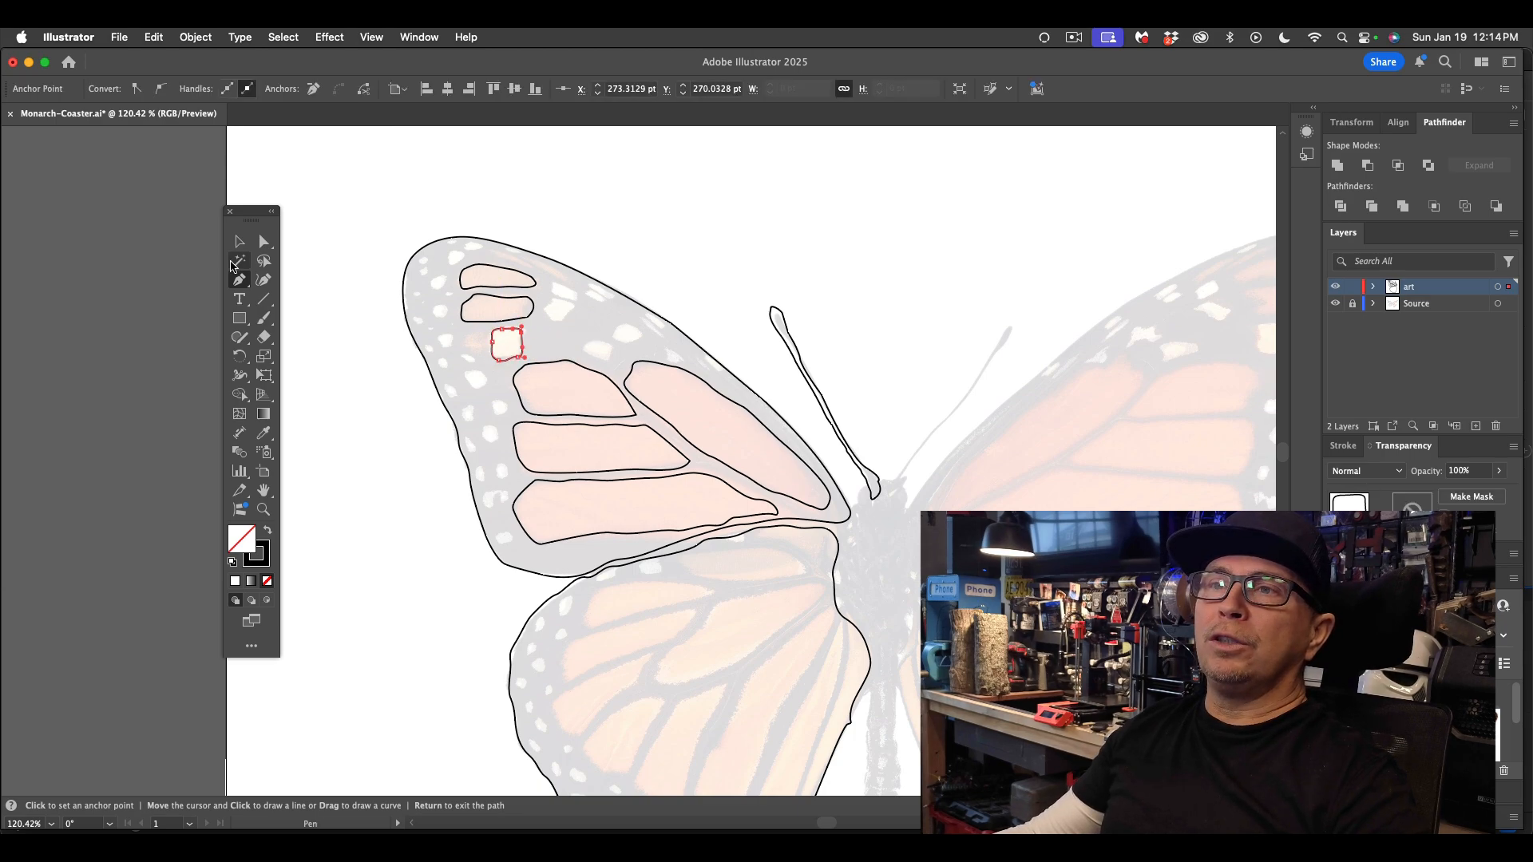
{"action": "left_click", "coordinate": [238, 243]}
{"action": "left_click", "coordinate": [340, 254]}
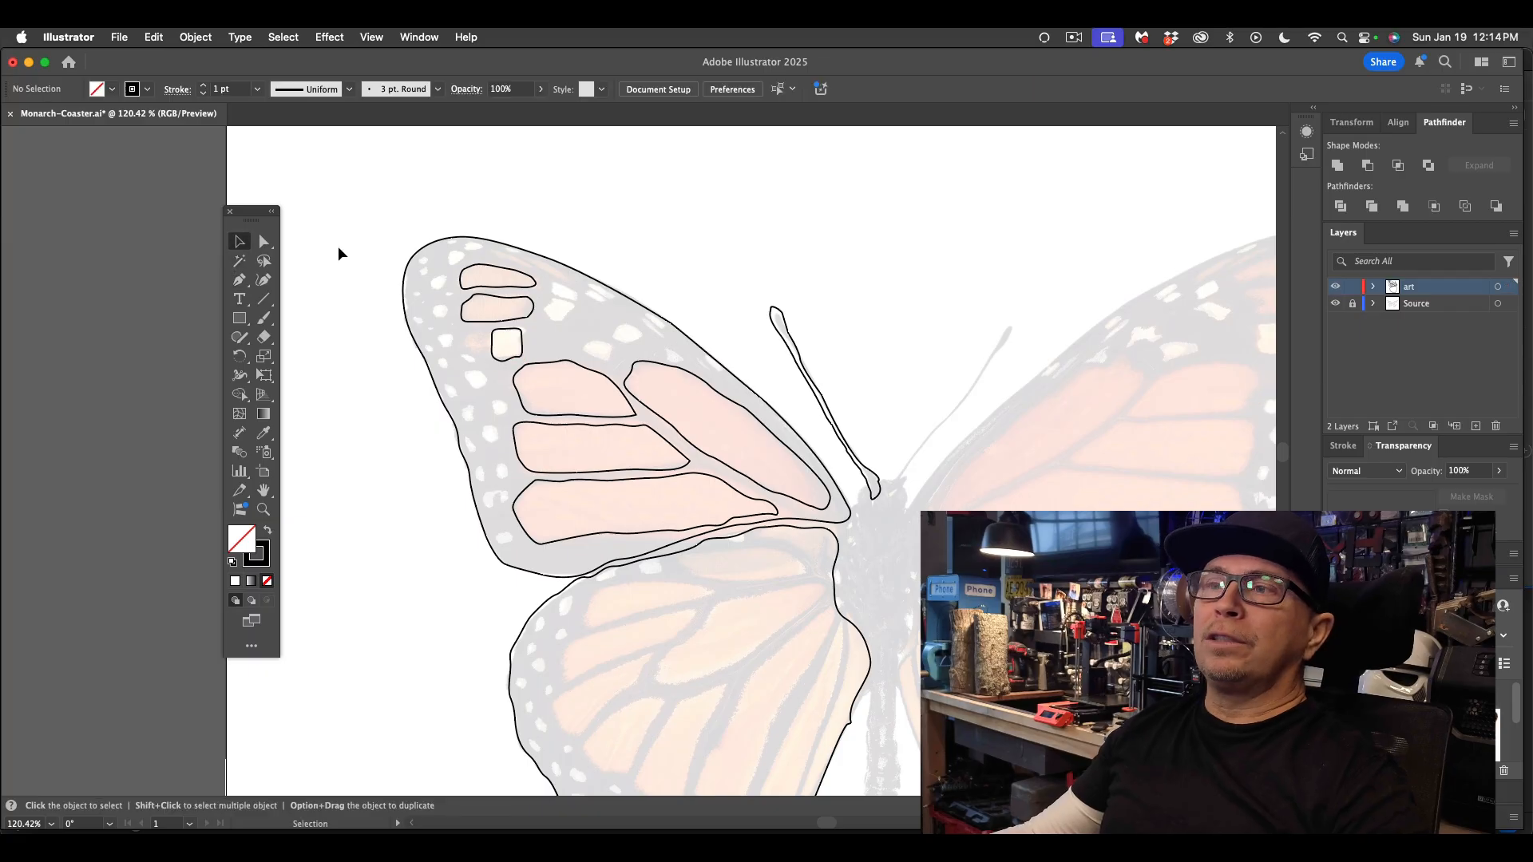
- Trace the pointed cream spot to the right of the wingtip patches as a closed Pen outline and deselect it
{"action": "left_click", "coordinate": [240, 280]}
{"action": "left_click_drag", "start_coordinate": [556, 325], "coordinate": [574, 302]}
{"action": "scroll", "coordinate": [574, 302], "scroll_direction": "up", "scroll_amount": 5}
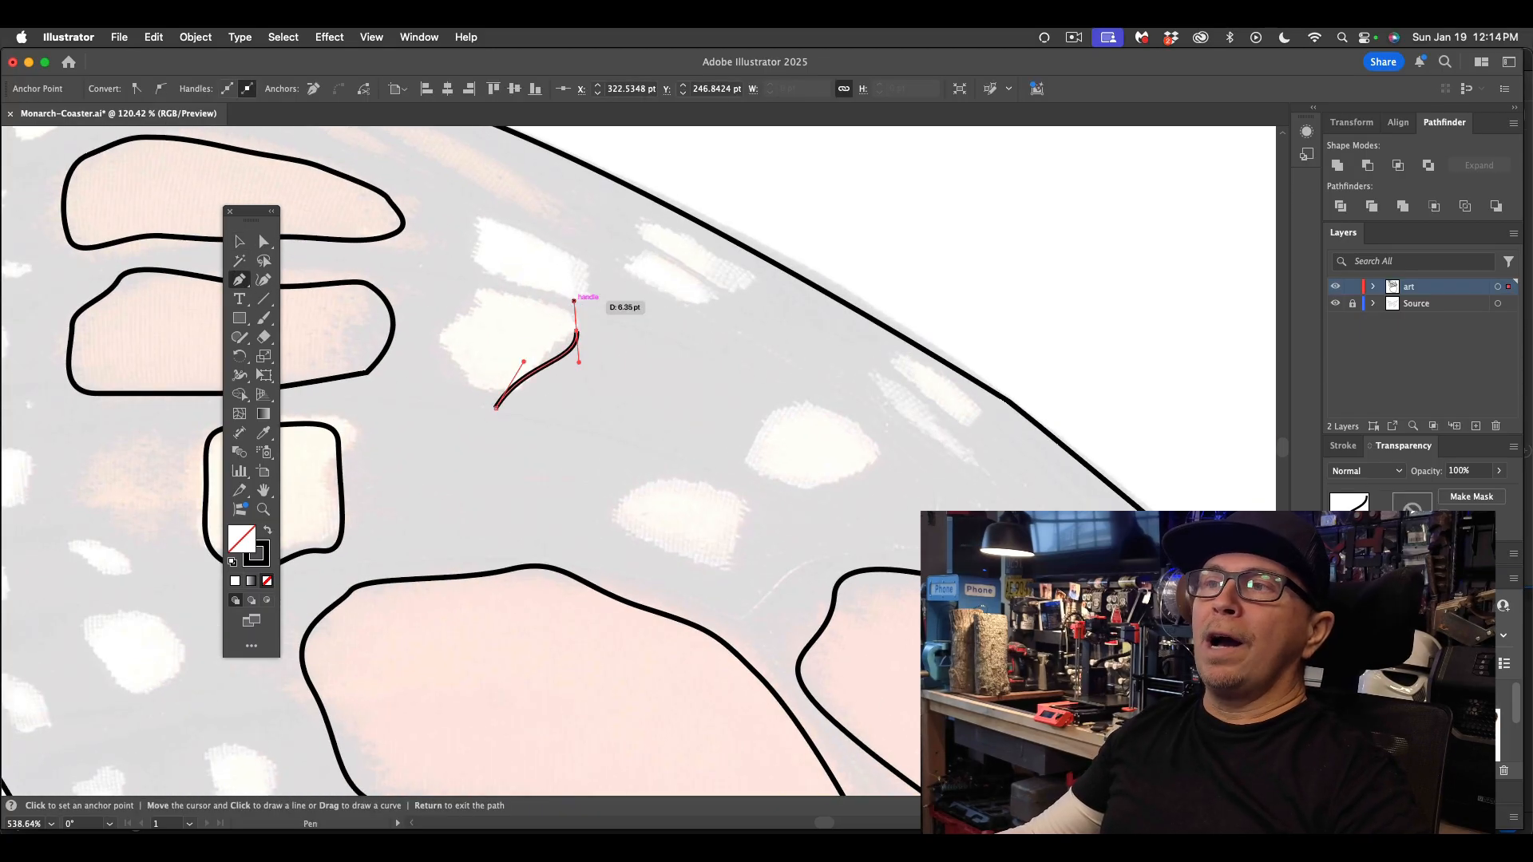
{"action": "left_click", "coordinate": [477, 289]}
{"action": "left_click", "coordinate": [440, 340]}
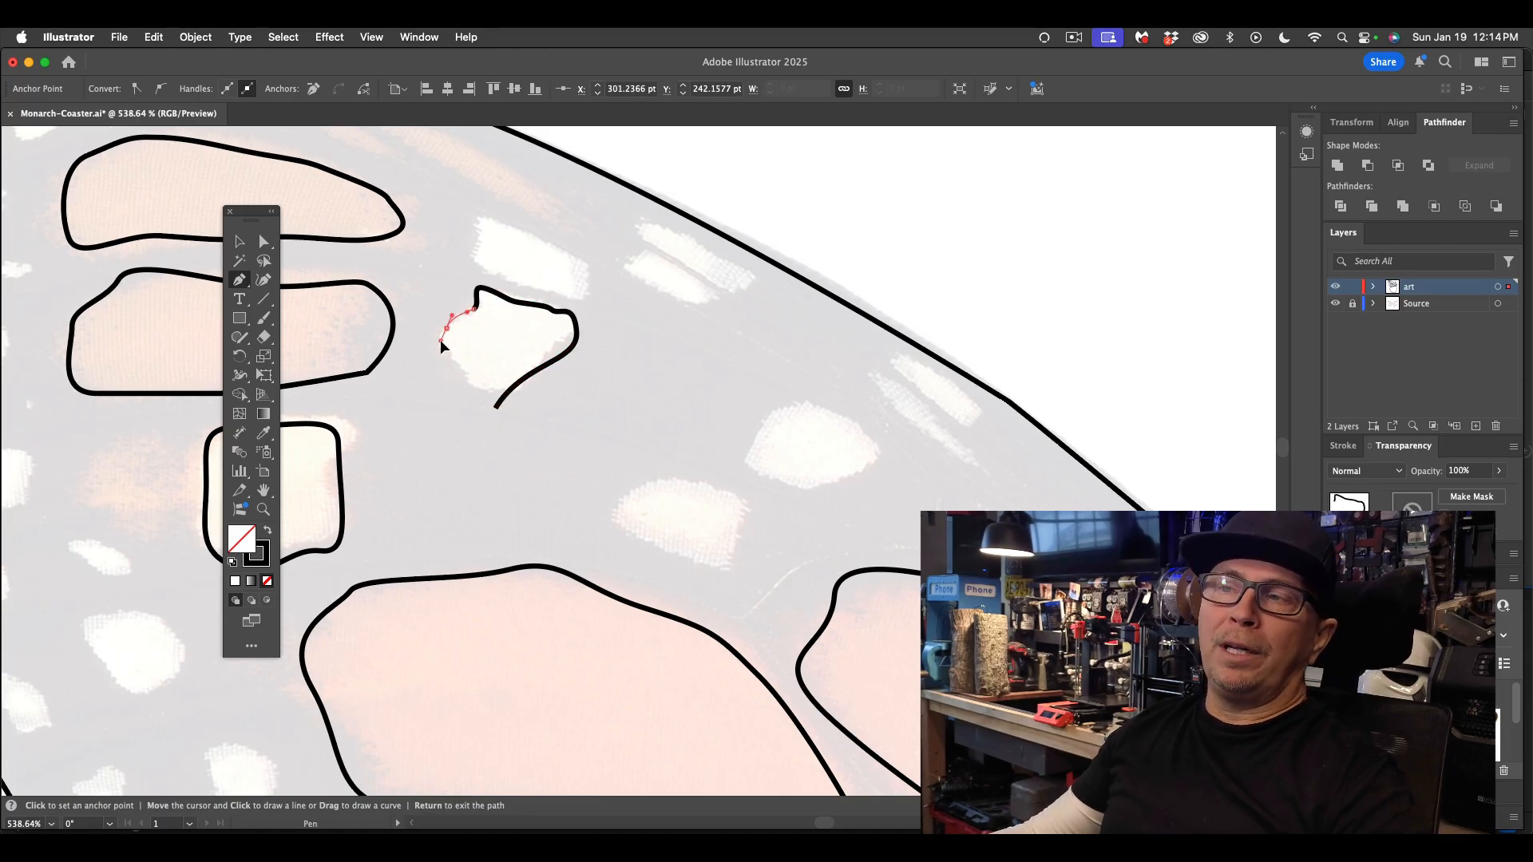
{"action": "left_click", "coordinate": [479, 414]}
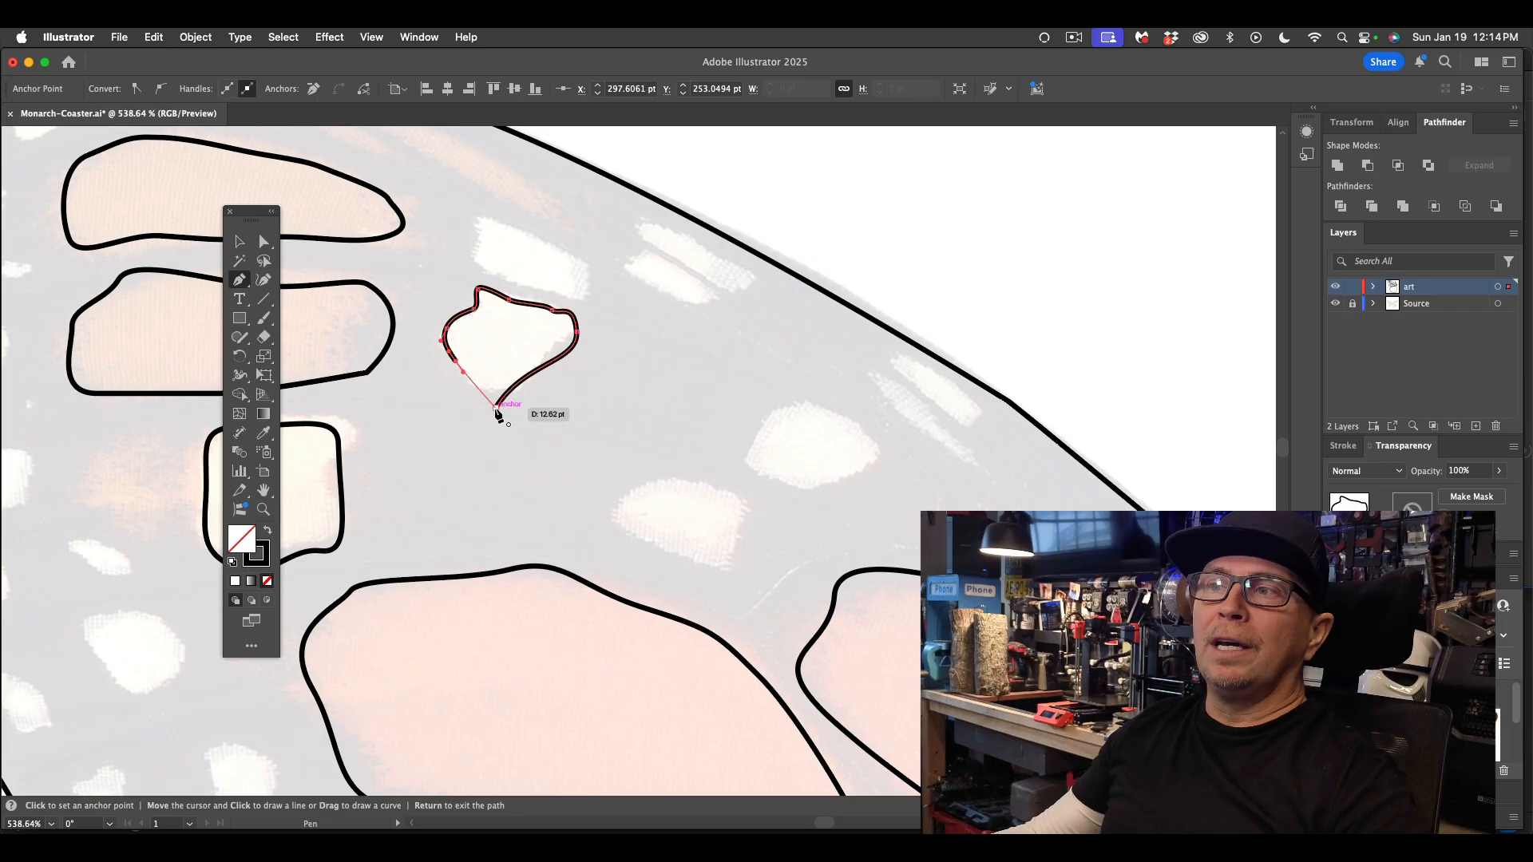
{"action": "left_click", "coordinate": [513, 401]}
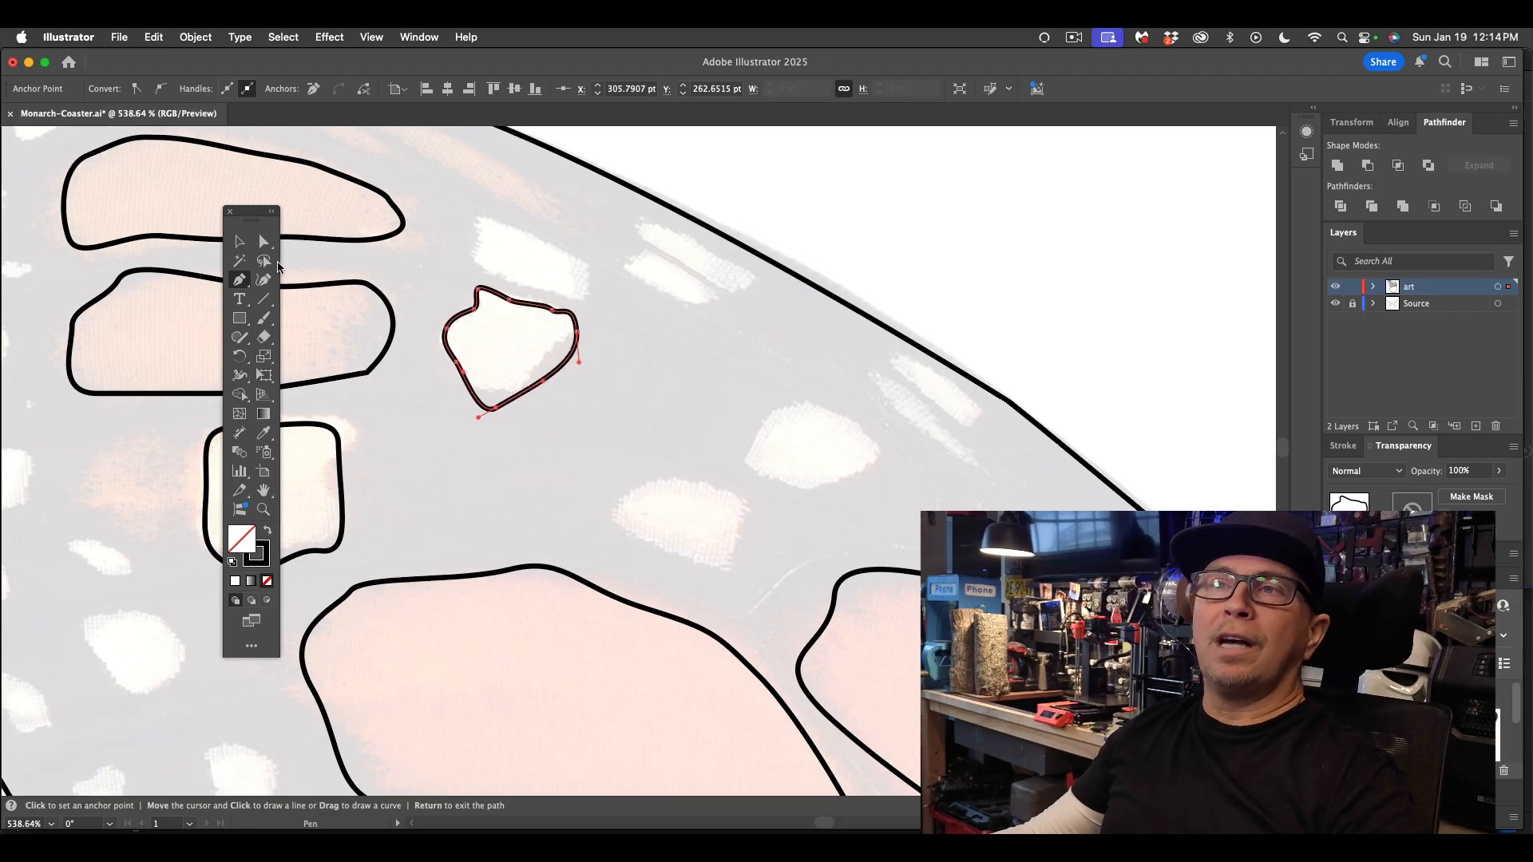
{"action": "left_click", "coordinate": [241, 239]}
{"action": "left_click", "coordinate": [396, 251]}
- Trace the cream spot just above the gap between the two uppermost large orange cells as a closed Pen outline
{"action": "left_click", "coordinate": [239, 280]}
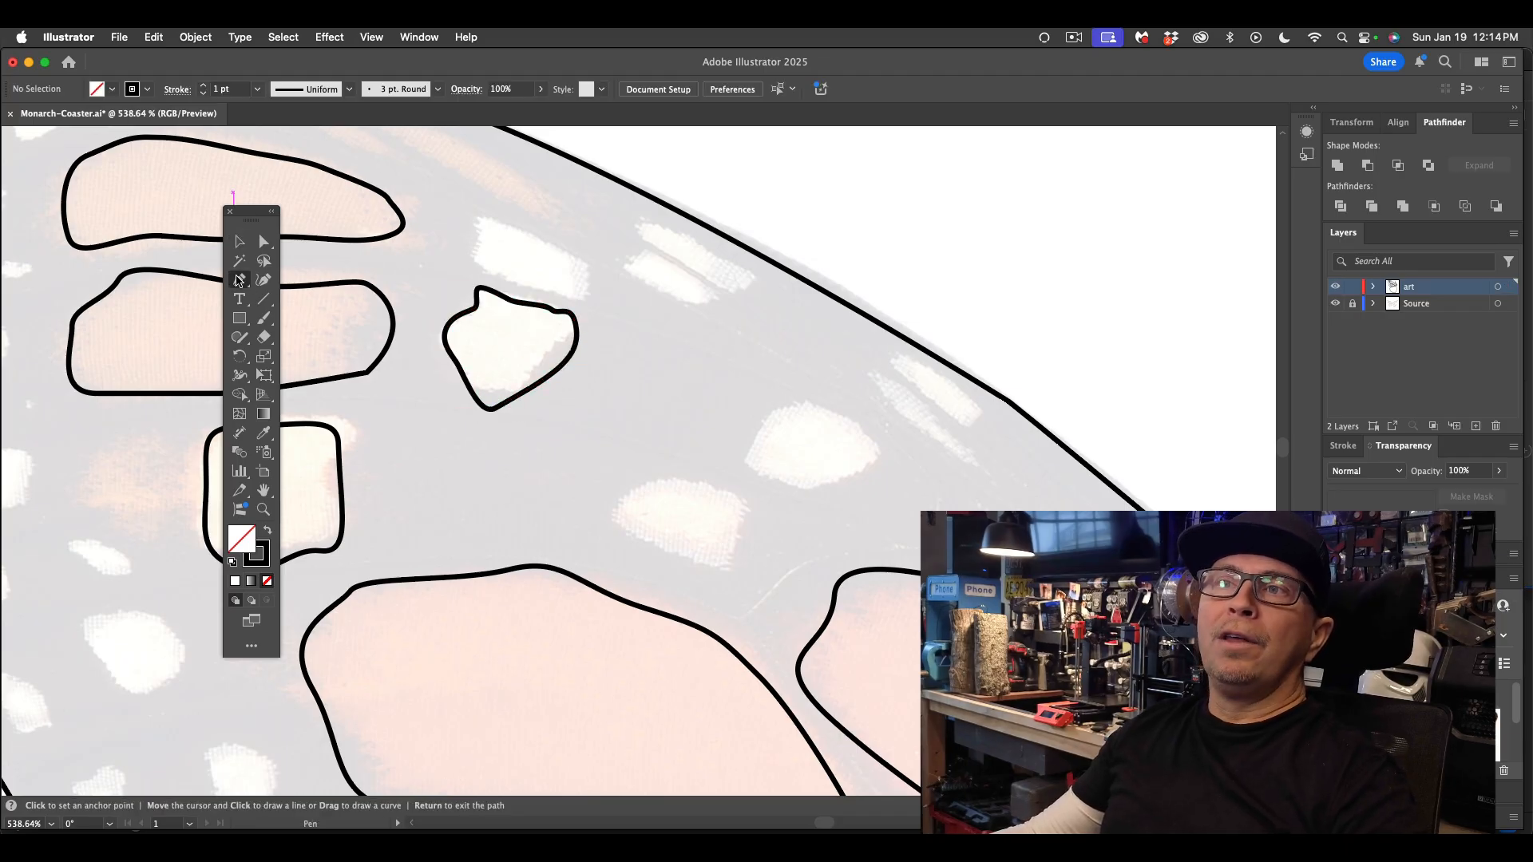
{"action": "left_click", "coordinate": [708, 488]}
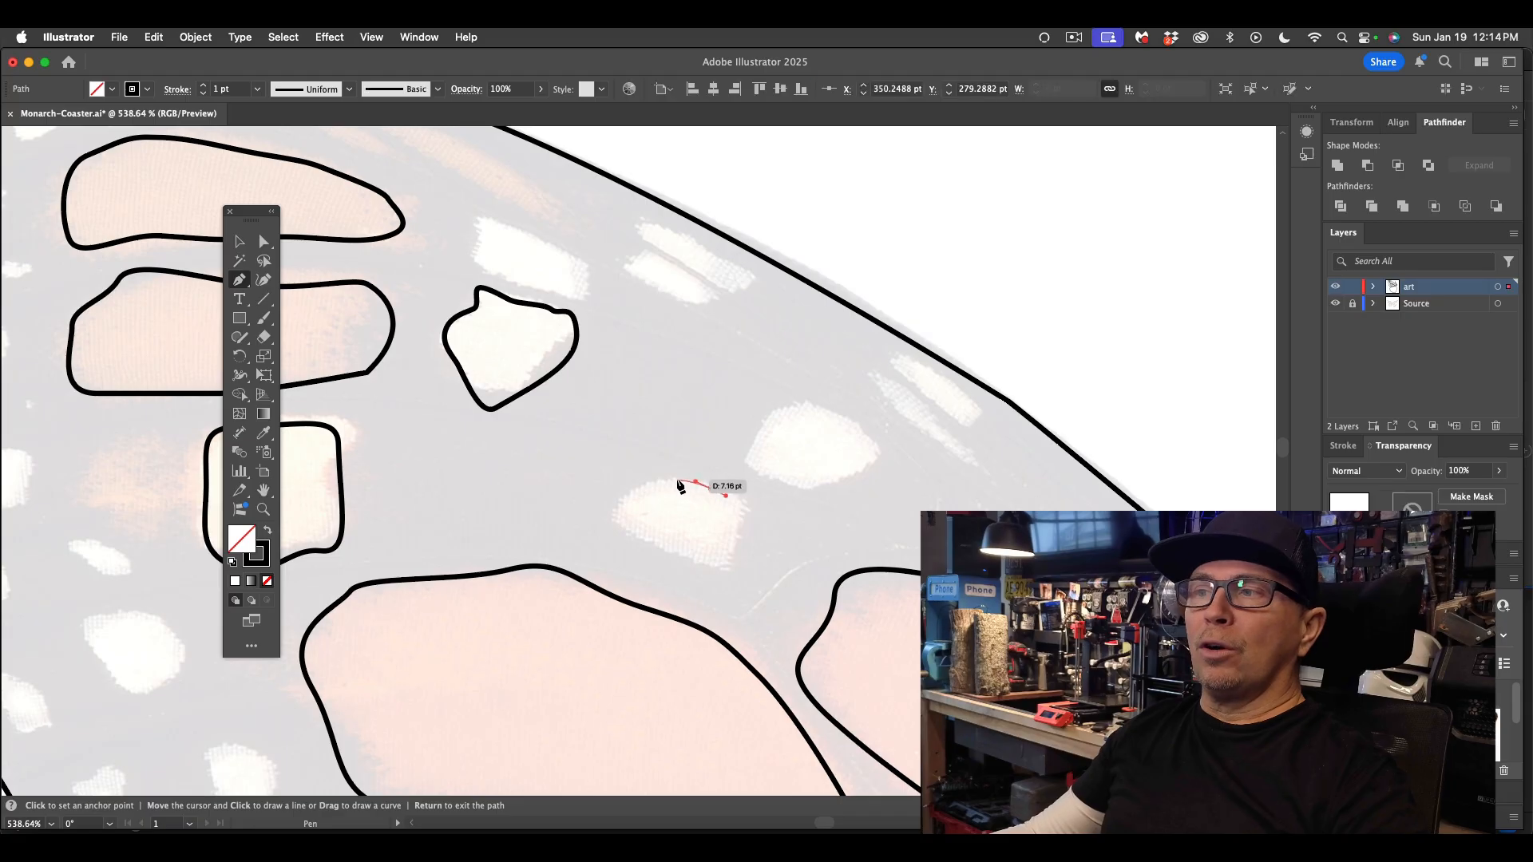
{"action": "left_click_drag", "start_coordinate": [673, 481], "coordinate": [741, 516]}
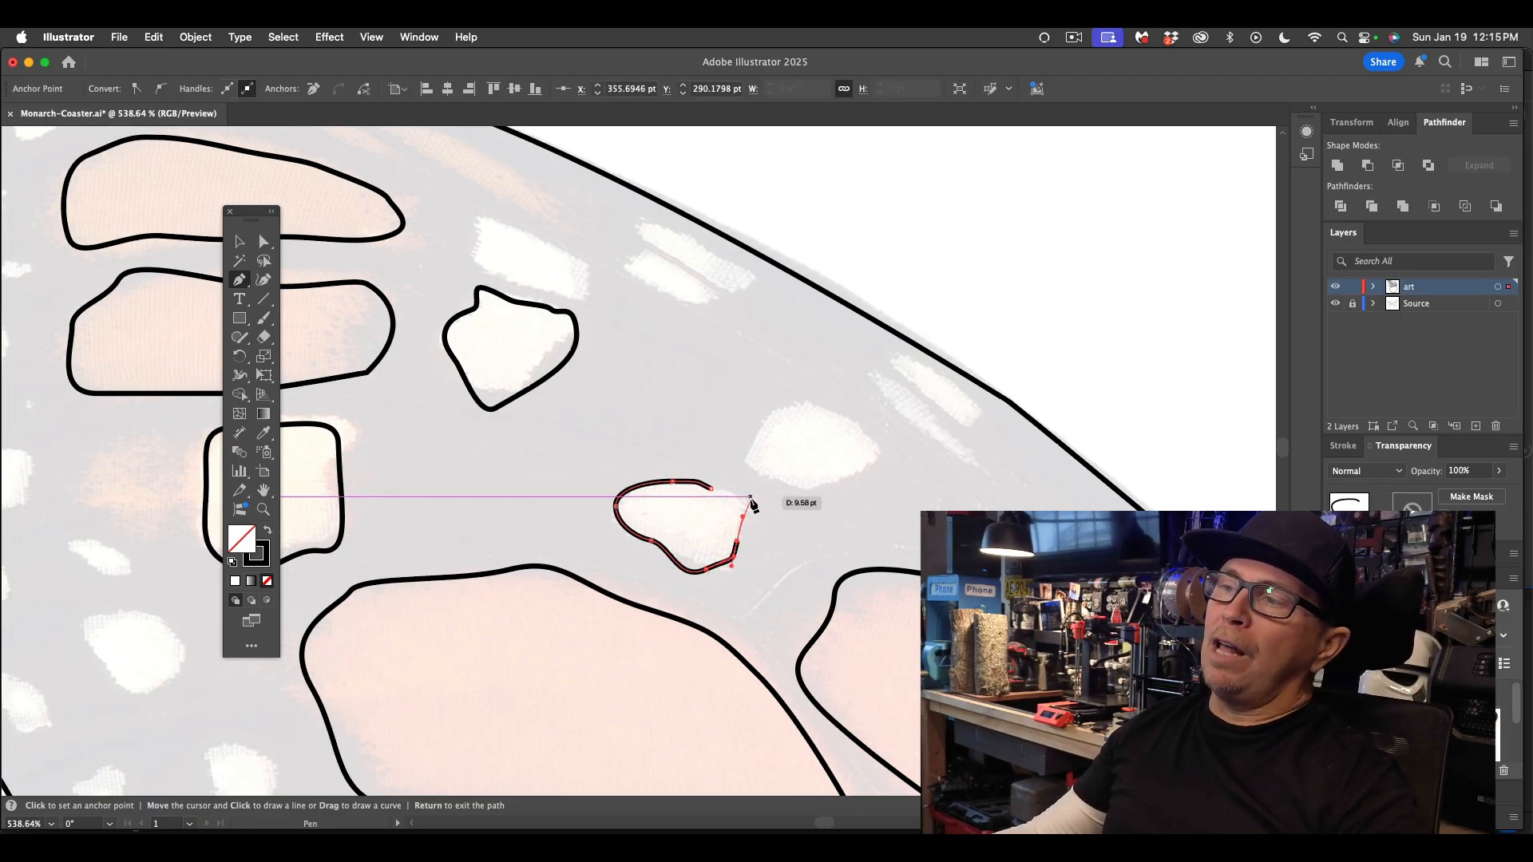
{"action": "left_click", "coordinate": [702, 485]}
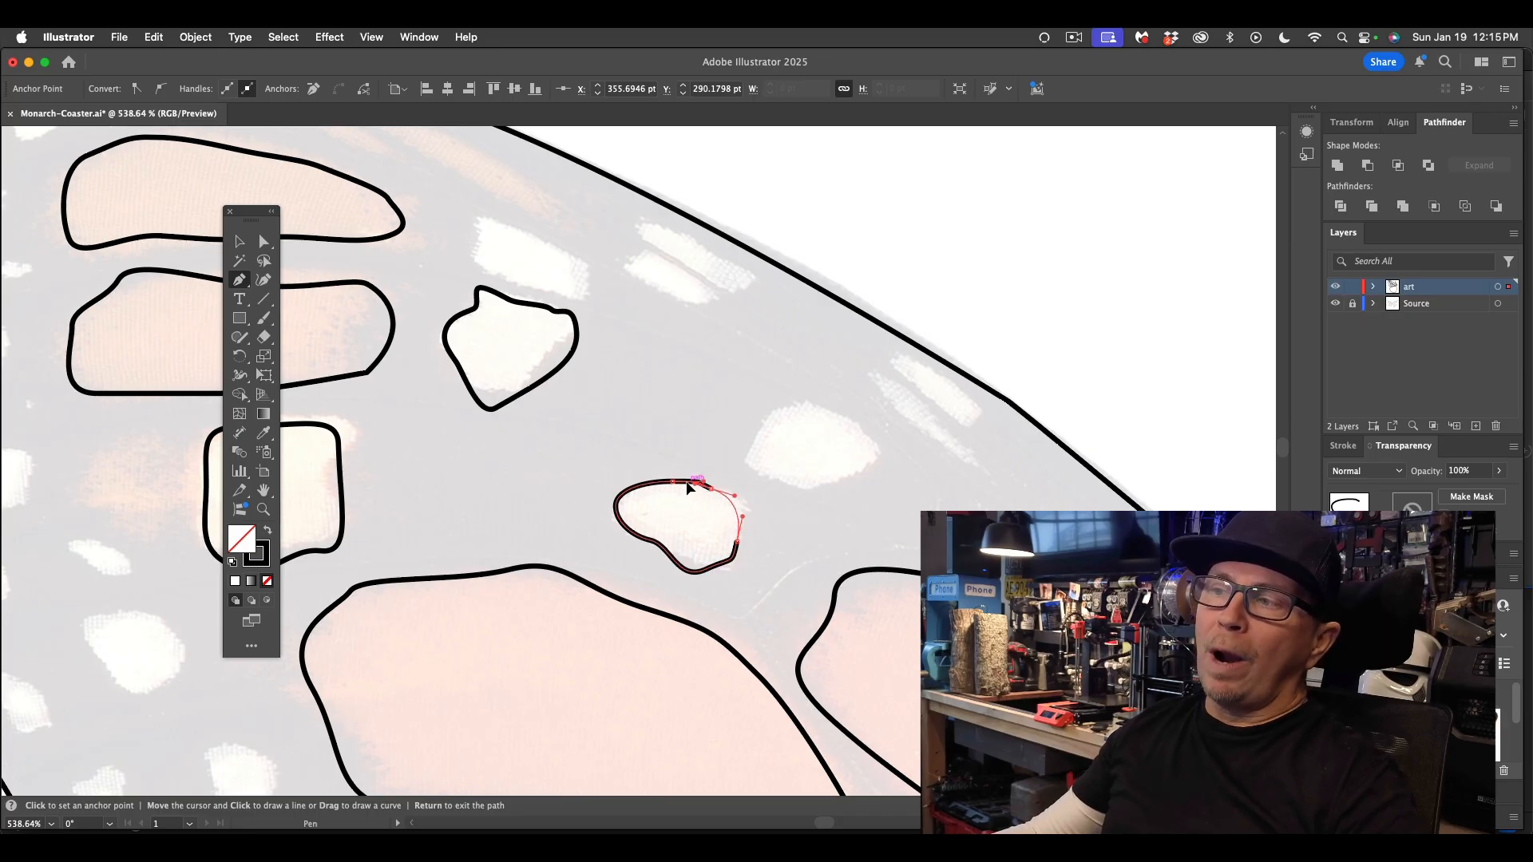
- Trace the oval cream spot up and to the right of the last traced one as a closed Pen outline
{"action": "scroll", "coordinate": [688, 489], "scroll_direction": "up", "scroll_amount": 5}
{"action": "scroll", "coordinate": [688, 489], "scroll_direction": "down", "scroll_amount": 3}
{"action": "scroll", "coordinate": [688, 489], "scroll_direction": "right", "scroll_amount": 3}
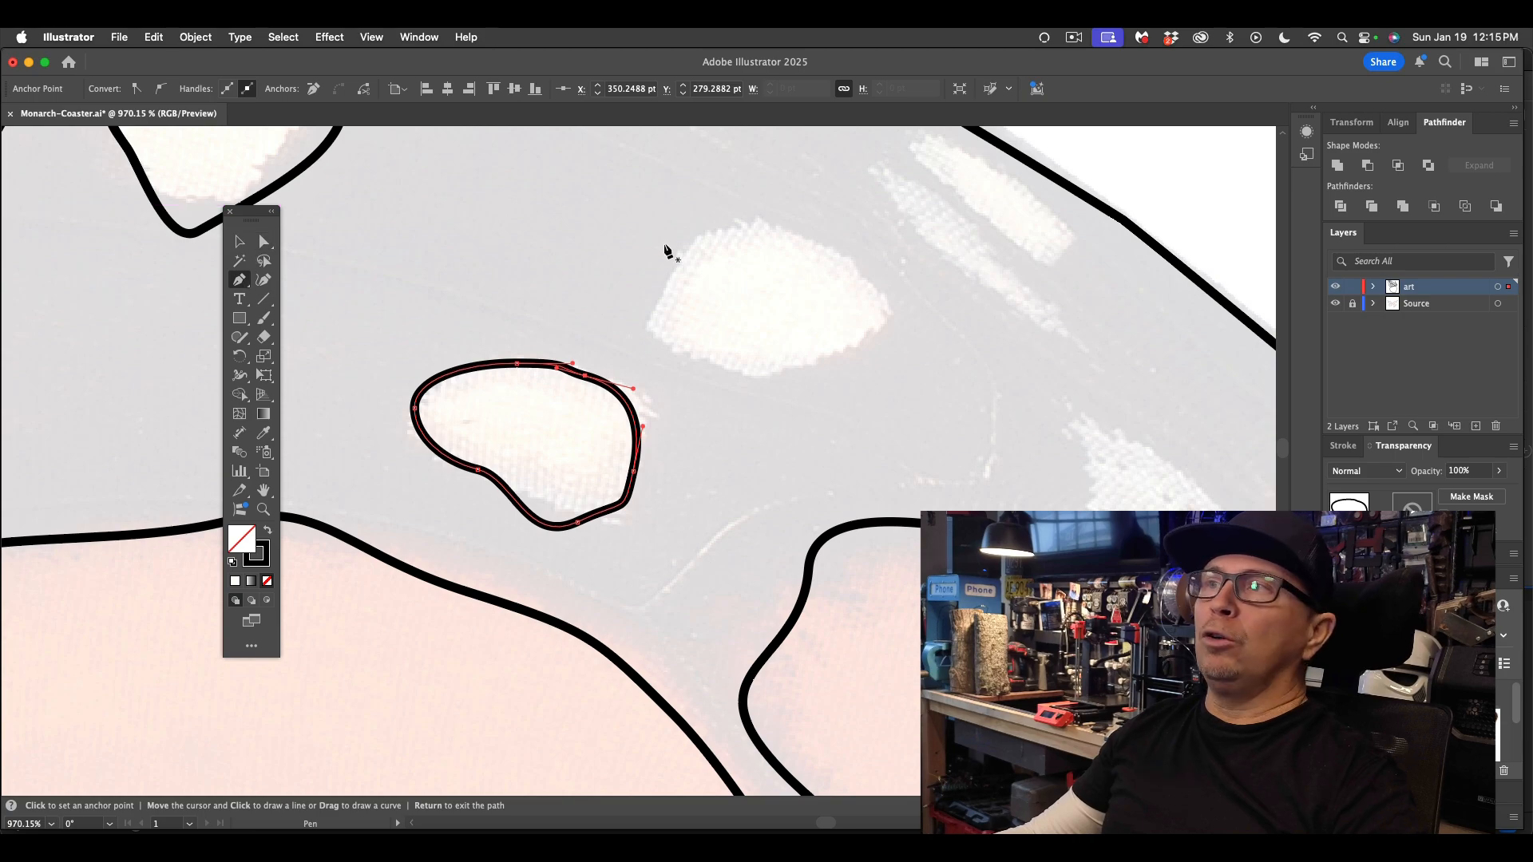
{"action": "mouse_move", "coordinate": [733, 230]}
{"action": "left_mouse_down"}
{"action": "mouse_move", "coordinate": [713, 229]}
{"action": "mouse_move", "coordinate": [656, 313]}
{"action": "mouse_move", "coordinate": [697, 361]}
{"action": "mouse_move", "coordinate": [759, 375]}
{"action": "mouse_move", "coordinate": [883, 319]}
{"action": "mouse_move", "coordinate": [873, 282]}
{"action": "mouse_move", "coordinate": [817, 237]}
{"action": "mouse_move", "coordinate": [766, 214]}
{"action": "mouse_move", "coordinate": [737, 229]}
{"action": "left_mouse_up"}
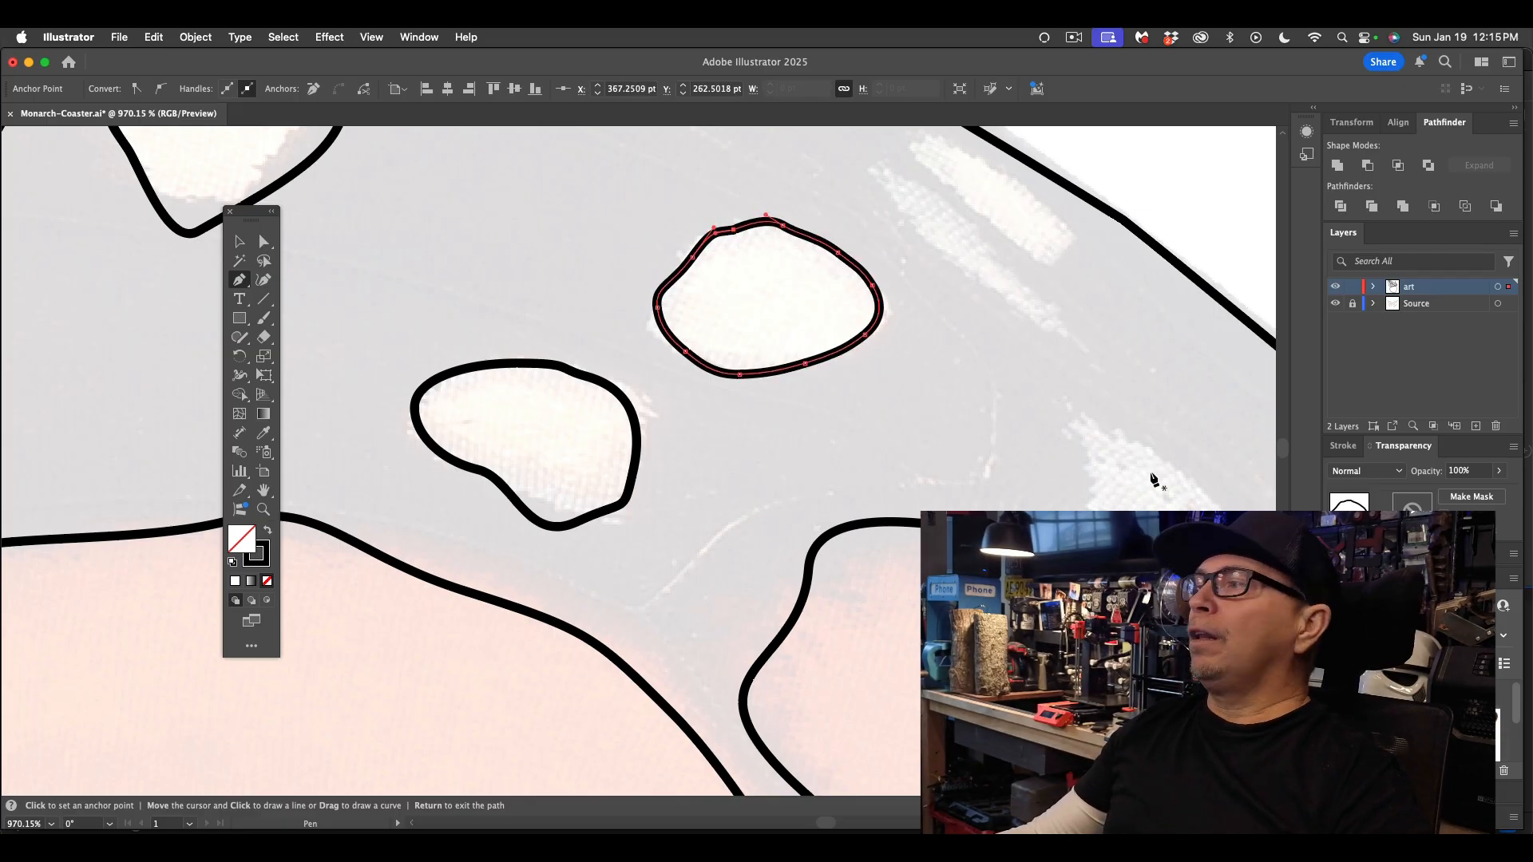
- Trace the narrow white streak nearest the wing's upper edge as a closed Pen outline and deselect it
{"action": "scroll", "coordinate": [1150, 471], "scroll_direction": "right", "scroll_amount": 5}
{"action": "scroll", "coordinate": [1150, 471], "scroll_direction": "up", "scroll_amount": 3}
{"action": "left_click_drag", "start_coordinate": [887, 347], "coordinate": [802, 284]}
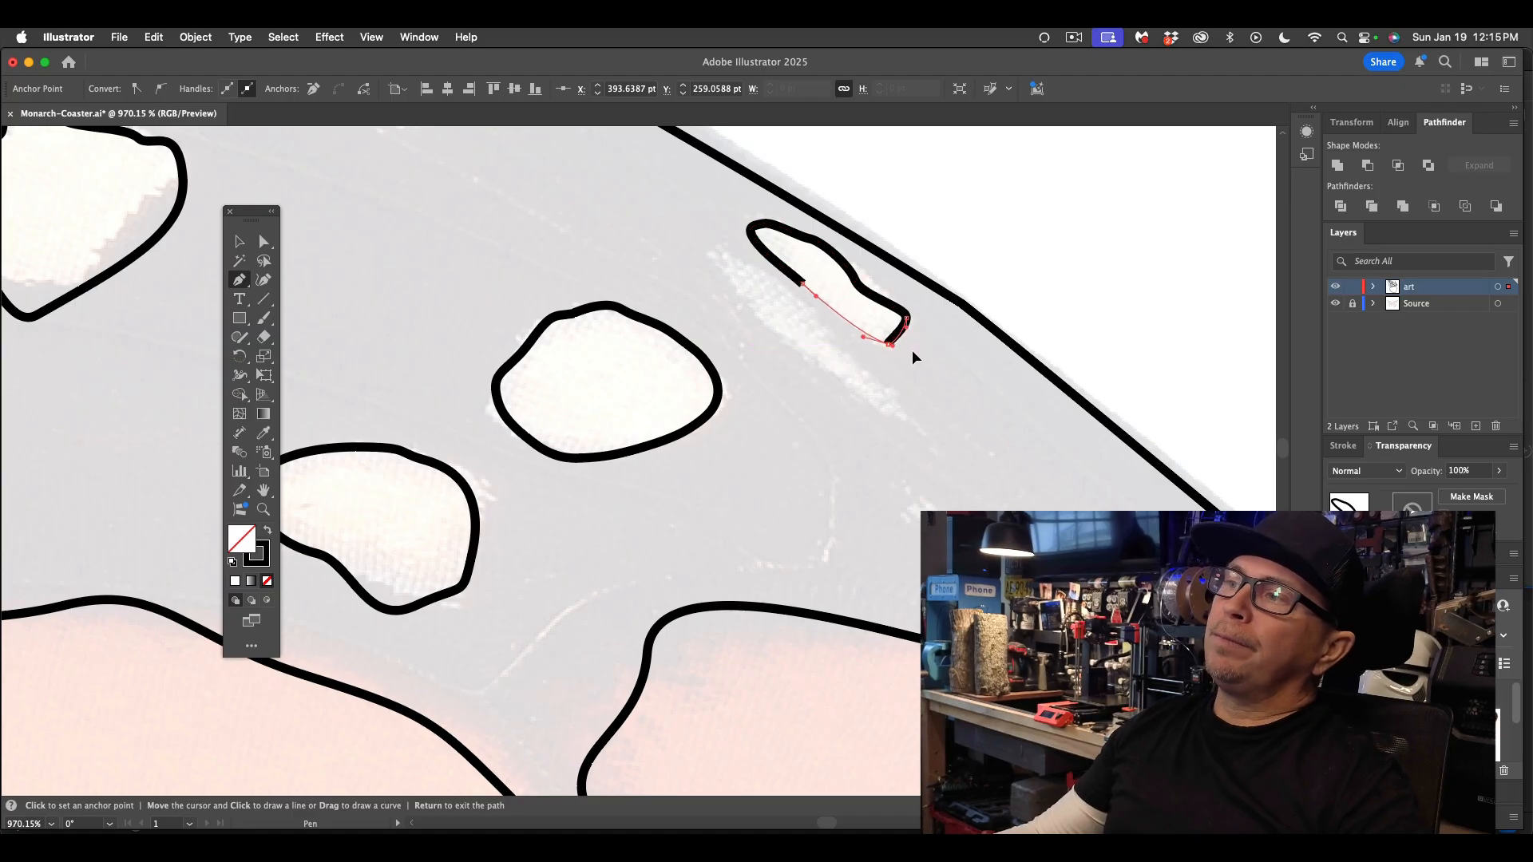
{"action": "left_click_drag", "start_coordinate": [912, 350], "coordinate": [913, 352]}
{"action": "left_click", "coordinate": [840, 422], "text": "super"}
- Trace the longer white streak beside the one at the wing's upper edge as a closed Pen outline and deselect it
{"action": "left_click_drag", "start_coordinate": [748, 270], "coordinate": [712, 281]}
{"action": "left_click_drag", "start_coordinate": [741, 294], "coordinate": [763, 316]}
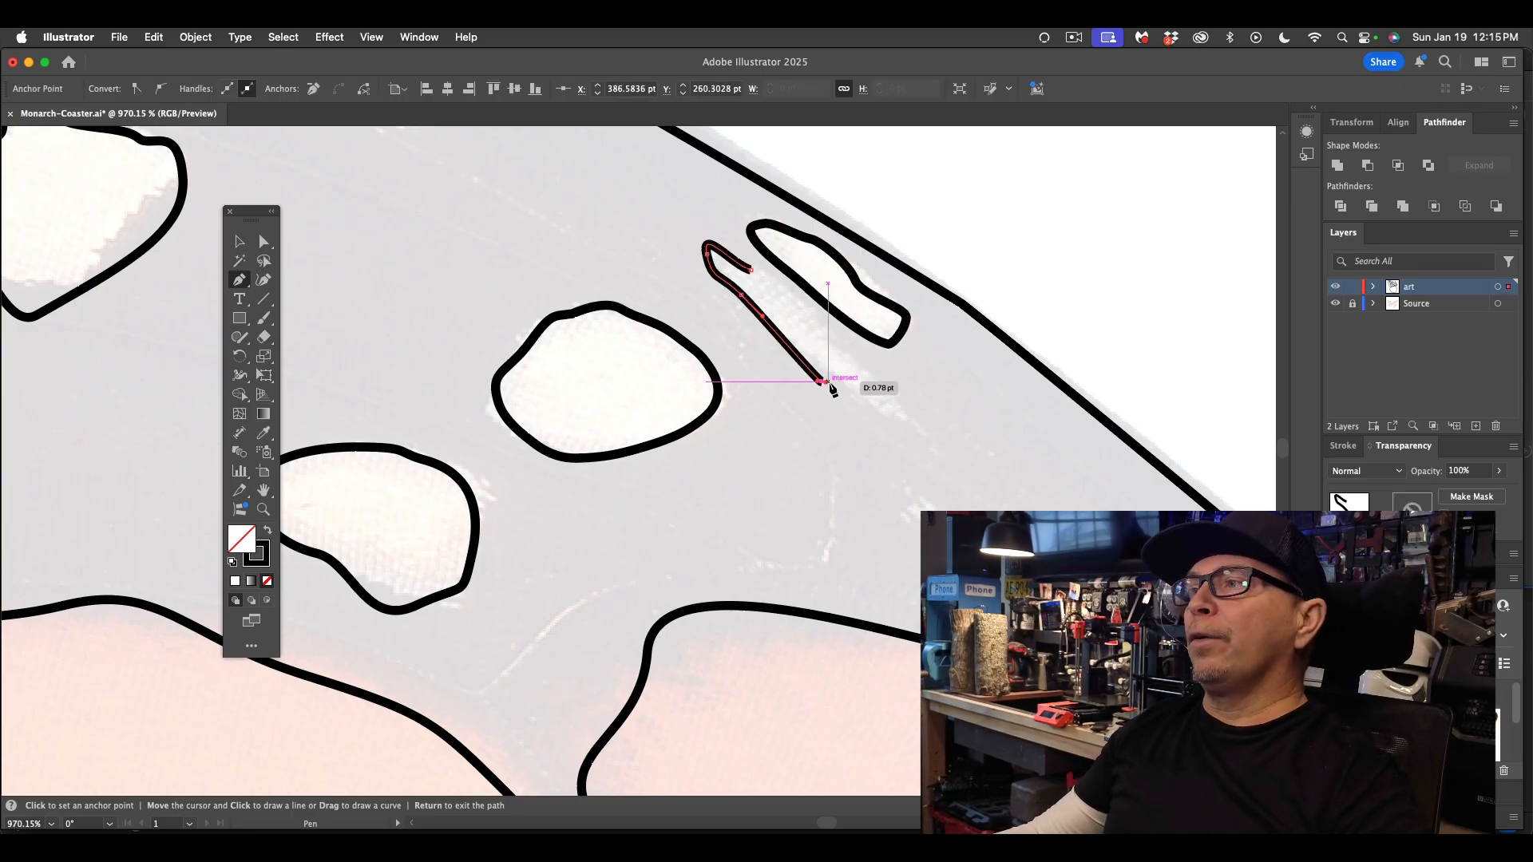
{"action": "left_click_drag", "start_coordinate": [889, 435], "coordinate": [779, 283]}
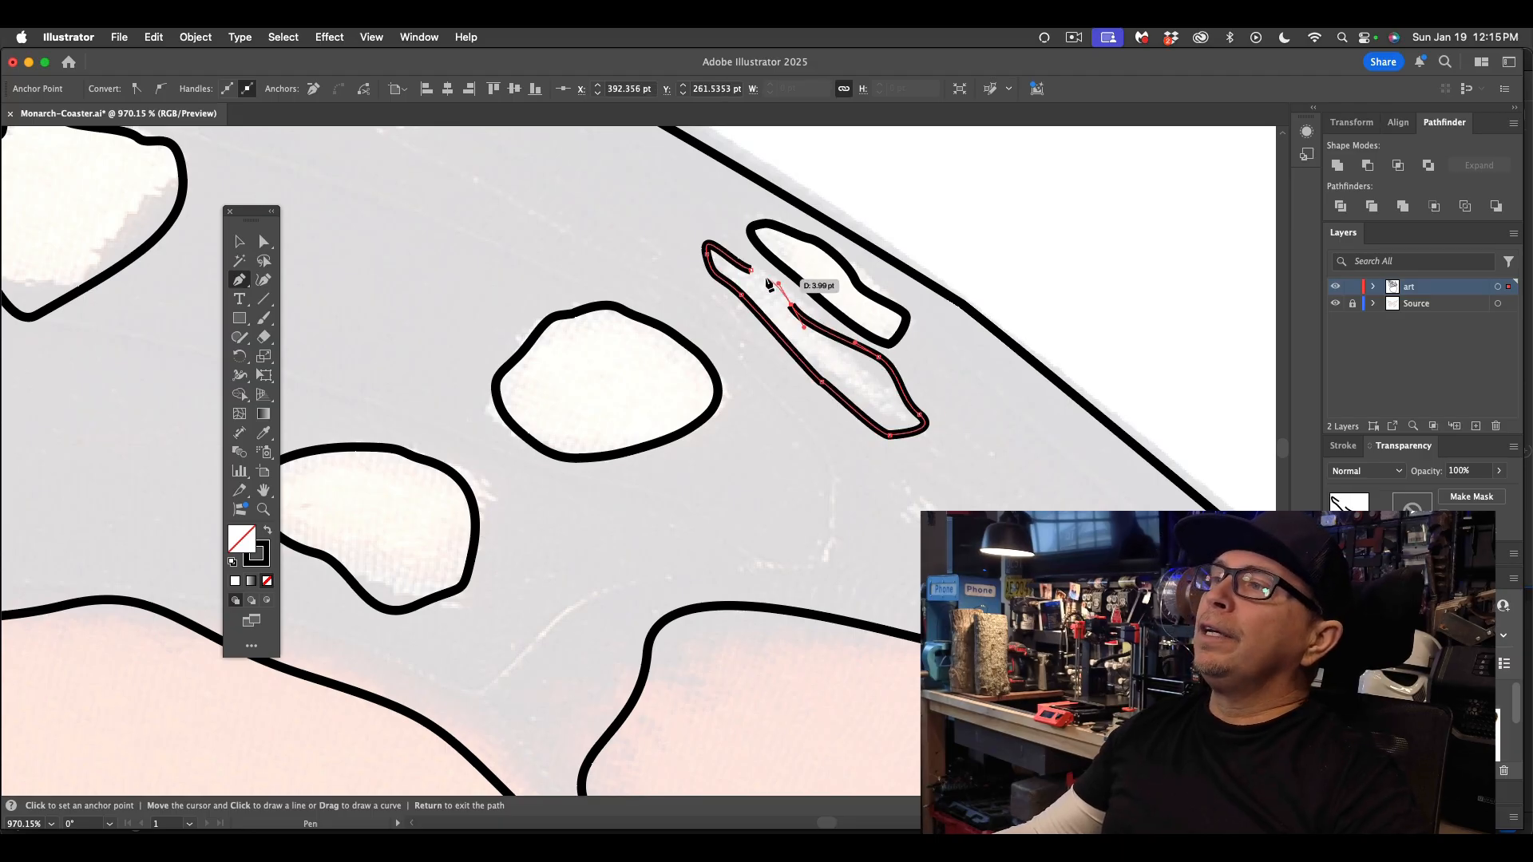
{"action": "left_click", "coordinate": [750, 270]}
{"action": "left_click", "coordinate": [234, 239]}
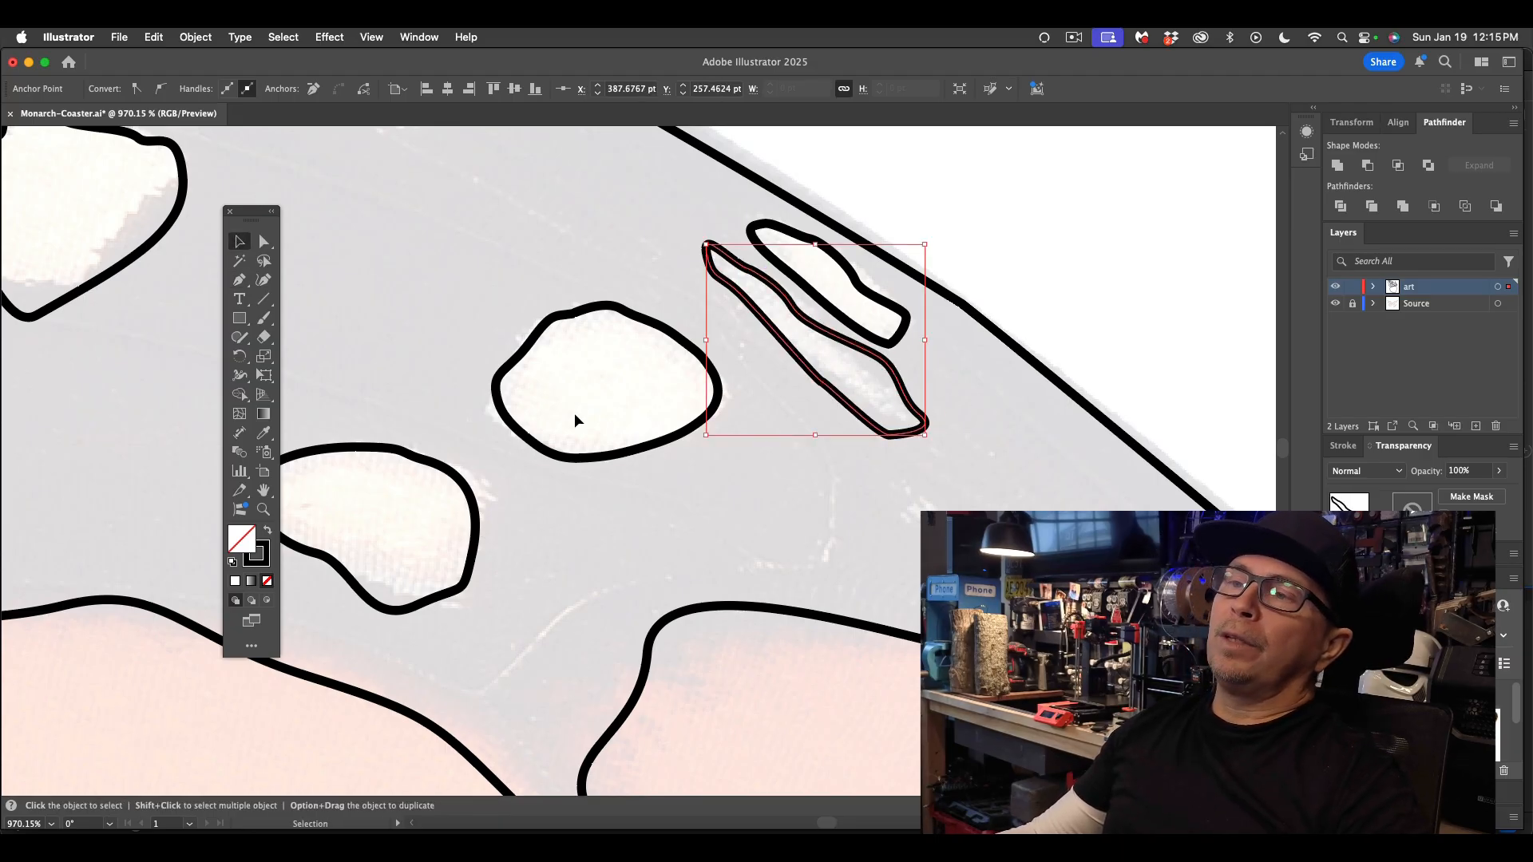
{"action": "scroll", "coordinate": [573, 413], "scroll_direction": "down", "scroll_amount": 10}
{"action": "scroll", "coordinate": [573, 414], "scroll_direction": "left", "scroll_amount": 4}
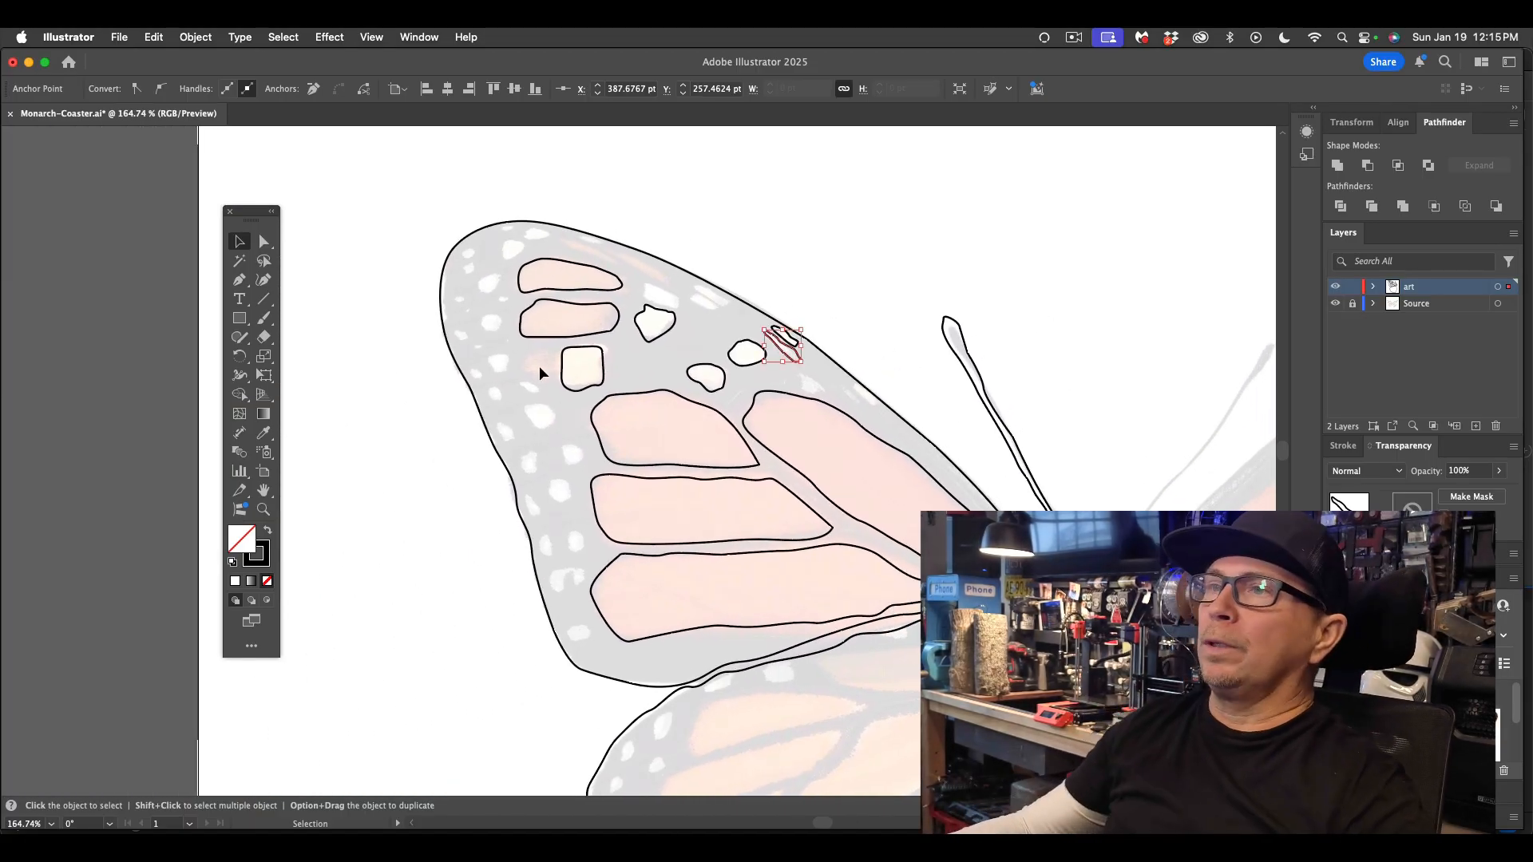
{"action": "left_click", "coordinate": [348, 242]}
- Trace most of the large central orange cell of the lower left wing with the Pen tool, leaving its inner tip open
{"action": "scroll", "coordinate": [551, 358], "scroll_direction": "down", "scroll_amount": 5}
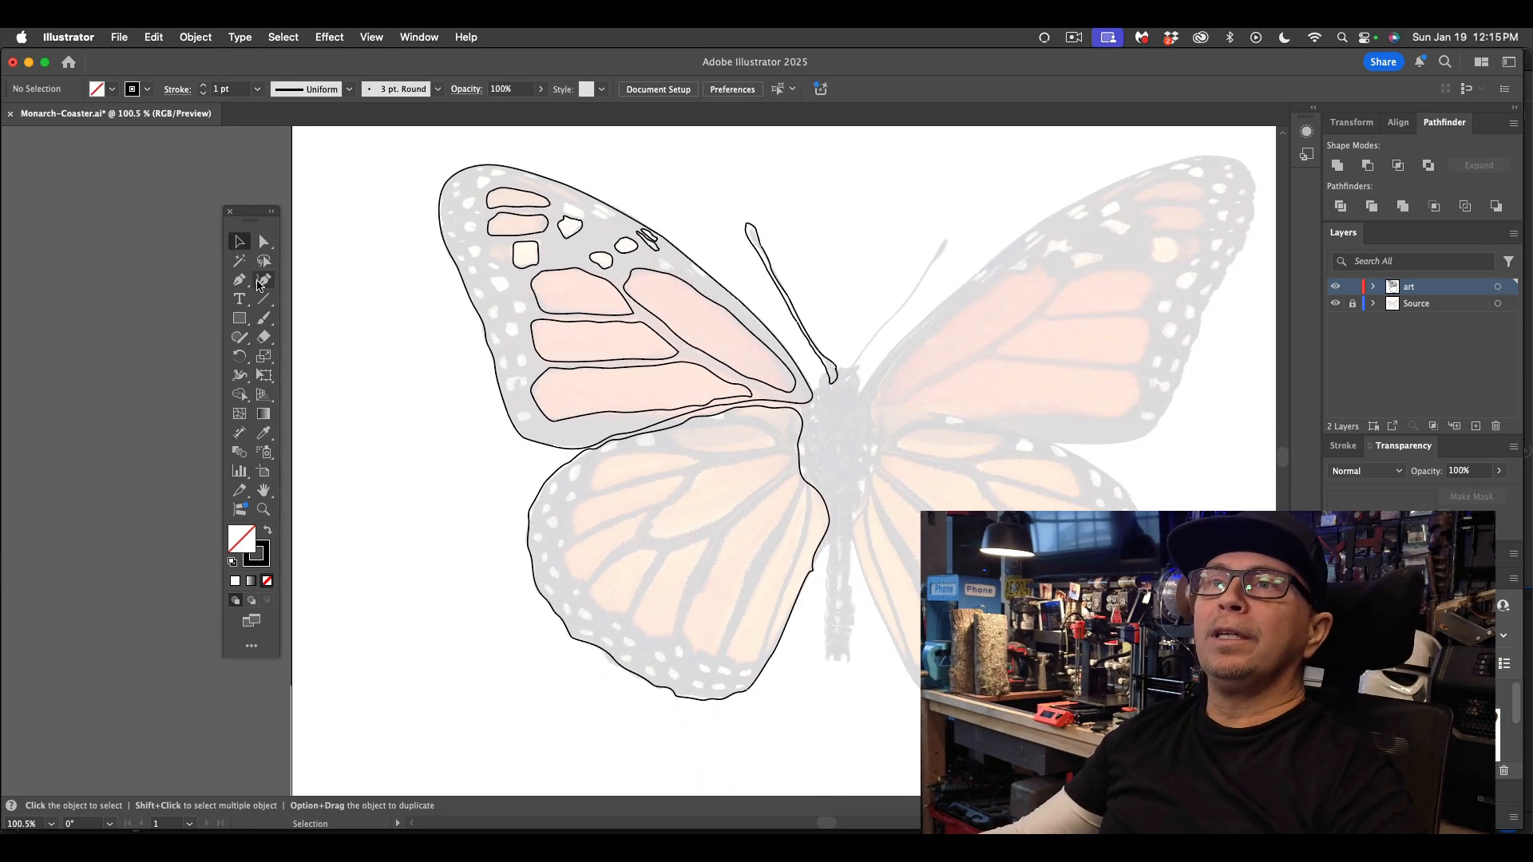
{"action": "left_click", "coordinate": [240, 281]}
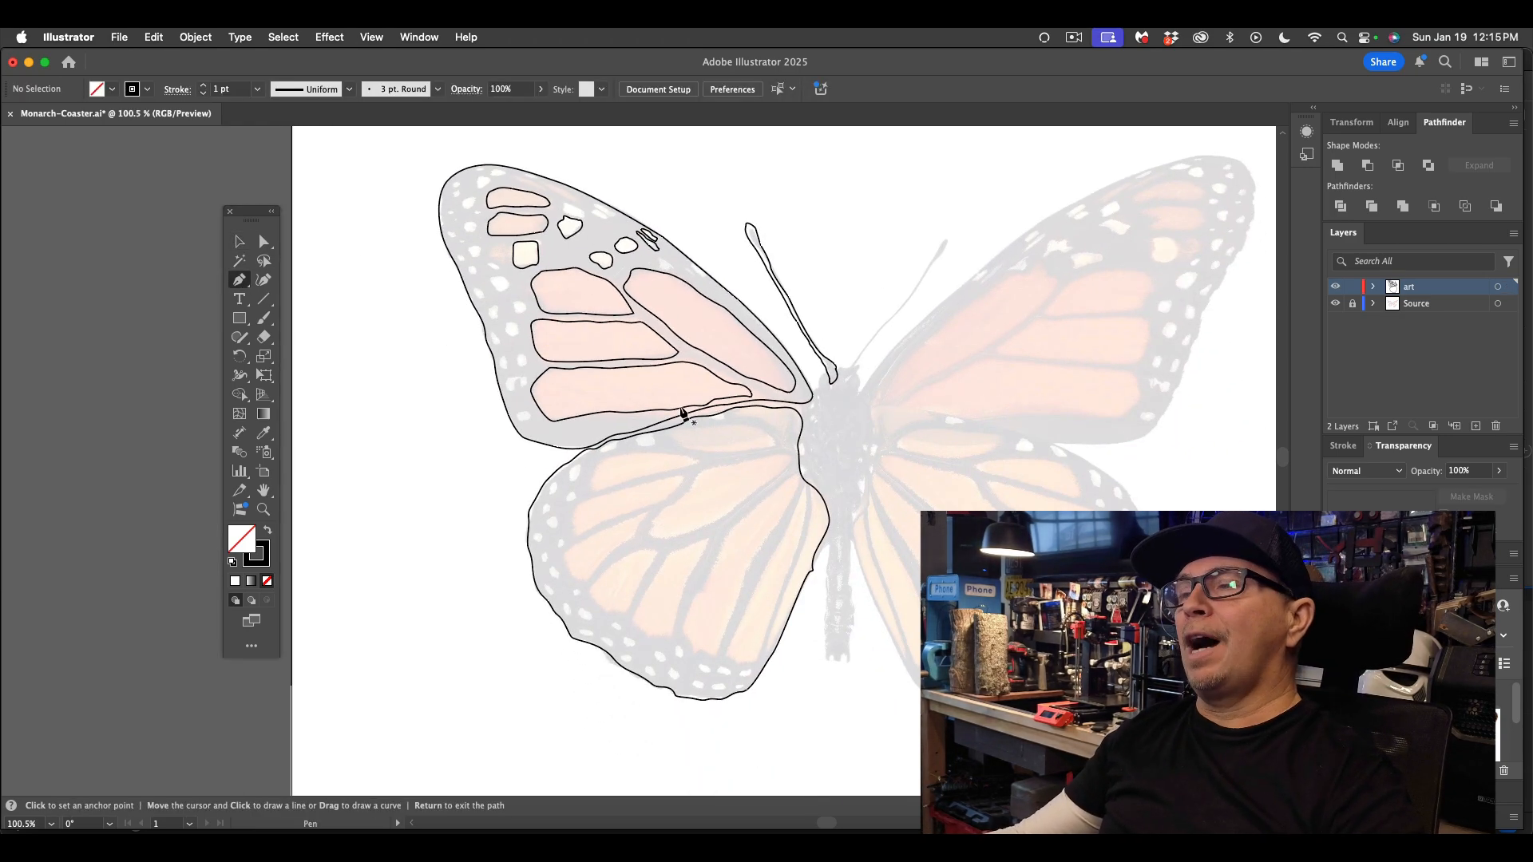
{"action": "left_click_drag", "start_coordinate": [772, 457], "coordinate": [811, 510]}
{"action": "scroll", "coordinate": [736, 478], "scroll_direction": "up", "scroll_amount": 8}
{"action": "key", "text": "Return"}
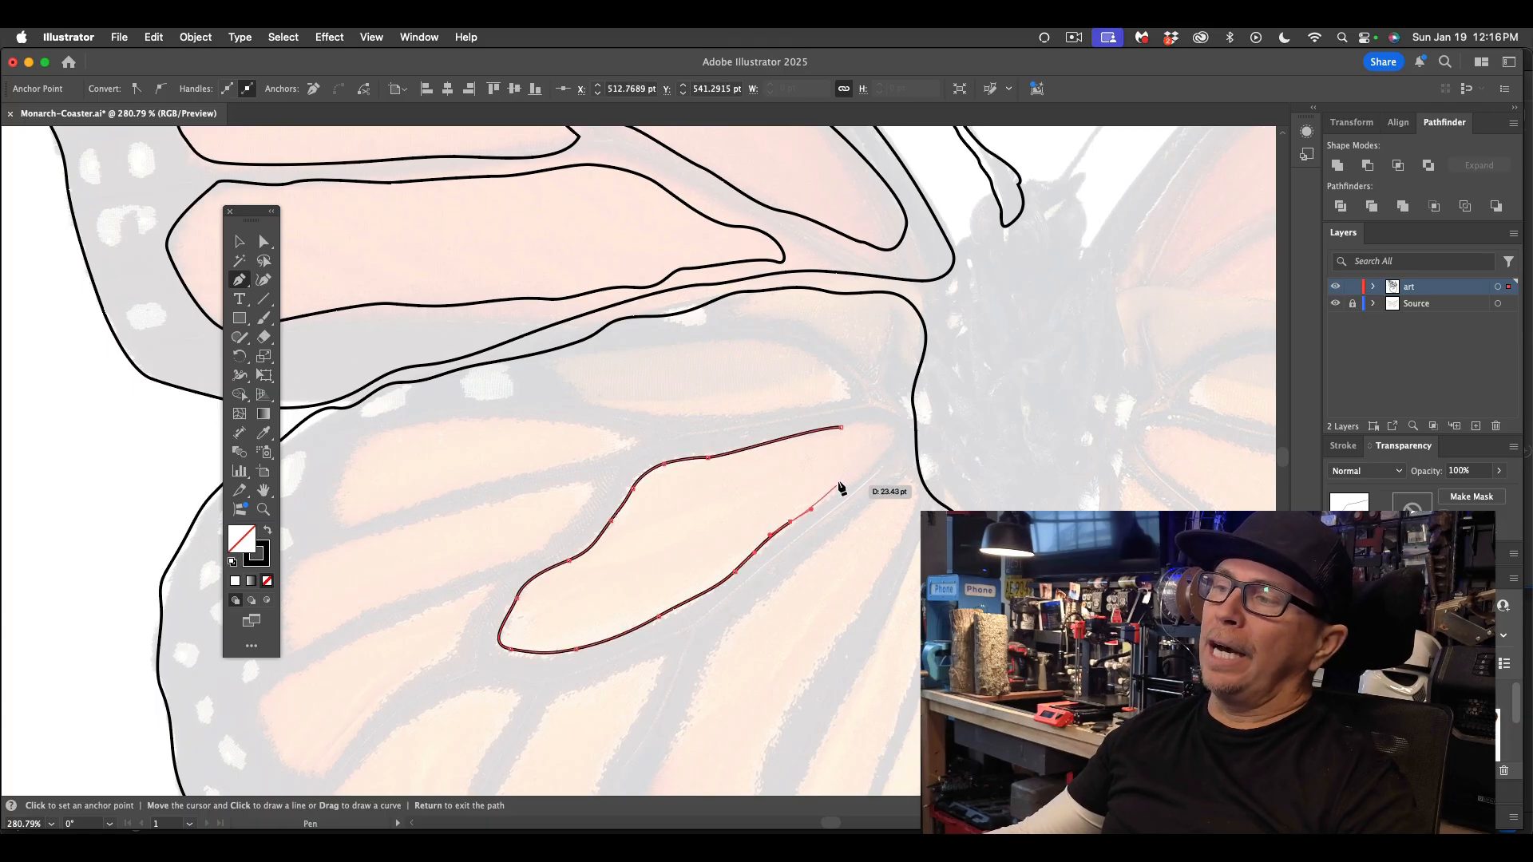
{"action": "left_click", "coordinate": [822, 471]}
{"action": "left_click", "coordinate": [784, 460]}
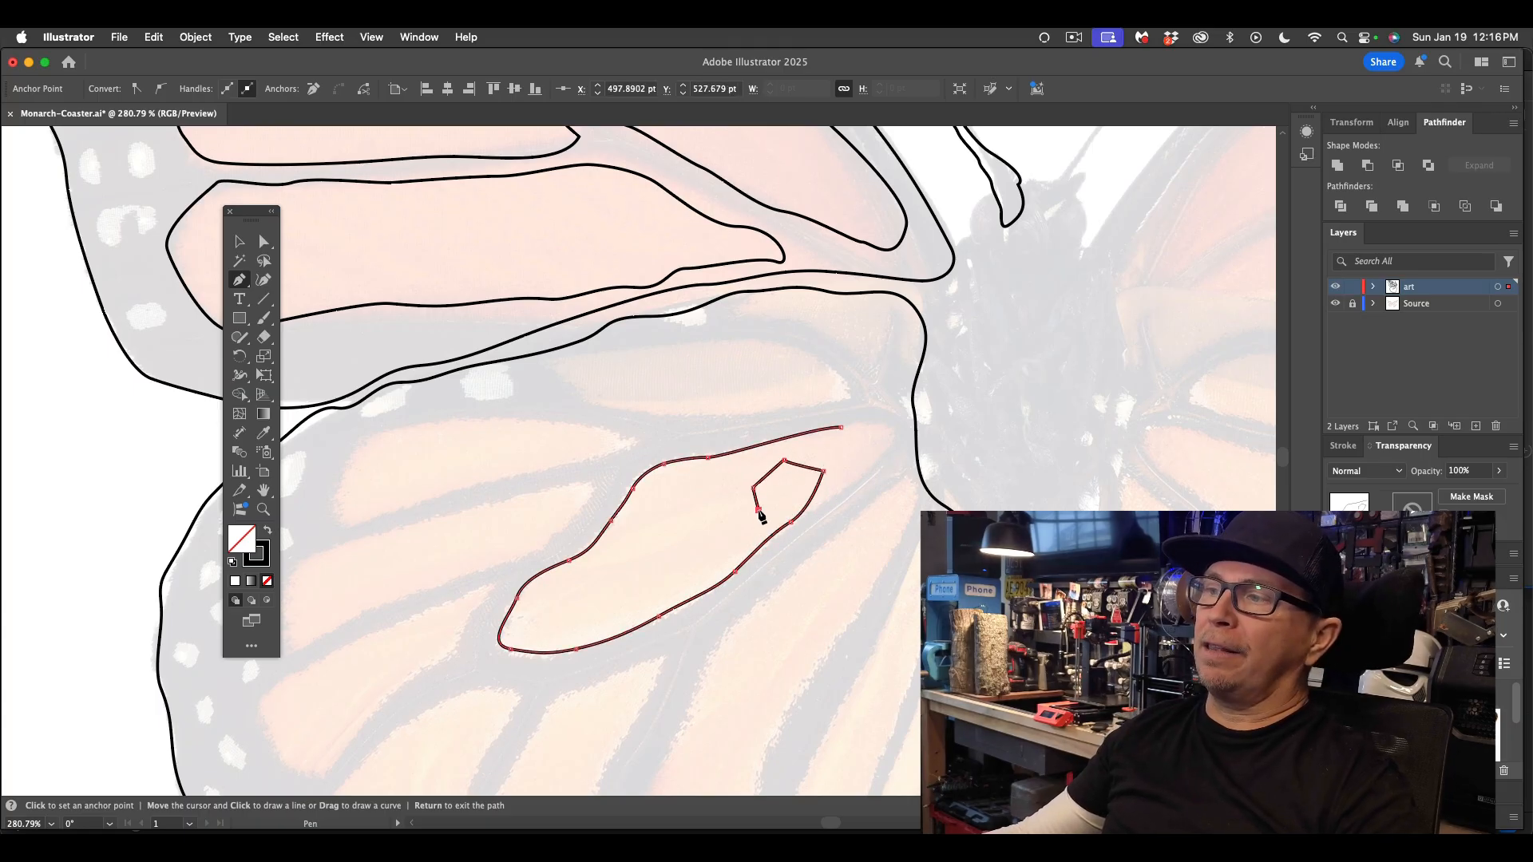
{"action": "key", "text": "super+z"}
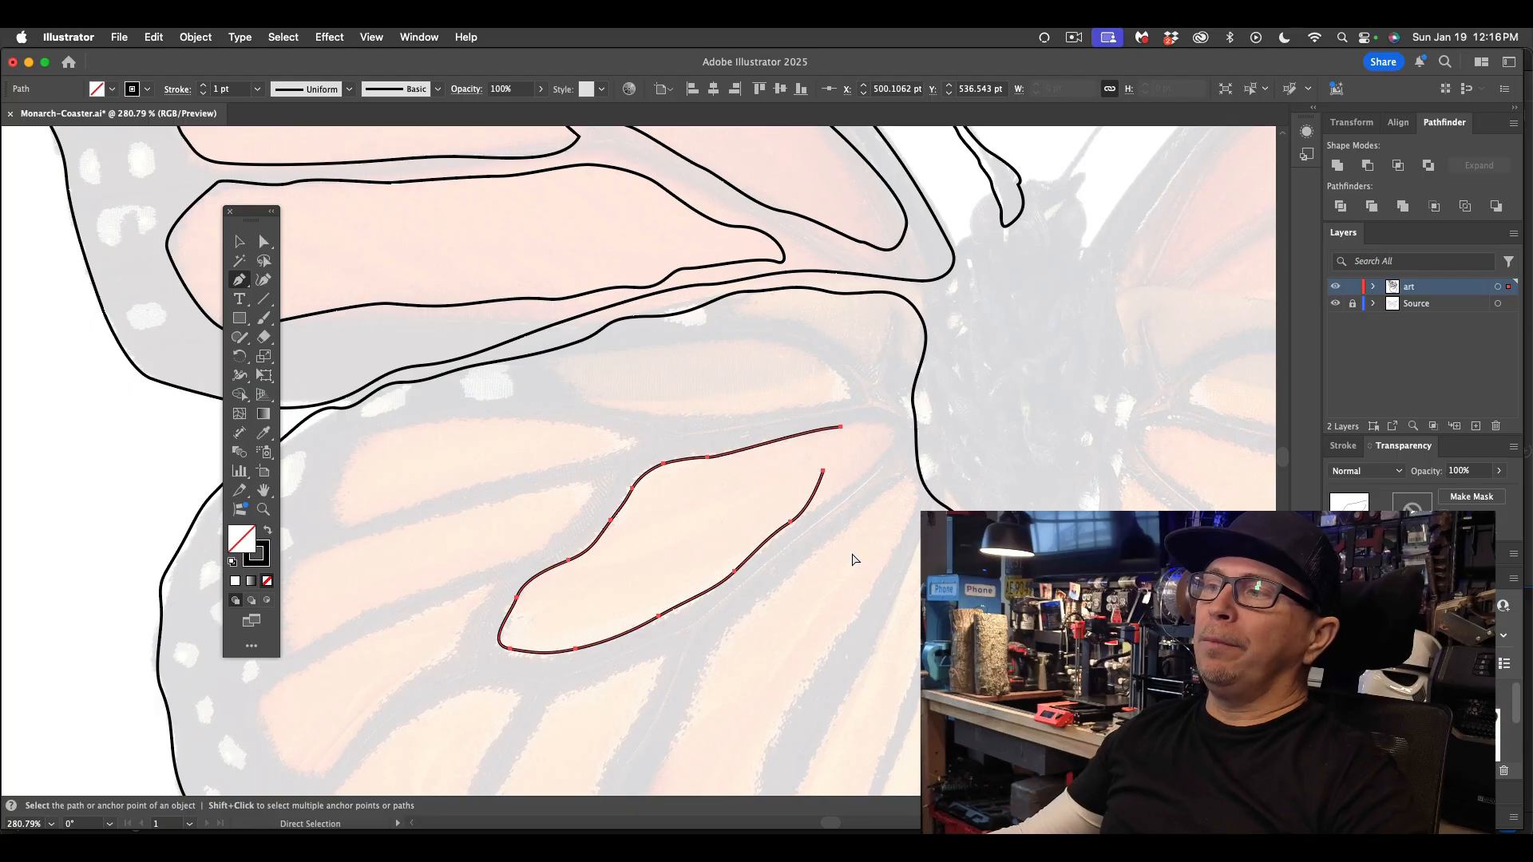
{"action": "key", "text": "super+z"}
- Extend the central cell's outline around its pointed tip beside the body and close the path
{"action": "left_click_drag", "start_coordinate": [872, 465], "coordinate": [888, 456]}
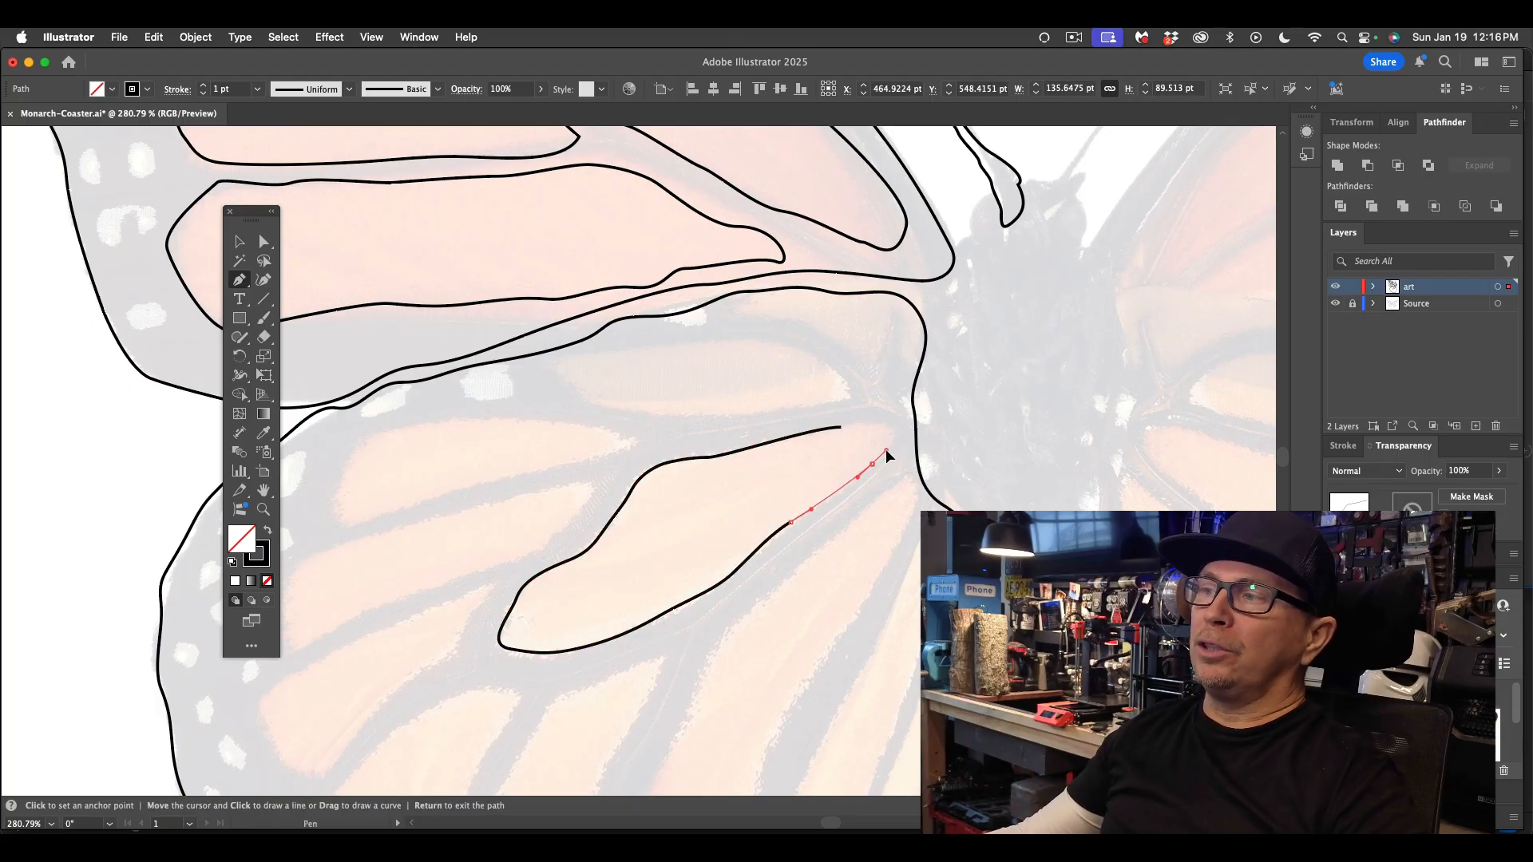
{"action": "left_click", "coordinate": [841, 429]}
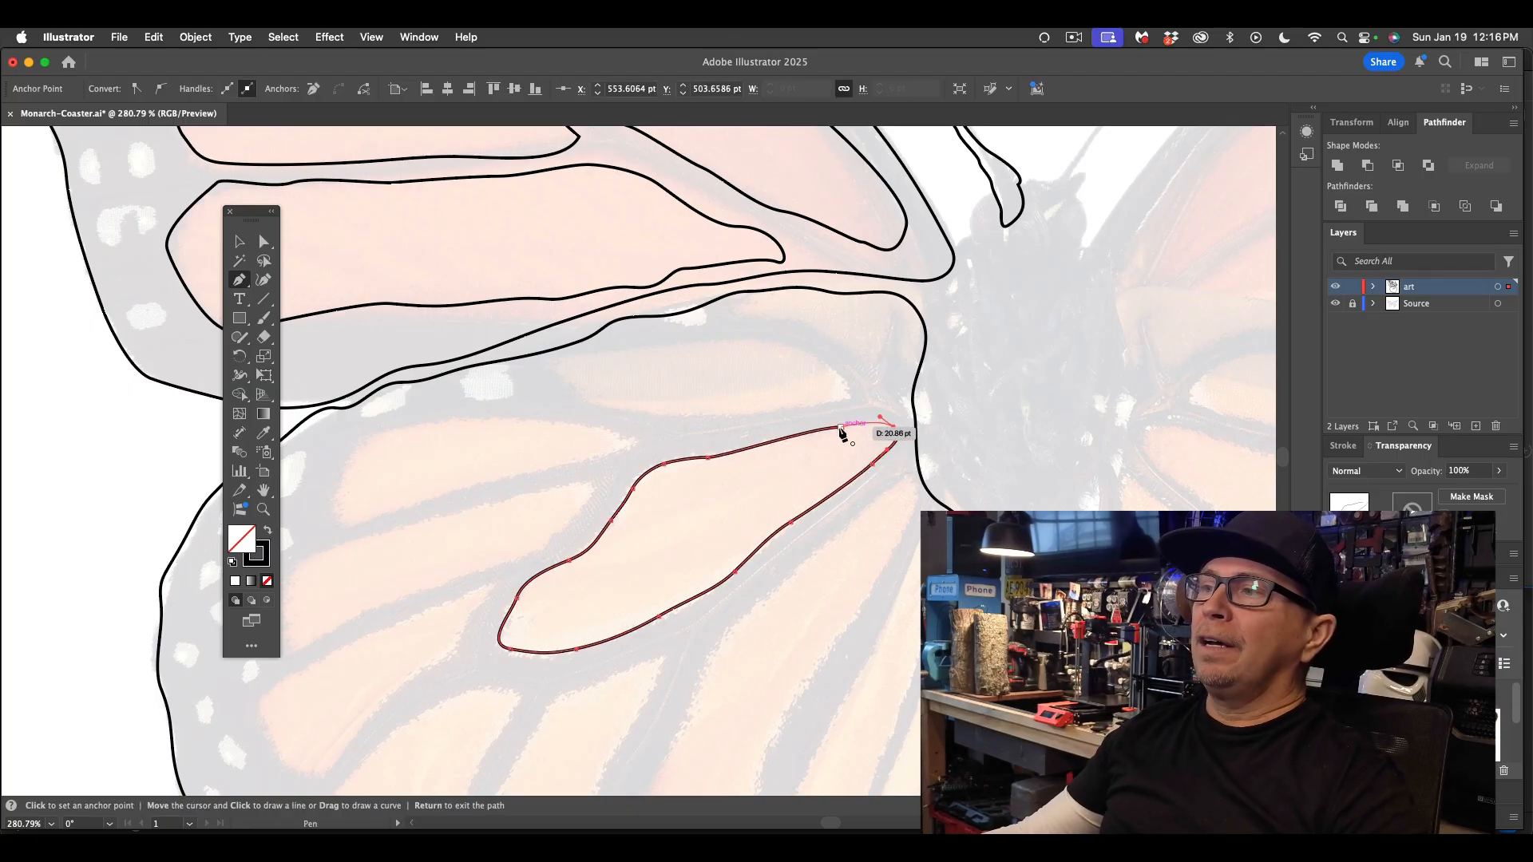
- Trace the uppermost outer orange cell of the lower left wing as a closed Pen outline
{"action": "scroll", "coordinate": [483, 434], "scroll_direction": "down", "scroll_amount": 5}
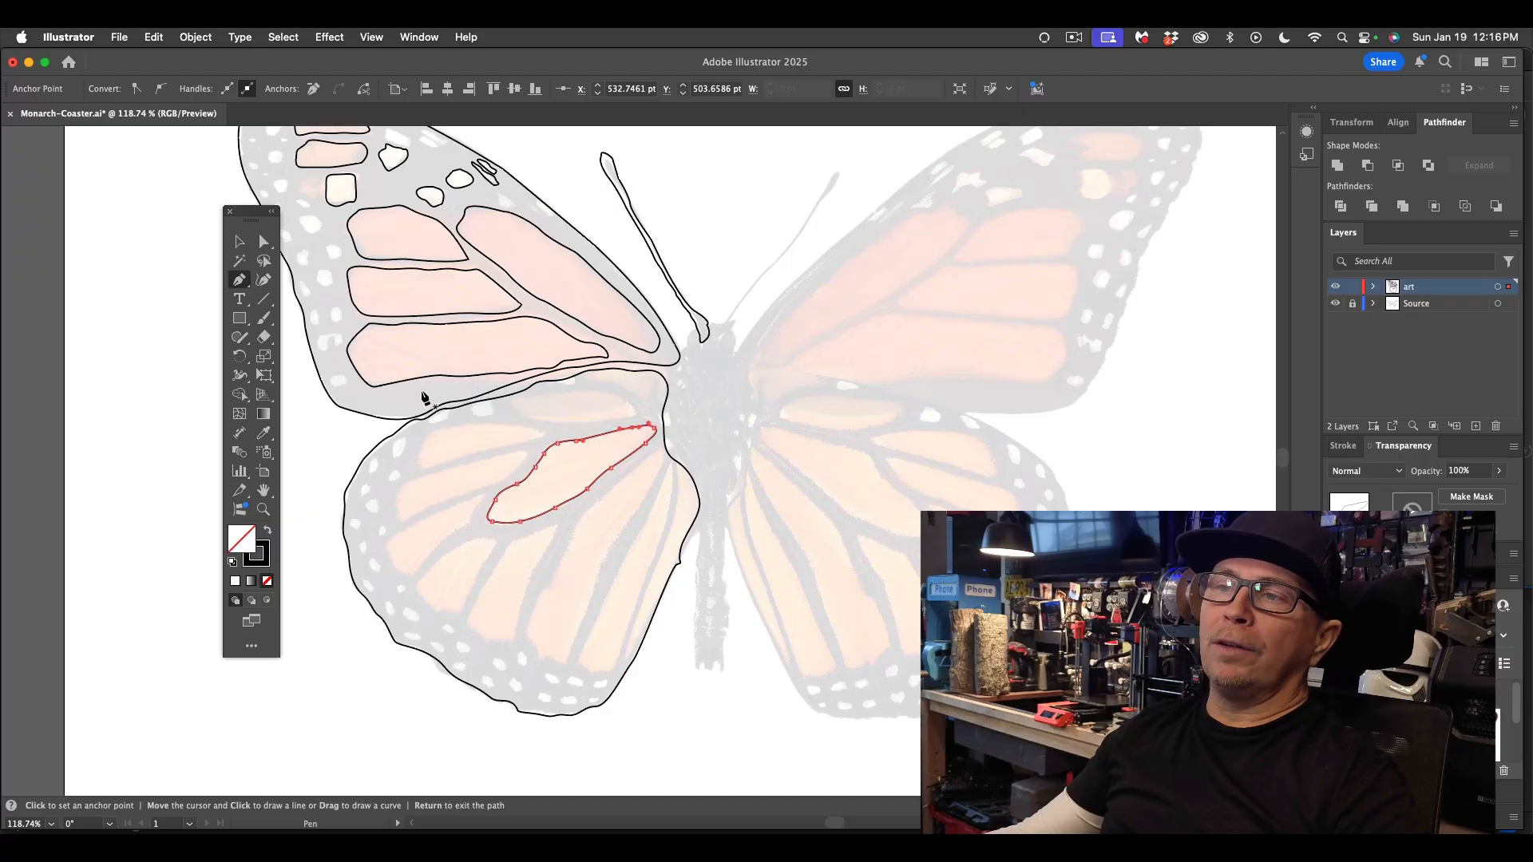
{"action": "mouse_move", "coordinate": [513, 444]}
{"action": "left_mouse_down"}
{"action": "mouse_move", "coordinate": [450, 469]}
{"action": "mouse_move", "coordinate": [415, 459]}
{"action": "mouse_move", "coordinate": [454, 428]}
{"action": "mouse_move", "coordinate": [536, 425]}
{"action": "mouse_move", "coordinate": [537, 438]}
{"action": "left_mouse_up"}
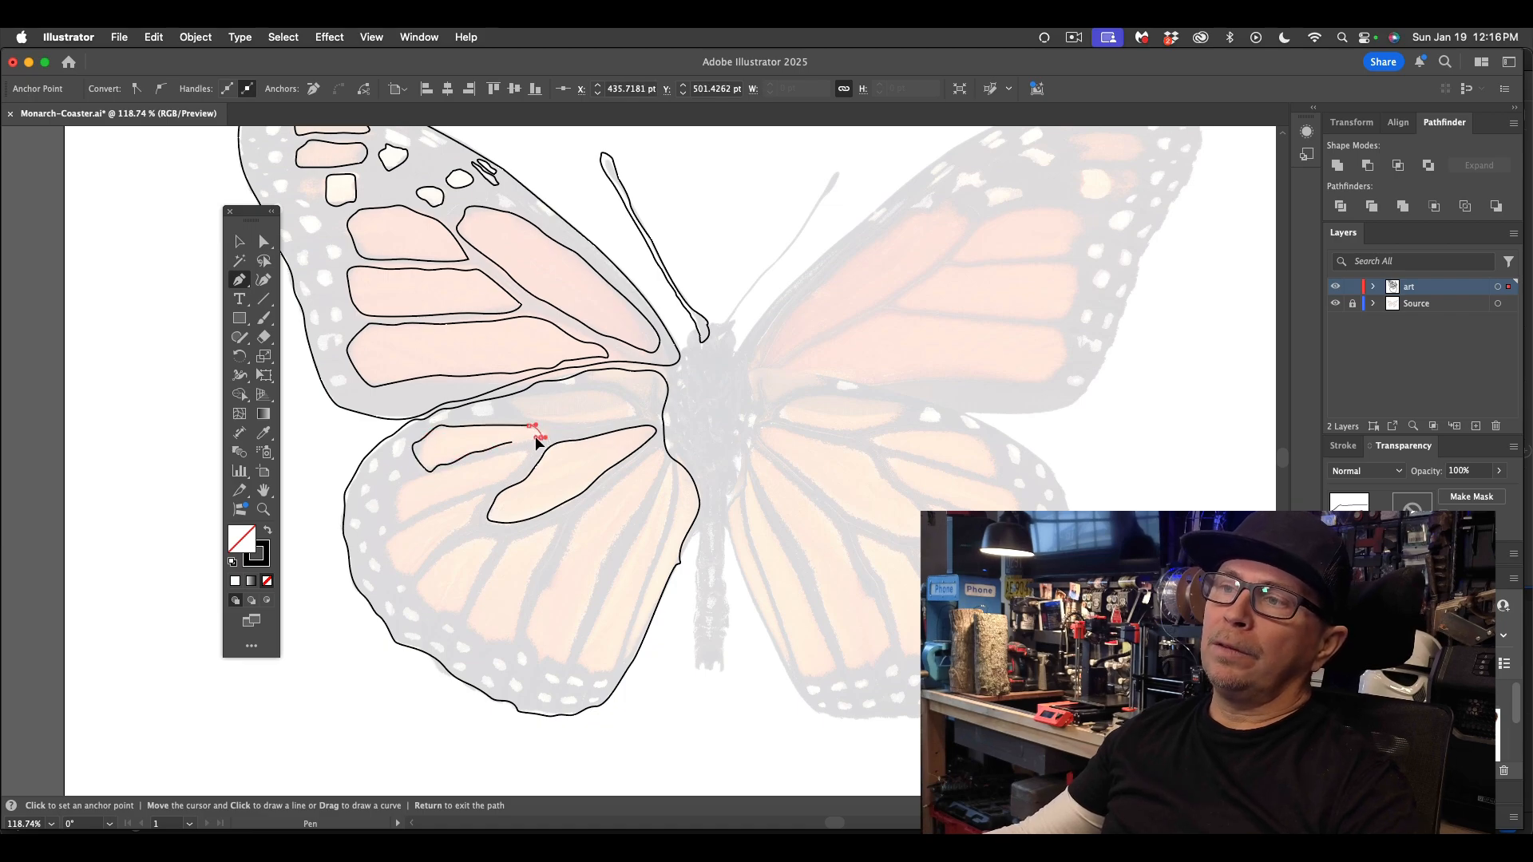
{"action": "left_click", "coordinate": [512, 443]}
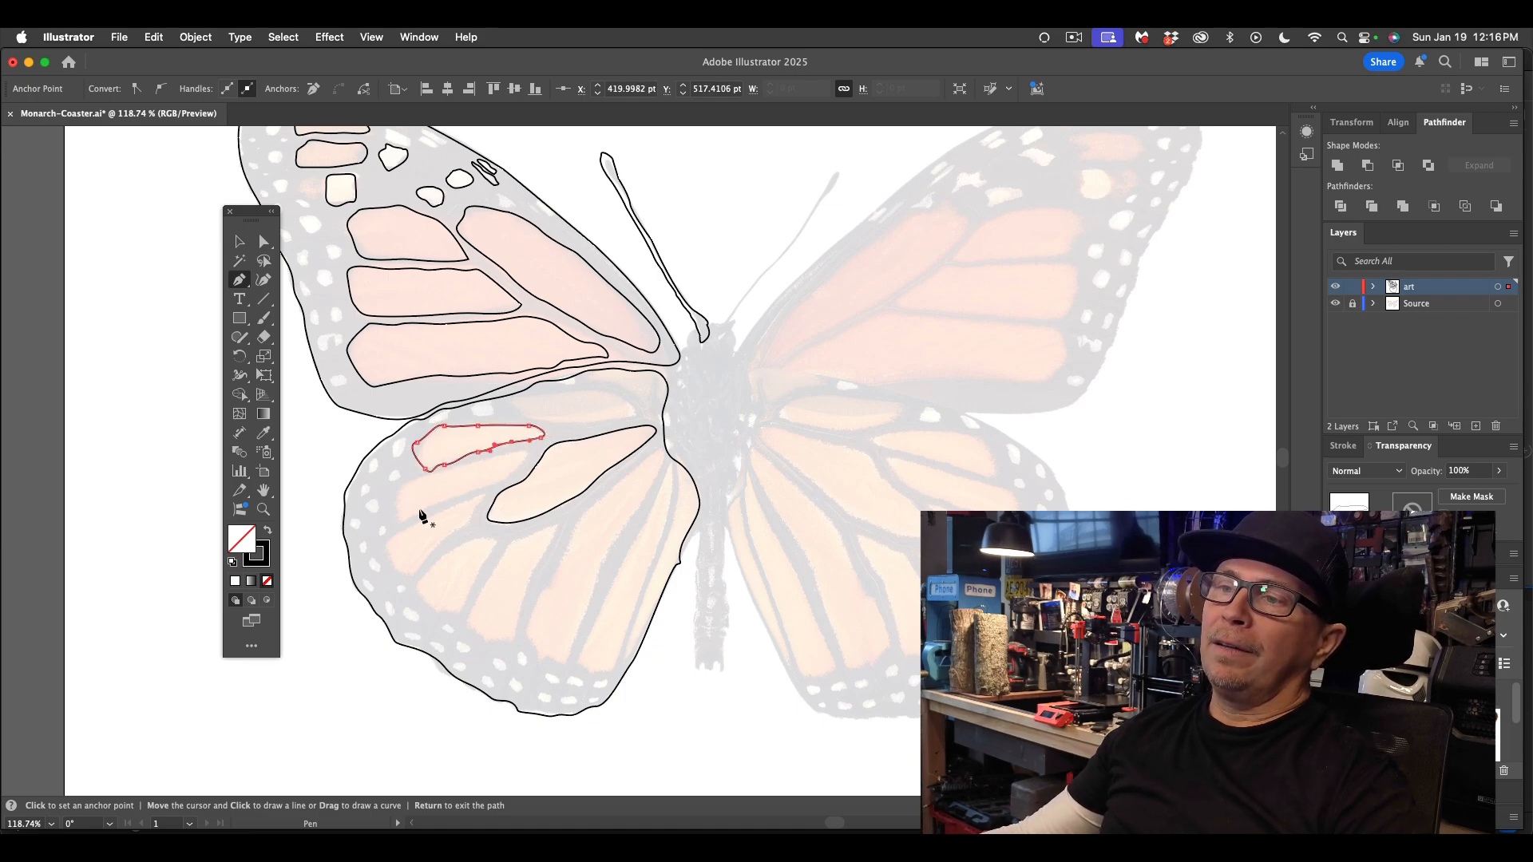
- Trace the long orange cell just below the large central one as a closed Pen outline and deselect it
{"action": "left_click", "coordinate": [655, 454]}
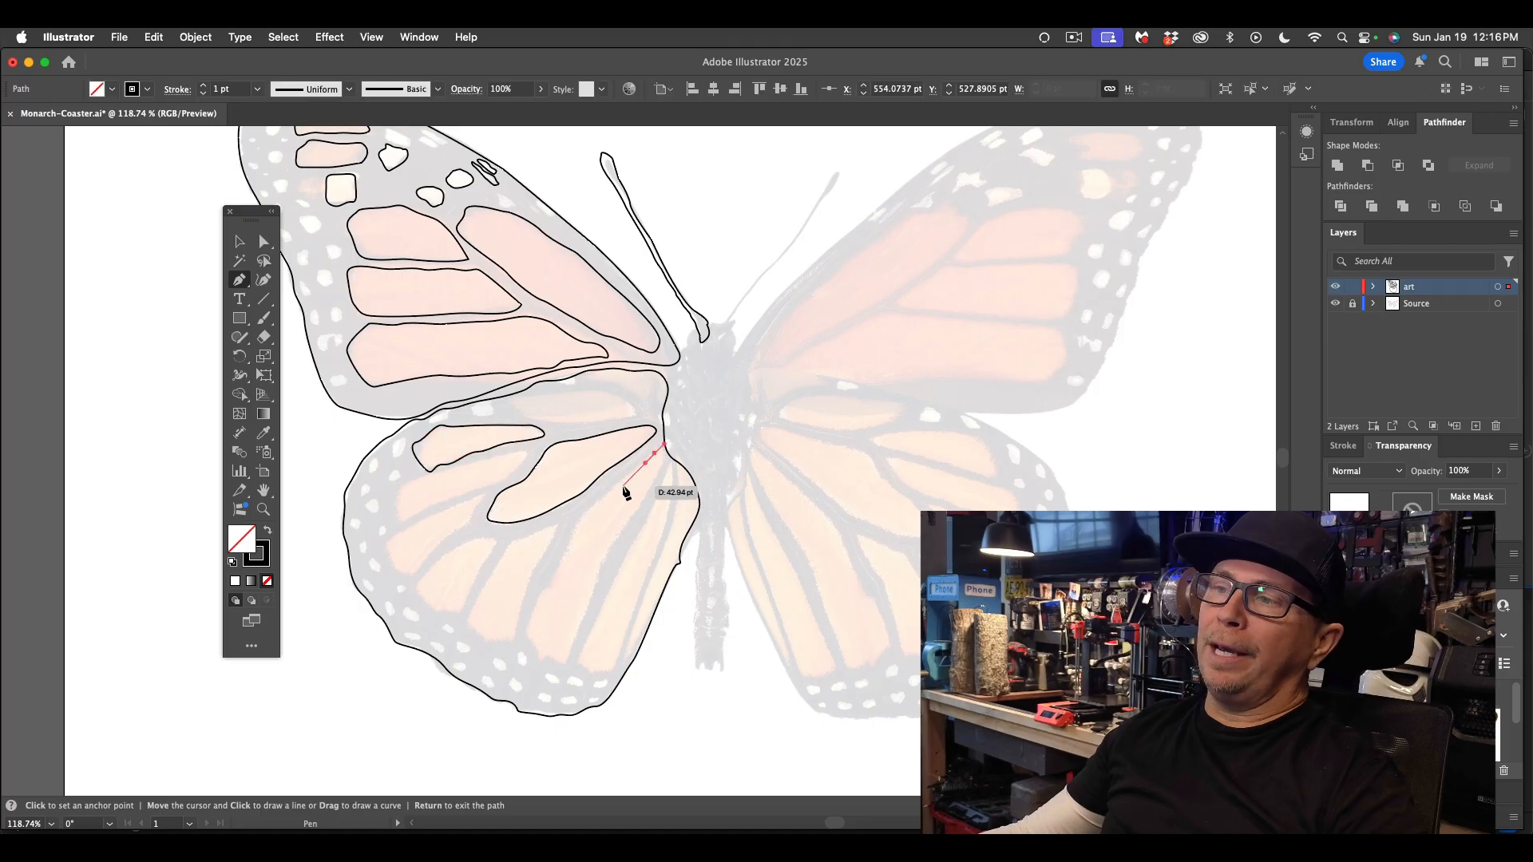
{"action": "left_click_drag", "start_coordinate": [613, 495], "coordinate": [648, 485]}
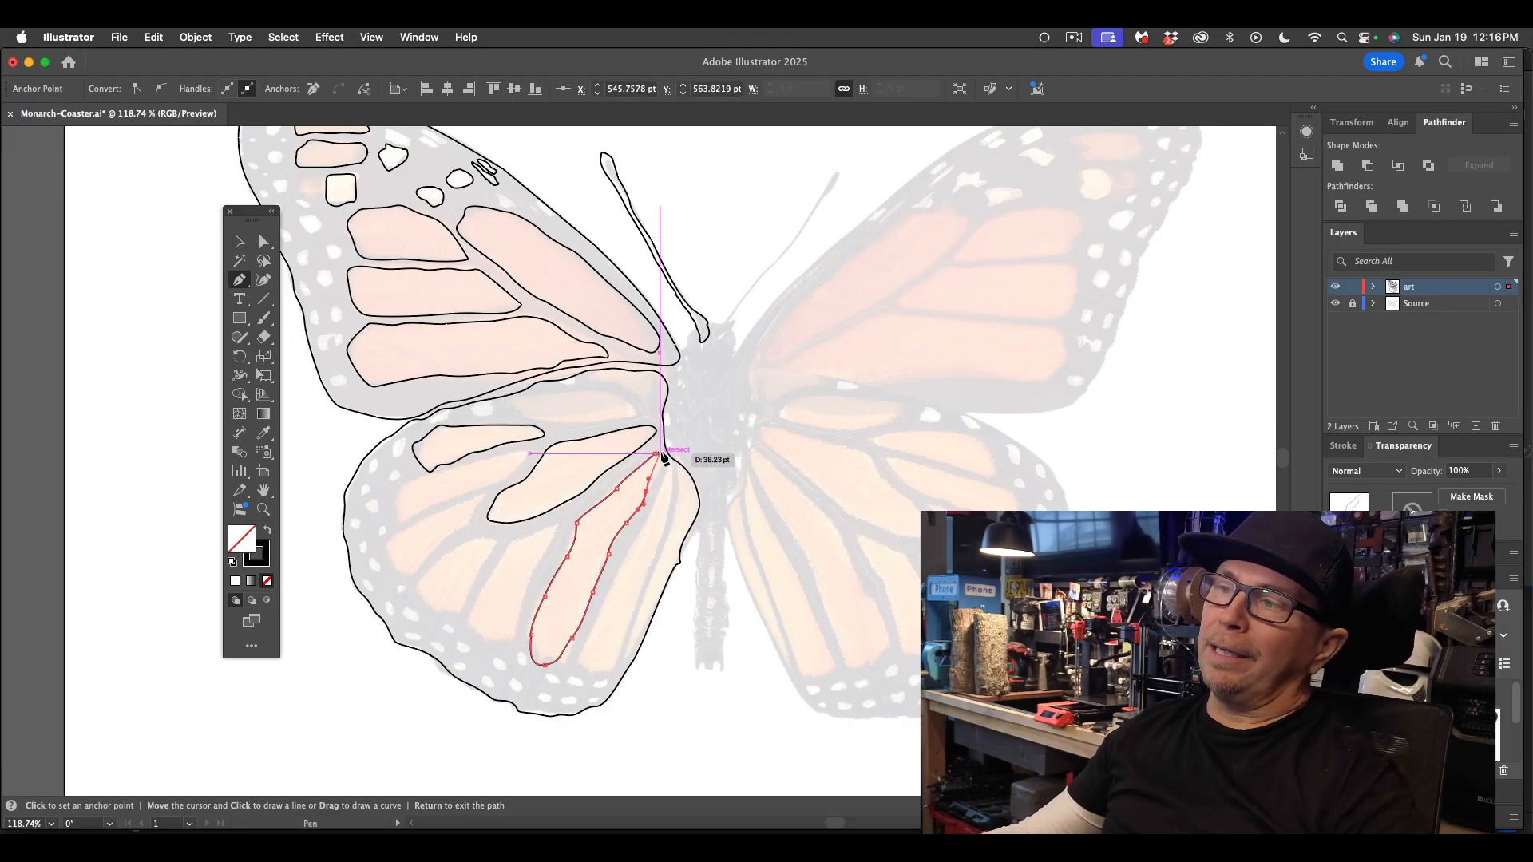
{"action": "left_click", "coordinate": [655, 454]}
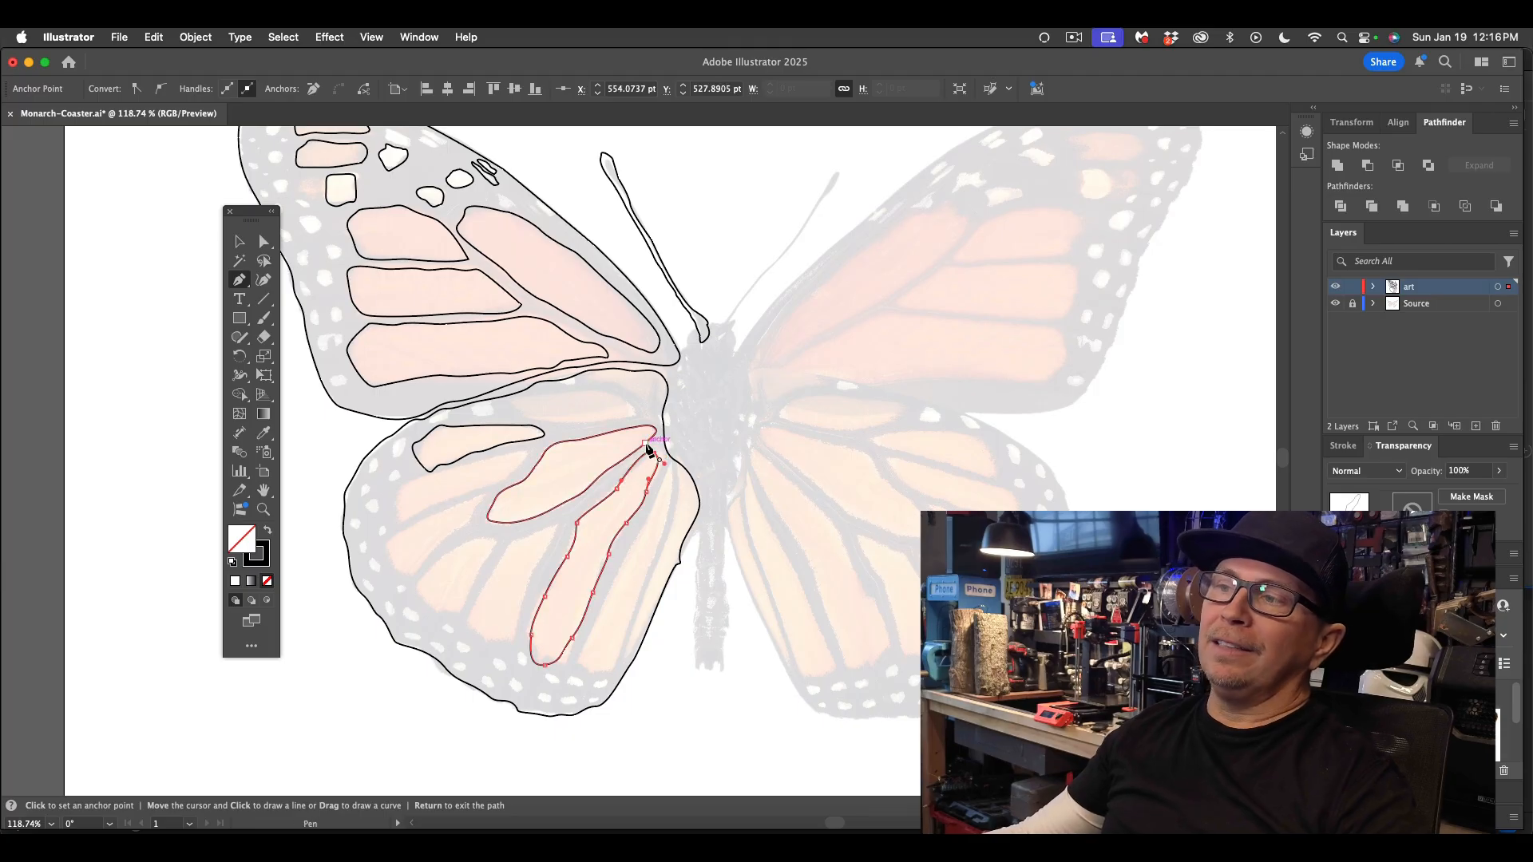
{"action": "left_click", "coordinate": [663, 482], "text": "super"}
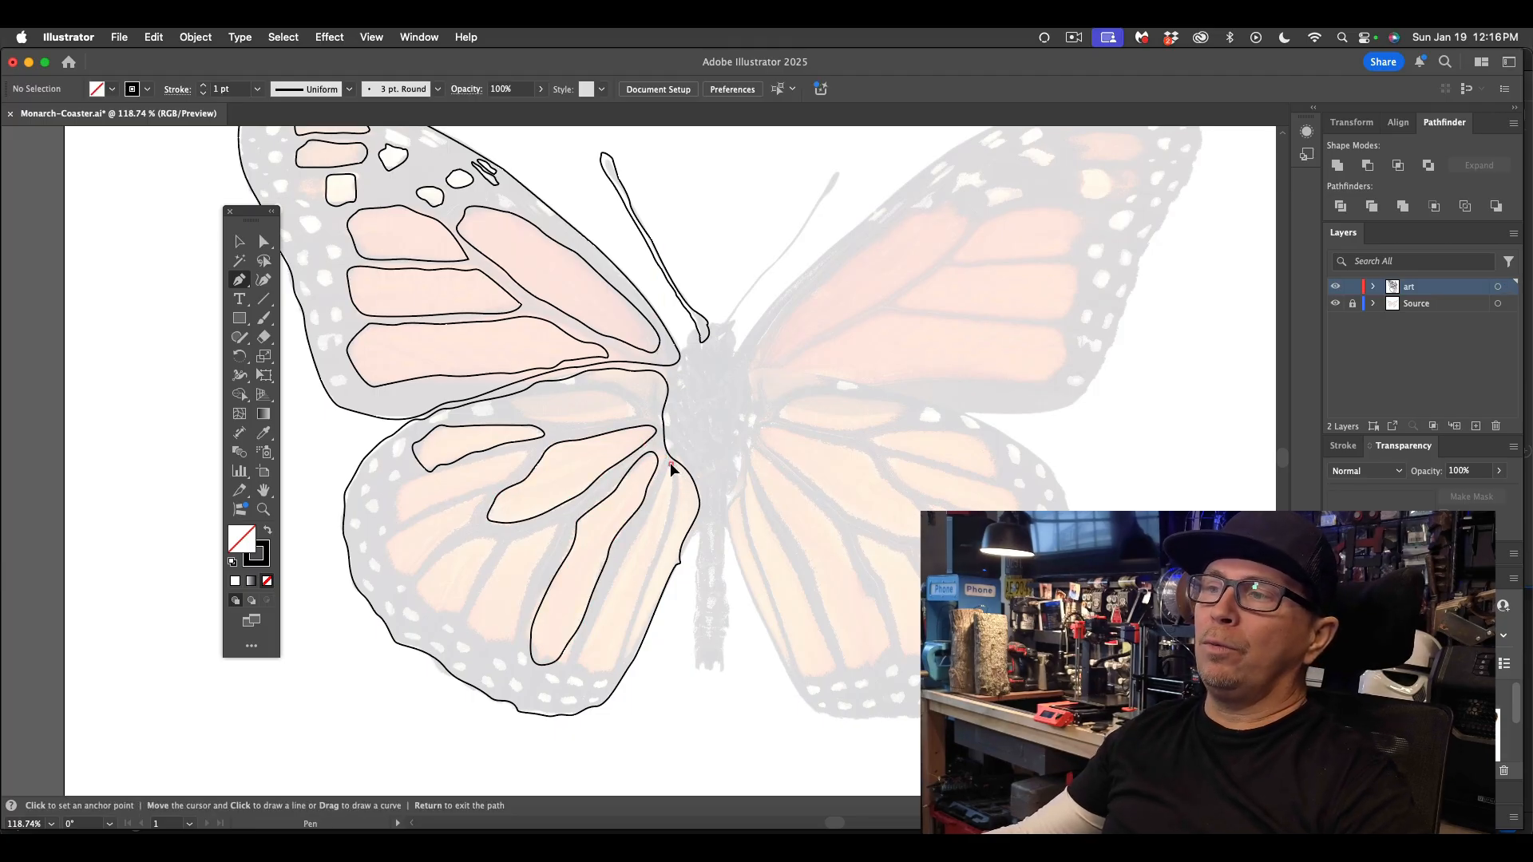
- Trace the neighbouring long, narrow orange cell nearer the body as a closed Pen outline and deselect it
{"action": "left_click", "coordinate": [670, 463]}
{"action": "left_click_drag", "start_coordinate": [652, 562], "coordinate": [646, 569]}
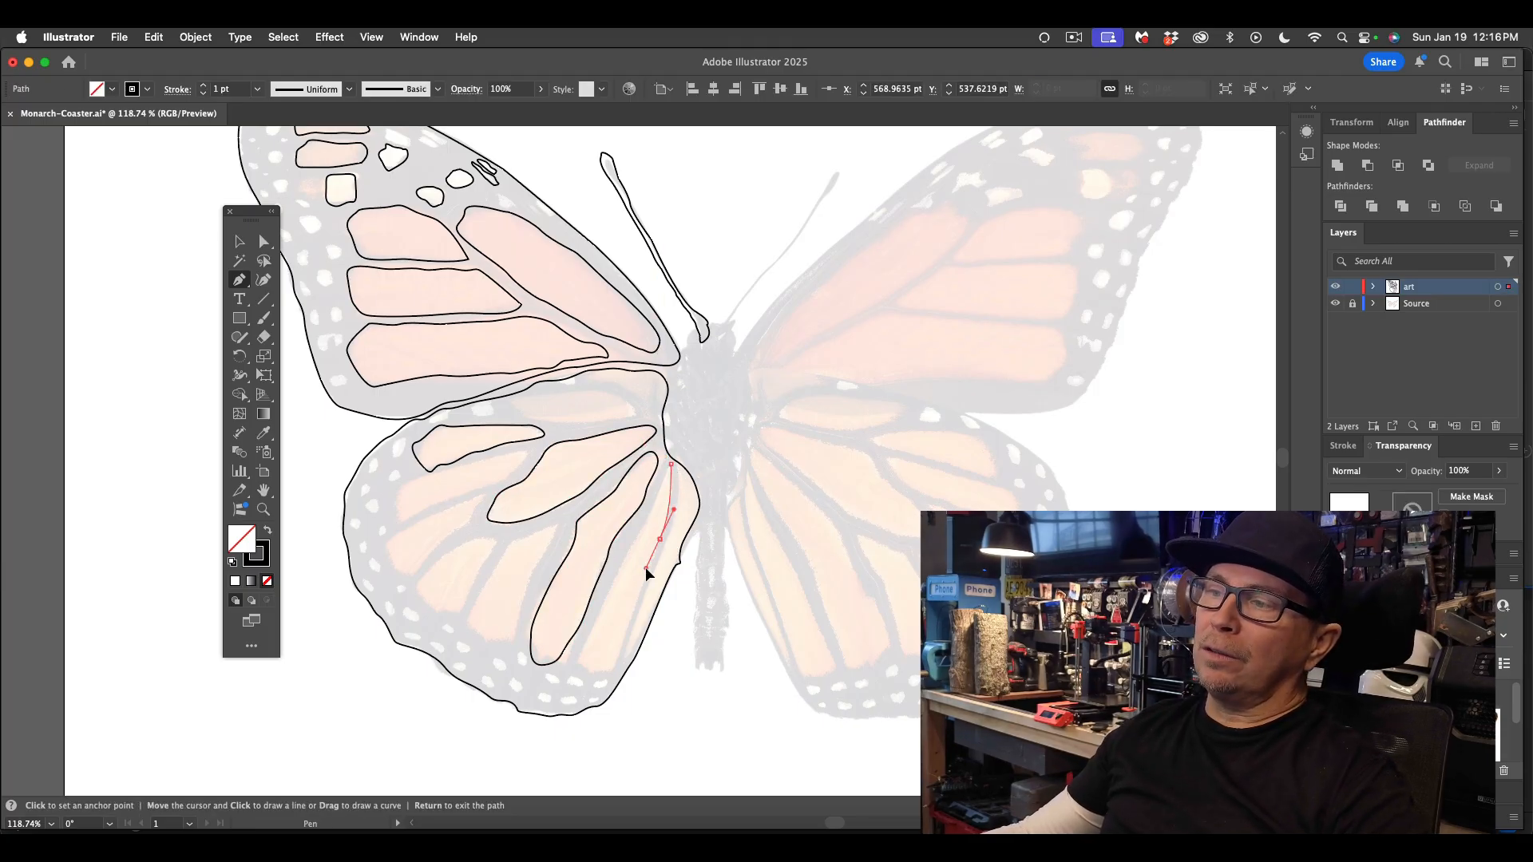
{"action": "left_click", "coordinate": [628, 627]}
{"action": "left_click", "coordinate": [615, 668]}
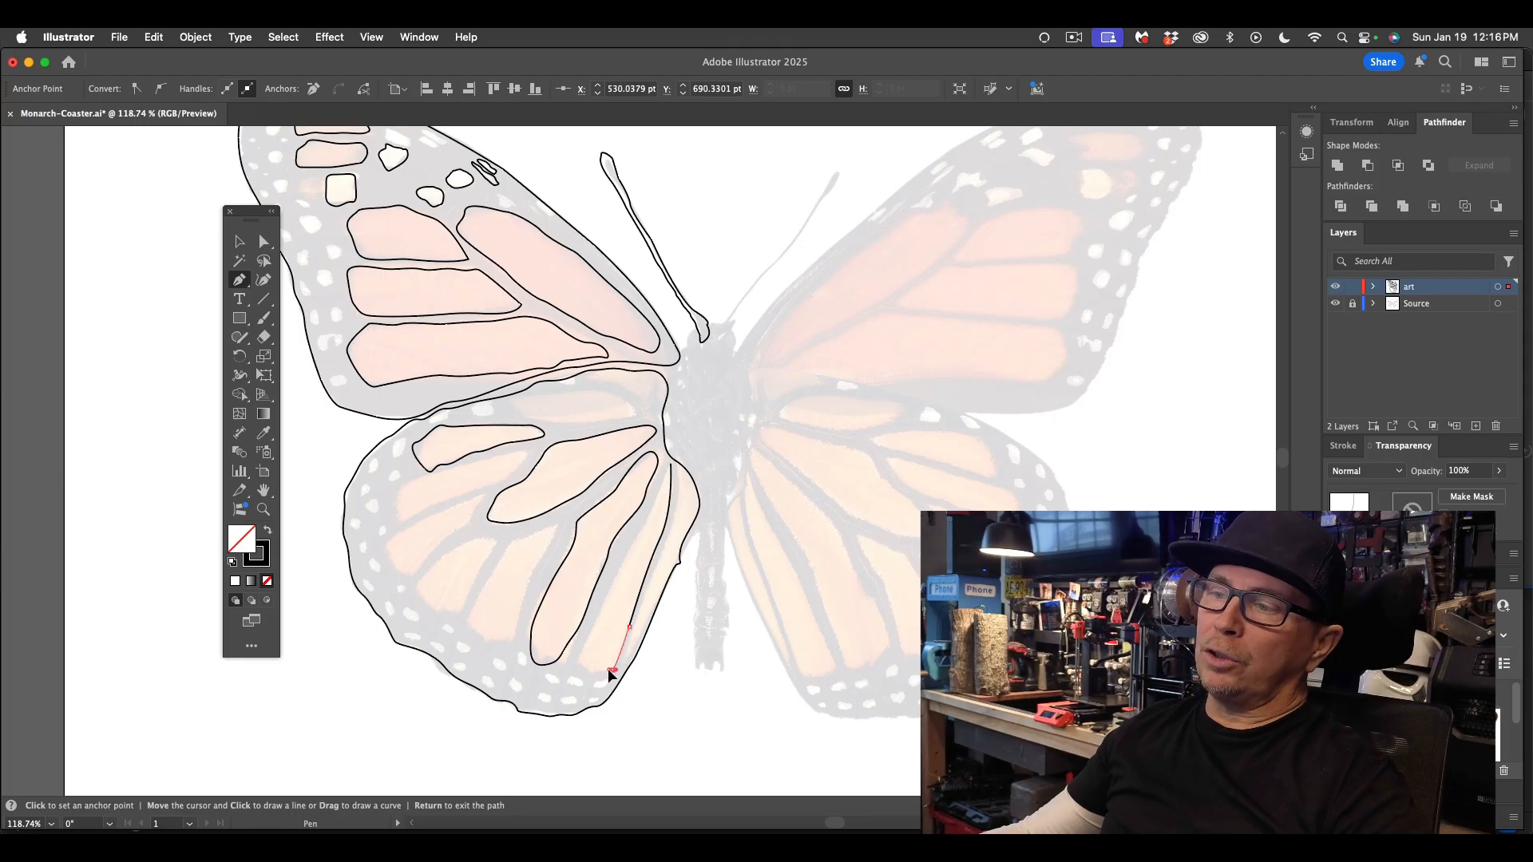
{"action": "left_click_drag", "start_coordinate": [585, 665], "coordinate": [659, 498]}
{"action": "left_click", "coordinate": [671, 466]}
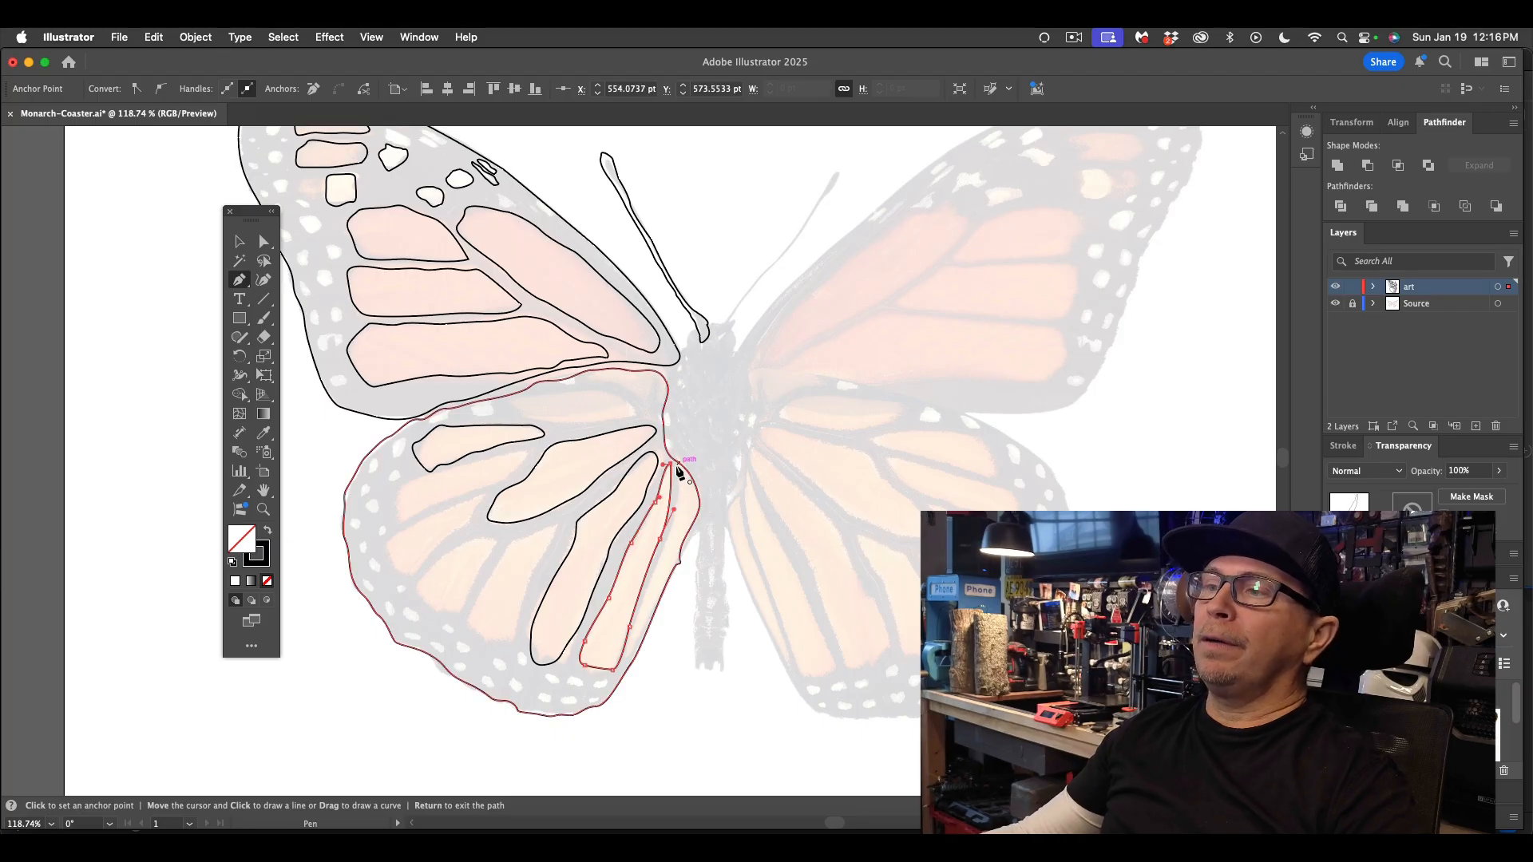
{"action": "key", "text": "super+shift+a"}
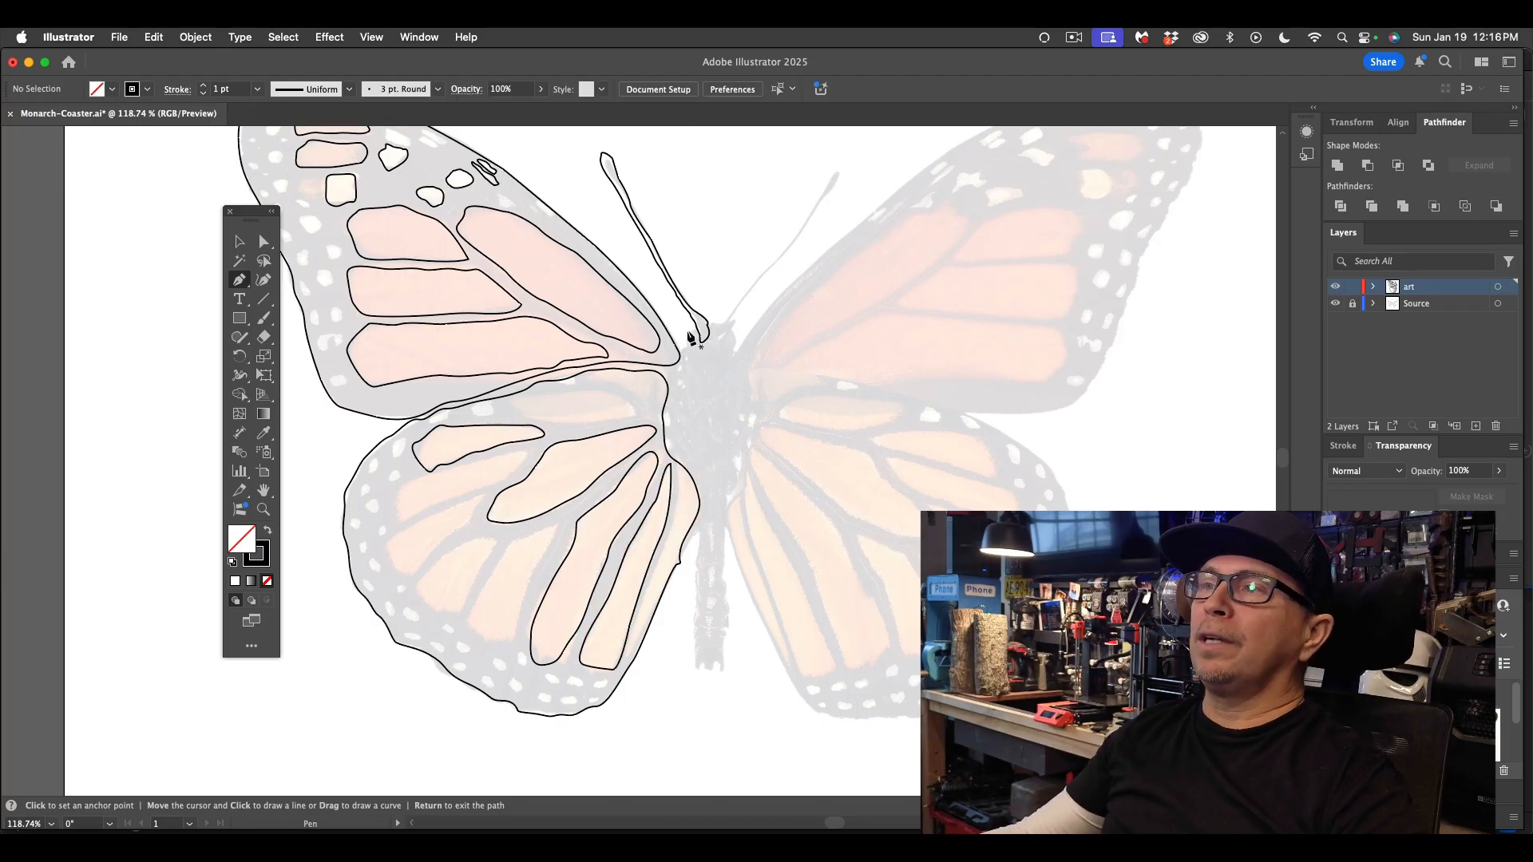
- Trace the left side of the butterfly's body with the Pen tool from the antenna base down to the tail
{"action": "left_click", "coordinate": [692, 331]}
{"action": "left_click_drag", "start_coordinate": [685, 352], "coordinate": [672, 395]}
{"action": "left_click_drag", "start_coordinate": [672, 408], "coordinate": [702, 608]}
{"action": "left_click", "coordinate": [700, 648]}
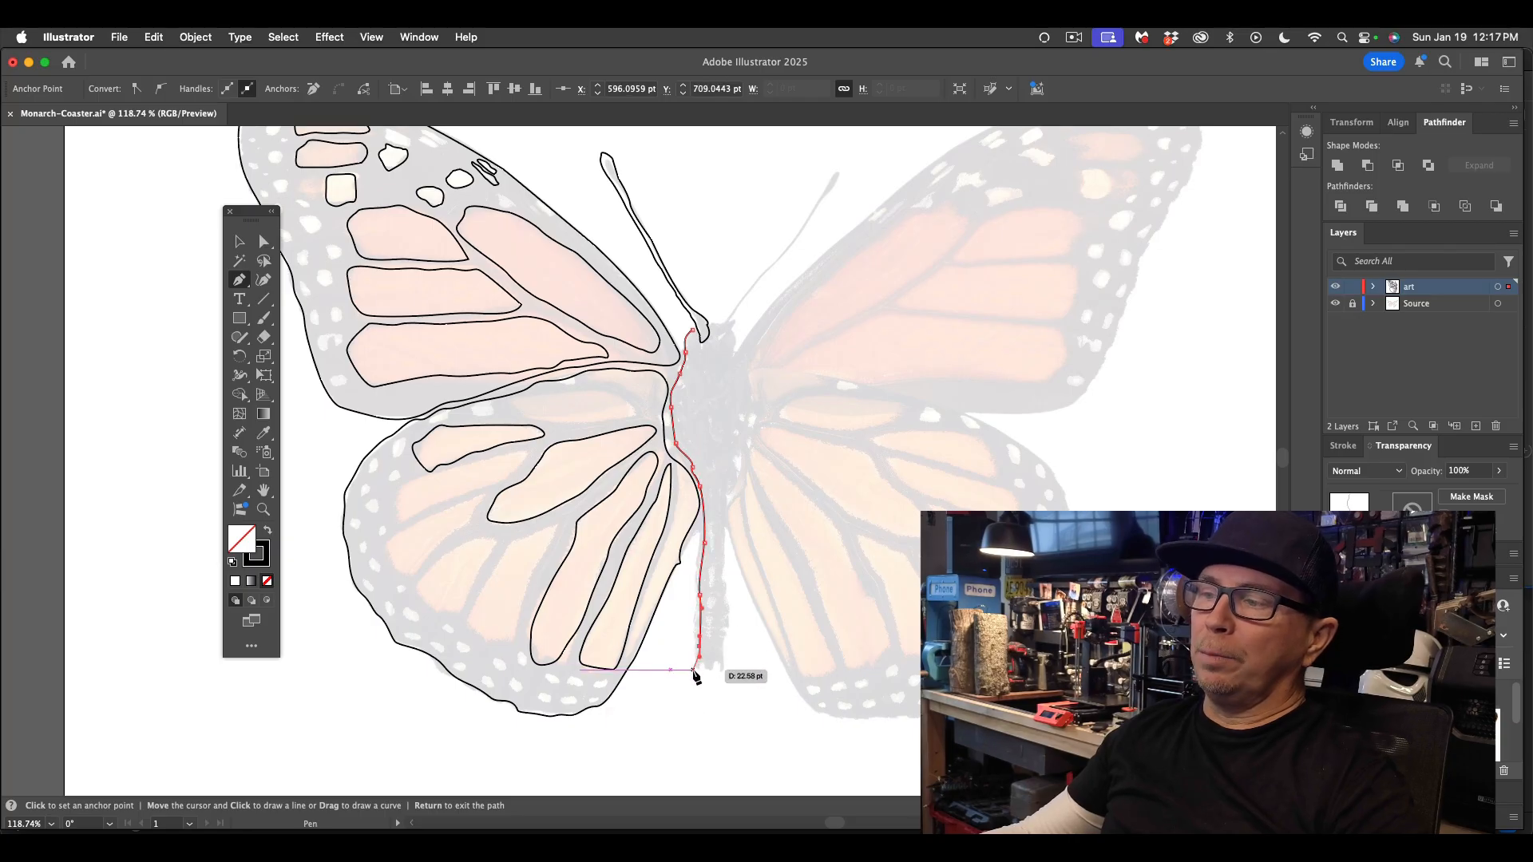
{"action": "left_click_drag", "start_coordinate": [699, 675], "coordinate": [699, 675]}
- Continue the body outline along the notched tail end to the body's centre, then end and deselect the open path
{"action": "scroll", "coordinate": [699, 674], "scroll_direction": "up", "scroll_amount": 6}
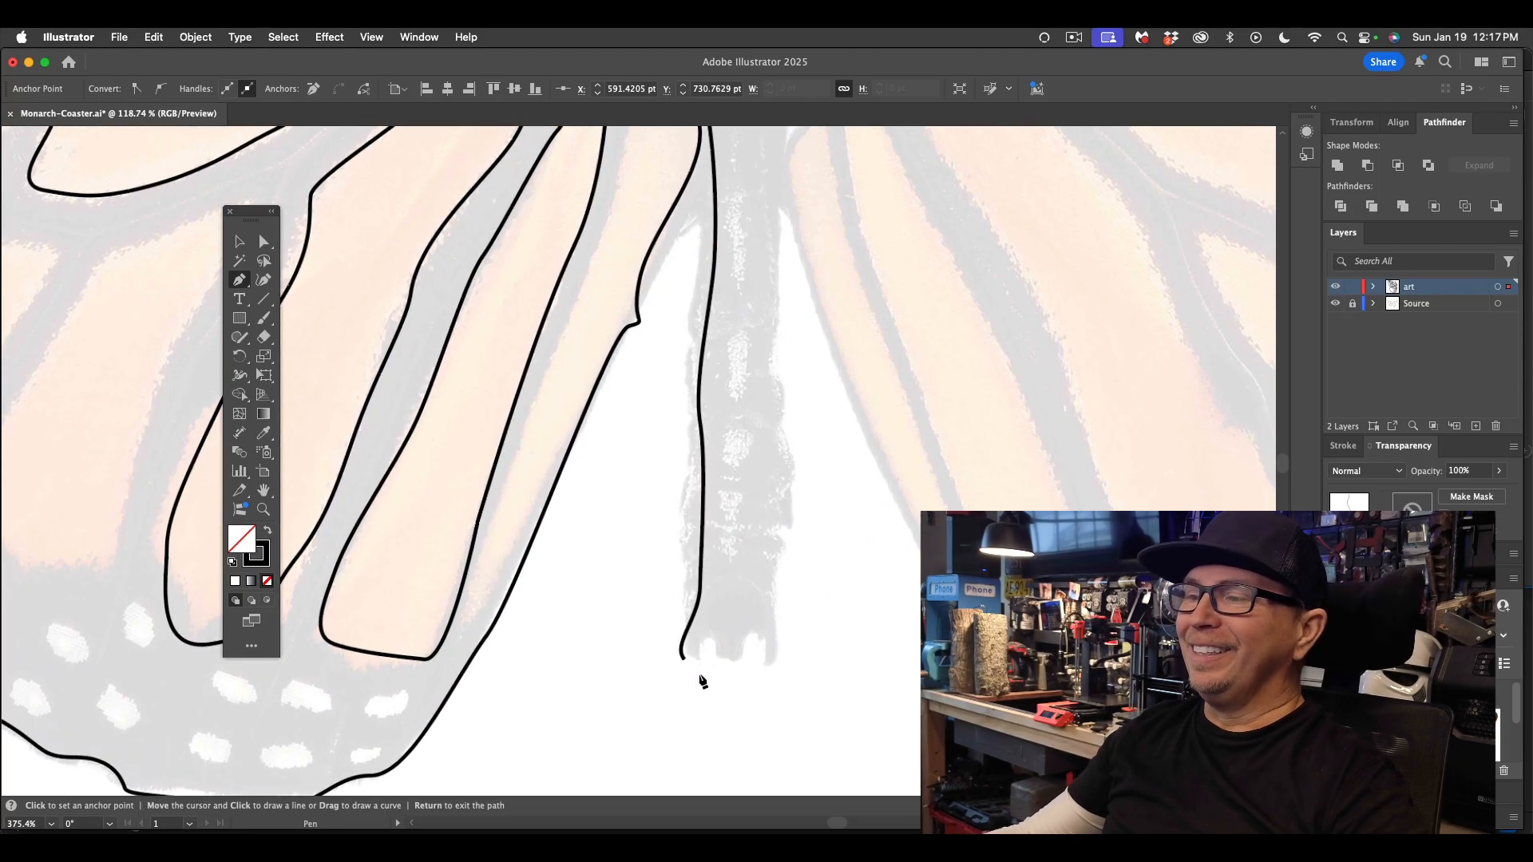
{"action": "left_click", "coordinate": [700, 659]}
{"action": "left_click", "coordinate": [703, 636]}
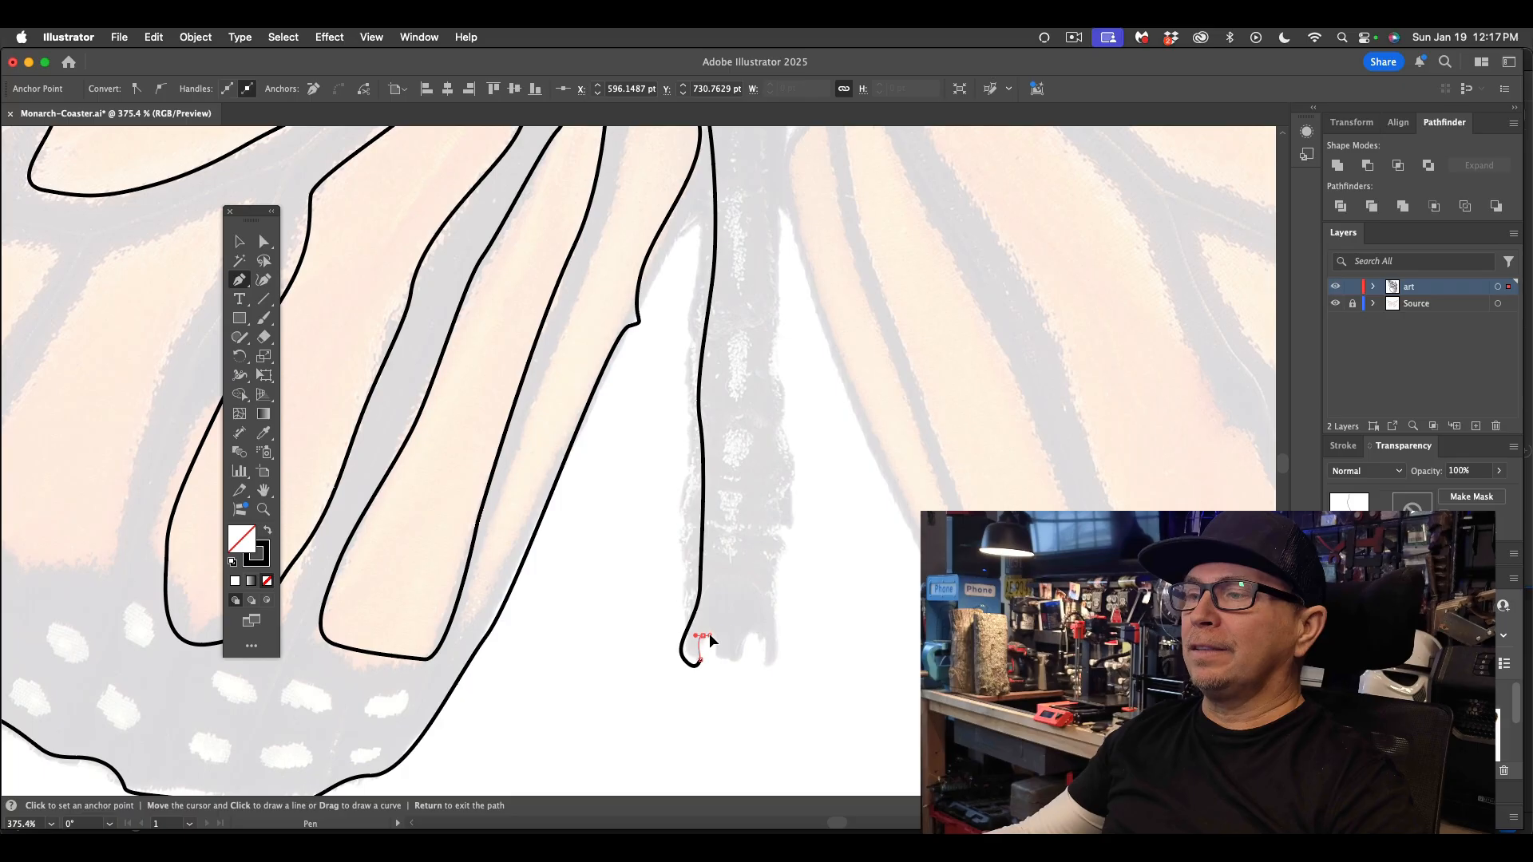
{"action": "left_click_drag", "start_coordinate": [725, 662], "coordinate": [730, 667]}
{"action": "scroll", "coordinate": [766, 551], "scroll_direction": "down", "scroll_amount": 5}
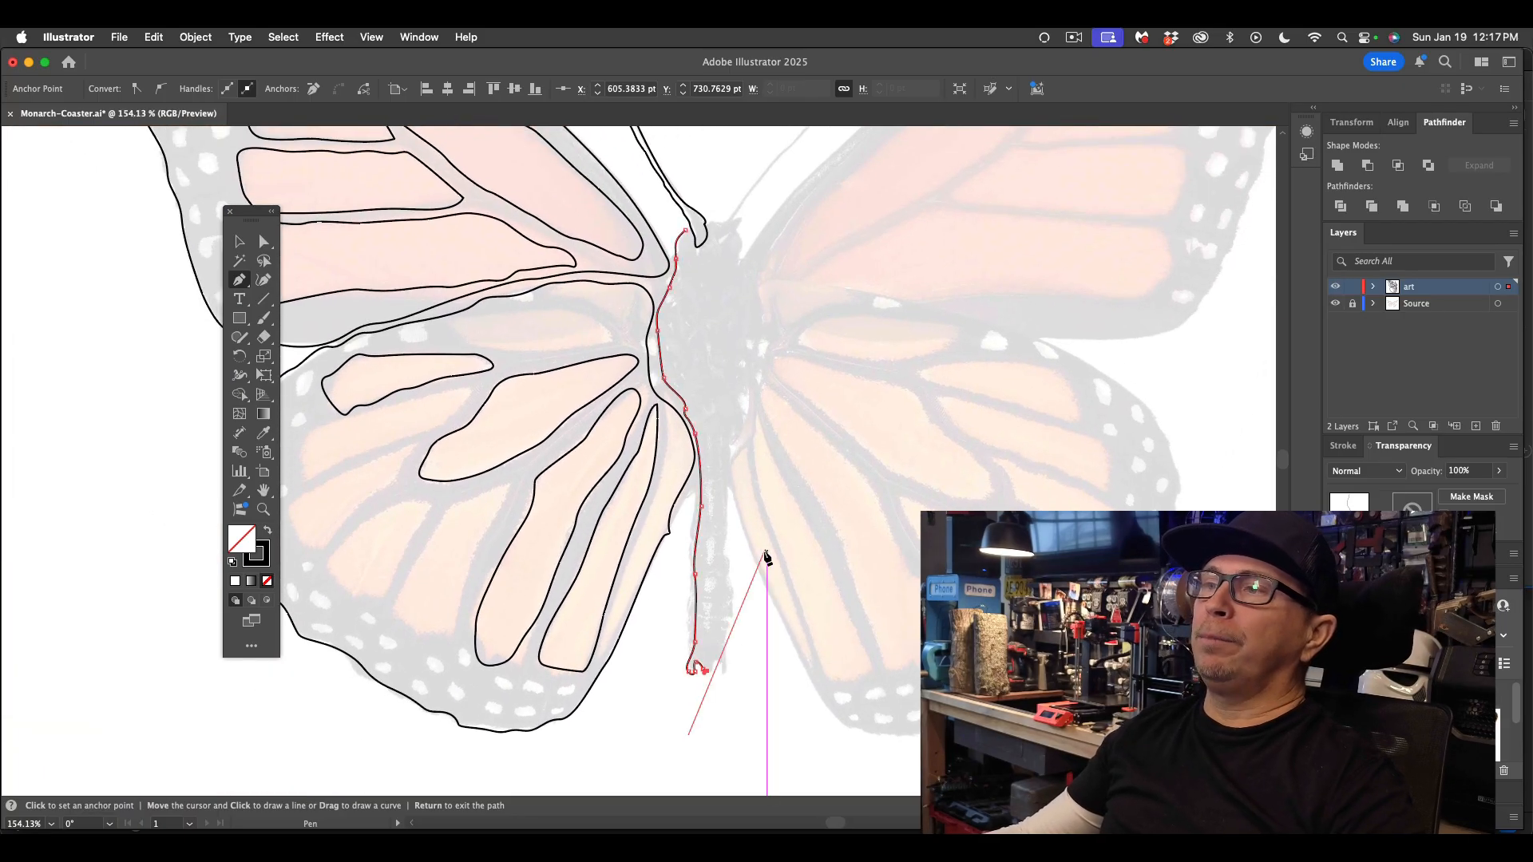
{"action": "key", "text": "Return"}
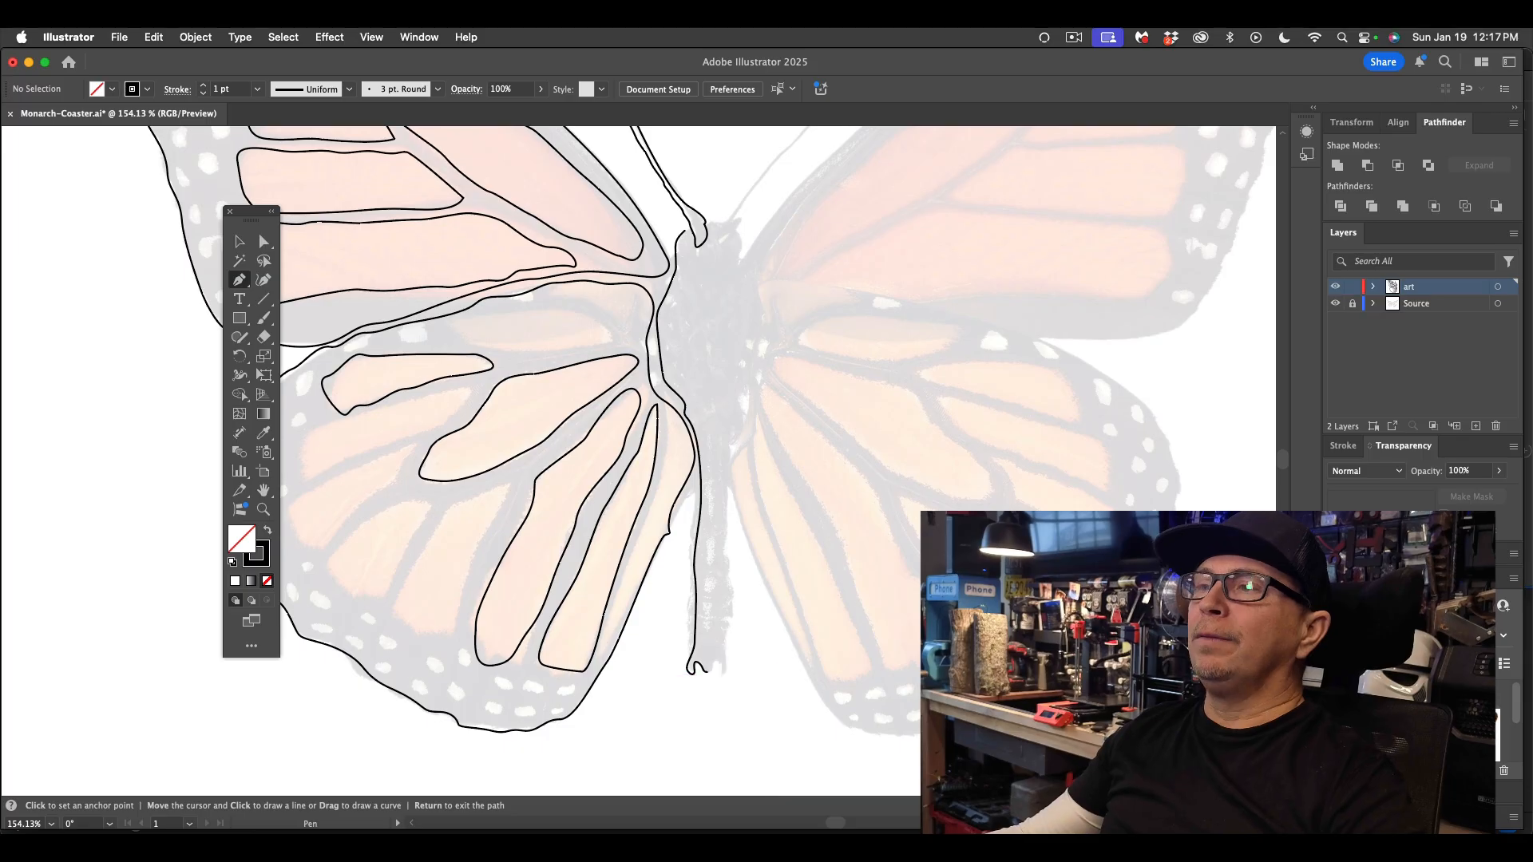
- Extend the body outline from its upper end across the top of the head to the body's centre
{"action": "scroll", "coordinate": [724, 551], "scroll_direction": "up", "scroll_amount": 3}
{"action": "left_click", "coordinate": [676, 333]}
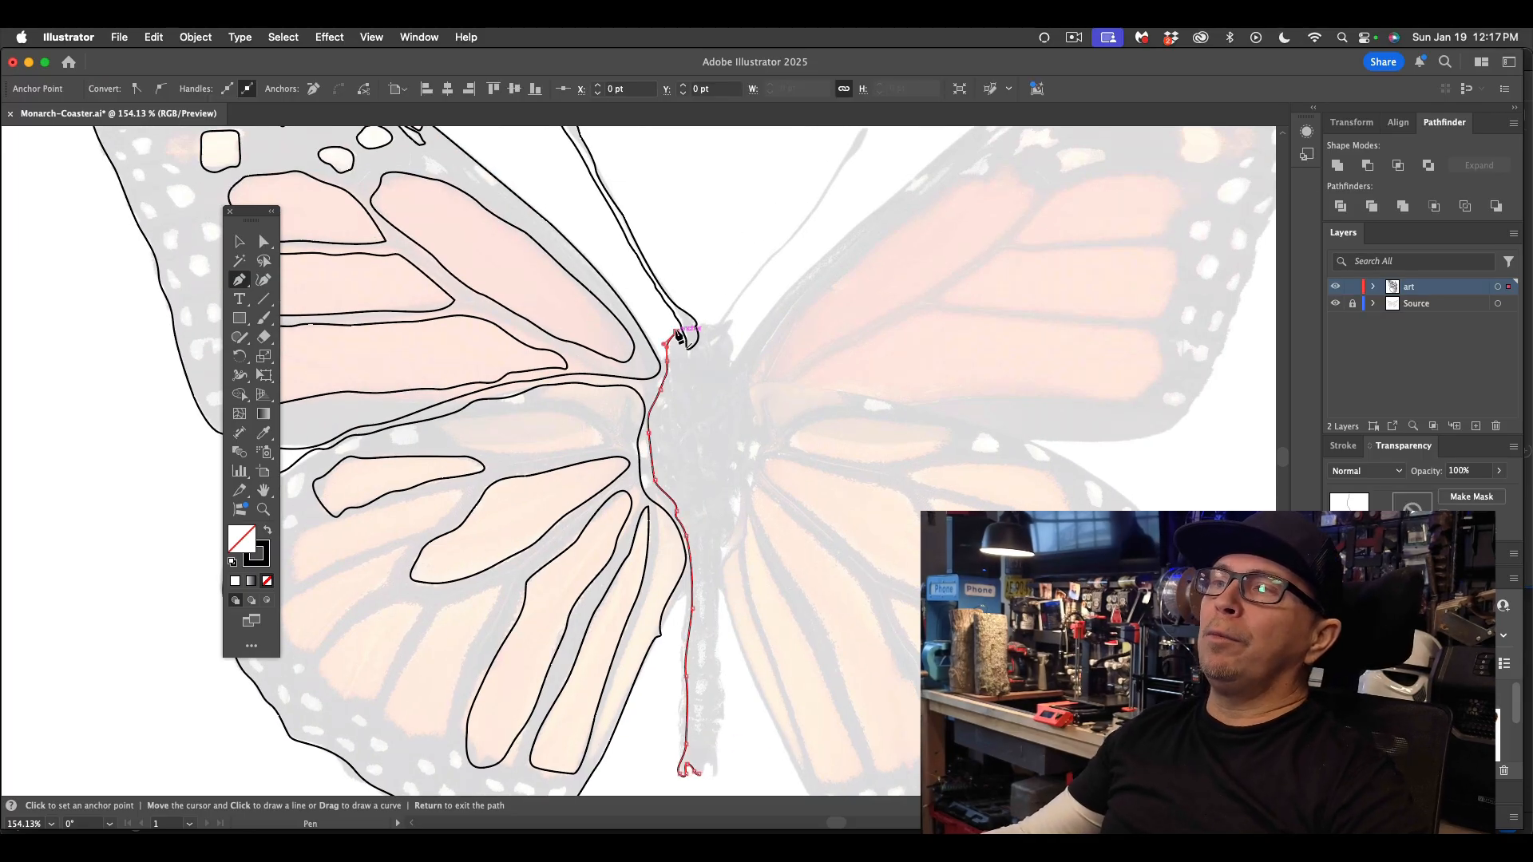
{"action": "left_click", "coordinate": [706, 326]}
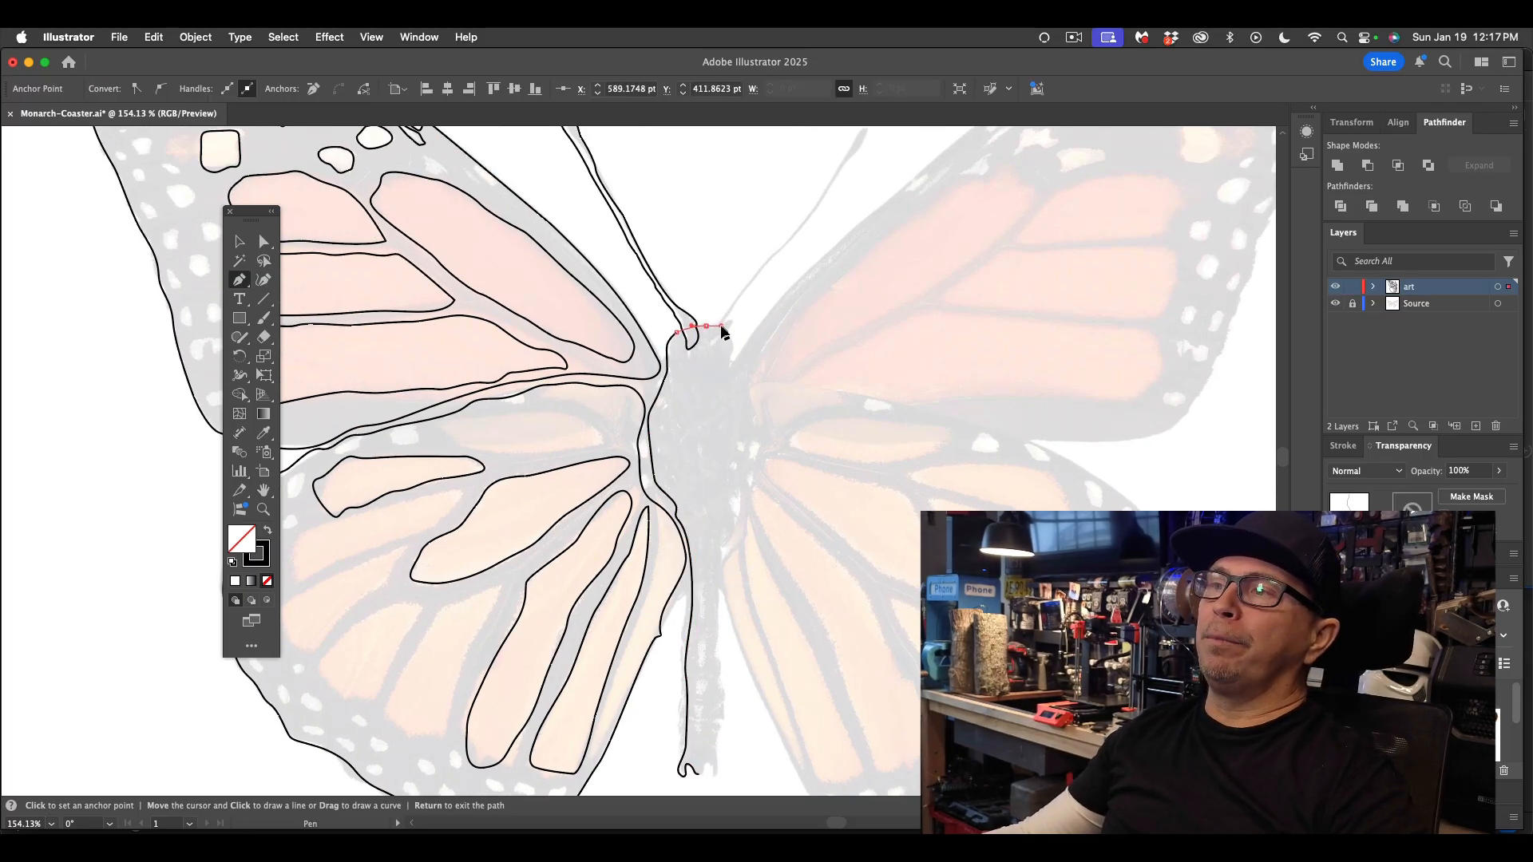
- Trace the second outer orange cell of the lower left wing, directly below the uppermost one, as a closed Pen outline
{"action": "key", "text": "super+0"}
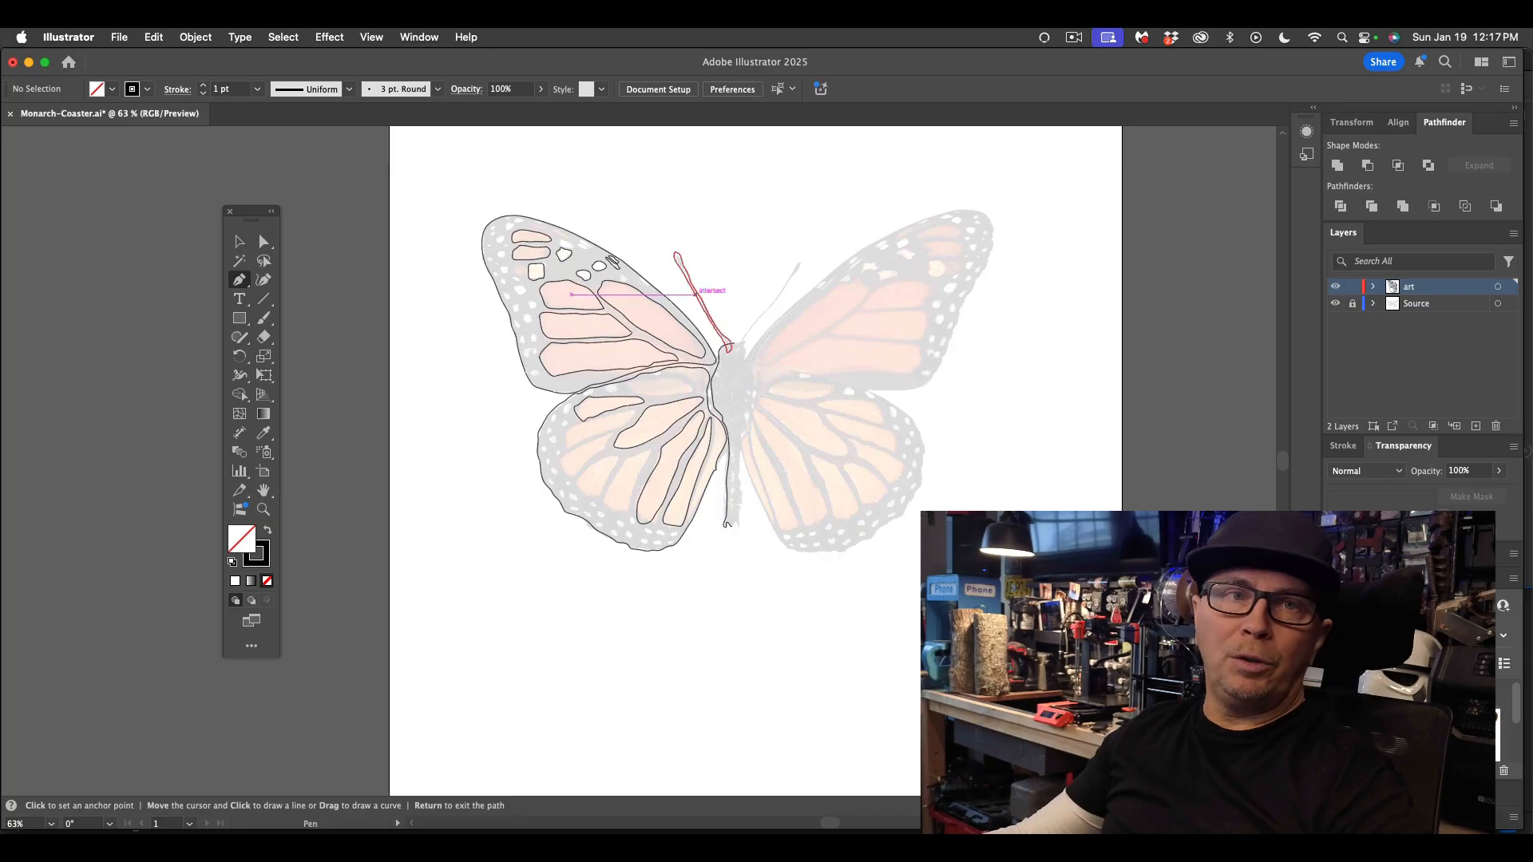
{"action": "scroll", "coordinate": [534, 278], "scroll_direction": "up", "scroll_amount": 5}
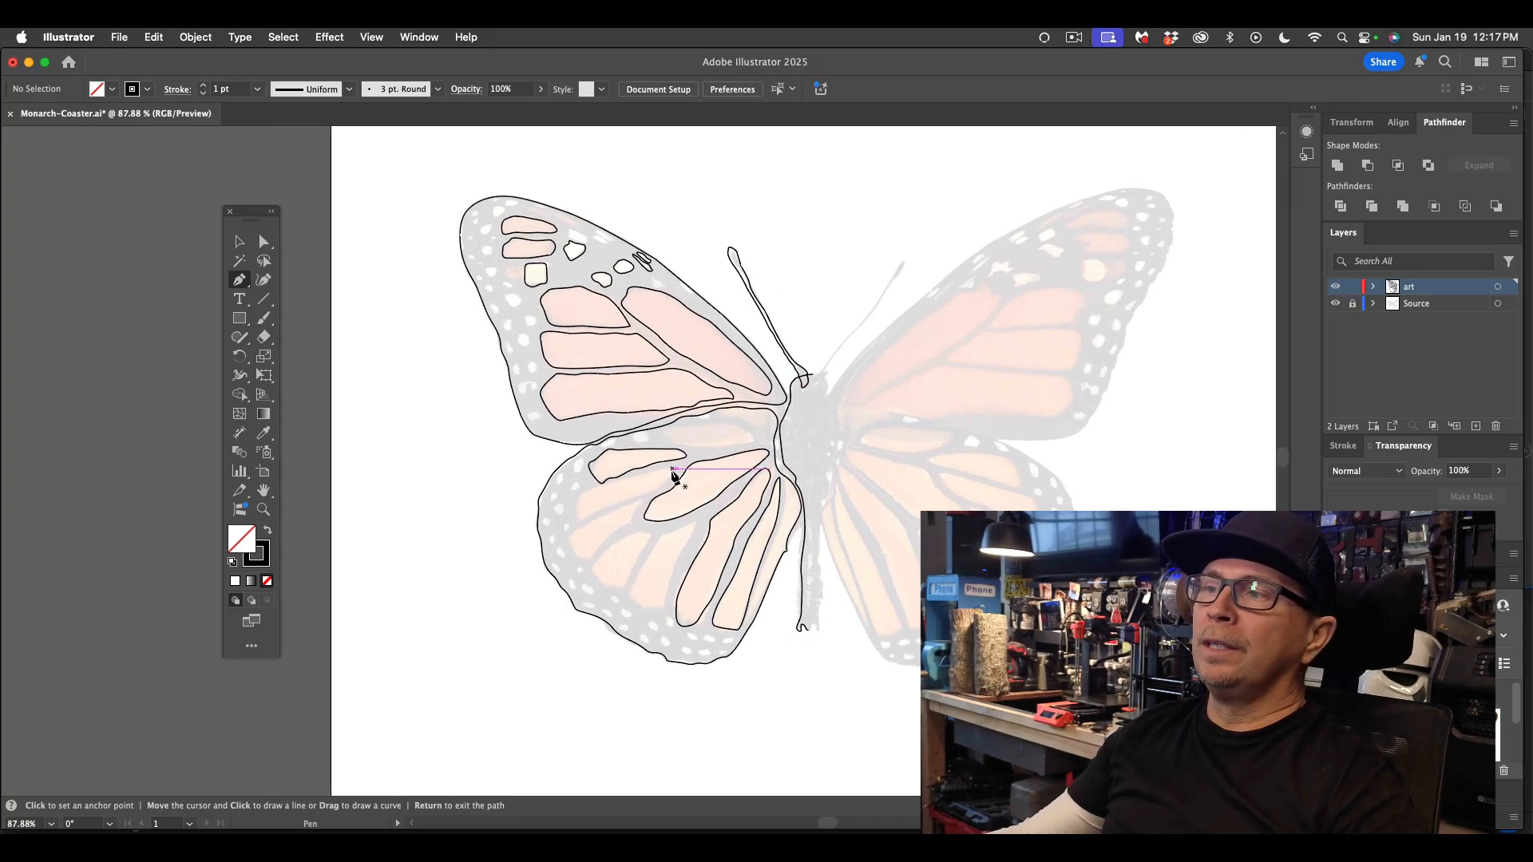
{"action": "left_click", "coordinate": [673, 470]}
{"action": "left_click", "coordinate": [658, 488]}
{"action": "left_click_drag", "start_coordinate": [637, 498], "coordinate": [597, 510]}
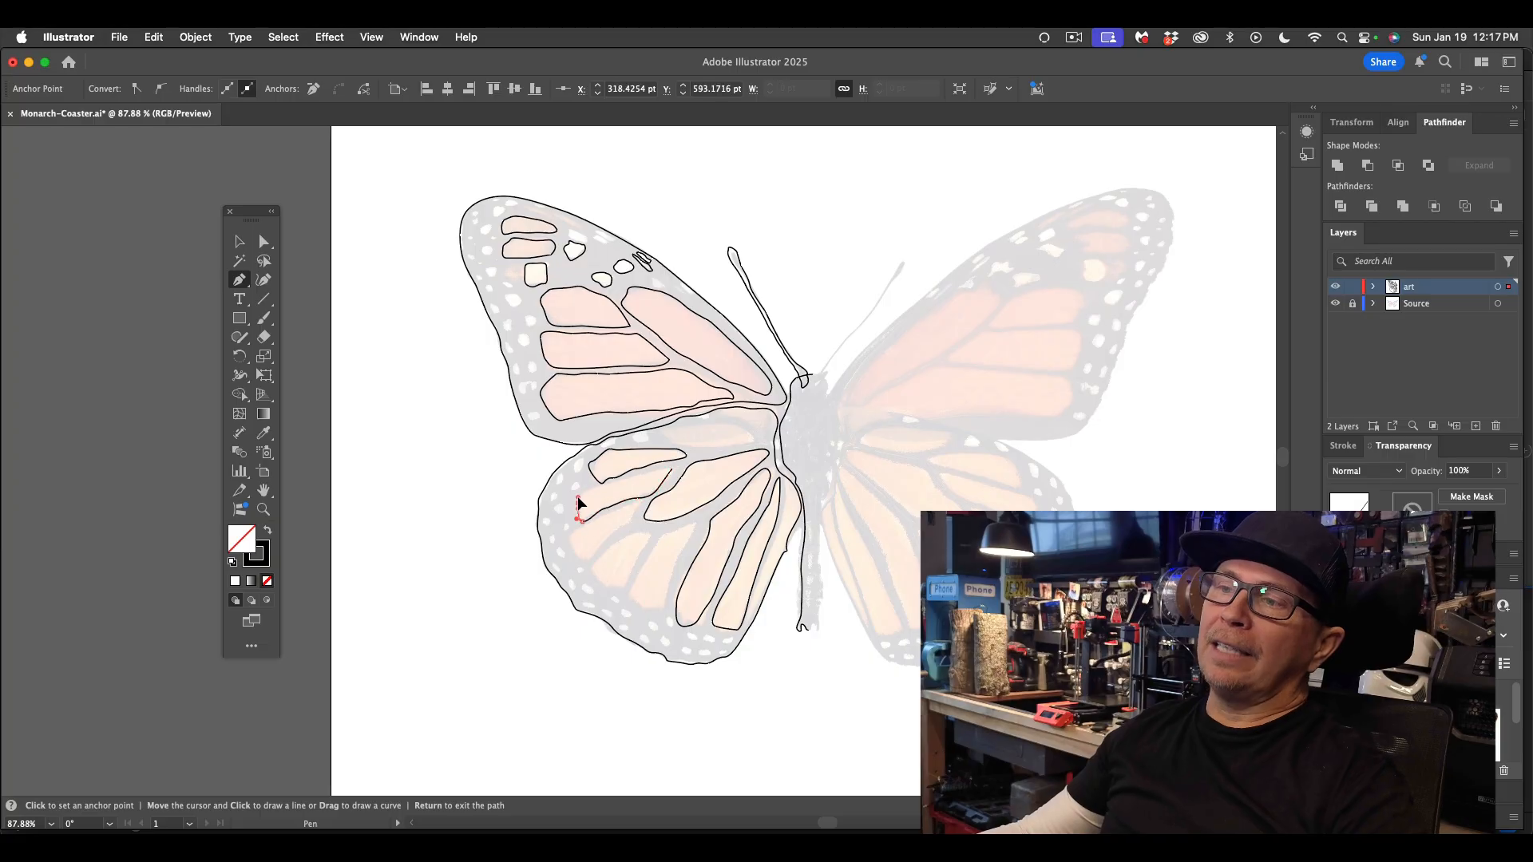
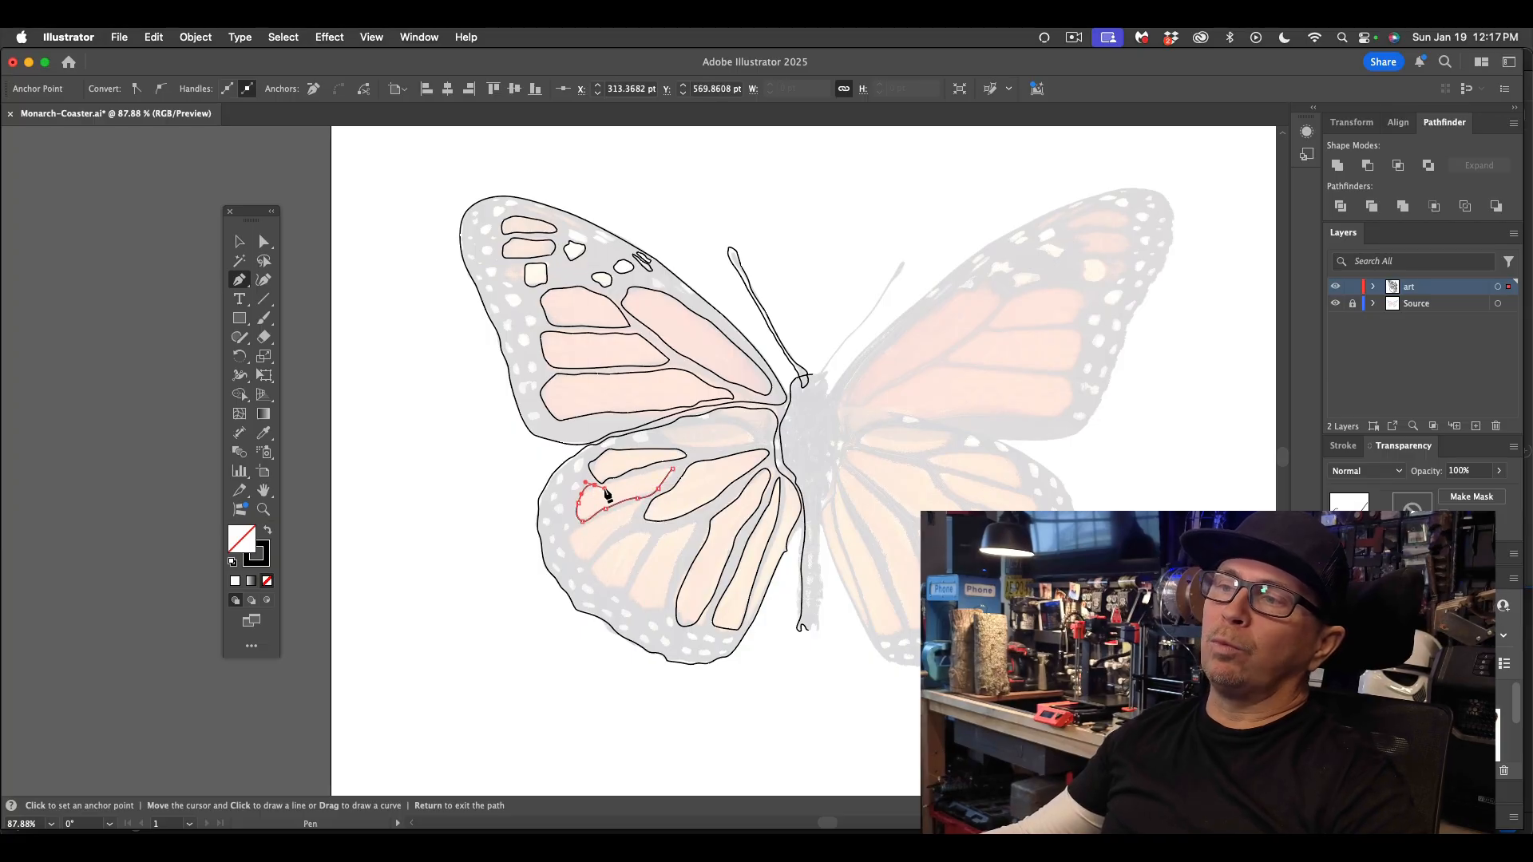
{"action": "left_click_drag", "start_coordinate": [630, 483], "coordinate": [653, 474]}
{"action": "key", "text": "super+z"}
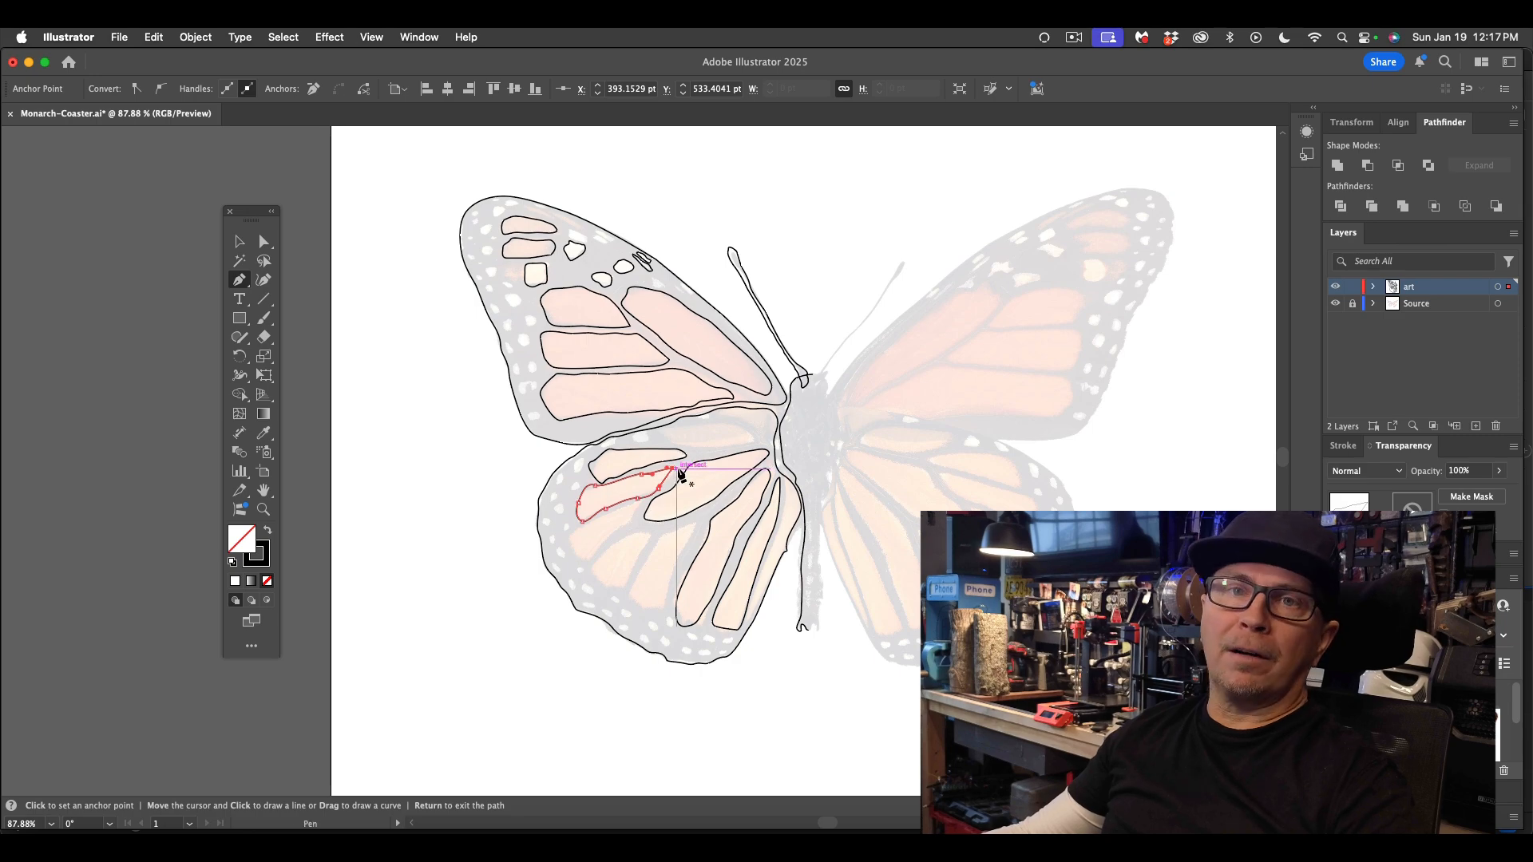
{"action": "left_click", "coordinate": [678, 471]}
- Trace the third outer orange cell down the lower left wing as a closed Pen outline and deselect it
{"action": "left_click_drag", "start_coordinate": [581, 569], "coordinate": [570, 538]}
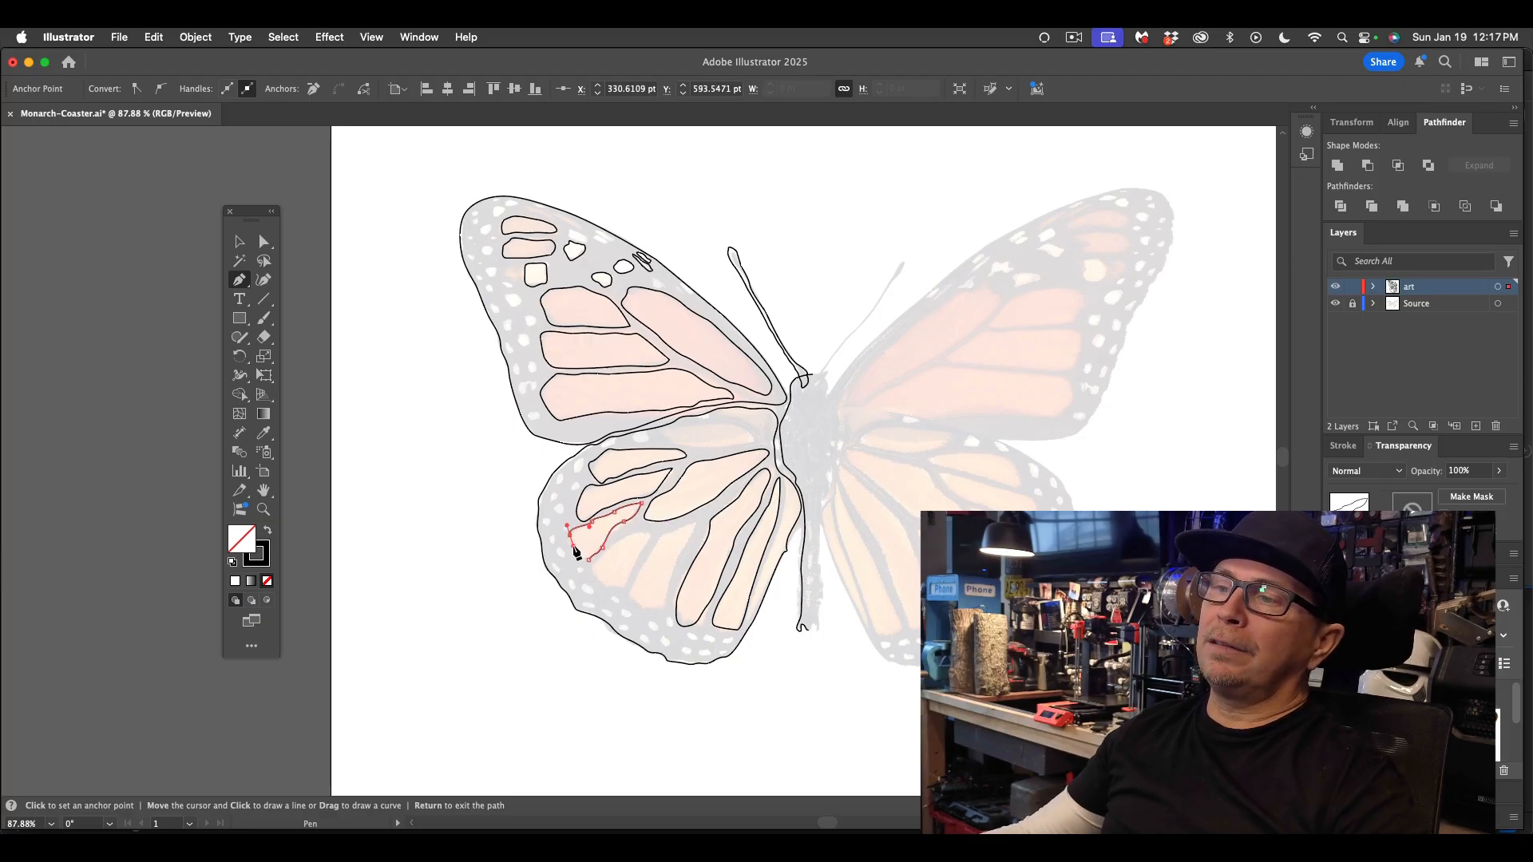
{"action": "left_click_drag", "start_coordinate": [597, 564], "coordinate": [598, 565]}
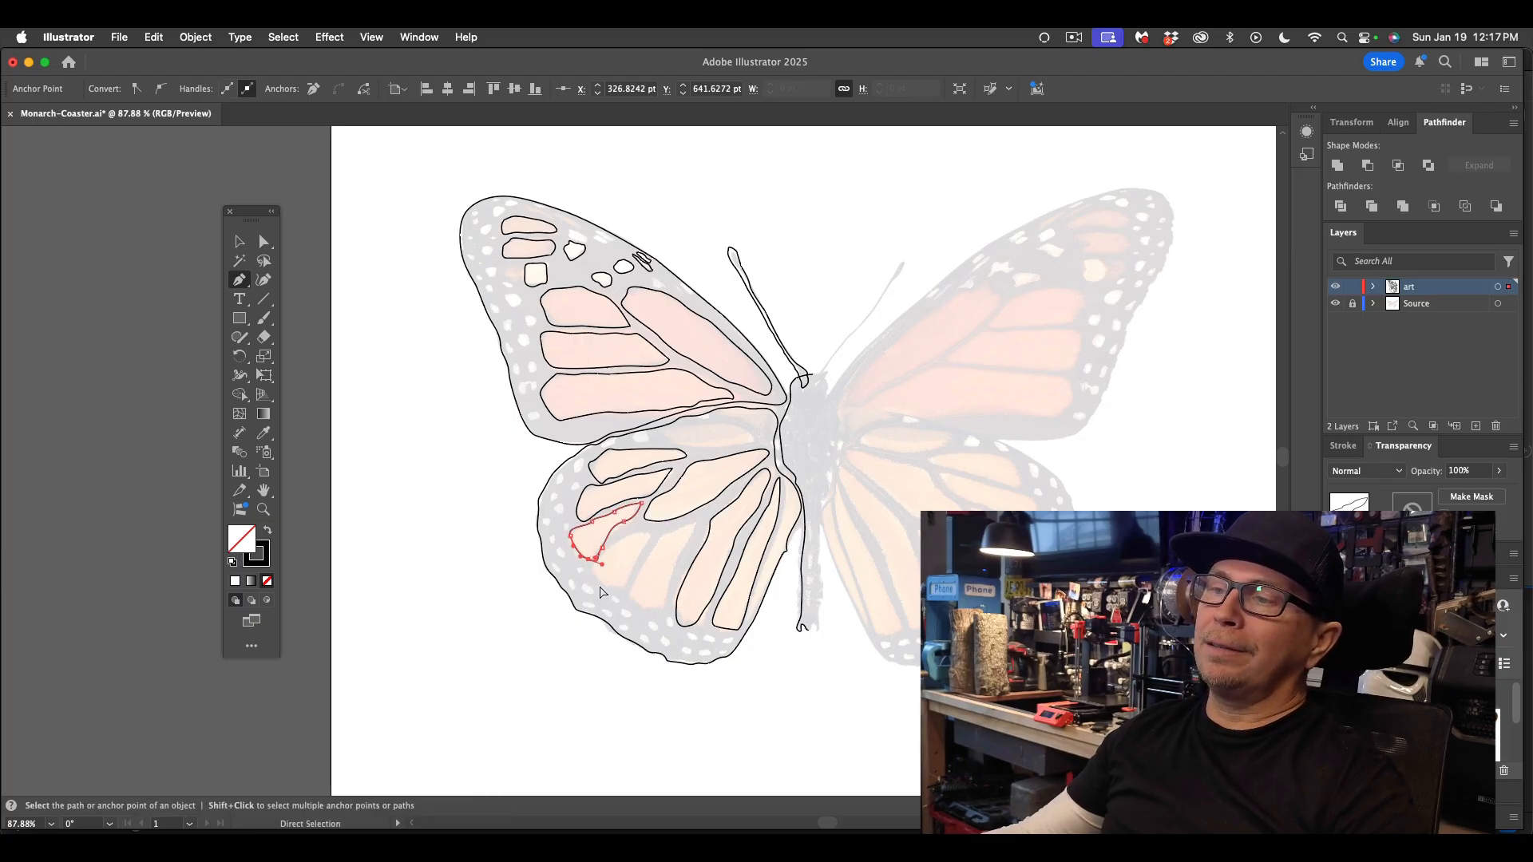
{"action": "left_click", "coordinate": [602, 589], "text": "super"}
- Trace the fourth outer orange cell down the lower left wing as a closed Pen outline and deselect it
{"action": "left_click", "coordinate": [640, 536]}
{"action": "left_click", "coordinate": [622, 542]}
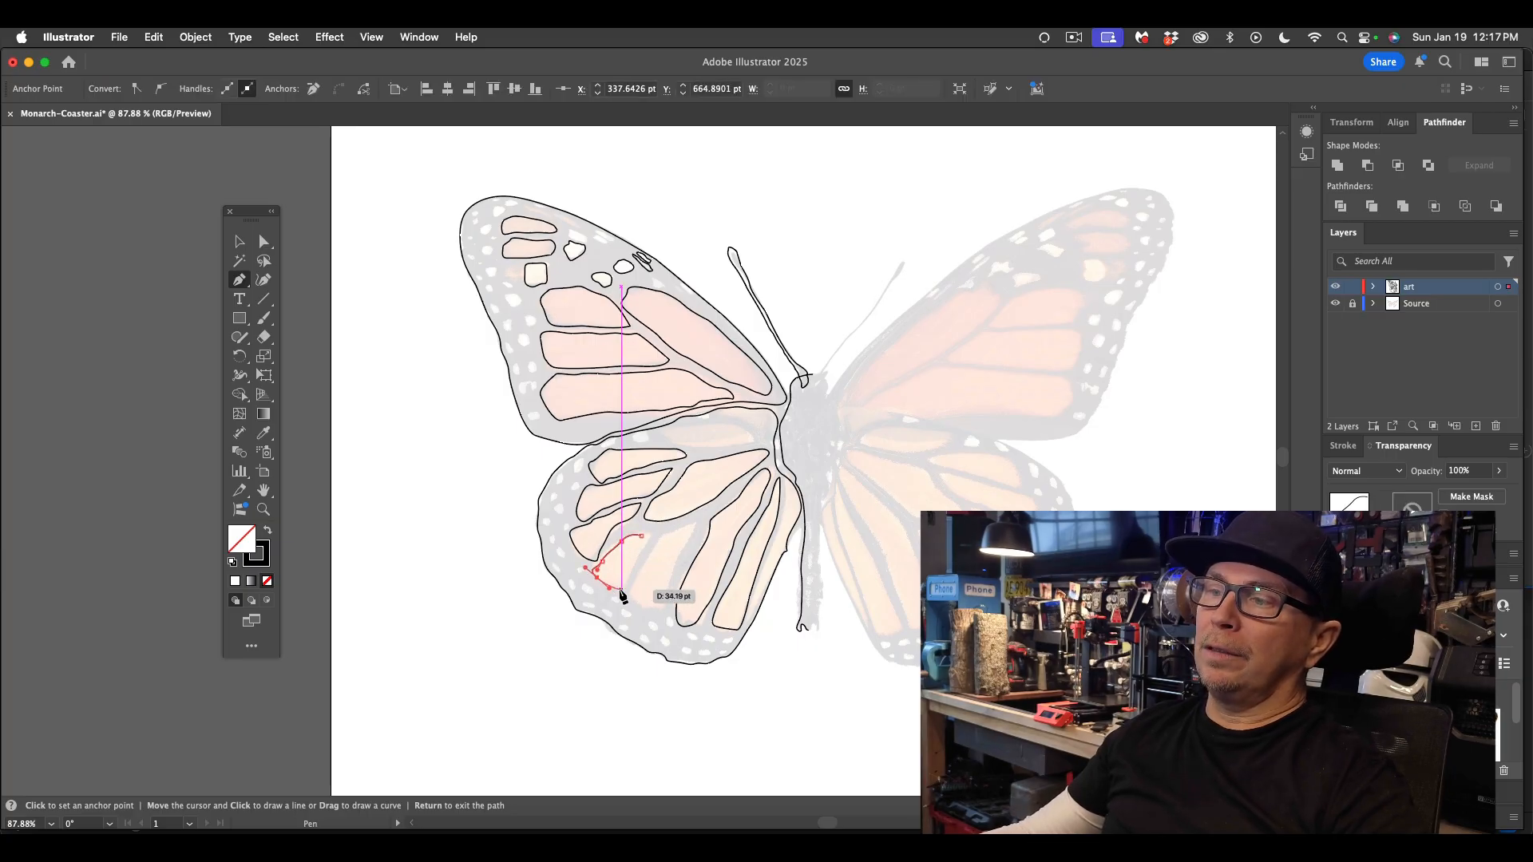
{"action": "left_click", "coordinate": [620, 591]}
{"action": "left_click", "coordinate": [651, 536]}
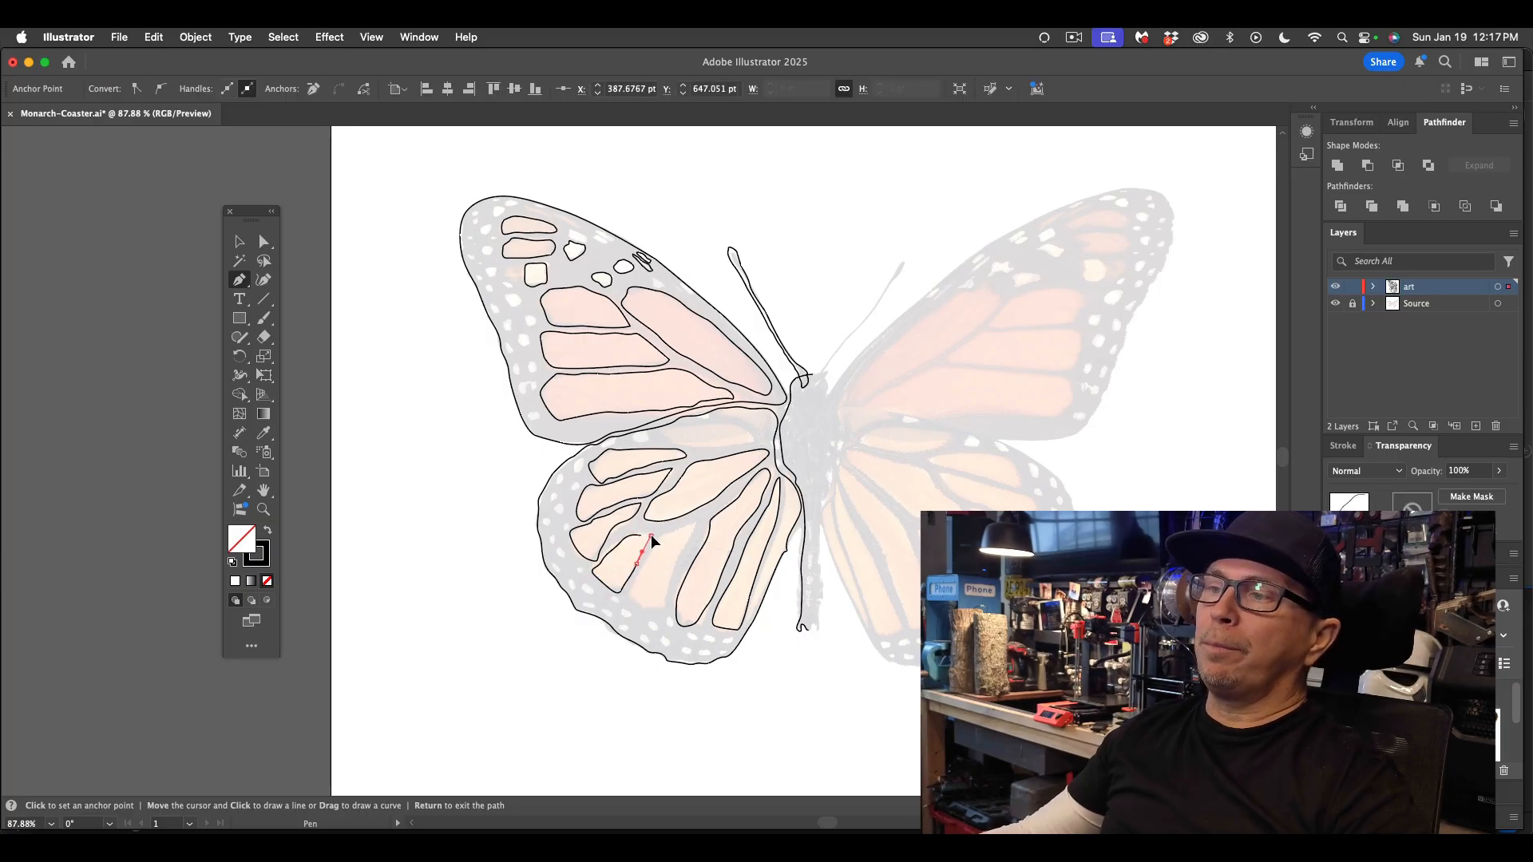
{"action": "left_click", "coordinate": [632, 535]}
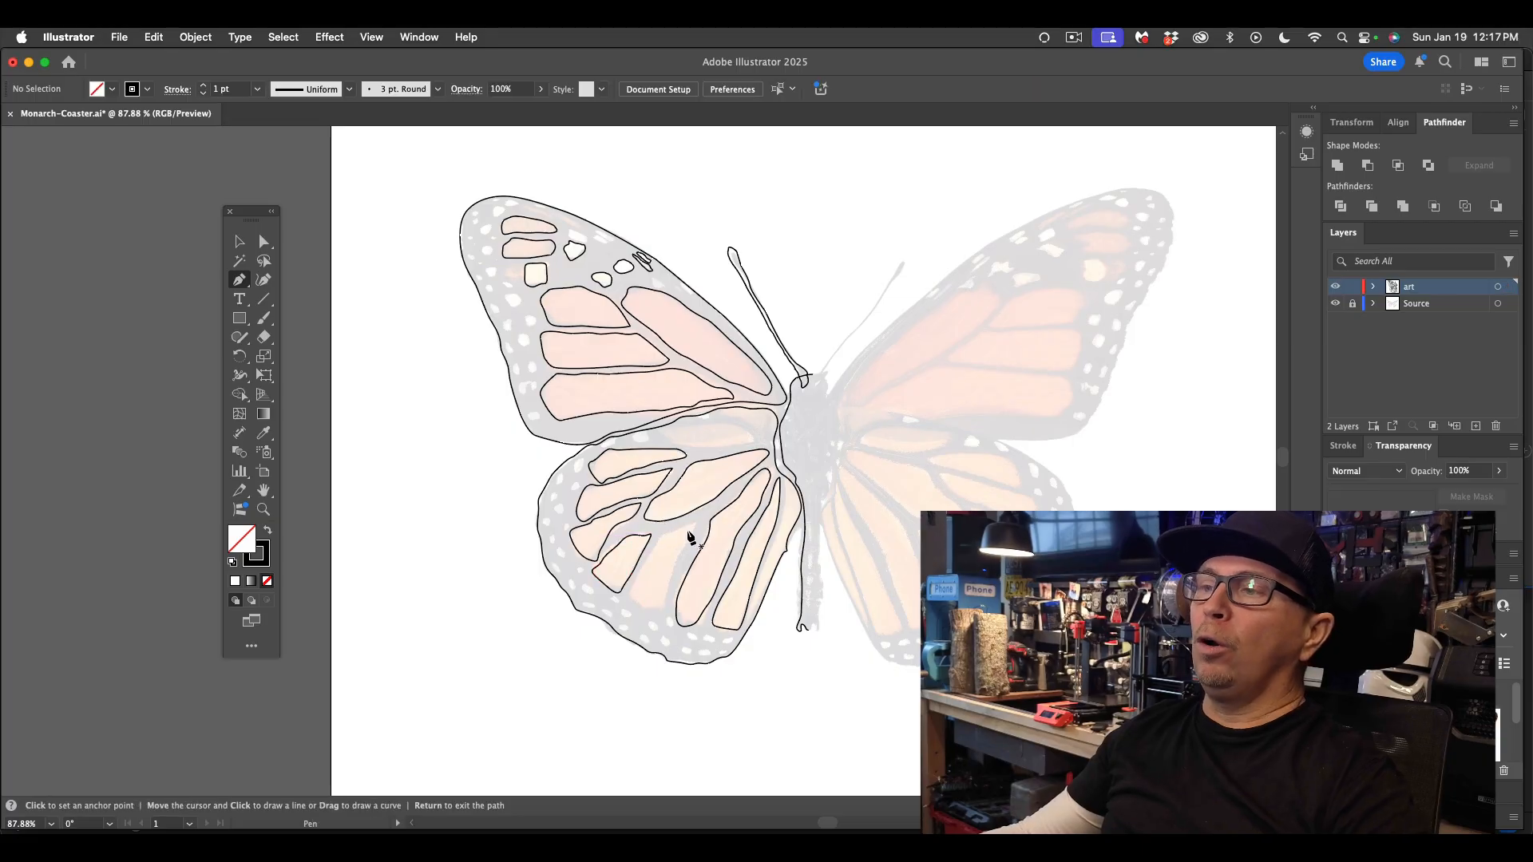
- Trace the remaining outer orange cell of the lower left wing, between the fourth cell and the long inner cells, as a closed Pen outline and deselect it
{"action": "left_click", "coordinate": [660, 533]}
{"action": "left_click", "coordinate": [697, 523]}
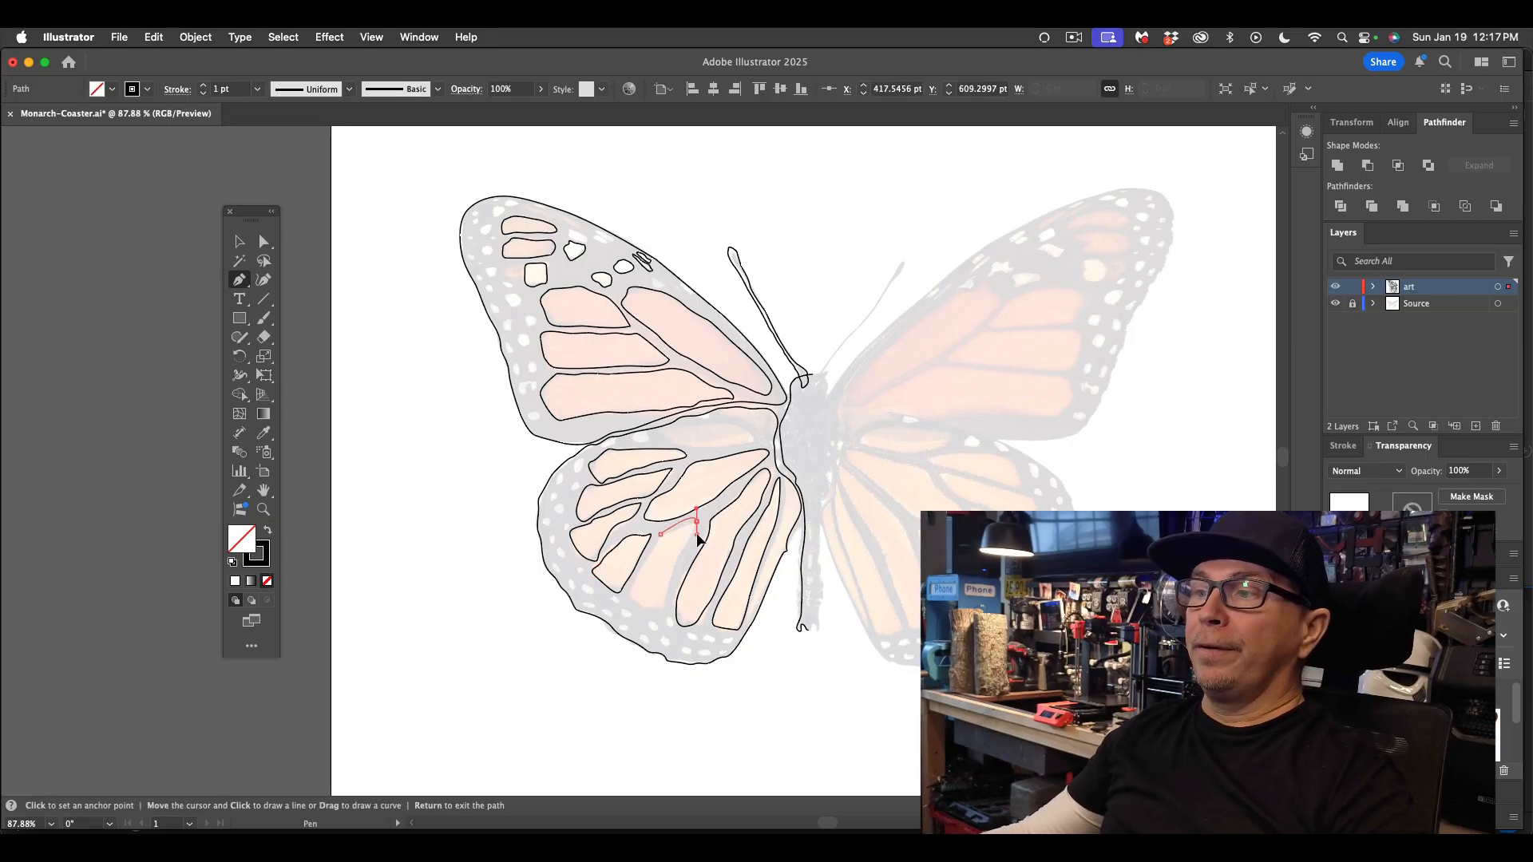
{"action": "left_click_drag", "start_coordinate": [697, 540], "coordinate": [680, 574]}
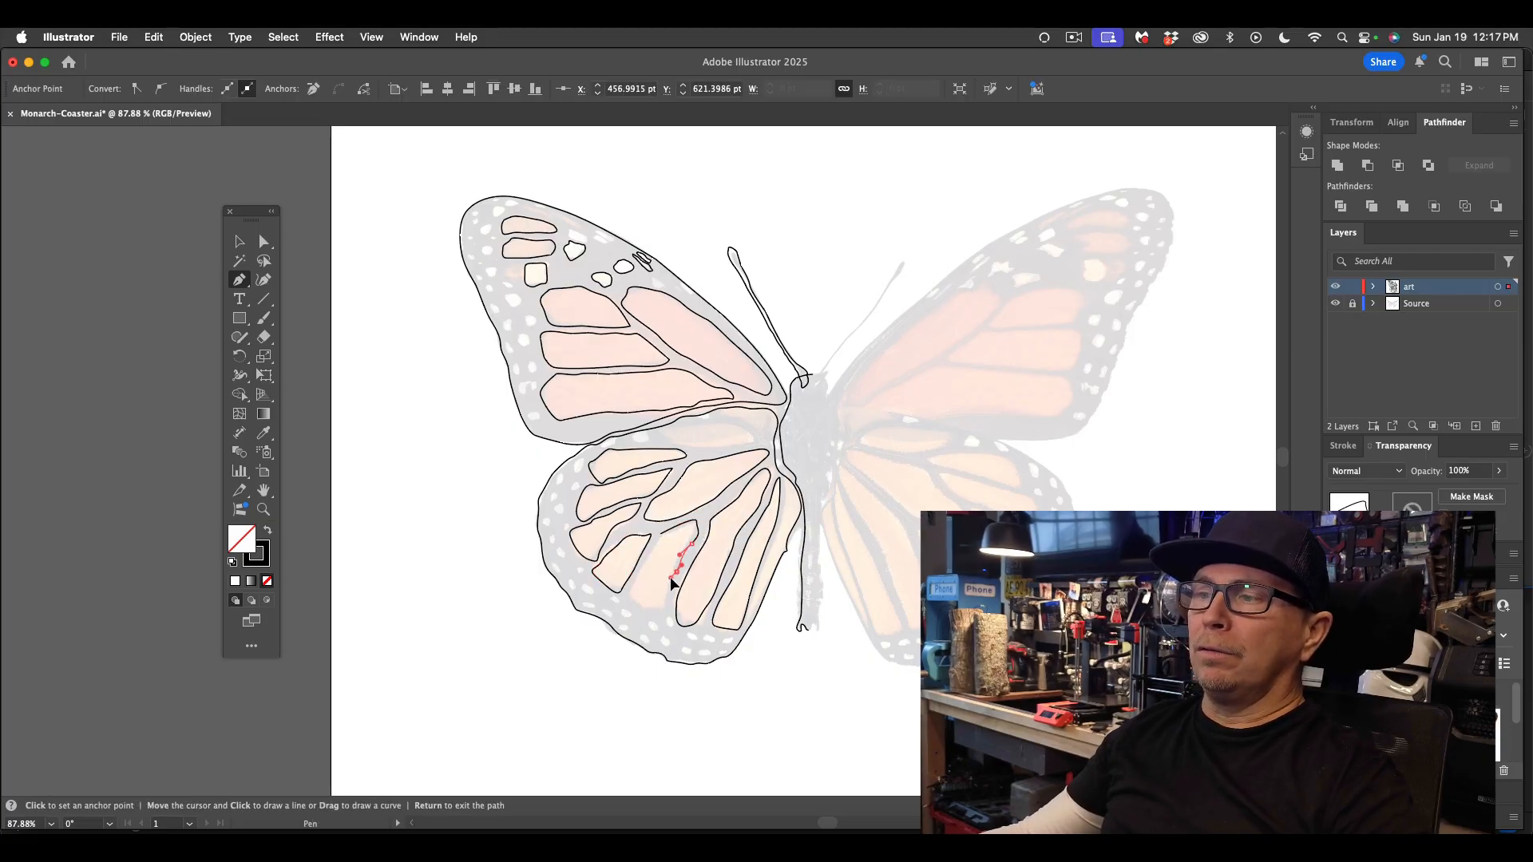
{"action": "left_click", "coordinate": [638, 604]}
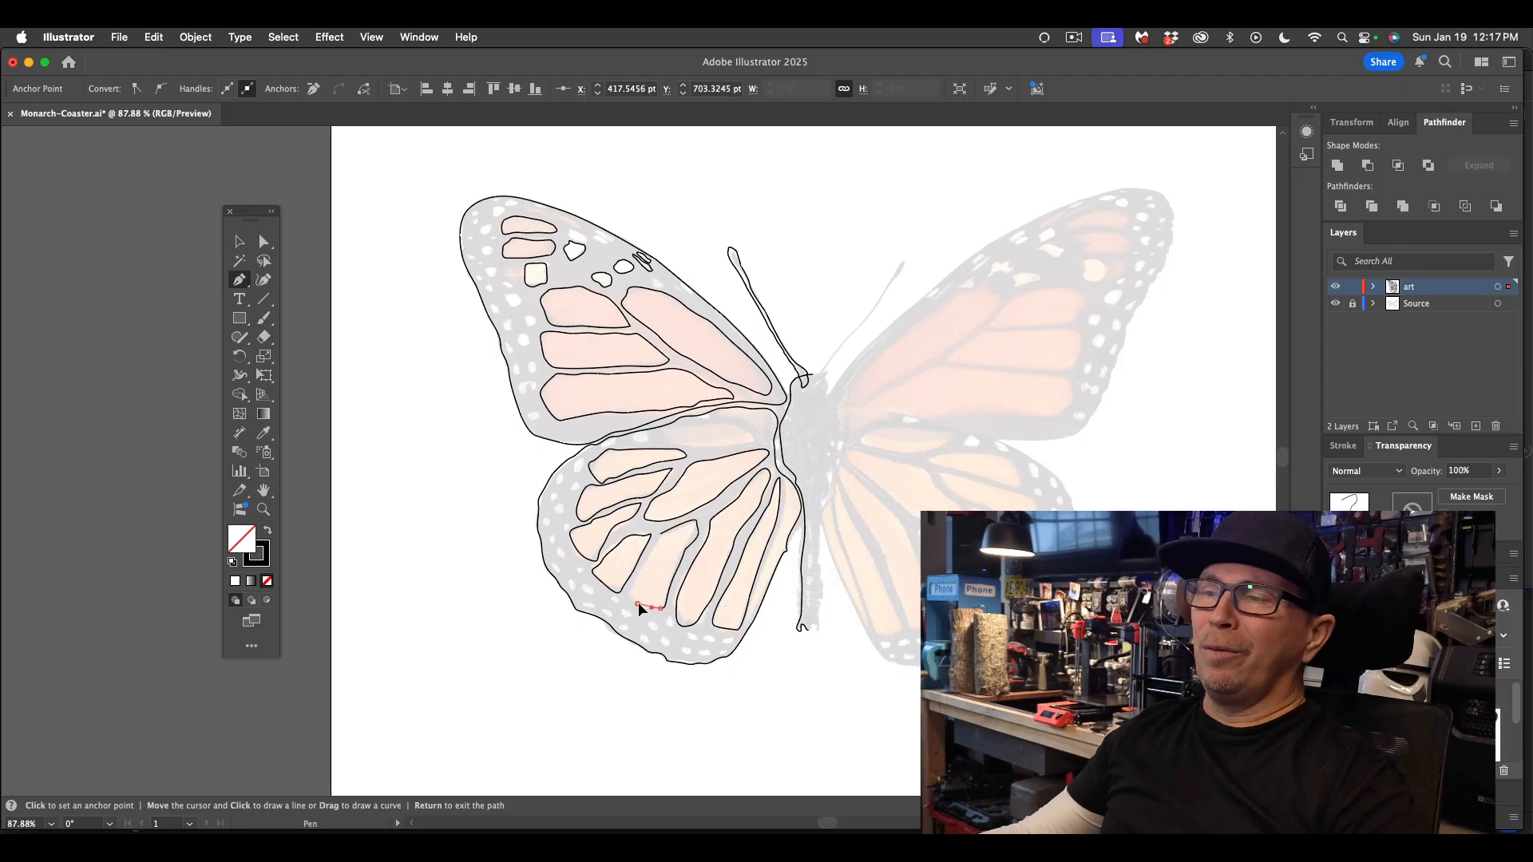
{"action": "left_click", "coordinate": [637, 578]}
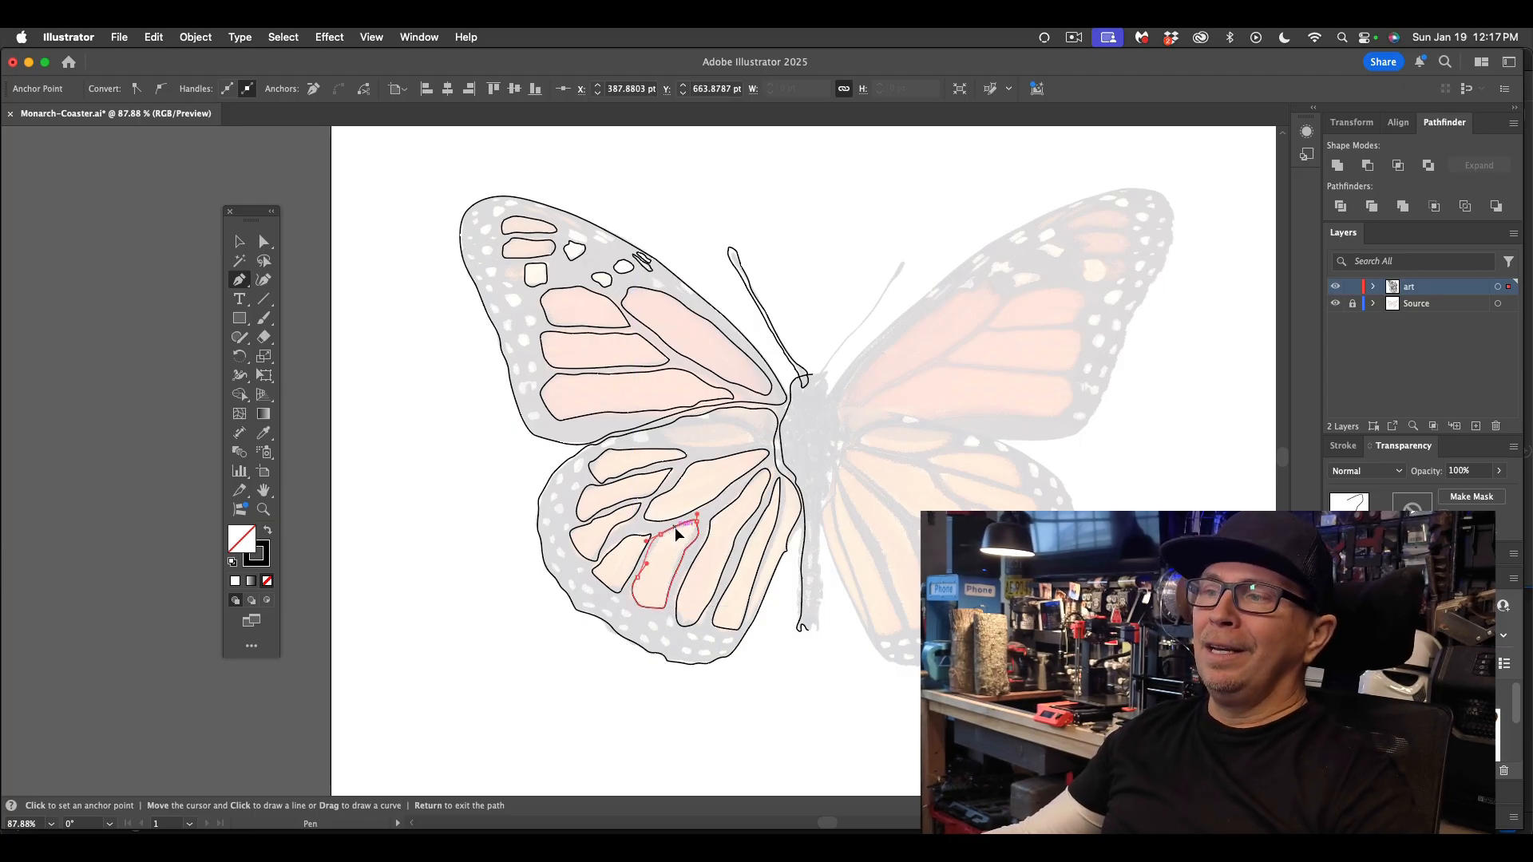
{"action": "left_click_drag", "start_coordinate": [674, 527], "coordinate": [676, 527]}
{"action": "left_click", "coordinate": [705, 563], "text": "super"}
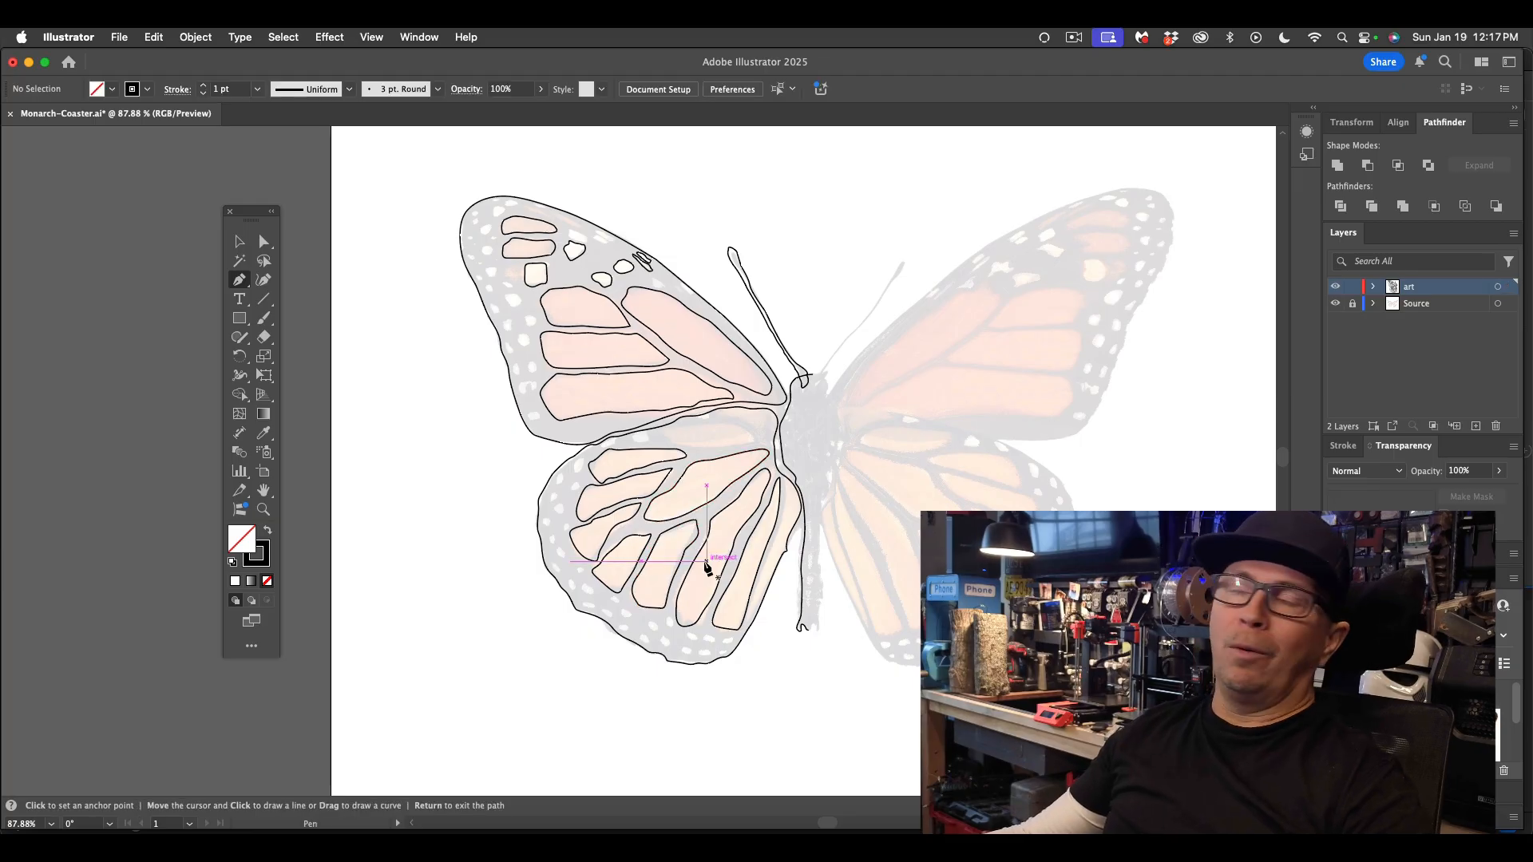
{"action": "scroll", "coordinate": [705, 563], "scroll_direction": "up", "scroll_amount": 5}
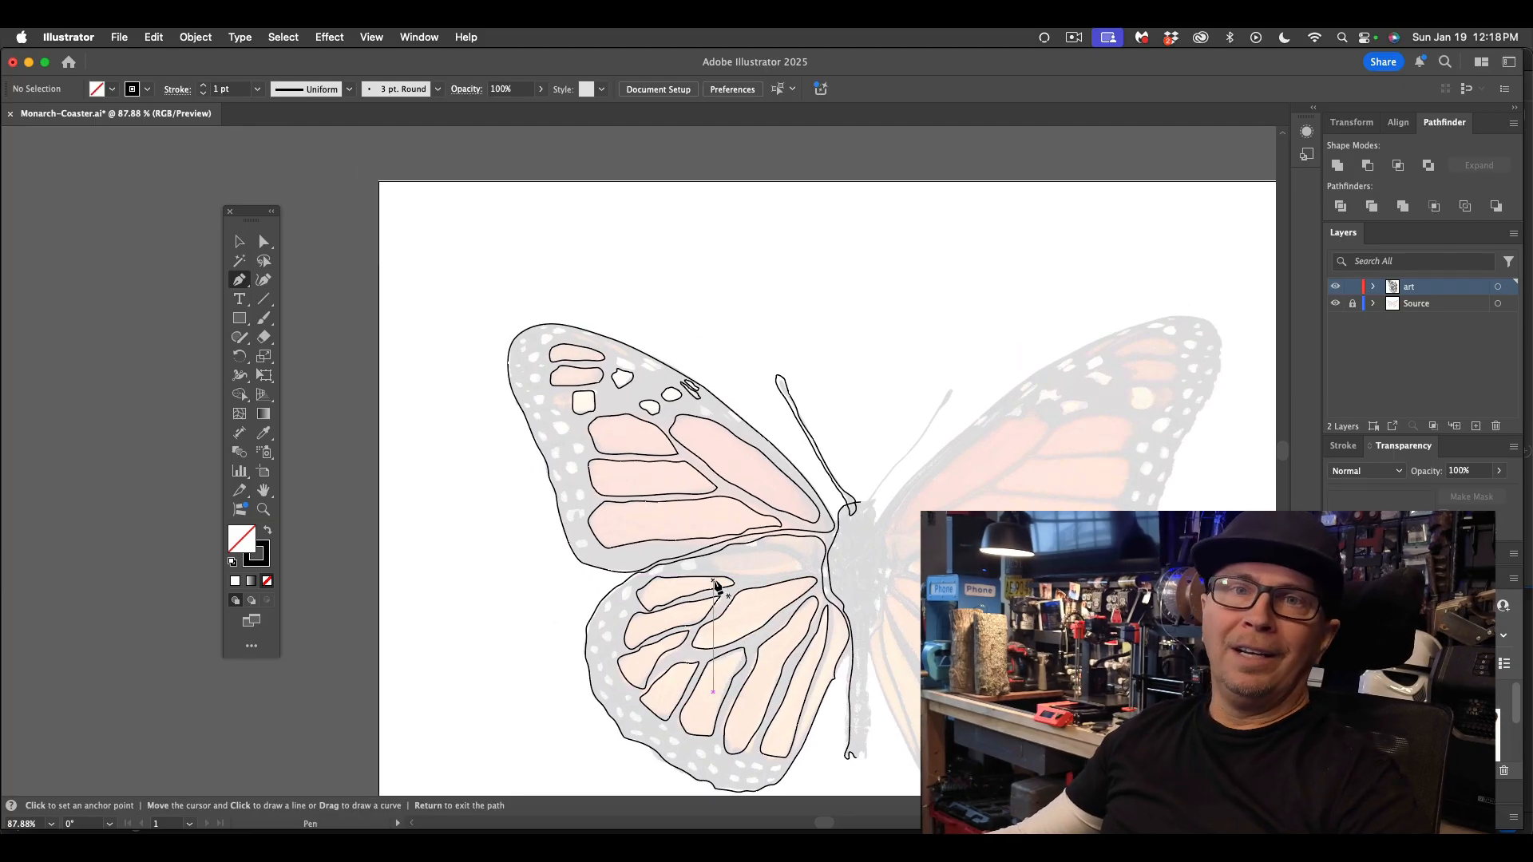
{"action": "scroll", "coordinate": [717, 586], "scroll_direction": "up", "scroll_amount": 5}
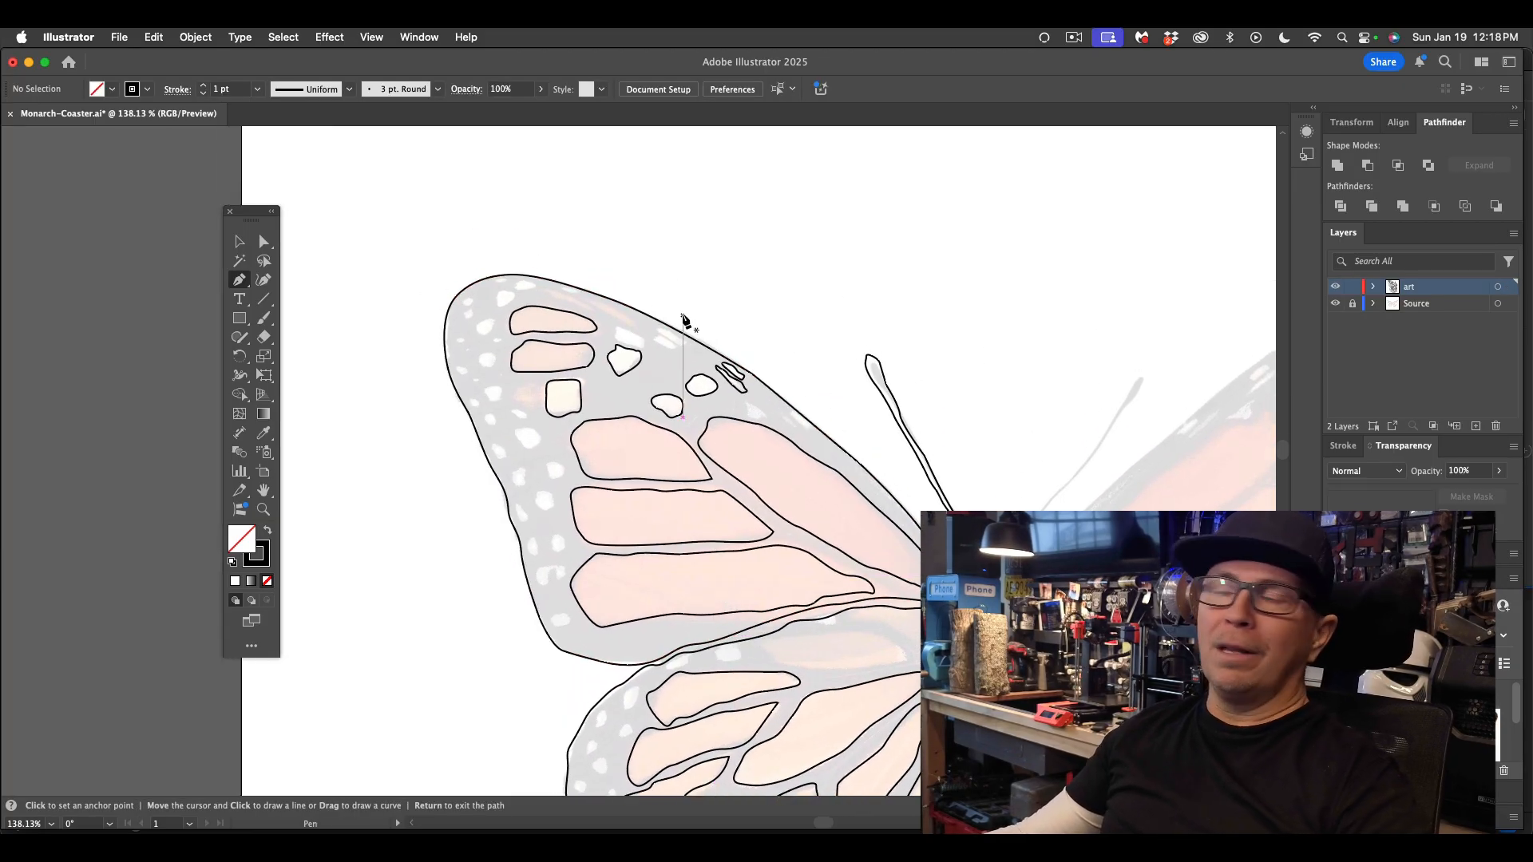
- Trace the four-sided white spot above the pentagonal spot near the forewing's upper edge with the Pen tool
{"action": "mouse_move", "coordinate": [632, 331]}
{"action": "left_mouse_down"}
{"action": "mouse_move", "coordinate": [671, 336]}
{"action": "mouse_move", "coordinate": [621, 328]}
{"action": "left_mouse_up"}
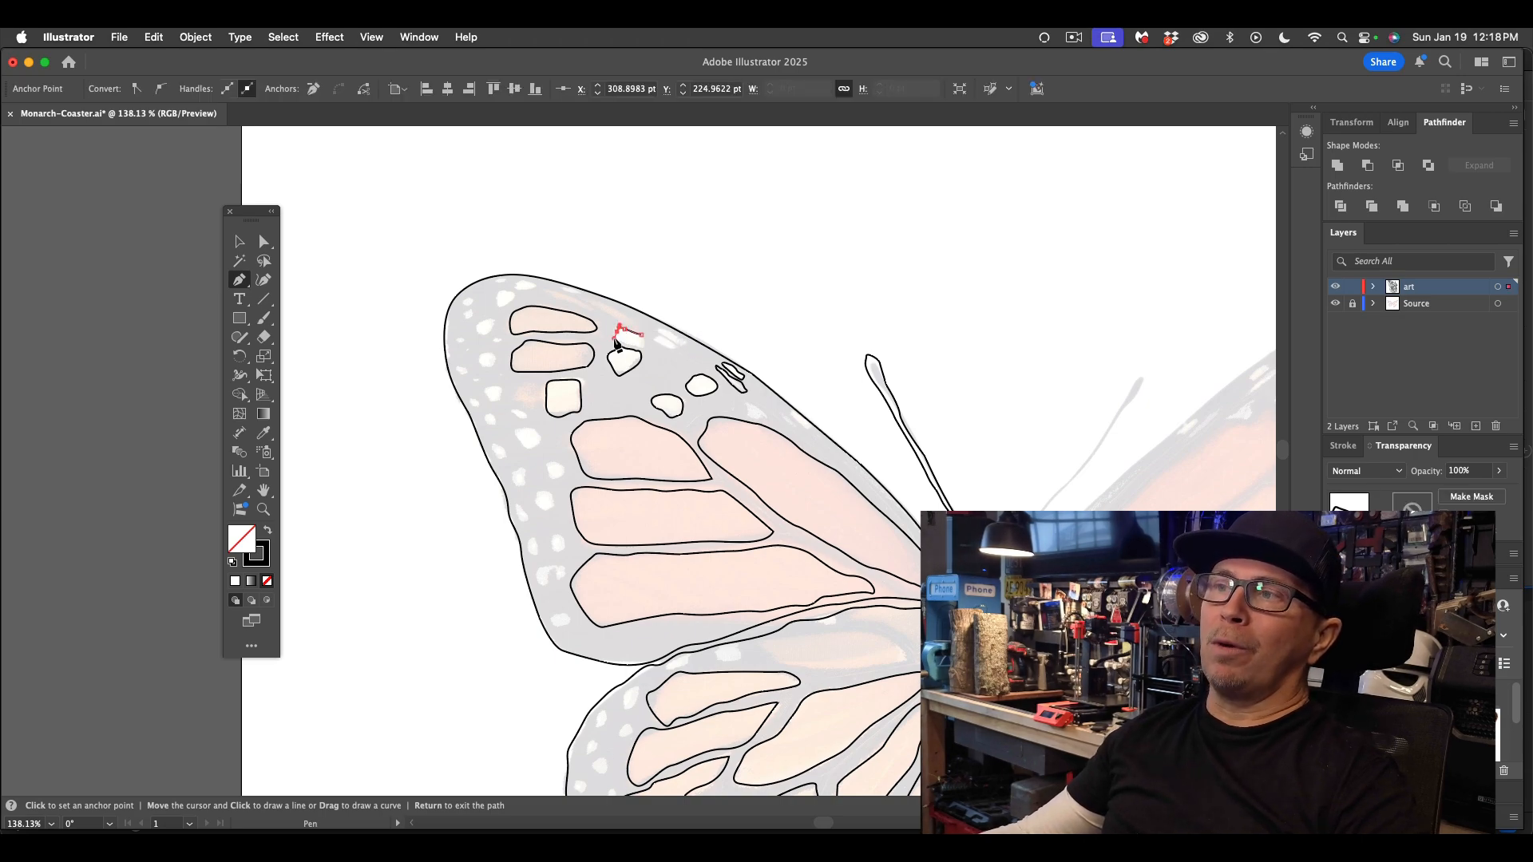
{"action": "scroll", "coordinate": [615, 336], "scroll_direction": "up", "scroll_amount": 5}
{"action": "left_click_drag", "start_coordinate": [618, 344], "coordinate": [700, 354]}
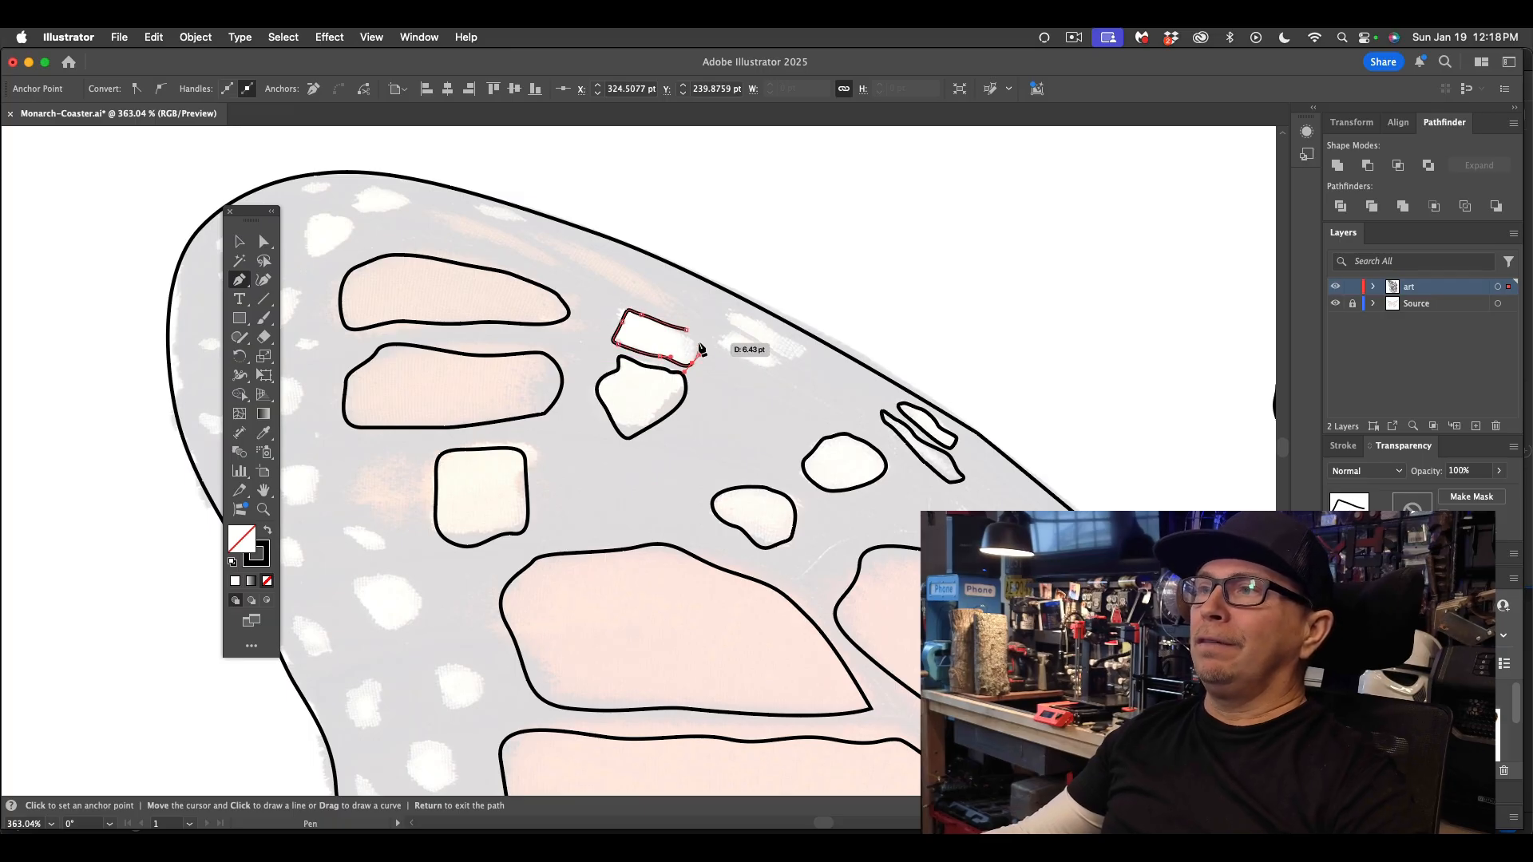
{"action": "left_click", "coordinate": [686, 329]}
{"action": "left_click", "coordinate": [679, 408], "text": "super"}
- Trace the two white spots below the forewing's square cell as closed paths
{"action": "scroll", "coordinate": [677, 426], "scroll_direction": "left", "scroll_amount": 4}
{"action": "scroll", "coordinate": [677, 426], "scroll_direction": "down", "scroll_amount": 2}
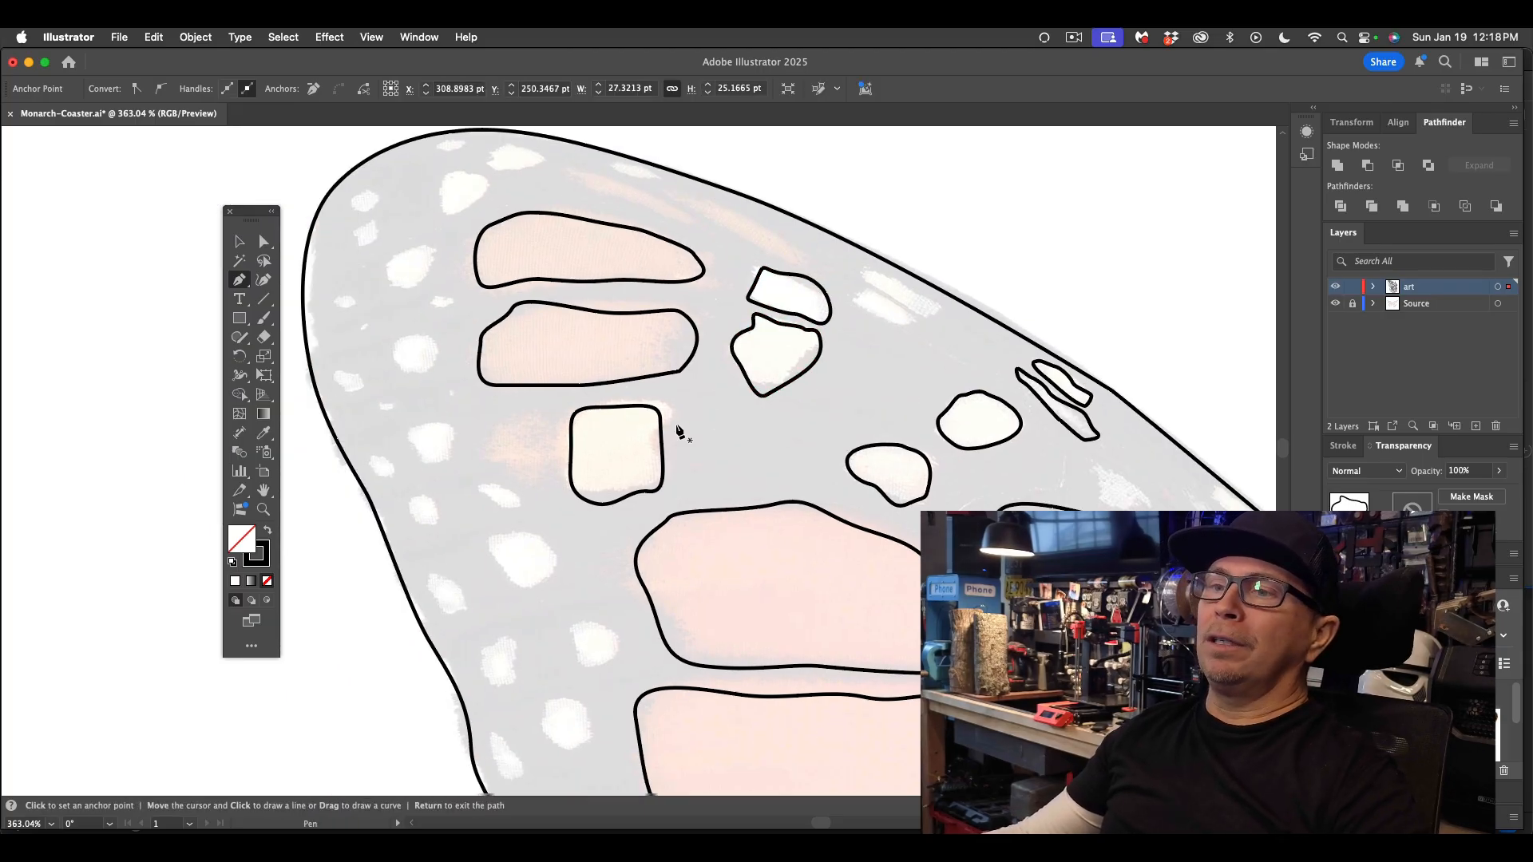
{"action": "mouse_move", "coordinate": [645, 476]}
{"action": "left_mouse_down"}
{"action": "mouse_move", "coordinate": [610, 480]}
{"action": "mouse_move", "coordinate": [645, 529]}
{"action": "mouse_move", "coordinate": [684, 510]}
{"action": "mouse_move", "coordinate": [659, 481]}
{"action": "left_mouse_up"}
{"action": "left_click_drag", "start_coordinate": [645, 477], "coordinate": [638, 519]}
{"action": "scroll", "coordinate": [636, 473], "scroll_direction": "down", "scroll_amount": 2}
{"action": "scroll", "coordinate": [637, 473], "scroll_direction": "right", "scroll_amount": 2}
{"action": "scroll", "coordinate": [638, 523], "scroll_direction": "down", "scroll_amount": 2}
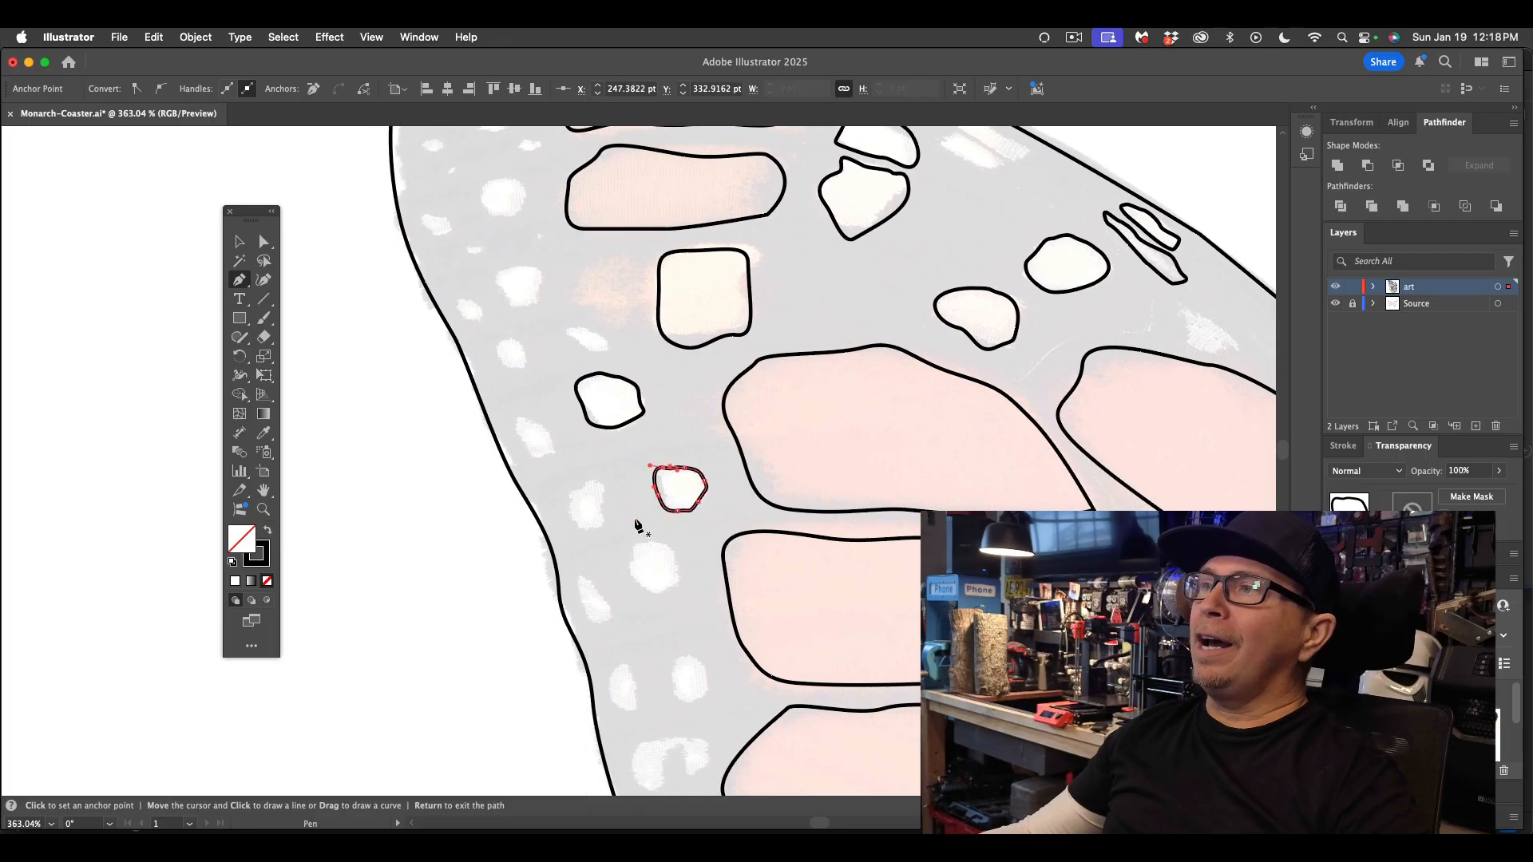
- Trace the tapered white spot between the square cell and the forewing's outer edge
{"action": "scroll", "coordinate": [637, 521], "scroll_direction": "up", "scroll_amount": 4}
{"action": "scroll", "coordinate": [637, 522], "scroll_direction": "left", "scroll_amount": 2}
{"action": "left_click_drag", "start_coordinate": [578, 389], "coordinate": [544, 369]}
{"action": "left_click_drag", "start_coordinate": [548, 384], "coordinate": [583, 400]}
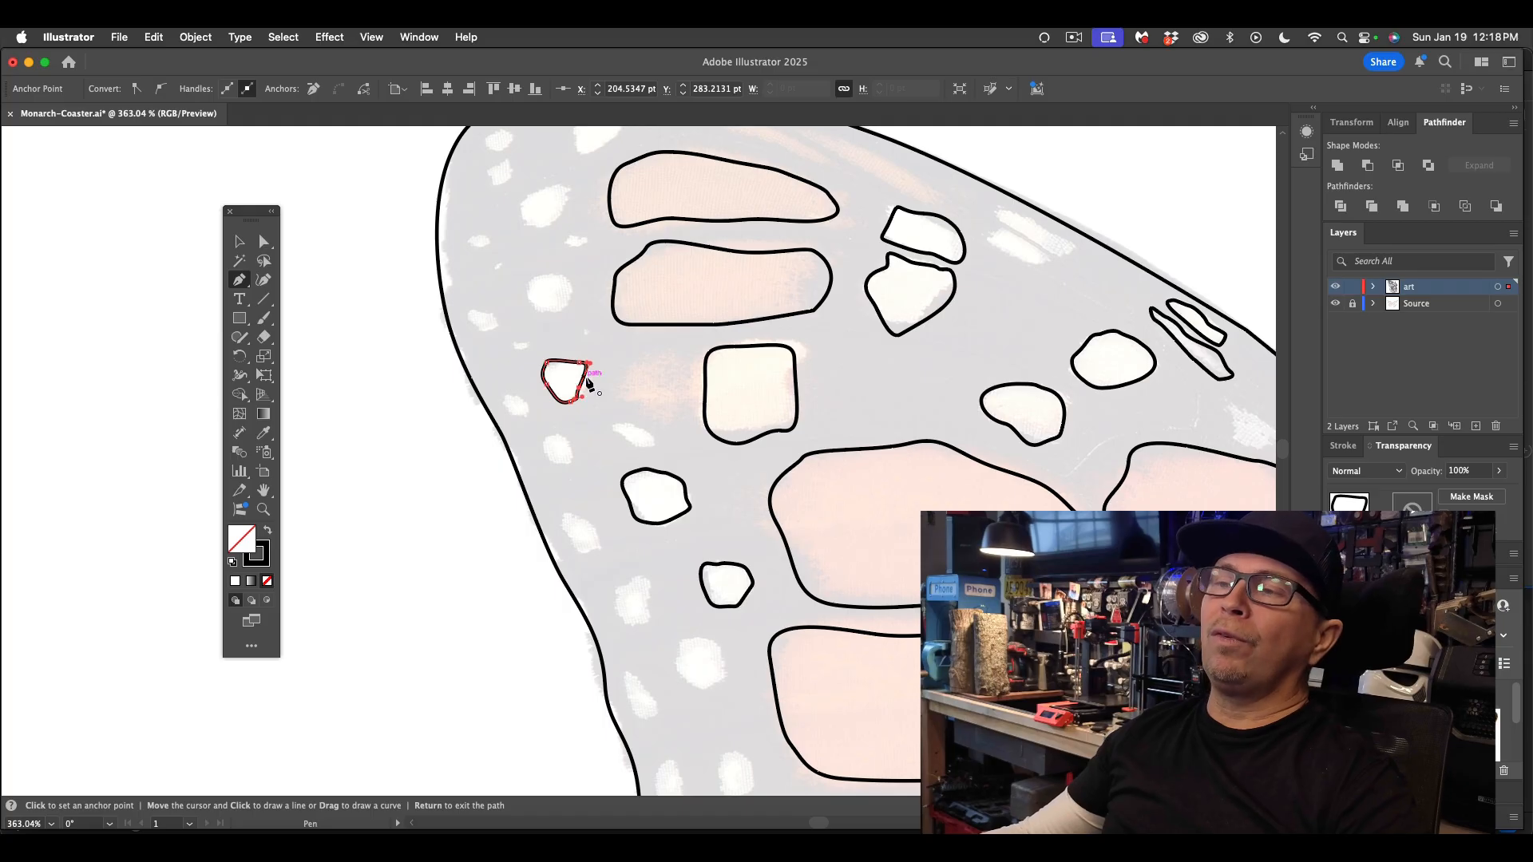
{"action": "left_click", "coordinate": [587, 381]}
- Trace the next two white spots up the forewing's outer margin, beside the two upper orange cells
{"action": "mouse_move", "coordinate": [561, 276]}
{"action": "left_mouse_down"}
{"action": "mouse_move", "coordinate": [572, 302]}
{"action": "mouse_move", "coordinate": [559, 275]}
{"action": "left_mouse_up"}
{"action": "left_click_drag", "start_coordinate": [544, 276], "coordinate": [583, 299]}
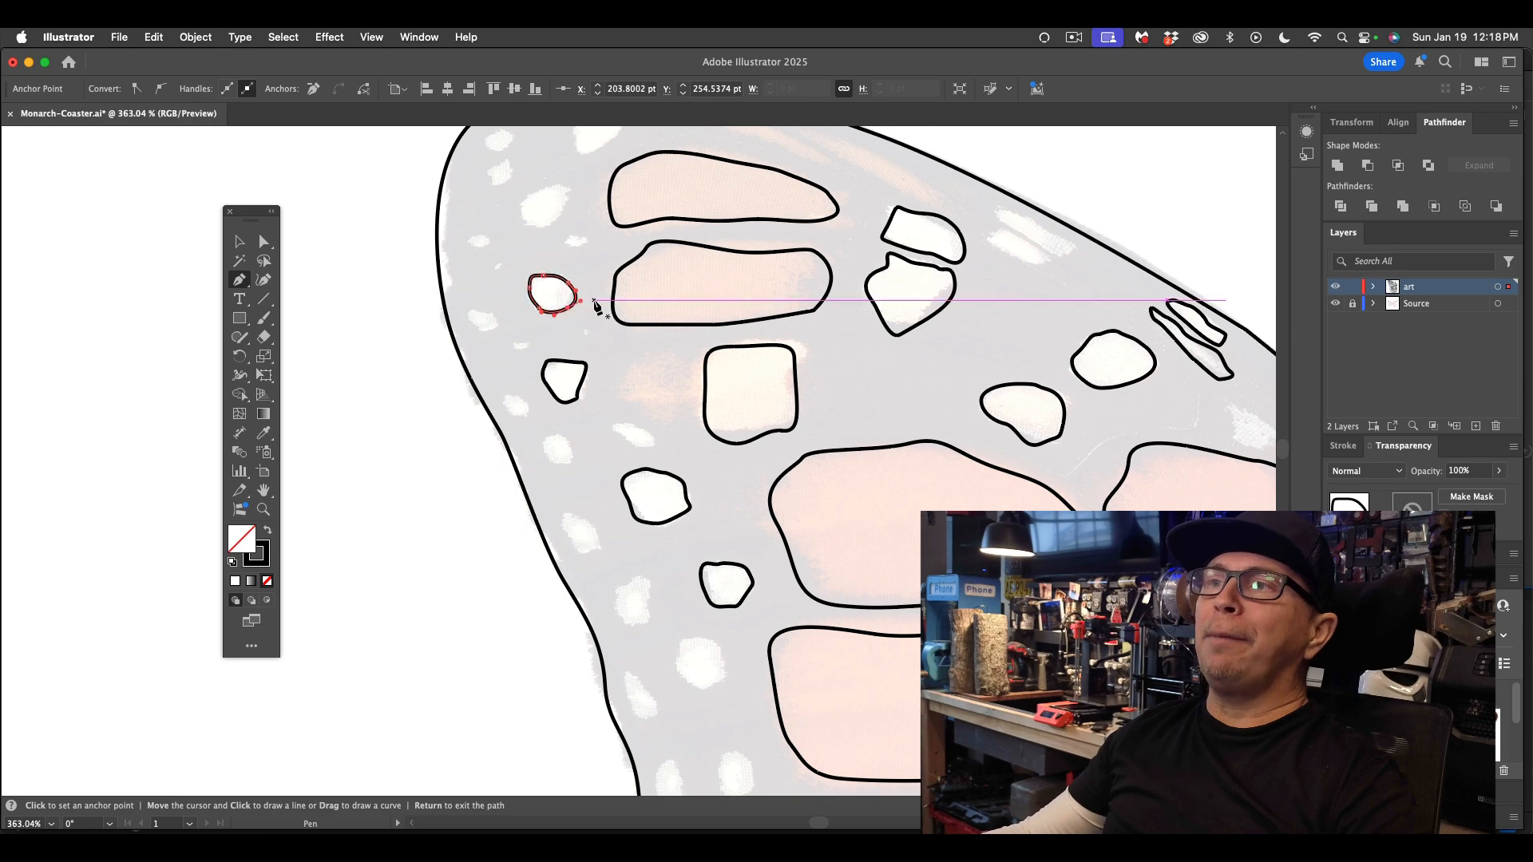
{"action": "mouse_move", "coordinate": [552, 221]}
{"action": "left_mouse_down"}
{"action": "mouse_move", "coordinate": [552, 183]}
{"action": "mouse_move", "coordinate": [523, 220]}
{"action": "left_mouse_up"}
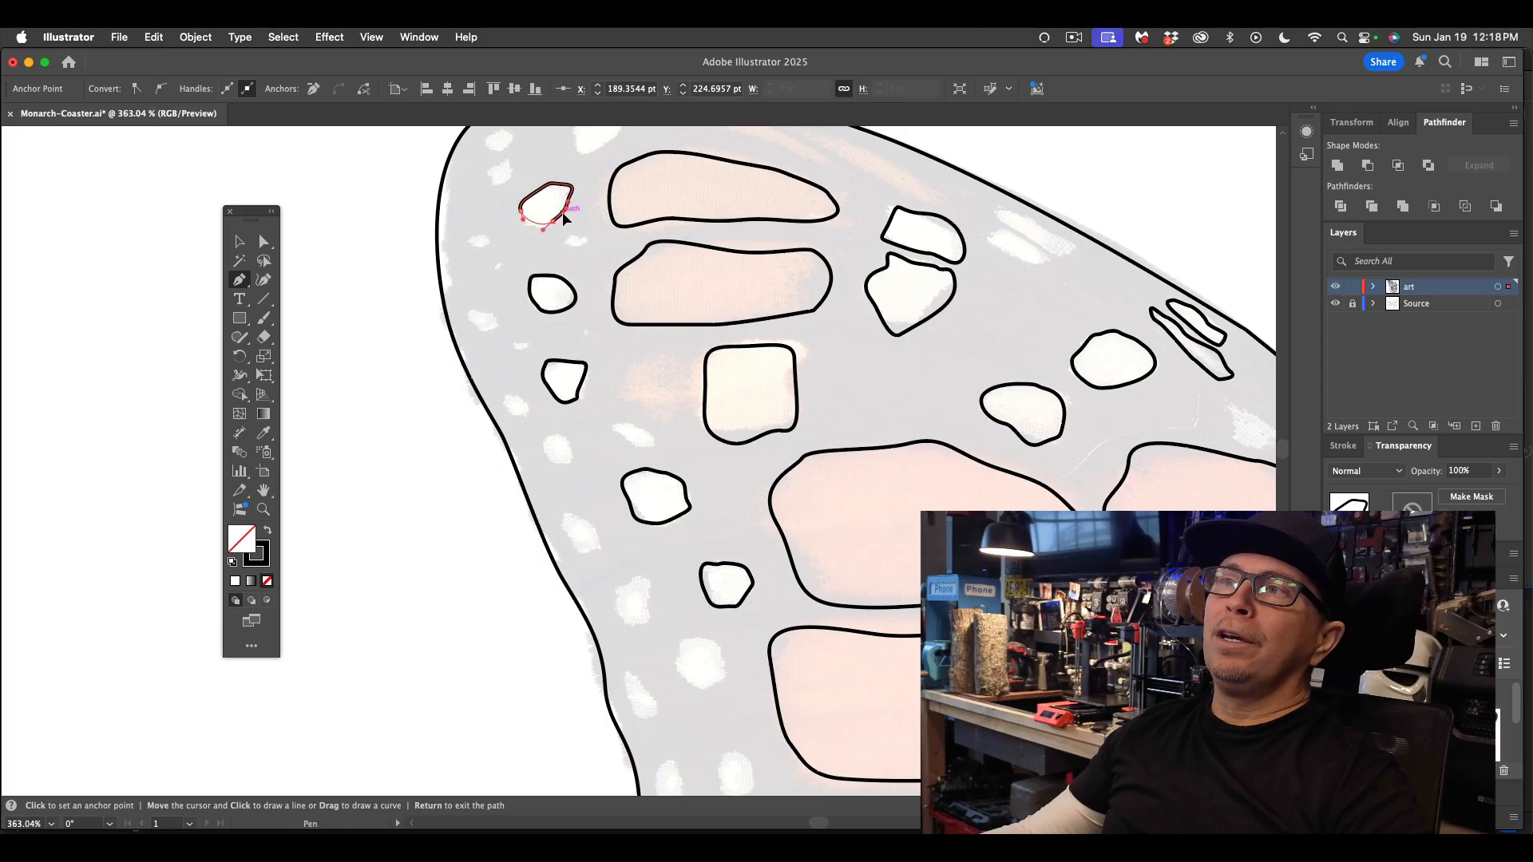
{"action": "left_click", "coordinate": [563, 214]}
- Trace the two larger white spots at the forewing tip and the long orange streak beside them
{"action": "scroll", "coordinate": [563, 217], "scroll_direction": "up", "scroll_amount": 5}
{"action": "left_click_drag", "start_coordinate": [615, 262], "coordinate": [585, 272]}
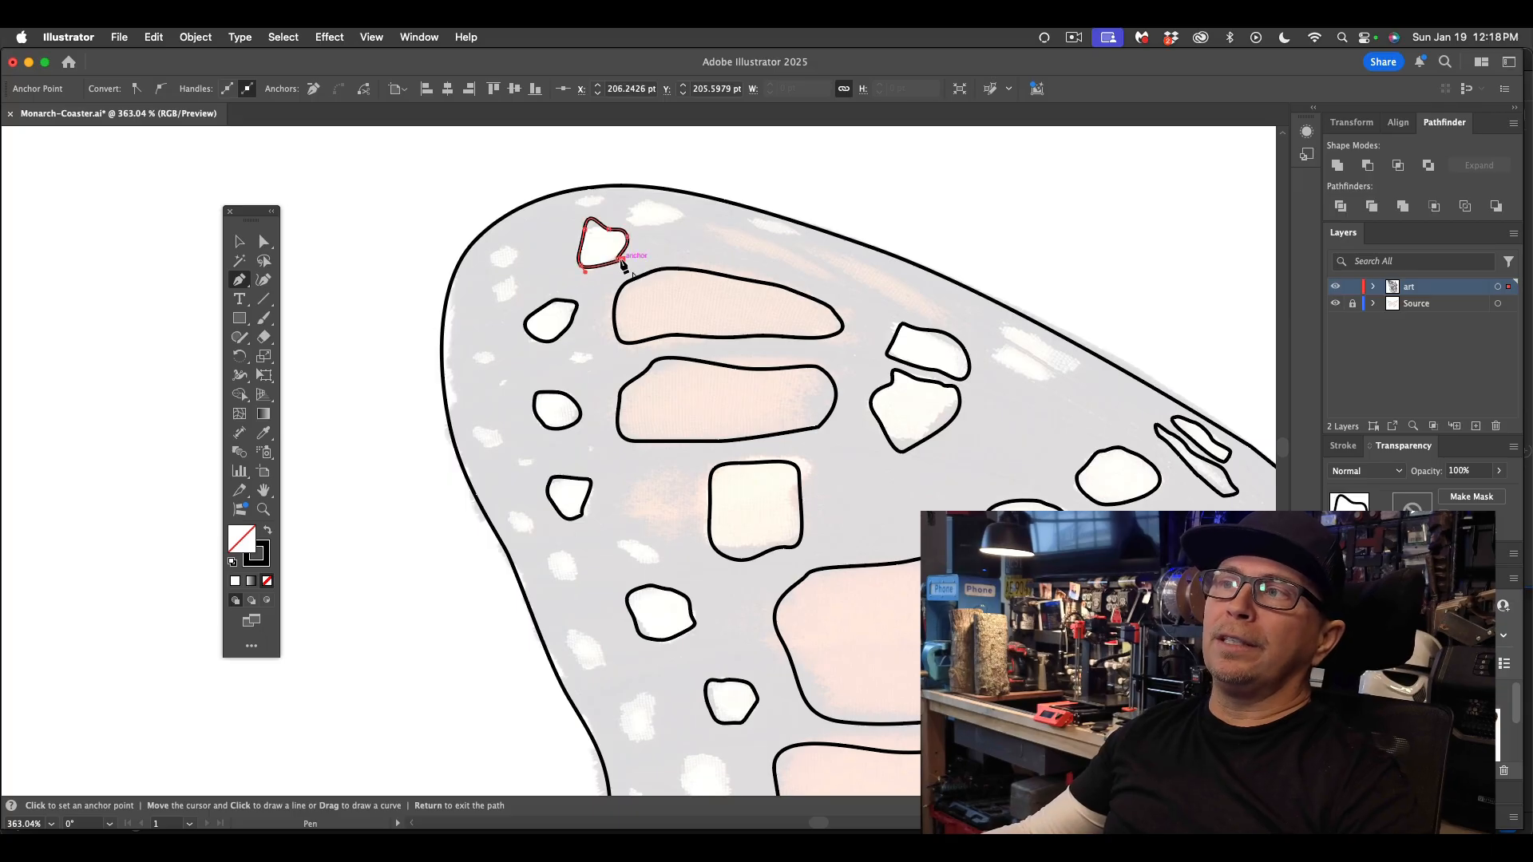
{"action": "left_click", "coordinate": [623, 265]}
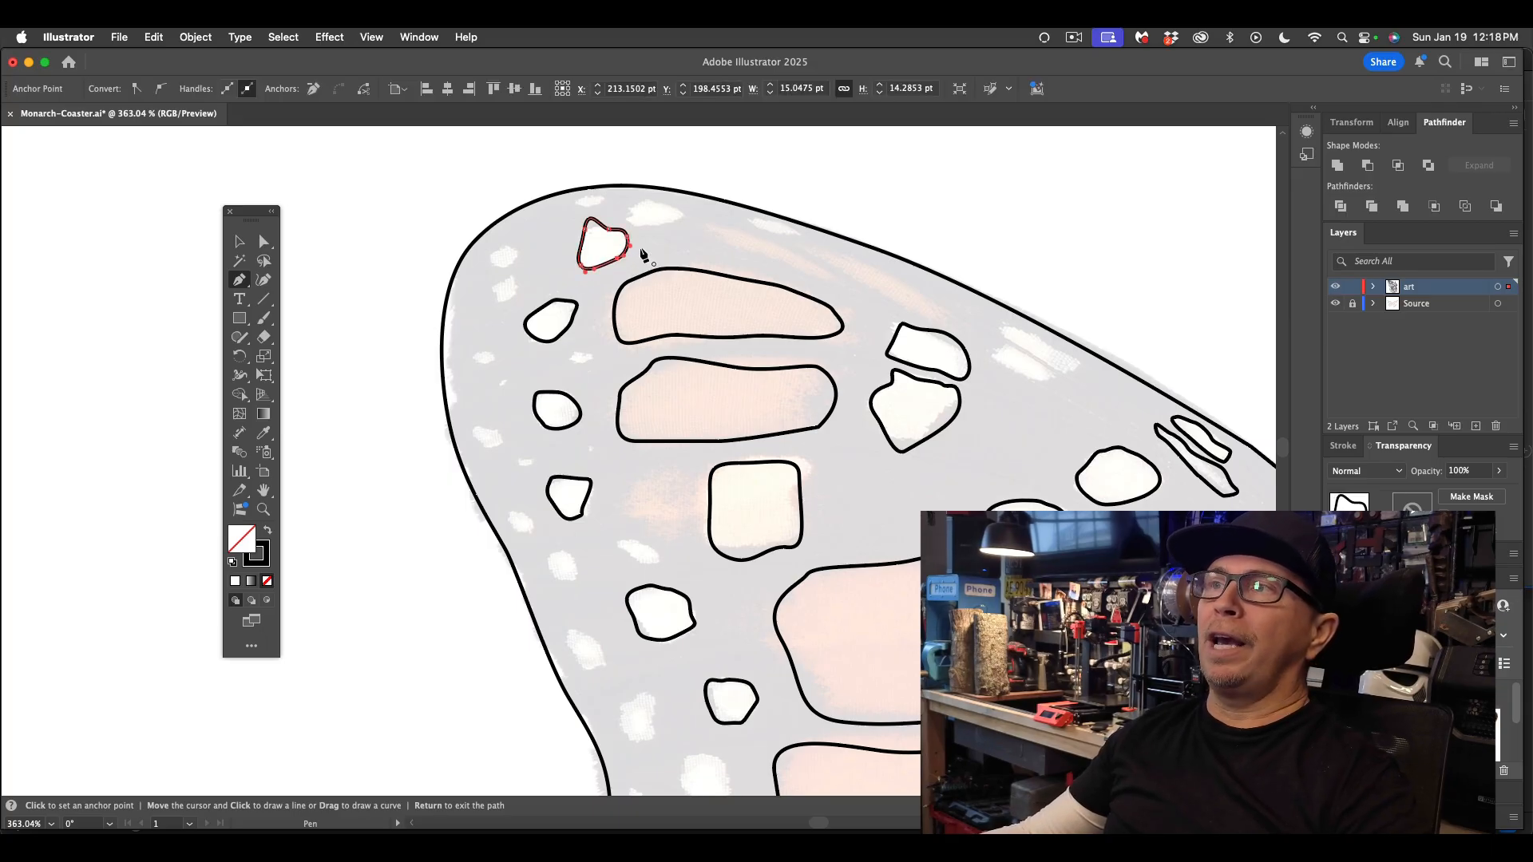
{"action": "left_click_drag", "start_coordinate": [673, 216], "coordinate": [673, 211]}
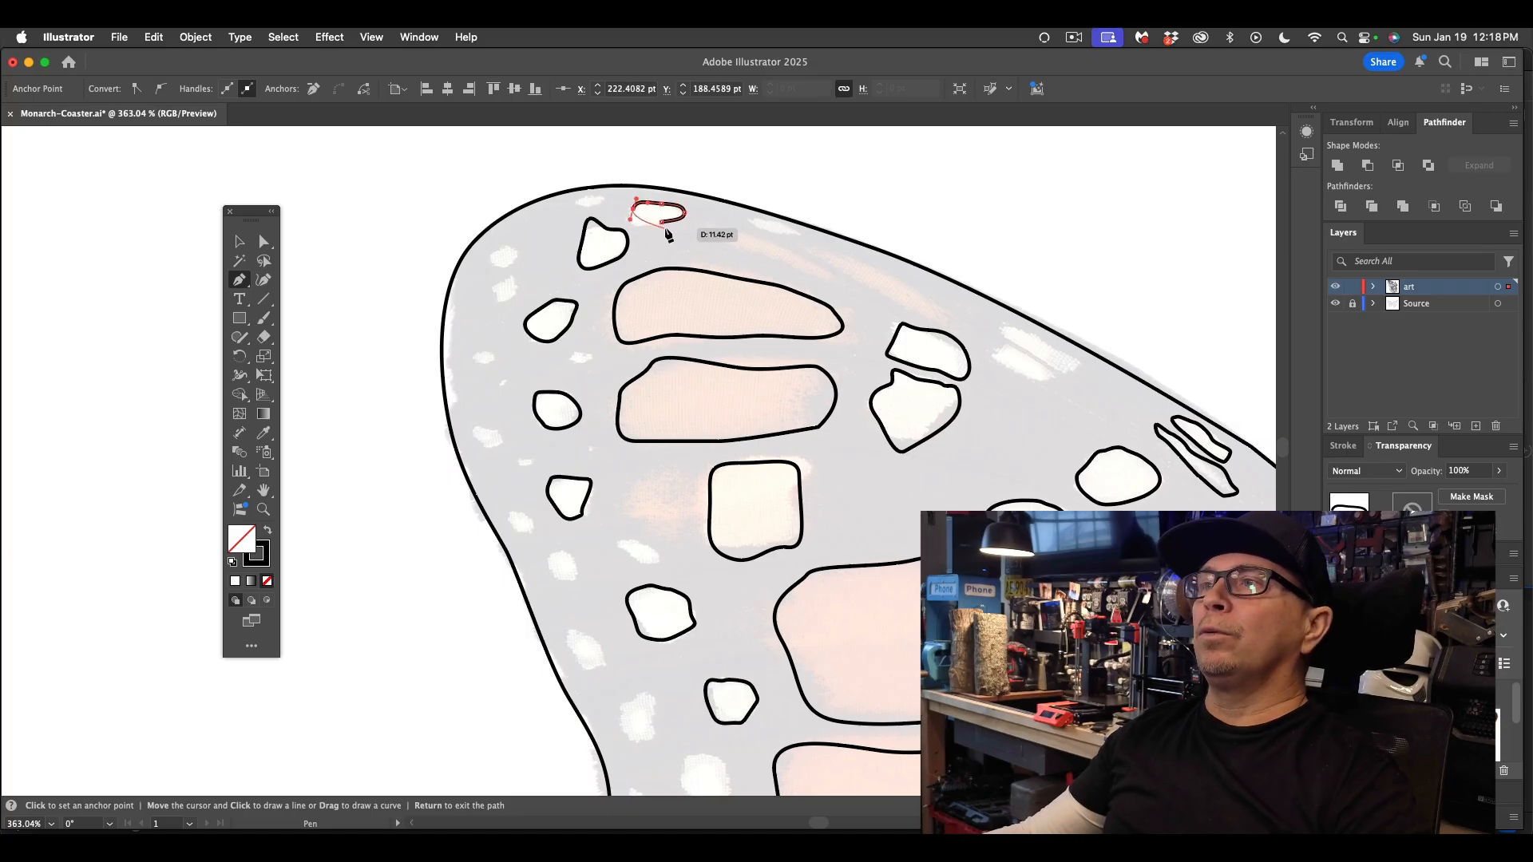
{"action": "left_click_drag", "start_coordinate": [662, 227], "coordinate": [725, 237]}
{"action": "left_click", "coordinate": [726, 243]}
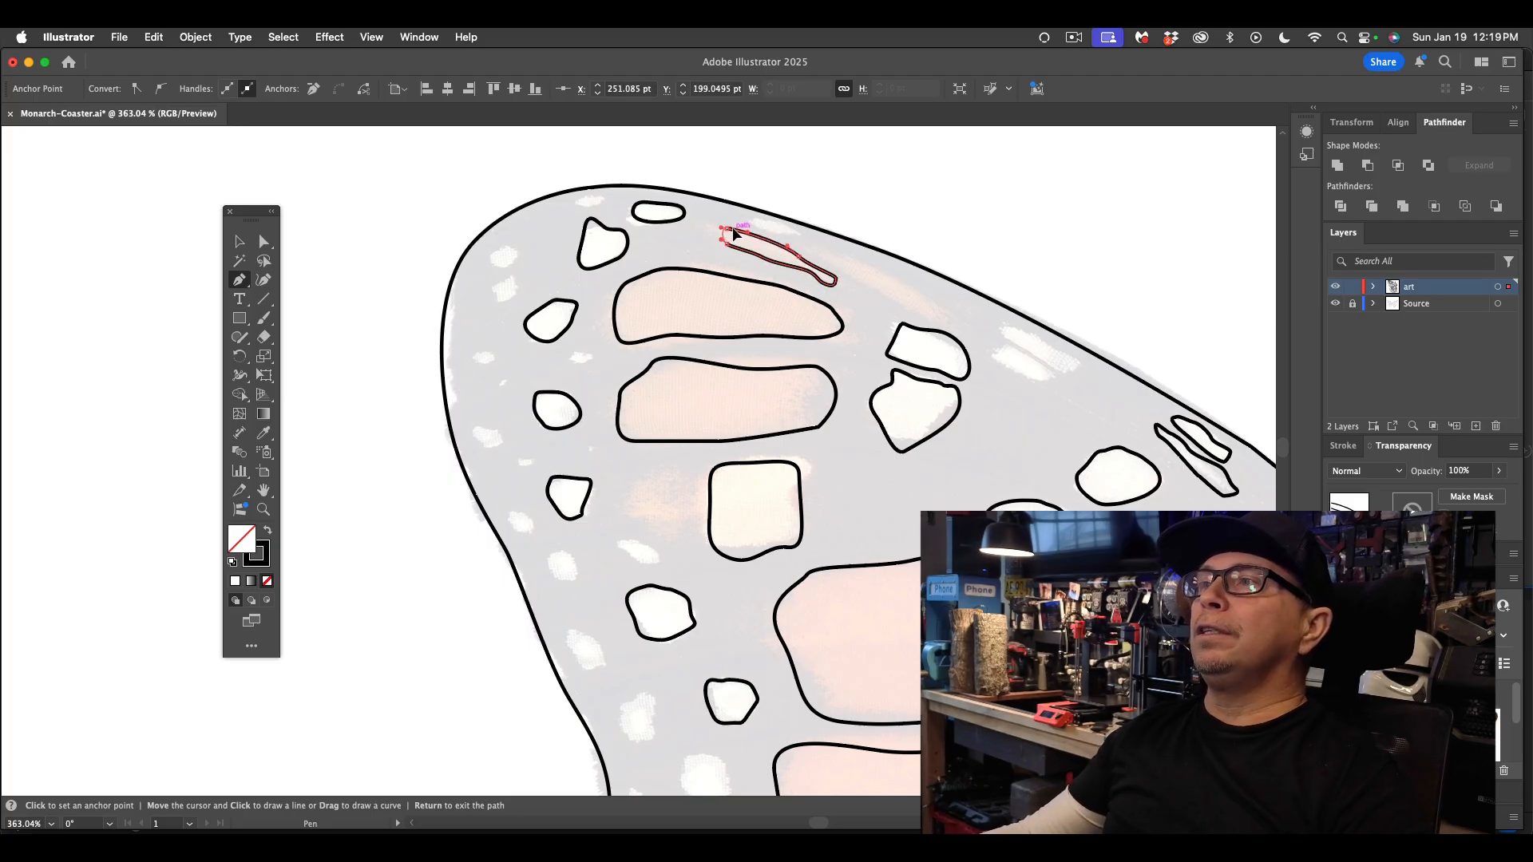
- Trace the lower white streak near the forewing's leading edge as a closed path and deselect it
{"action": "mouse_move", "coordinate": [1007, 352]}
{"action": "left_mouse_down"}
{"action": "mouse_move", "coordinate": [1001, 371]}
{"action": "mouse_move", "coordinate": [1051, 384]}
{"action": "mouse_move", "coordinate": [1005, 328]}
{"action": "left_mouse_up"}
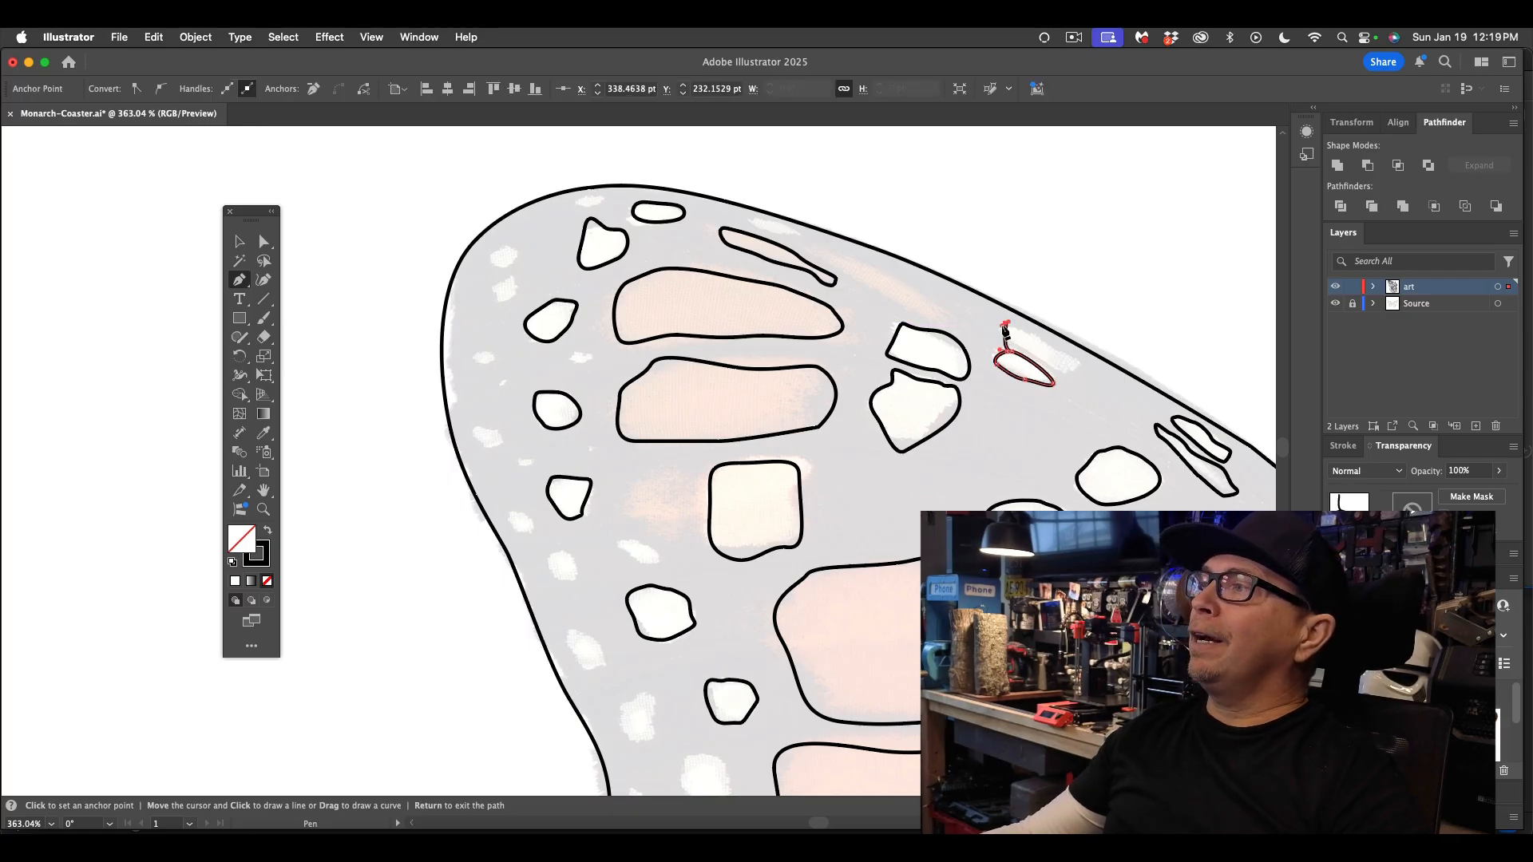
{"action": "key", "text": "super+z"}
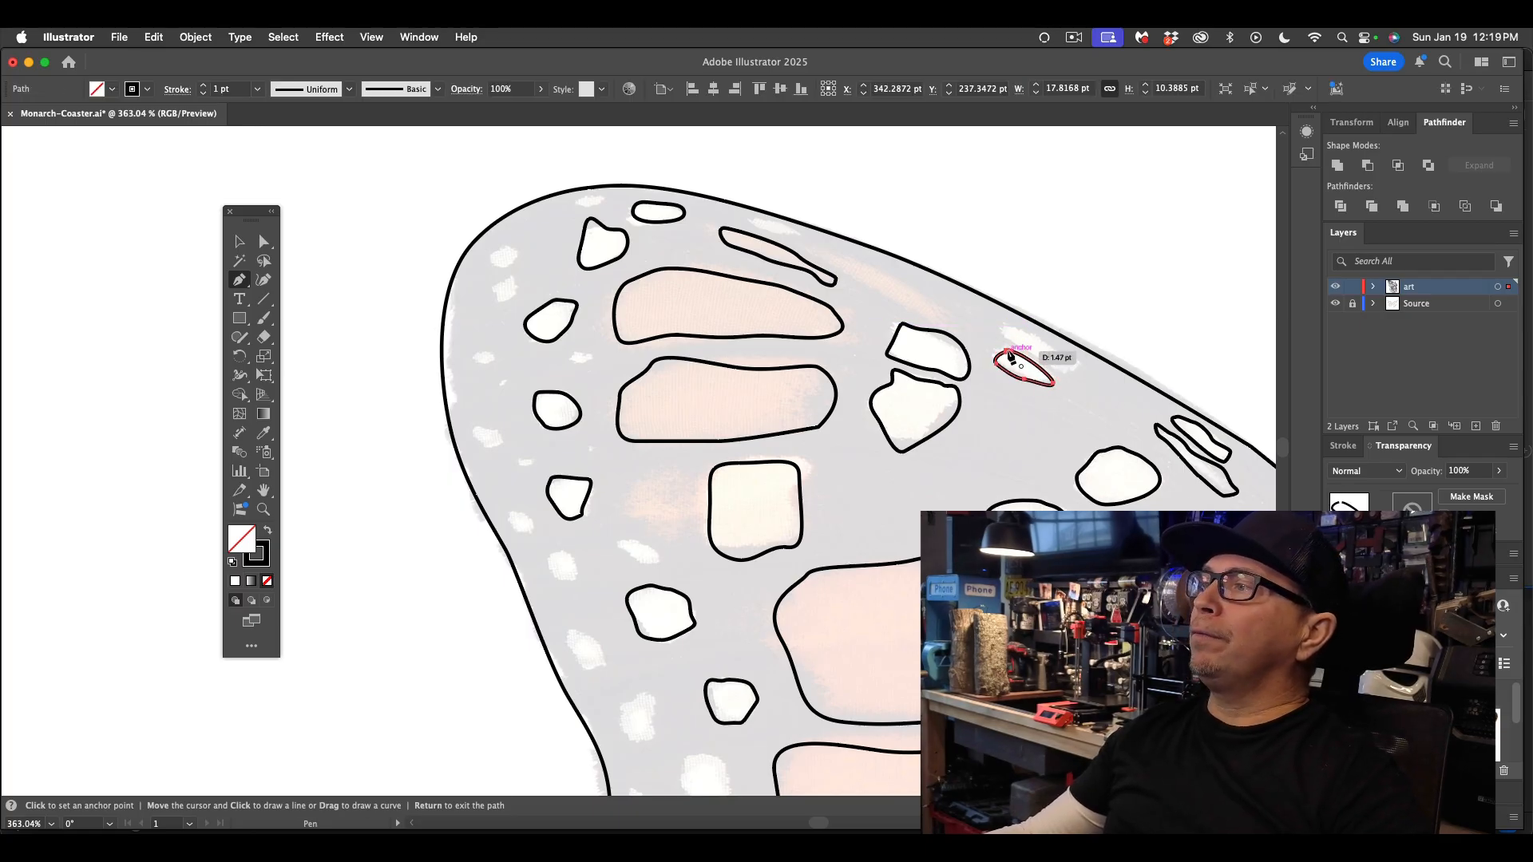
{"action": "left_click", "coordinate": [1008, 352]}
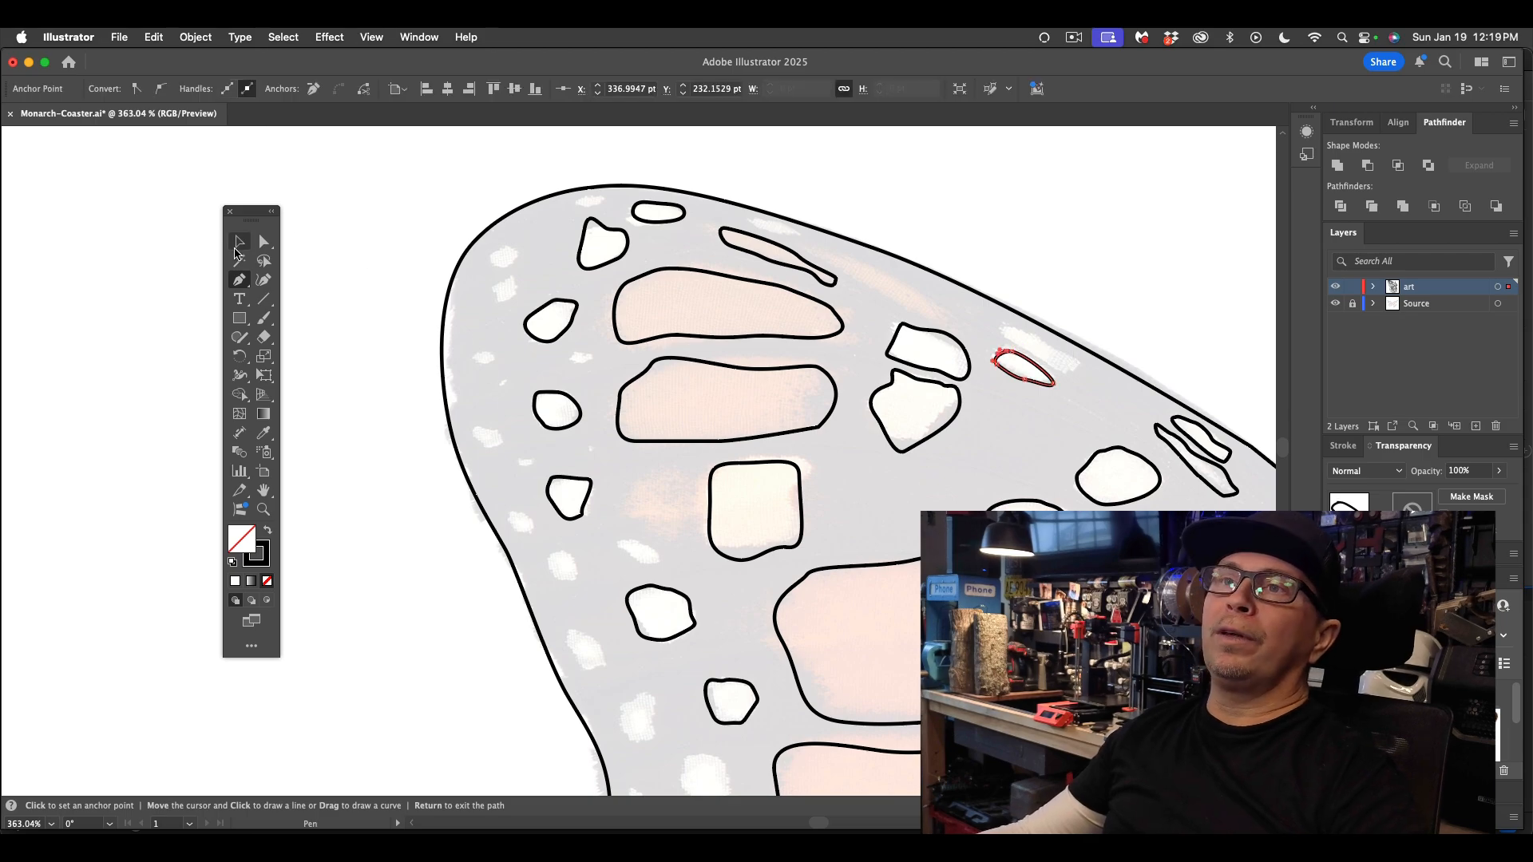
{"action": "left_click", "coordinate": [236, 247]}
{"action": "left_click", "coordinate": [401, 260]}
- Trace the long orange cell at the top of the hindwing with the Pen tool
{"action": "scroll", "coordinate": [408, 262], "scroll_direction": "down", "scroll_amount": 6}
{"action": "right_click", "coordinate": [408, 263]}
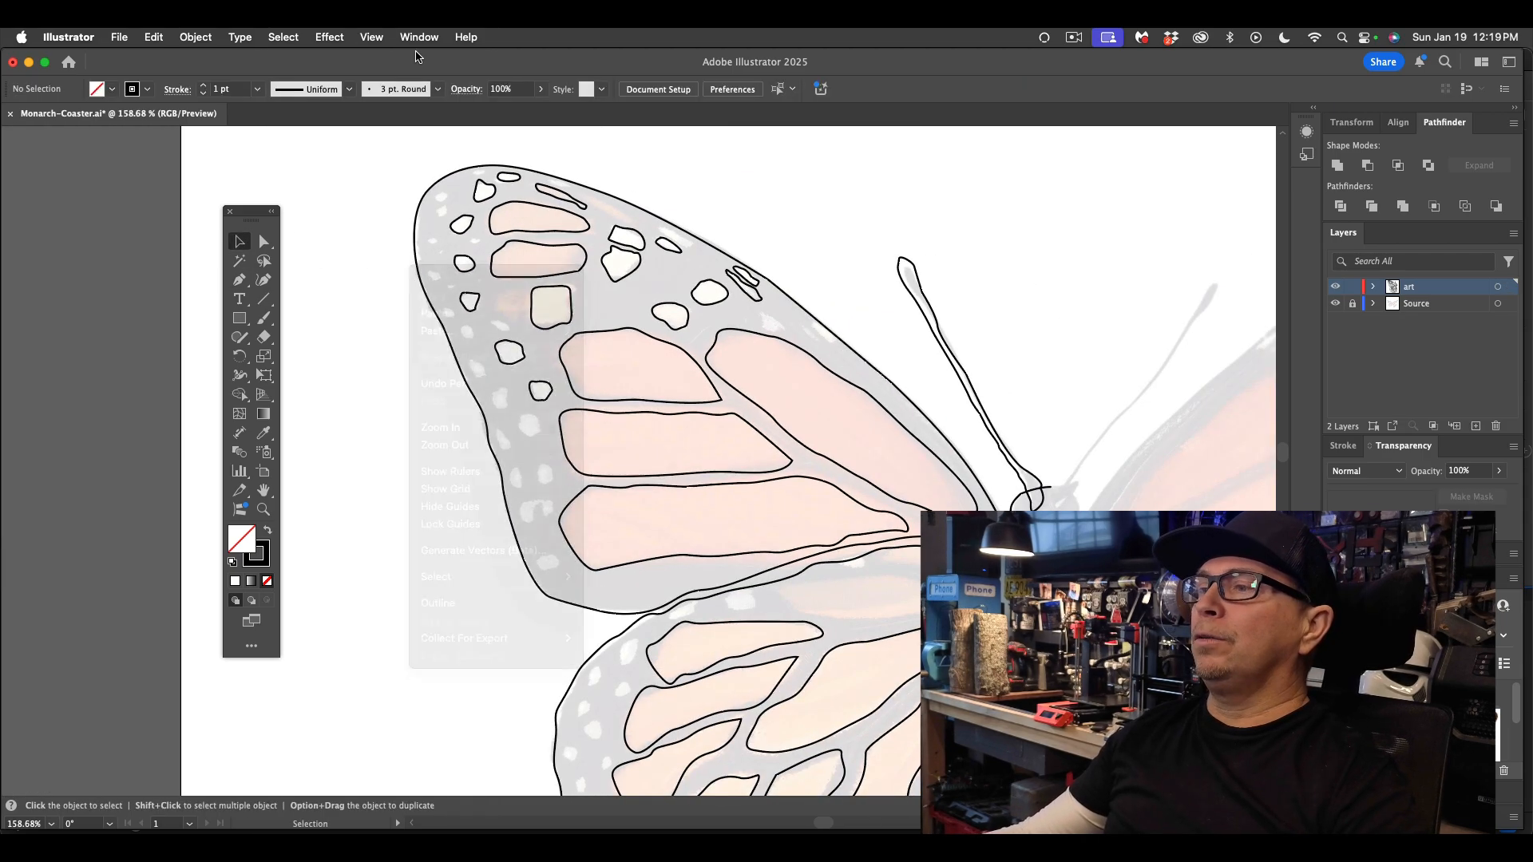
{"action": "scroll", "coordinate": [732, 263], "scroll_direction": "down", "scroll_amount": 6}
{"action": "scroll", "coordinate": [732, 263], "scroll_direction": "right", "scroll_amount": 3}
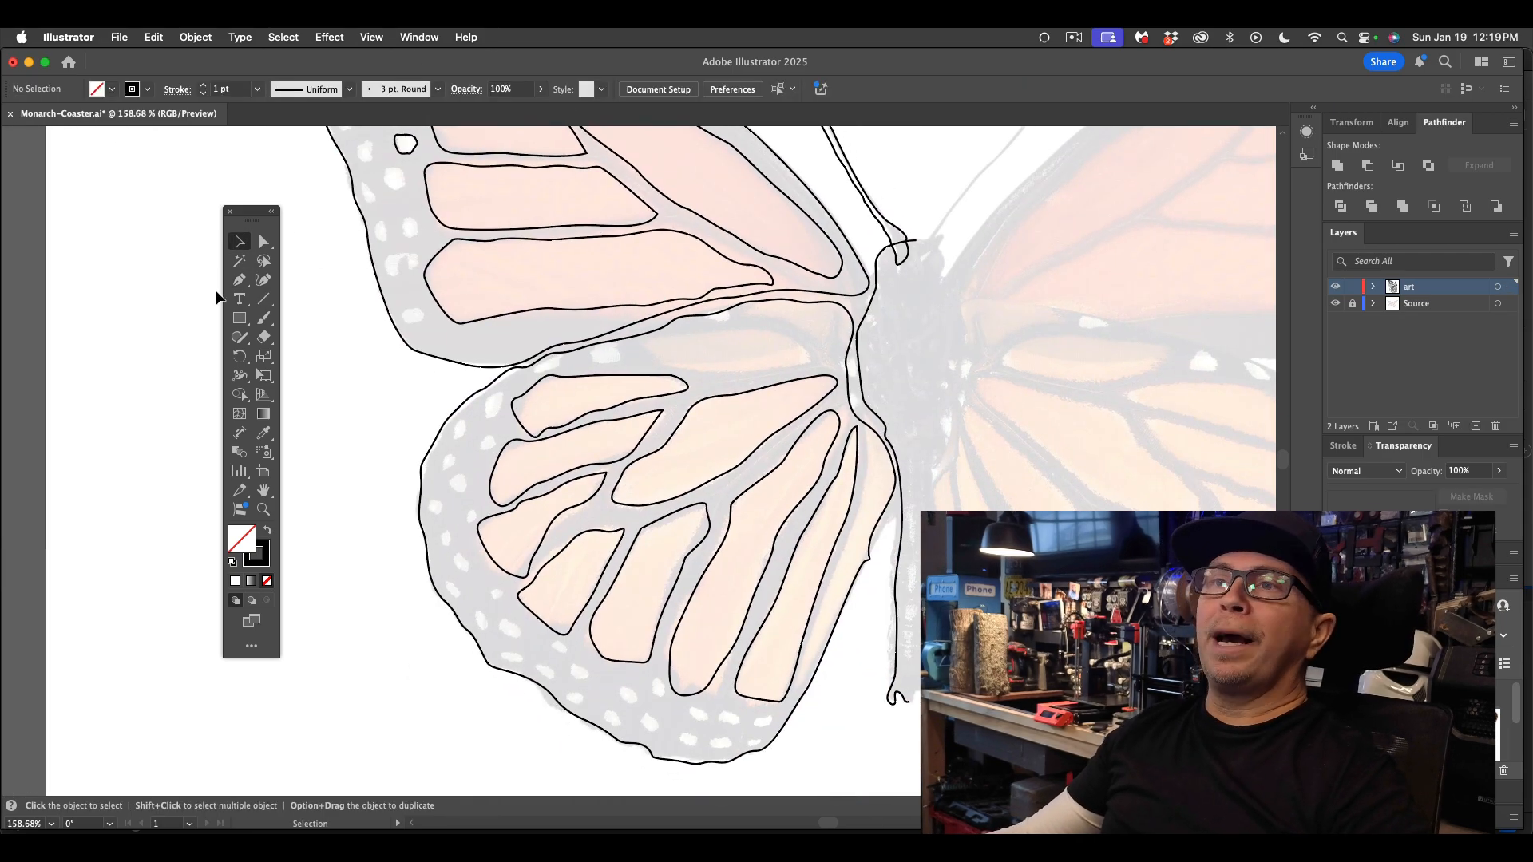
{"action": "key", "text": "p"}
{"action": "left_click", "coordinate": [822, 361]}
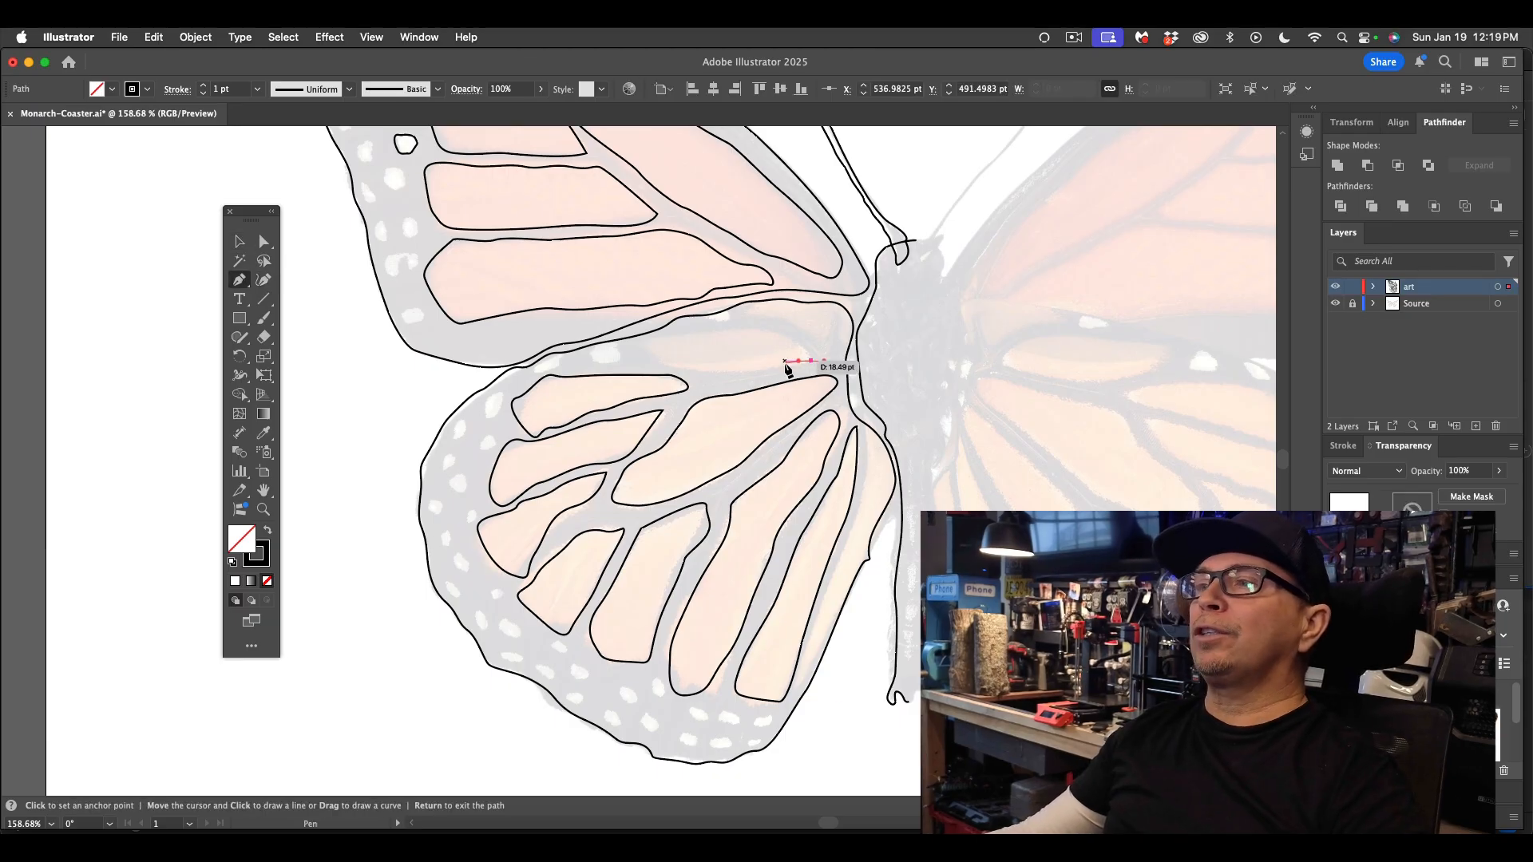
{"action": "left_click_drag", "start_coordinate": [778, 368], "coordinate": [673, 370]}
{"action": "left_click_drag", "start_coordinate": [662, 360], "coordinate": [654, 353]}
{"action": "left_click_drag", "start_coordinate": [652, 341], "coordinate": [806, 372]}
{"action": "left_click", "coordinate": [240, 242]}
{"action": "left_click", "coordinate": [261, 280]}
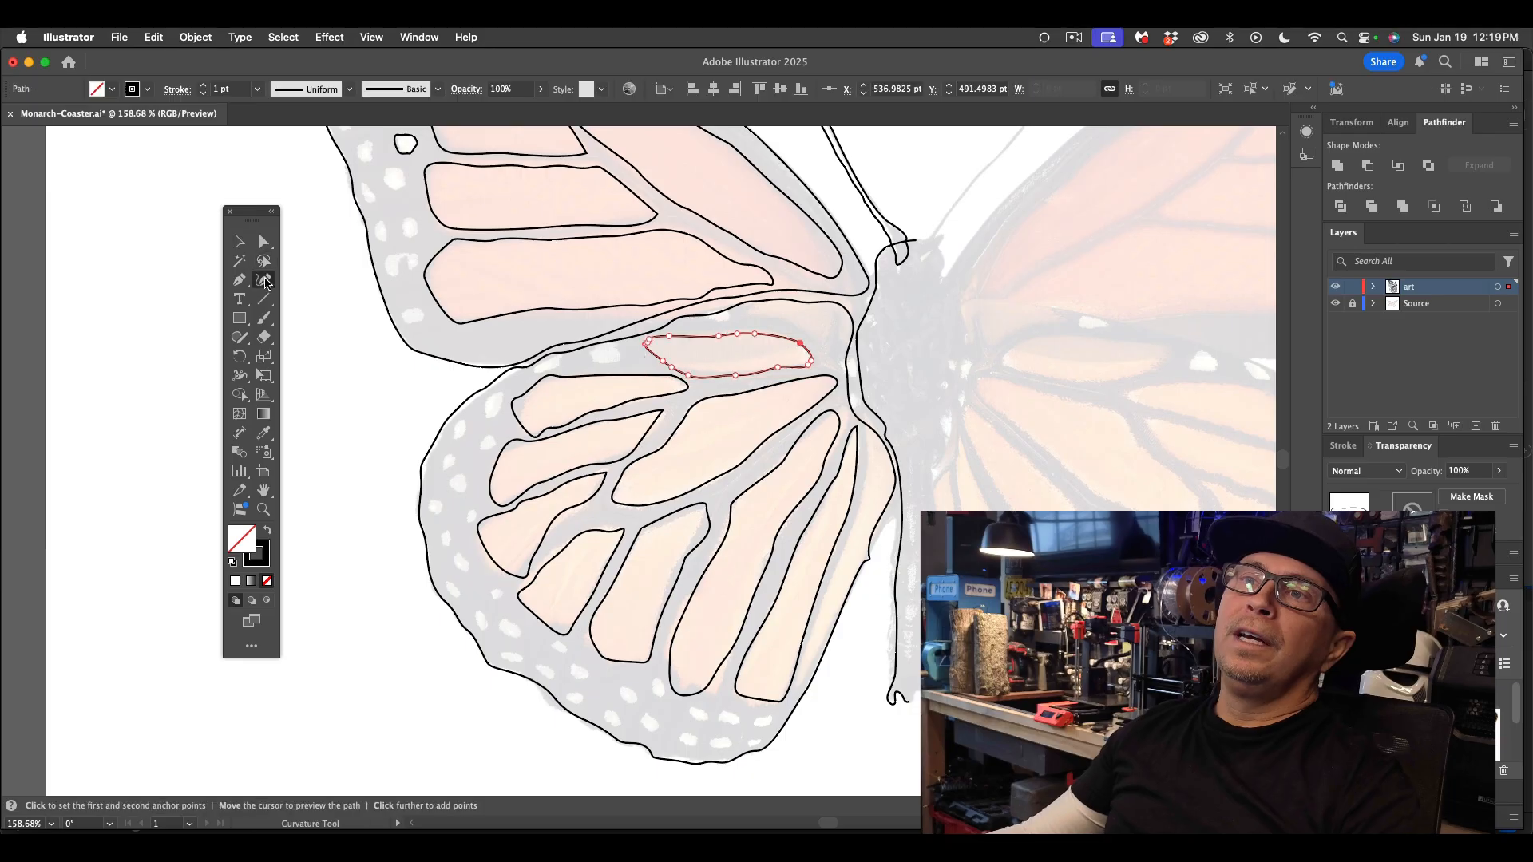
{"action": "left_click", "coordinate": [241, 279]}
{"action": "mouse_move", "coordinate": [607, 360]}
{"action": "left_mouse_down"}
{"action": "mouse_move", "coordinate": [630, 359]}
{"action": "mouse_move", "coordinate": [615, 340]}
{"action": "left_mouse_up"}
{"action": "scroll", "coordinate": [600, 354], "scroll_direction": "up", "scroll_amount": 6}
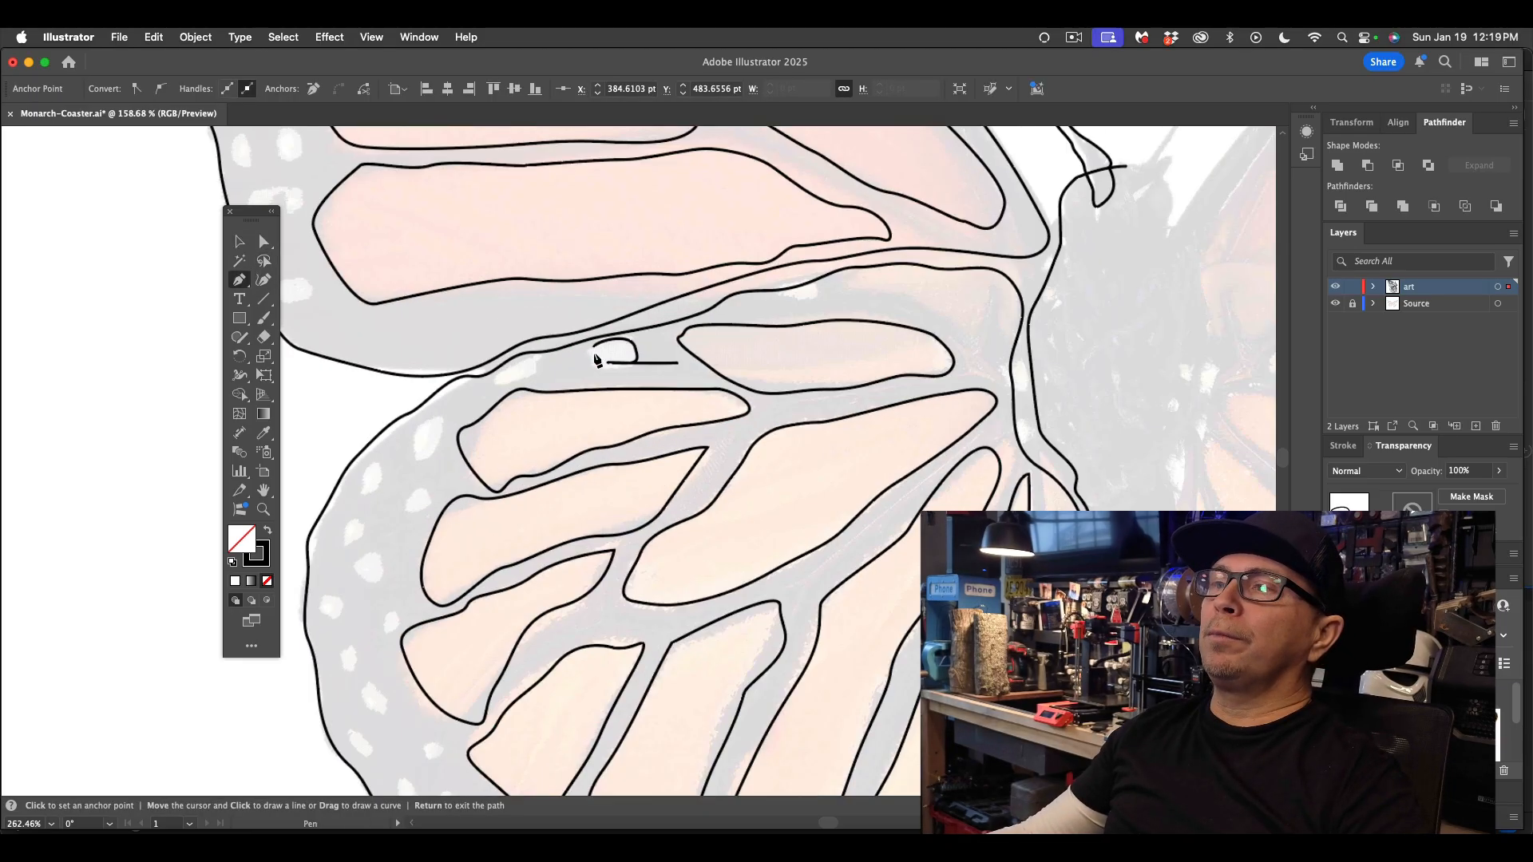
{"action": "key", "text": "super+z"}
{"action": "key", "text": "super+z"}
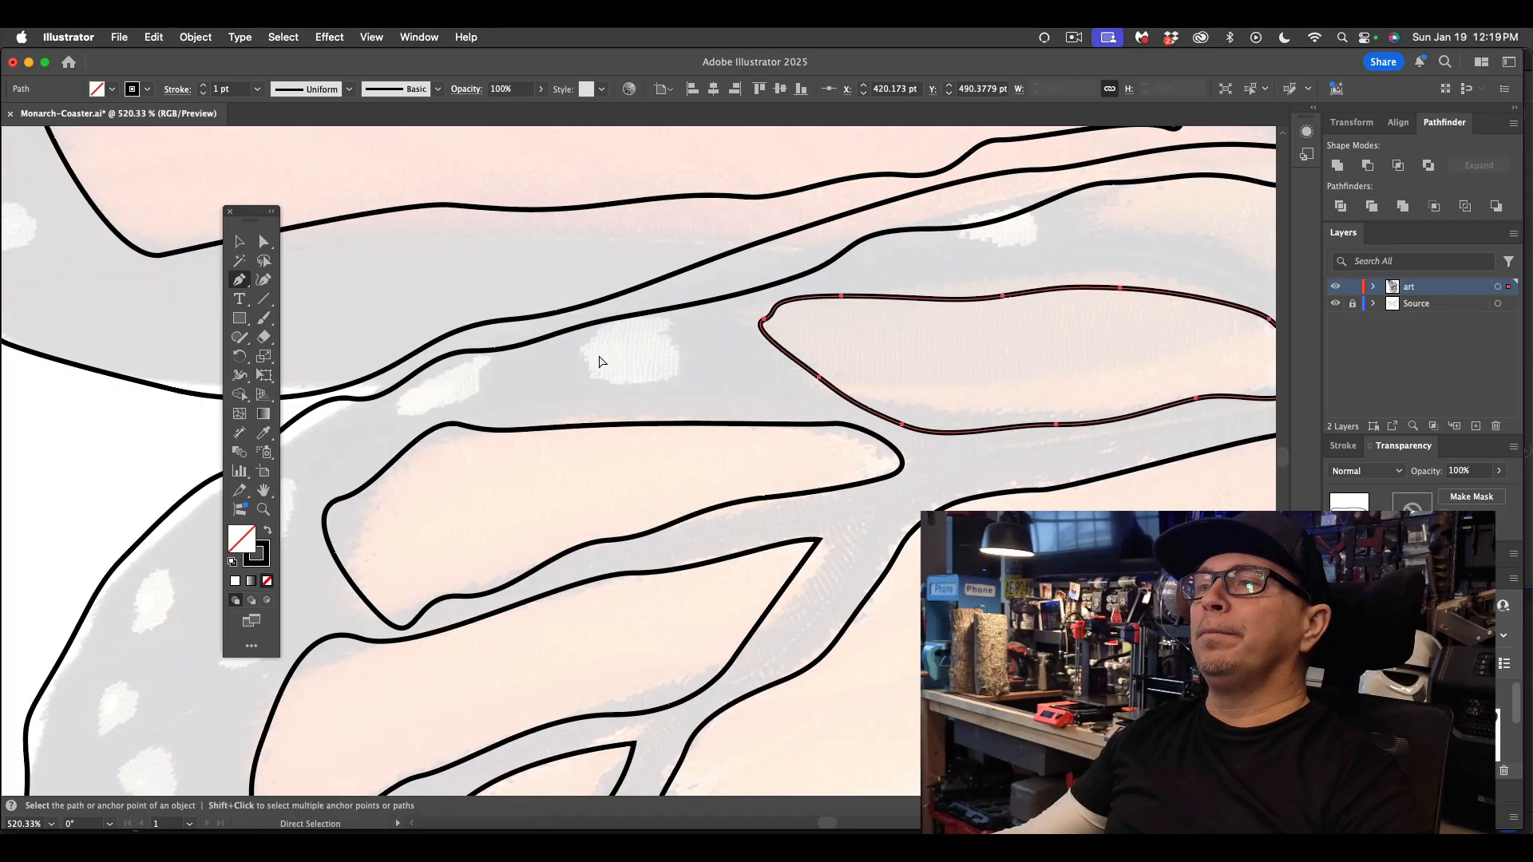
- Trace the large squarish white spot beside the hindwing's top orange cell and the slanted spot next to it
{"action": "mouse_move", "coordinate": [644, 400]}
{"action": "left_mouse_down"}
{"action": "mouse_move", "coordinate": [676, 390]}
{"action": "mouse_move", "coordinate": [671, 329]}
{"action": "mouse_move", "coordinate": [591, 347]}
{"action": "mouse_move", "coordinate": [565, 387]}
{"action": "left_mouse_up"}
{"action": "left_click", "coordinate": [642, 401]}
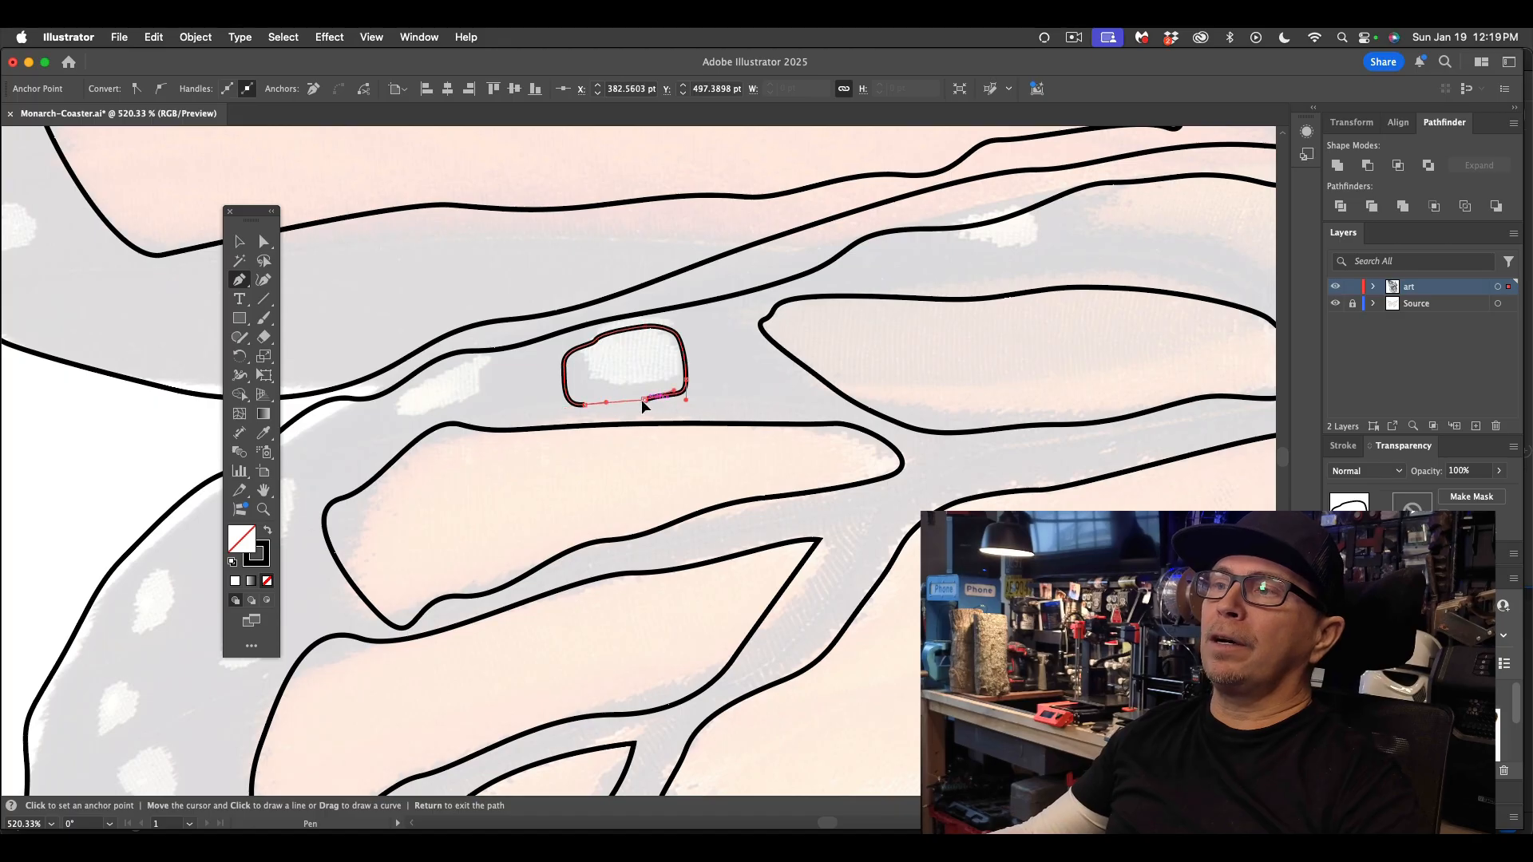
{"action": "left_click", "coordinate": [468, 400]}
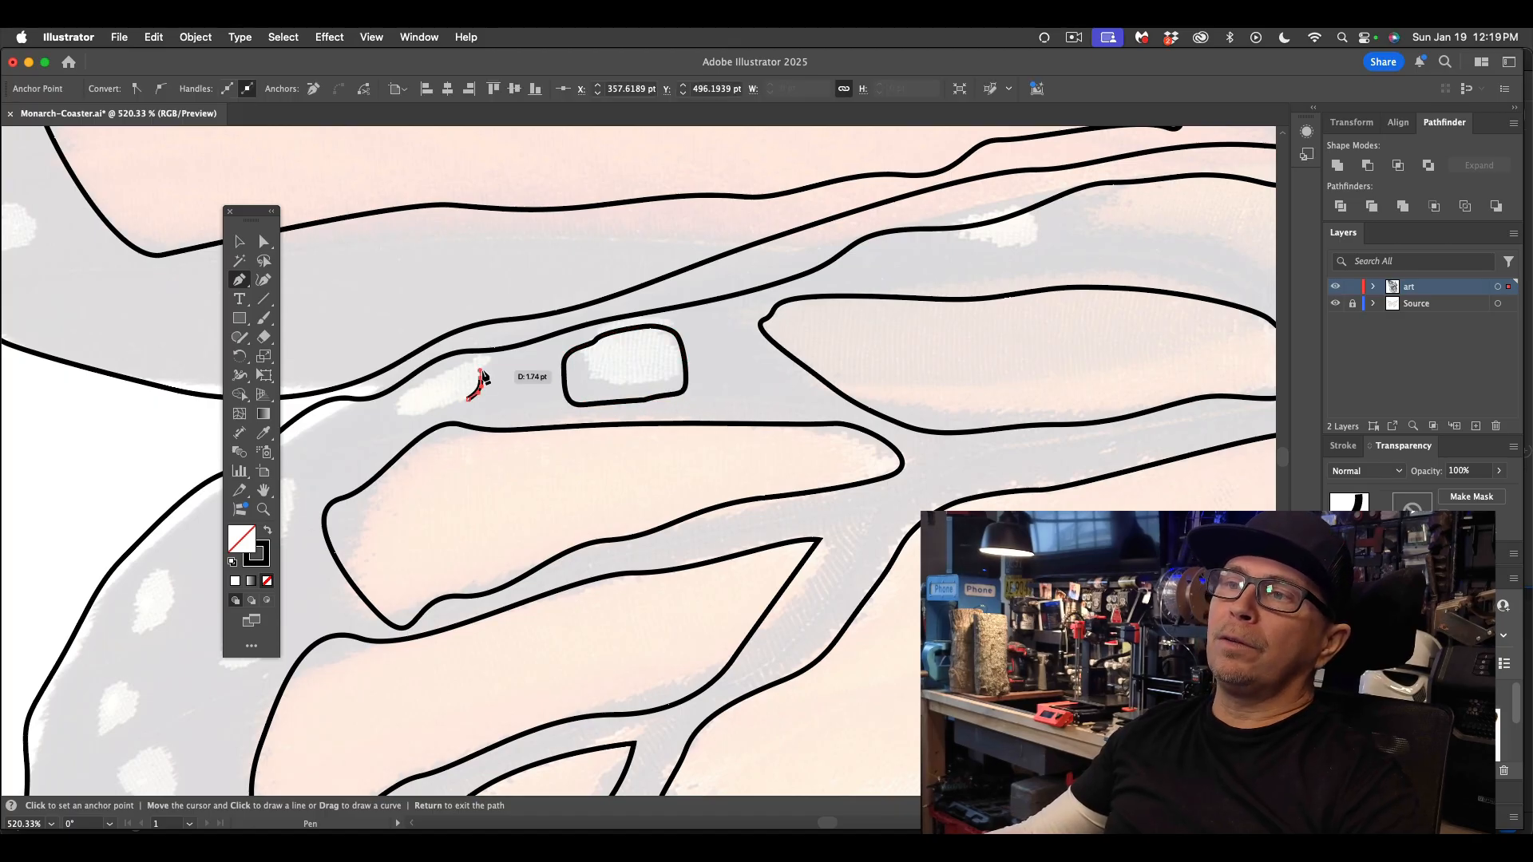
{"action": "mouse_move", "coordinate": [480, 377]}
{"action": "left_mouse_down"}
{"action": "mouse_move", "coordinate": [483, 363]}
{"action": "mouse_move", "coordinate": [434, 380]}
{"action": "left_mouse_up"}
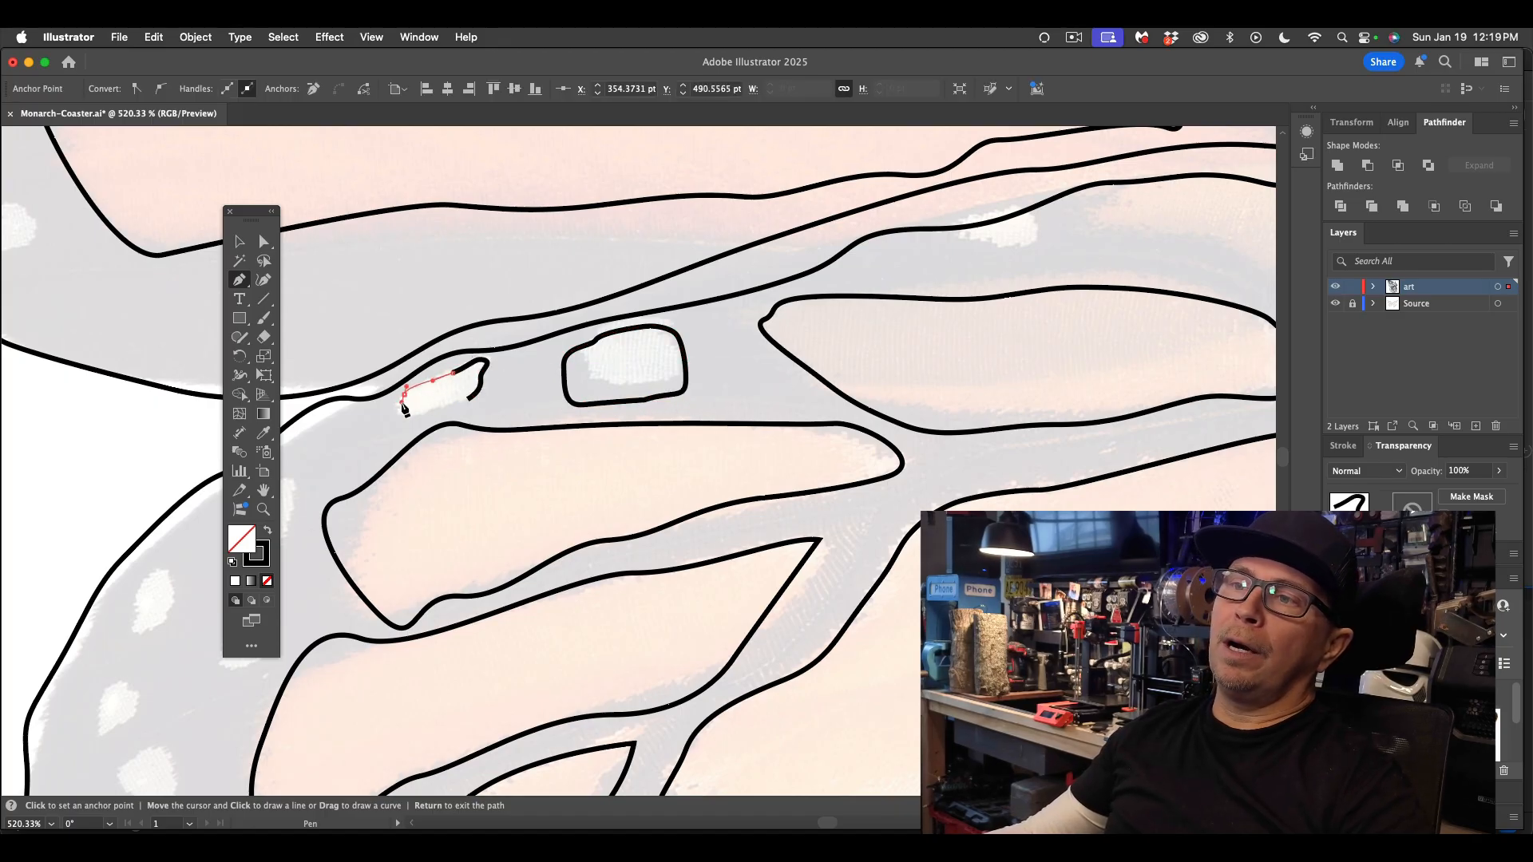
{"action": "left_click", "coordinate": [398, 416]}
{"action": "left_click", "coordinate": [468, 400]}
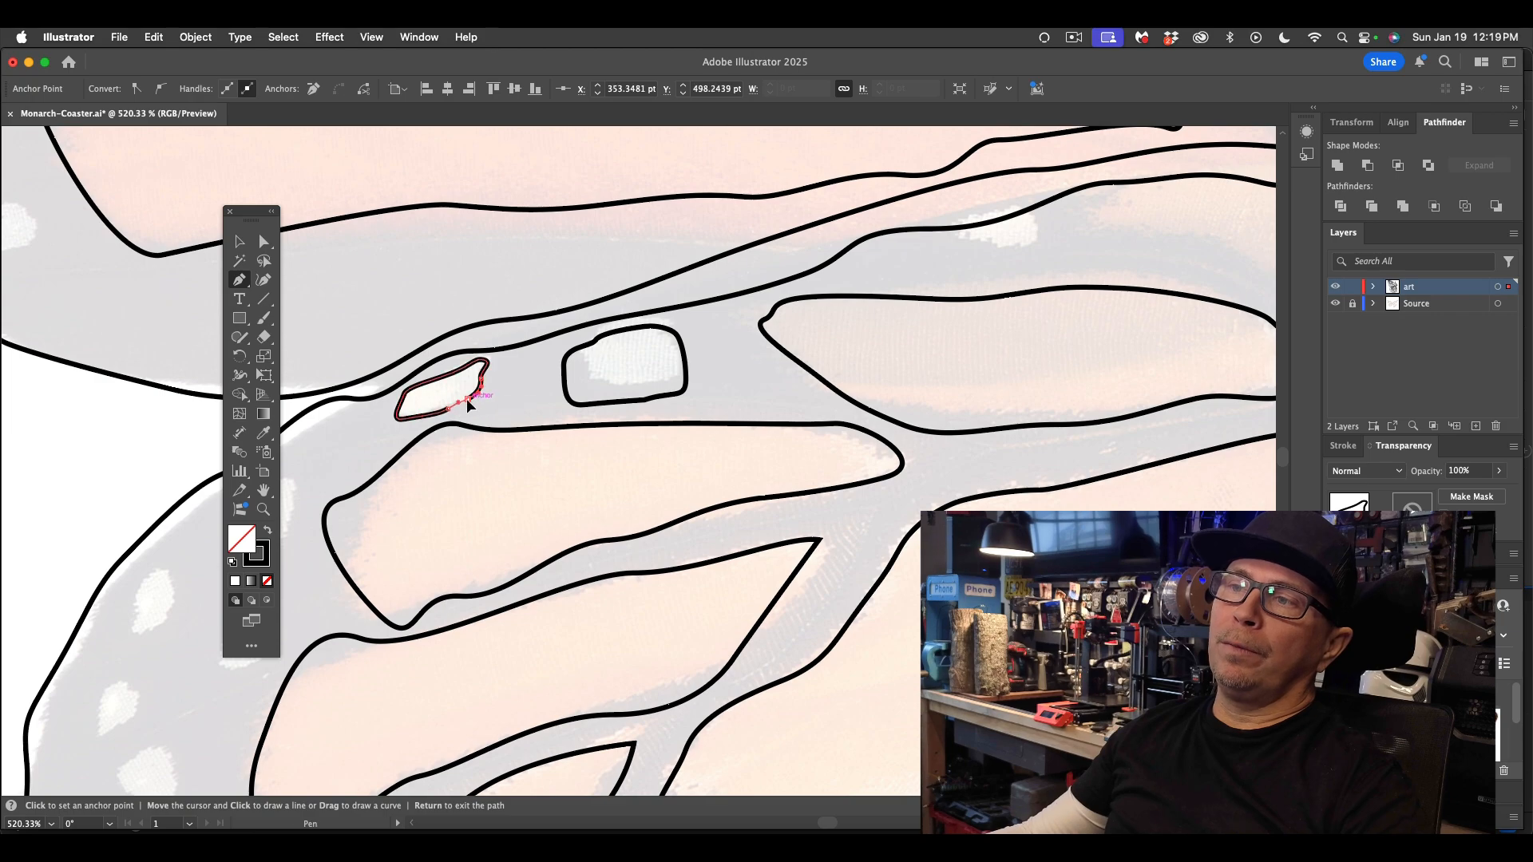
- Trace the next two white spots down the hindwing's outer margin
{"action": "scroll", "coordinate": [485, 399], "scroll_direction": "left", "scroll_amount": 5}
{"action": "scroll", "coordinate": [495, 406], "scroll_direction": "down", "scroll_amount": 1}
{"action": "left_click_drag", "start_coordinate": [543, 425], "coordinate": [548, 395]}
{"action": "left_click", "coordinate": [512, 500]}
{"action": "scroll", "coordinate": [507, 437], "scroll_direction": "down", "scroll_amount": 5}
{"action": "scroll", "coordinate": [527, 452], "scroll_direction": "down", "scroll_amount": 4}
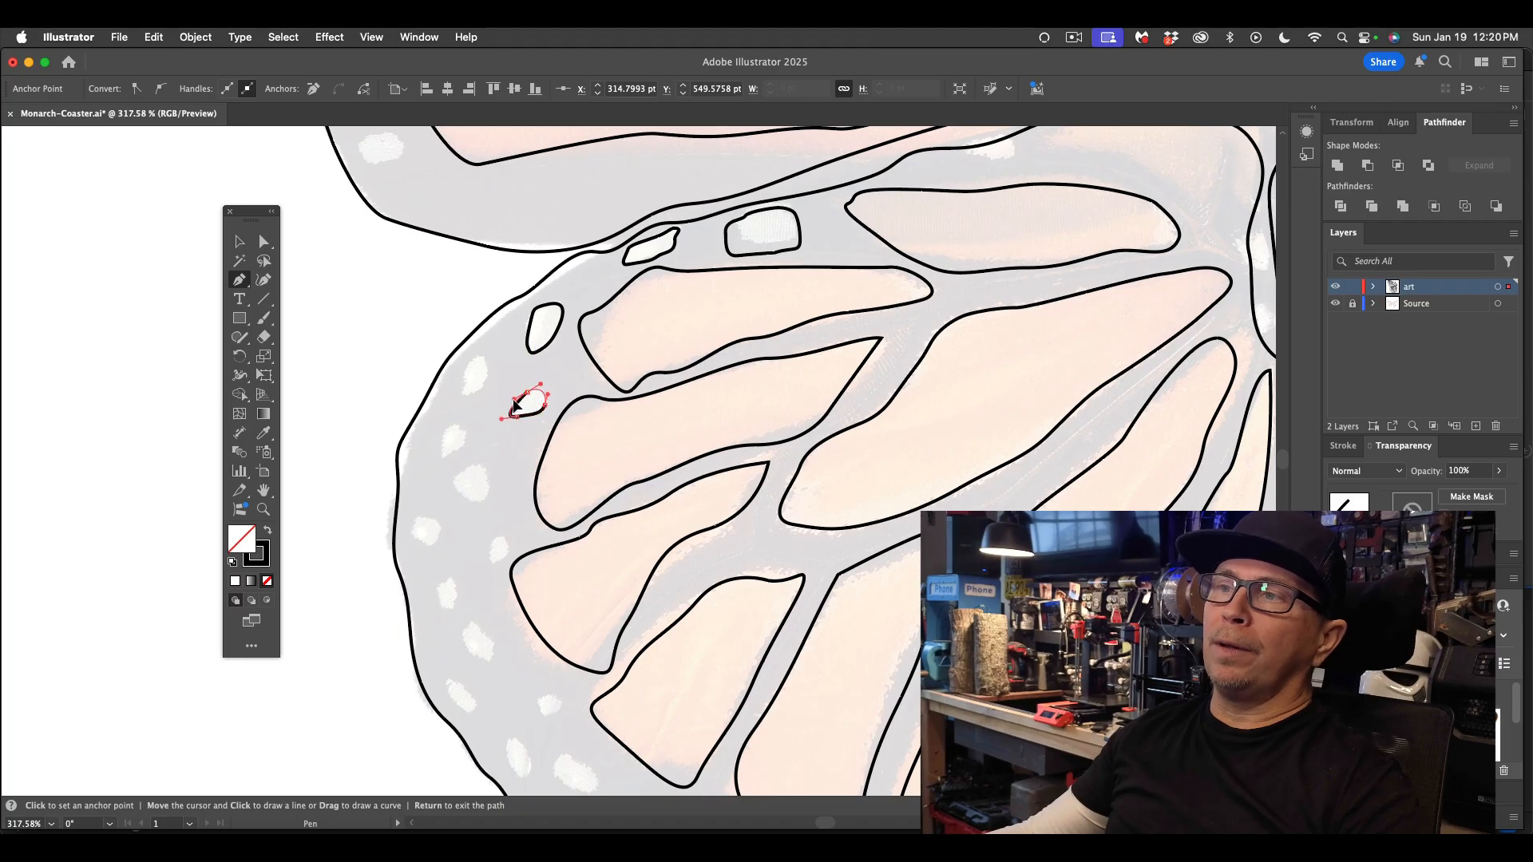
- Duplicate a traced hindwing spot onto the three white markings nearest the wing's outer edge
{"action": "left_click", "coordinate": [239, 243]}
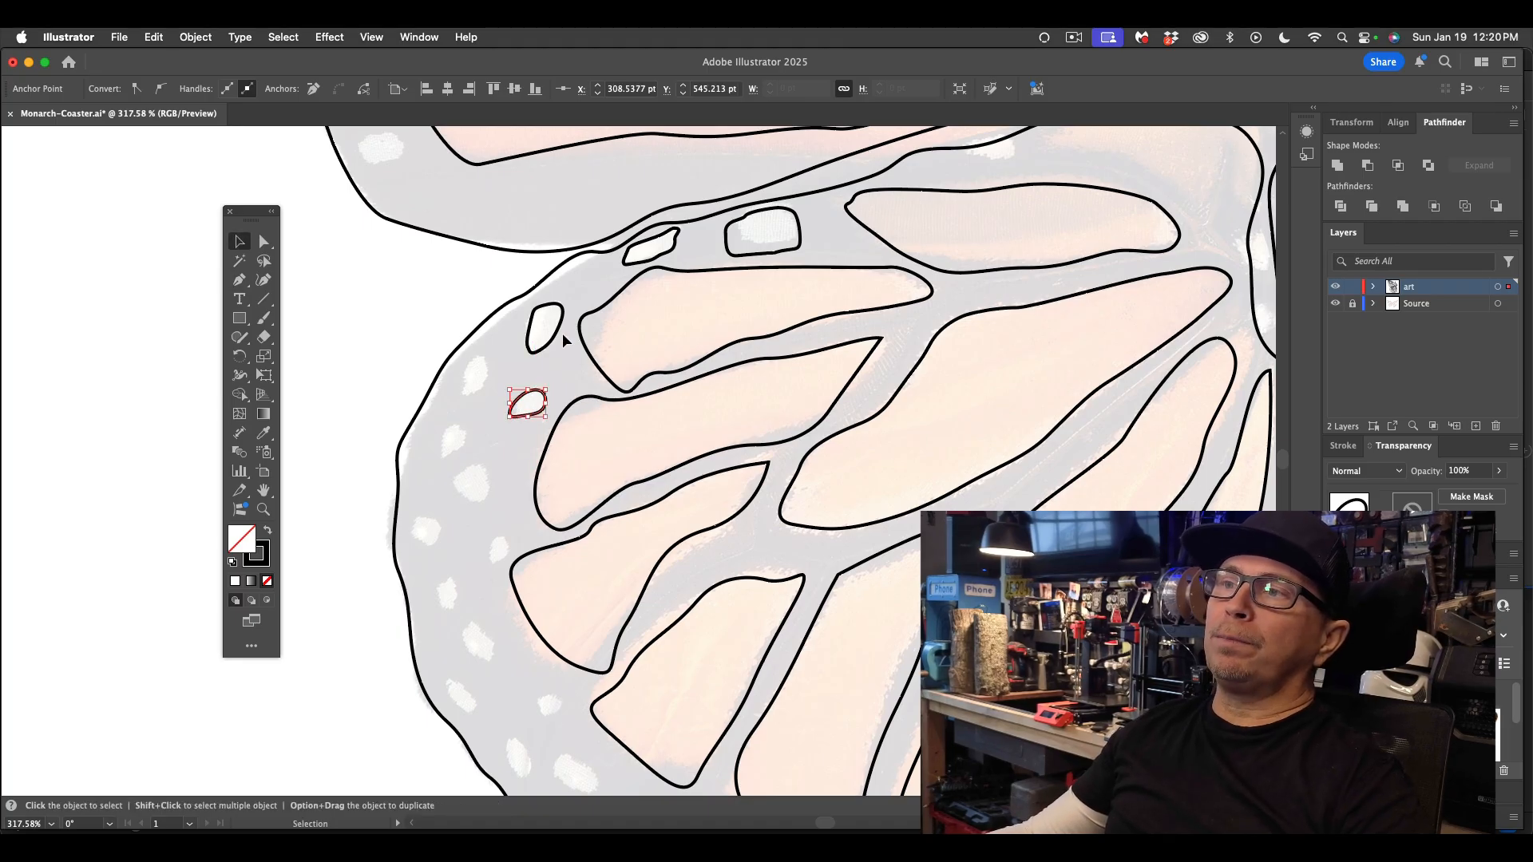
{"action": "left_click_drag", "start_coordinate": [554, 336], "coordinate": [449, 498], "text": "alt"}
{"action": "left_click", "coordinate": [380, 406]}
{"action": "left_click", "coordinate": [482, 532]}
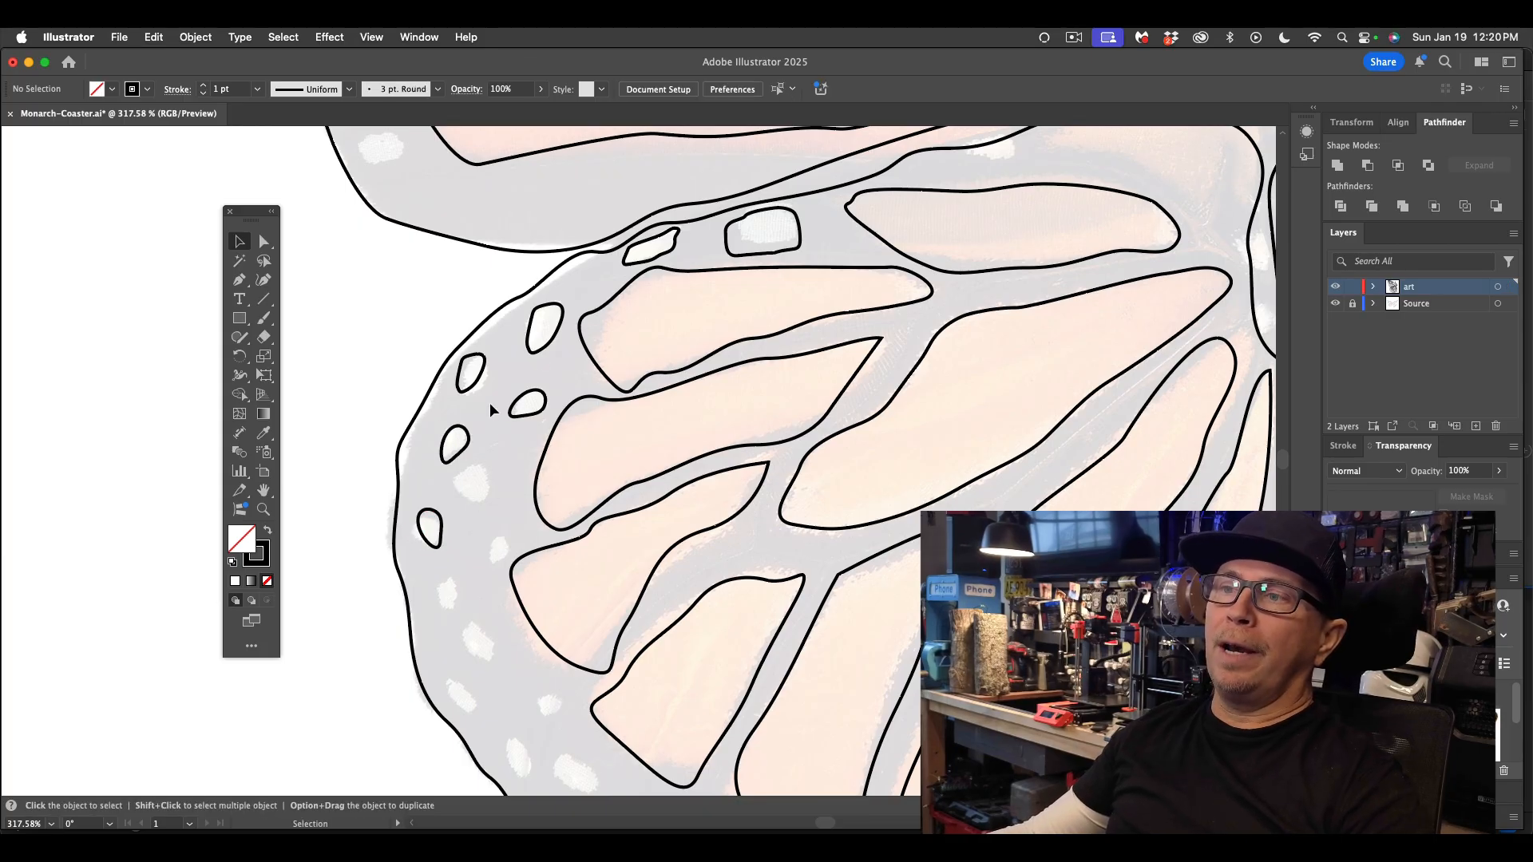
- Duplicate traced spots onto the next inner white marking and the next marking down the hindwing's edge
{"action": "left_click_drag", "start_coordinate": [563, 330], "coordinate": [575, 413], "text": "alt"}
{"action": "scroll", "coordinate": [496, 423], "scroll_direction": "down", "scroll_amount": 2}
{"action": "key", "text": "super+z"}
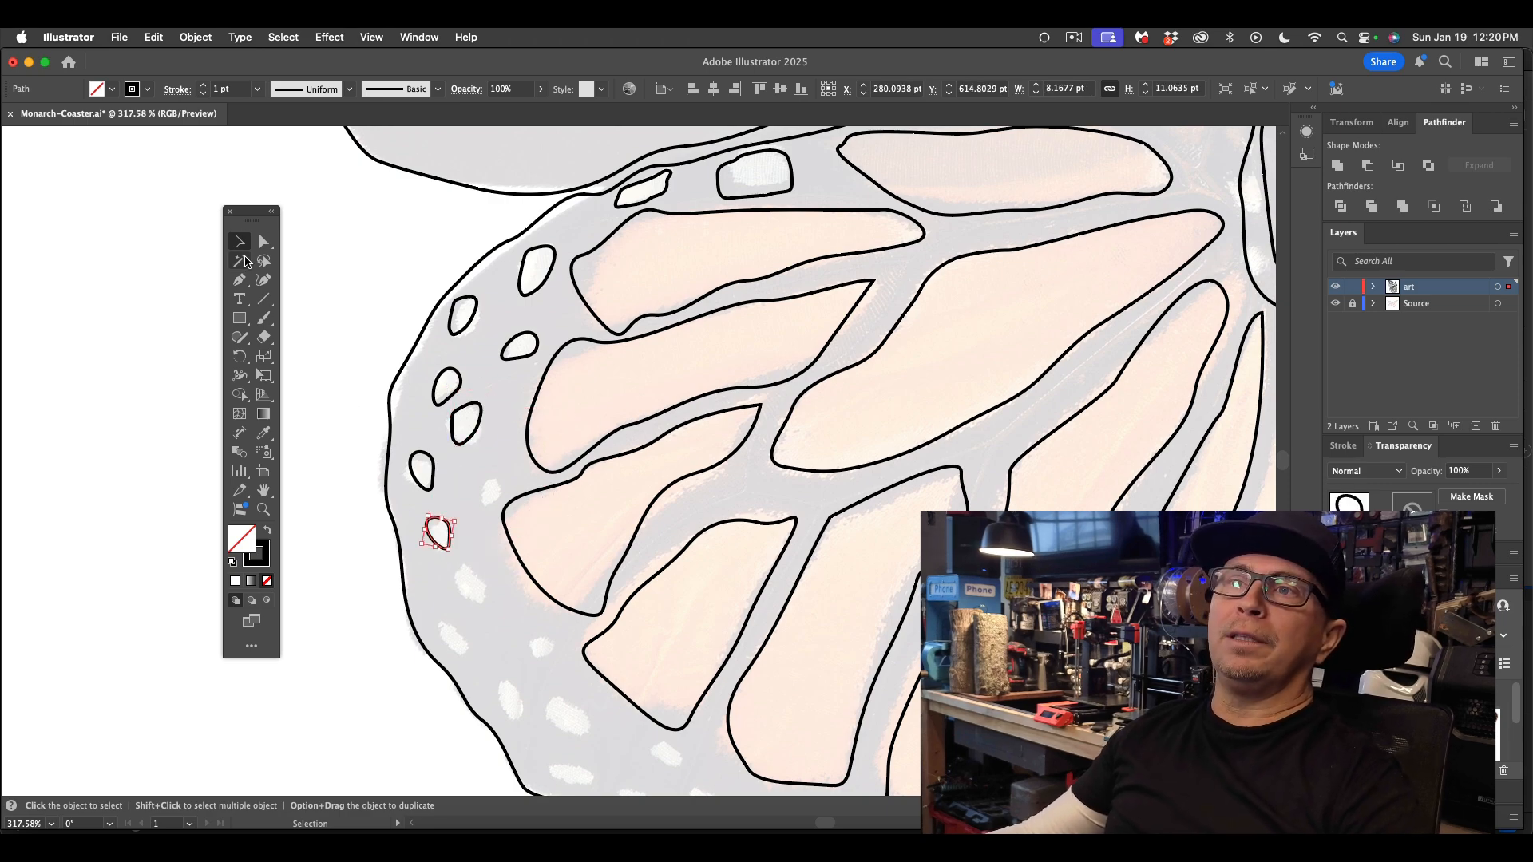
- Trace the small white spot beside the tip of the hindwing's third margin cell with the Pen tool
{"action": "left_click", "coordinate": [239, 280]}
{"action": "left_click_drag", "start_coordinate": [492, 501], "coordinate": [499, 487]}
{"action": "left_click", "coordinate": [484, 485]}
{"action": "left_click", "coordinate": [488, 506]}
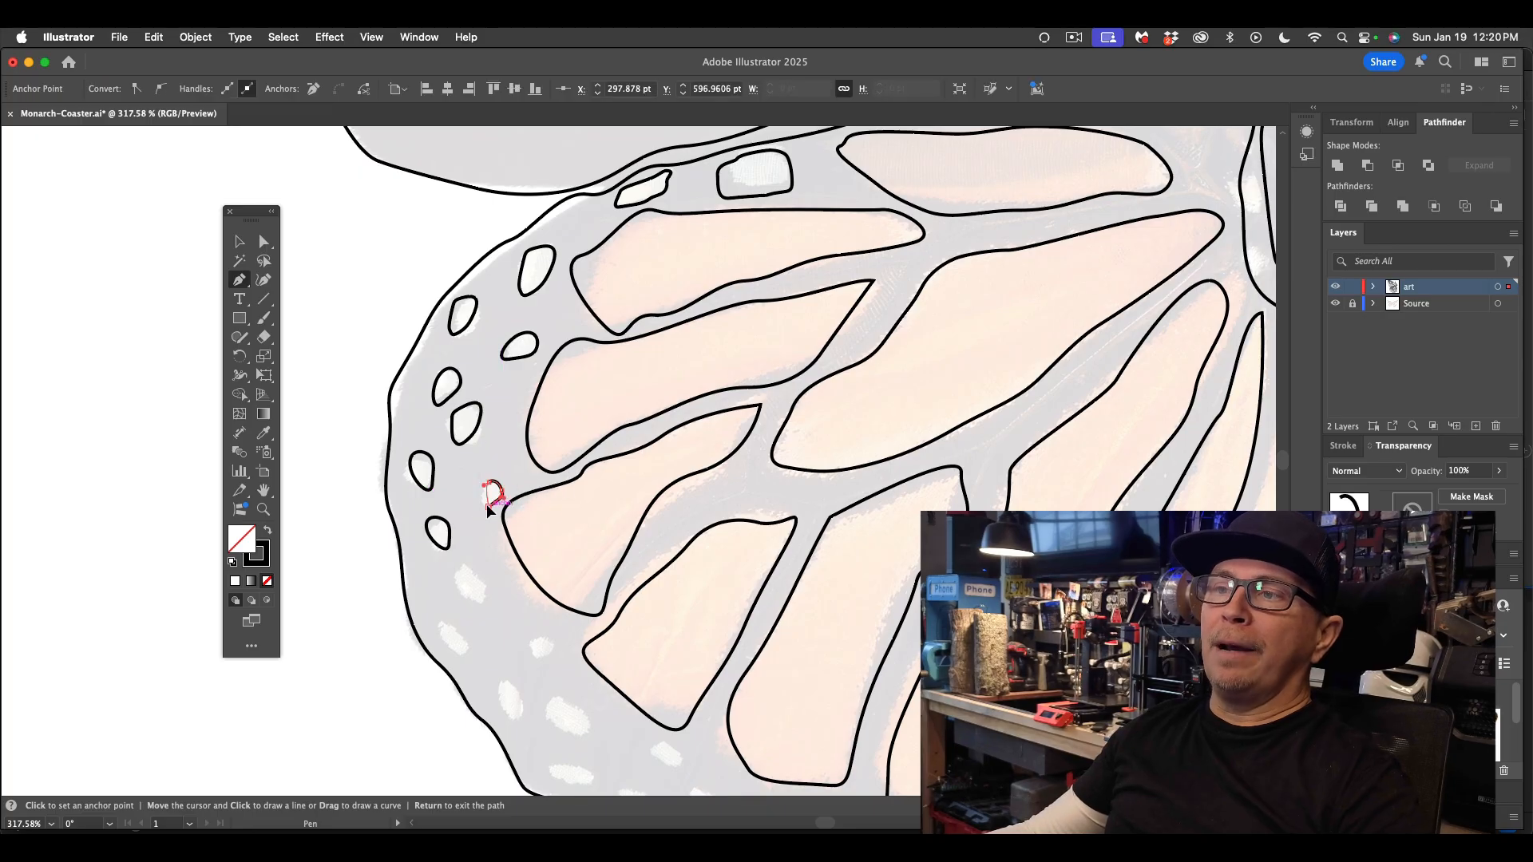
{"action": "scroll", "coordinate": [479, 527], "scroll_direction": "down", "scroll_amount": 3}
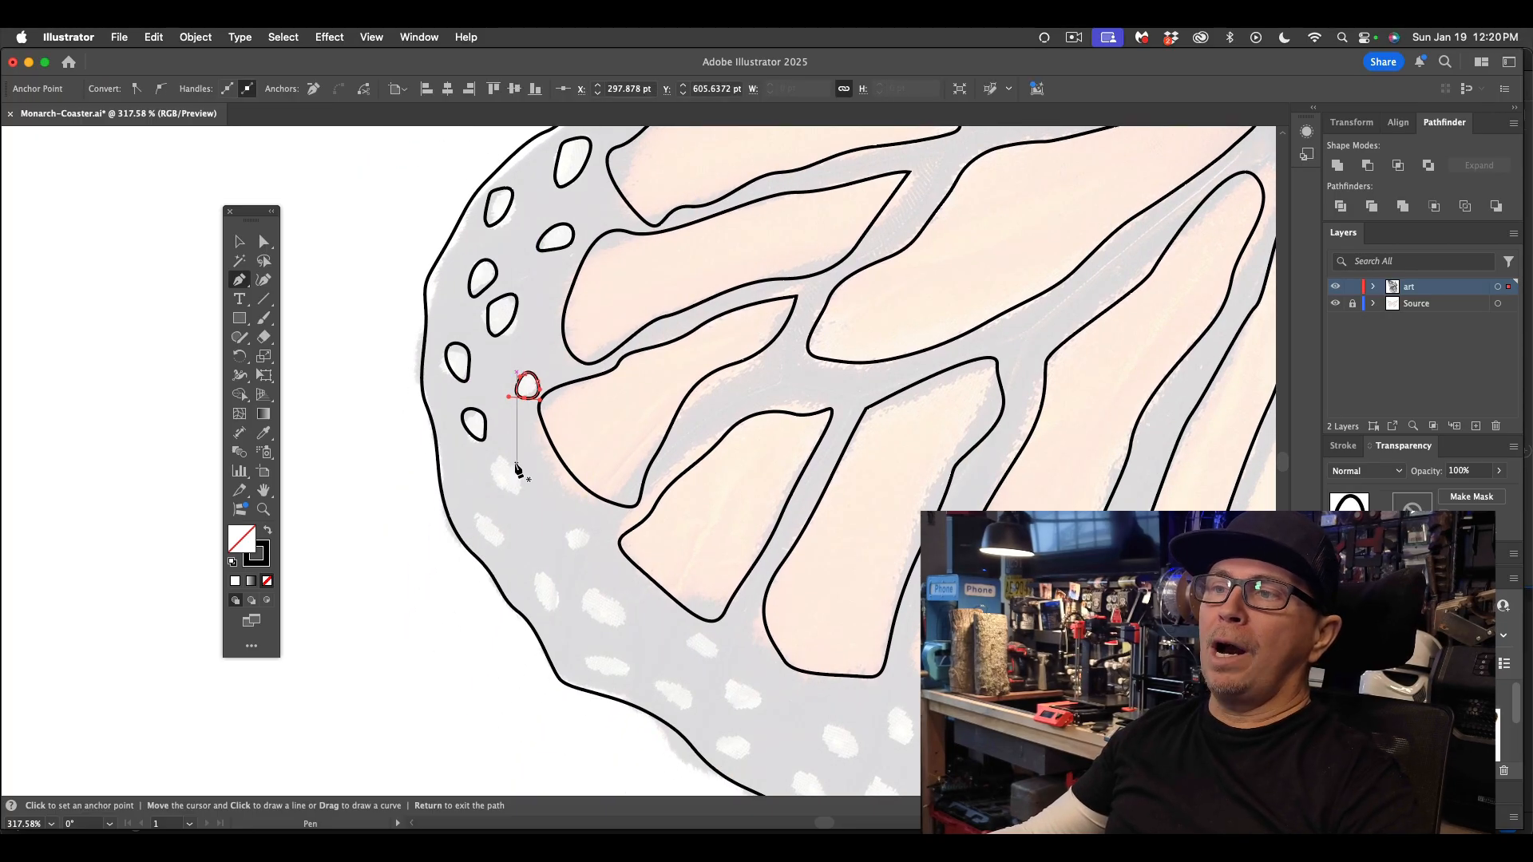
- Trace the next oval white spot down the hindwing's margin and save the document
{"action": "mouse_move", "coordinate": [509, 462]}
{"action": "left_mouse_down"}
{"action": "mouse_move", "coordinate": [523, 487]}
{"action": "mouse_move", "coordinate": [513, 500]}
{"action": "mouse_move", "coordinate": [494, 479]}
{"action": "mouse_move", "coordinate": [507, 465]}
{"action": "left_mouse_up"}
{"action": "key", "text": "super+z"}
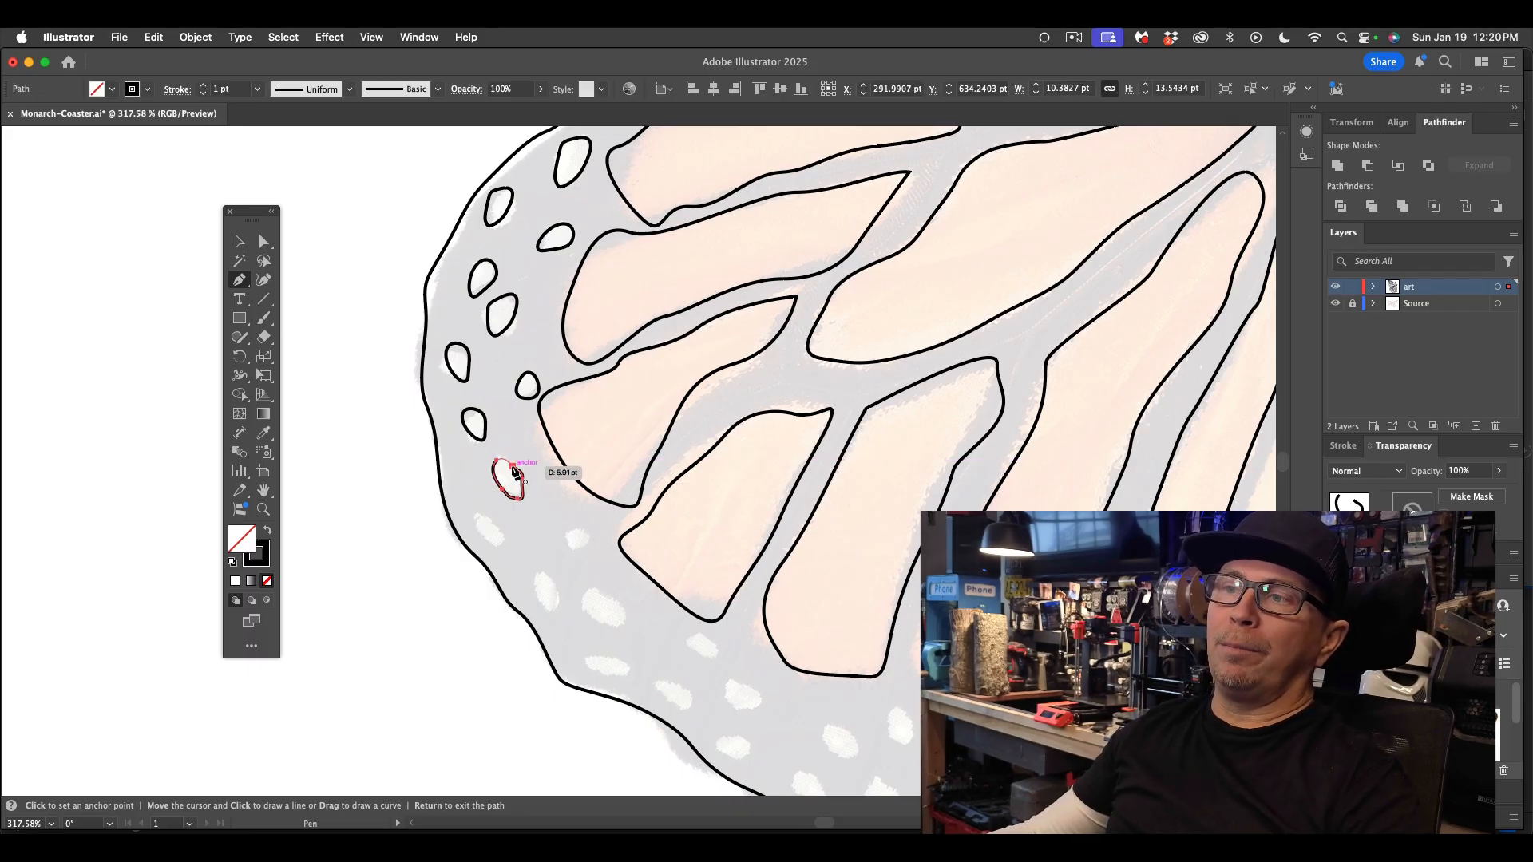
{"action": "left_click", "coordinate": [524, 479]}
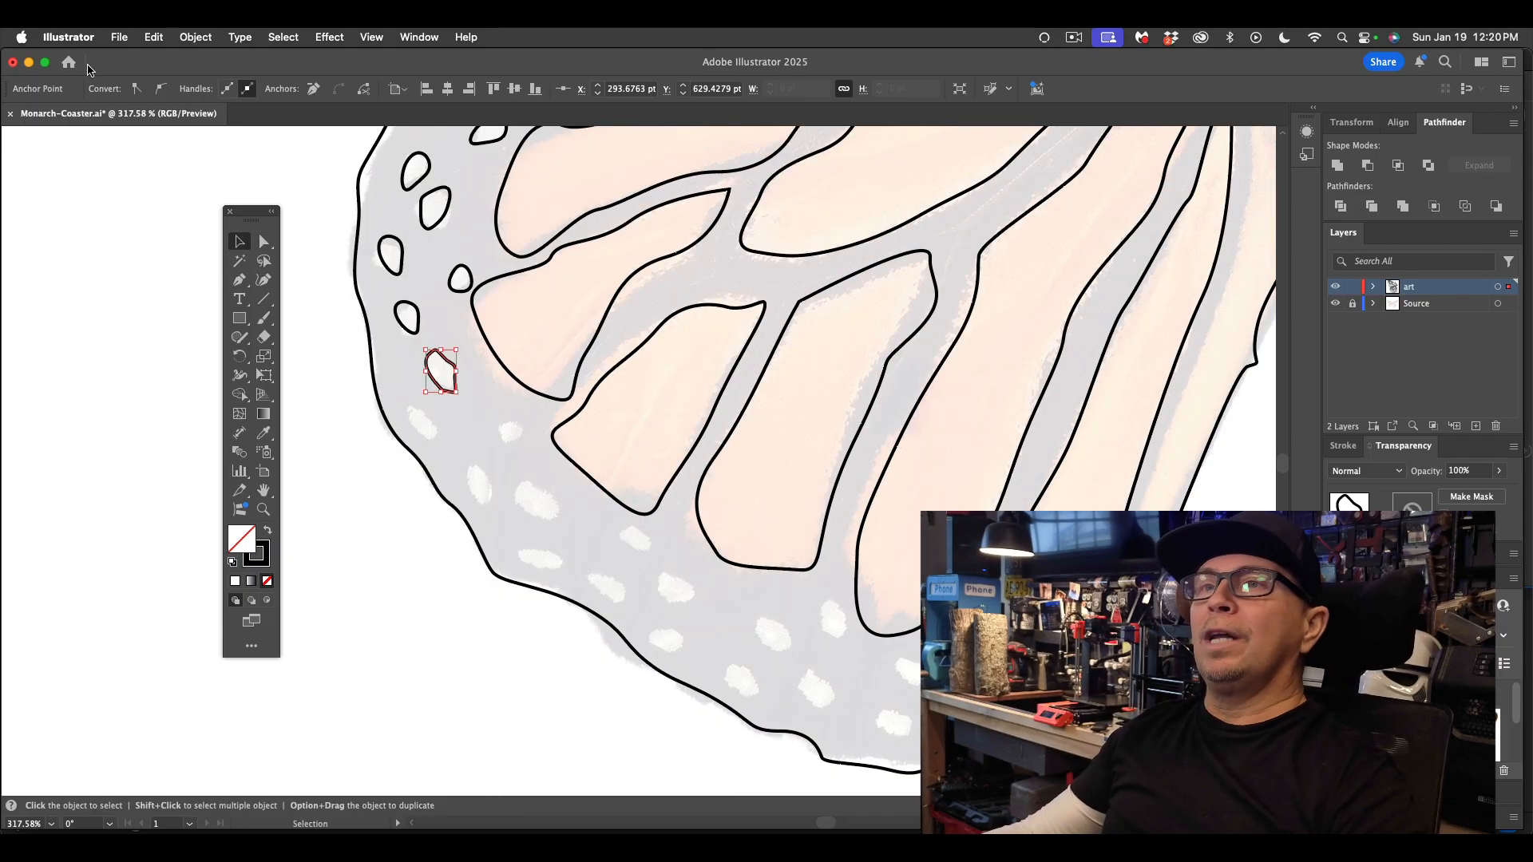
{"action": "left_click", "coordinate": [308, 247]}
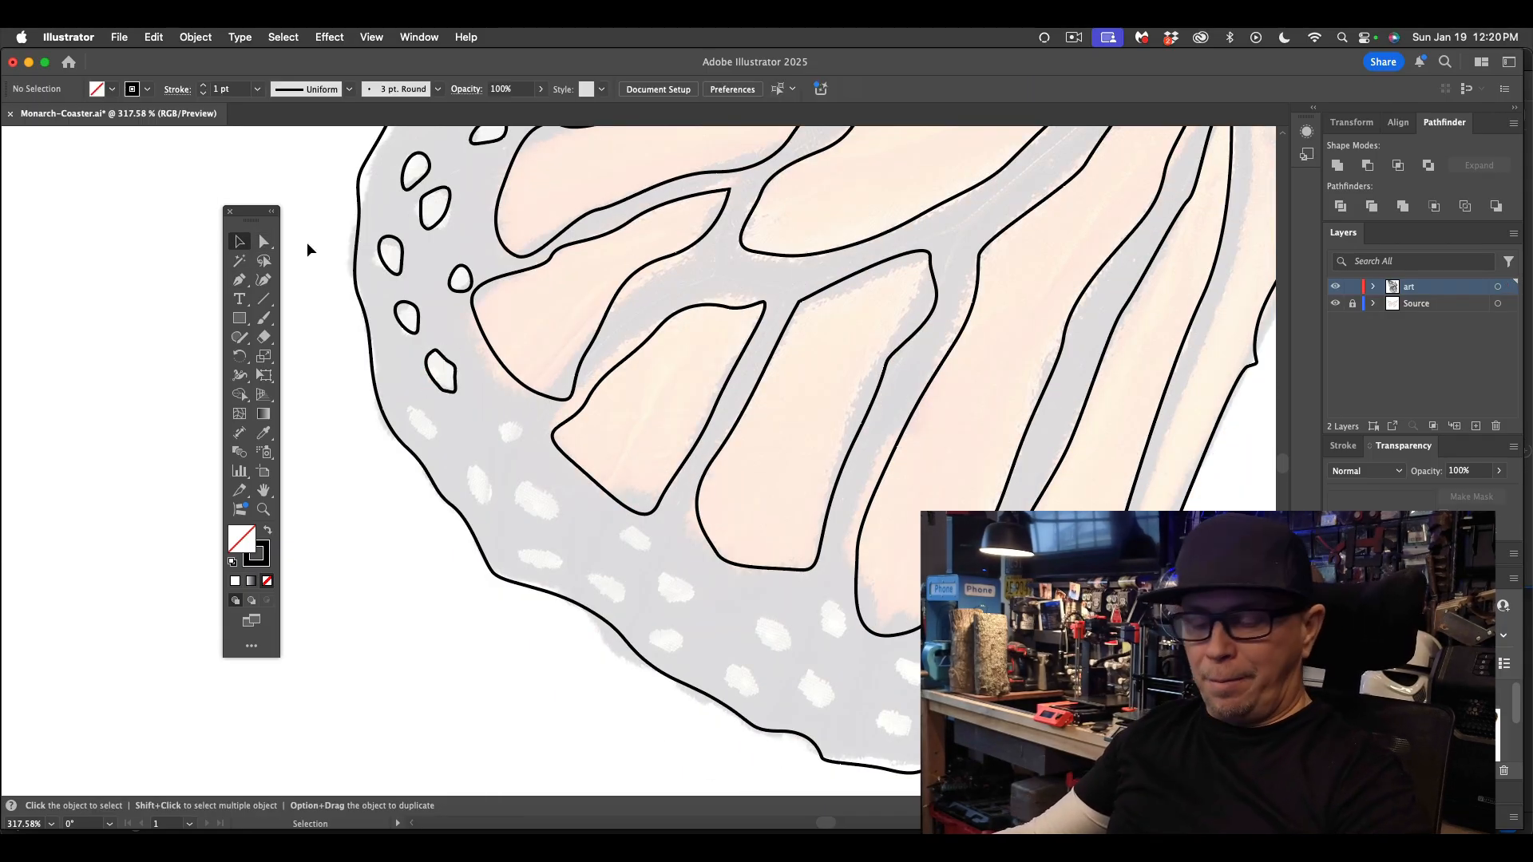
{"action": "key", "text": "super+s"}
- Duplicate a traced oval spot onto an untraced white marking near the hindwing's lower outer edge
{"action": "scroll", "coordinate": [683, 519], "scroll_direction": "left", "scroll_amount": 1}
{"action": "scroll", "coordinate": [684, 519], "scroll_direction": "right", "scroll_amount": 3}
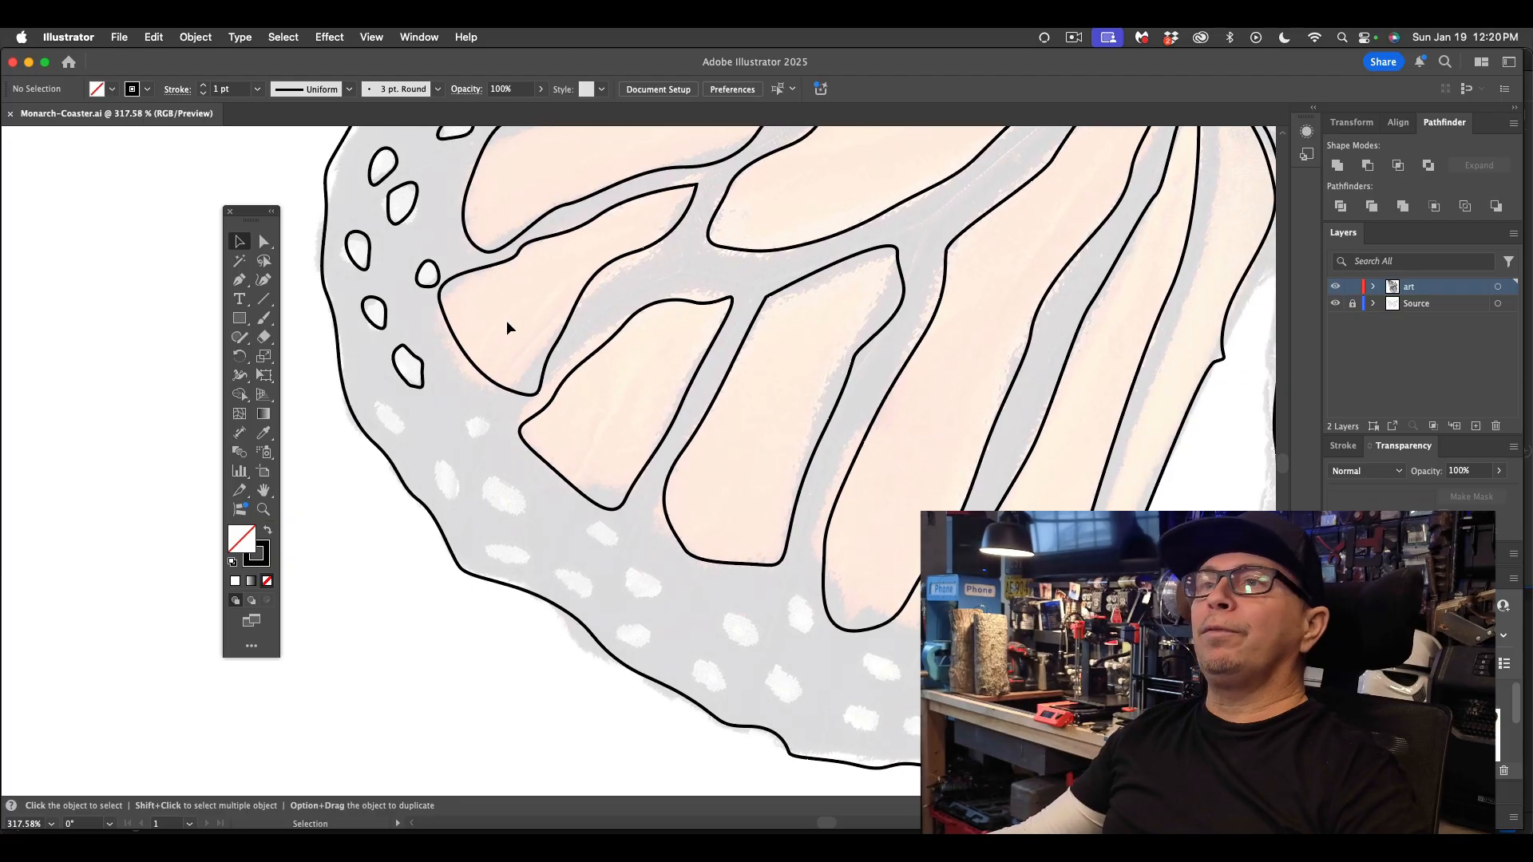
{"action": "left_click_drag", "start_coordinate": [370, 254], "coordinate": [458, 482]}
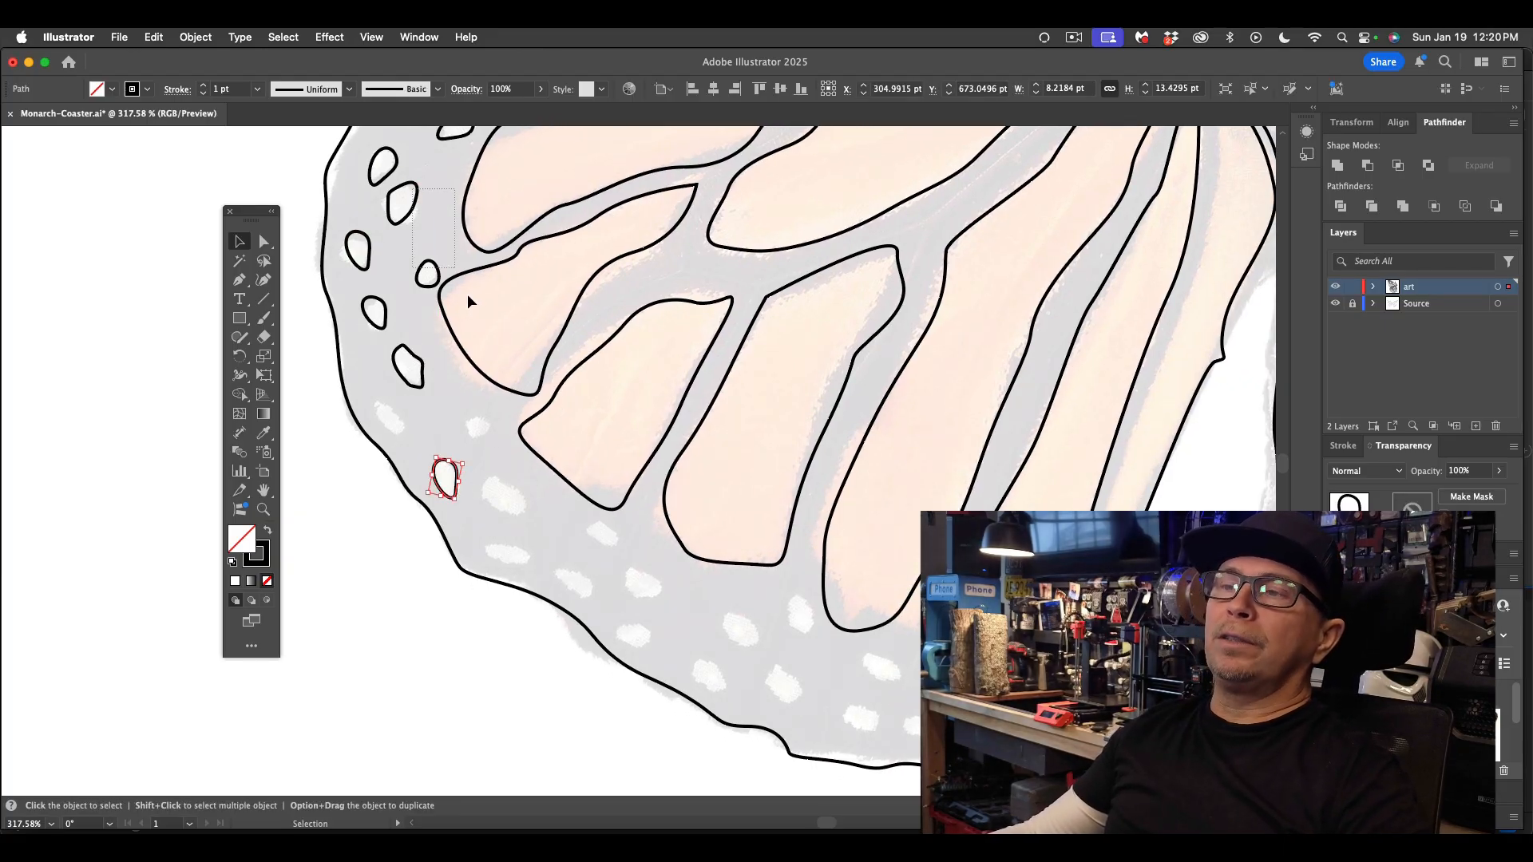
- Duplicate traced spots onto three untraced white markings in the hindwing's lower outer margin, resizing and rotating the copies to fit
{"action": "left_click", "coordinate": [424, 196]}
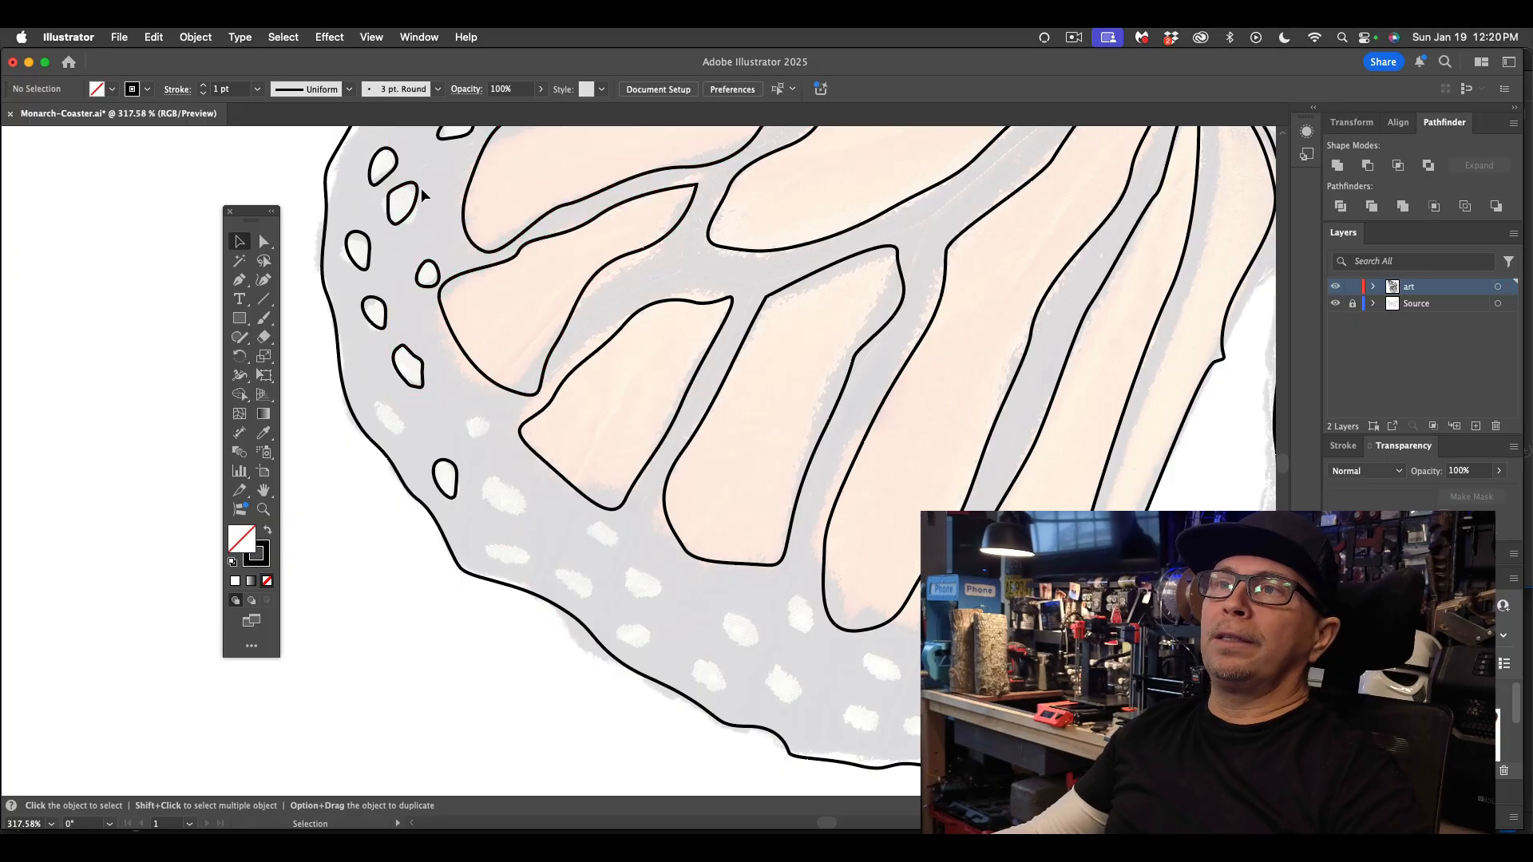
{"action": "left_click_drag", "start_coordinate": [424, 195], "coordinate": [507, 569]}
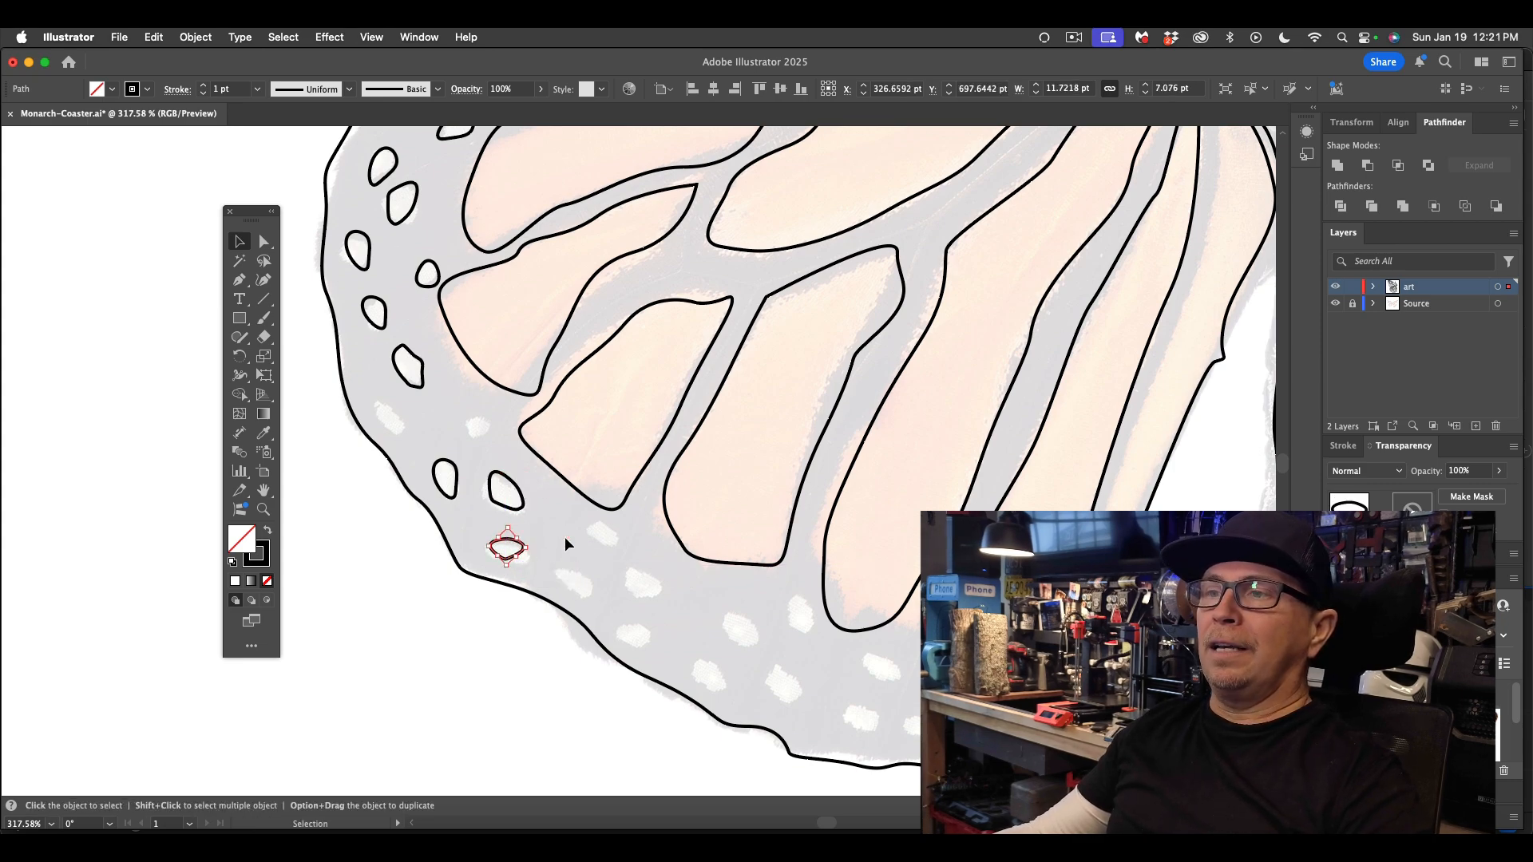
{"action": "left_click", "coordinate": [409, 299]}
{"action": "left_click_drag", "start_coordinate": [428, 294], "coordinate": [508, 411]}
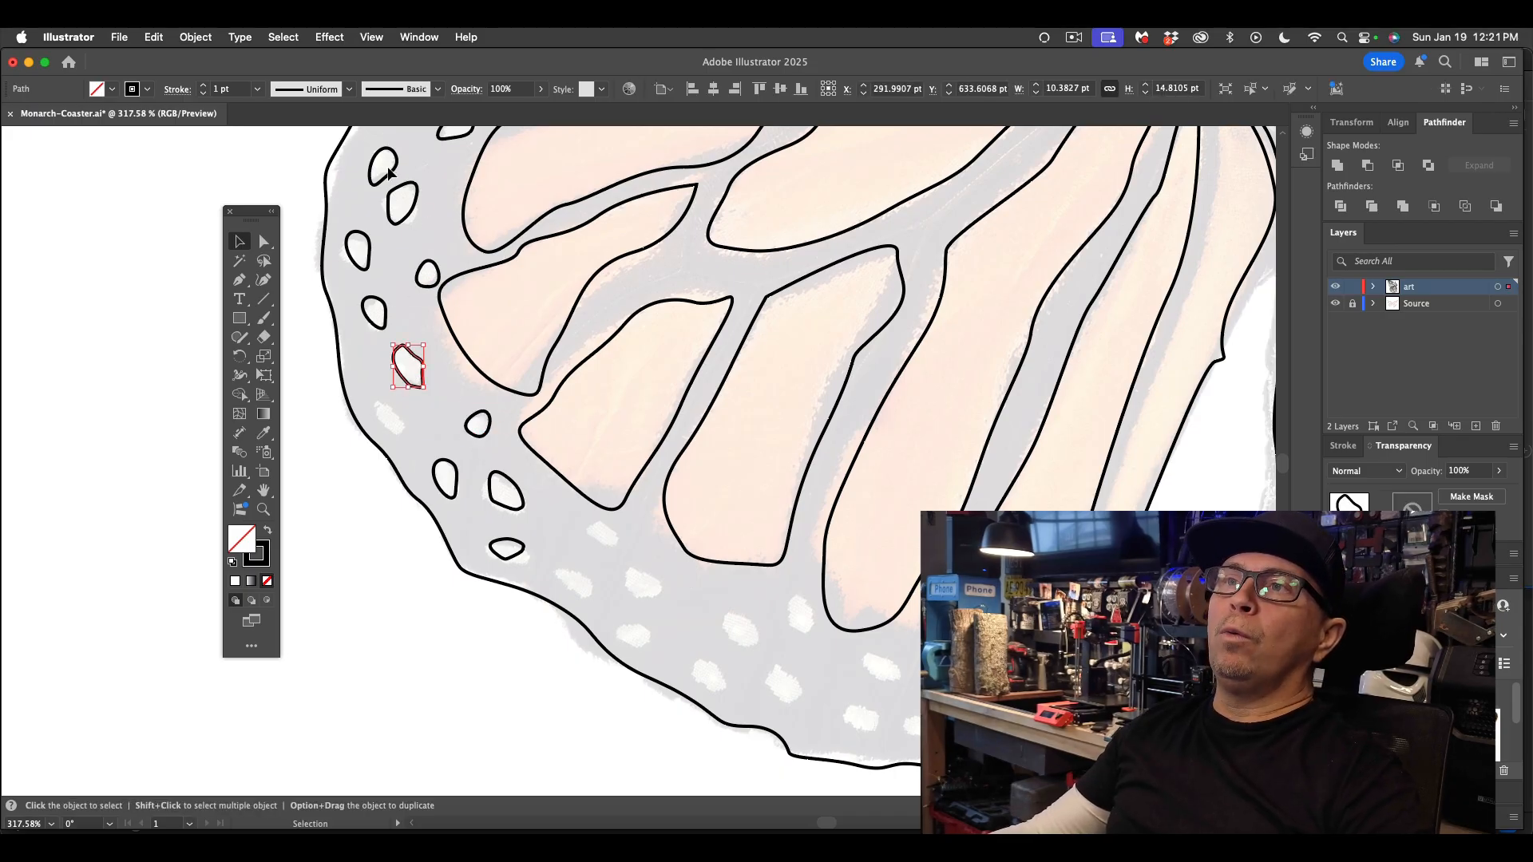
- Duplicate traced spots onto the remaining outer-edge marking and the small inner marking just below the hindwing's fourth margin cell
{"action": "left_click_drag", "start_coordinate": [388, 171], "coordinate": [407, 416]}
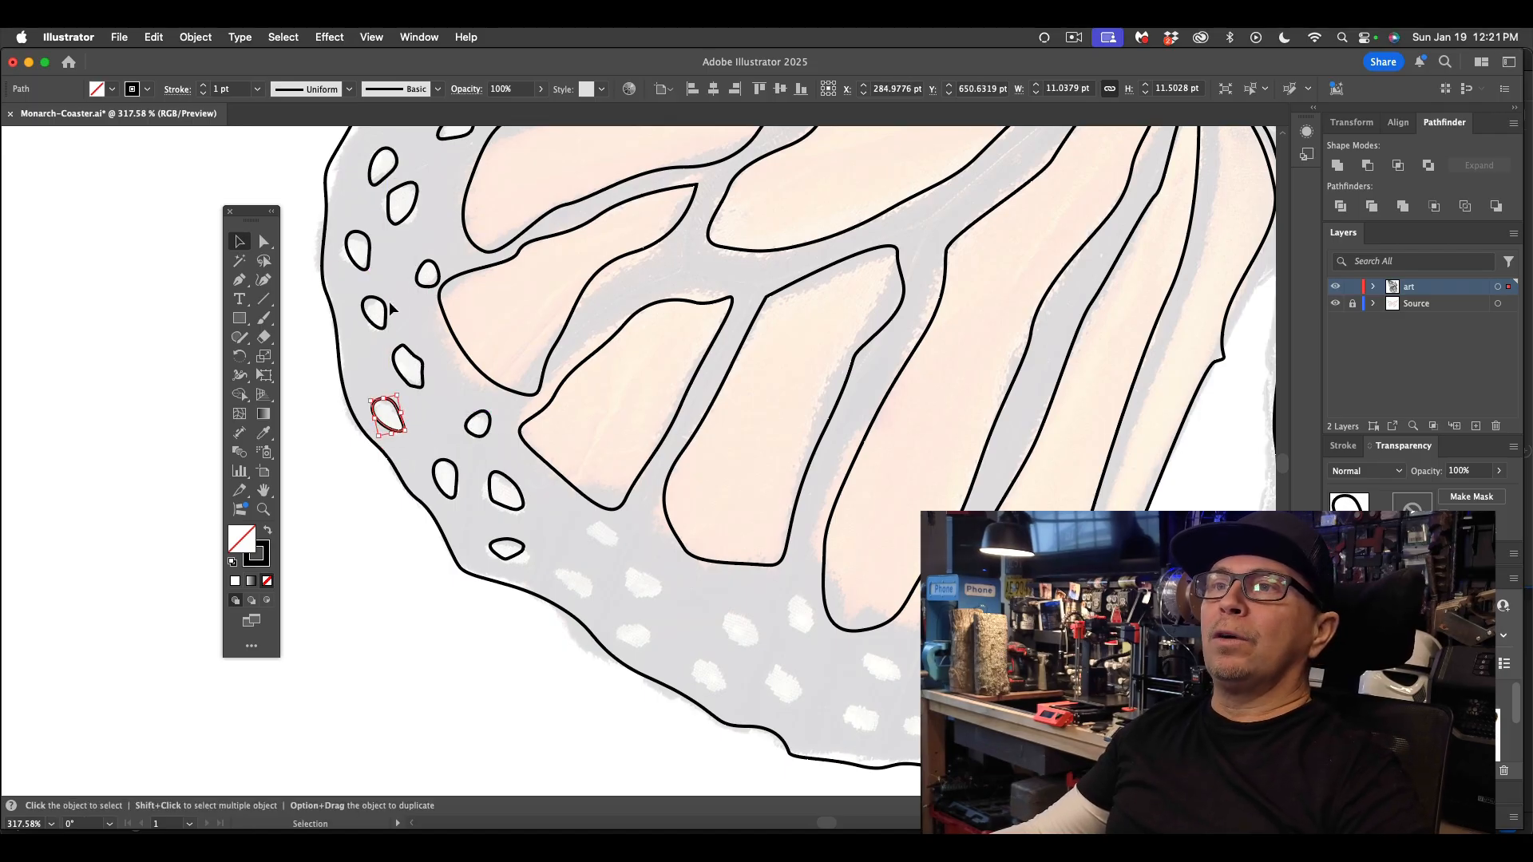
{"action": "left_click_drag", "start_coordinate": [384, 315], "coordinate": [613, 543]}
{"action": "left_click", "coordinate": [622, 567]}
{"action": "left_click", "coordinate": [610, 551]}
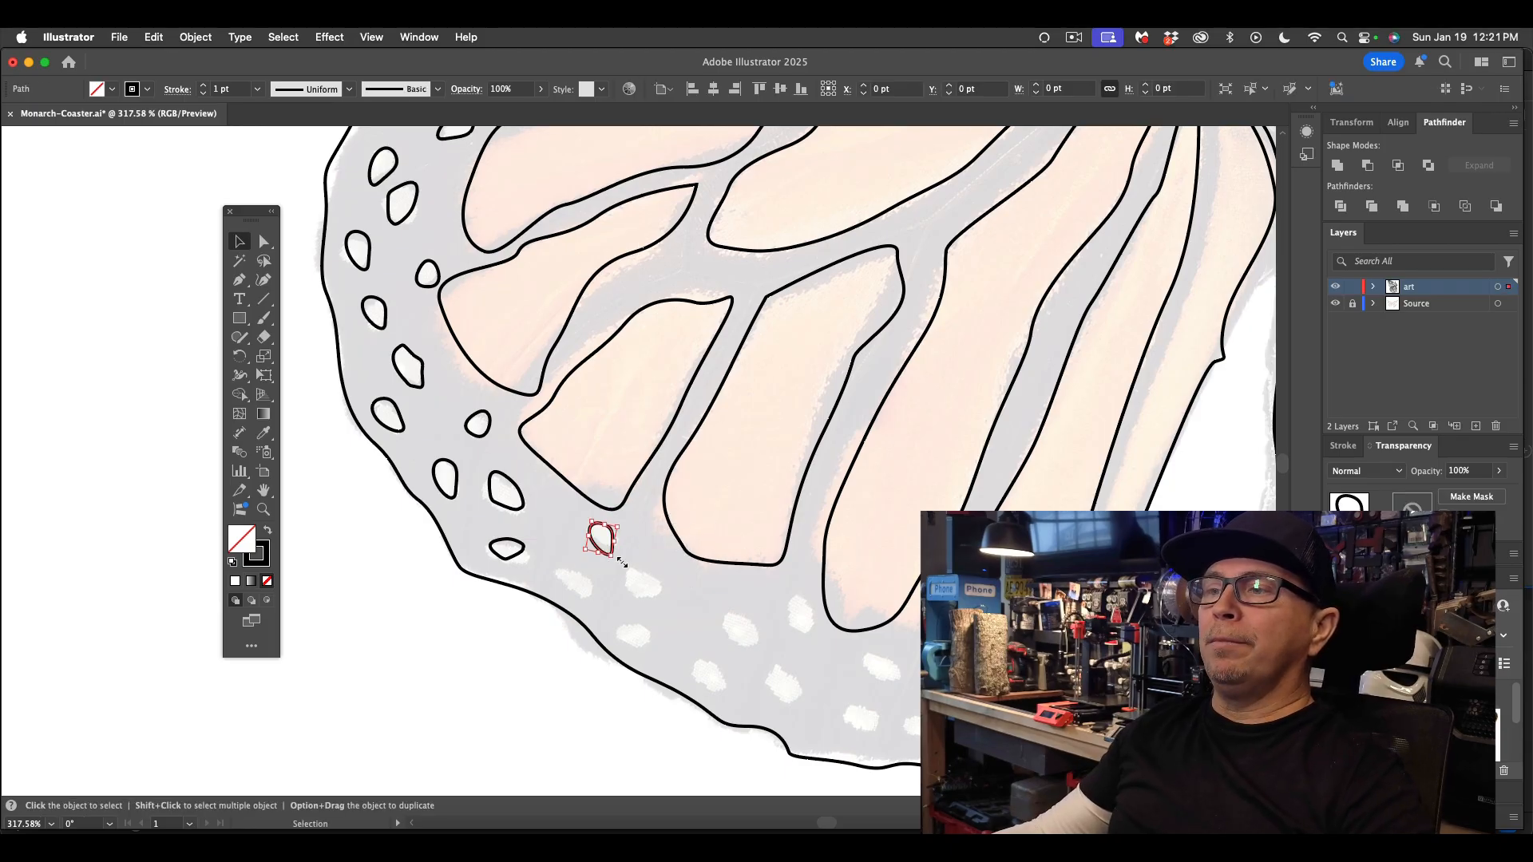
{"action": "left_click", "coordinate": [615, 557]}
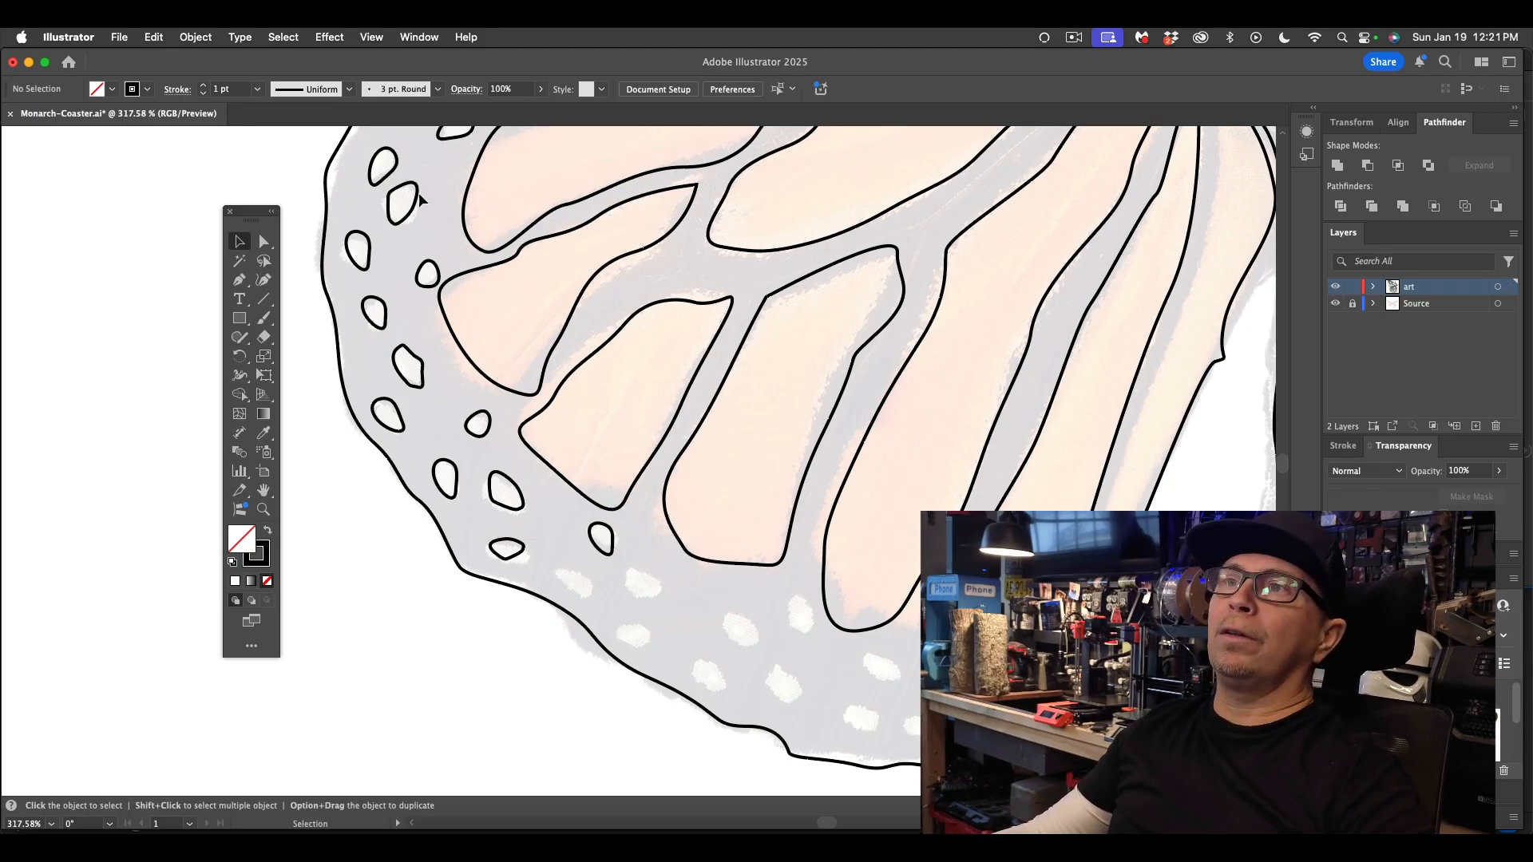
- Duplicate traced spots onto the next three white markings along the hindwing's lower margin, rotating and shifting them into place
{"action": "left_click_drag", "start_coordinate": [400, 161], "coordinate": [526, 551]}
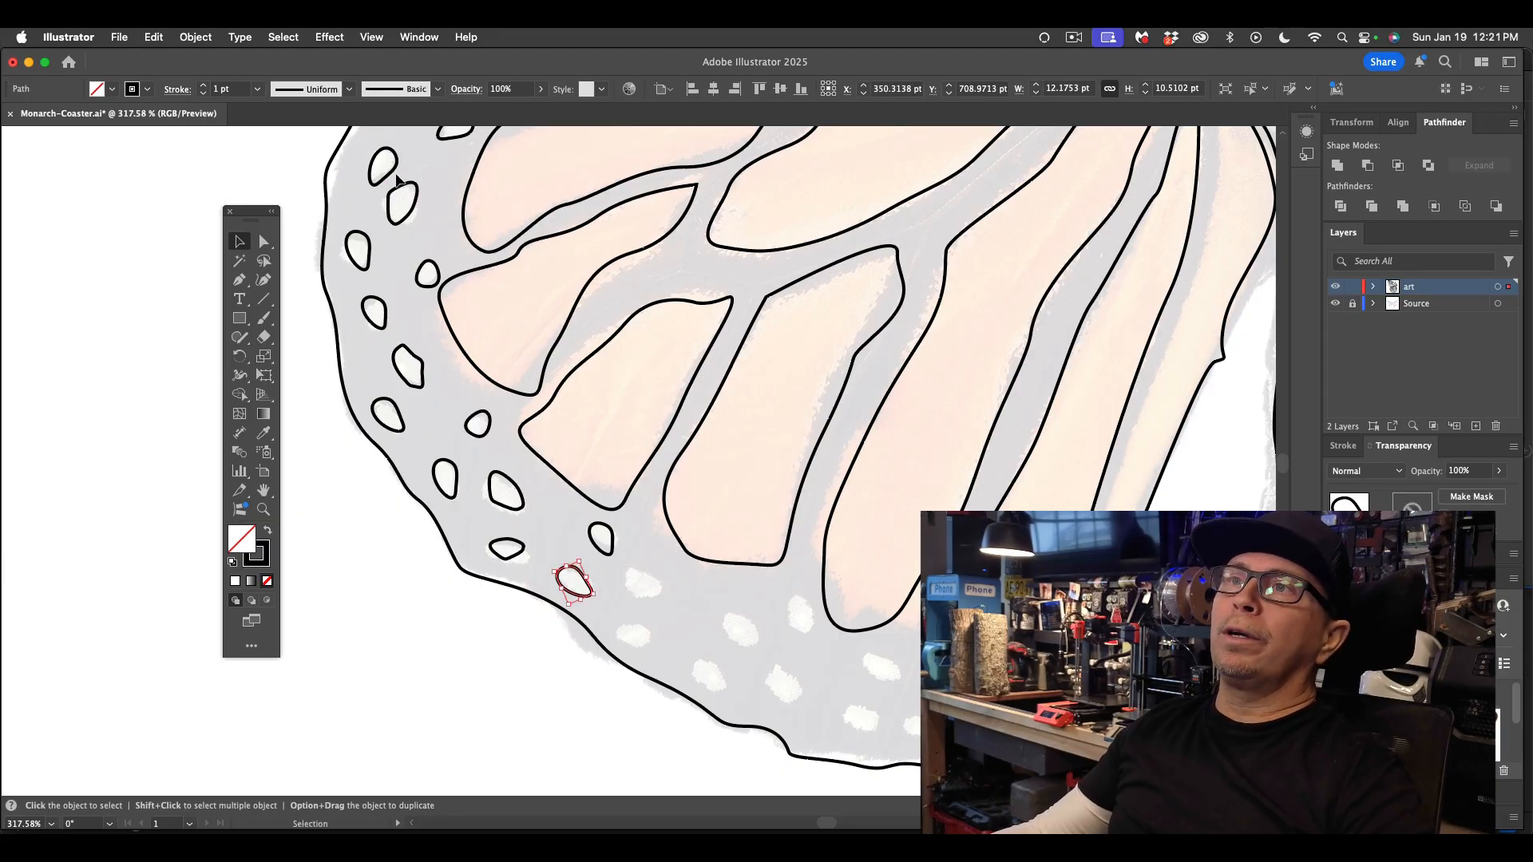
{"action": "left_click_drag", "start_coordinate": [395, 169], "coordinate": [648, 551]}
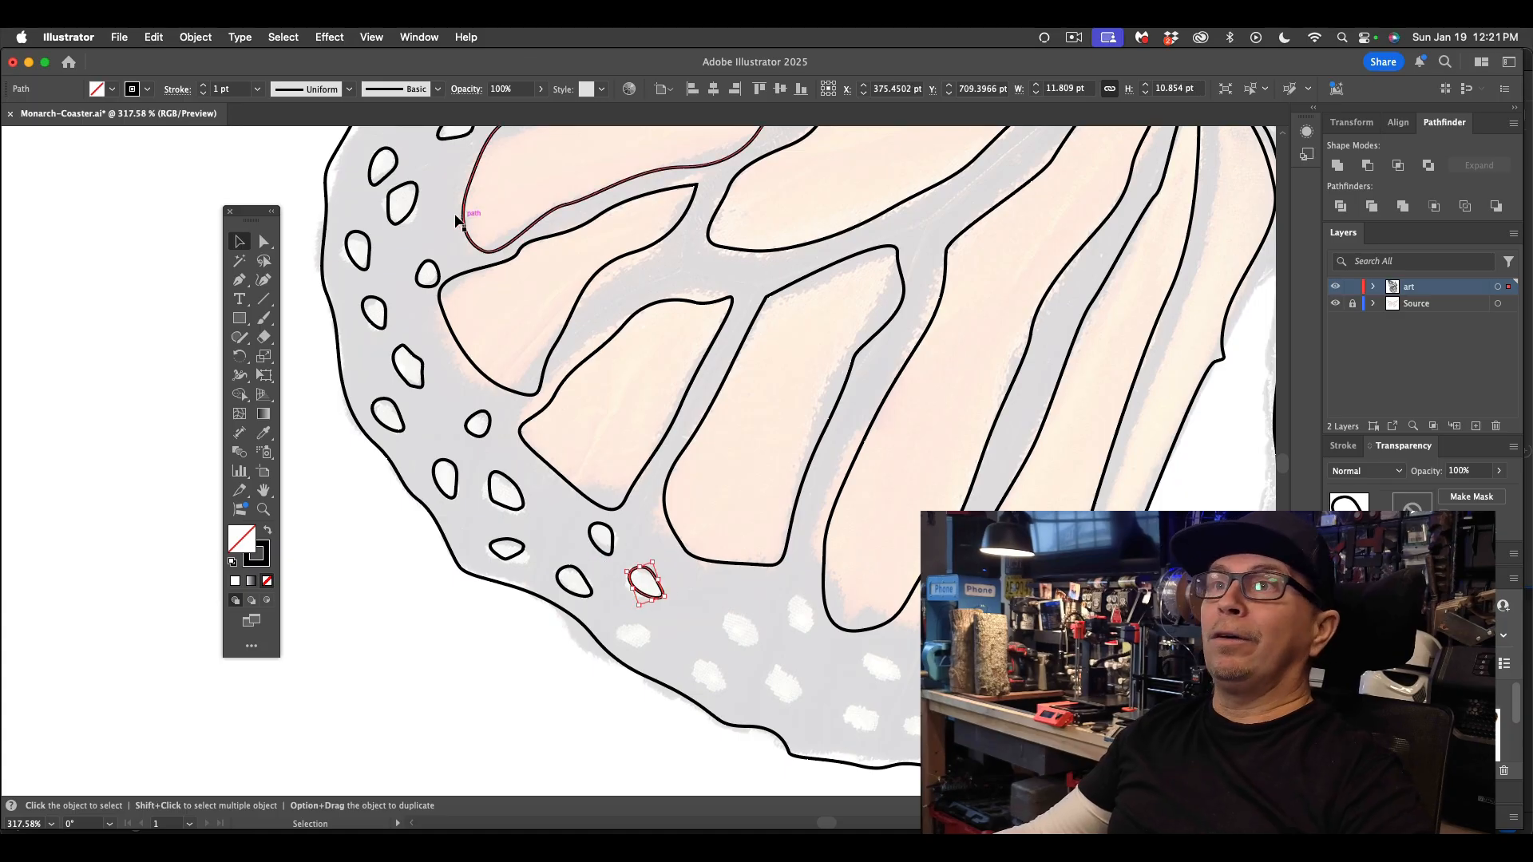
{"action": "left_click_drag", "start_coordinate": [399, 161], "coordinate": [600, 639]}
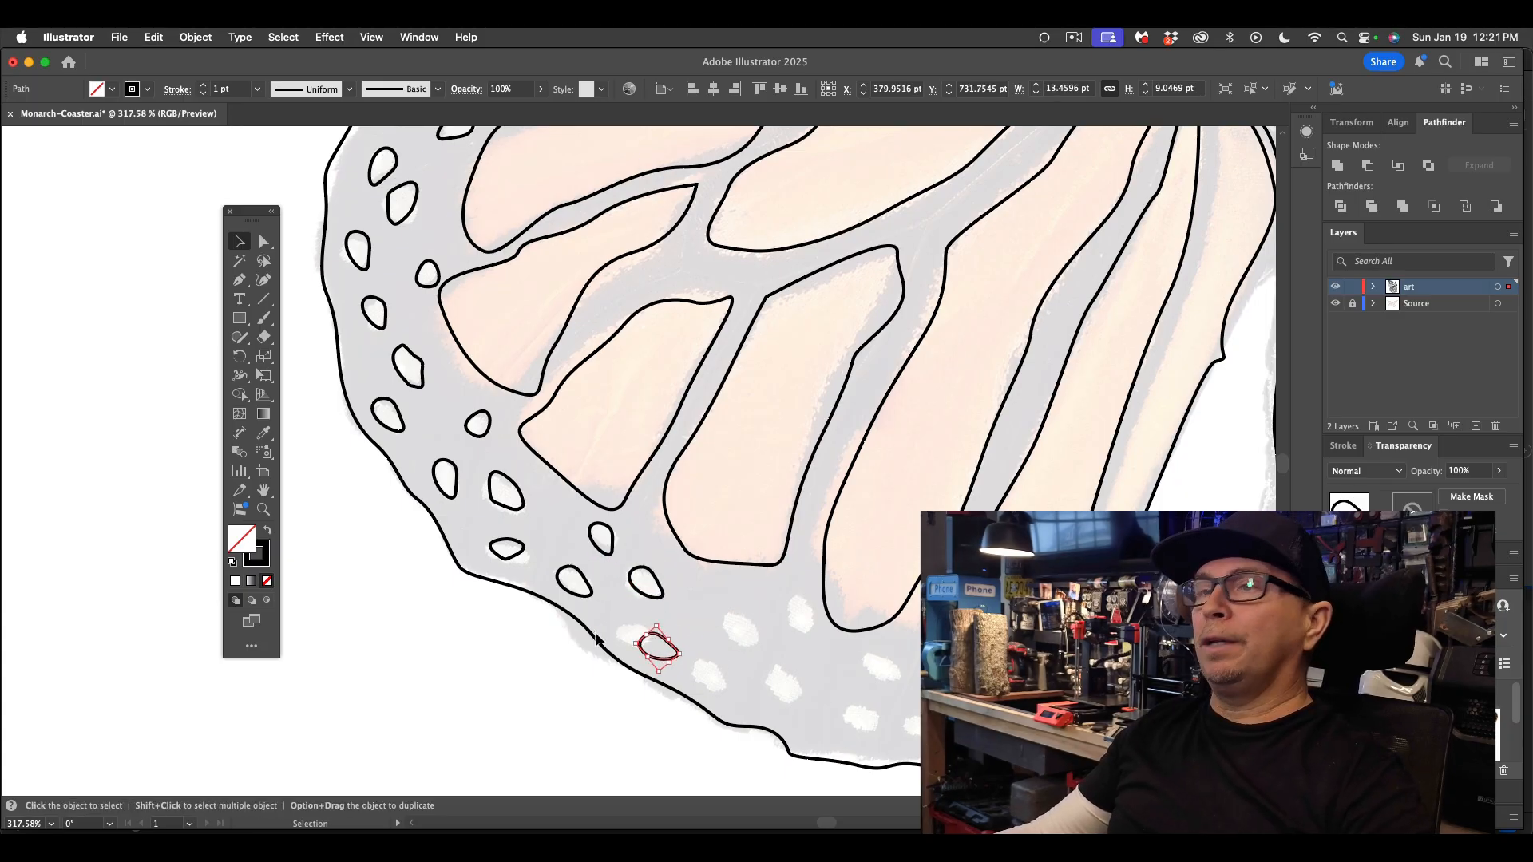
{"action": "scroll", "coordinate": [429, 208], "scroll_direction": "up", "scroll_amount": 1}
{"action": "scroll", "coordinate": [429, 207], "scroll_direction": "up", "scroll_amount": 1}
{"action": "left_click_drag", "start_coordinate": [682, 673], "coordinate": [656, 655]}
{"action": "scroll", "coordinate": [542, 318], "scroll_direction": "up", "scroll_amount": 2}
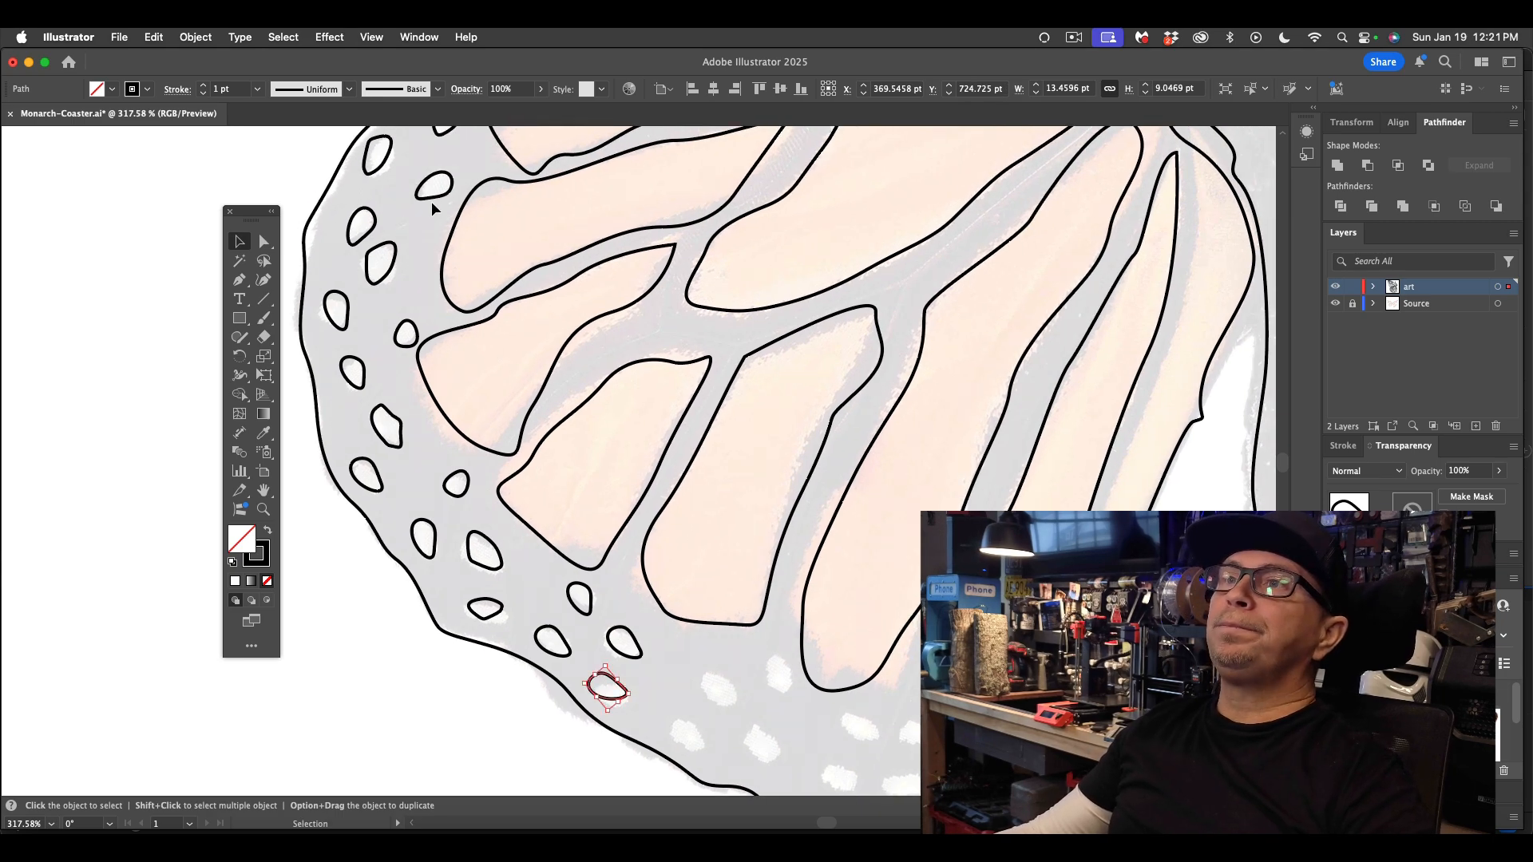
- Duplicate traced spots onto the four white markings below the hindwing's wide lower cell and rotate the copies to match
{"action": "left_click_drag", "start_coordinate": [374, 218], "coordinate": [737, 689]}
{"action": "left_click_drag", "start_coordinate": [391, 339], "coordinate": [773, 695]}
{"action": "left_click_drag", "start_coordinate": [352, 312], "coordinate": [677, 709]}
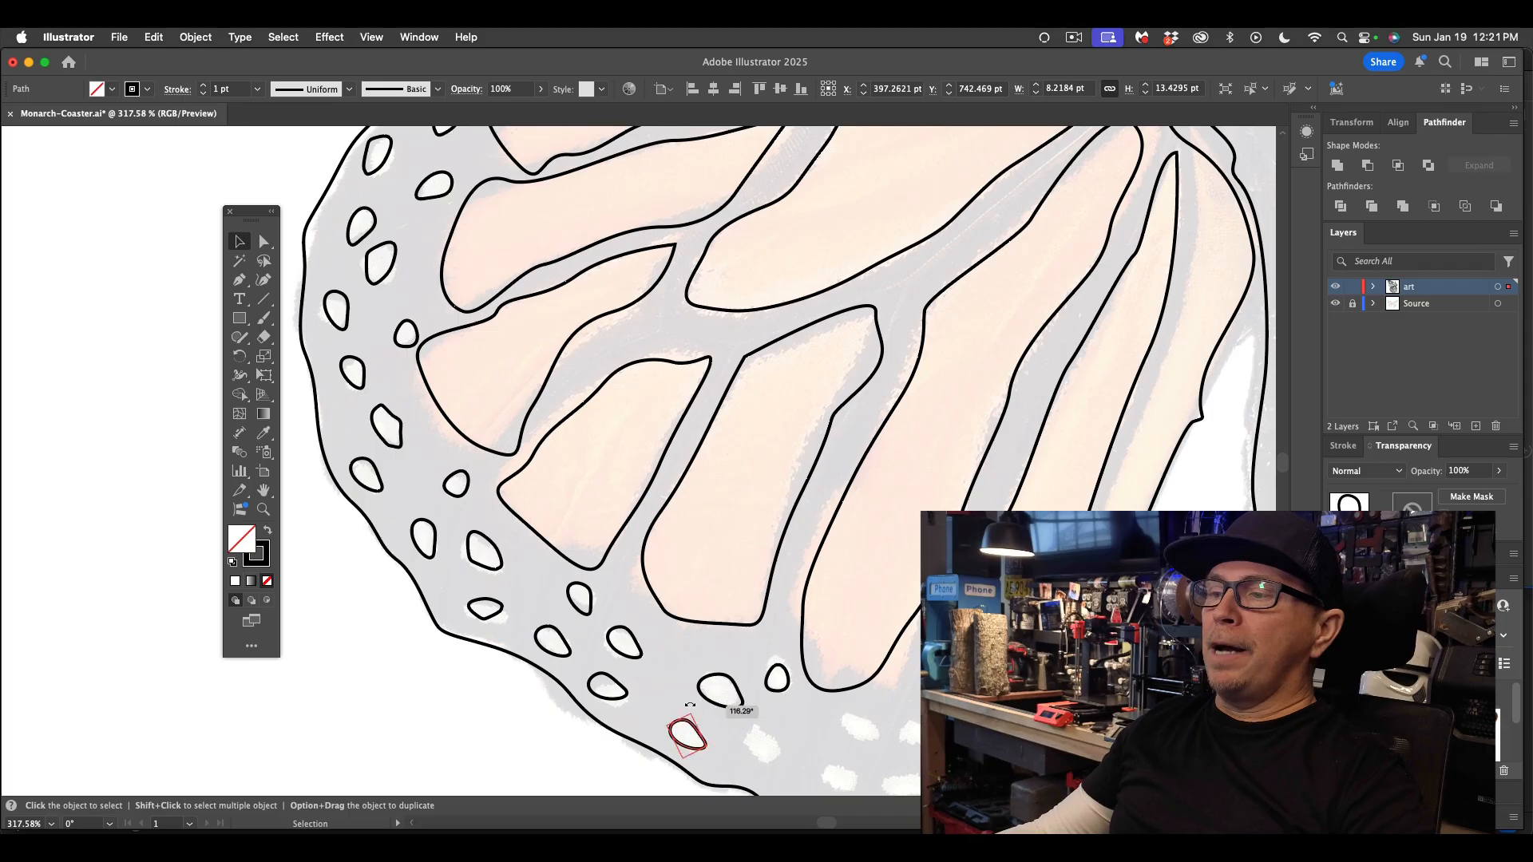
{"action": "left_click_drag", "start_coordinate": [345, 319], "coordinate": [768, 757], "text": "alt"}
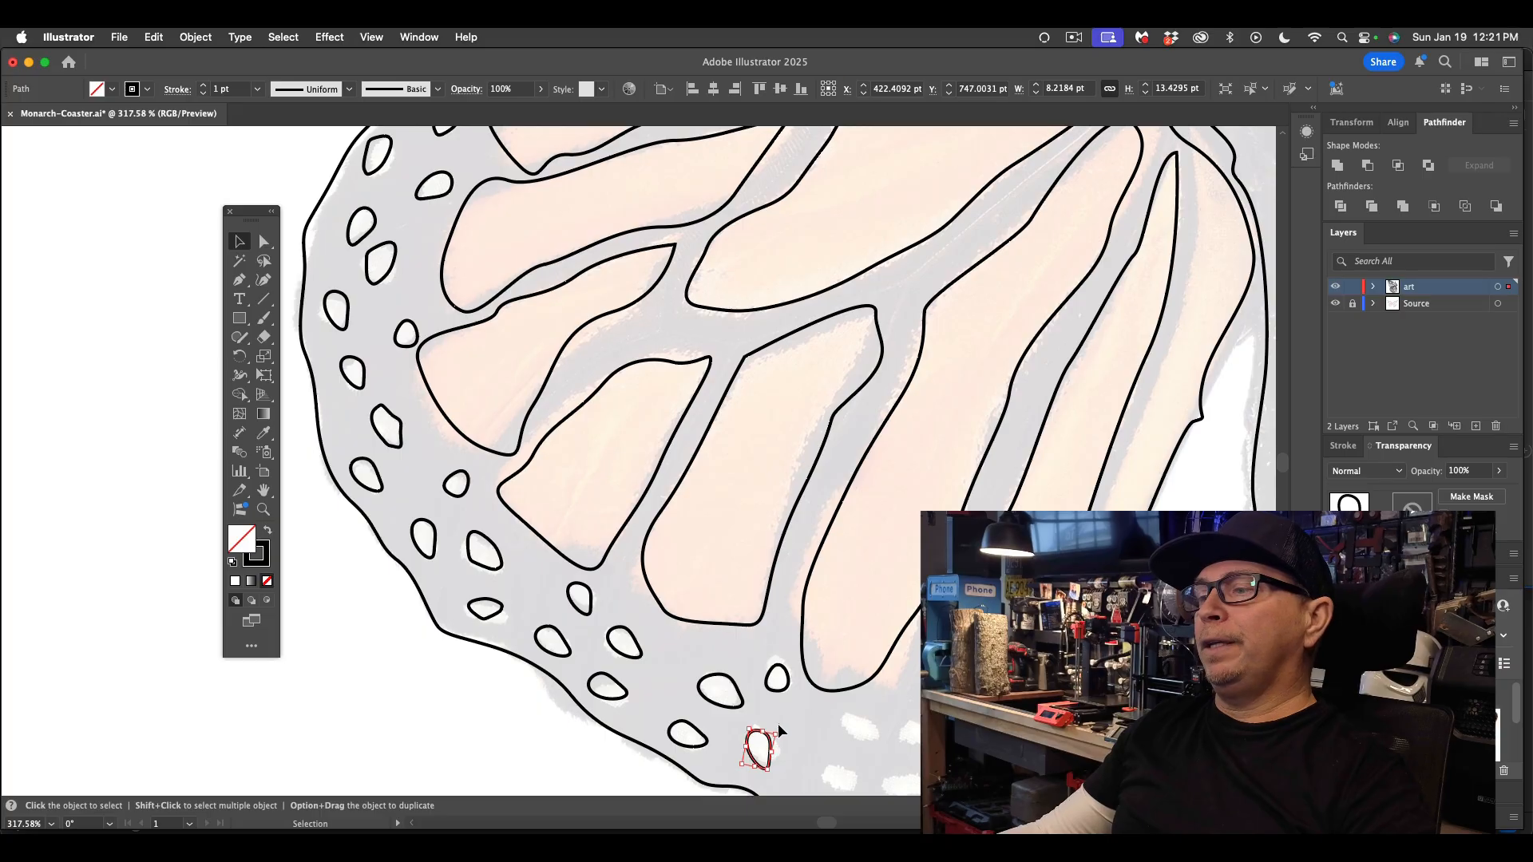
{"action": "left_click_drag", "start_coordinate": [779, 729], "coordinate": [823, 730]}
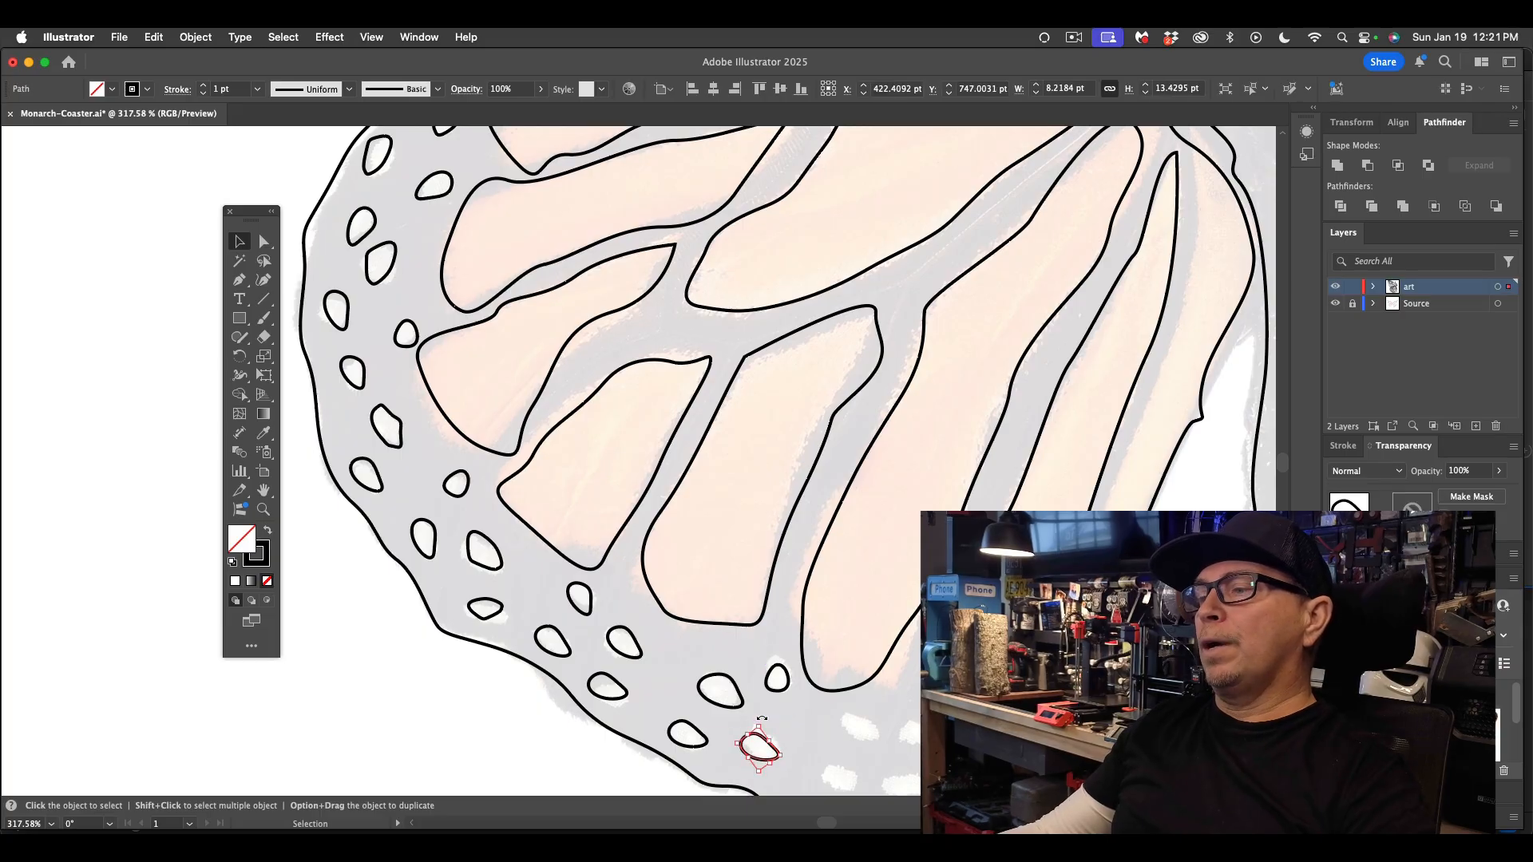
{"action": "left_click", "coordinate": [738, 651]}
- Duplicate a traced oval spot onto the next upper and lower white markings near the hindwing's bottom
{"action": "scroll", "coordinate": [653, 604], "scroll_direction": "down", "scroll_amount": 4}
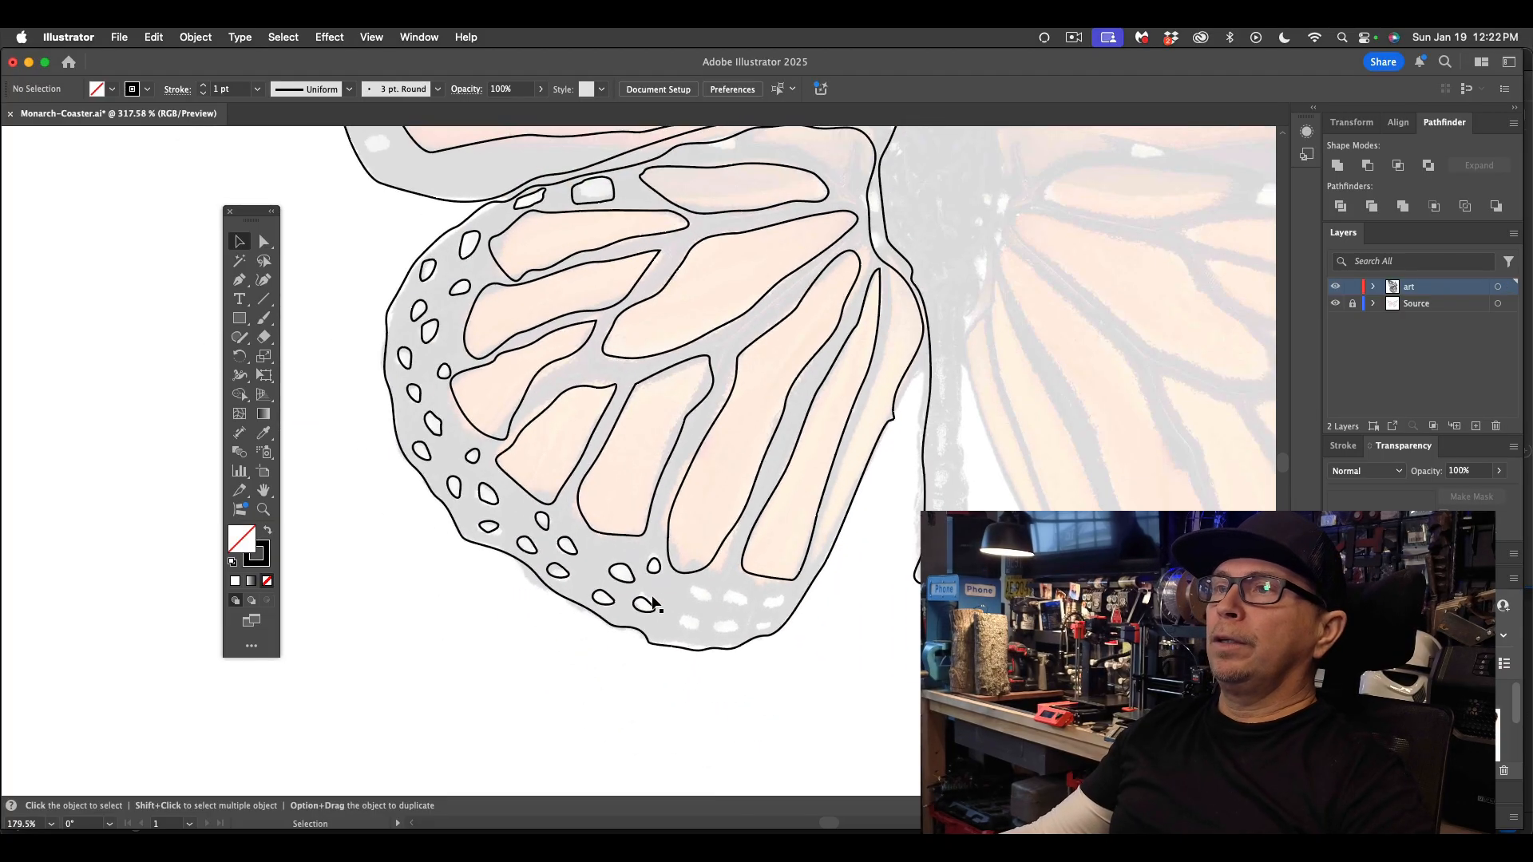
{"action": "left_click", "coordinate": [653, 604]}
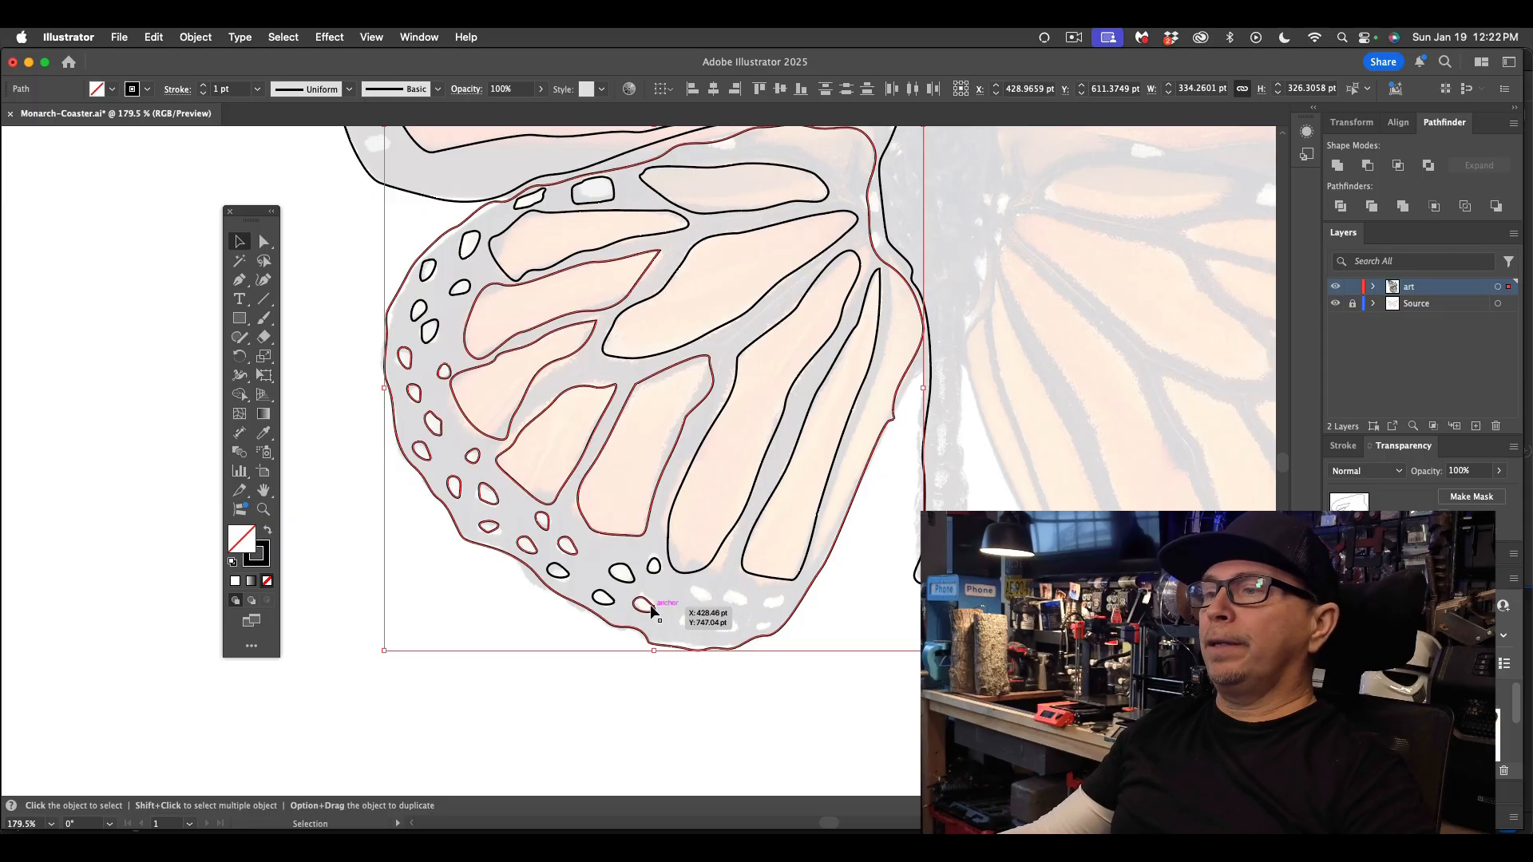
{"action": "left_click_drag", "start_coordinate": [654, 608], "coordinate": [707, 617]}
{"action": "key", "text": "super+shift+a"}
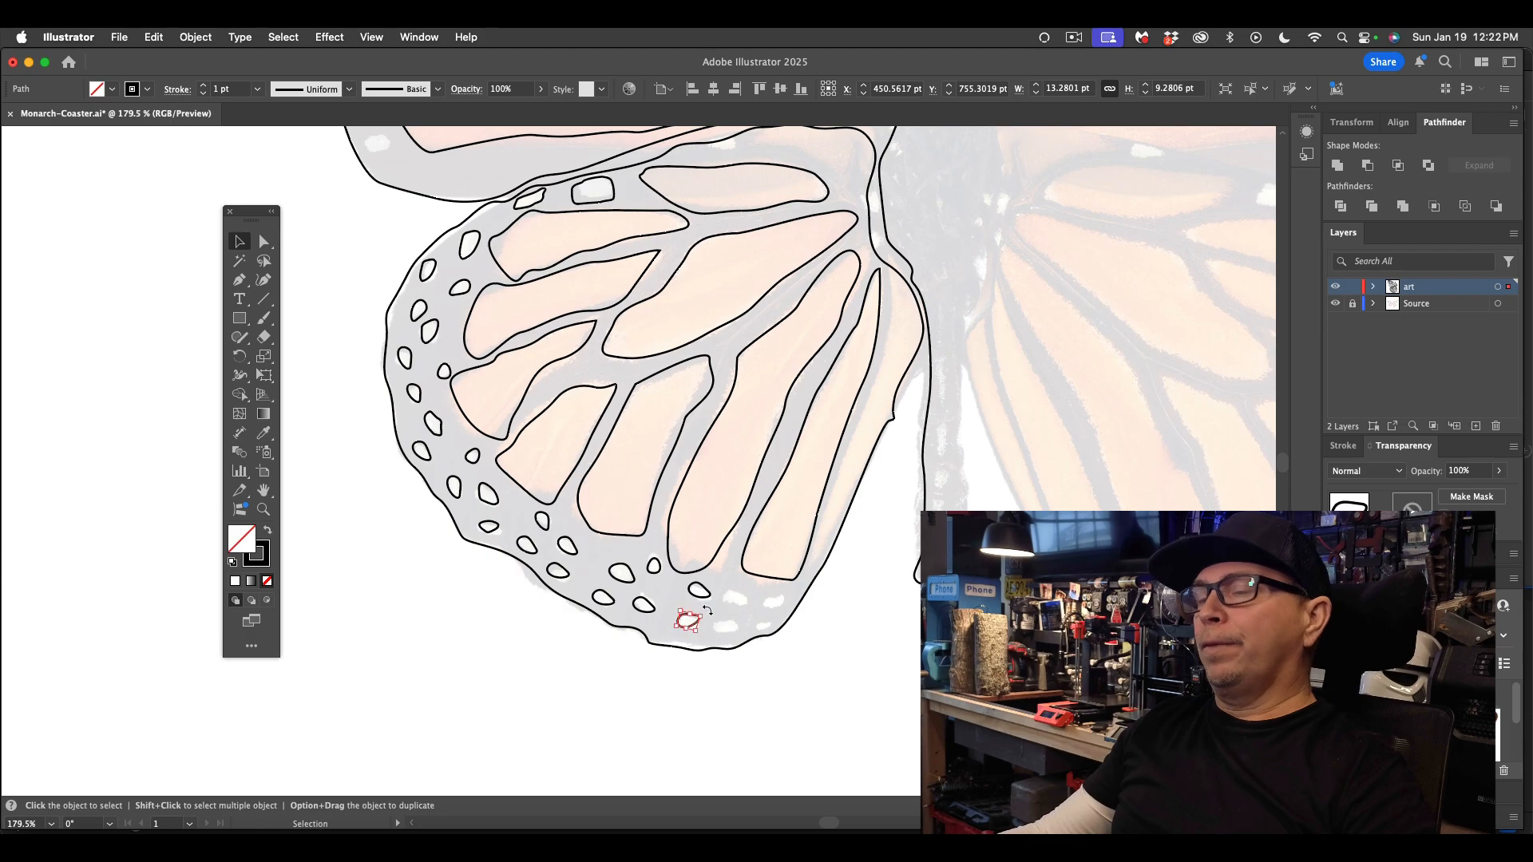
- Reshape the newest lower spot with the Direct Selection tool so its pointed end becomes rounder and covers the white marking
{"action": "key", "text": "super+shift+a"}
{"action": "key", "text": "a"}
{"action": "scroll", "coordinate": [661, 640], "scroll_direction": "up", "scroll_amount": 5}
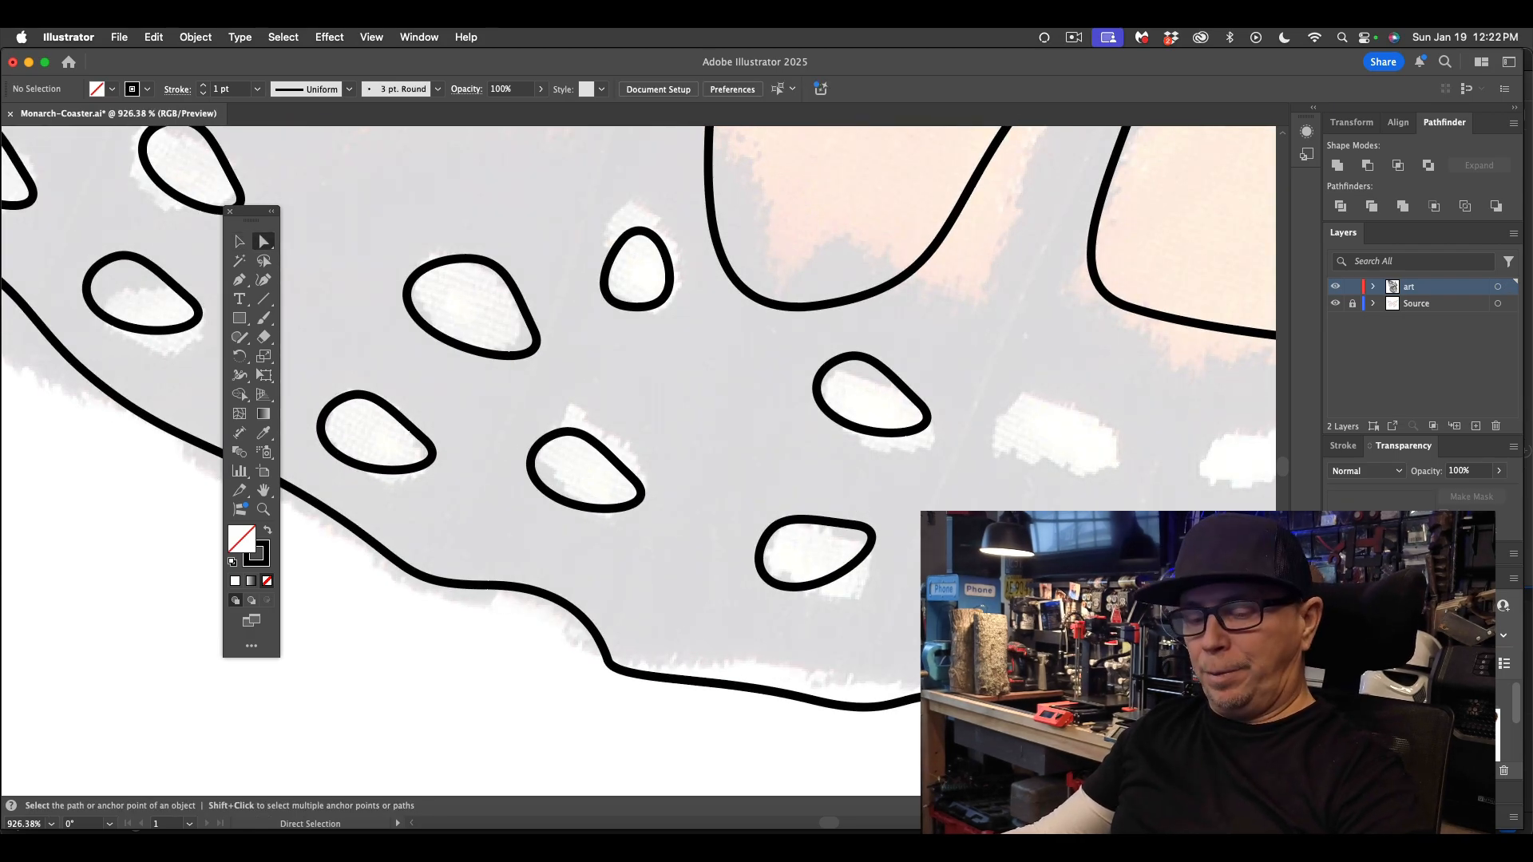
{"action": "left_click_drag", "start_coordinate": [871, 535], "coordinate": [876, 550]}
{"action": "left_click", "coordinate": [238, 243]}
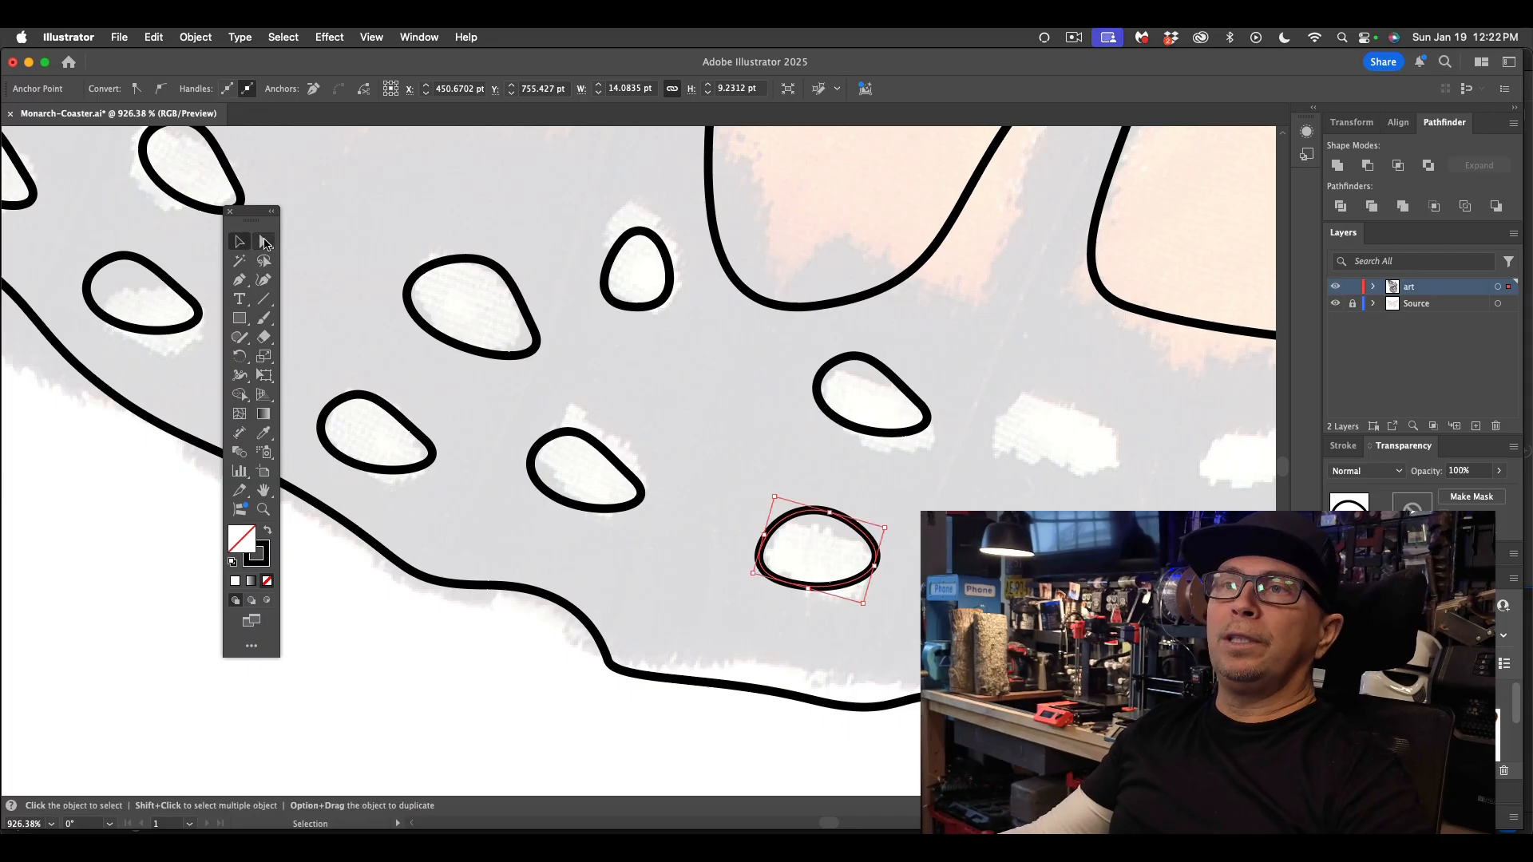
- Duplicate an oval spot onto the next white marking along the hindwing's bottom edge and rotate it to follow the marking
{"action": "scroll", "coordinate": [496, 423], "scroll_direction": "down", "scroll_amount": 6}
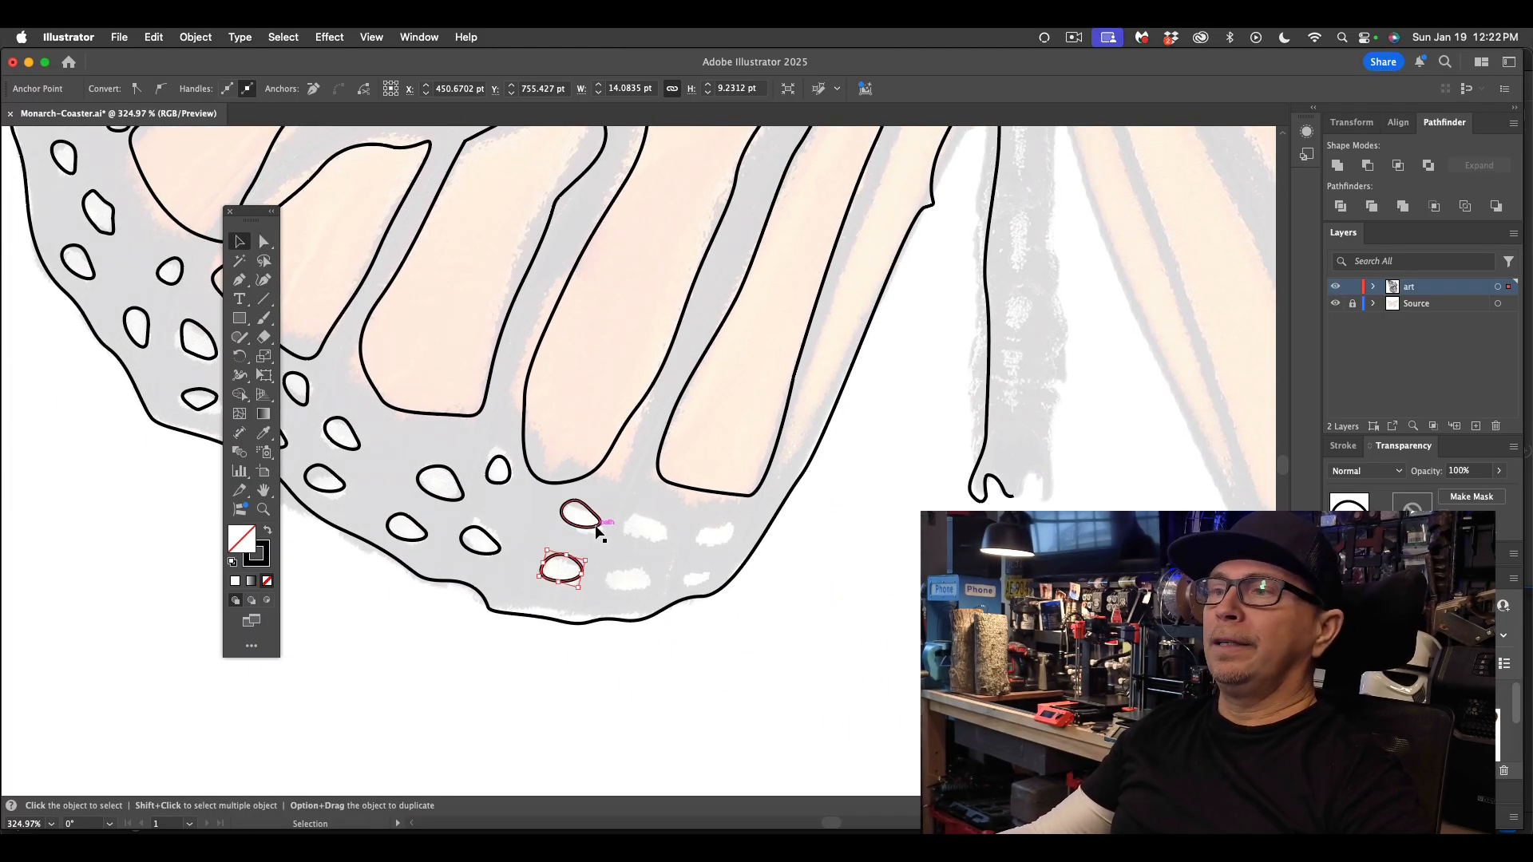
{"action": "left_click_drag", "start_coordinate": [563, 569], "coordinate": [635, 585]}
{"action": "left_click", "coordinate": [666, 585]}
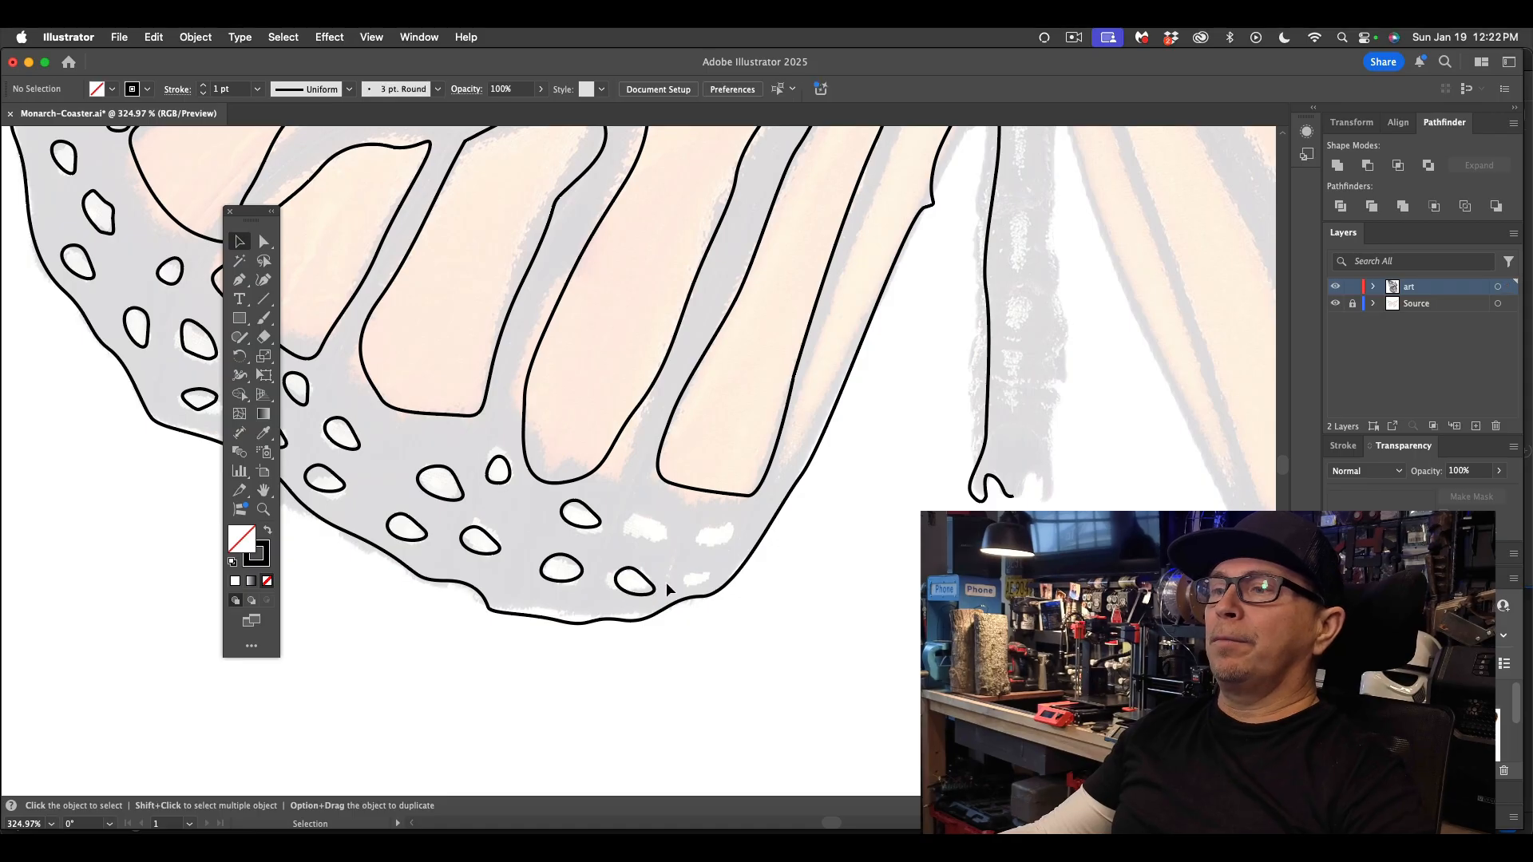
{"action": "left_click", "coordinate": [660, 583]}
{"action": "left_click", "coordinate": [657, 588]}
{"action": "left_click", "coordinate": [657, 590]}
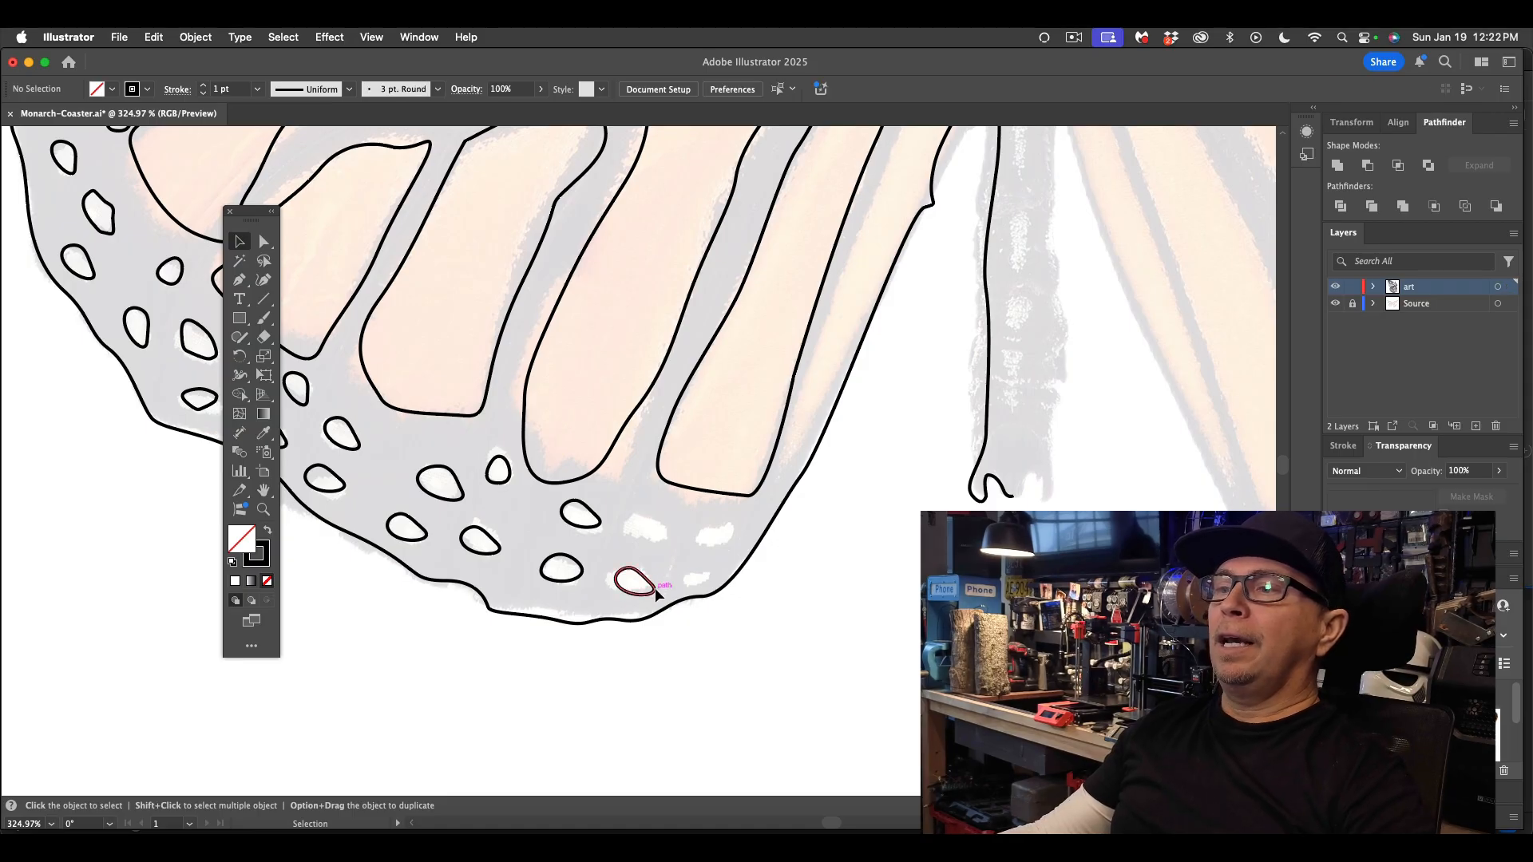
{"action": "mouse_move", "coordinate": [662, 582]}
{"action": "left_mouse_down"}
{"action": "mouse_move", "coordinate": [679, 559]}
{"action": "mouse_move", "coordinate": [662, 573]}
{"action": "left_mouse_up"}
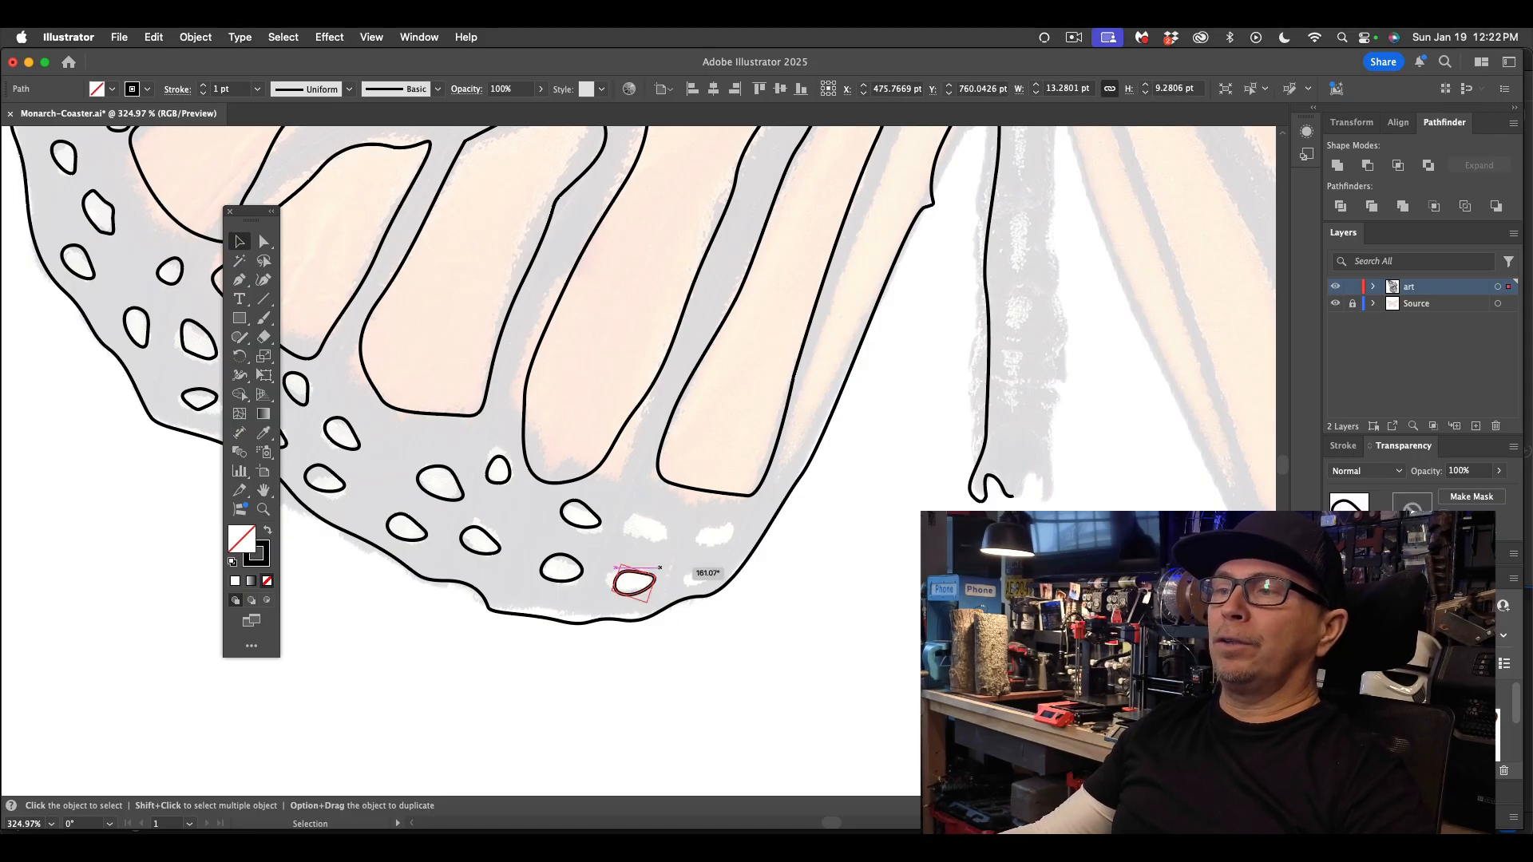
- Duplicate traced spots onto the last three white markings at the hindwing's lower inner corner, rotating and shrinking them to fit
{"action": "left_click_drag", "start_coordinate": [354, 437], "coordinate": [718, 528]}
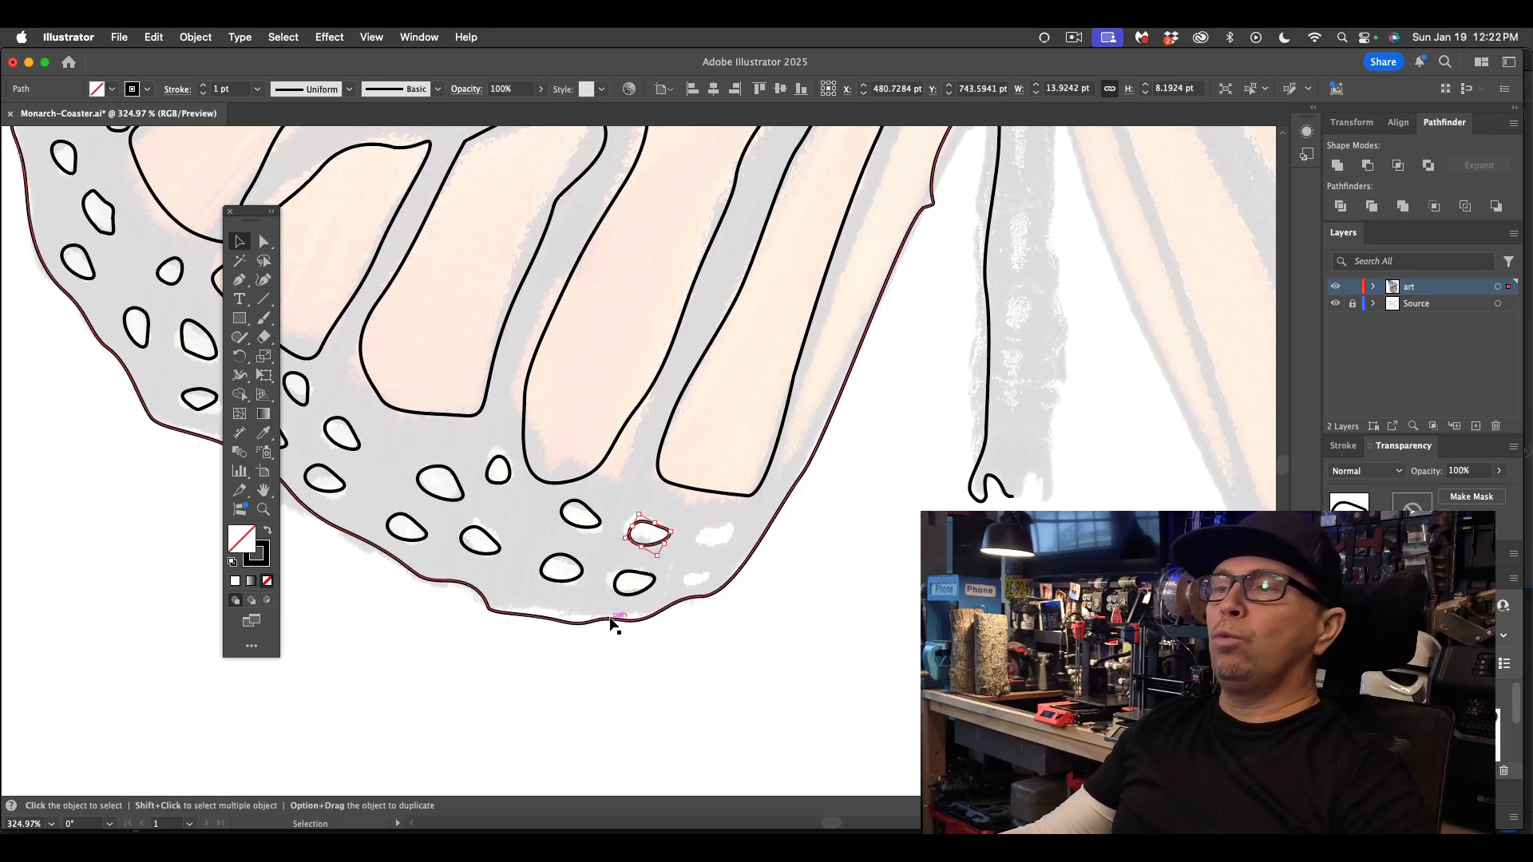
{"action": "left_click", "coordinate": [677, 565]}
{"action": "left_click", "coordinate": [668, 537]}
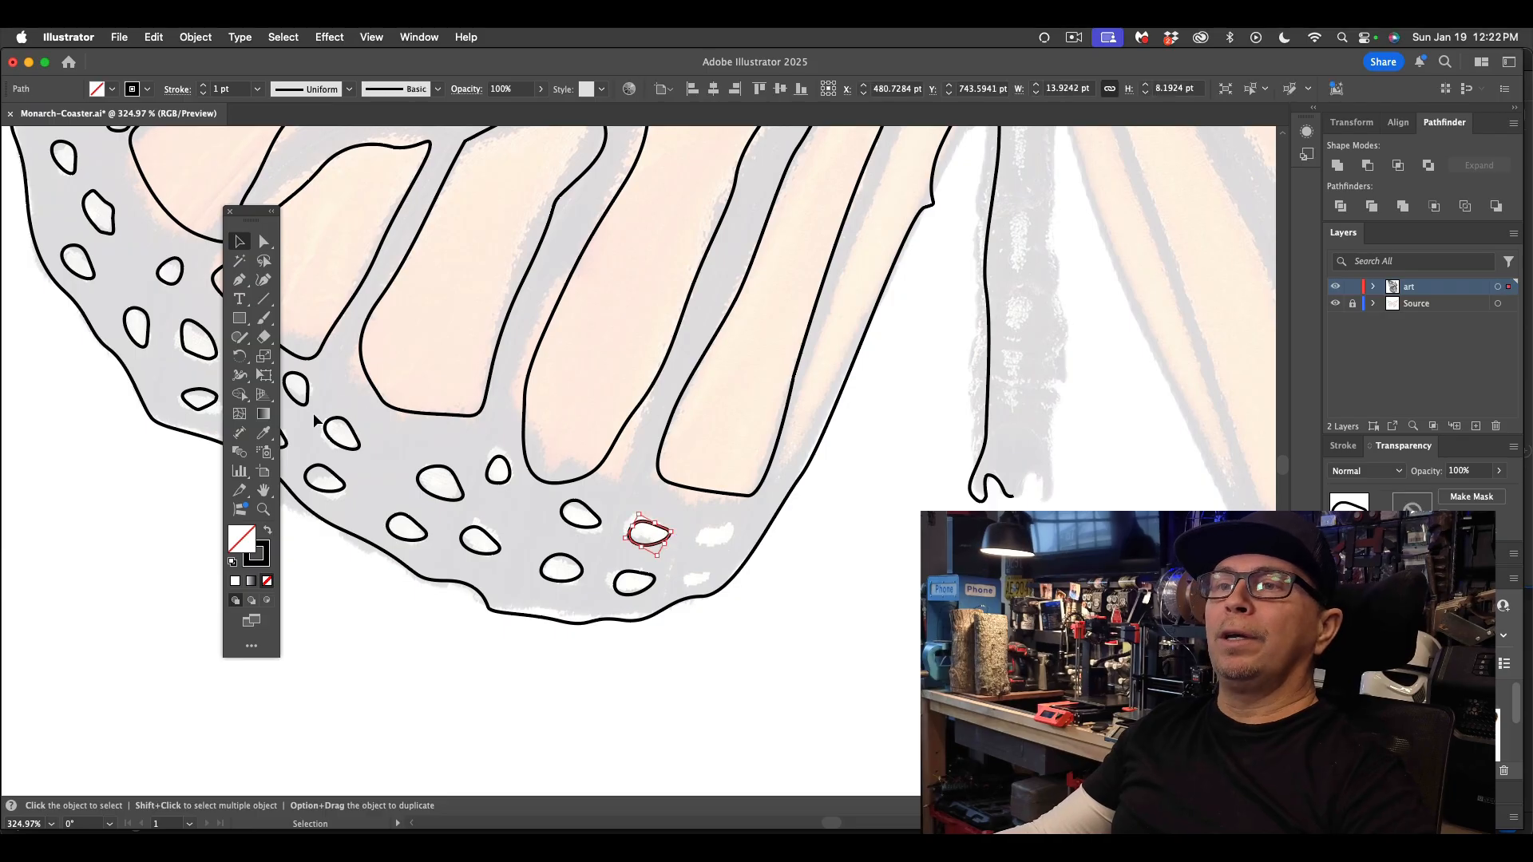
{"action": "left_click_drag", "start_coordinate": [310, 402], "coordinate": [724, 541]}
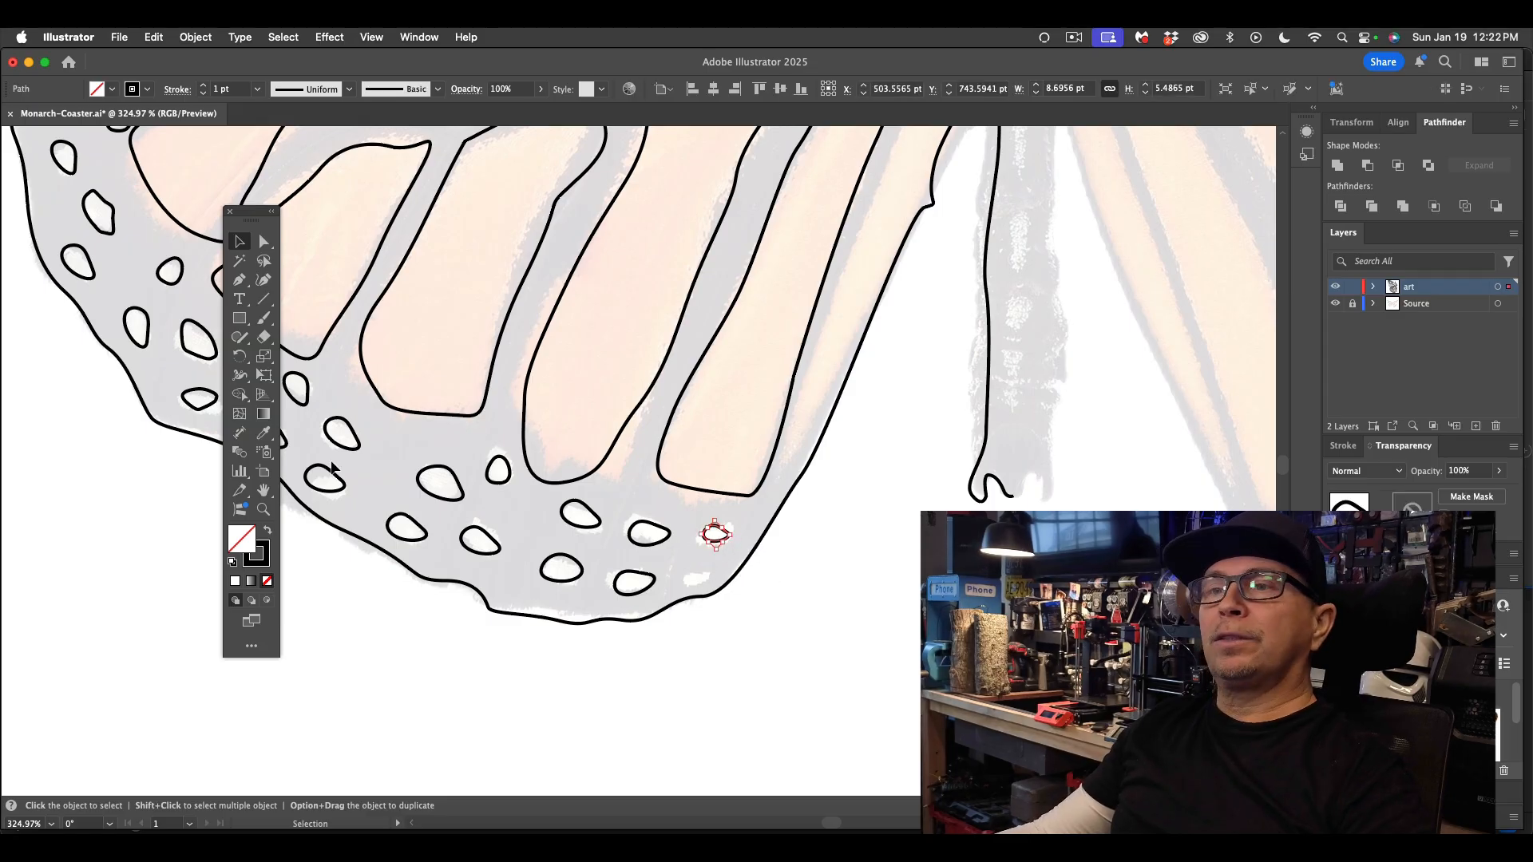
{"action": "left_click_drag", "start_coordinate": [330, 478], "coordinate": [717, 560]}
{"action": "left_click_drag", "start_coordinate": [716, 592], "coordinate": [704, 583]}
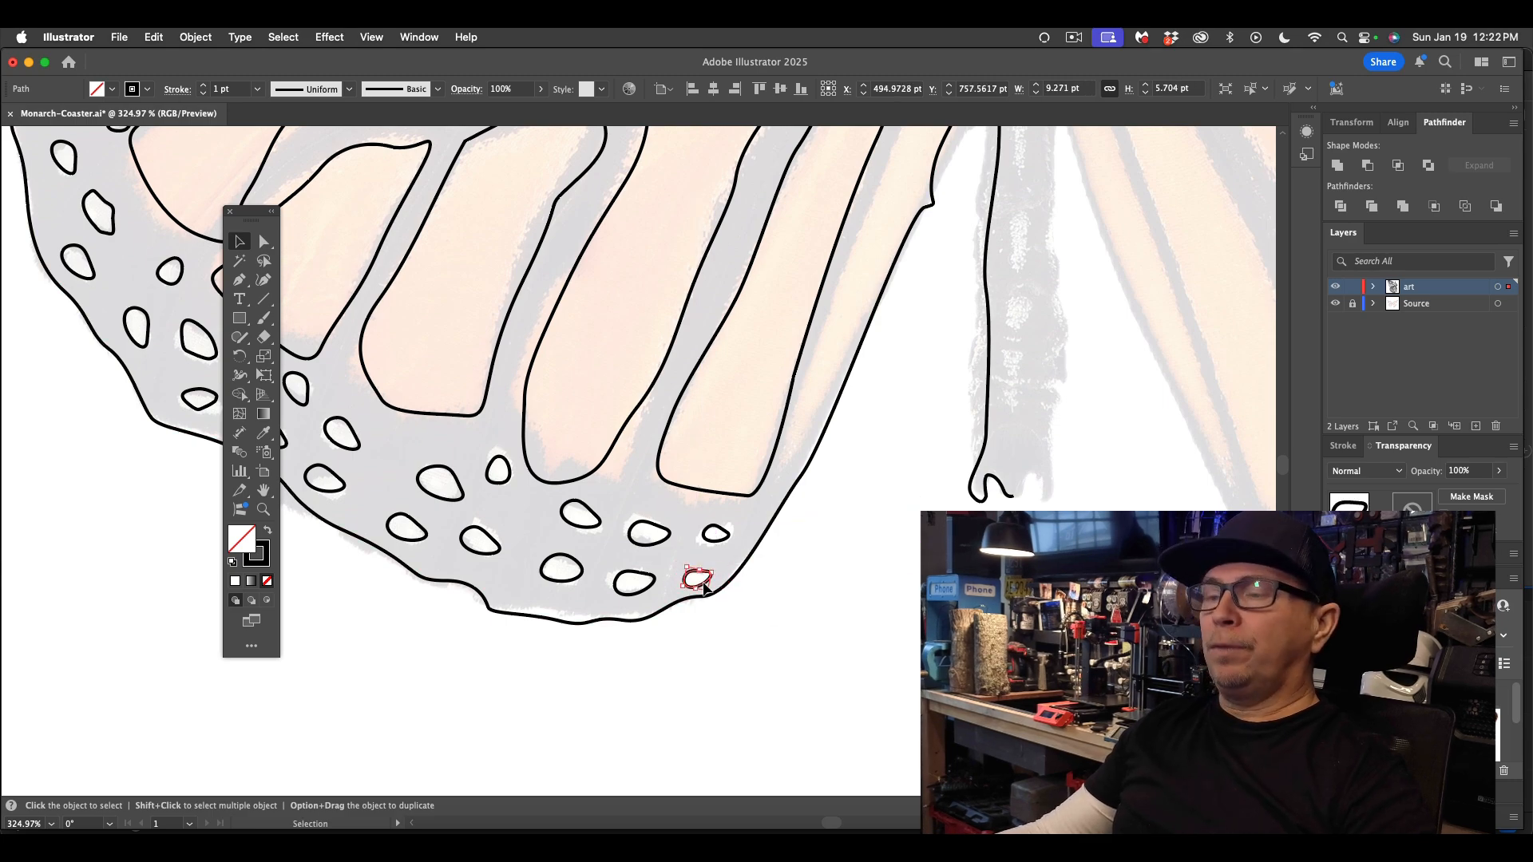
{"action": "left_click", "coordinate": [728, 546]}
- Adjust anchor points on the last two spots along the hindwing's bottom edge with the Direct Selection tool
{"action": "key", "text": "a"}
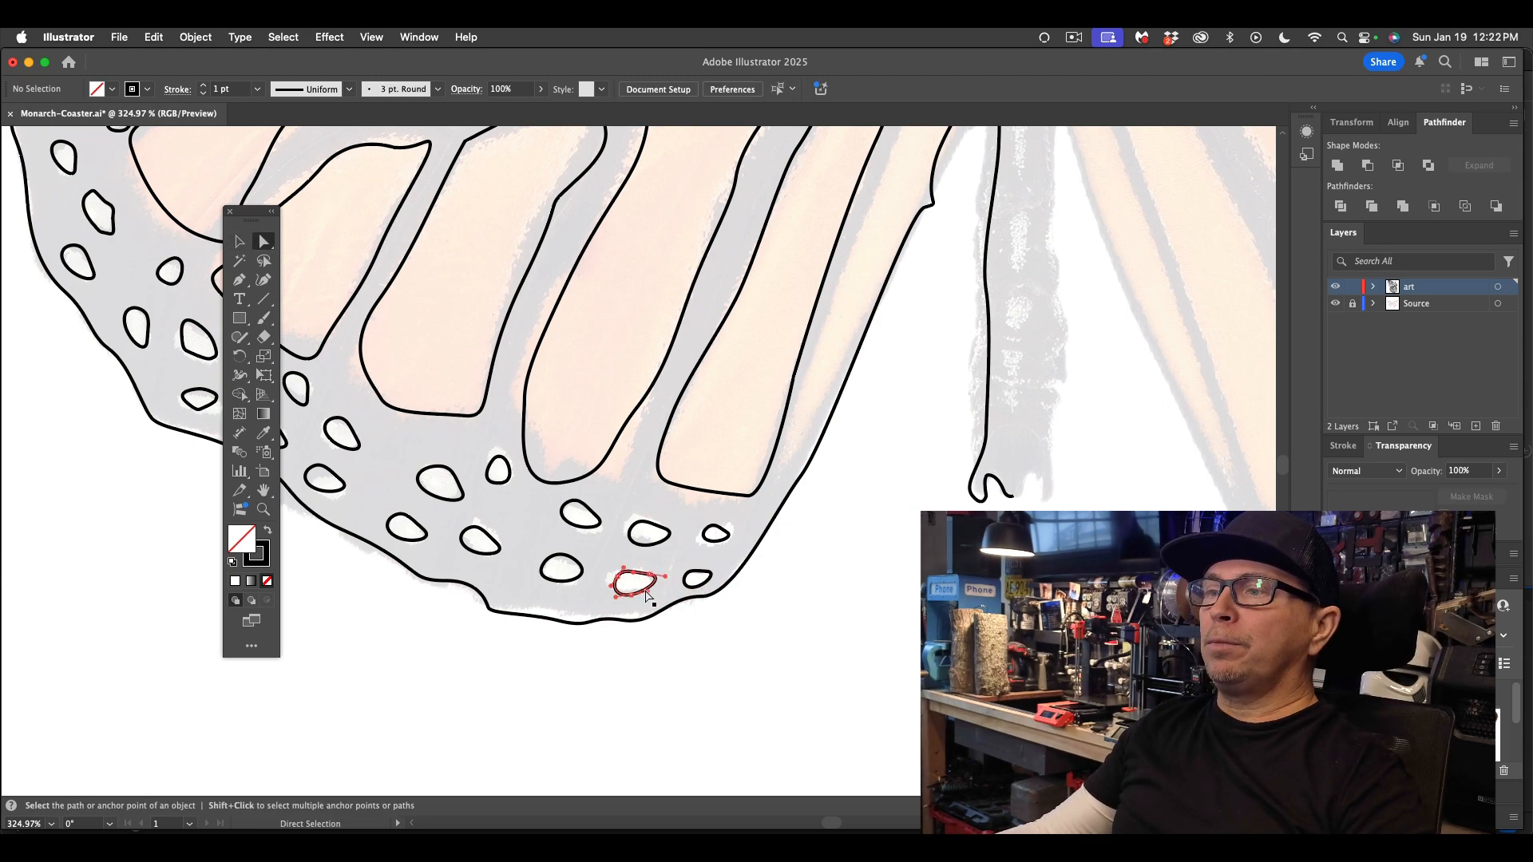
{"action": "left_click", "coordinate": [646, 593]}
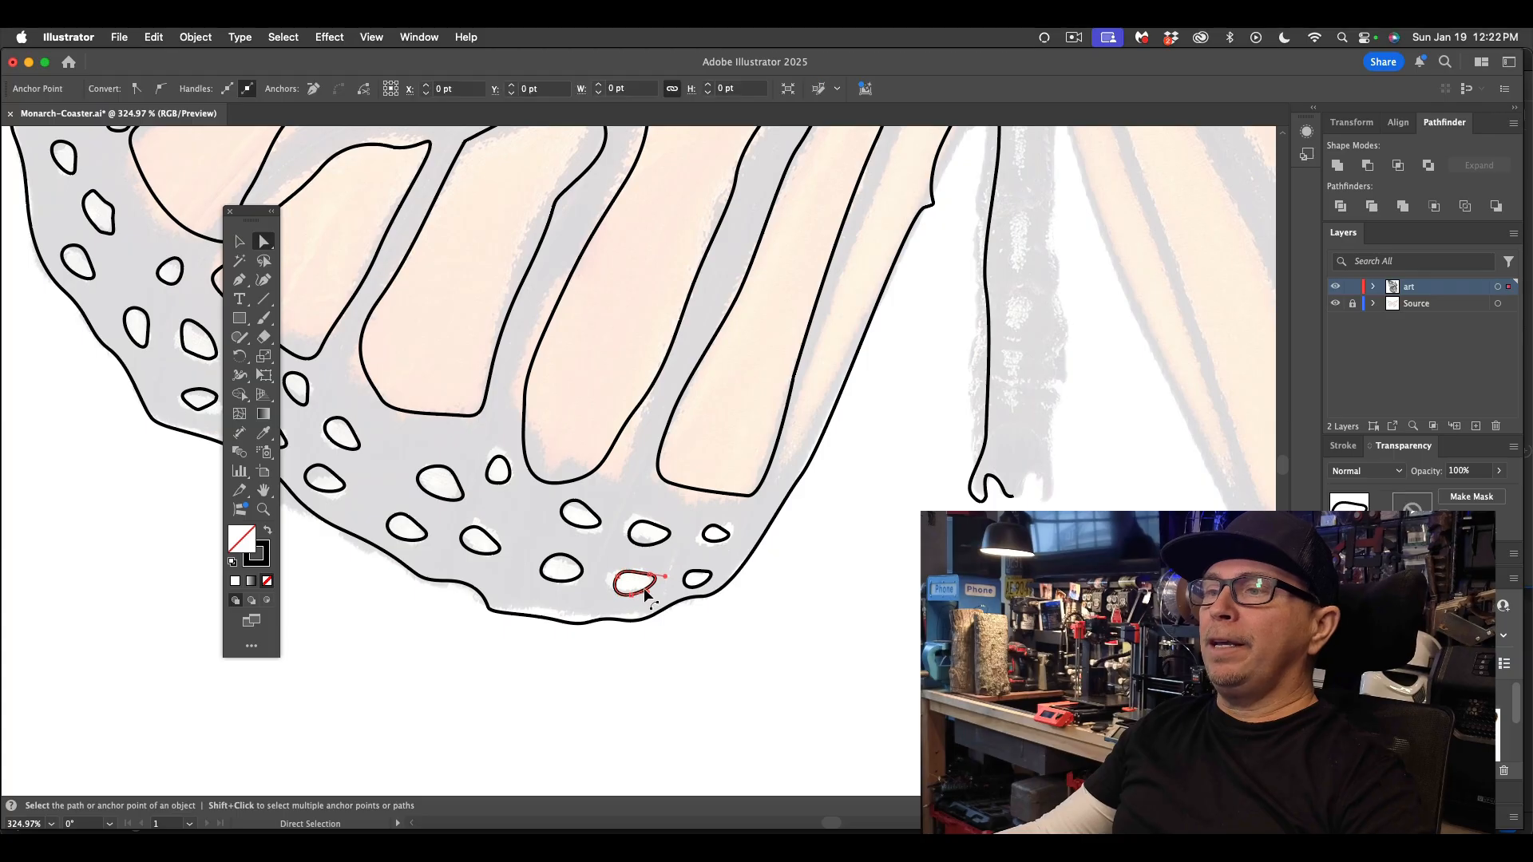
{"action": "left_click", "coordinate": [684, 584]}
- Duplicate the small oval spot at the forewing's tip onto the adjacent white marking, scaling it to about 10.3 by 4.9 pt
{"action": "scroll", "coordinate": [684, 584], "scroll_direction": "down", "scroll_amount": 10}
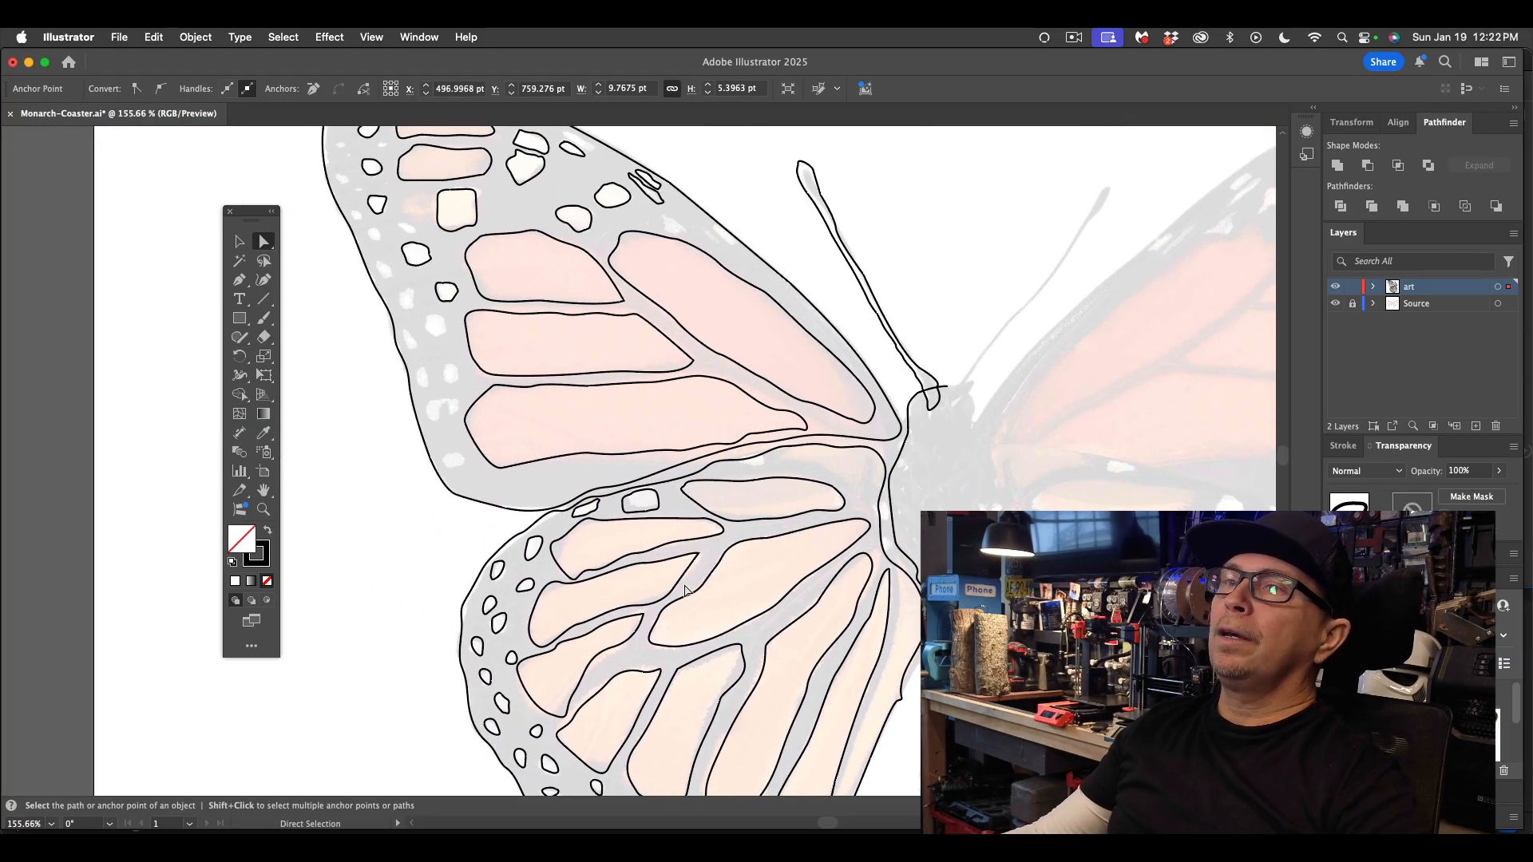
{"action": "scroll", "coordinate": [684, 589], "scroll_direction": "up", "scroll_amount": 5}
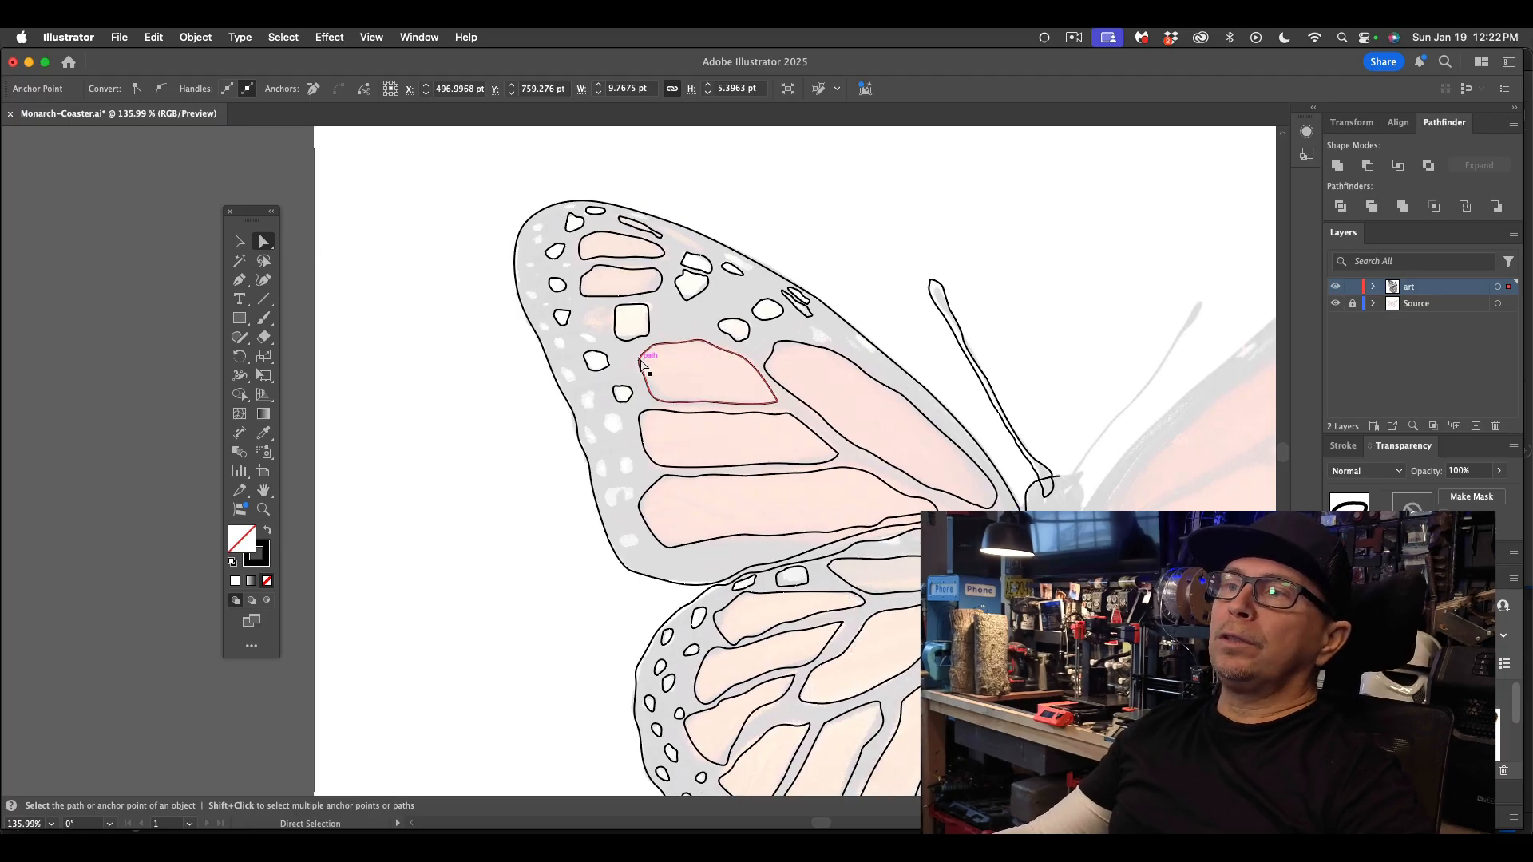
{"action": "scroll", "coordinate": [643, 368], "scroll_direction": "up", "scroll_amount": 5}
{"action": "left_click", "coordinate": [239, 241]}
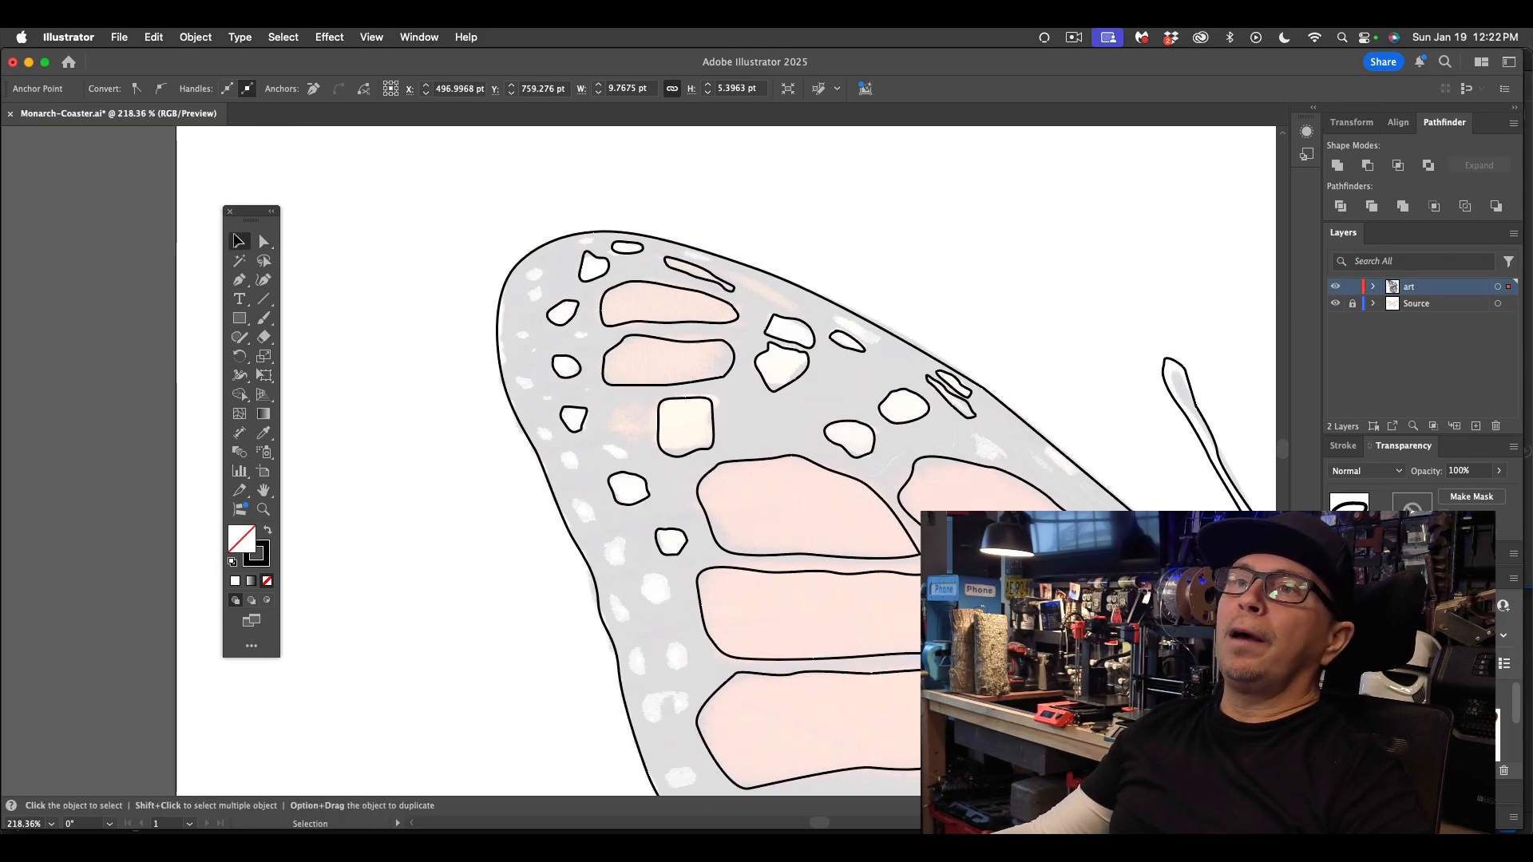
{"action": "left_click_drag", "start_coordinate": [637, 256], "coordinate": [590, 248]}
{"action": "left_click", "coordinate": [578, 200]}
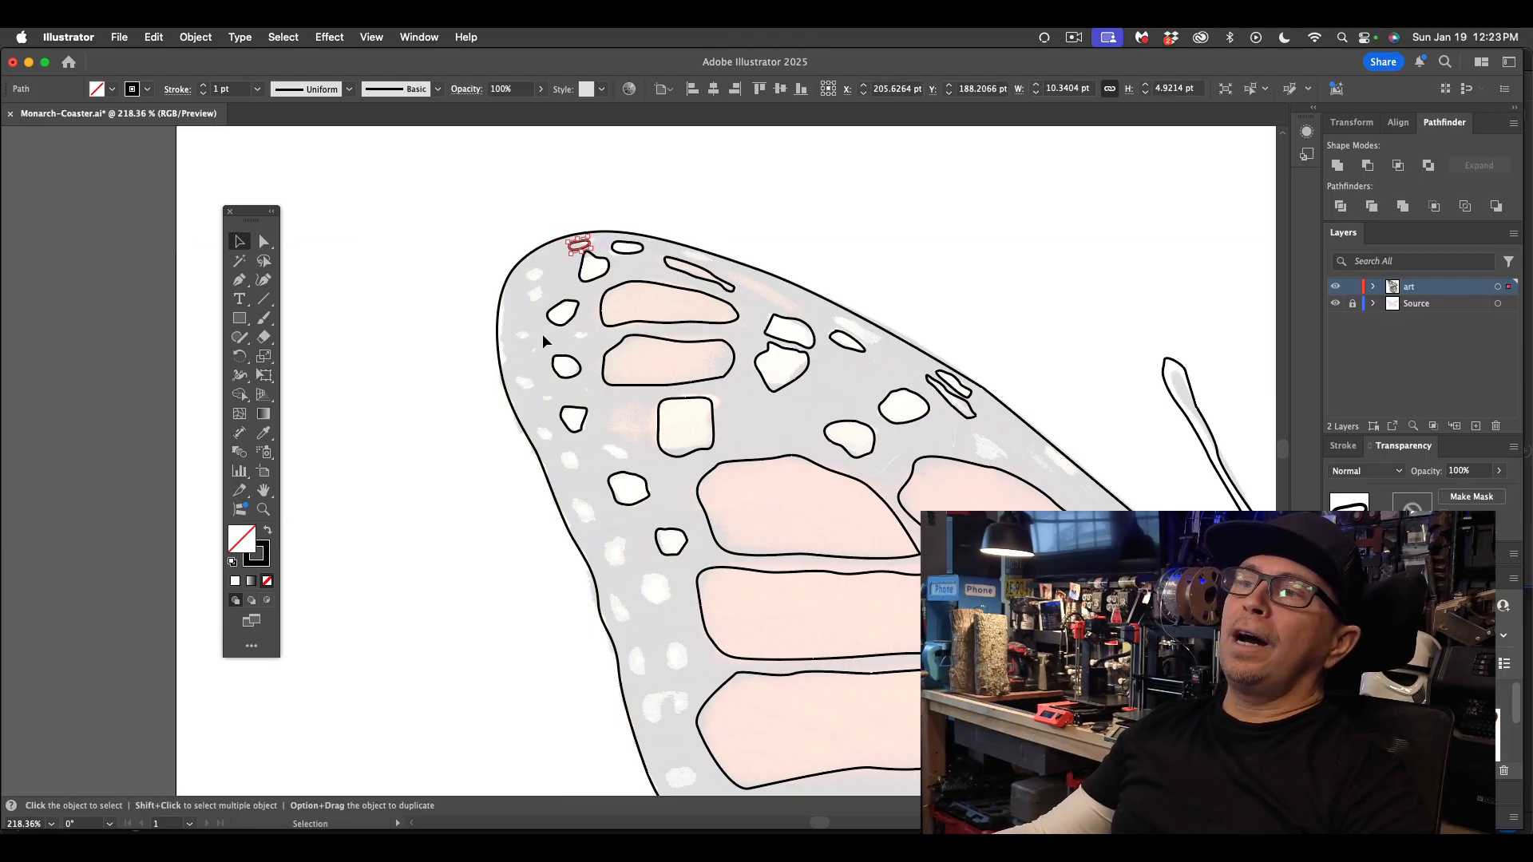
- Place small spot copies on the next three white markings around the forewing's rounded tip
{"action": "left_click_drag", "start_coordinate": [561, 365], "coordinate": [525, 335]}
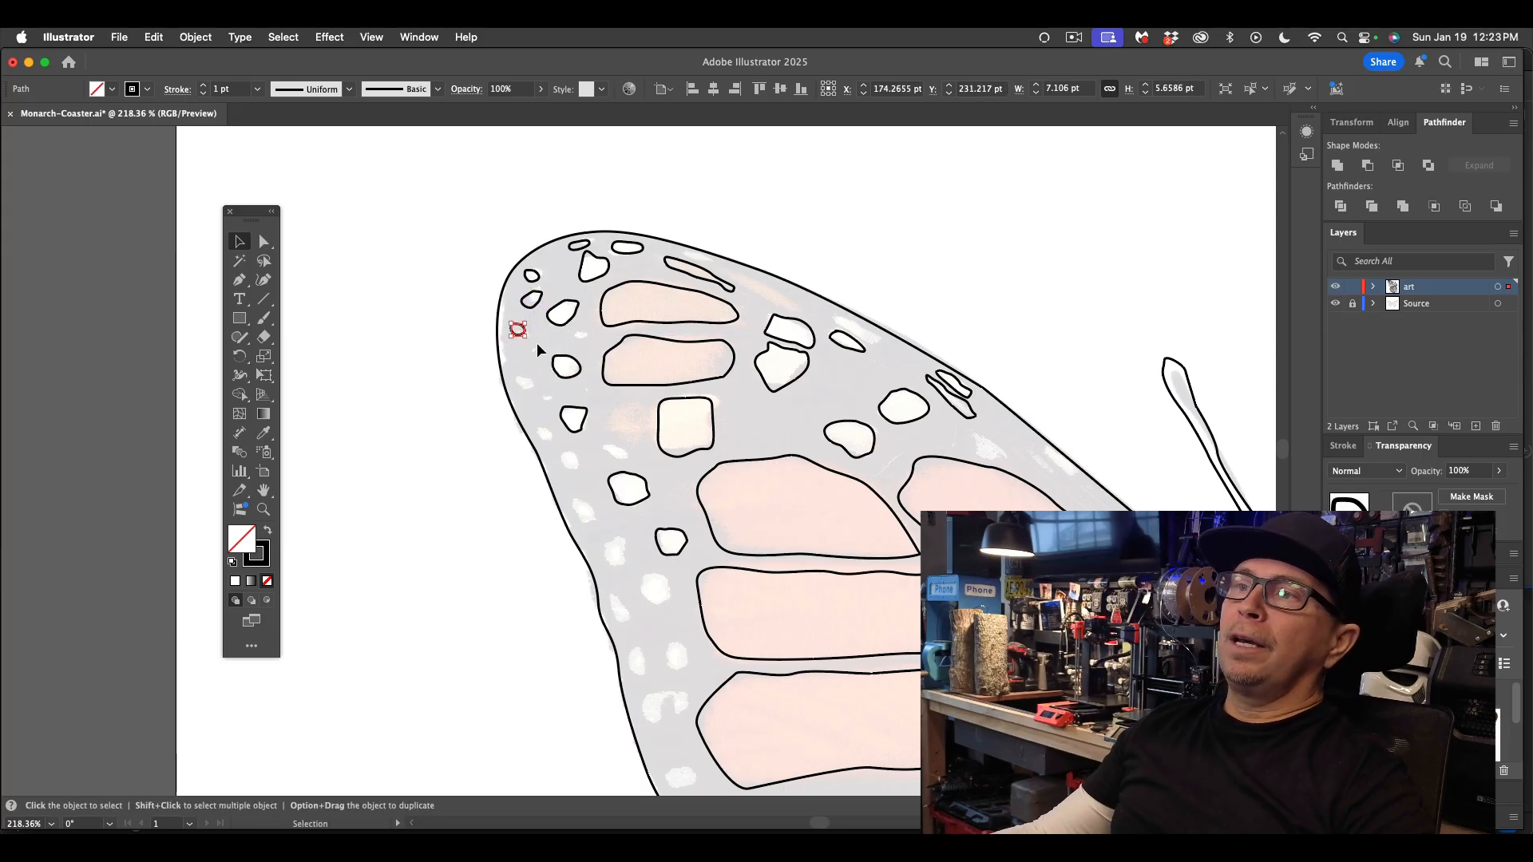
{"action": "left_click", "coordinate": [536, 342]}
{"action": "left_click", "coordinate": [520, 331]}
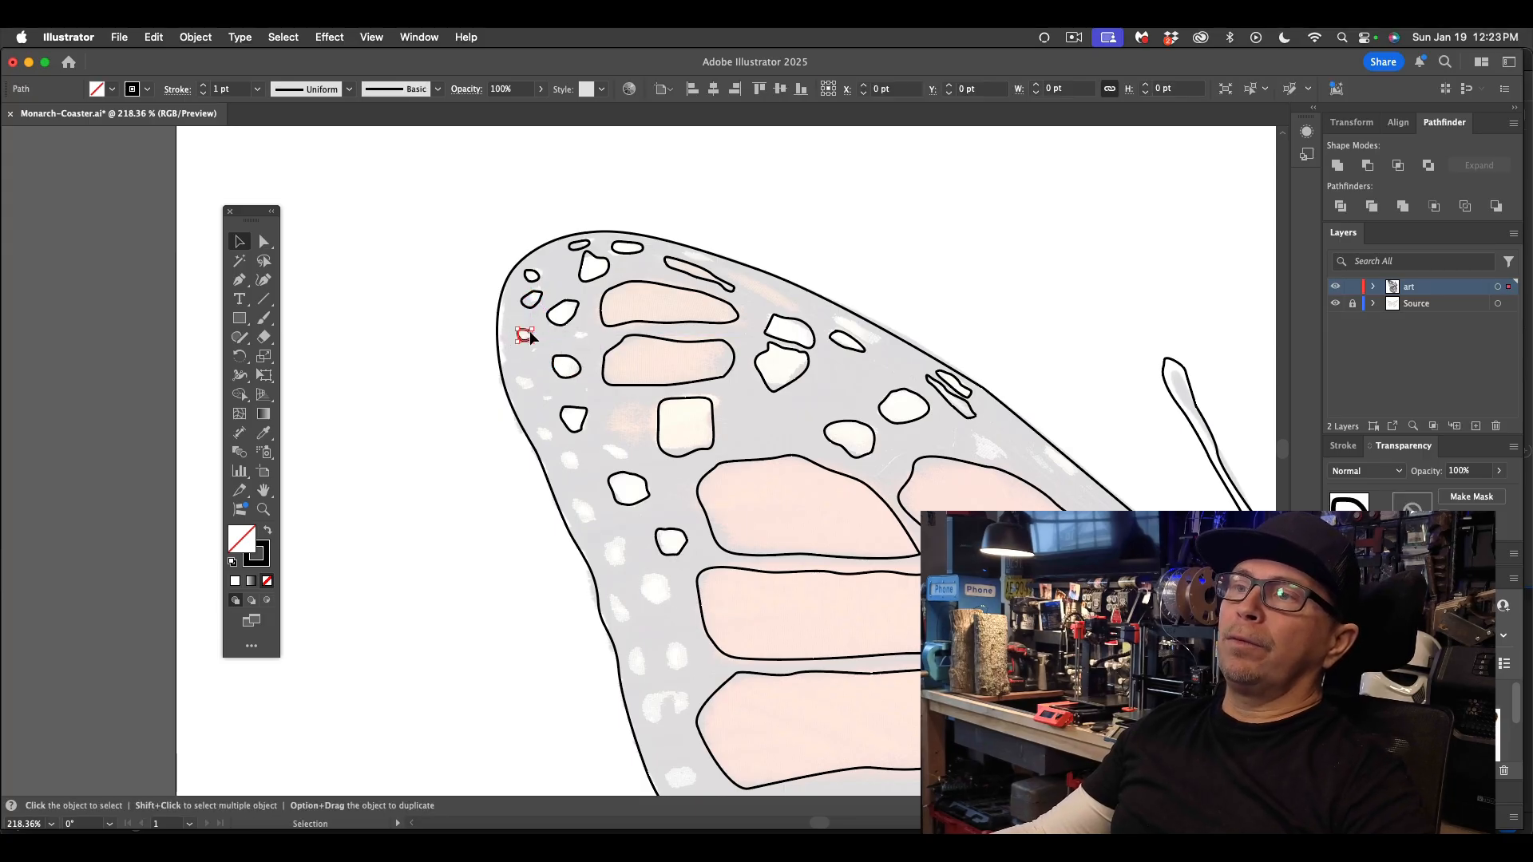
- Duplicate traced spots onto the next white markings down the forewing's outer edge, rotating and resizing each copy to fit
{"action": "left_click_drag", "start_coordinate": [576, 374], "coordinate": [555, 541]}
{"action": "left_click", "coordinate": [548, 384]}
{"action": "scroll", "coordinate": [537, 386], "scroll_direction": "down", "scroll_amount": 2}
{"action": "scroll", "coordinate": [614, 447], "scroll_direction": "up", "scroll_amount": 4}
{"action": "scroll", "coordinate": [543, 540], "scroll_direction": "down", "scroll_amount": 6}
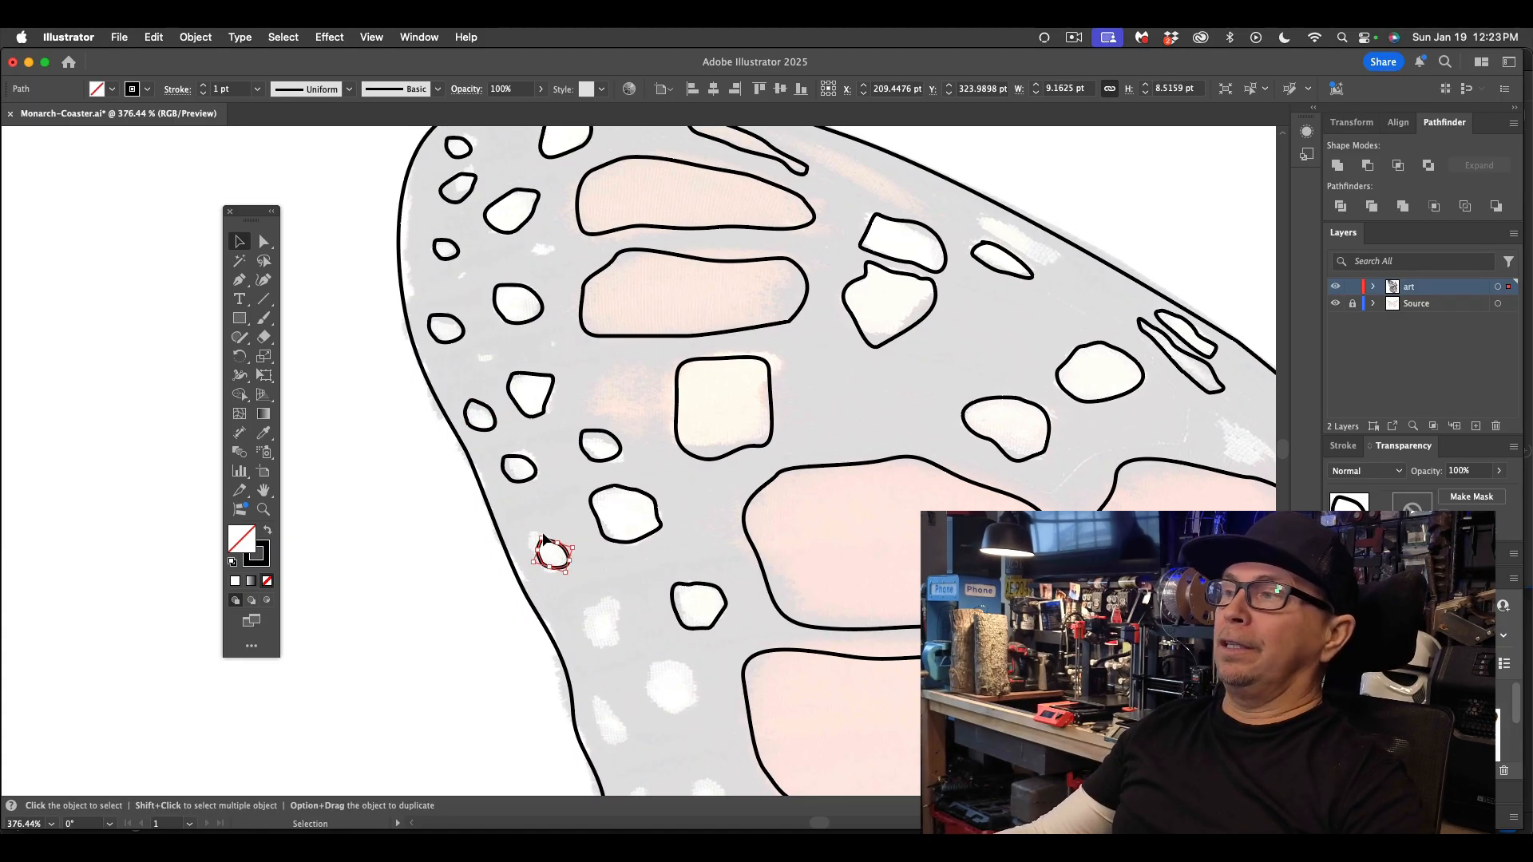
{"action": "scroll", "coordinate": [543, 539], "scroll_direction": "up", "scroll_amount": 3}
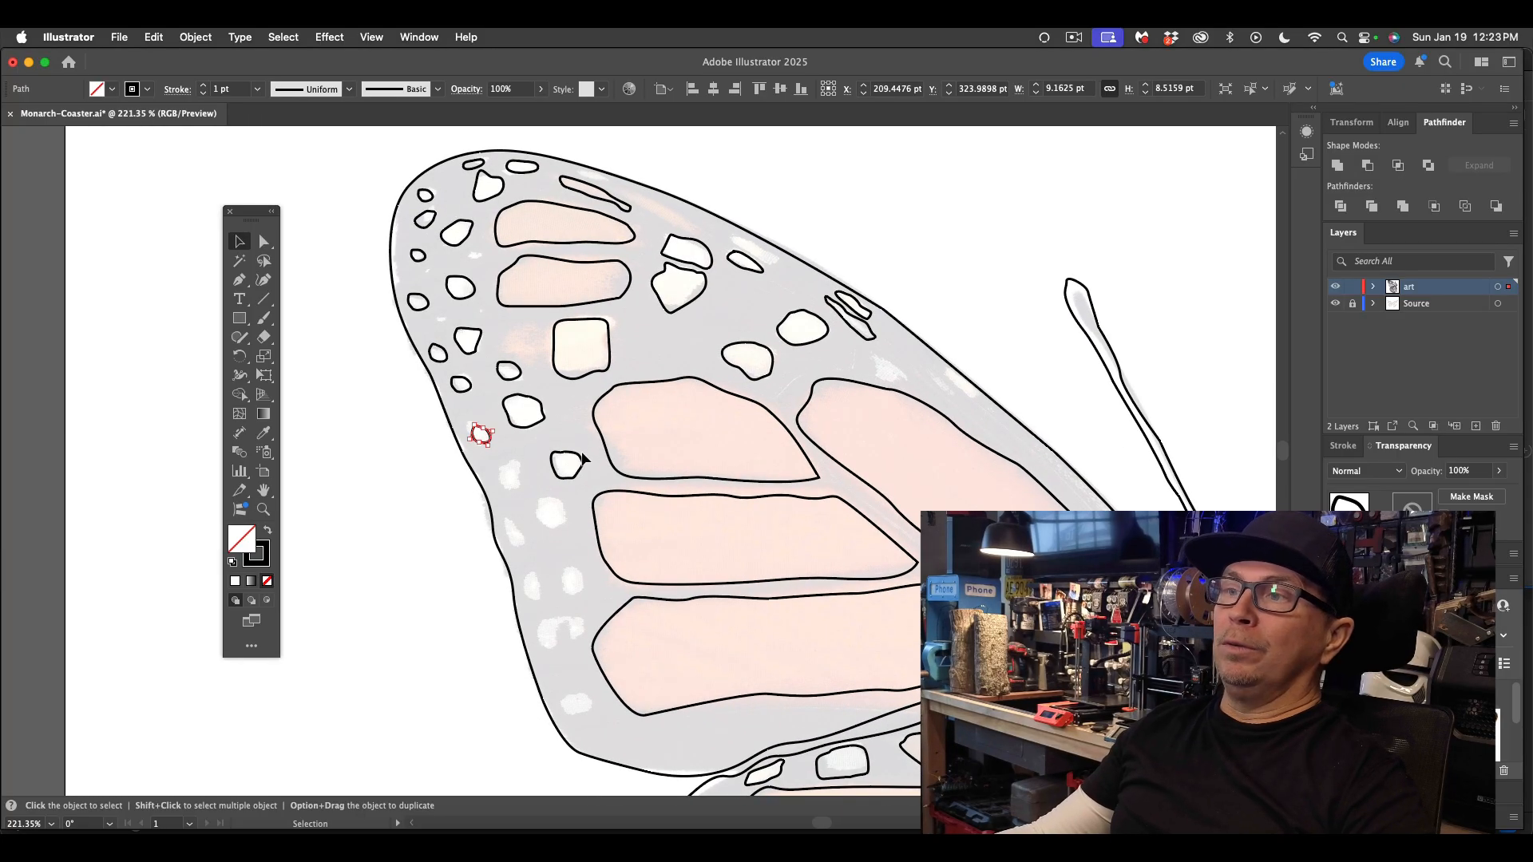
{"action": "left_click_drag", "start_coordinate": [575, 460], "coordinate": [530, 535]}
{"action": "left_click", "coordinate": [513, 479]}
- Duplicate the narrow slanted spot near the forewing's upper edge onto the marking just above it, fitting it to about 11.4 by 10.7 pt
{"action": "left_click", "coordinate": [707, 310]}
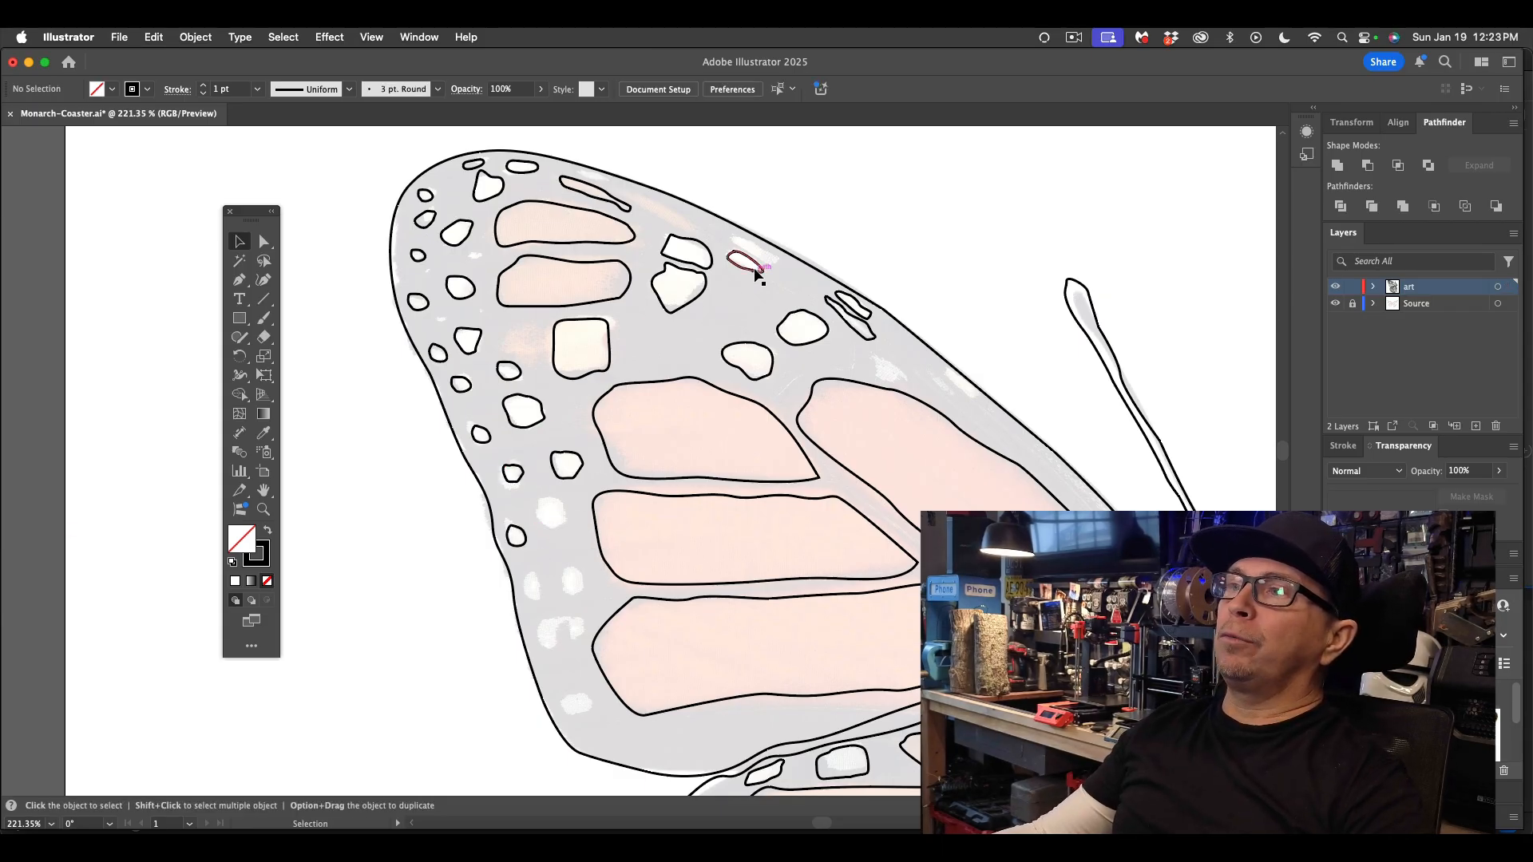
{"action": "left_click_drag", "start_coordinate": [755, 271], "coordinate": [766, 239]}
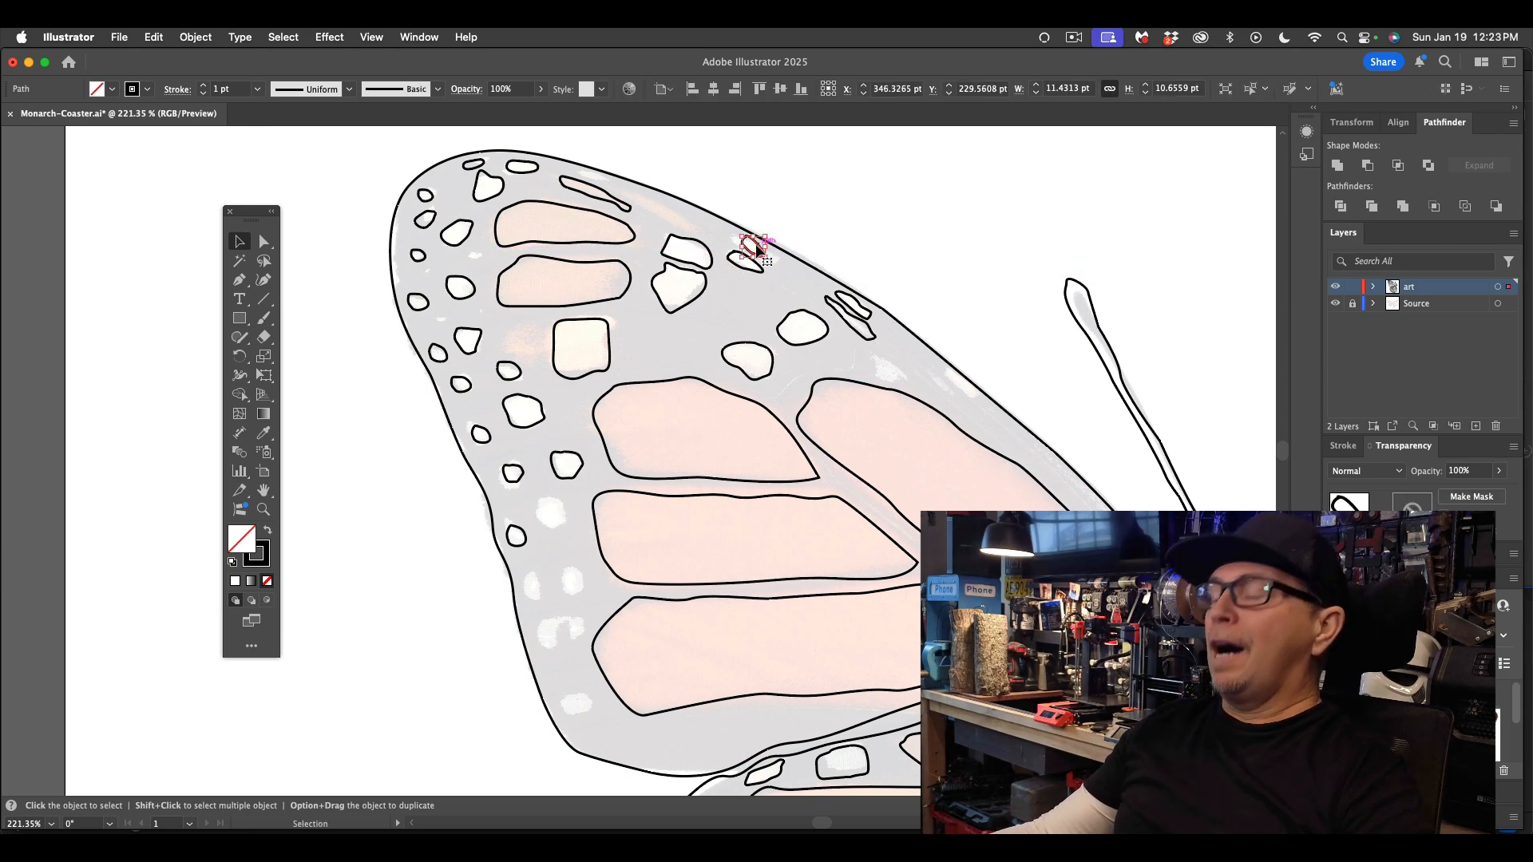
{"action": "left_click", "coordinate": [716, 188]}
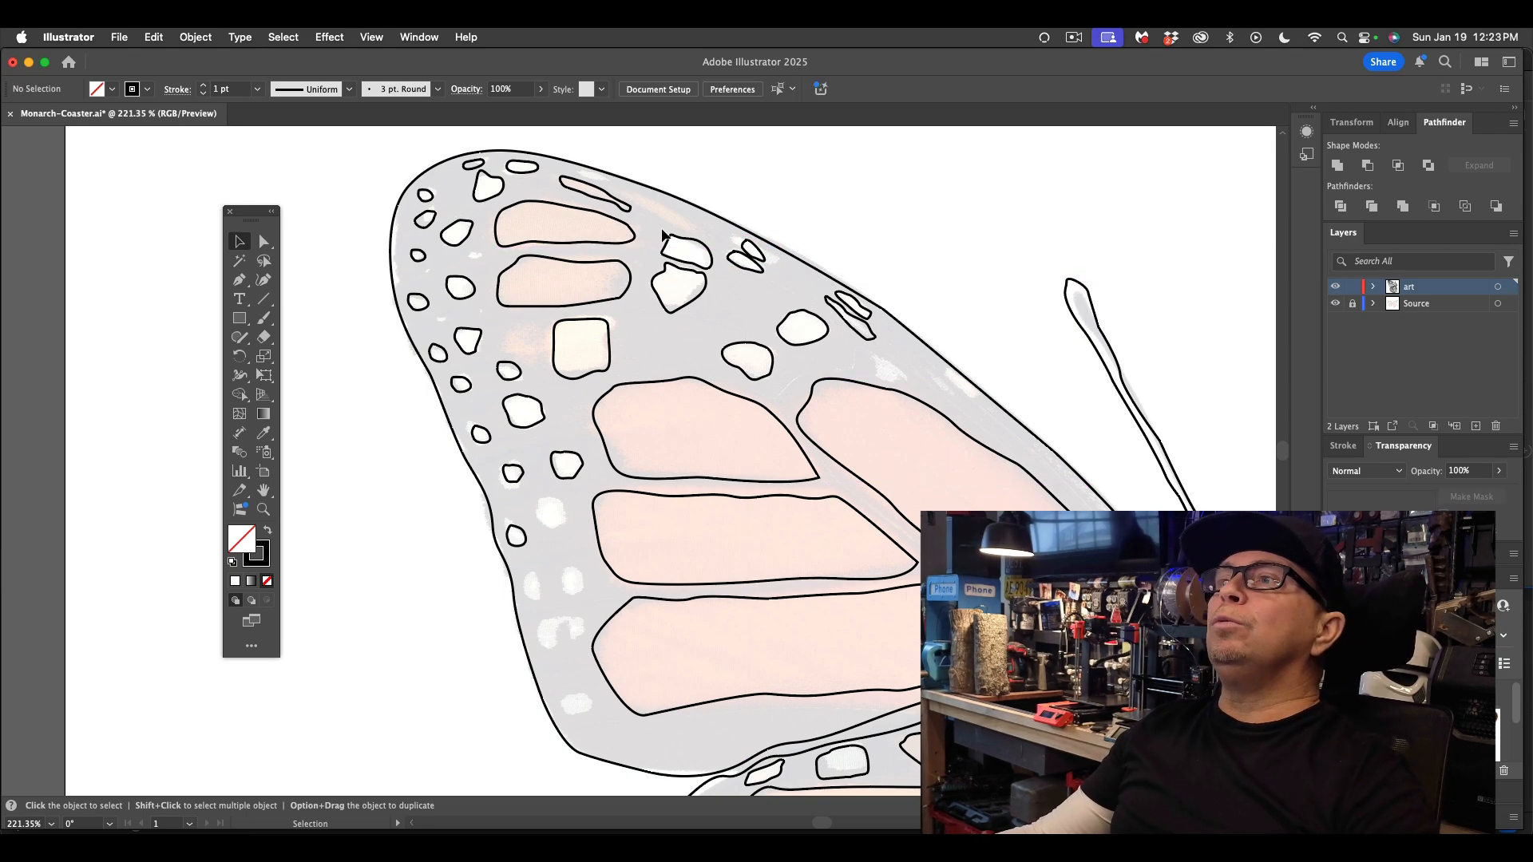
- Duplicate the long thin spot near the forewing's tip onto the adjacent upper-edge marking and reshape its anchor points with Direct Selection
{"action": "left_click_drag", "start_coordinate": [631, 190], "coordinate": [752, 229]}
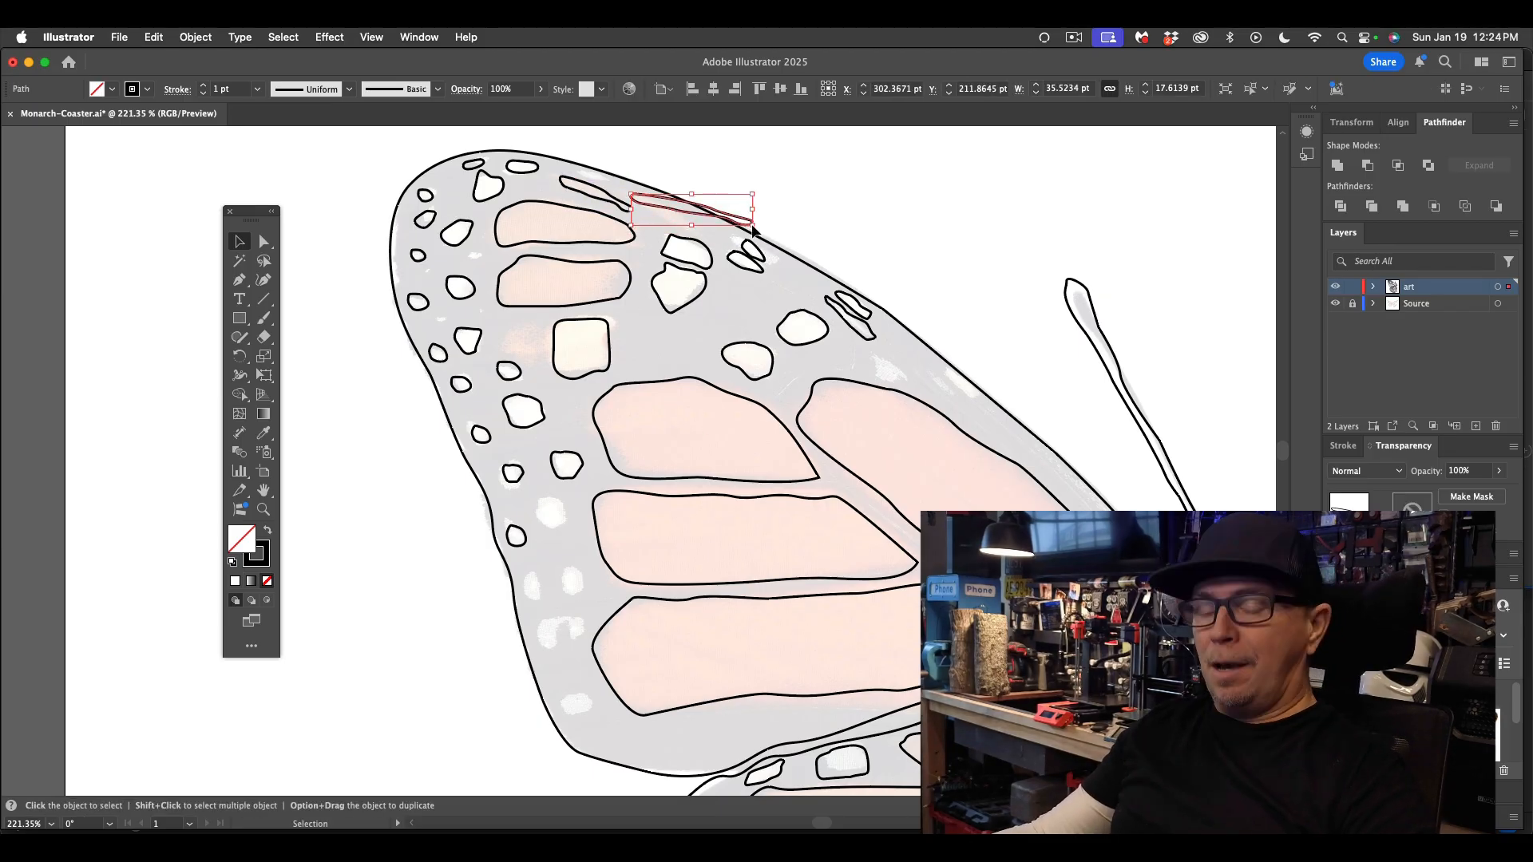
{"action": "key", "text": "a"}
{"action": "left_click", "coordinate": [748, 226]}
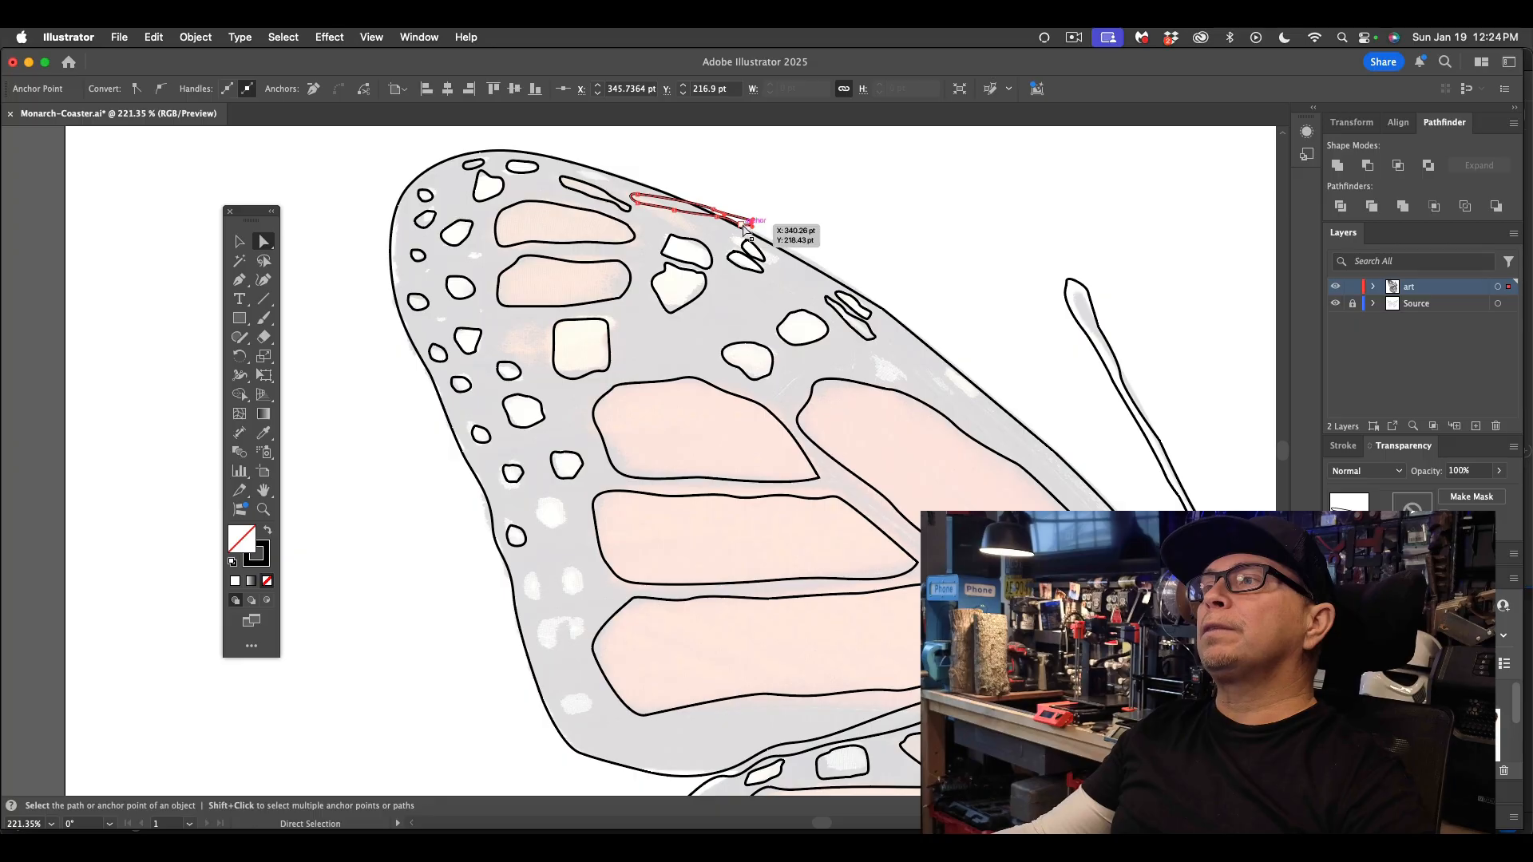
{"action": "left_click", "coordinate": [743, 226]}
{"action": "key", "text": "super+z"}
{"action": "left_click_drag", "start_coordinate": [703, 232], "coordinate": [708, 228]}
{"action": "left_click", "coordinate": [760, 211]}
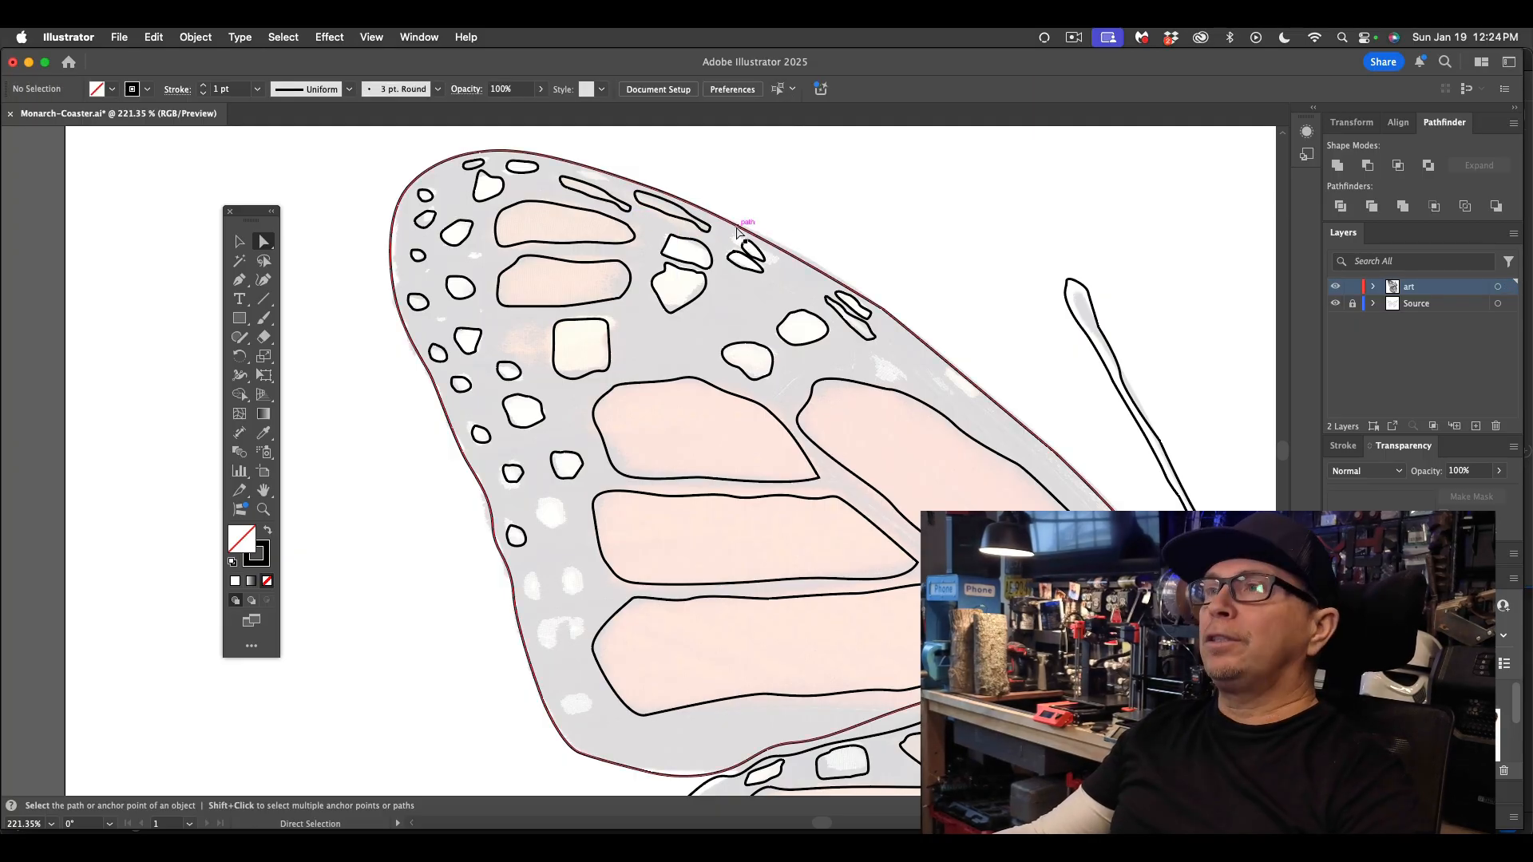
{"action": "left_click", "coordinate": [723, 231]}
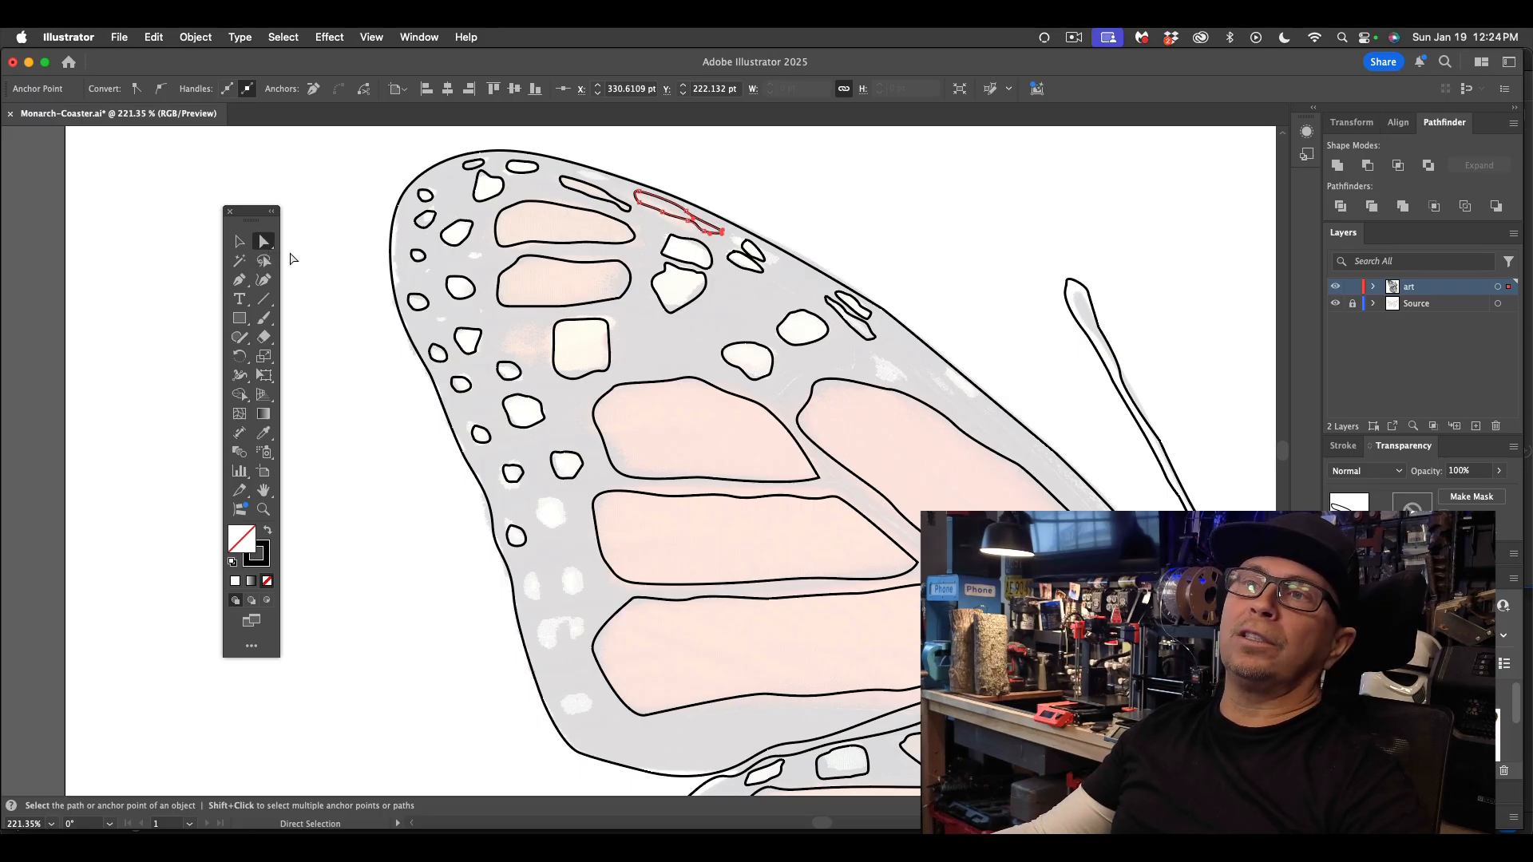
{"action": "left_click", "coordinate": [641, 343]}
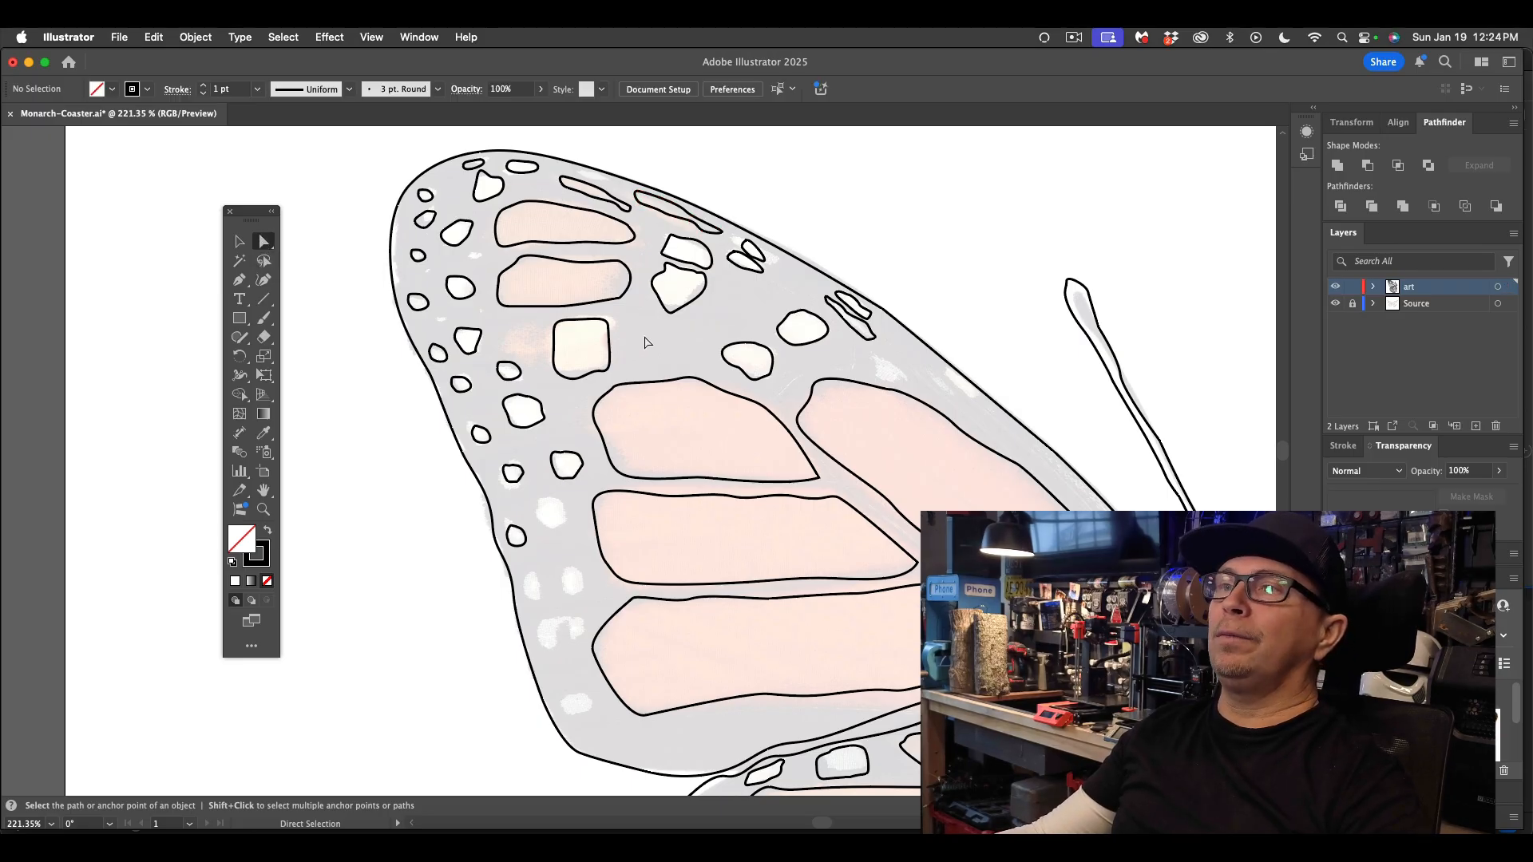
- Duplicate nearby spots onto the three white markings above the hooked marking on the forewing's lower outer edge, scaling them to fit
{"action": "scroll", "coordinate": [646, 430], "scroll_direction": "down", "scroll_amount": 2}
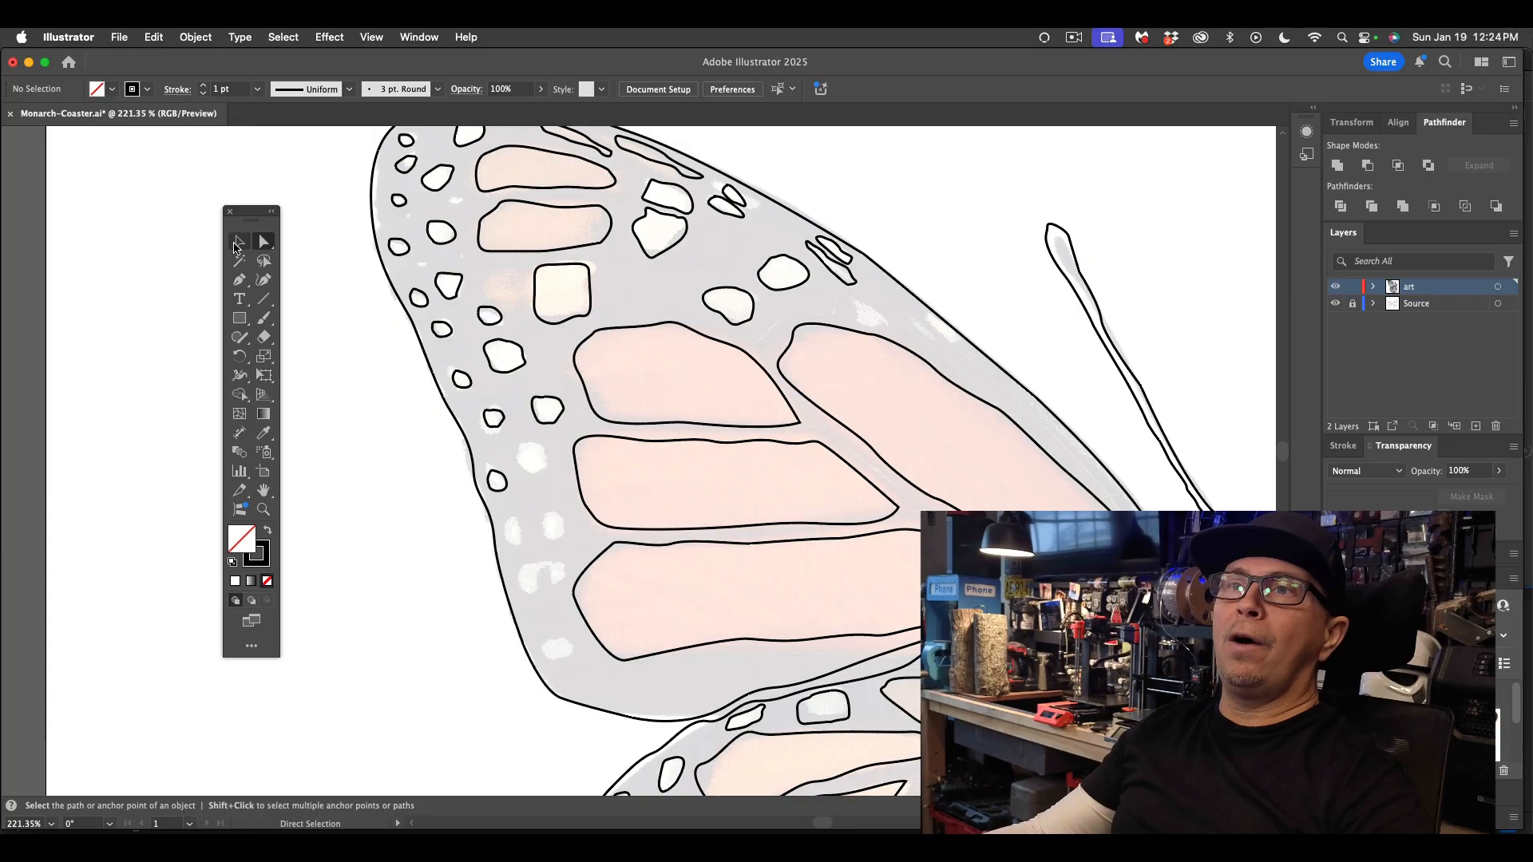
{"action": "left_click", "coordinate": [238, 242]}
{"action": "left_click", "coordinate": [525, 361]}
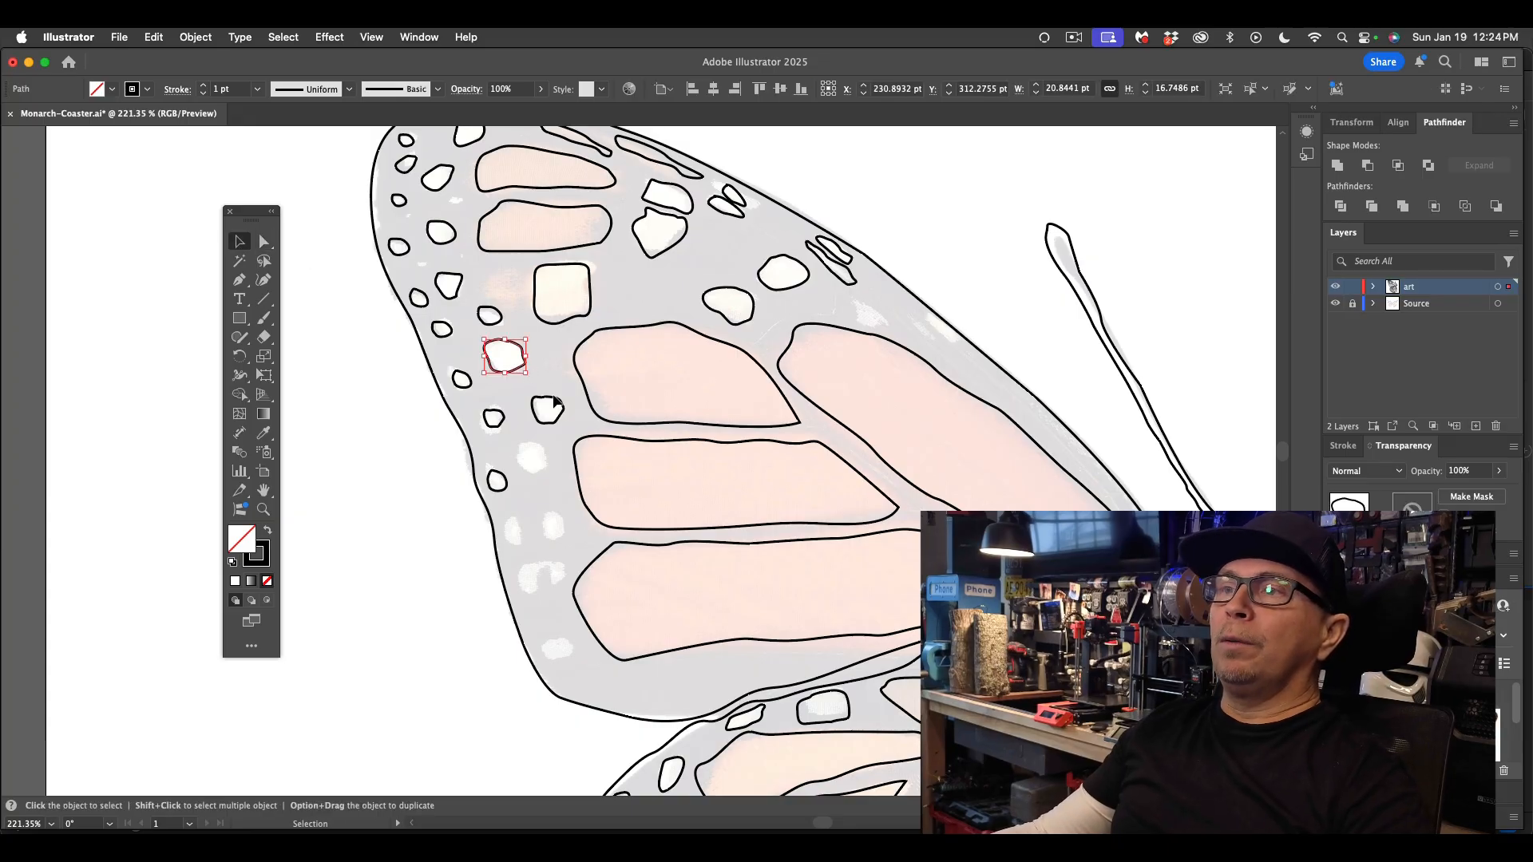
{"action": "left_click_drag", "start_coordinate": [559, 403], "coordinate": [571, 508]}
{"action": "left_click", "coordinate": [558, 485]}
{"action": "scroll", "coordinate": [557, 485], "scroll_direction": "down", "scroll_amount": 1}
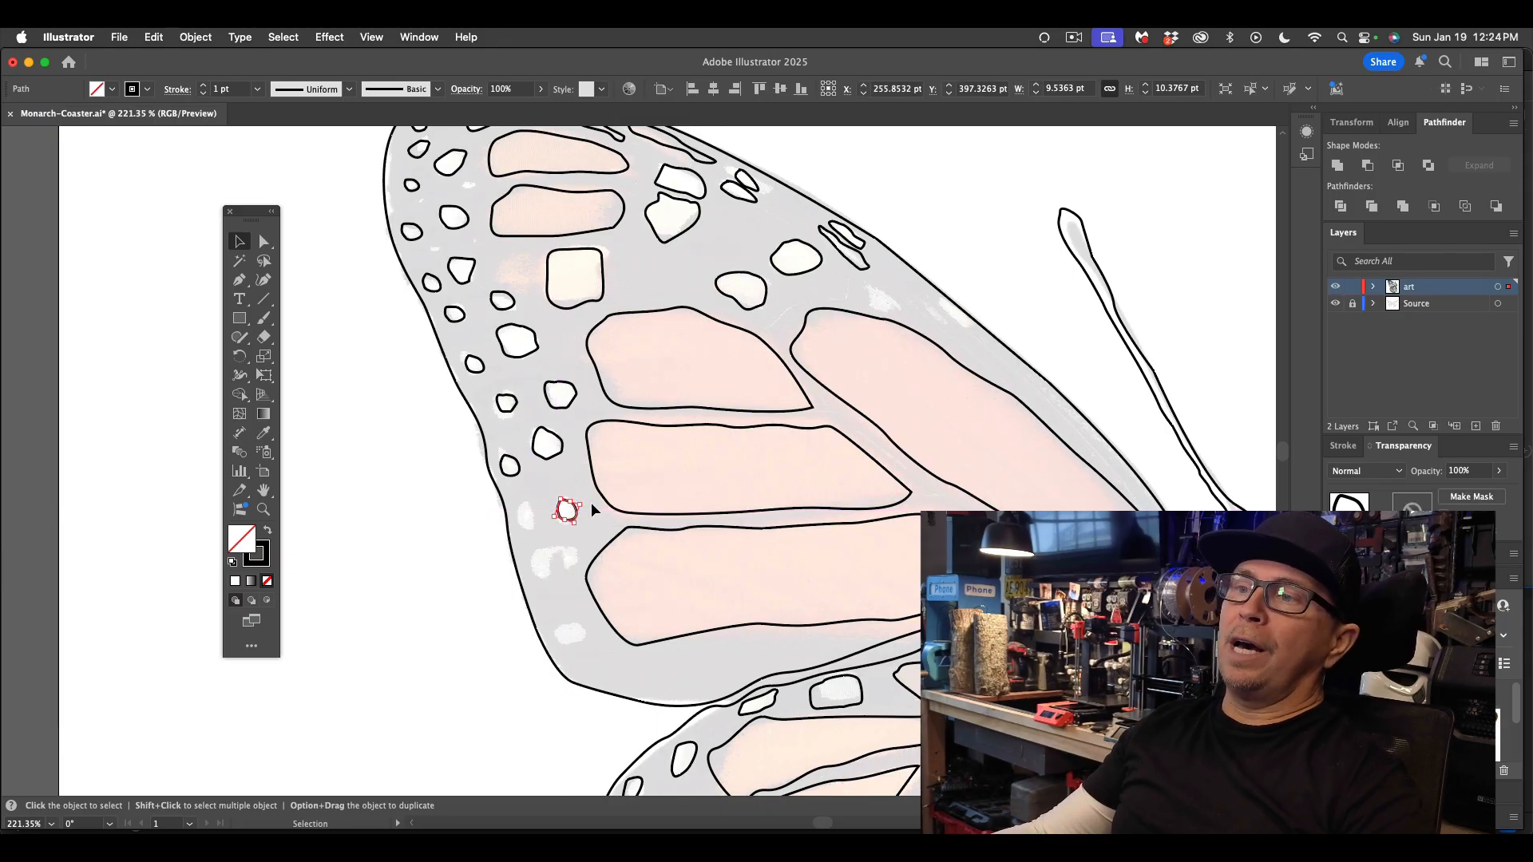
{"action": "left_click_drag", "start_coordinate": [509, 410], "coordinate": [539, 543]}
{"action": "left_click", "coordinate": [580, 556]}
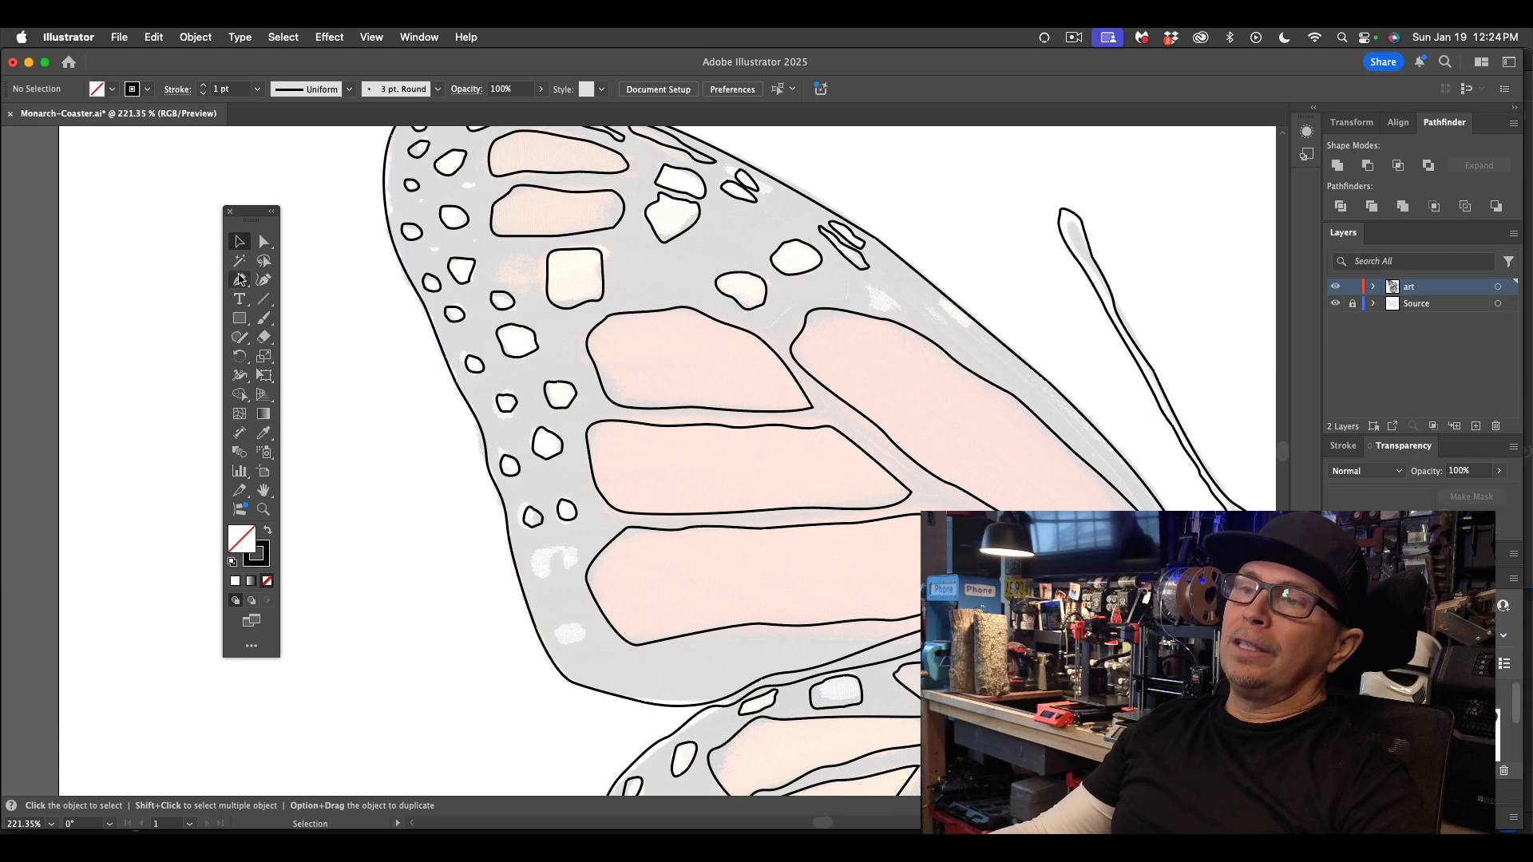
- Trace the hooked white marking near the forewing's lower outer corner as a closed path with the Pen tool
{"action": "left_click", "coordinate": [247, 289]}
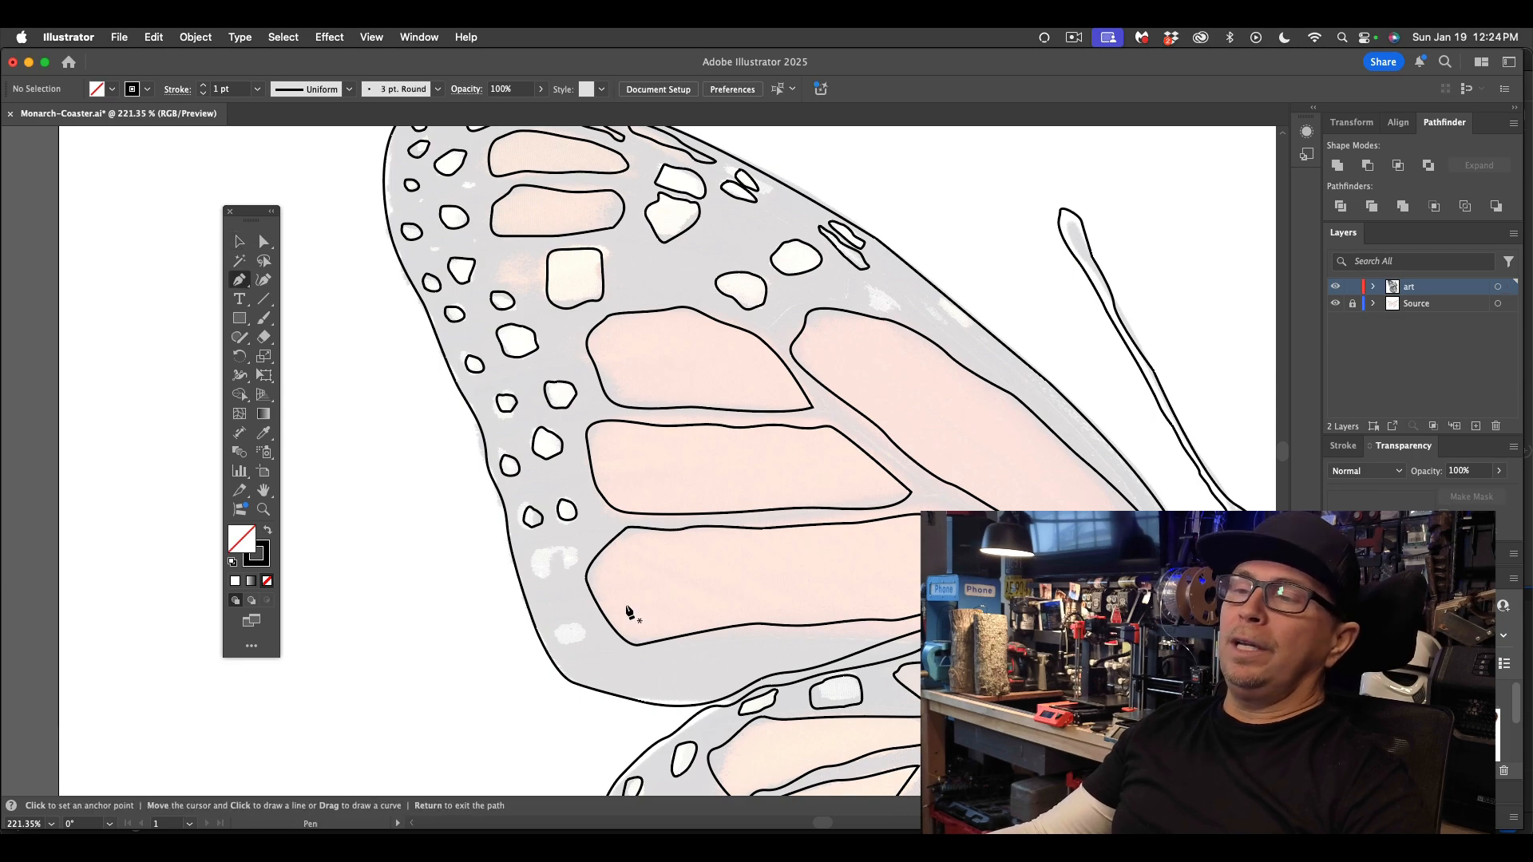
{"action": "left_click", "coordinate": [548, 568]}
{"action": "left_click_drag", "start_coordinate": [560, 556], "coordinate": [566, 567]}
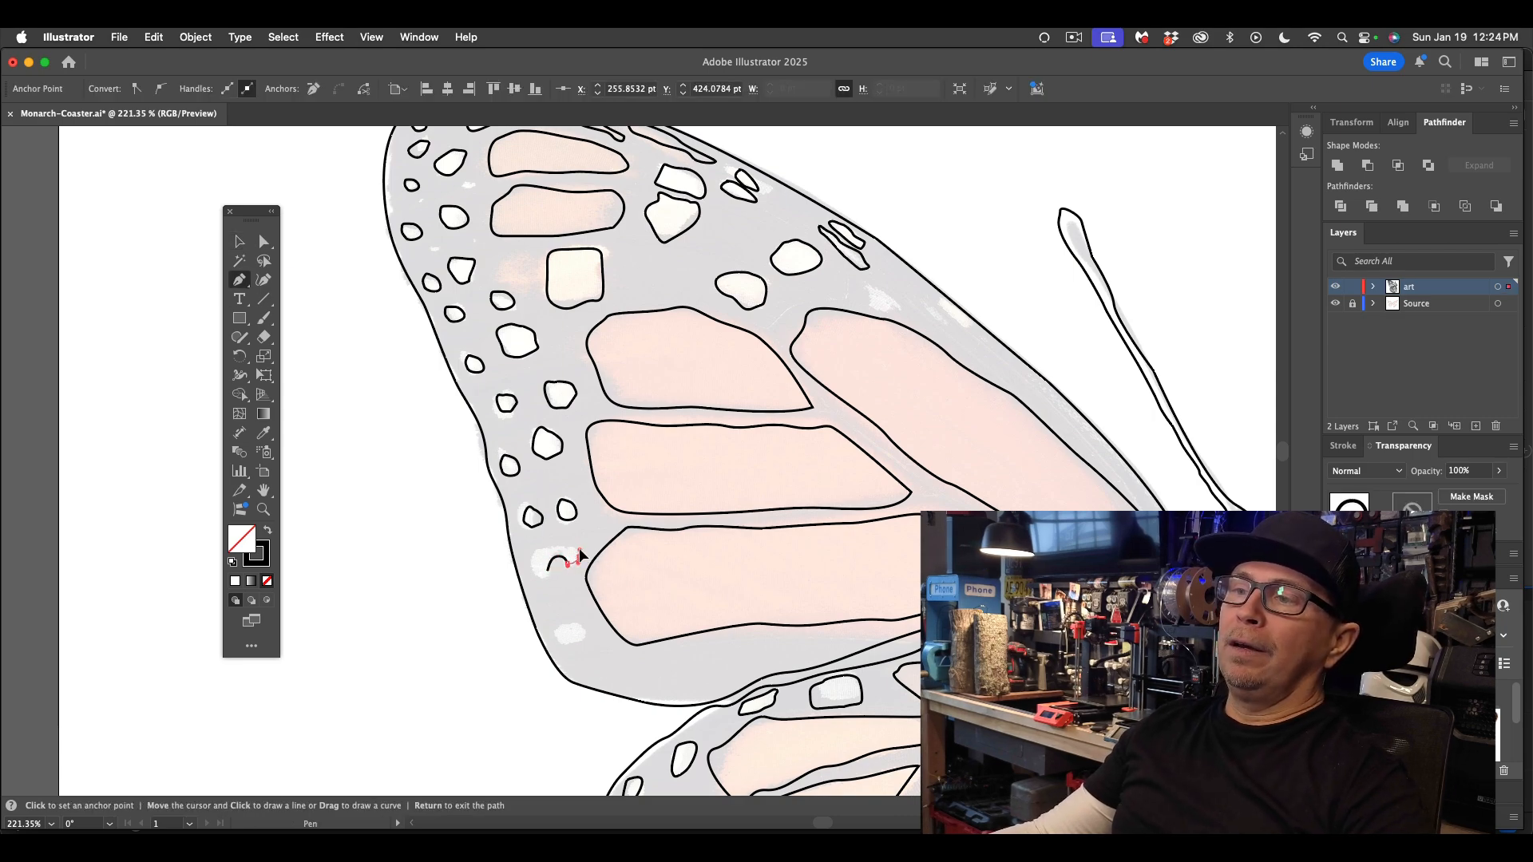
{"action": "left_click", "coordinate": [577, 551]}
{"action": "left_click", "coordinate": [567, 546]}
{"action": "left_click", "coordinate": [537, 549]}
{"action": "left_click", "coordinate": [532, 564]}
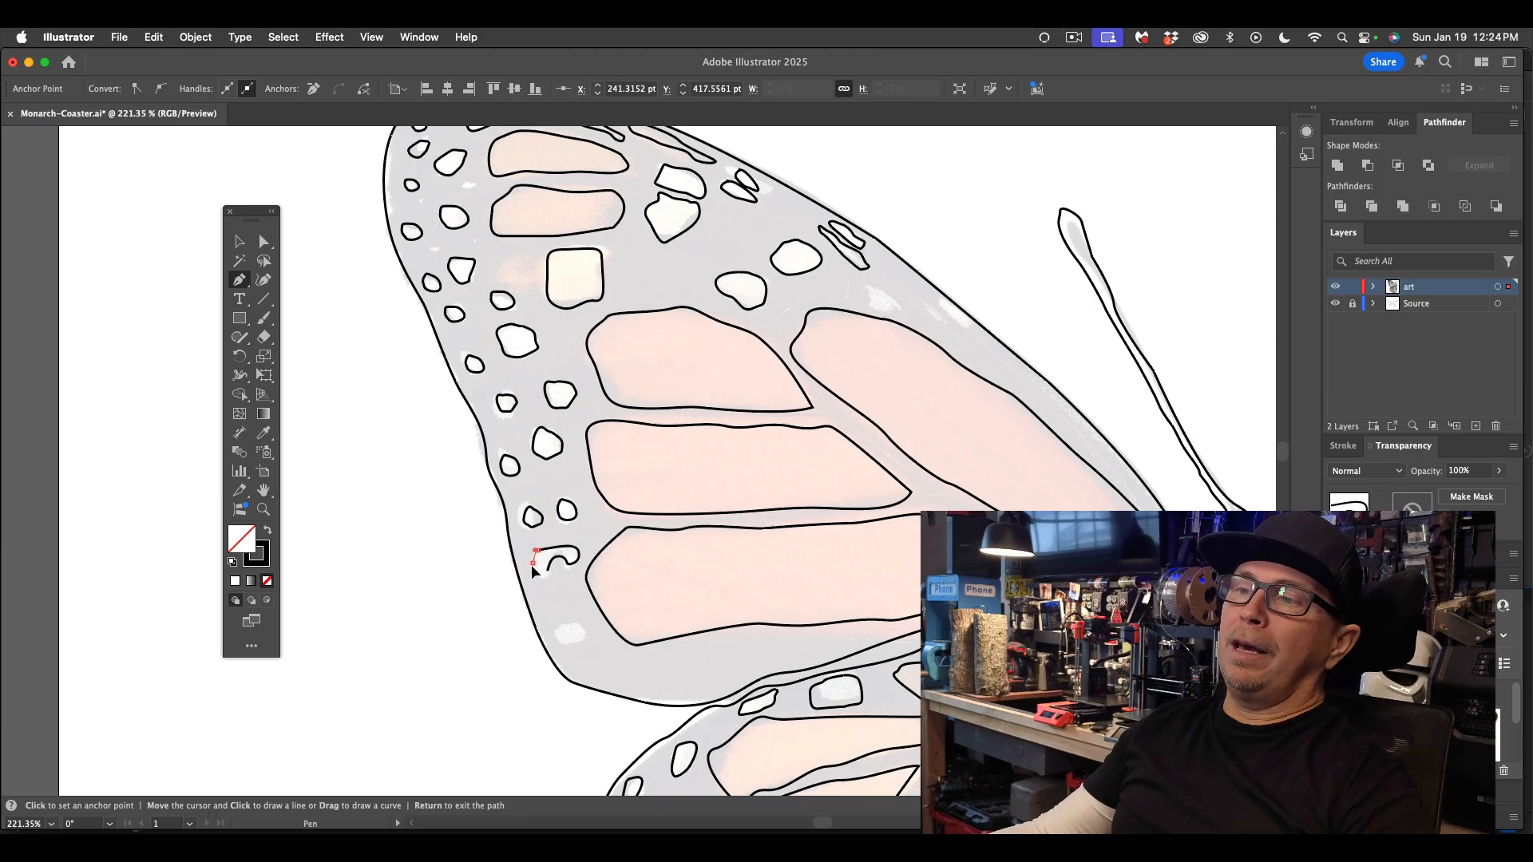
{"action": "left_click", "coordinate": [554, 563]}
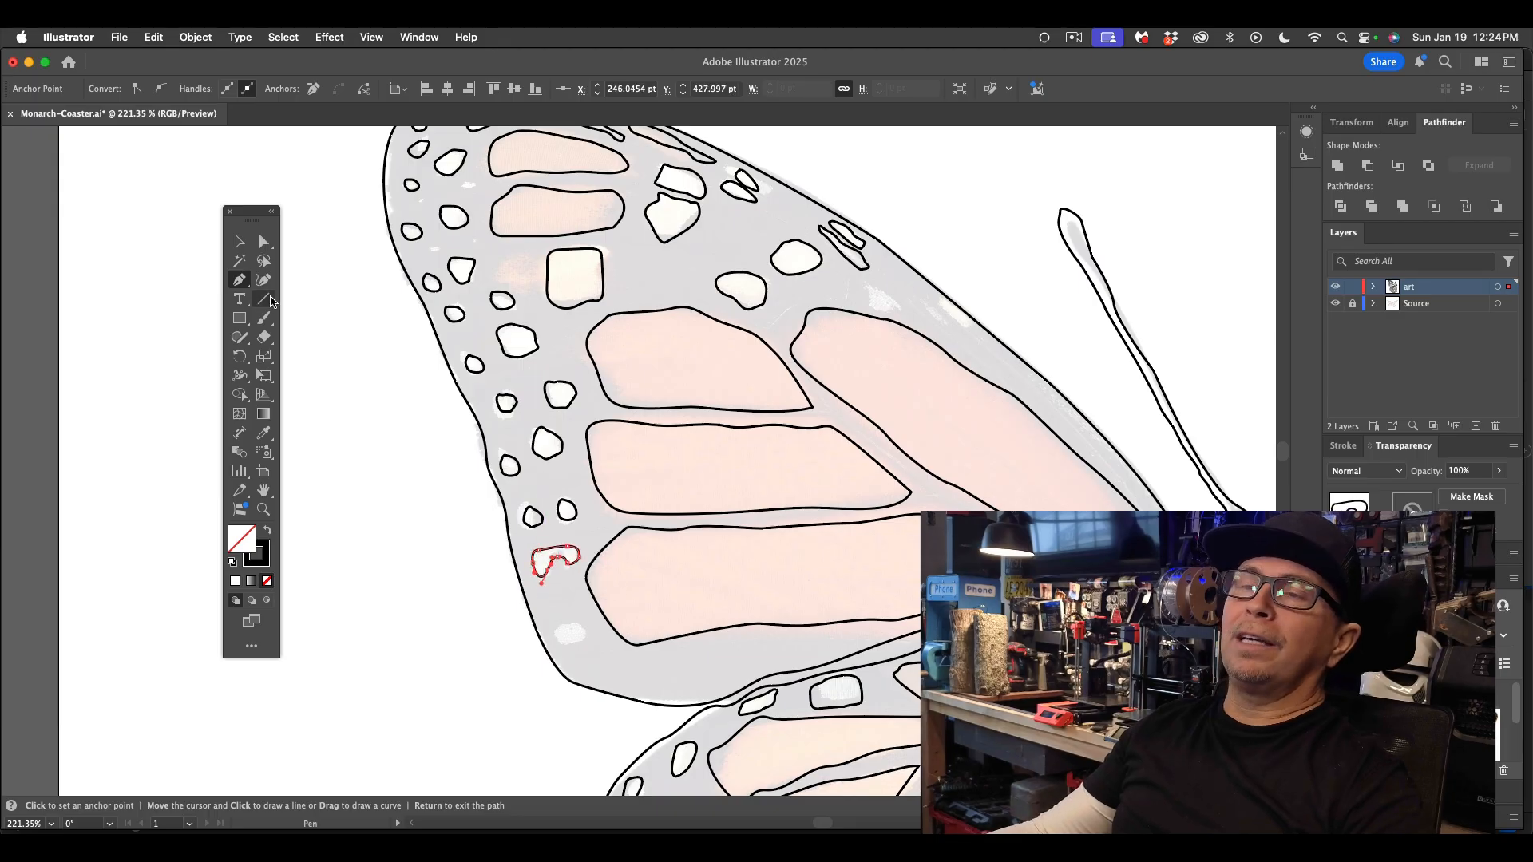
{"action": "left_click", "coordinate": [242, 242]}
{"action": "left_click", "coordinate": [371, 343]}
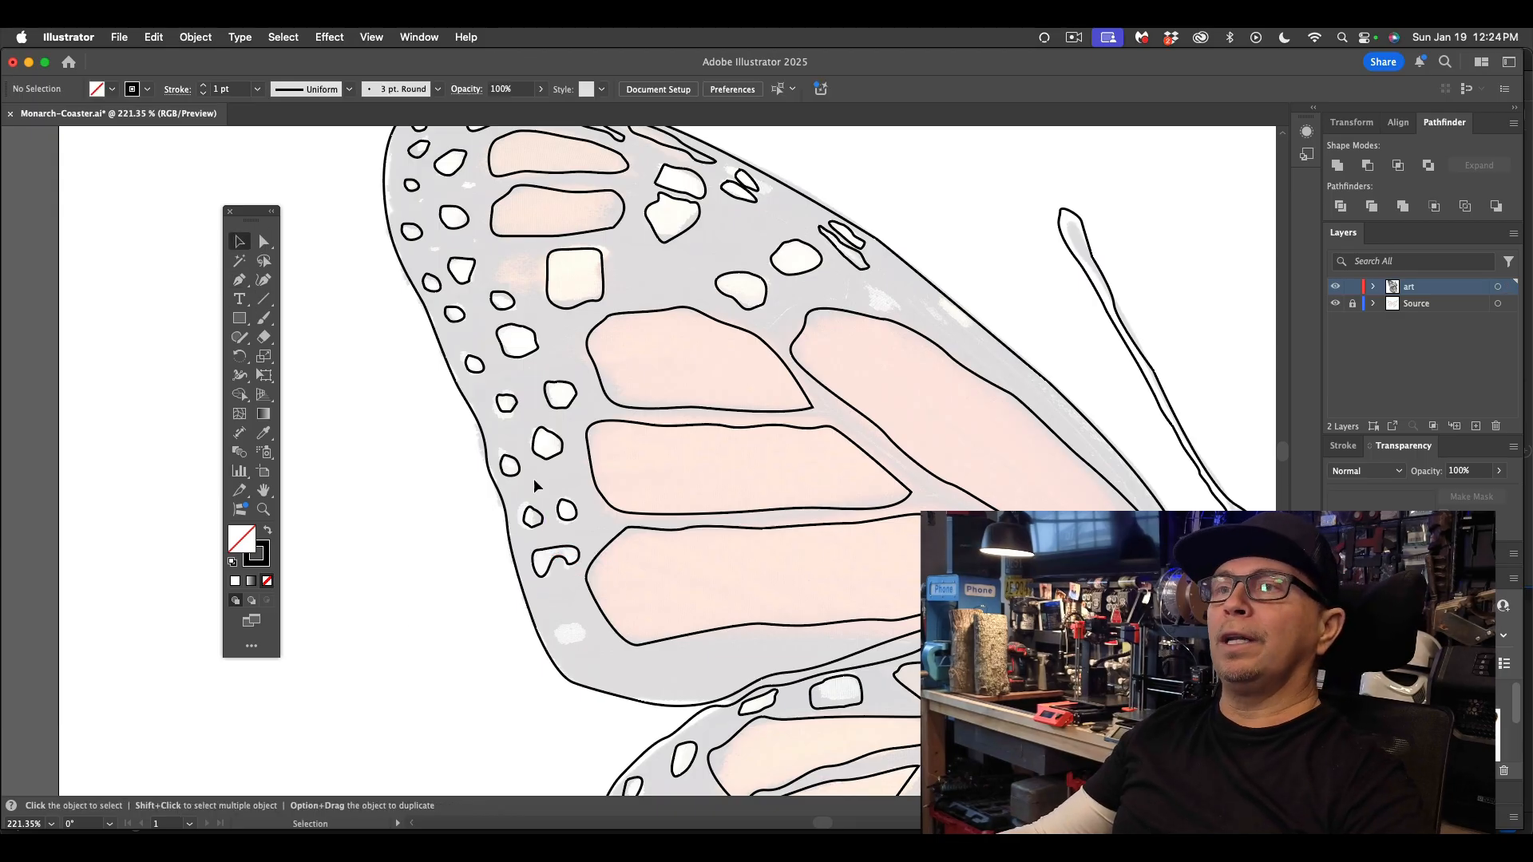
- Duplicate a spot onto the white marking at the forewing's lower outer corner and reshape its anchor points to about 17.2 by 12.2 pt
{"action": "left_click_drag", "start_coordinate": [570, 407], "coordinate": [581, 640]}
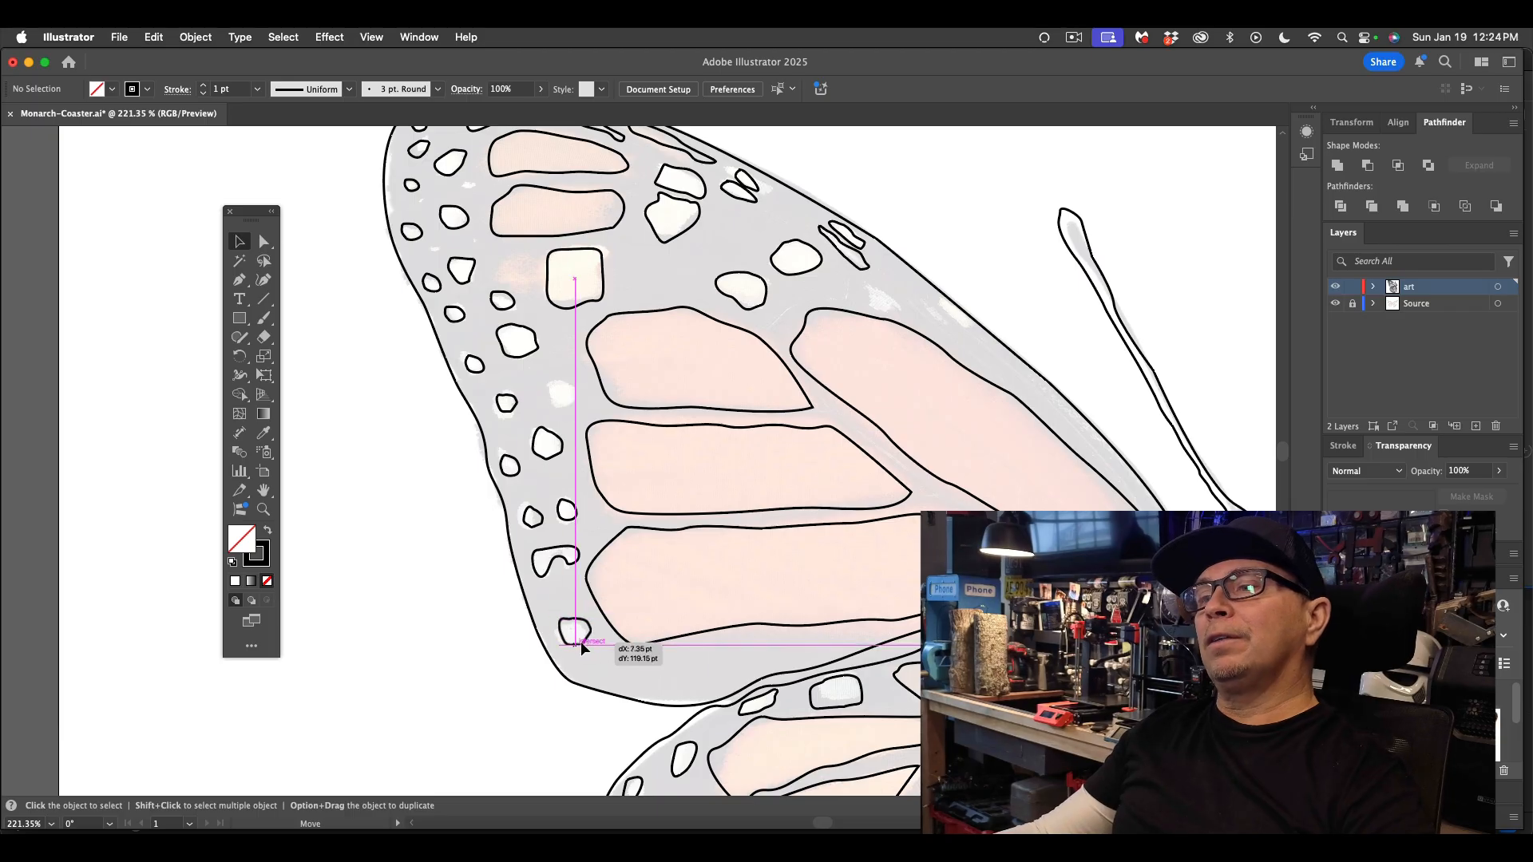
{"action": "key", "text": "a"}
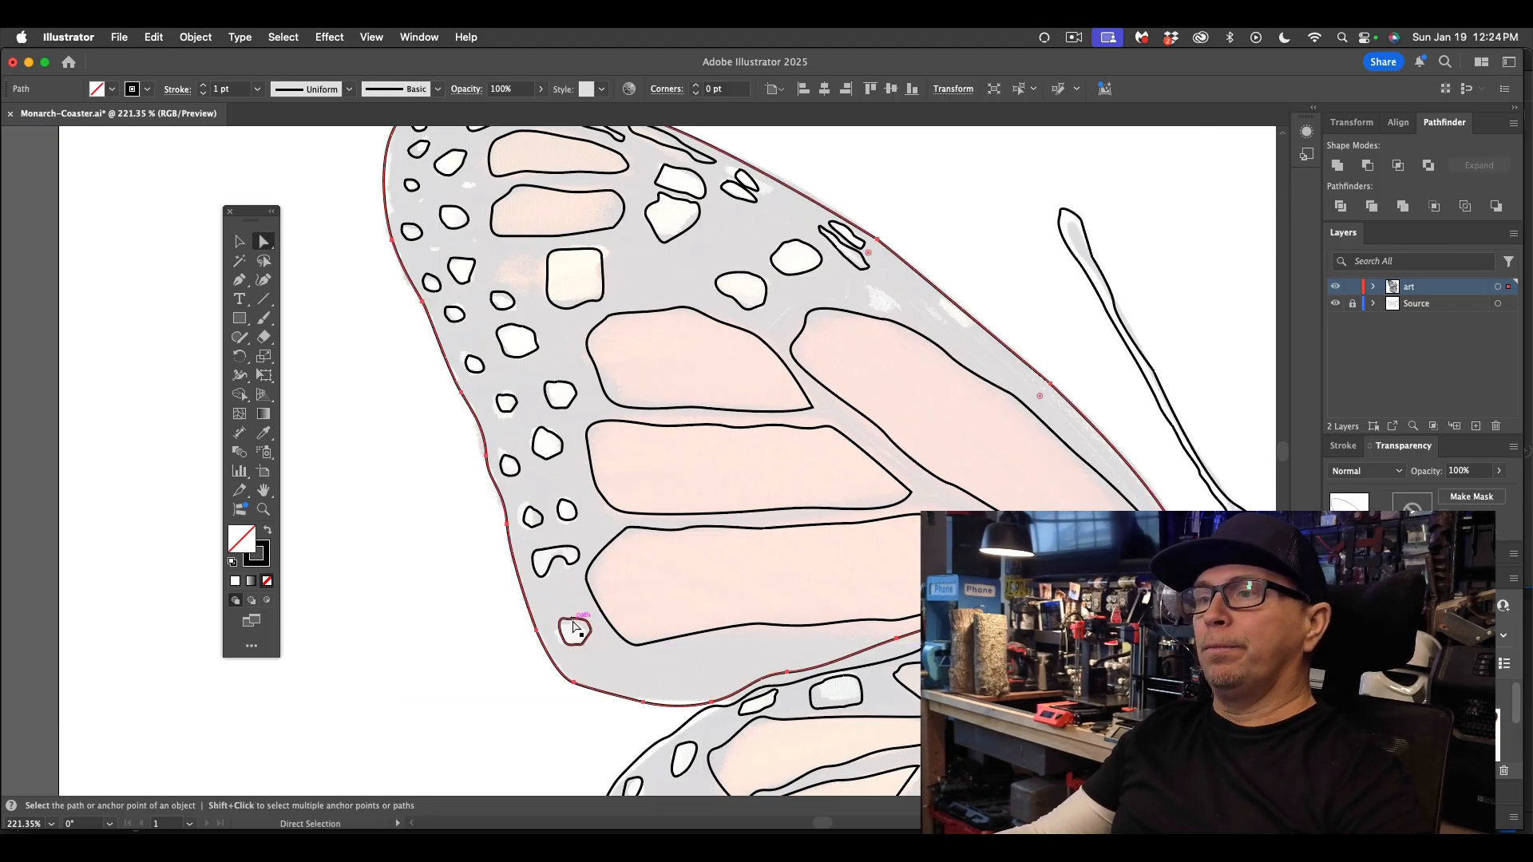
{"action": "left_click", "coordinate": [565, 619]}
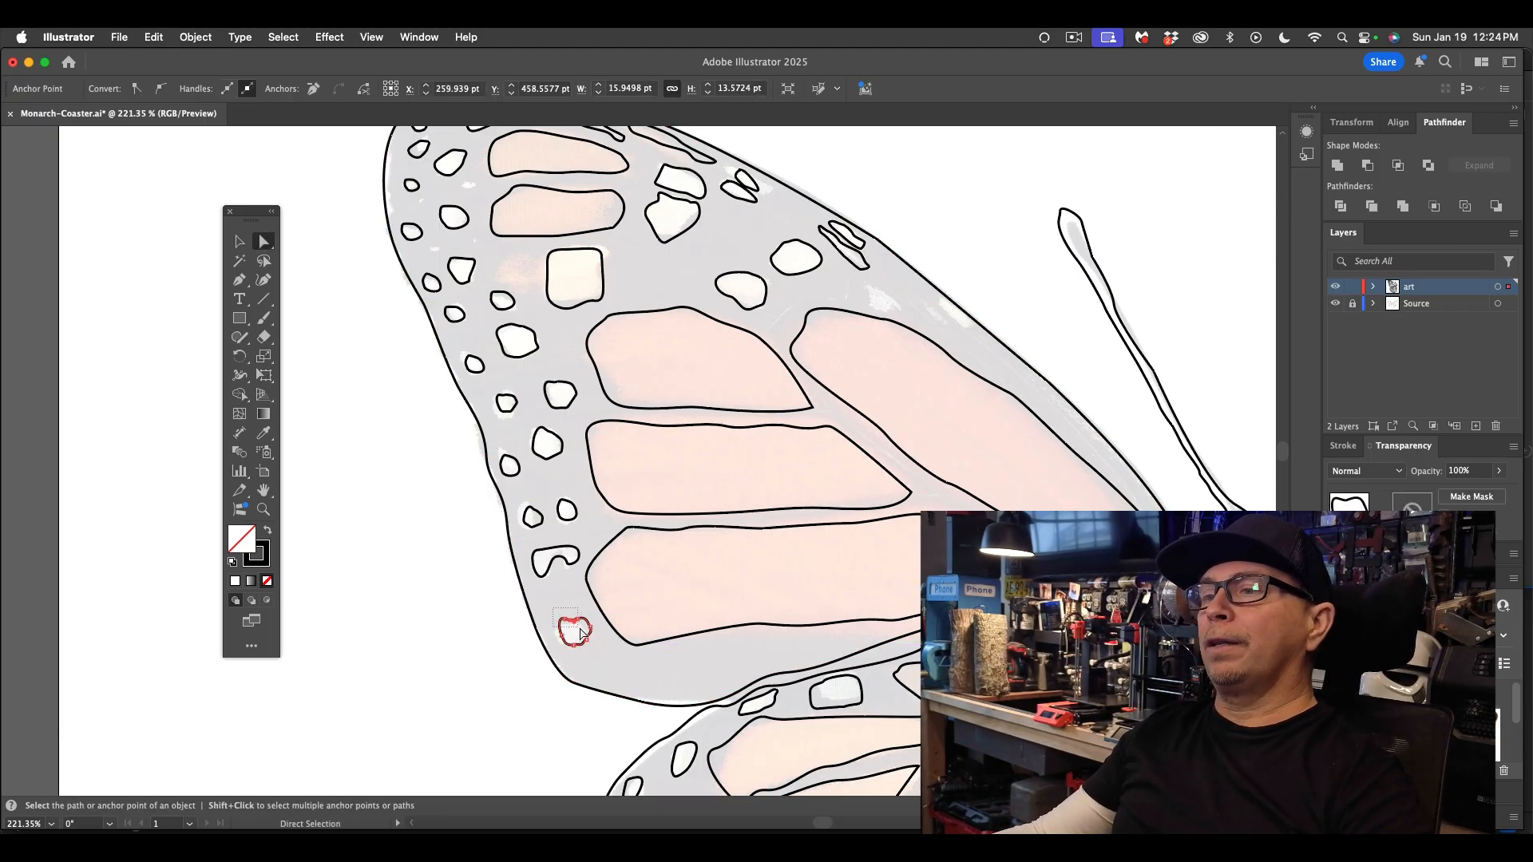
{"action": "left_click_drag", "start_coordinate": [580, 629], "coordinate": [587, 622]}
{"action": "scroll", "coordinate": [575, 623], "scroll_direction": "up", "scroll_amount": 1}
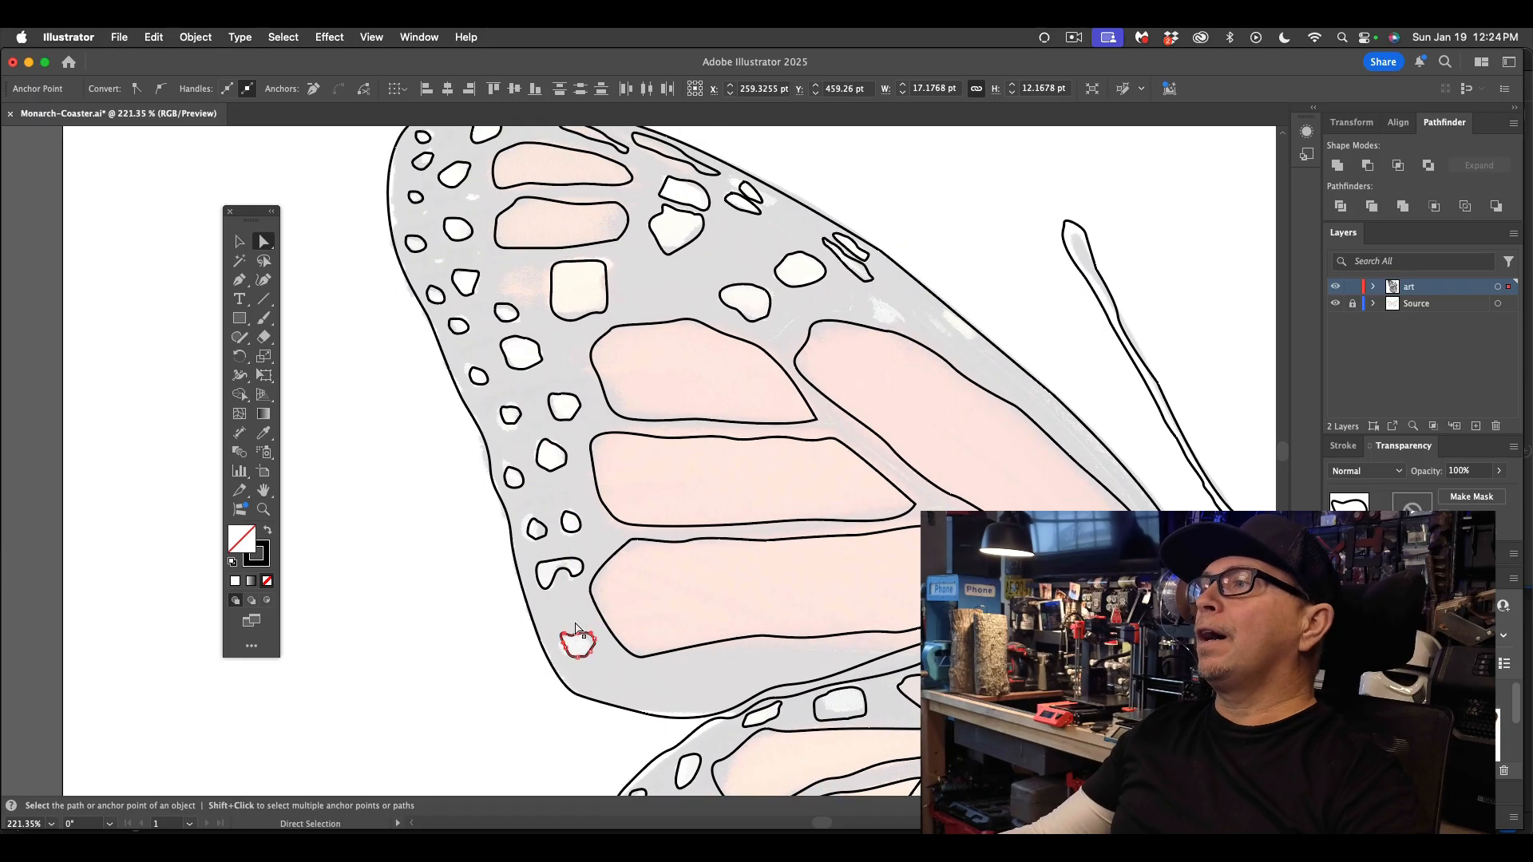
{"action": "left_click", "coordinate": [593, 584]}
- Duplicate an outer-edge spot onto the faint white marking below the upper-edge slivers of the forewing, at about 14.1 by 13.9 pt
{"action": "left_click", "coordinate": [241, 242]}
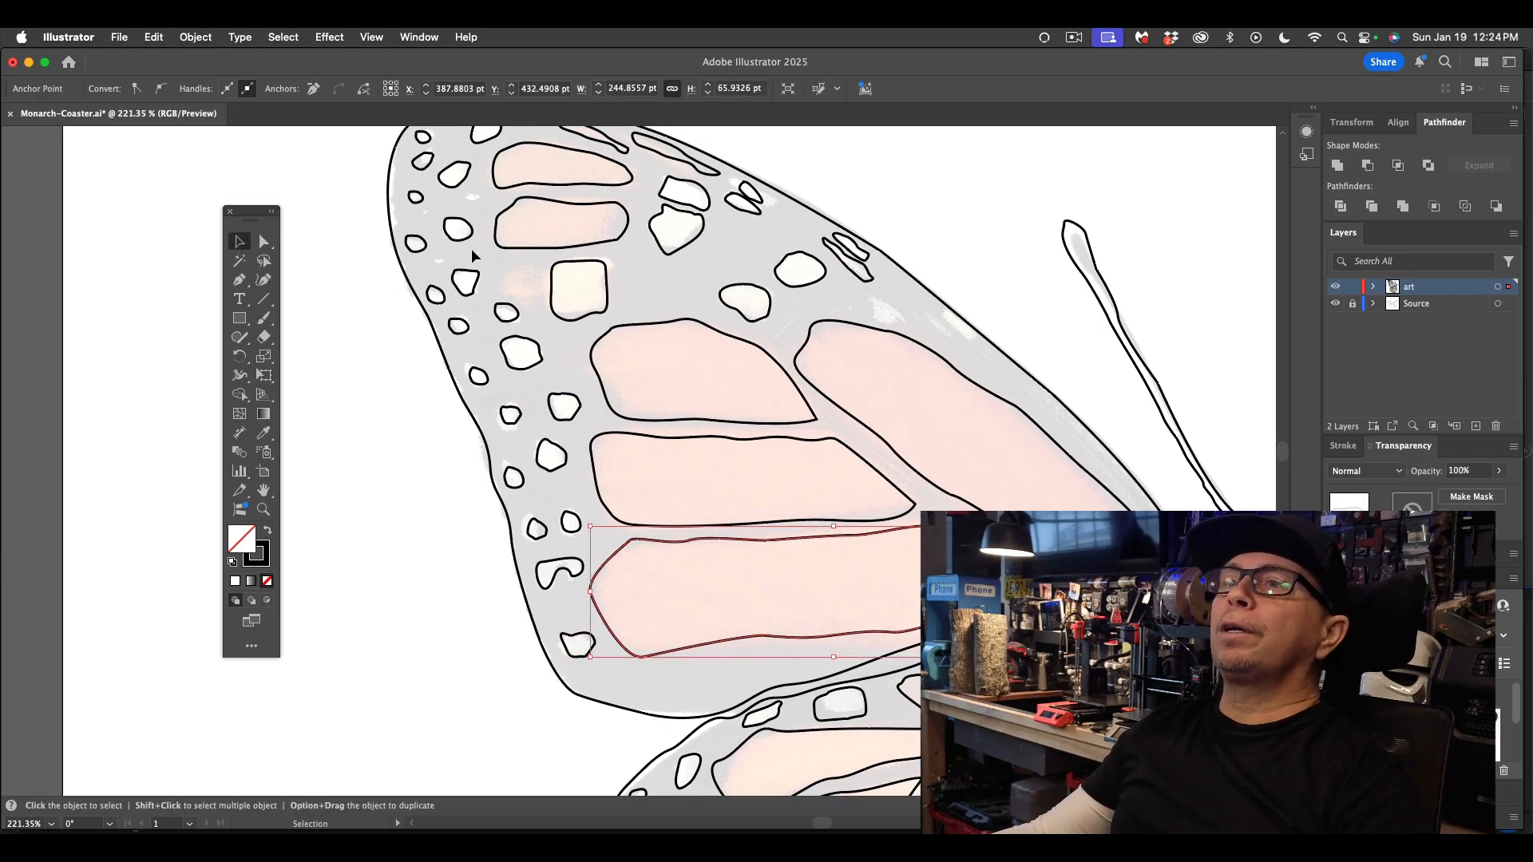
{"action": "left_click_drag", "start_coordinate": [479, 273], "coordinate": [872, 289]}
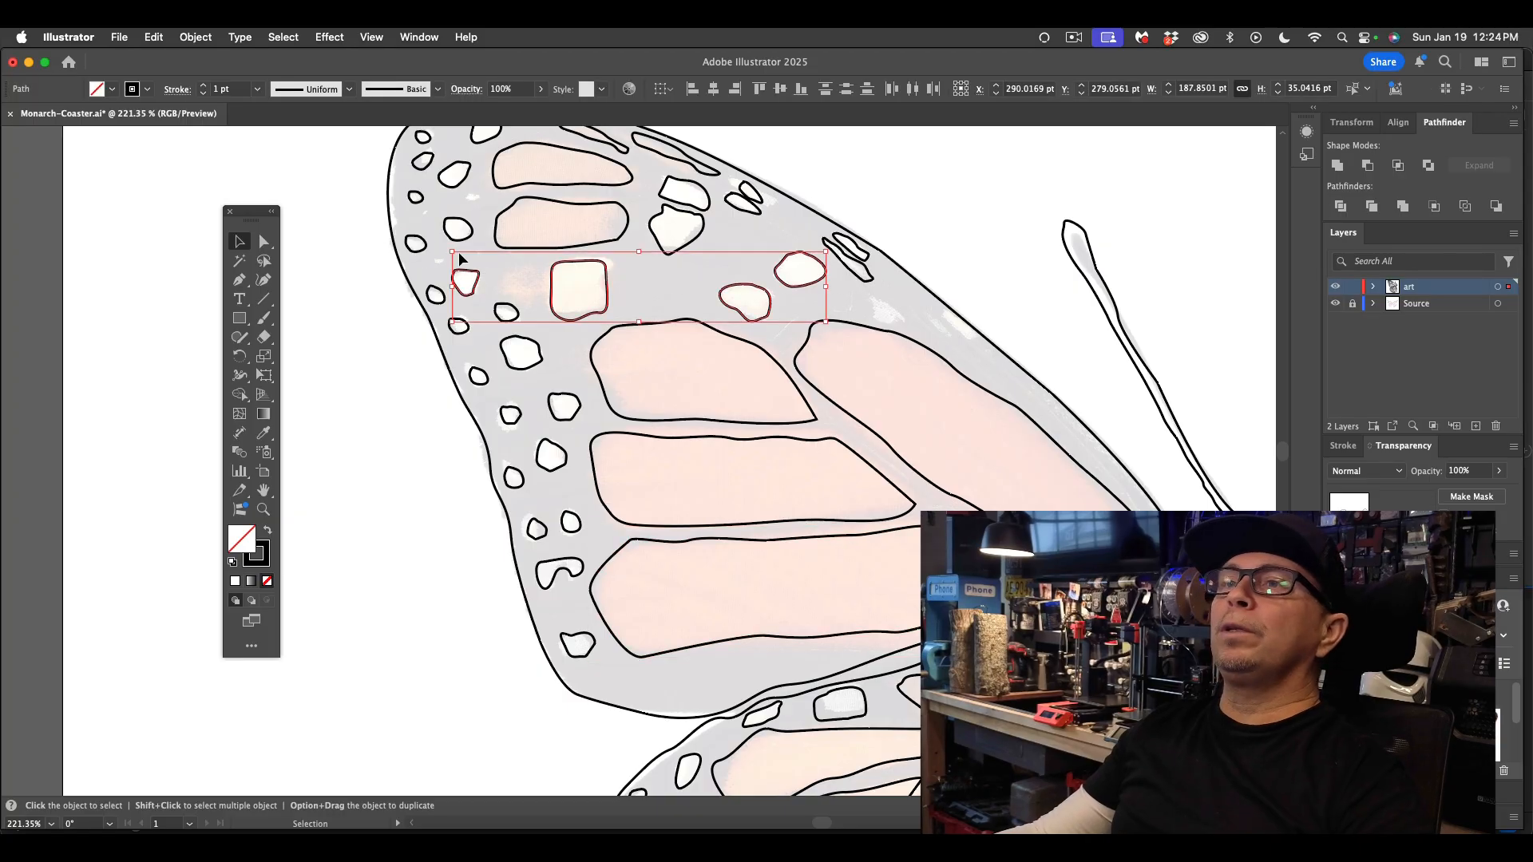
{"action": "left_click", "coordinate": [375, 275]}
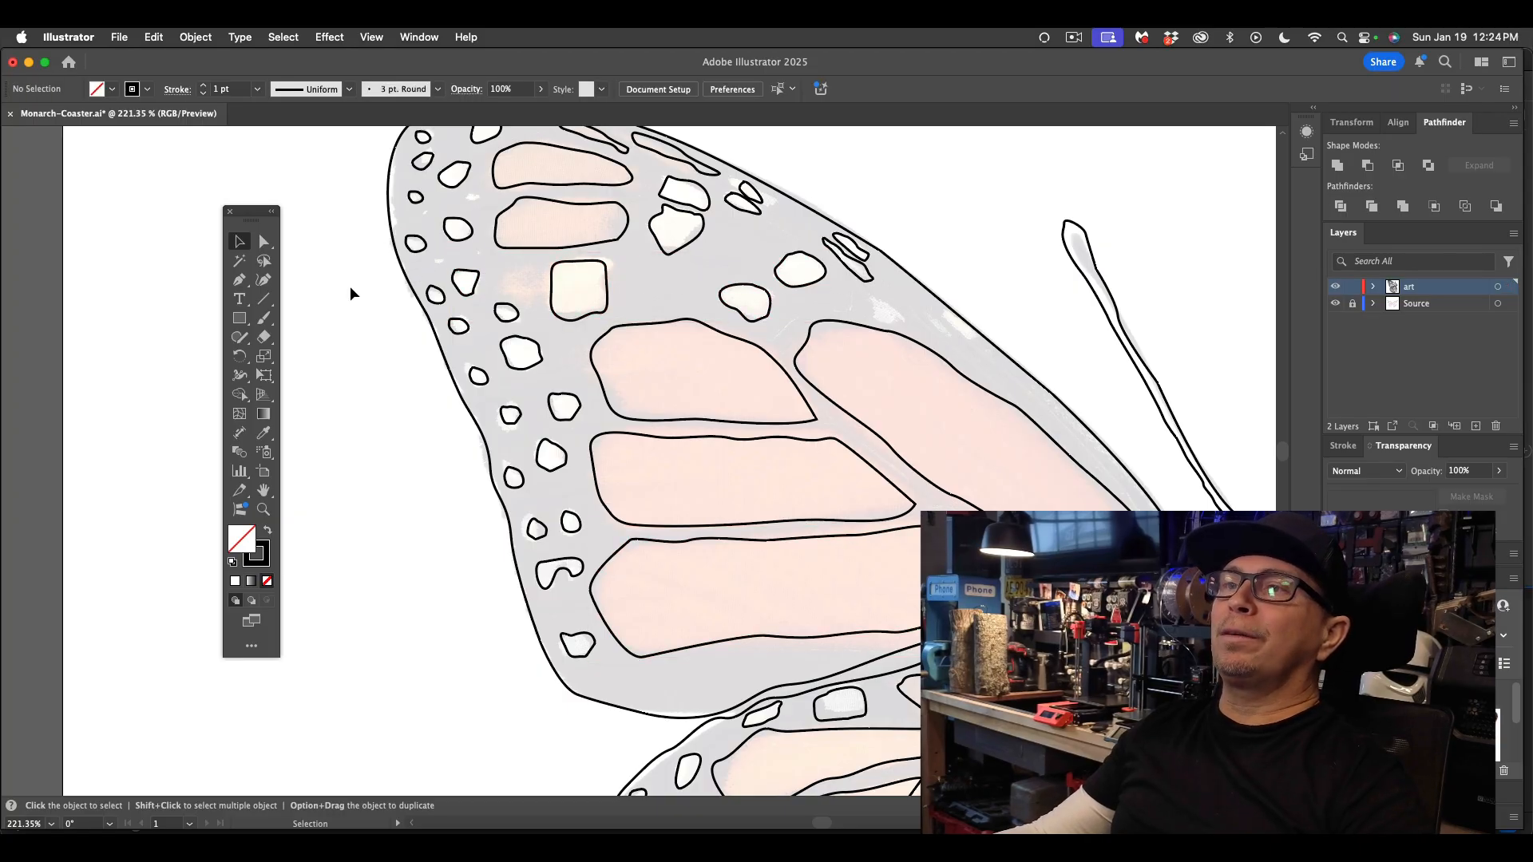
{"action": "left_click_drag", "start_coordinate": [467, 281], "coordinate": [897, 296]}
{"action": "key", "text": "super+0"}
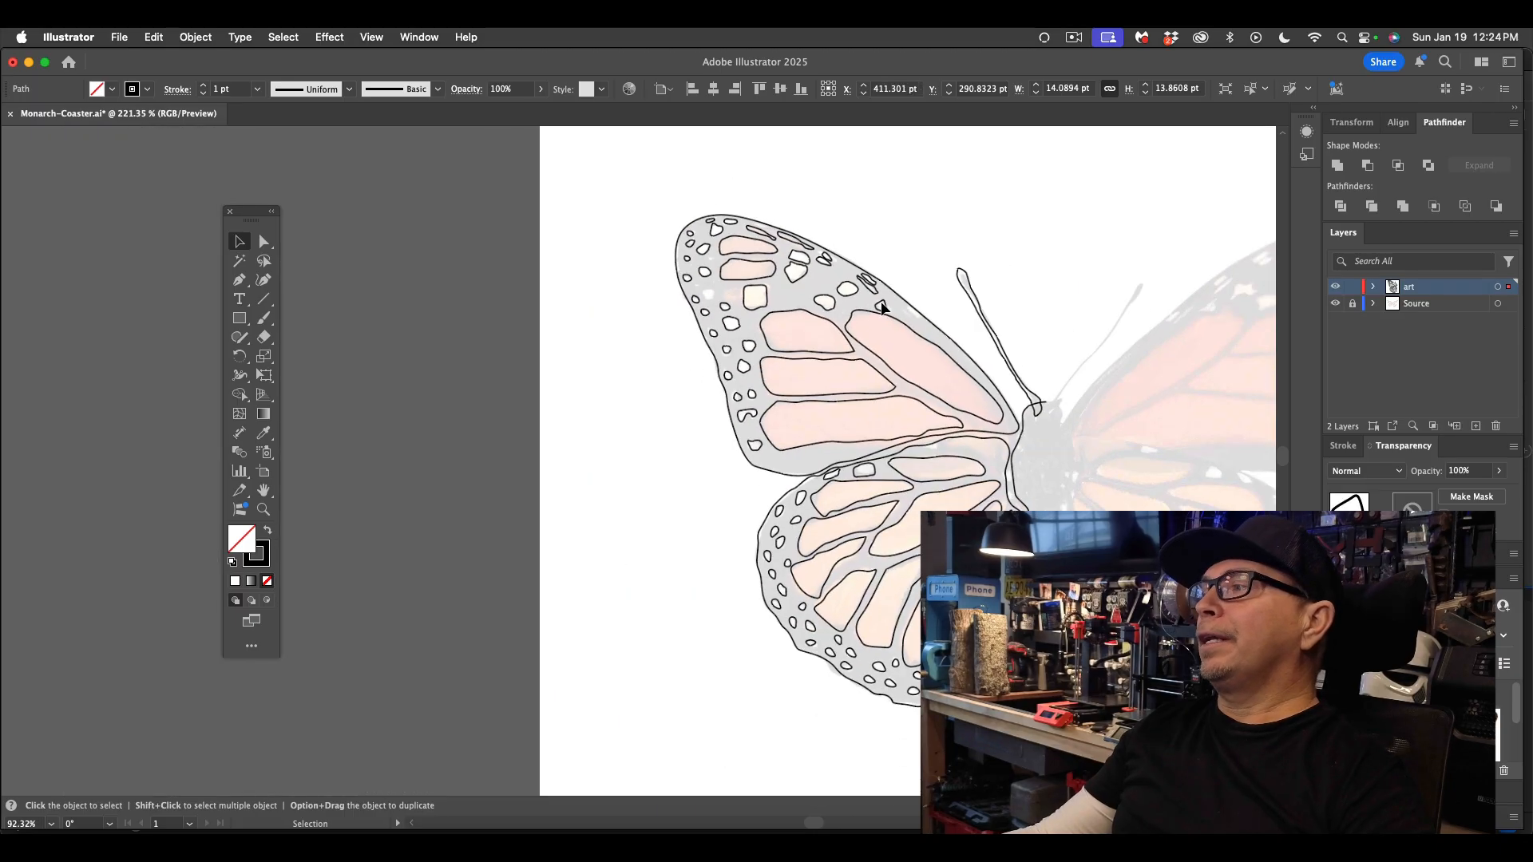
- Duplicate the slanted spot at the hindwing's upper edge onto the marking above the topmost hindwing cell, at about 19.5 by 12.8 pt
{"action": "scroll", "coordinate": [812, 393], "scroll_direction": "up", "scroll_amount": 2}
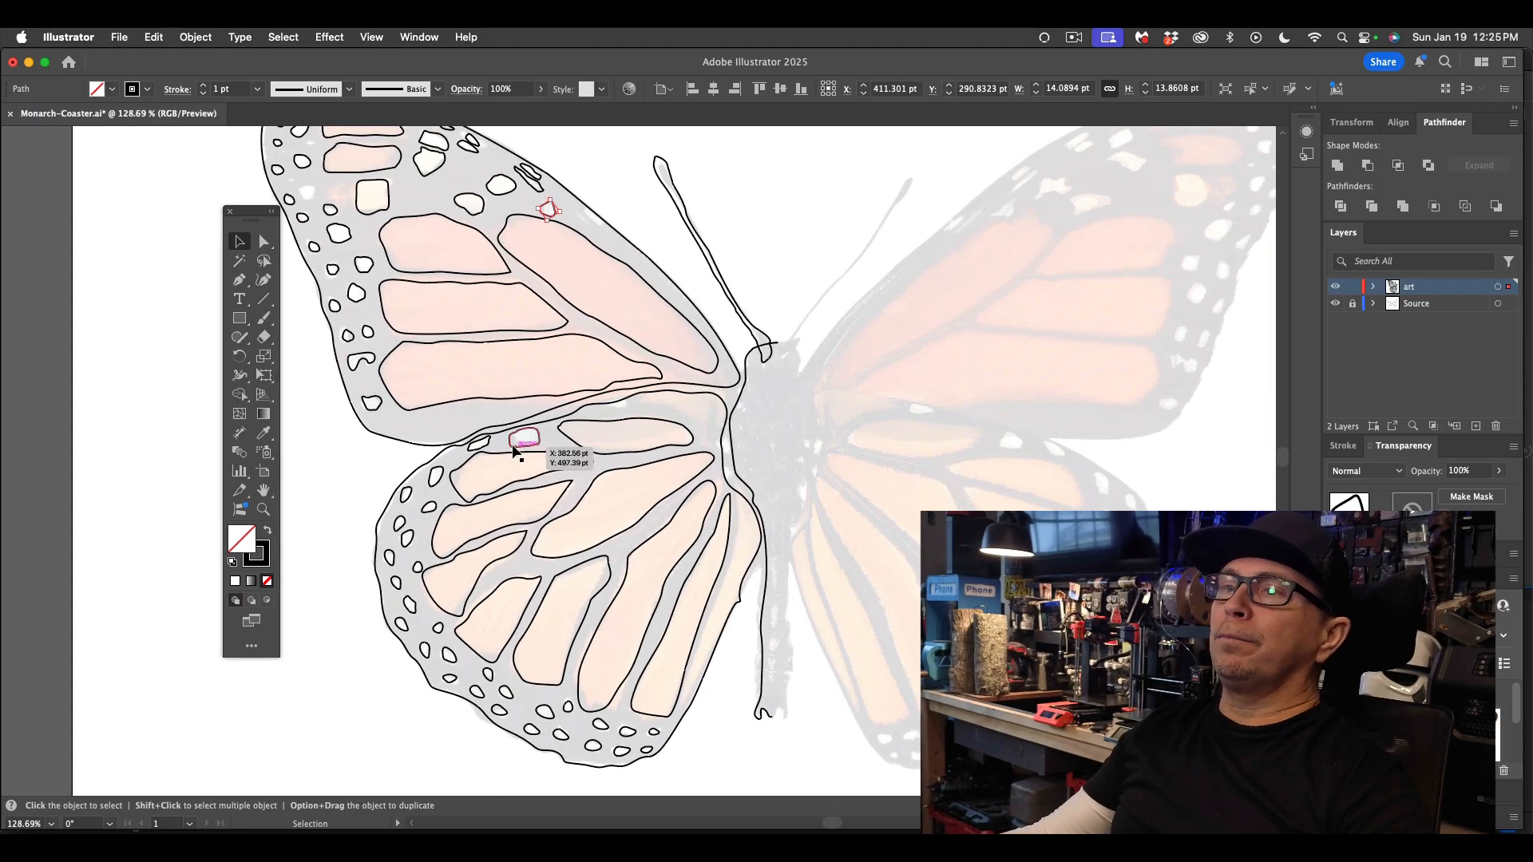
{"action": "left_click_drag", "start_coordinate": [488, 449], "coordinate": [628, 415]}
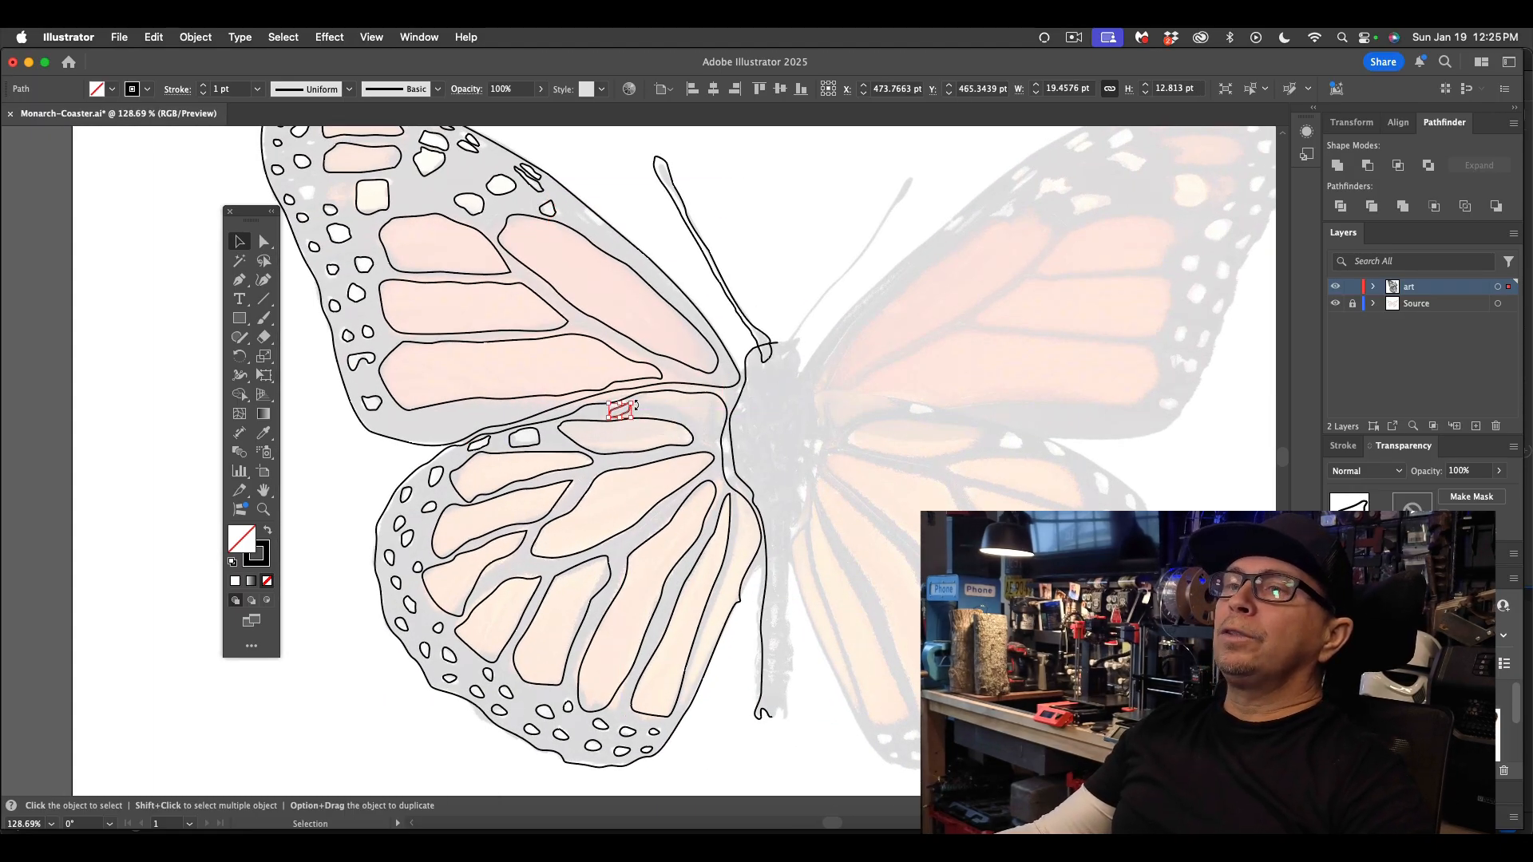
{"action": "scroll", "coordinate": [490, 434], "scroll_direction": "down", "scroll_amount": 2}
{"action": "scroll", "coordinate": [489, 432], "scroll_direction": "up", "scroll_amount": 4}
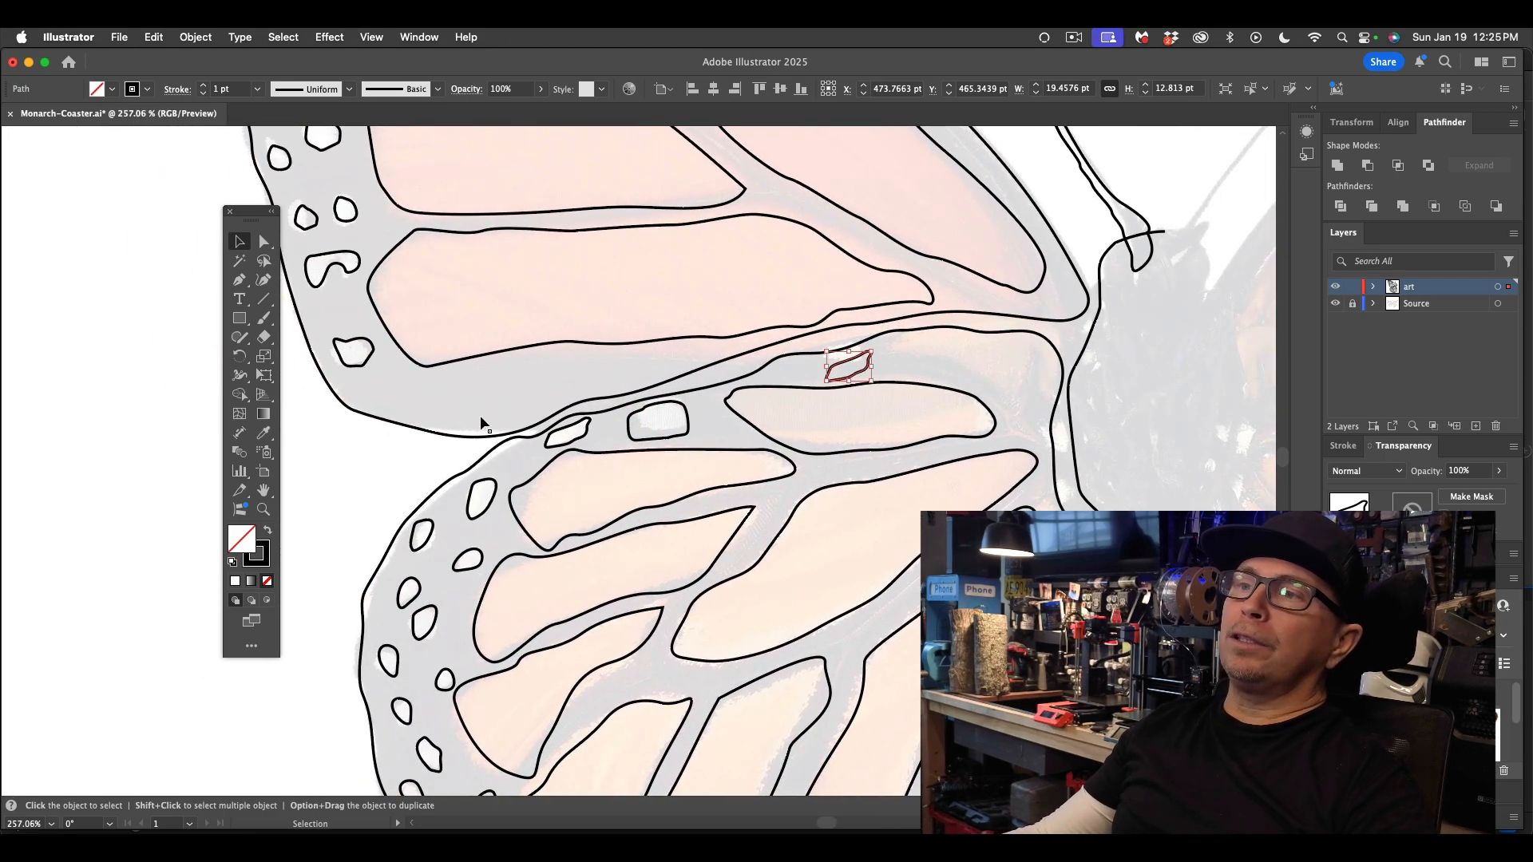
- Duplicate two hindwing spots onto the forewing's bottom-edge markings, rotating them and sizing the longer one to about 26 by 11.3 pt
{"action": "left_click_drag", "start_coordinate": [580, 438], "coordinate": [422, 390]}
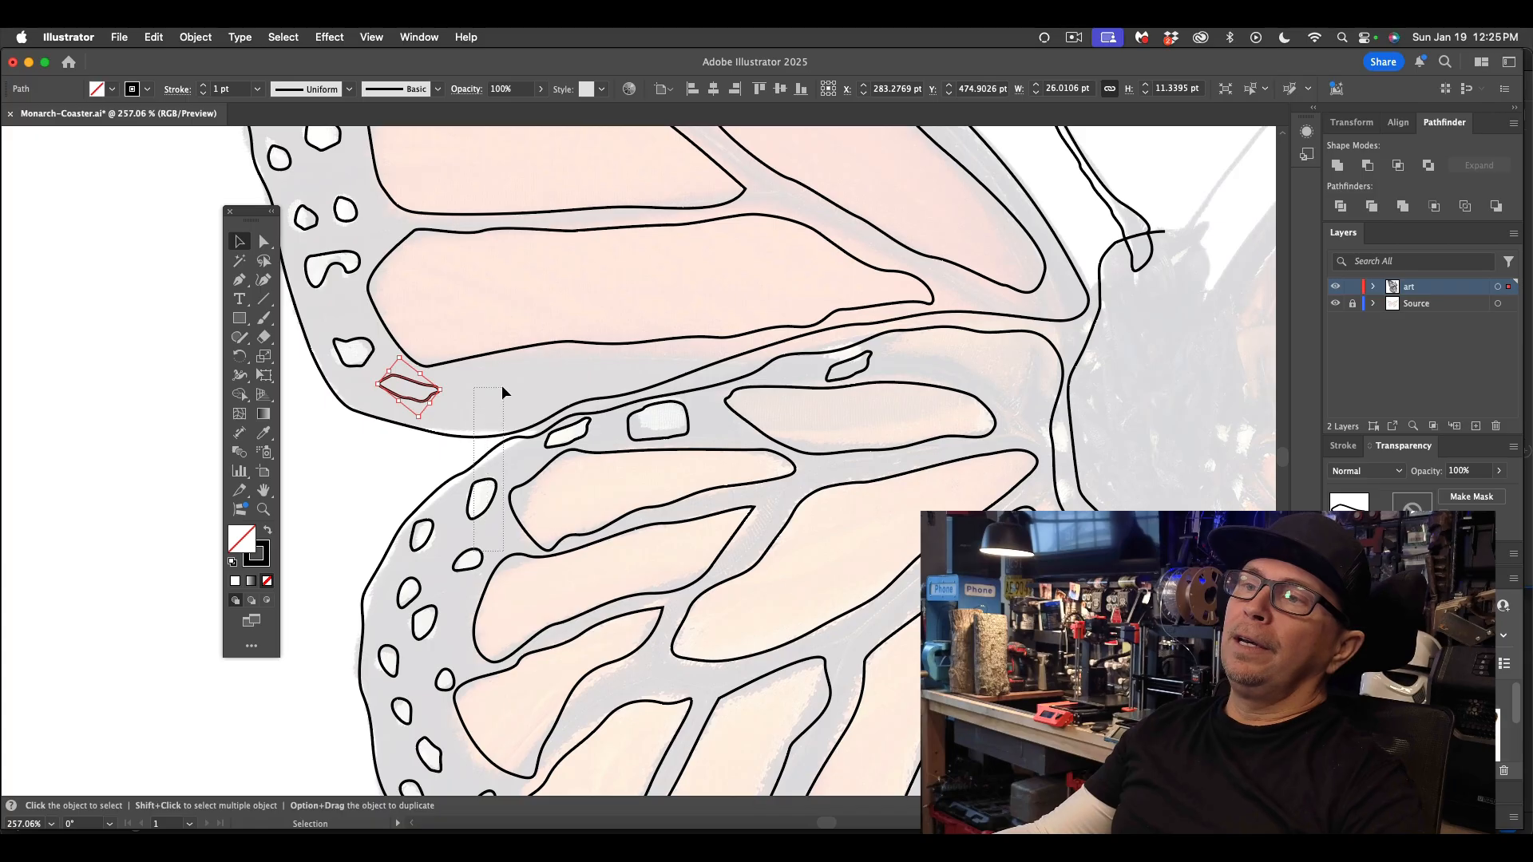
{"action": "left_click_drag", "start_coordinate": [466, 555], "coordinate": [484, 406]}
{"action": "left_click", "coordinate": [530, 398]}
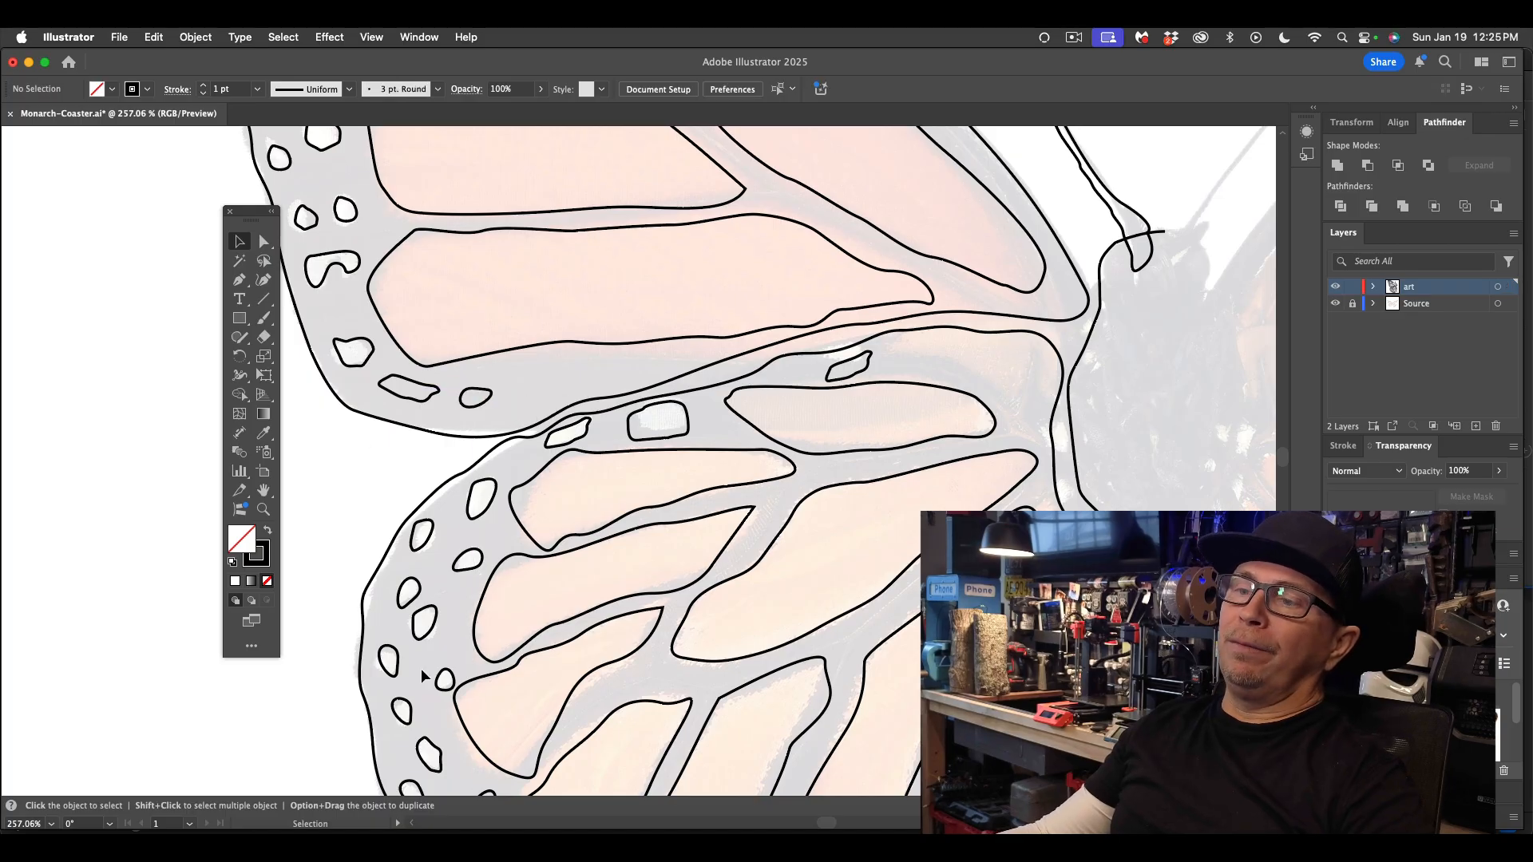
- Duplicate a small hindwing spot onto the forewing's bottom edge beside the last spot, scaling it to about 5.1 by 6 pt and fitting it
{"action": "left_click_drag", "start_coordinate": [449, 678], "coordinate": [541, 380]}
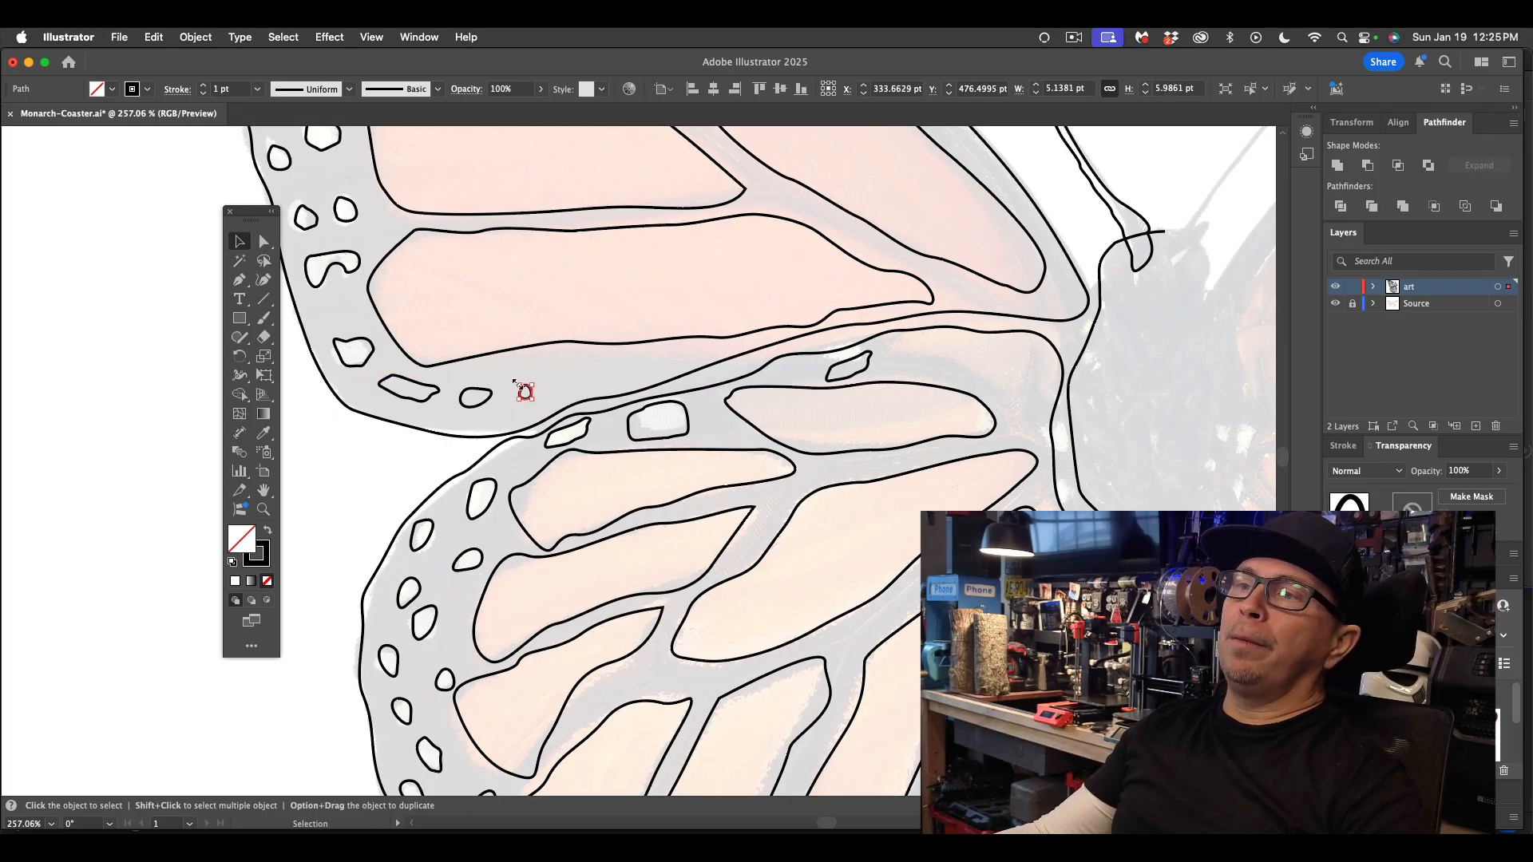
{"action": "scroll", "coordinate": [514, 381], "scroll_direction": "up", "scroll_amount": 3}
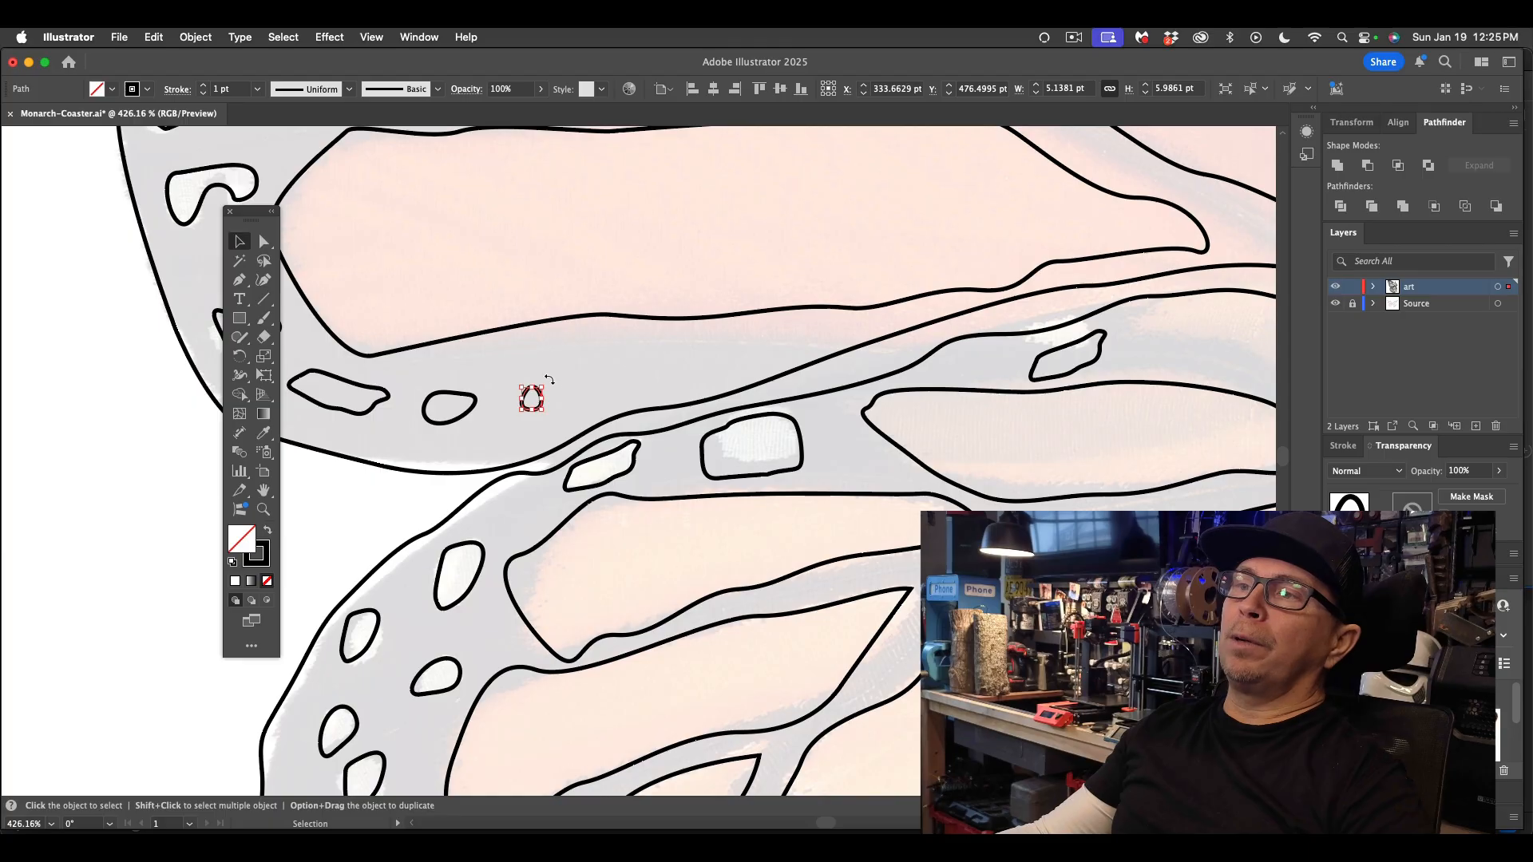
{"action": "left_click_drag", "start_coordinate": [546, 408], "coordinate": [579, 392]}
{"action": "left_click", "coordinate": [615, 382]}
{"action": "scroll", "coordinate": [616, 384], "scroll_direction": "down", "scroll_amount": 8}
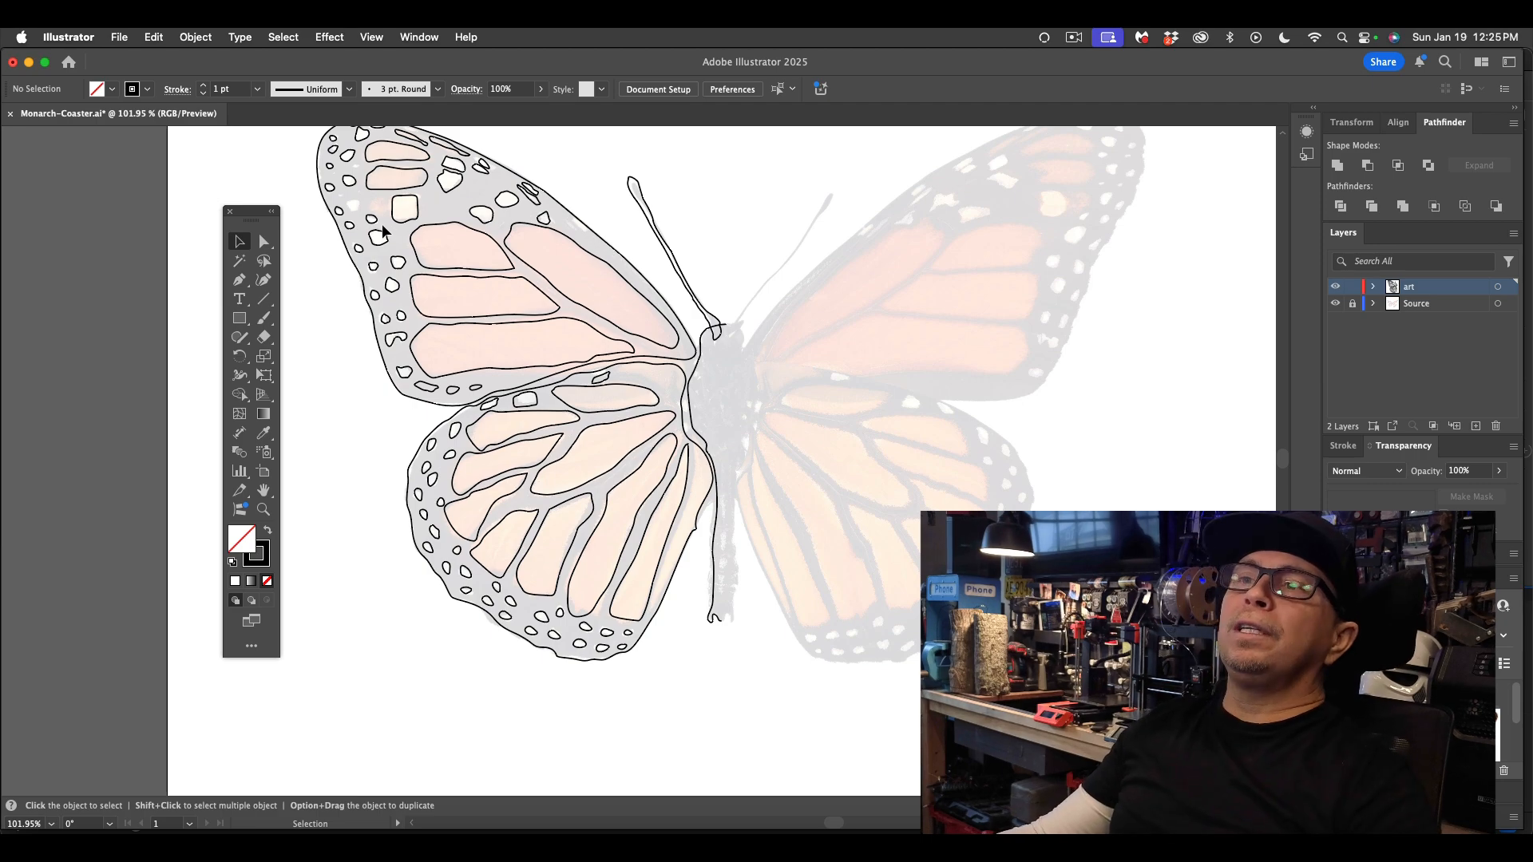
- Duplicate an outer-edge spot onto the forewing marking beside the square spot, at about 20.8 by 16.7 pt
{"action": "left_click_drag", "start_coordinate": [373, 222], "coordinate": [455, 216]}
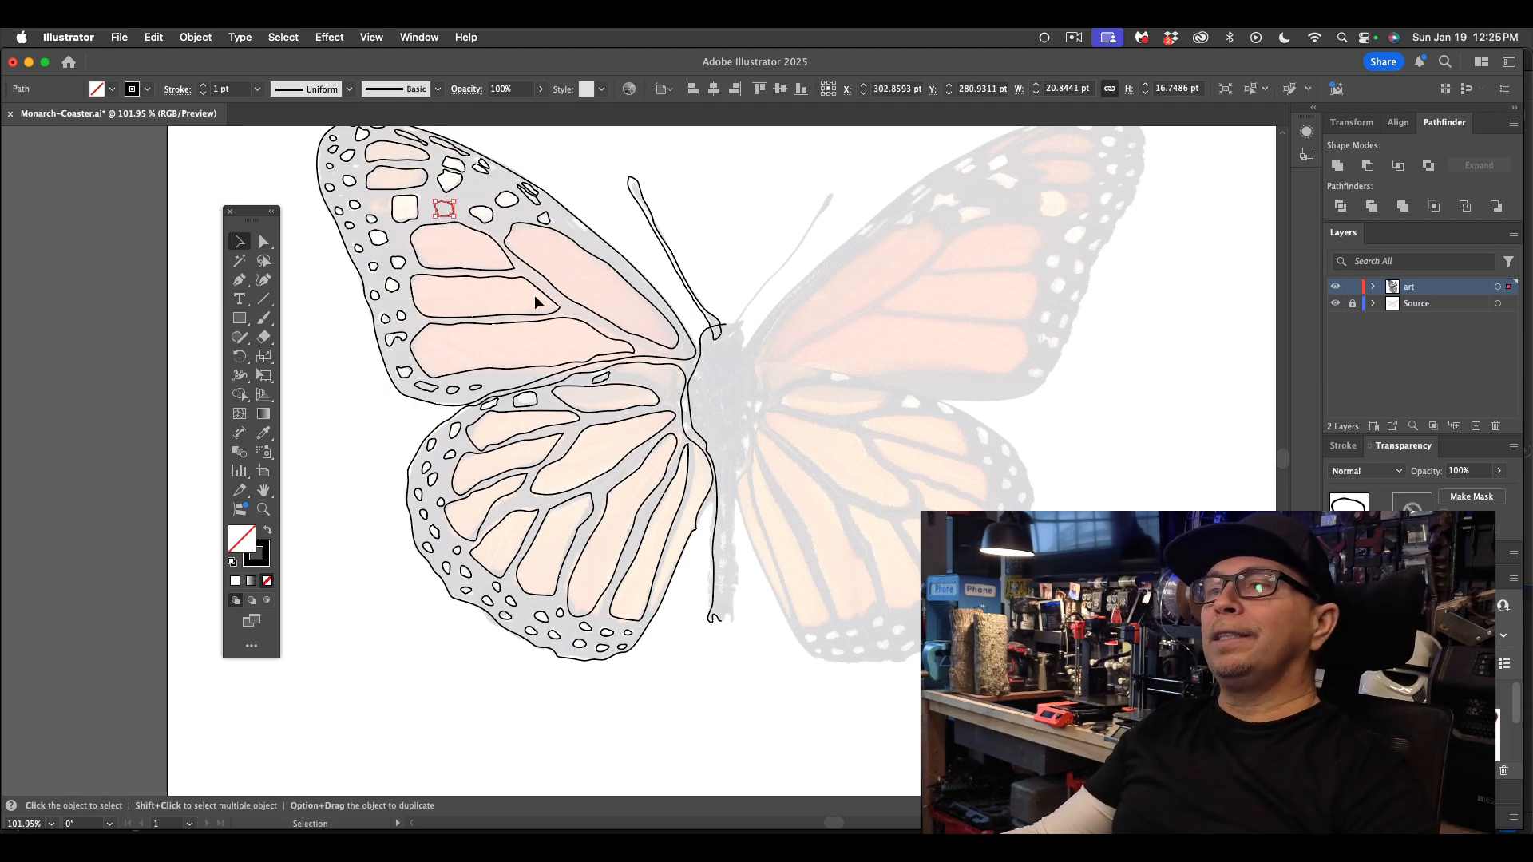
{"action": "scroll", "coordinate": [471, 239], "scroll_direction": "up", "scroll_amount": 2}
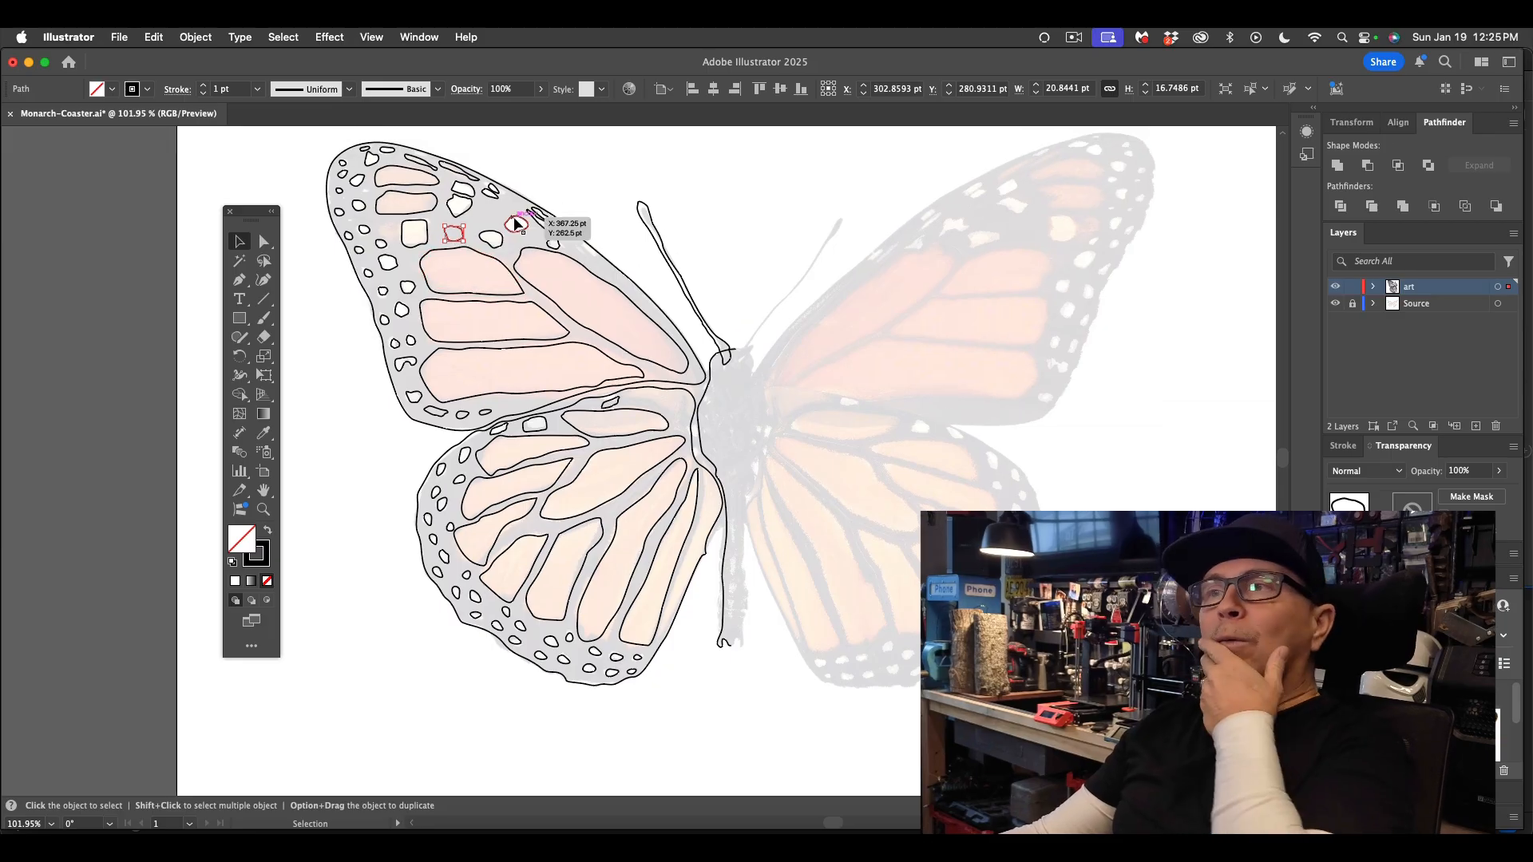
{"action": "left_click", "coordinate": [725, 202]}
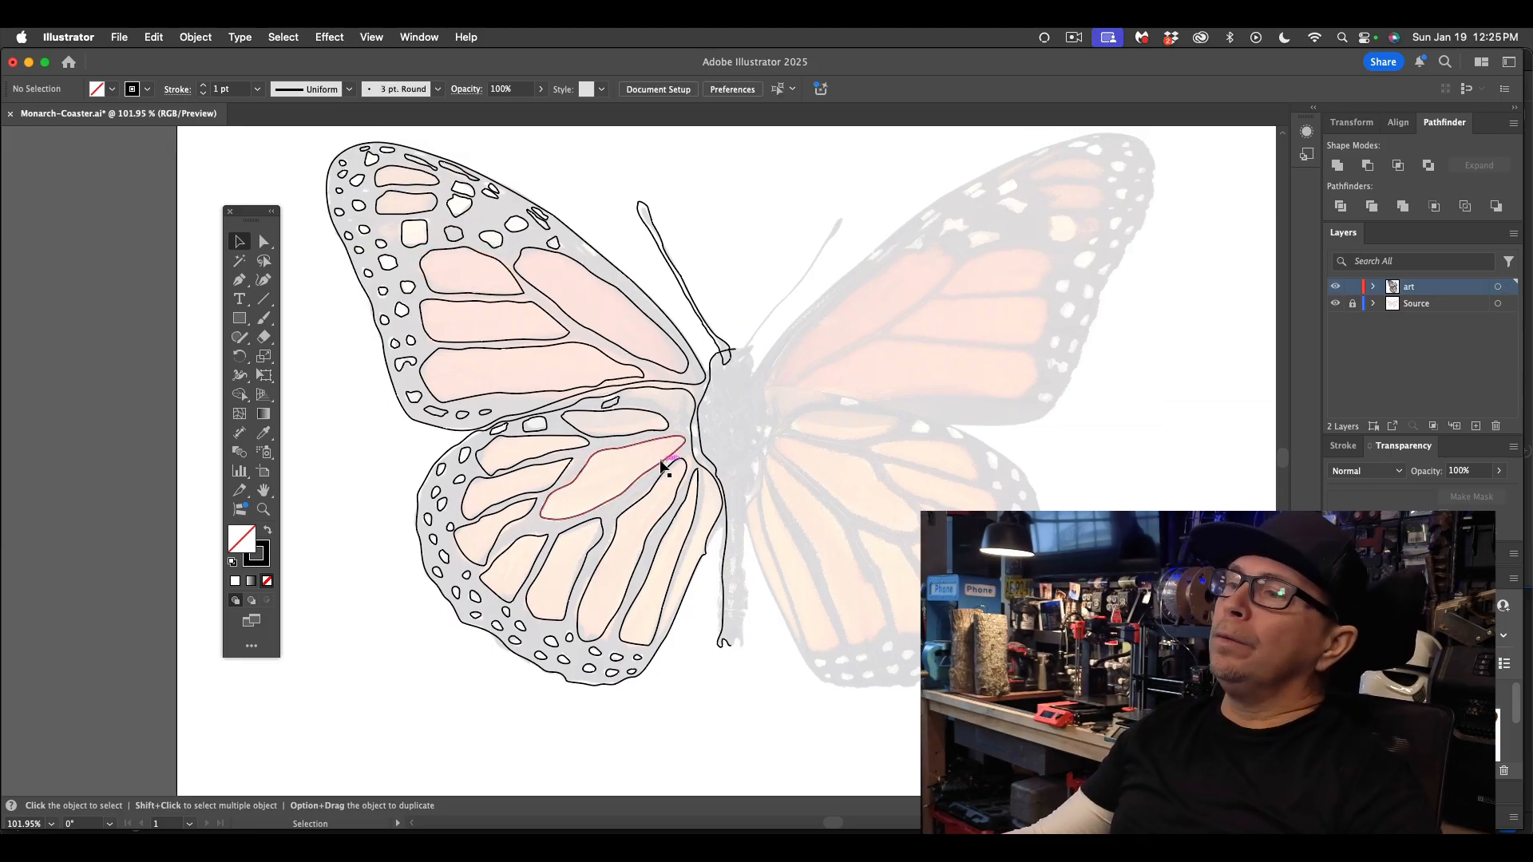
- Select all traced outlines of the butterfly half and group them
{"action": "scroll", "coordinate": [659, 463], "scroll_direction": "up", "scroll_amount": 1}
{"action": "scroll", "coordinate": [660, 463], "scroll_direction": "down", "scroll_amount": 2}
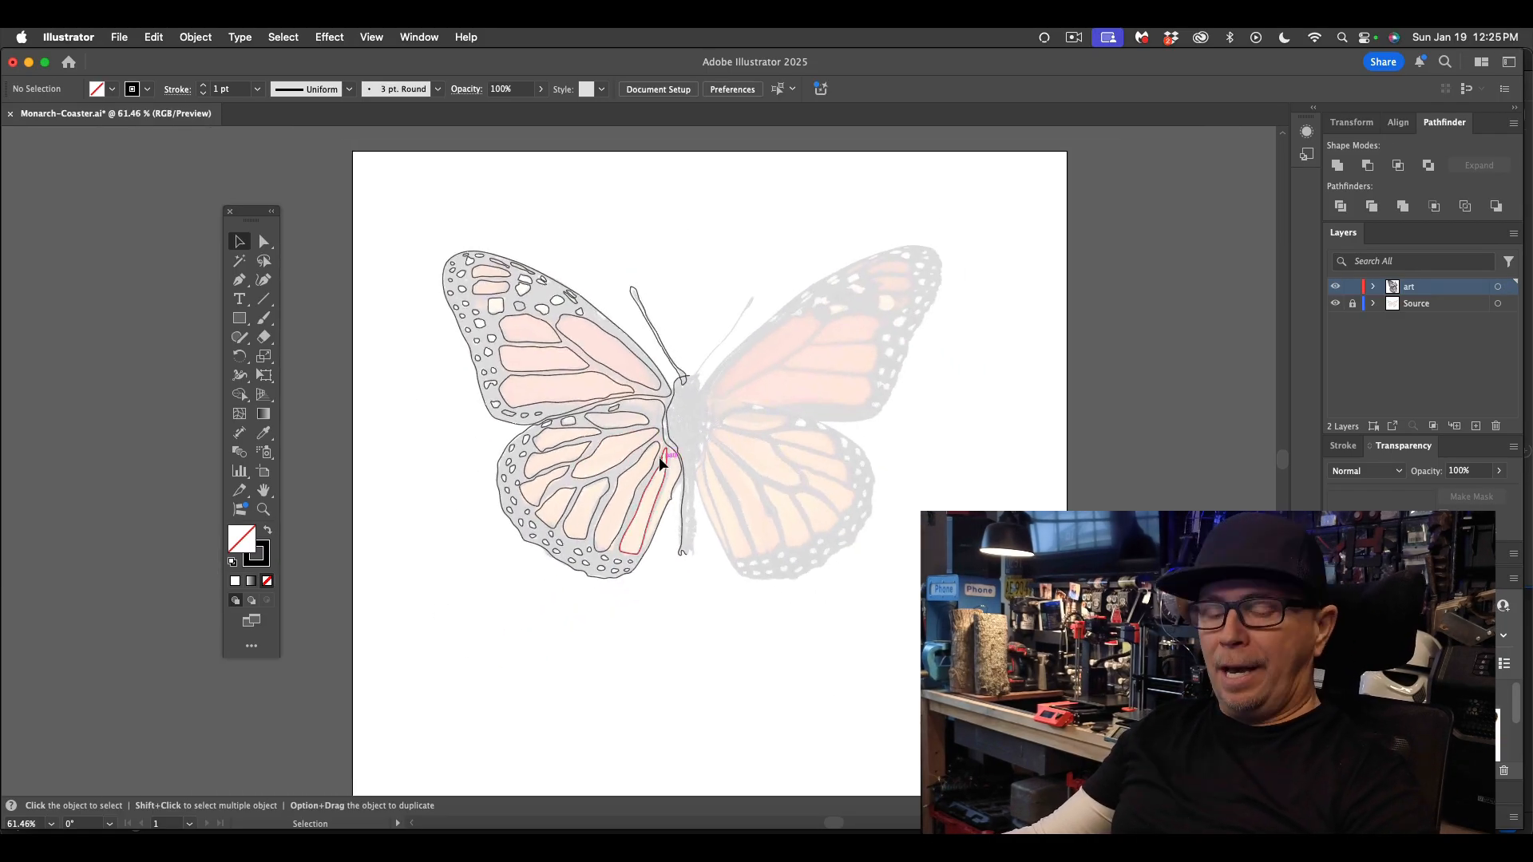
{"action": "key", "text": "a"}
{"action": "key", "text": "super+s"}
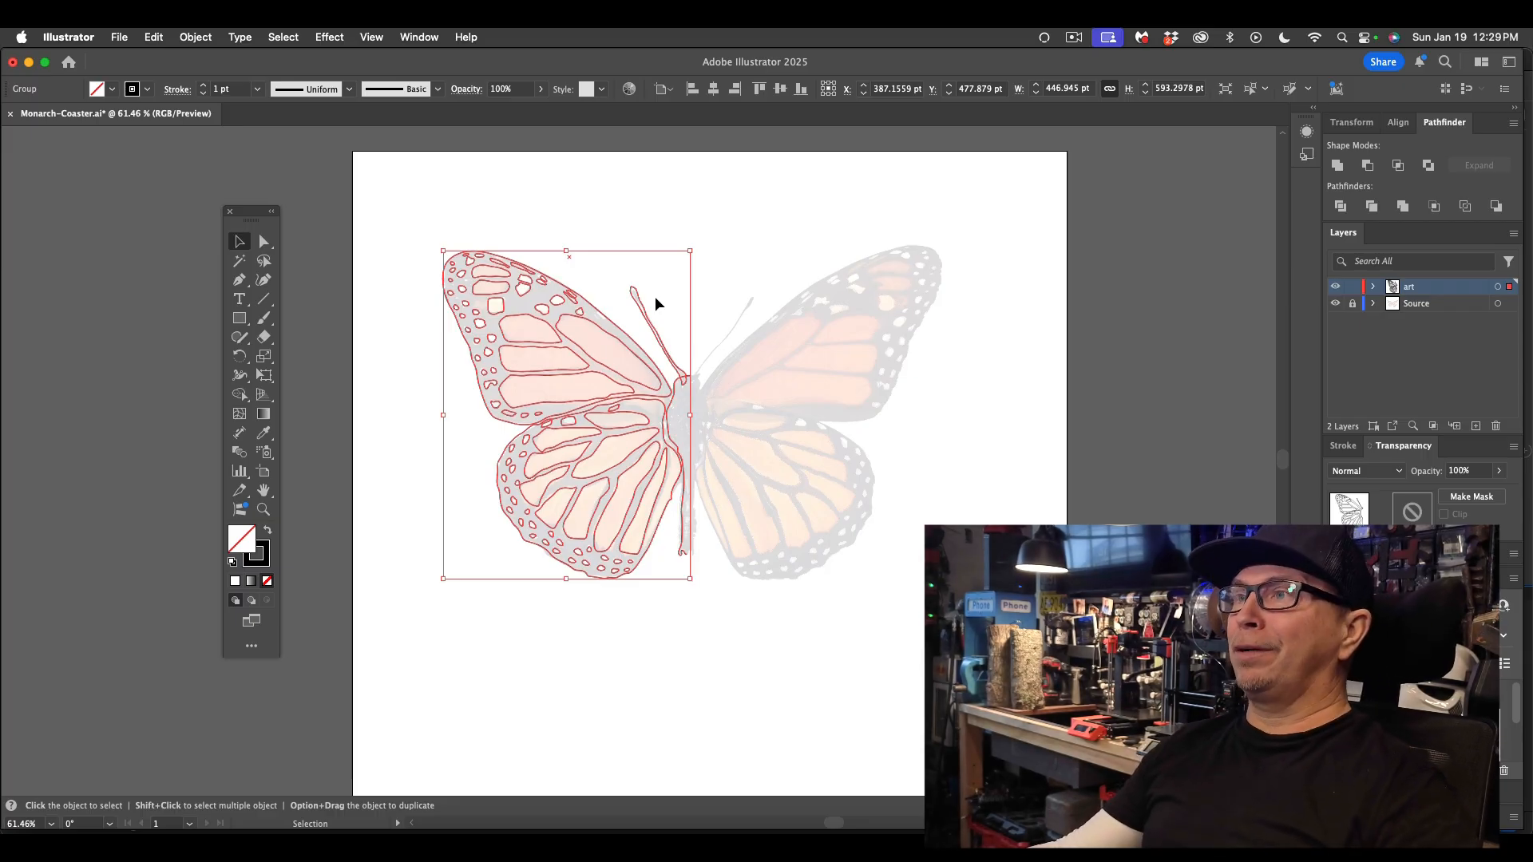
- Activate the Reflect tool for the grouped butterfly half
{"action": "left_click", "coordinate": [235, 360]}
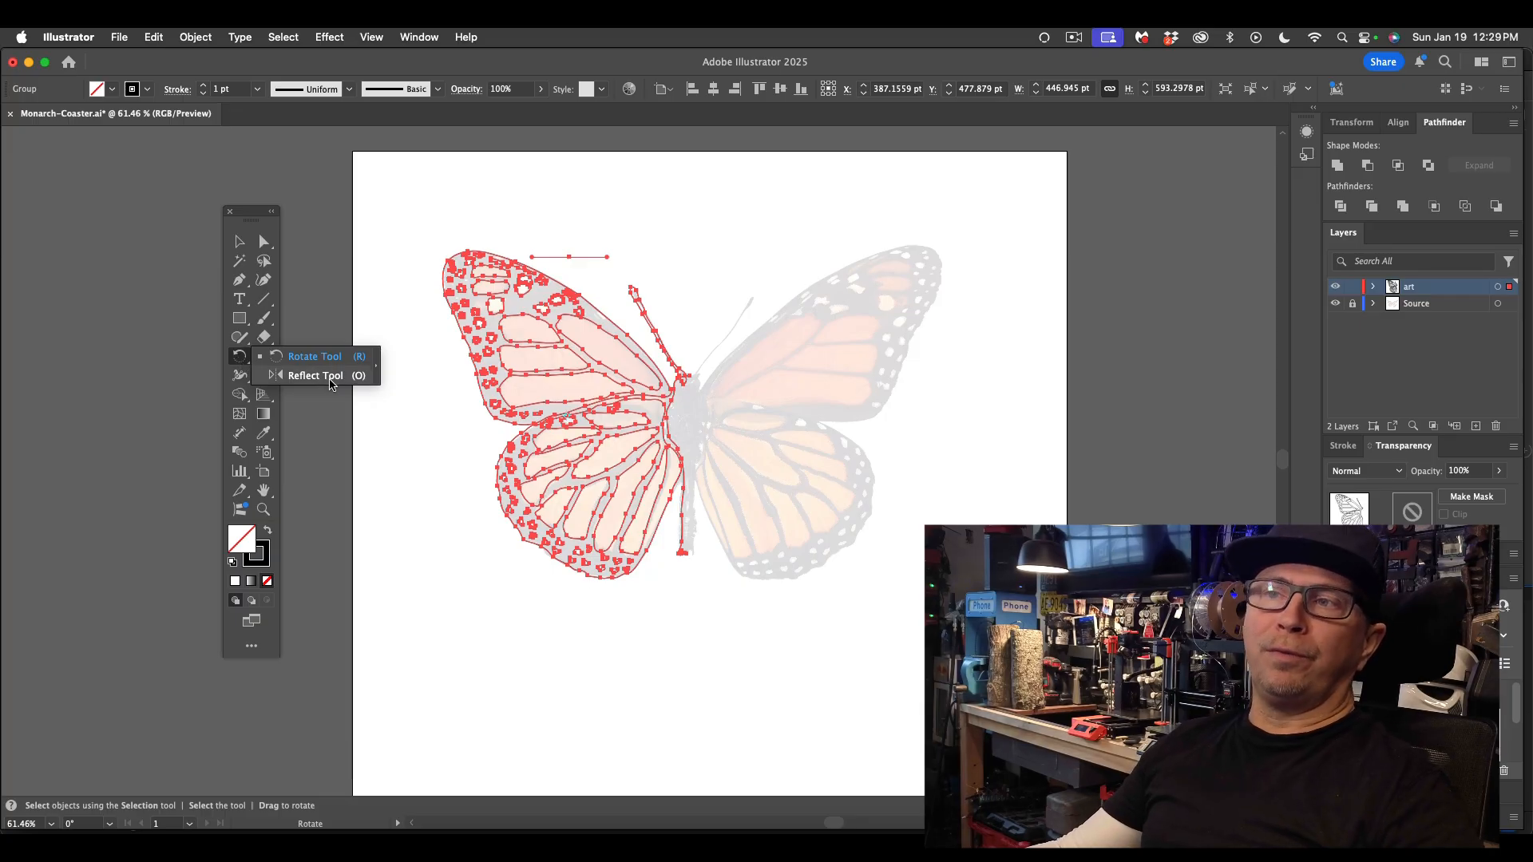
{"action": "left_click", "coordinate": [241, 357]}
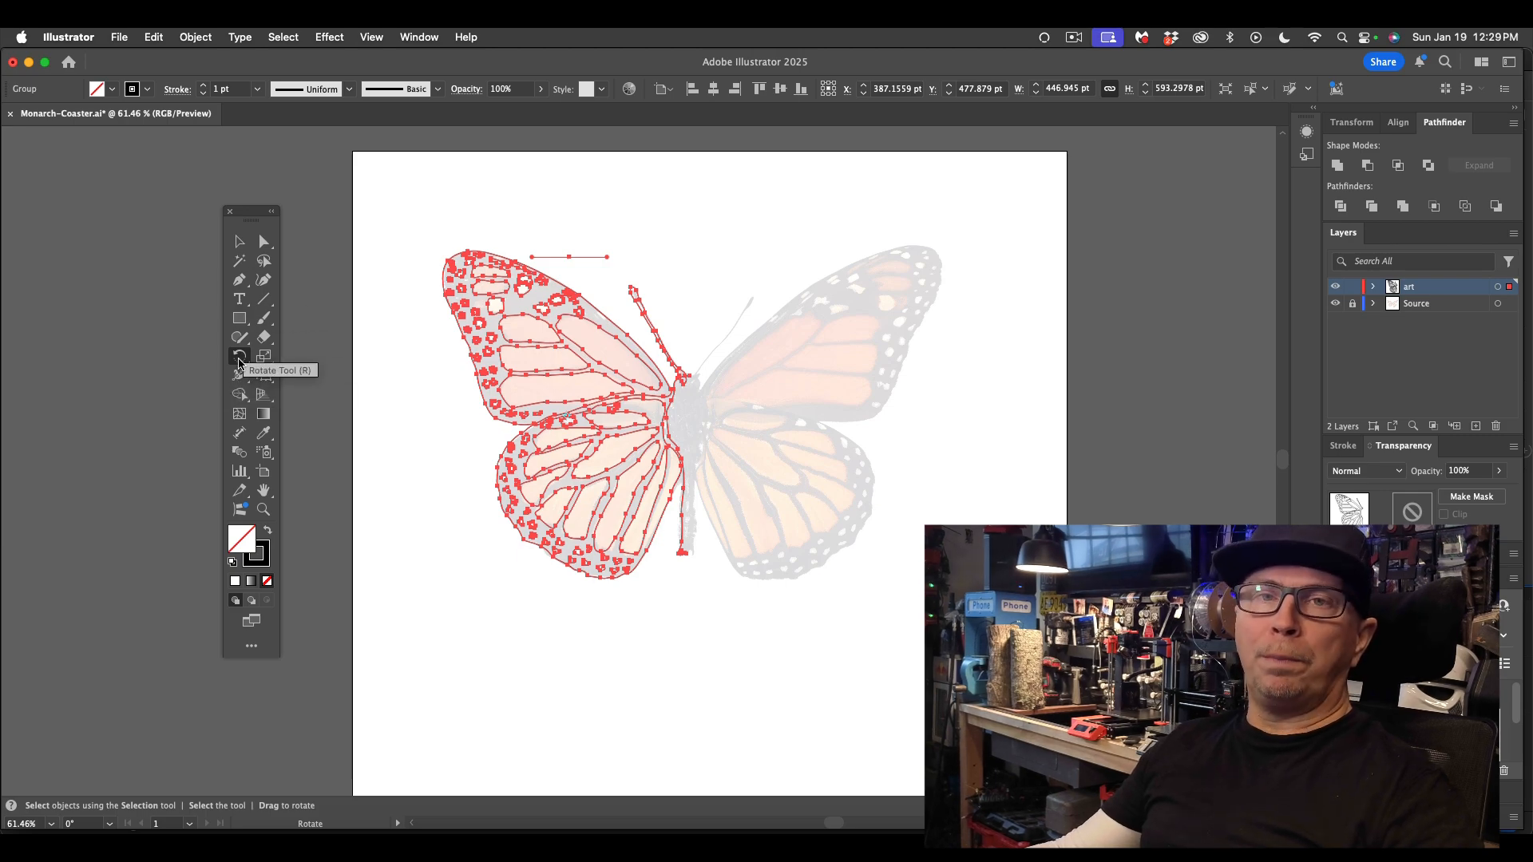
{"action": "left_click", "coordinate": [240, 360]}
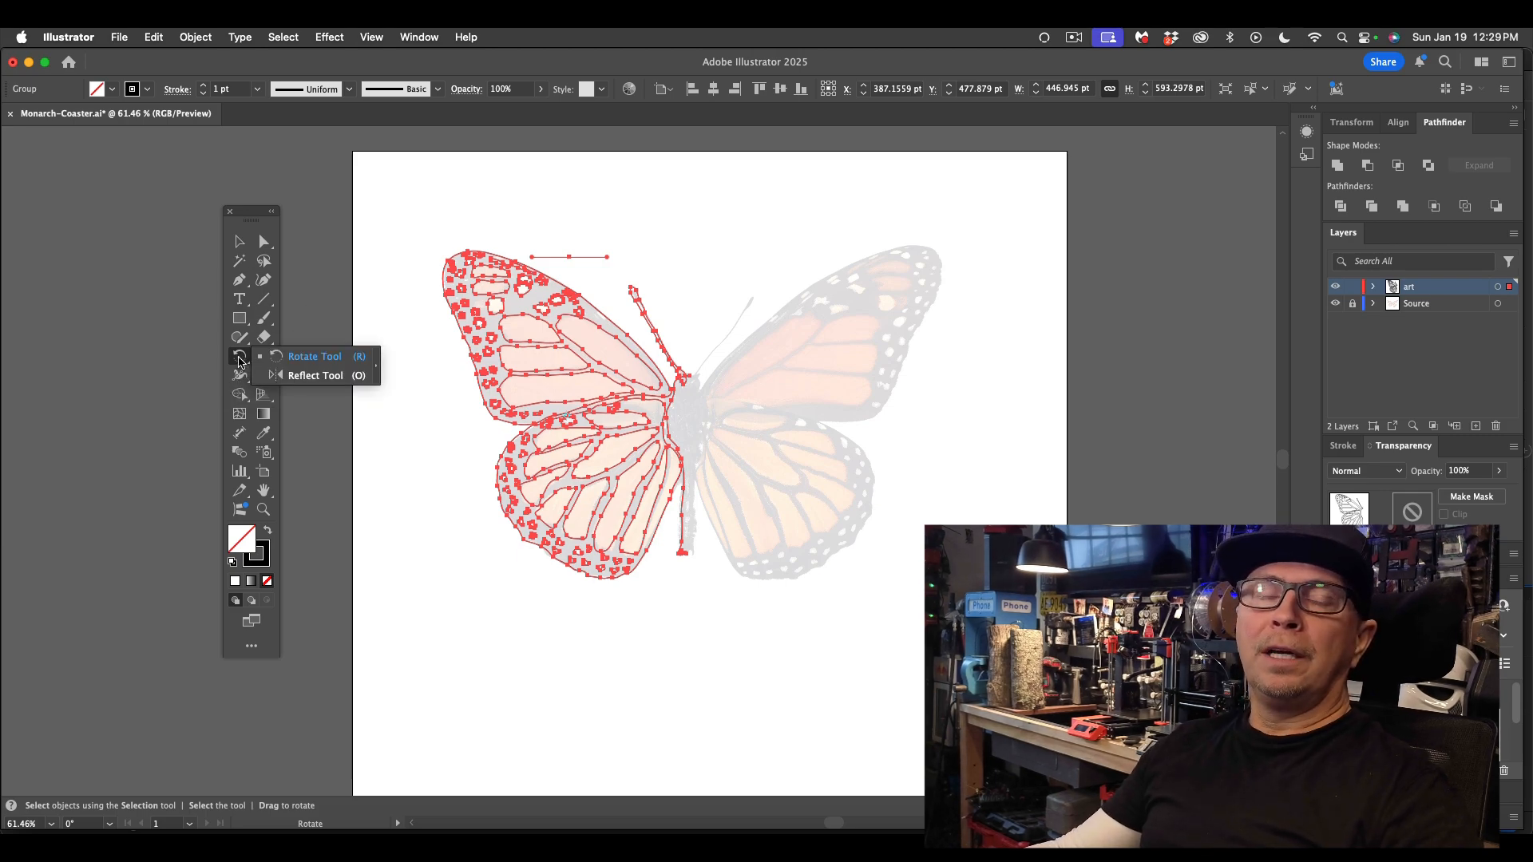
{"action": "left_click", "coordinate": [316, 375]}
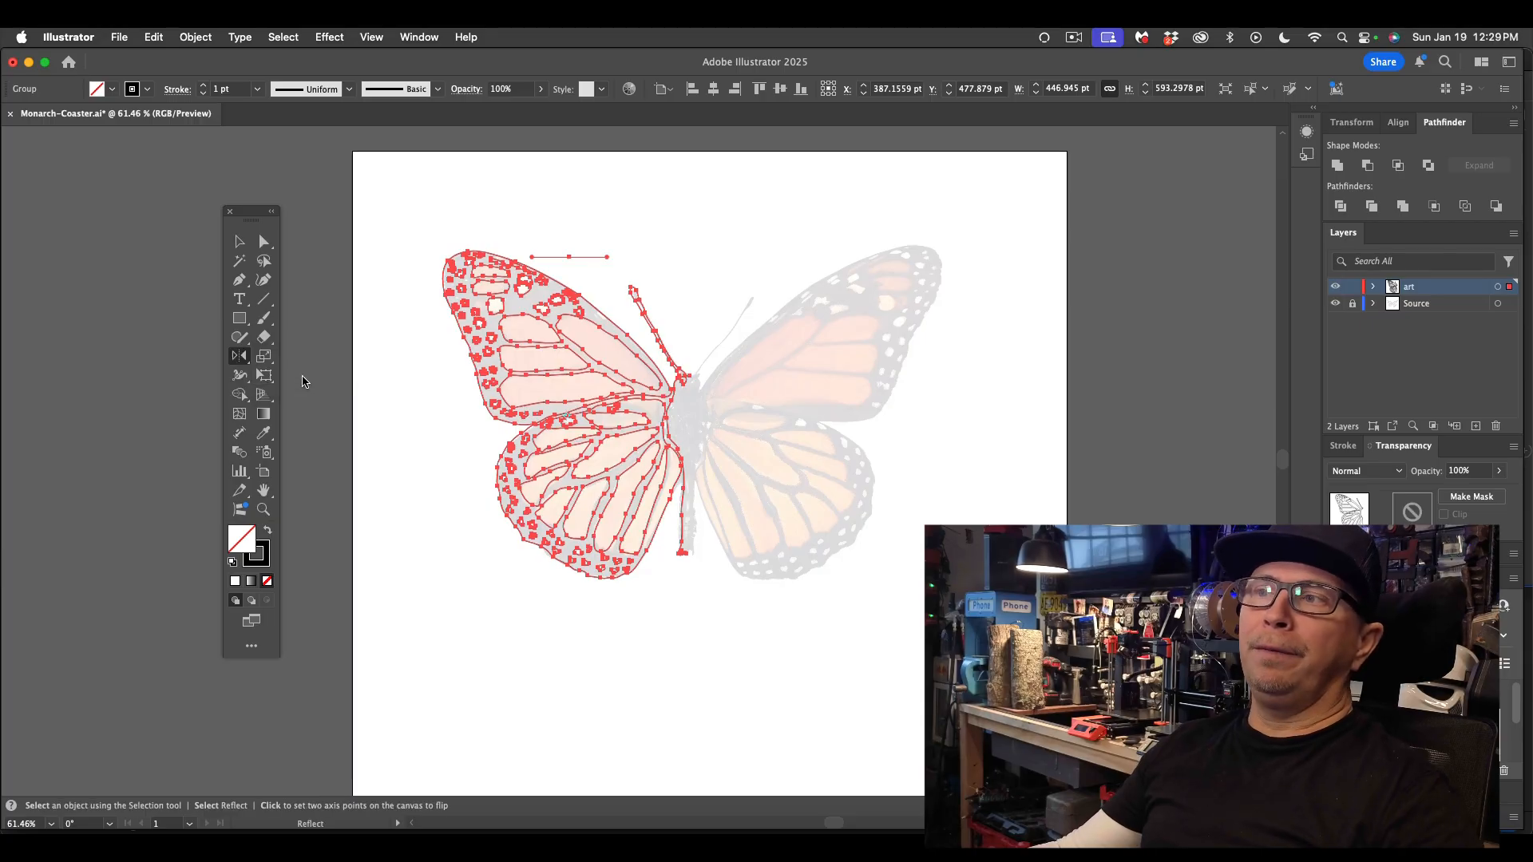
- Look up the Reflect command with a help search for "reflect"
{"action": "left_click", "coordinate": [466, 38]}
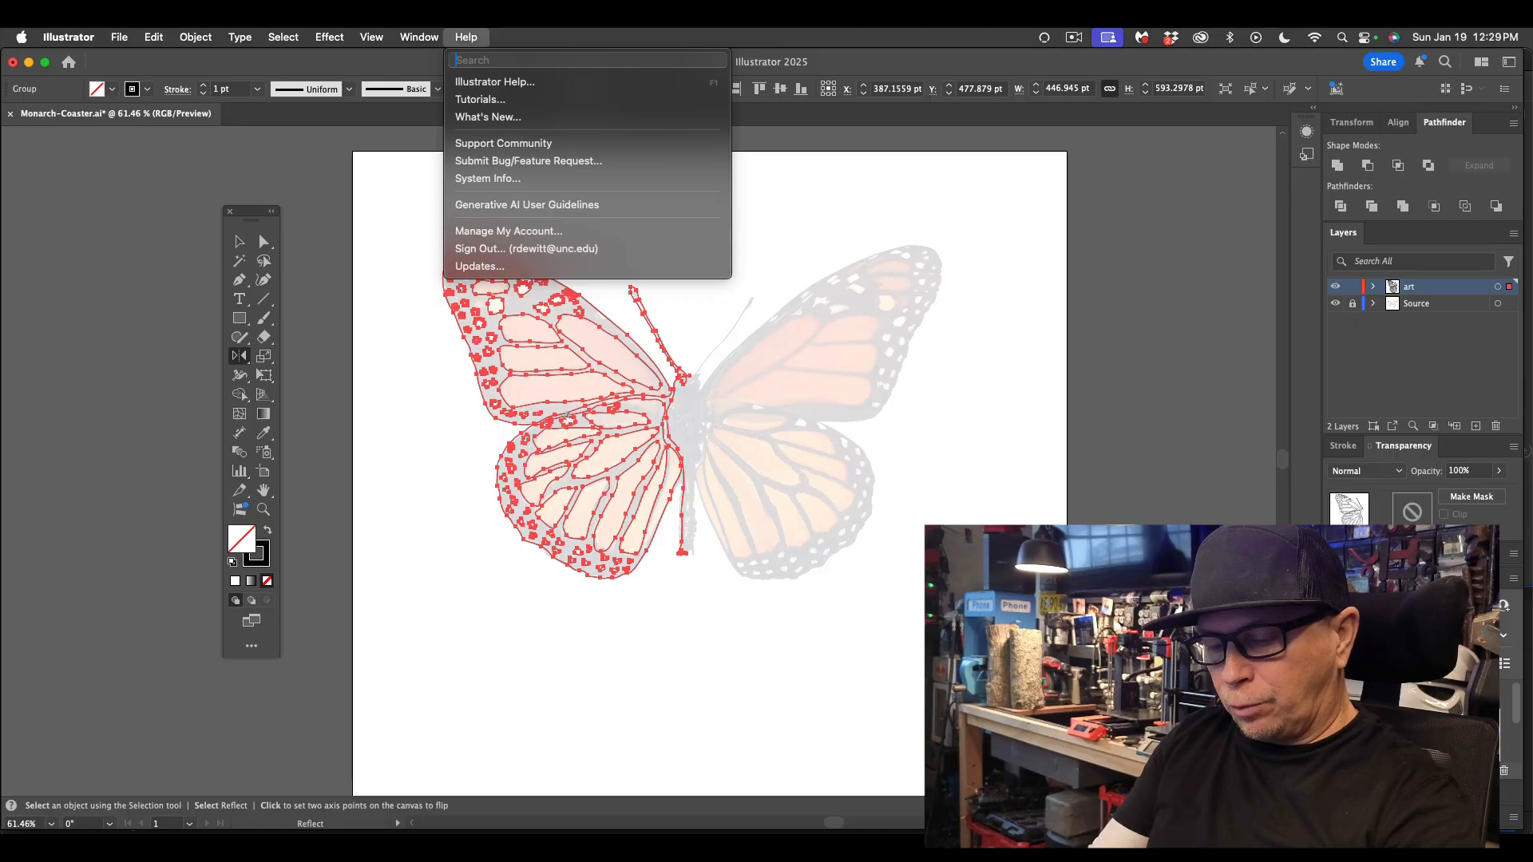
{"action": "type", "text": "reflect"}
{"action": "mouse_move", "coordinate": [483, 113]}
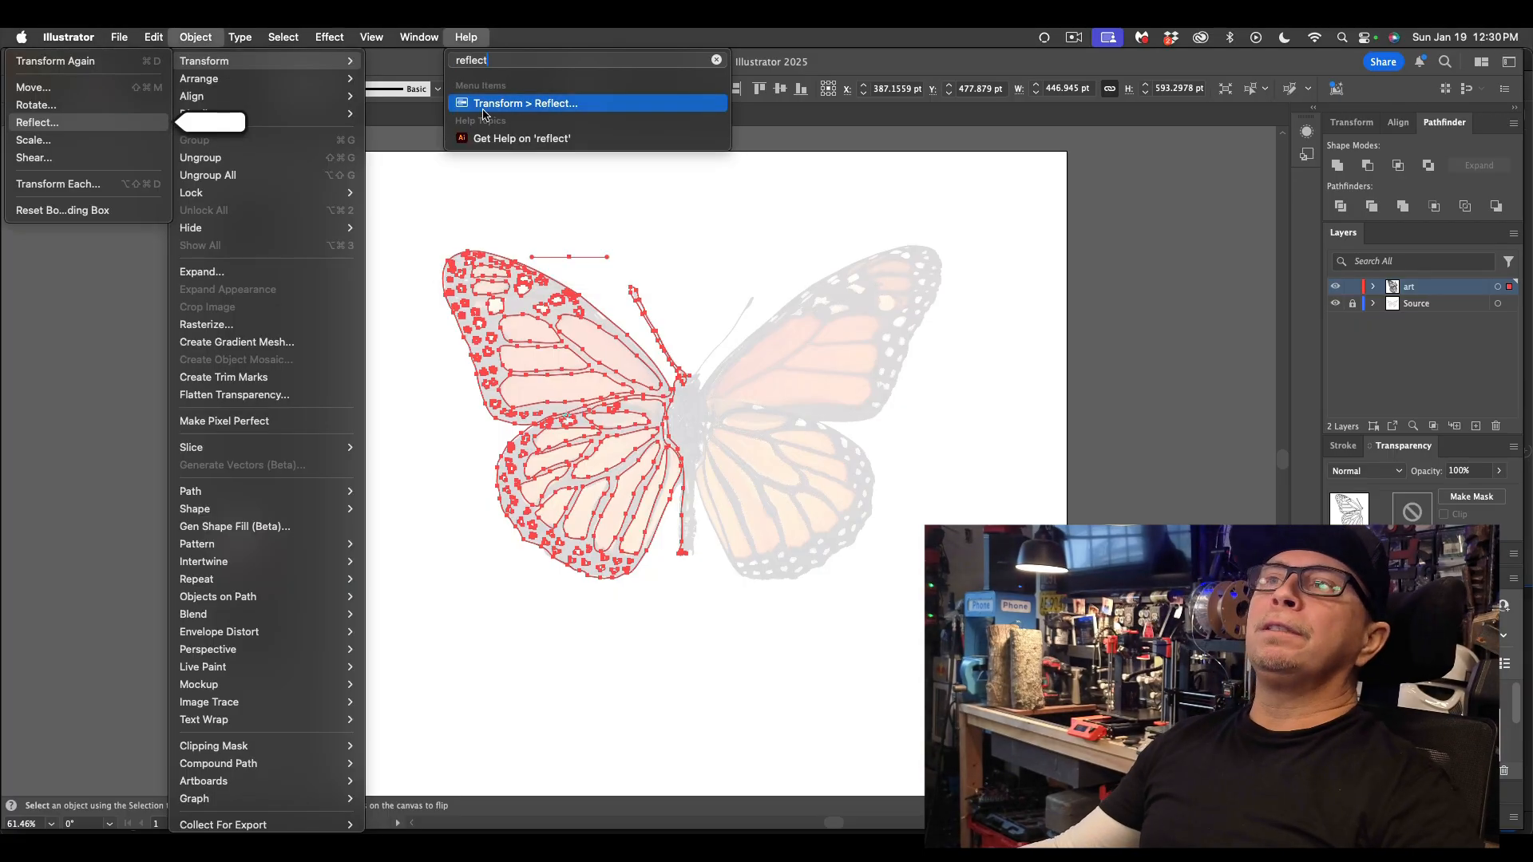
{"action": "left_click", "coordinate": [458, 206]}
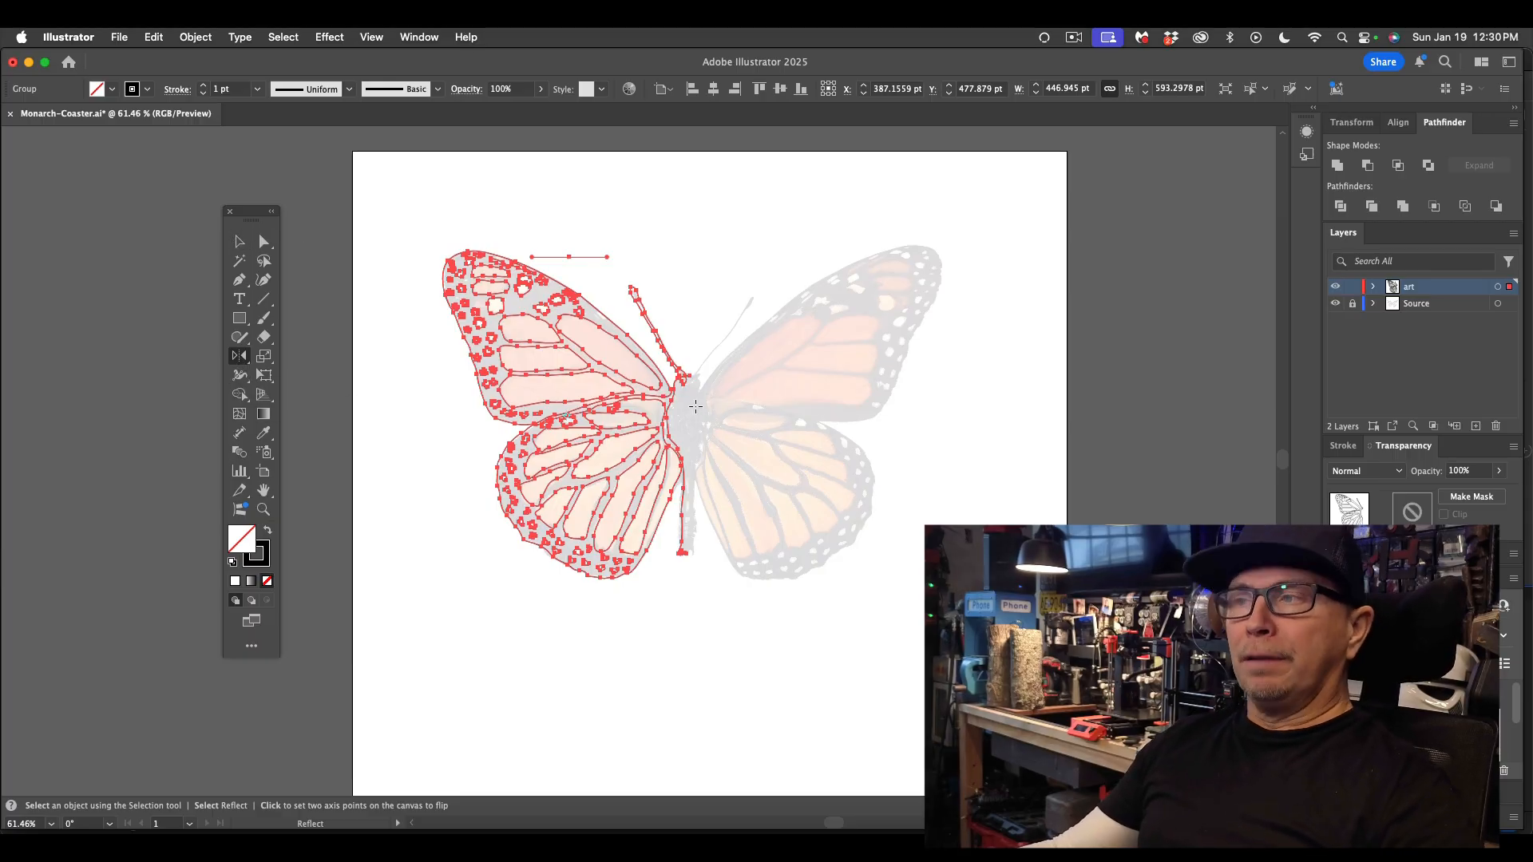
- Try to flip the grouped half freehand around a reference point in the middle of the butterfly's body
{"action": "scroll", "coordinate": [696, 406], "scroll_direction": "up", "scroll_amount": 5}
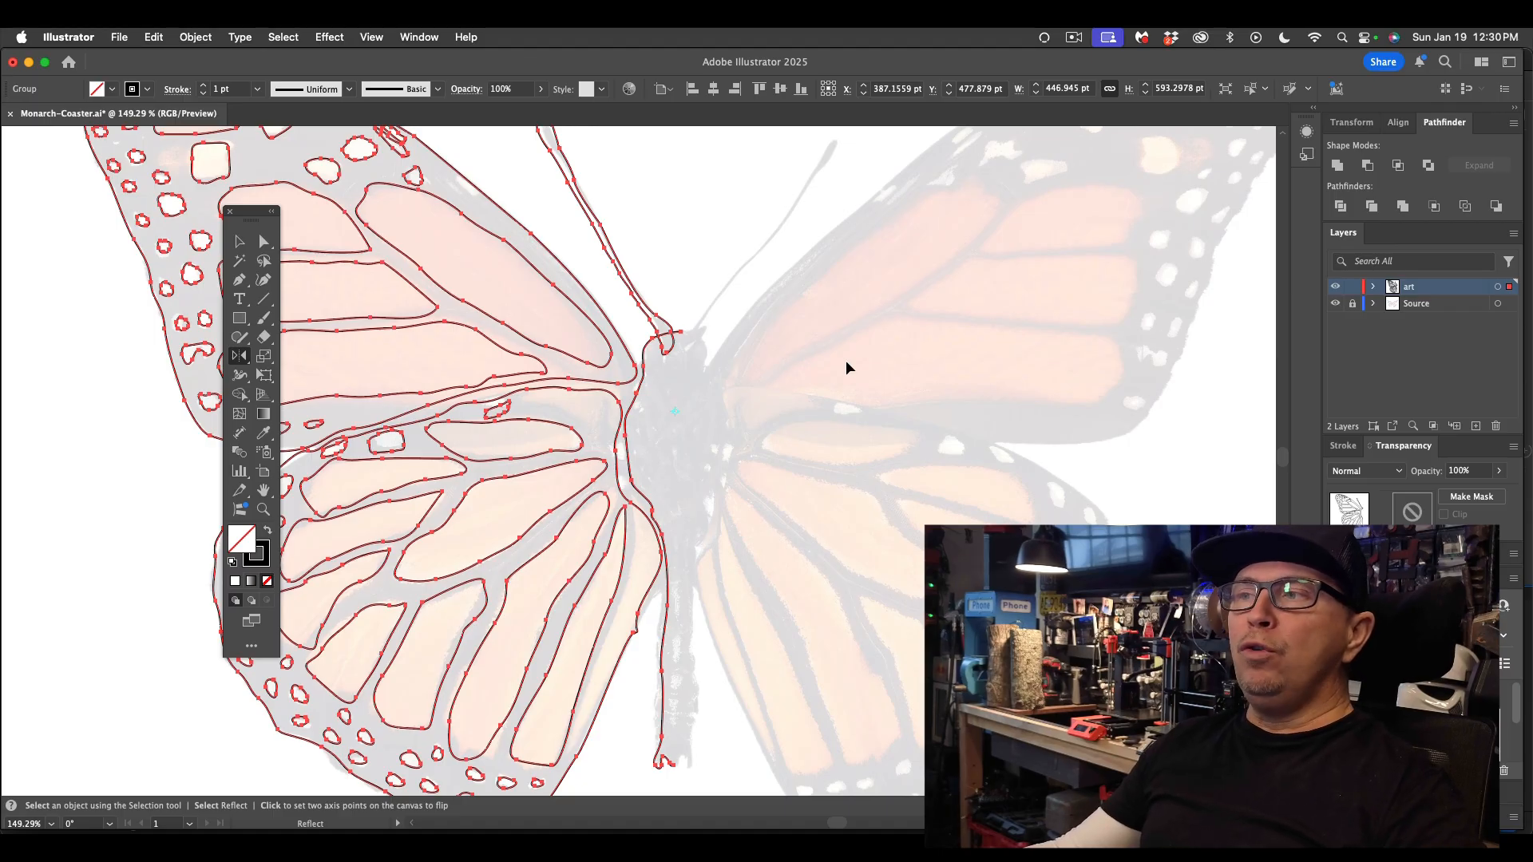
{"action": "left_click_drag", "start_coordinate": [846, 360], "coordinate": [493, 348]}
{"action": "key", "text": "shift"}
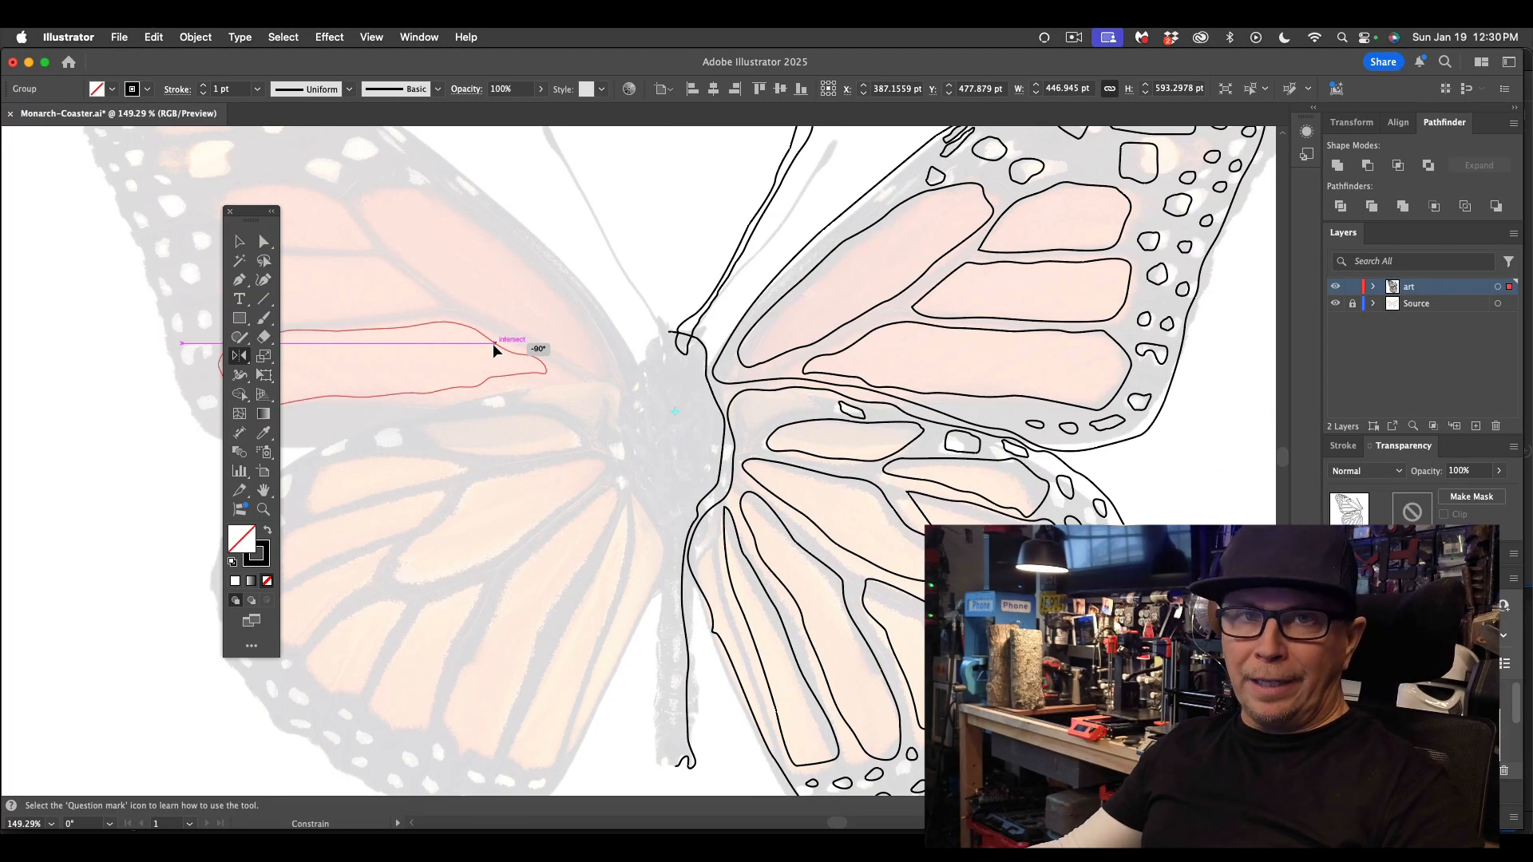
{"action": "key", "text": "alt"}
{"action": "left_click_drag", "start_coordinate": [493, 348], "coordinate": [493, 343]}
- Reflect a copy of the grouped half across the vertical axis through the body's centre to complete the butterfly
{"action": "key", "text": "v"}
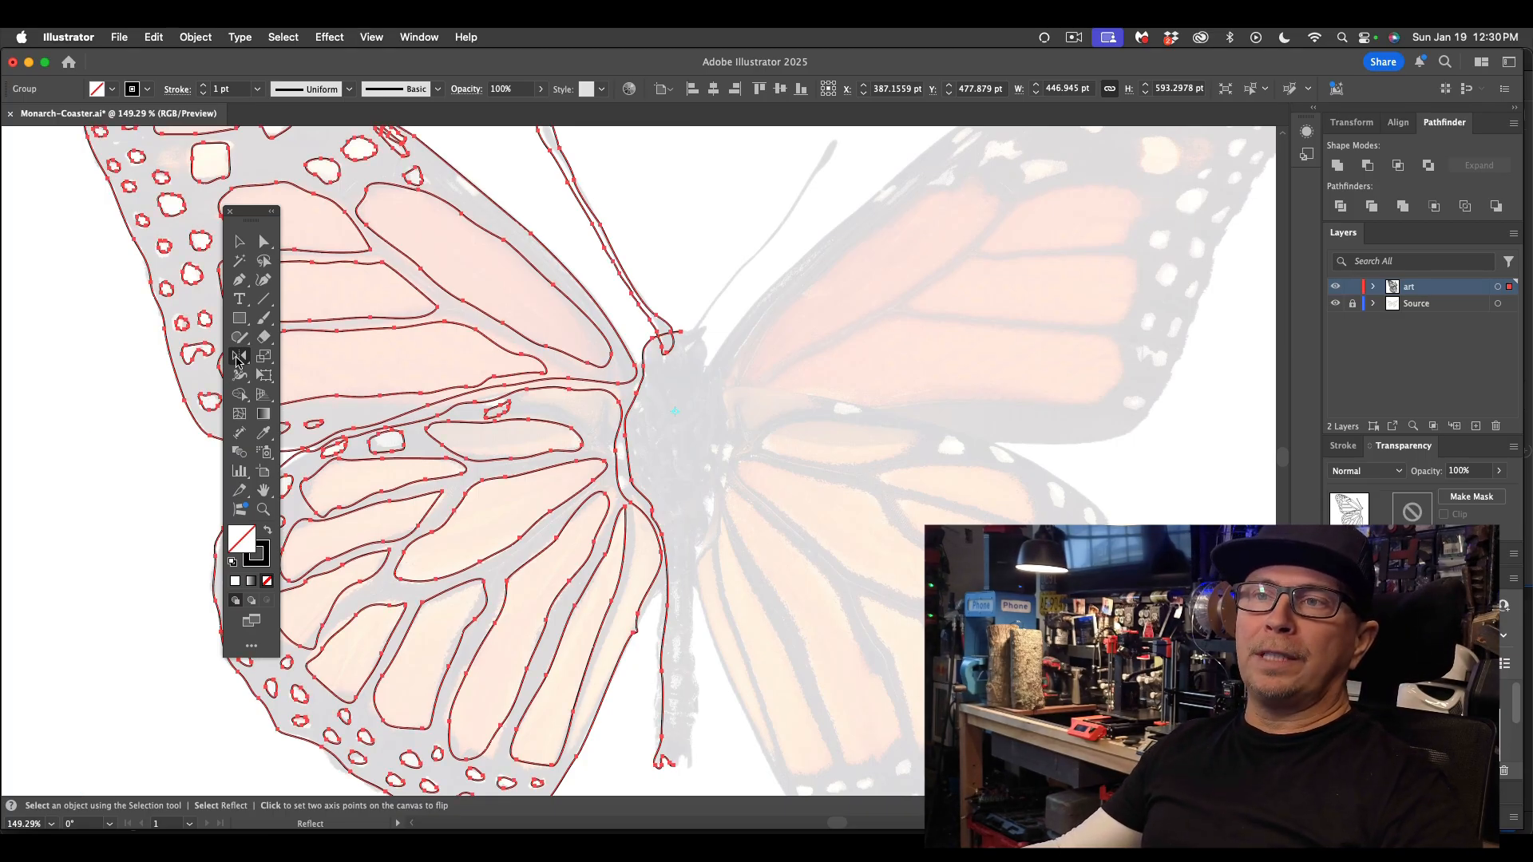
{"action": "key", "text": "r"}
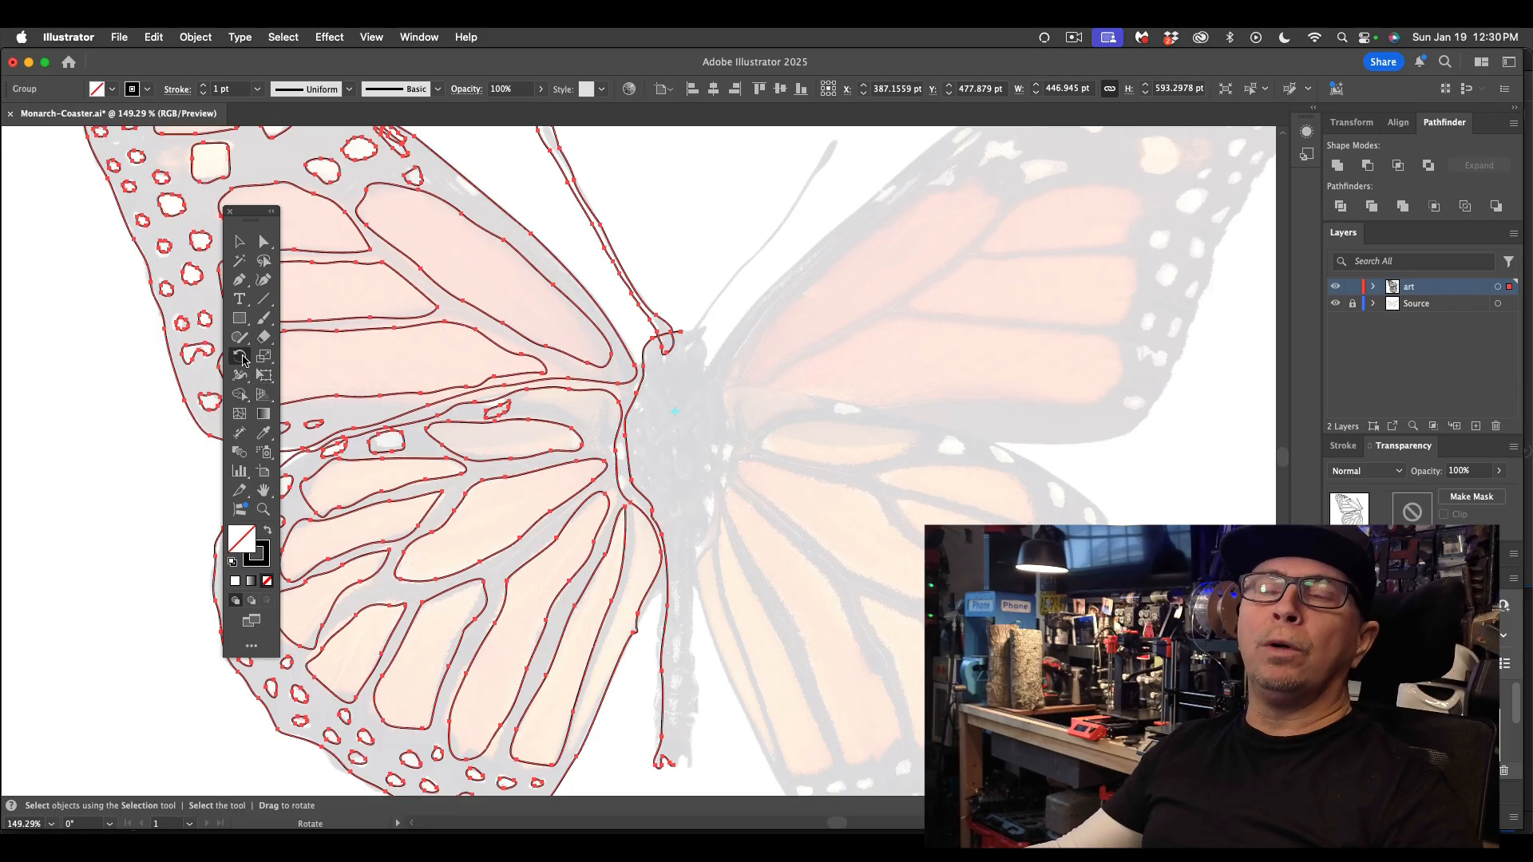
{"action": "left_click", "coordinate": [244, 360]}
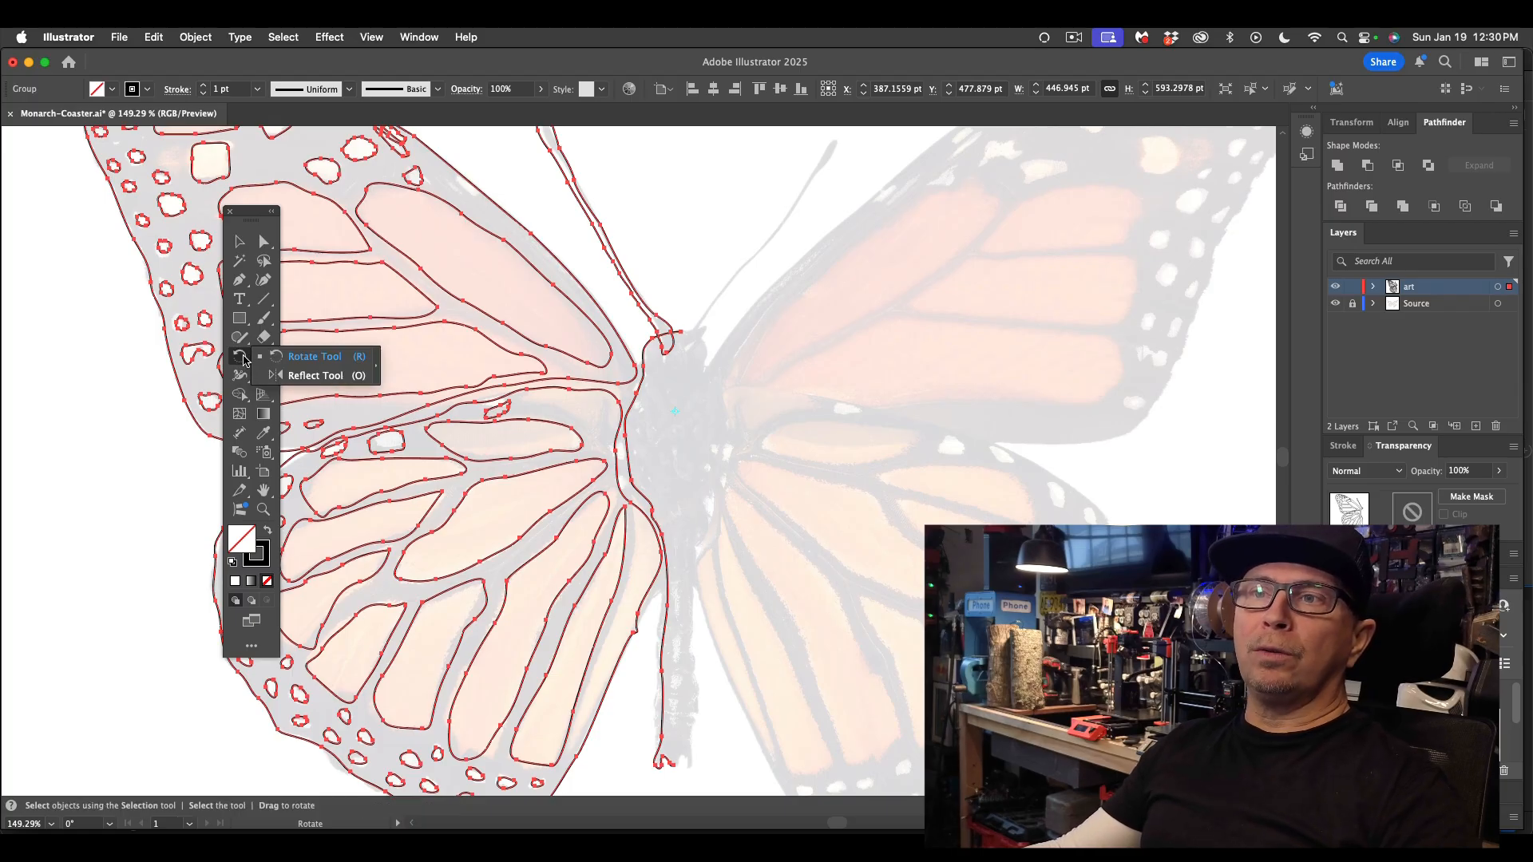
{"action": "left_click", "coordinate": [309, 376]}
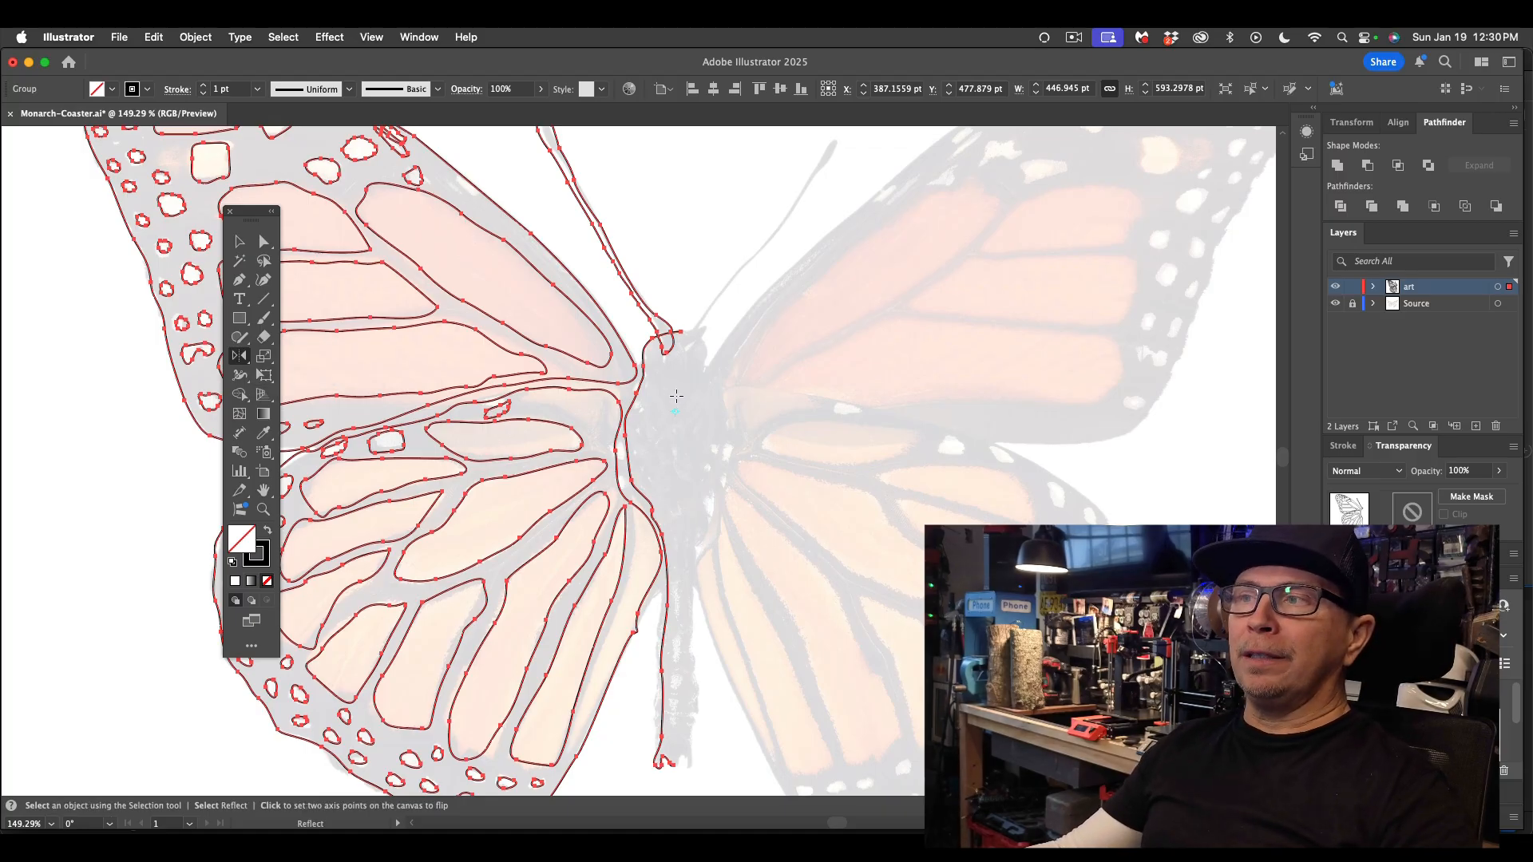
{"action": "left_click_drag", "start_coordinate": [675, 395], "coordinate": [672, 394]}
{"action": "key", "text": "super+z"}
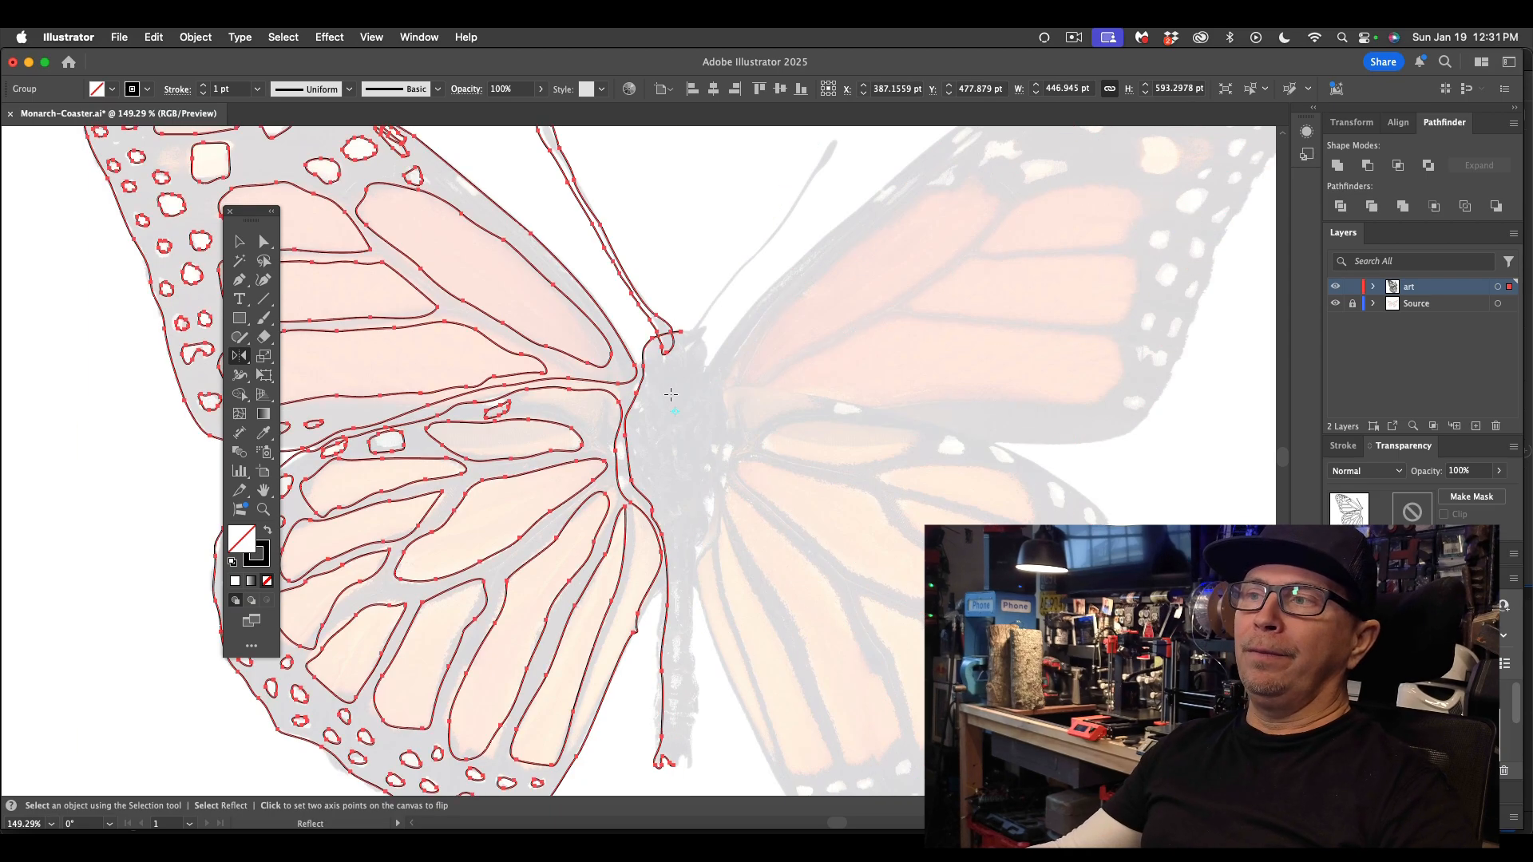
{"action": "left_click_drag", "start_coordinate": [673, 394], "coordinate": [674, 349]}
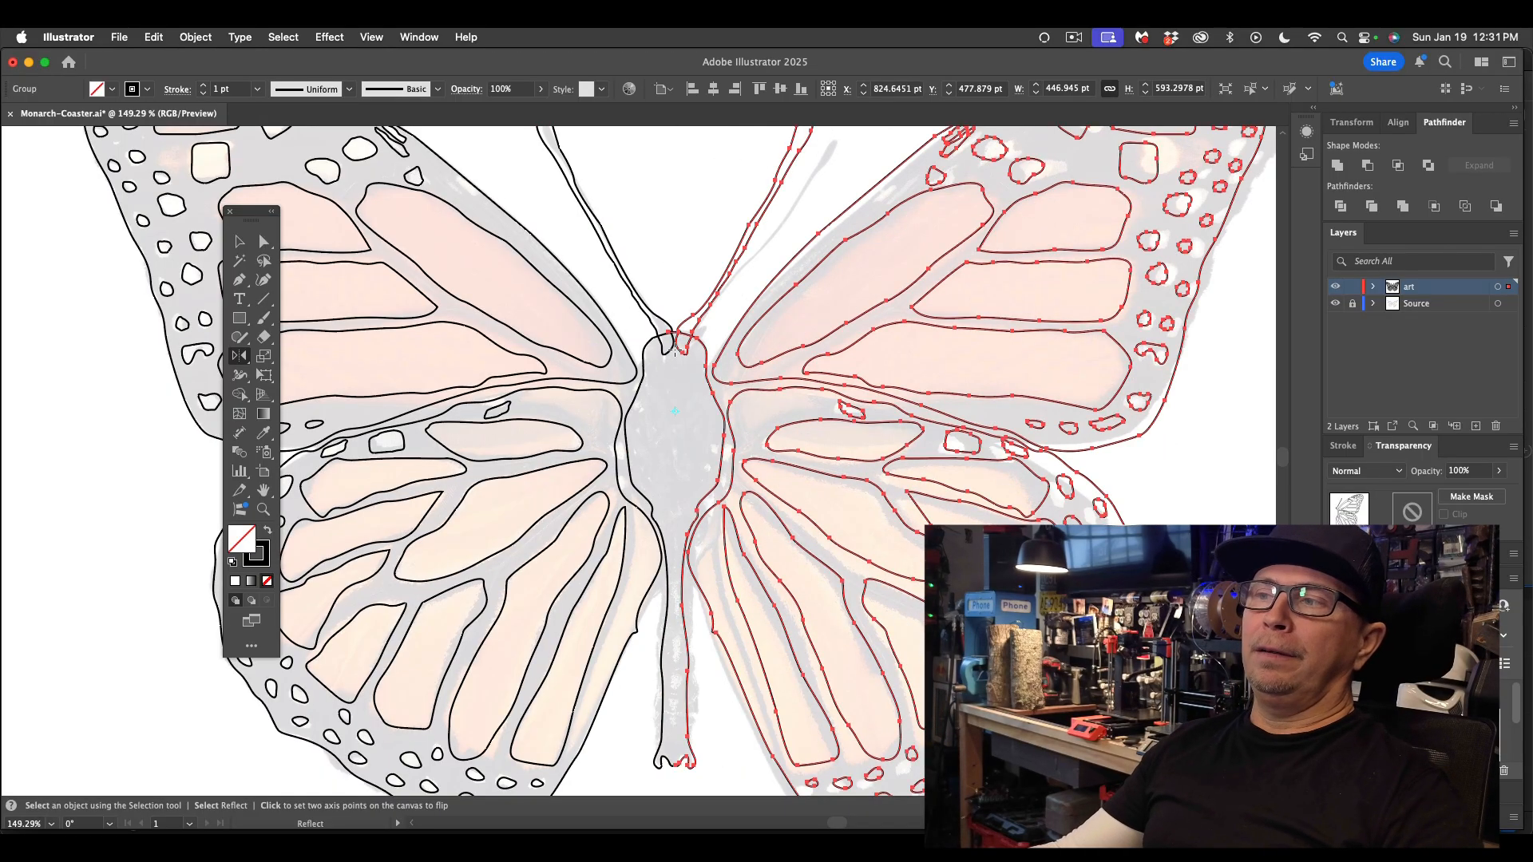
{"action": "key", "text": "super+0"}
{"action": "key", "text": "v"}
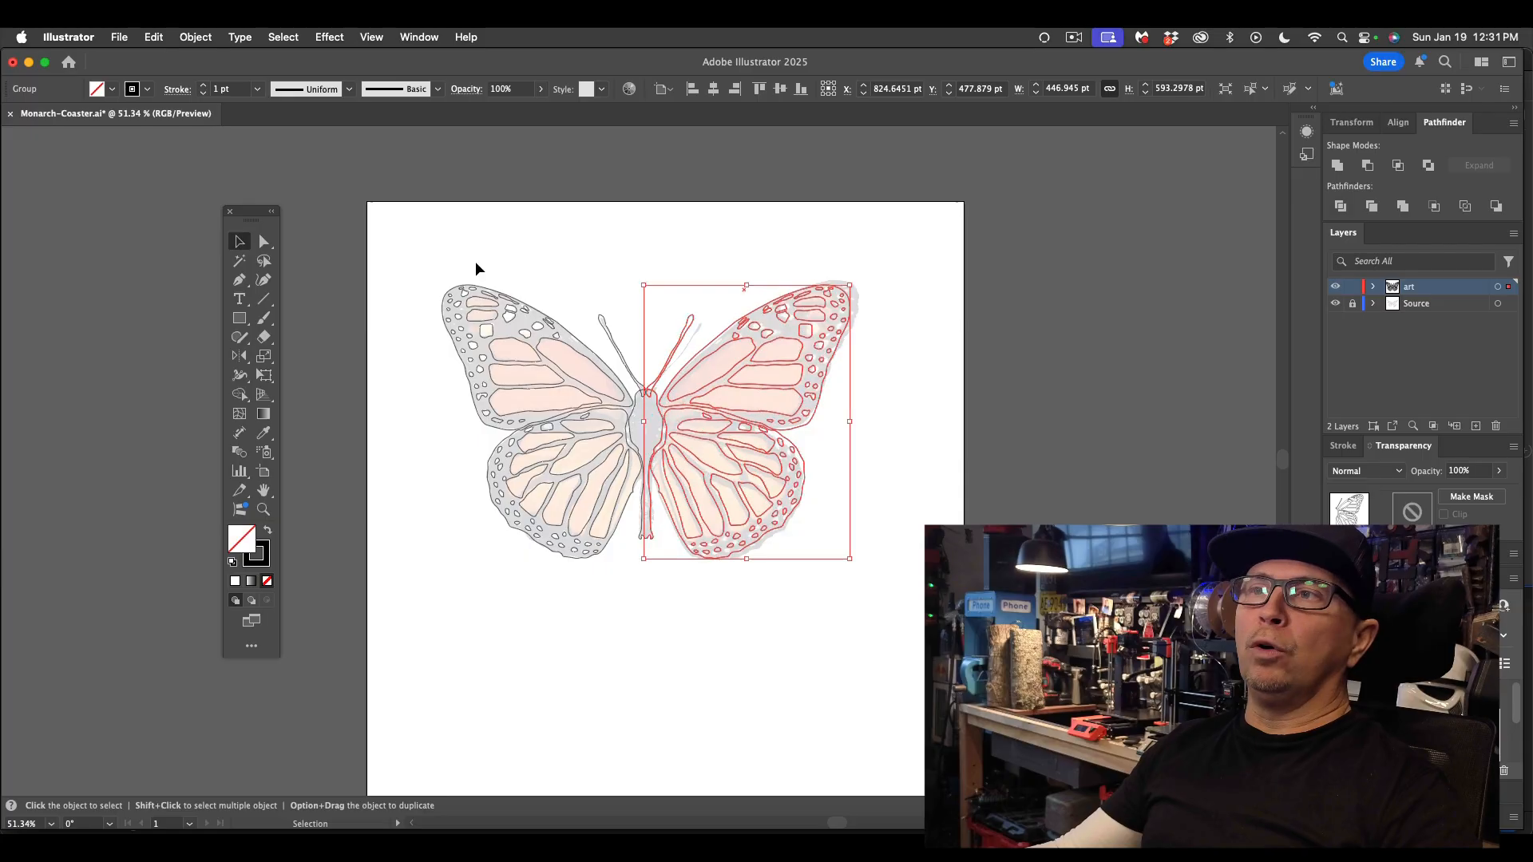
{"action": "left_click", "coordinate": [476, 263]}
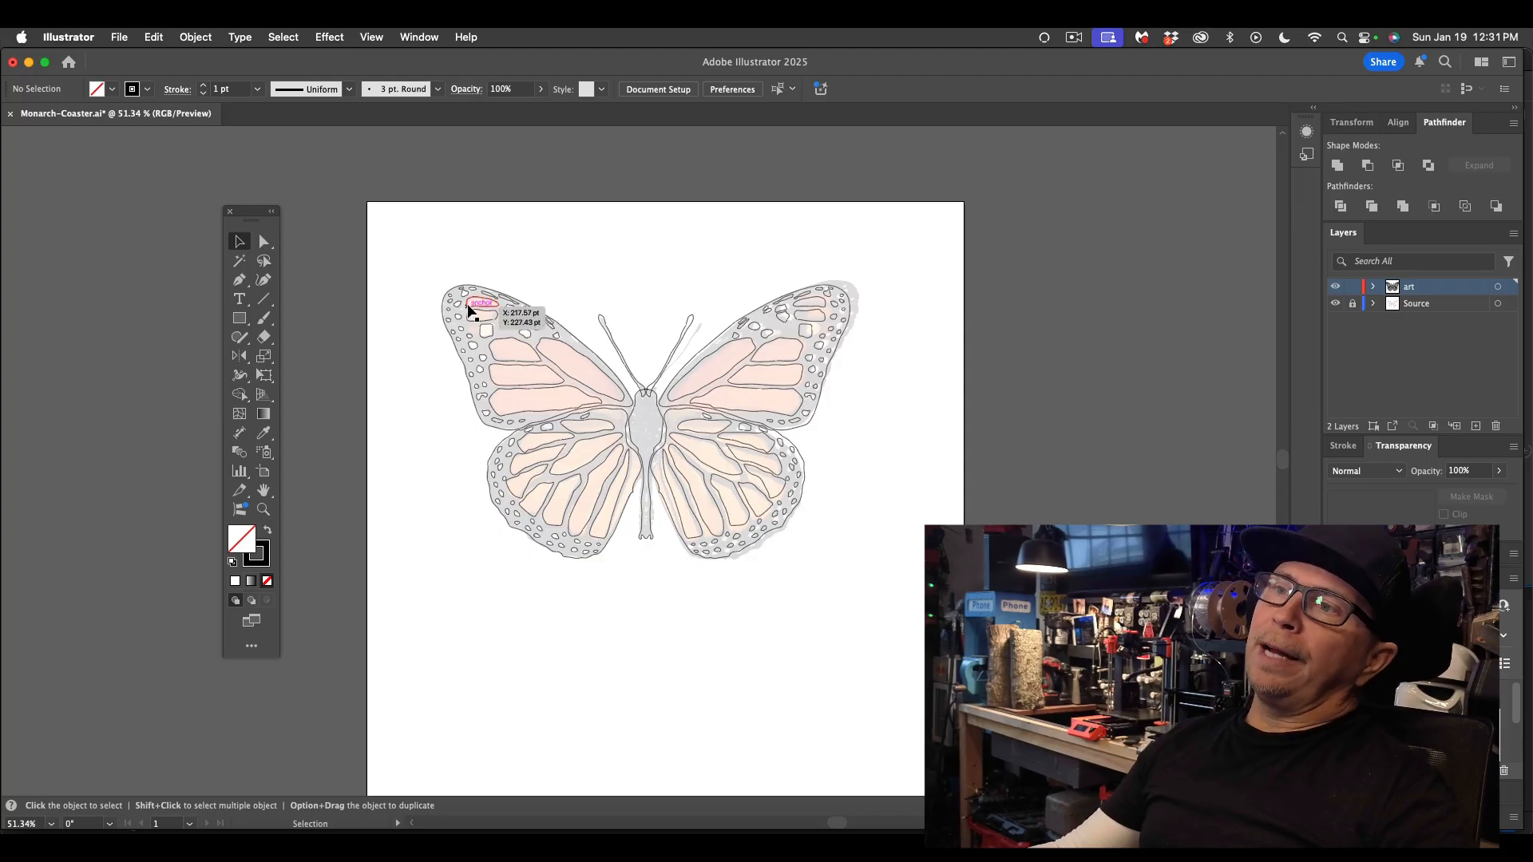
- Isolate the left half's group, move its antenna about 11 pt outward and rotate it slightly toward vertical
{"action": "scroll", "coordinate": [648, 375], "scroll_direction": "up", "scroll_amount": 5}
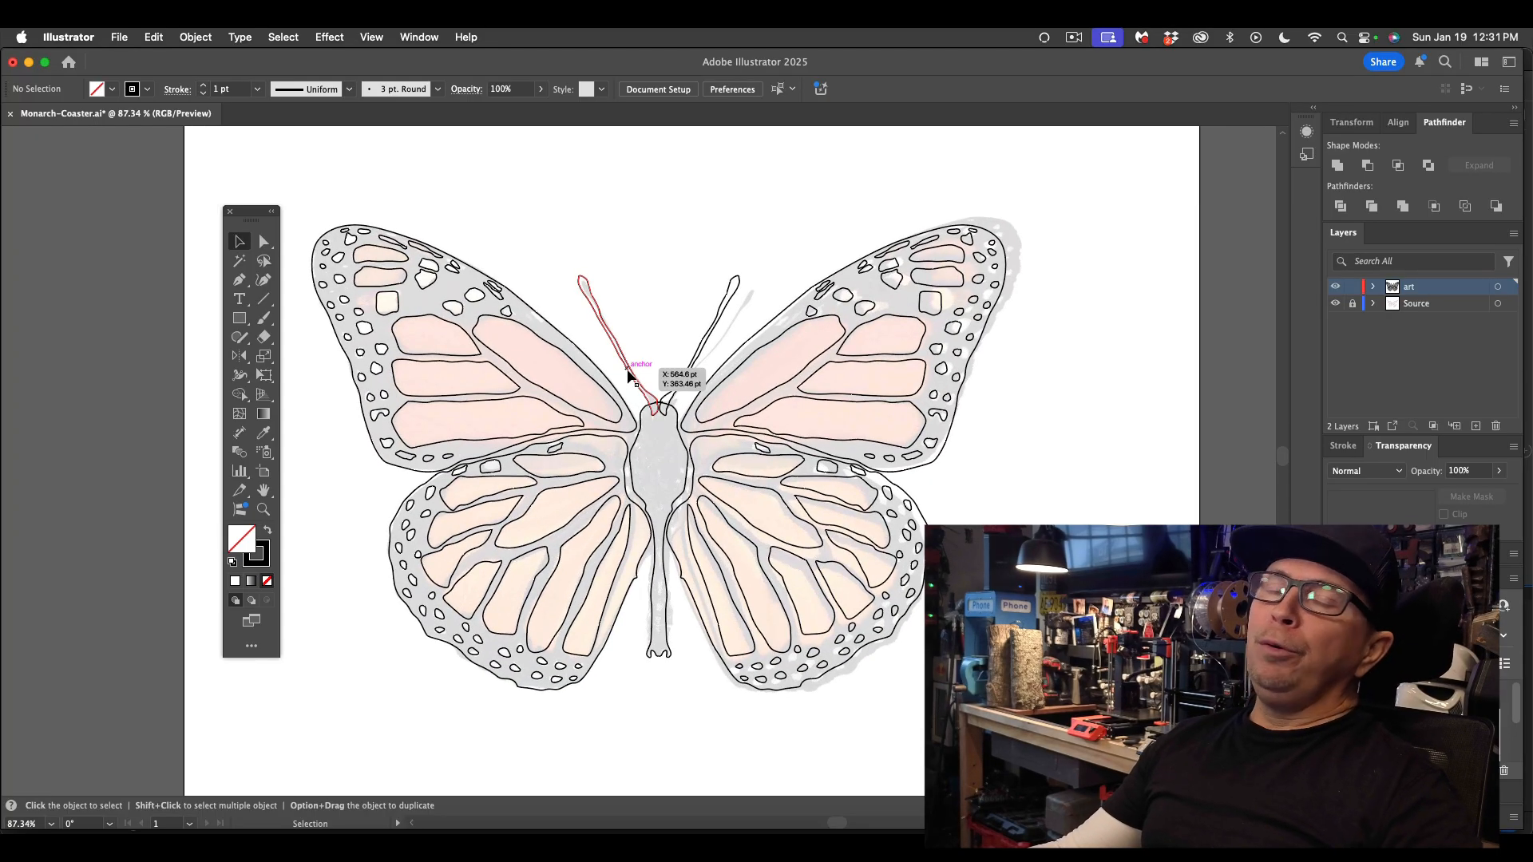
{"action": "left_click", "coordinate": [631, 375]}
{"action": "key", "text": "a"}
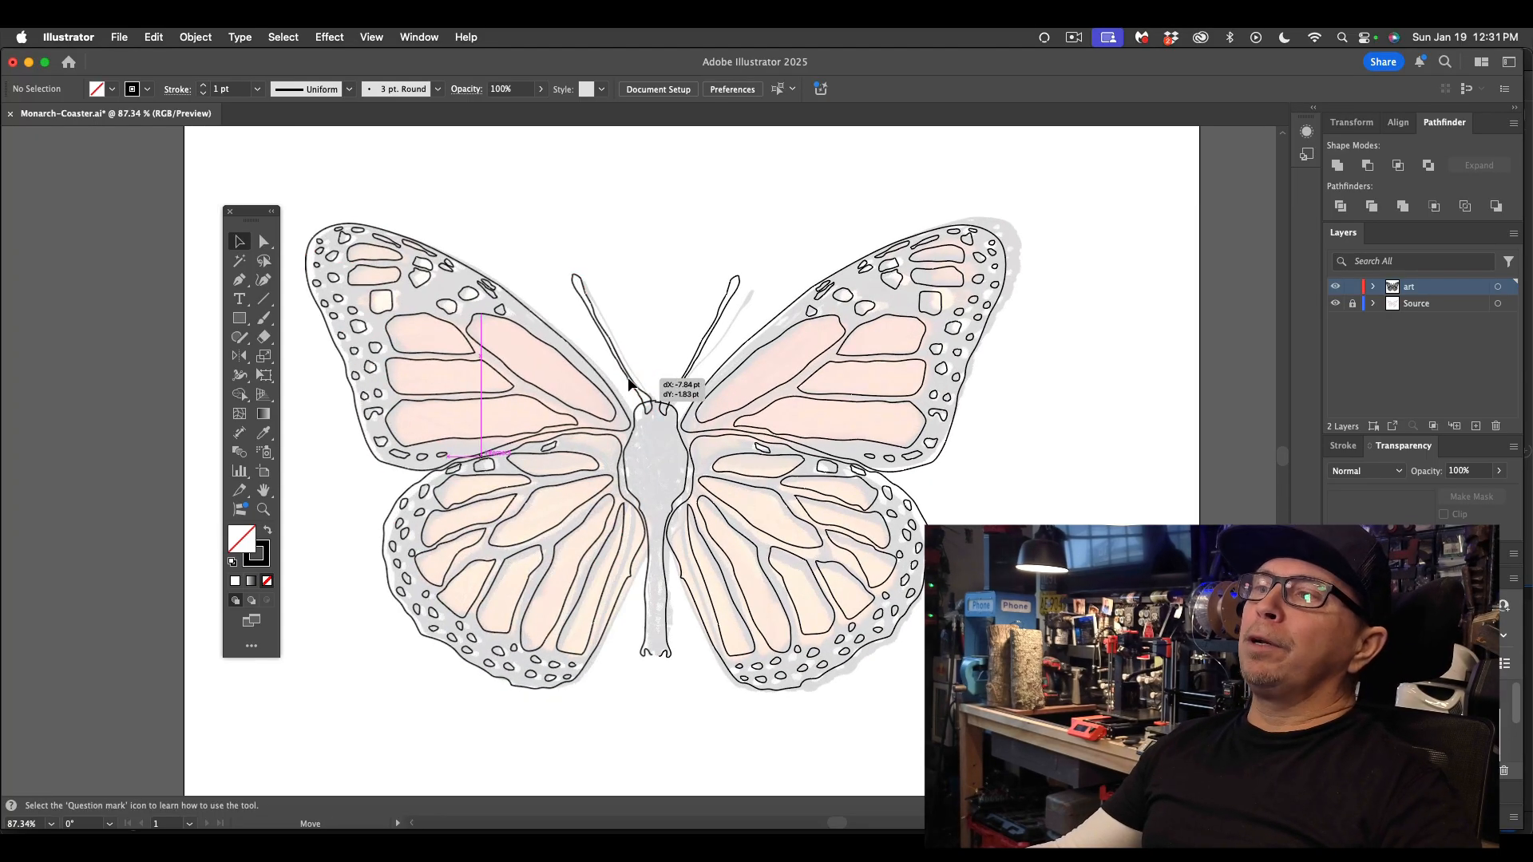
{"action": "key", "text": "v"}
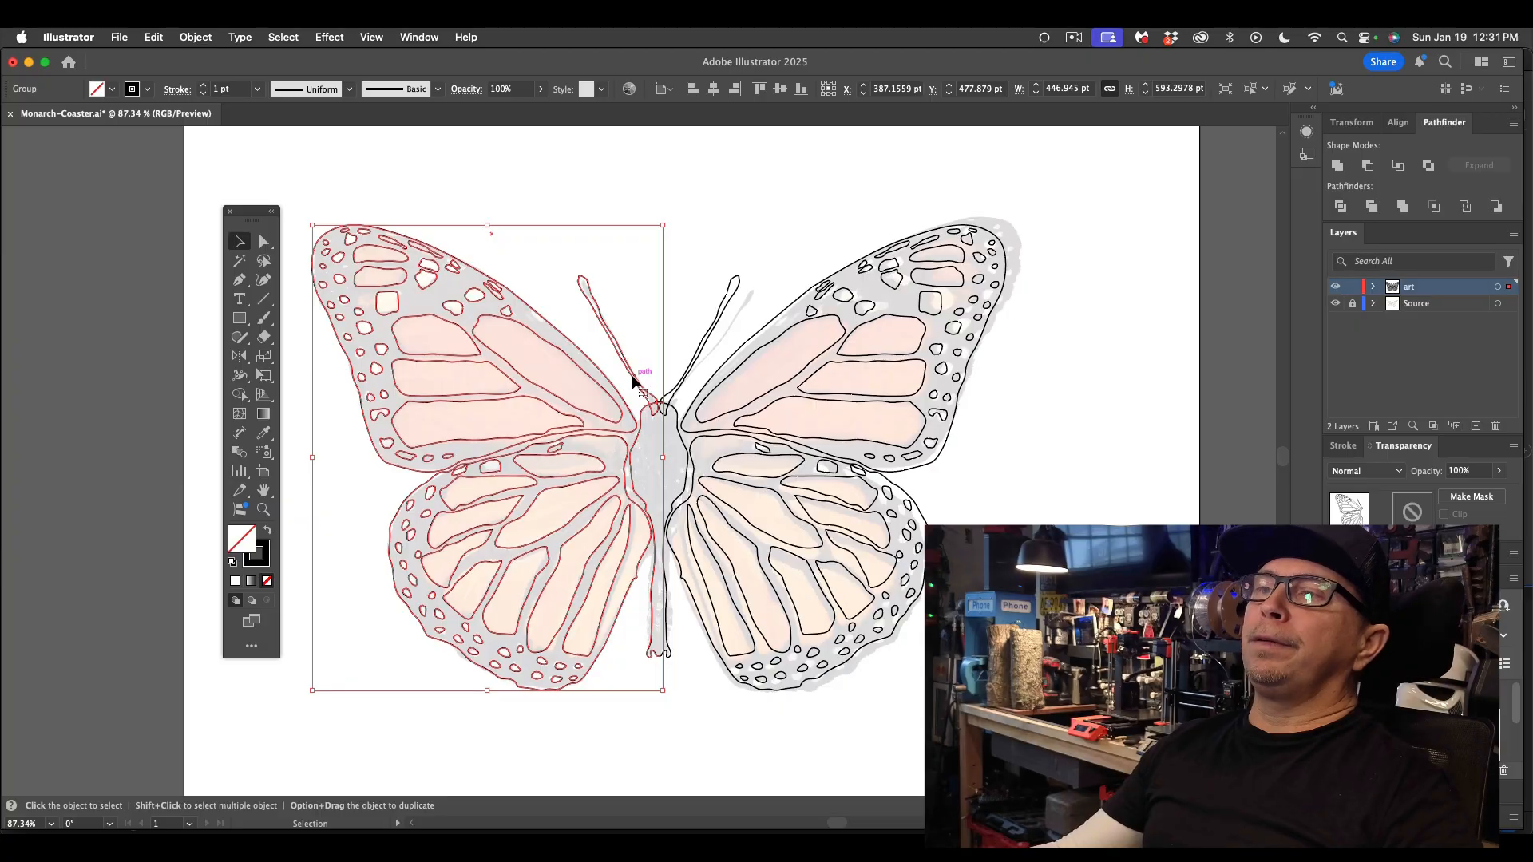
{"action": "double_click", "coordinate": [632, 377]}
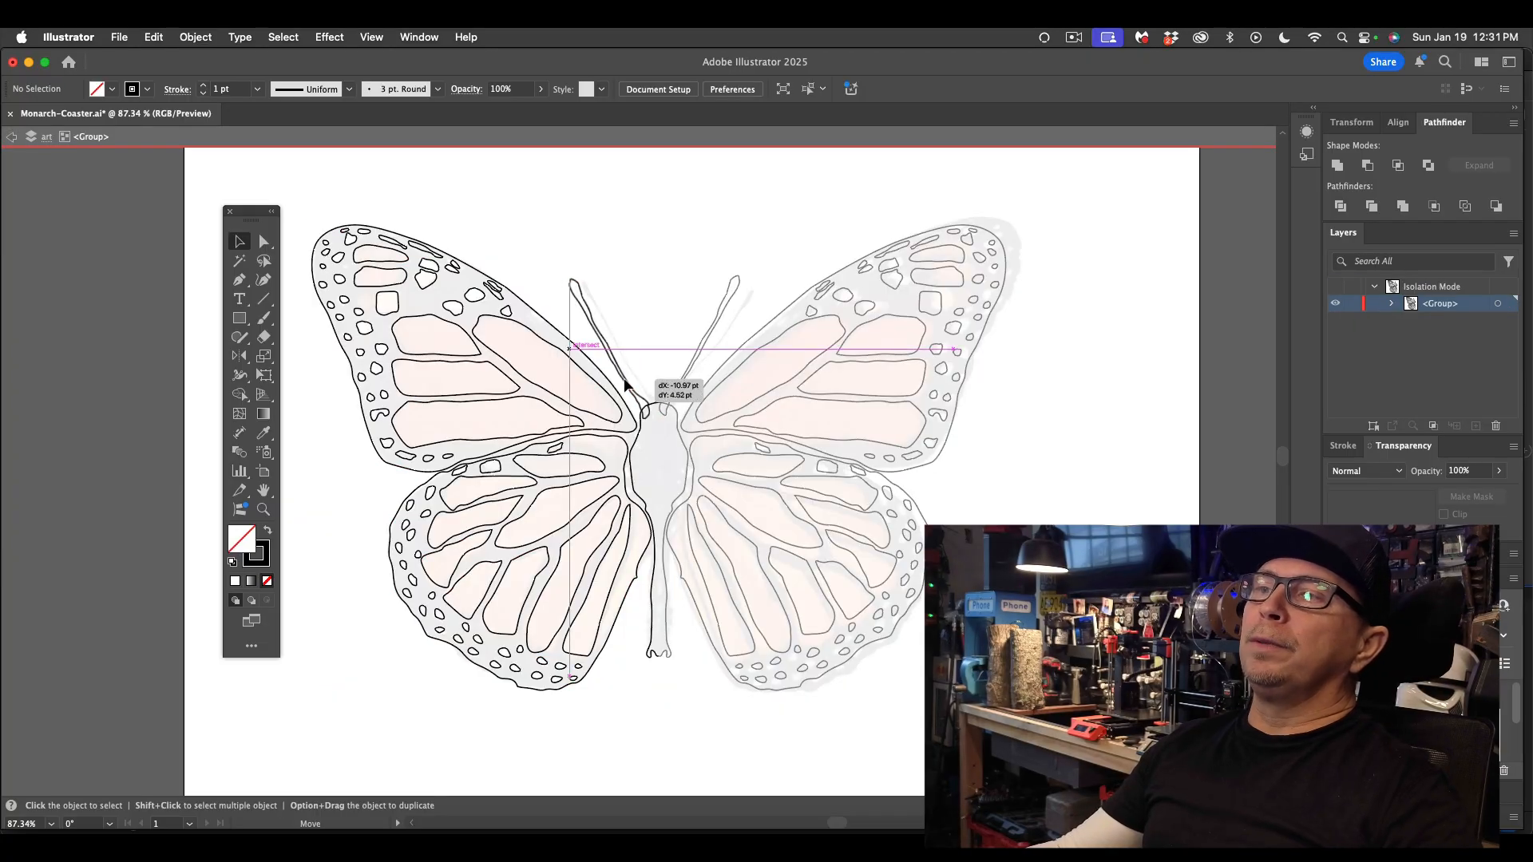
{"action": "left_click", "coordinate": [630, 378]}
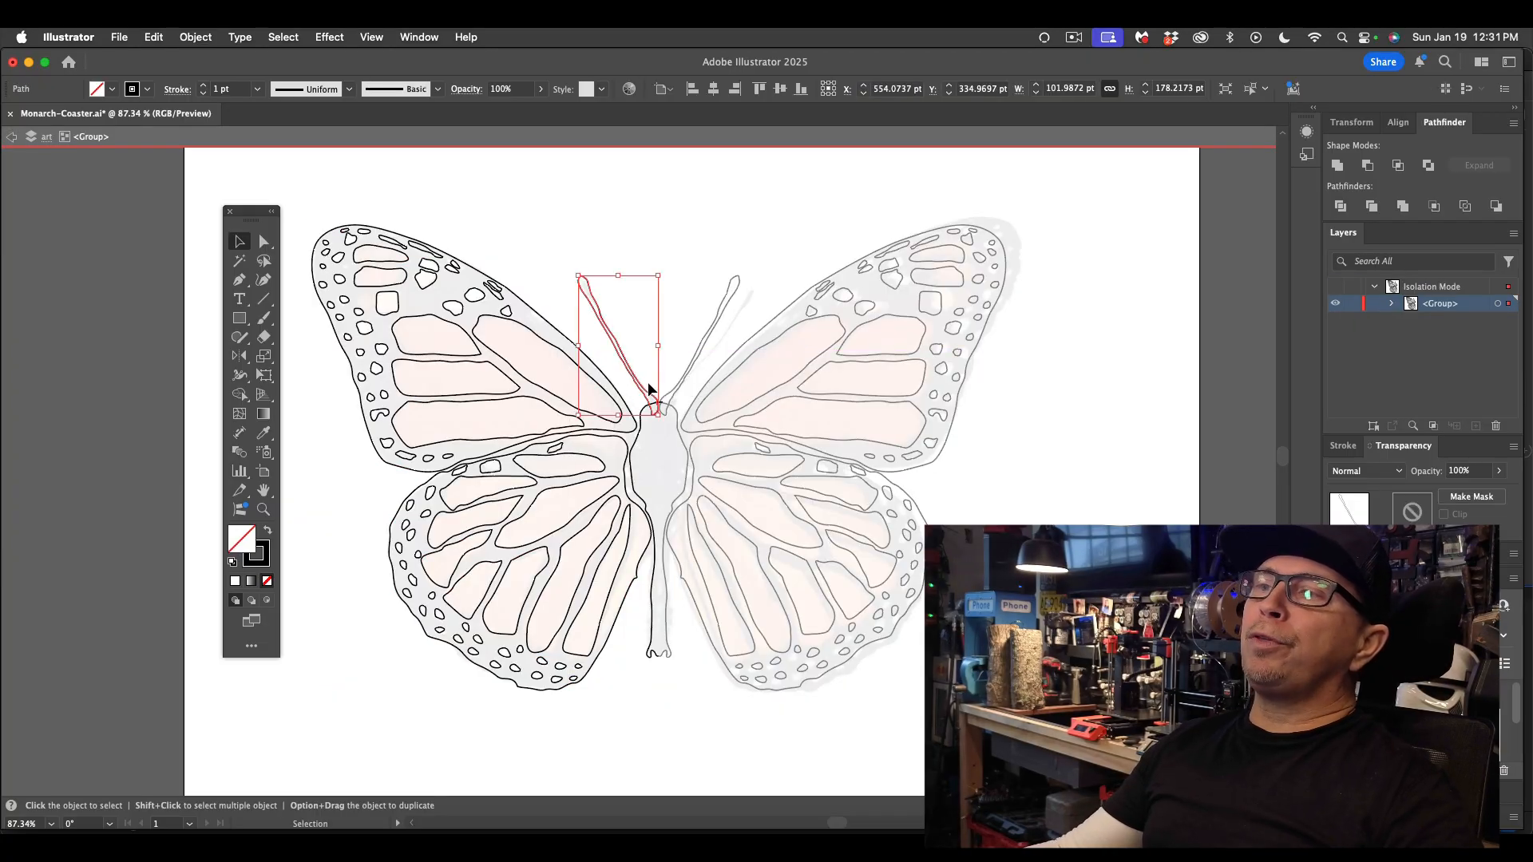
{"action": "left_click_drag", "start_coordinate": [645, 402], "coordinate": [637, 406]}
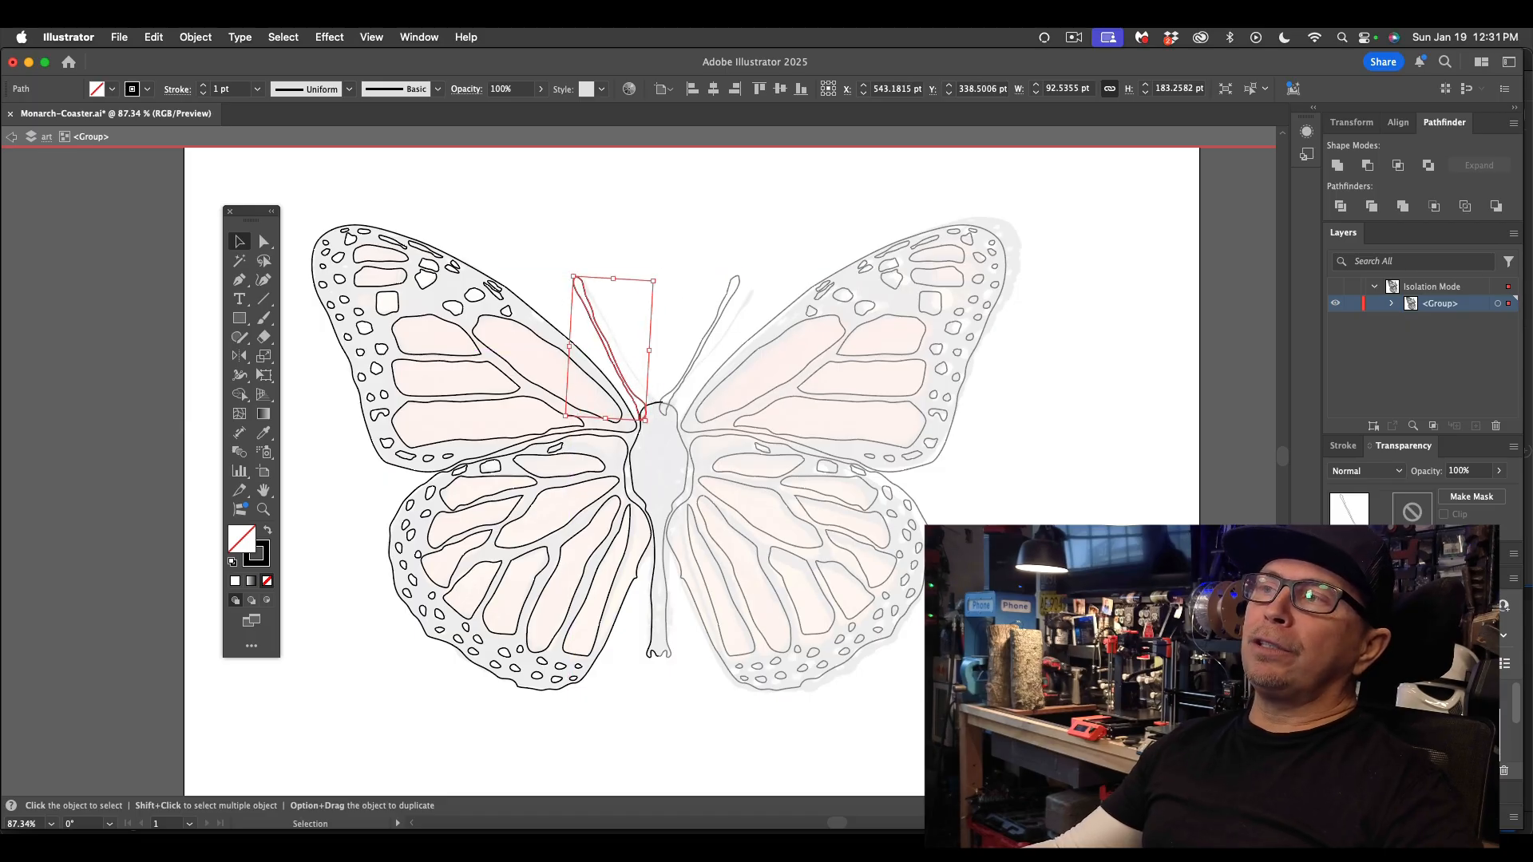
- Isolate the mirrored right half's group and shift its antenna slightly outward from the head
{"action": "left_click", "coordinate": [739, 288]}
{"action": "double_click", "coordinate": [739, 280]}
{"action": "left_click", "coordinate": [739, 279]}
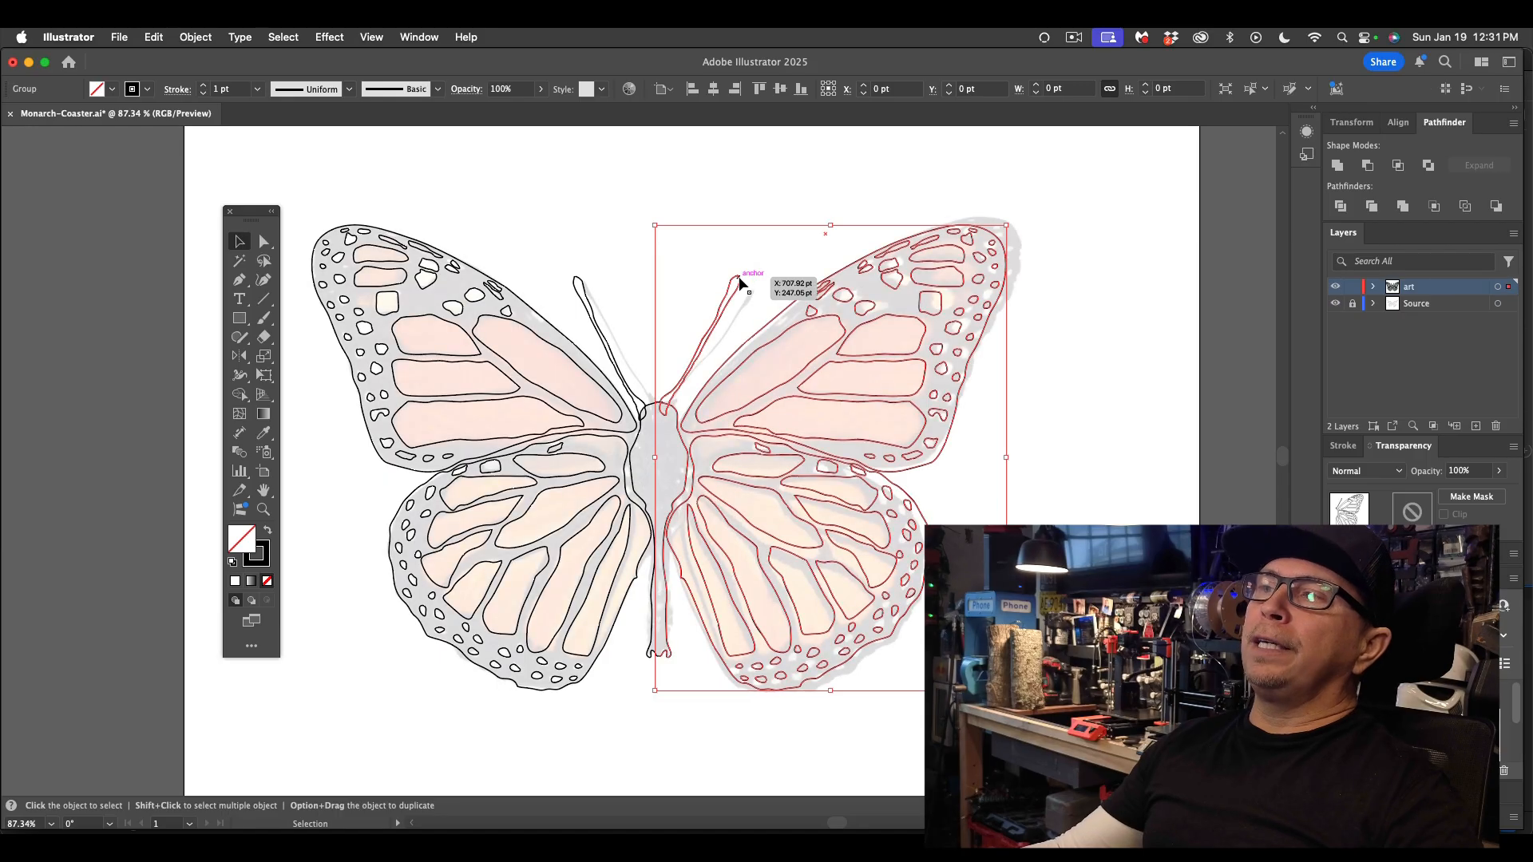
{"action": "double_click", "coordinate": [740, 279]}
{"action": "left_click", "coordinate": [739, 281]}
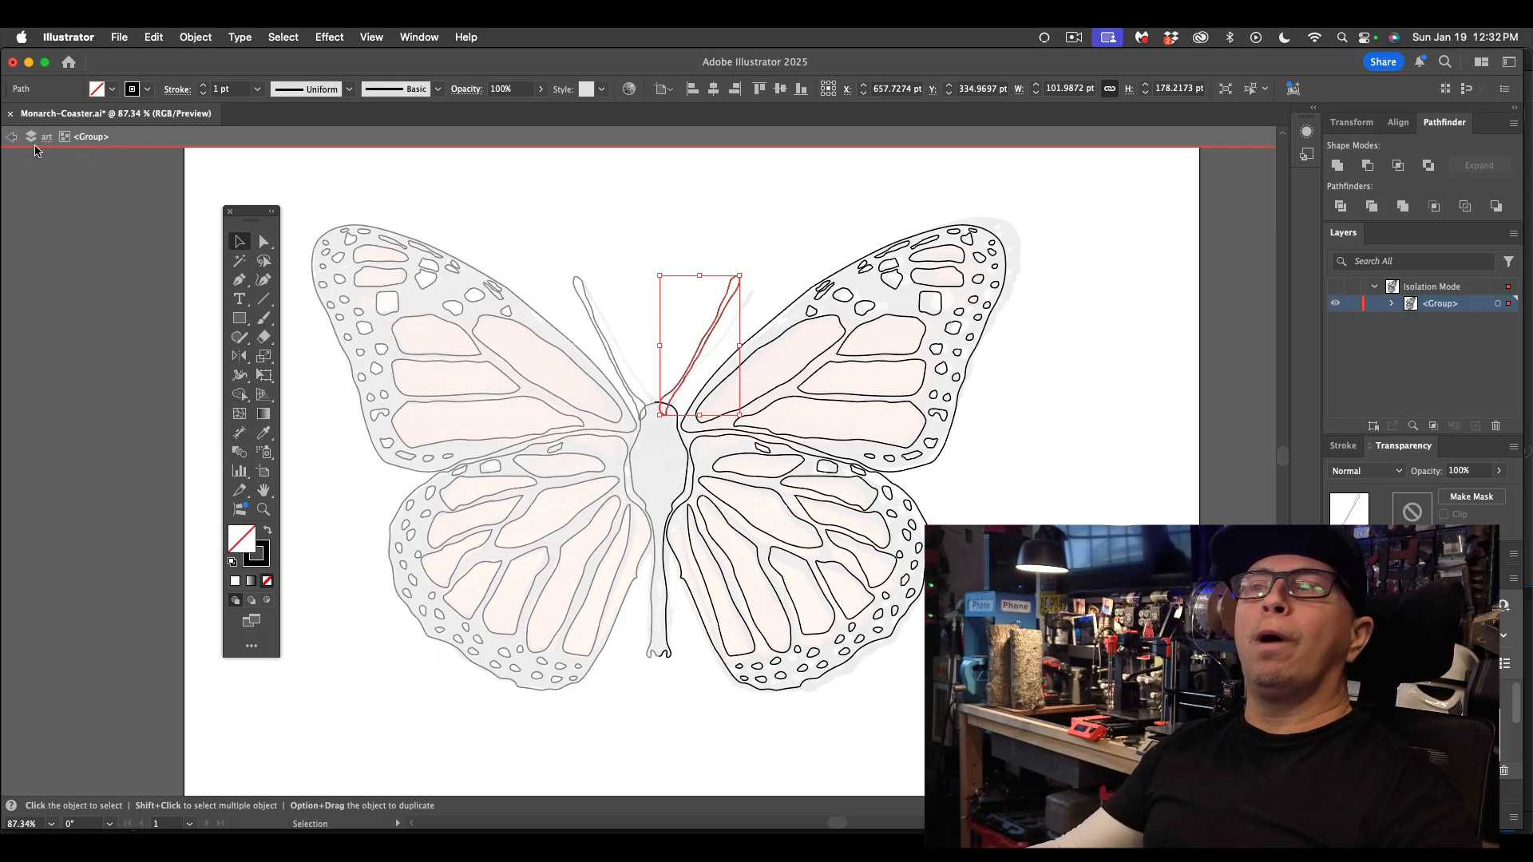
{"action": "left_click", "coordinate": [773, 233]}
{"action": "left_click_drag", "start_coordinate": [739, 291], "coordinate": [744, 289]}
{"action": "left_click", "coordinate": [832, 237]}
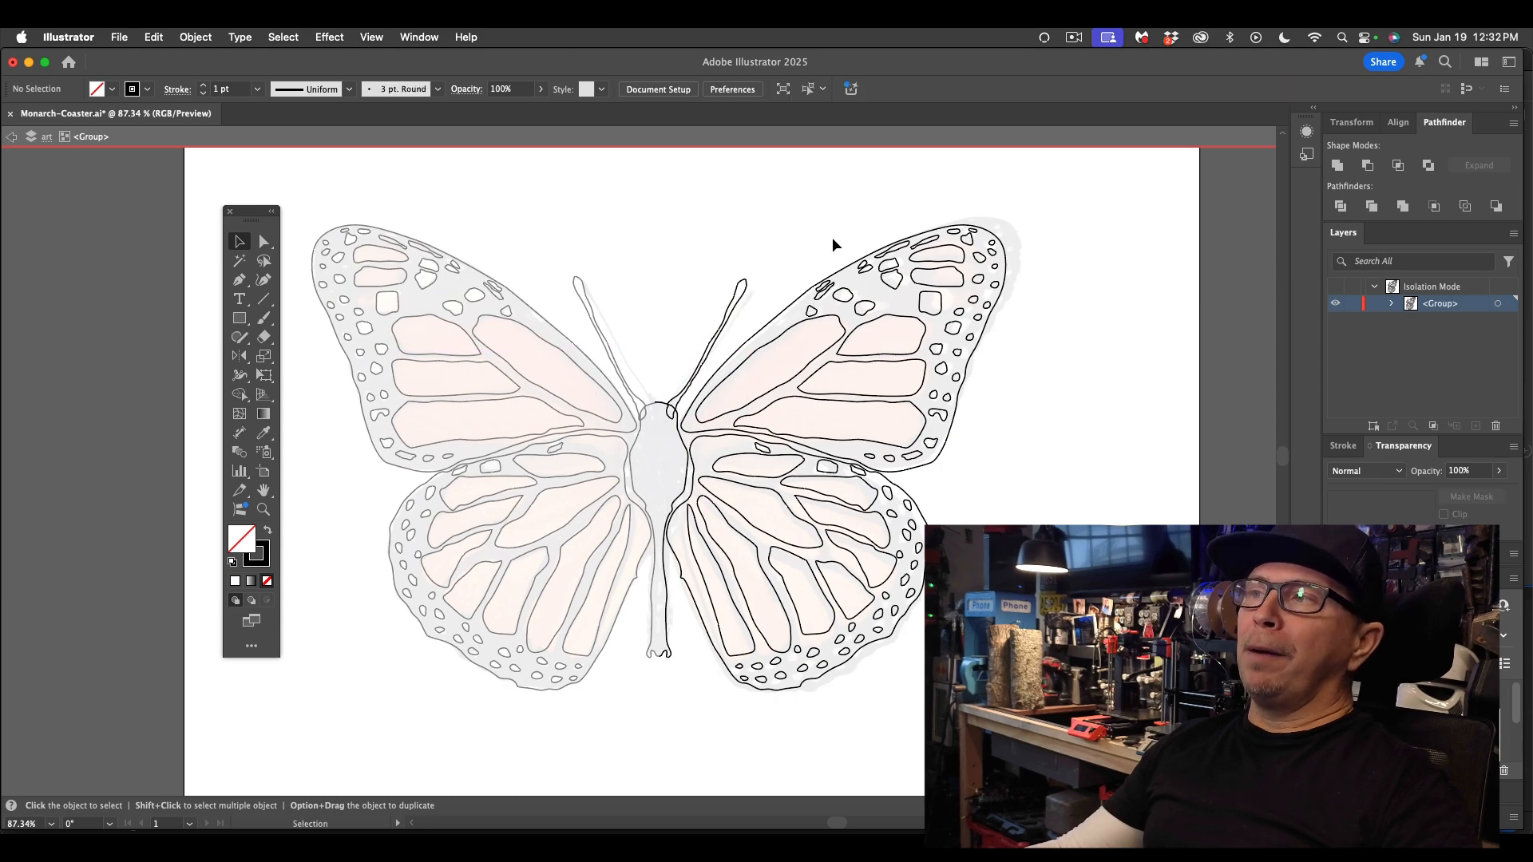
- Slightly resize and rotate the large inner cells of the right upper wing so they differ from the left wing's
{"action": "left_click", "coordinate": [894, 280]}
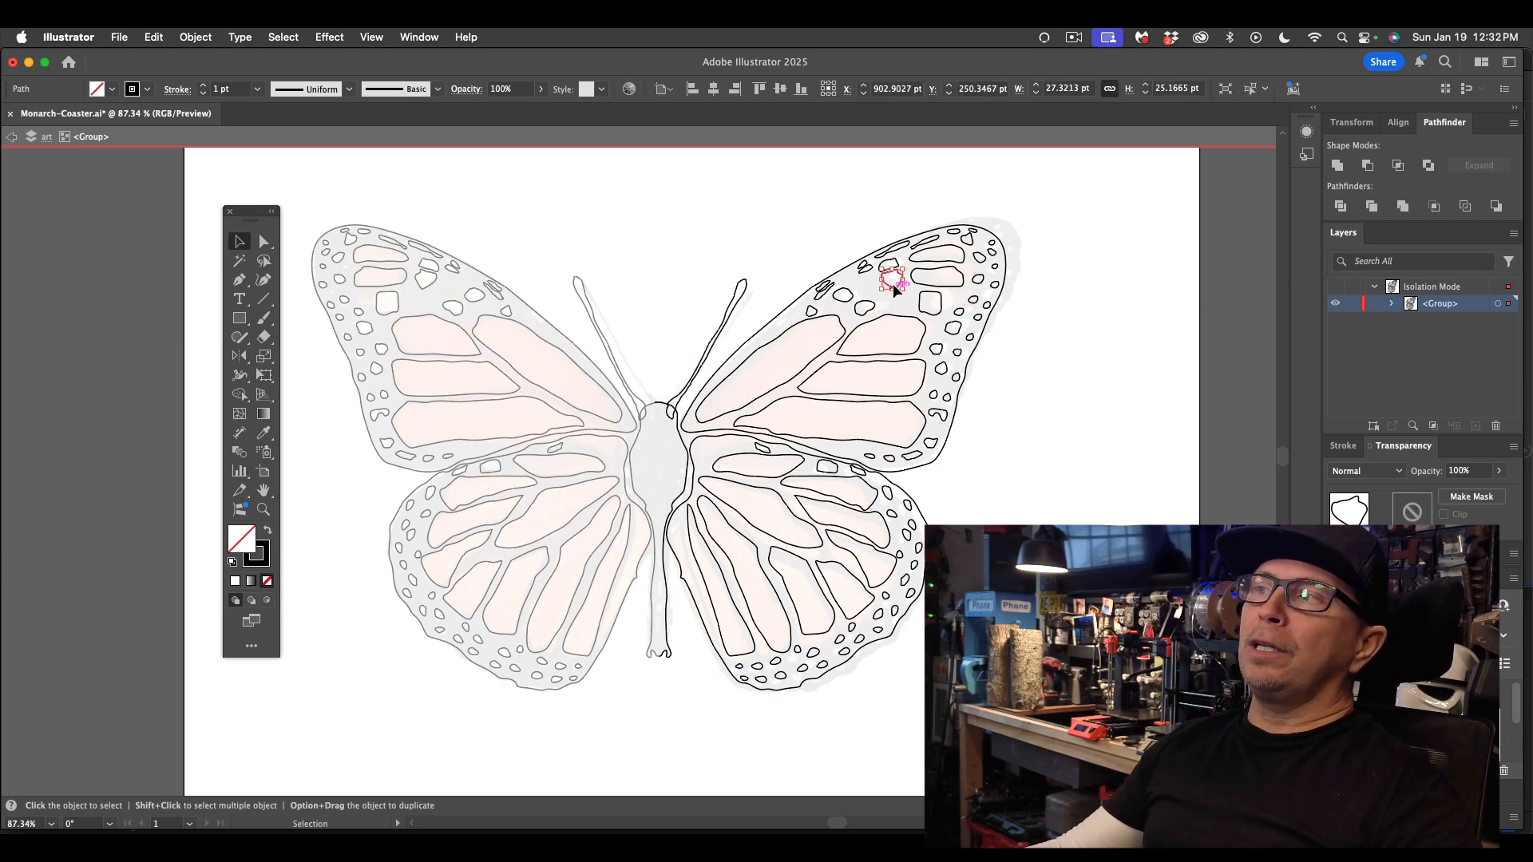
{"action": "left_click", "coordinate": [824, 232]}
{"action": "left_click_drag", "start_coordinate": [808, 365], "coordinate": [807, 369]}
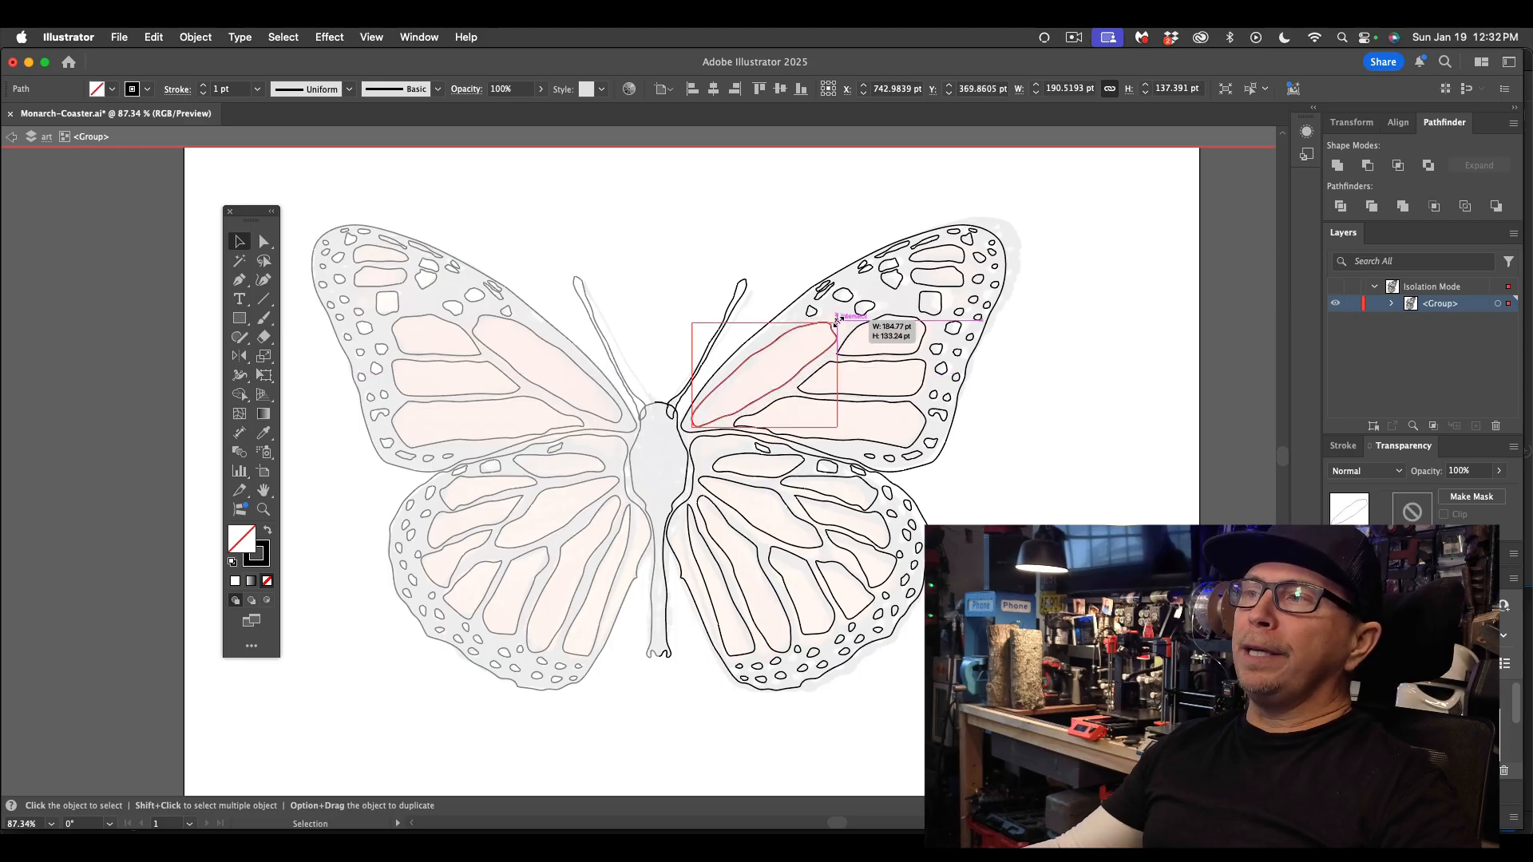
{"action": "left_click_drag", "start_coordinate": [850, 310], "coordinate": [931, 309]}
{"action": "left_click", "coordinate": [922, 349]}
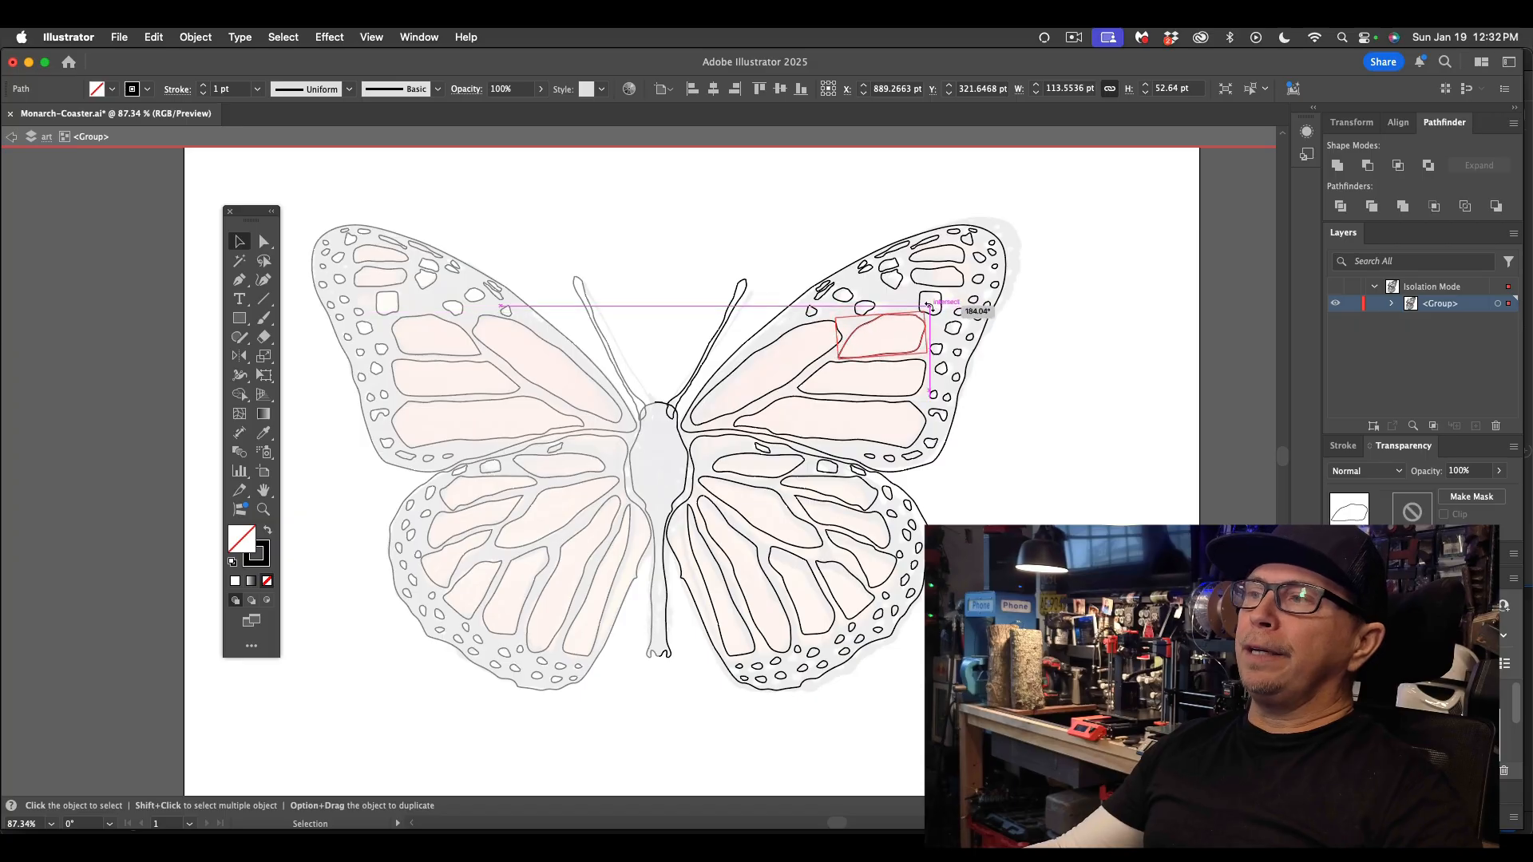
{"action": "left_click", "coordinate": [918, 388]}
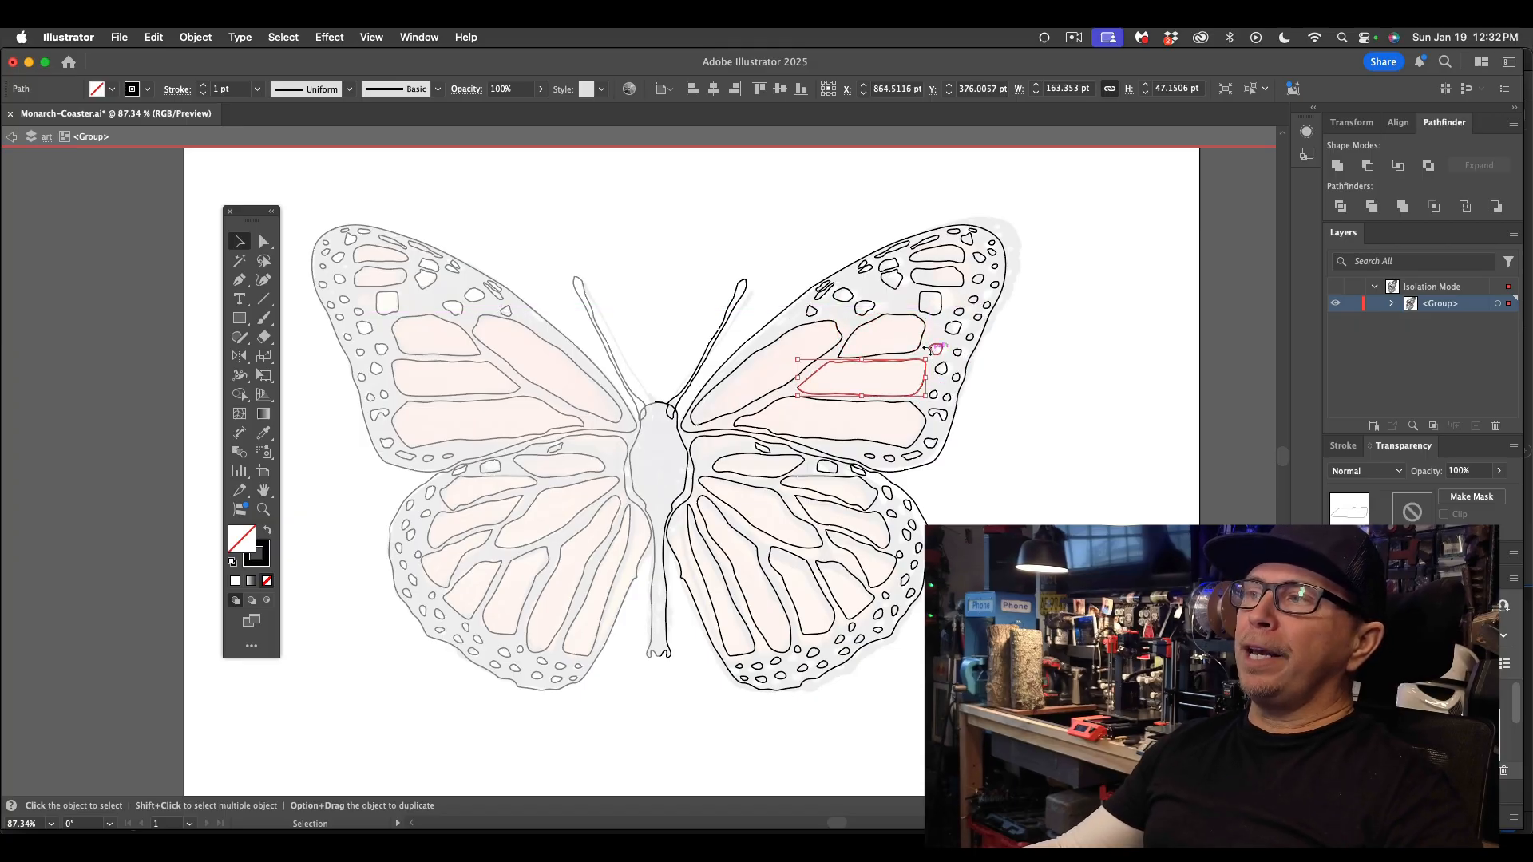
{"action": "left_click_drag", "start_coordinate": [930, 355], "coordinate": [924, 349]}
- Nudge small spots in the right upper wing's border and place one of its spots beside the large spots in the left upper wing
{"action": "left_click", "coordinate": [1037, 308]}
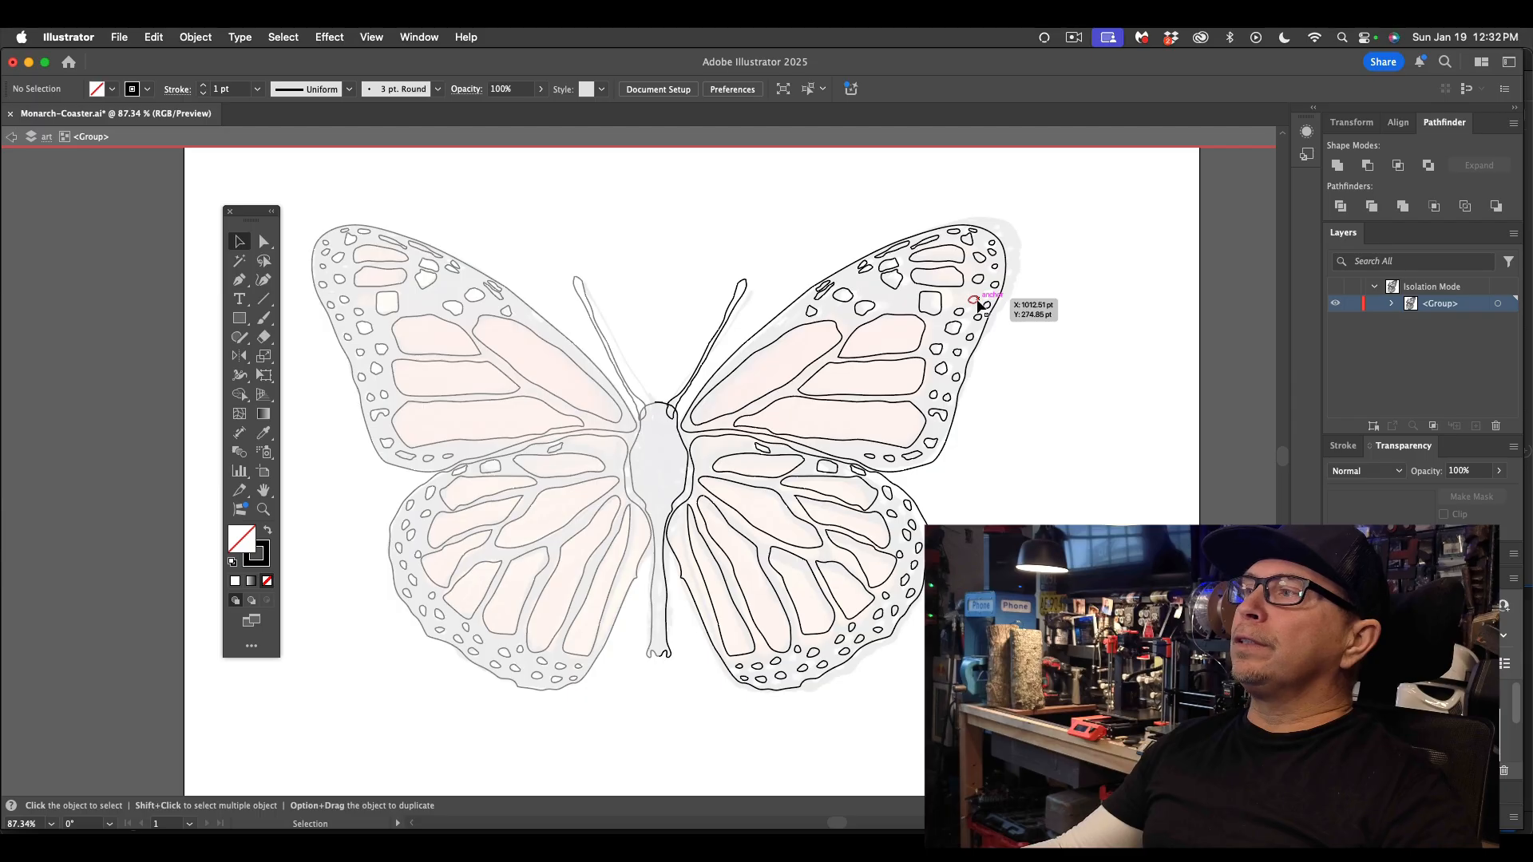
{"action": "left_click_drag", "start_coordinate": [976, 300], "coordinate": [958, 297]}
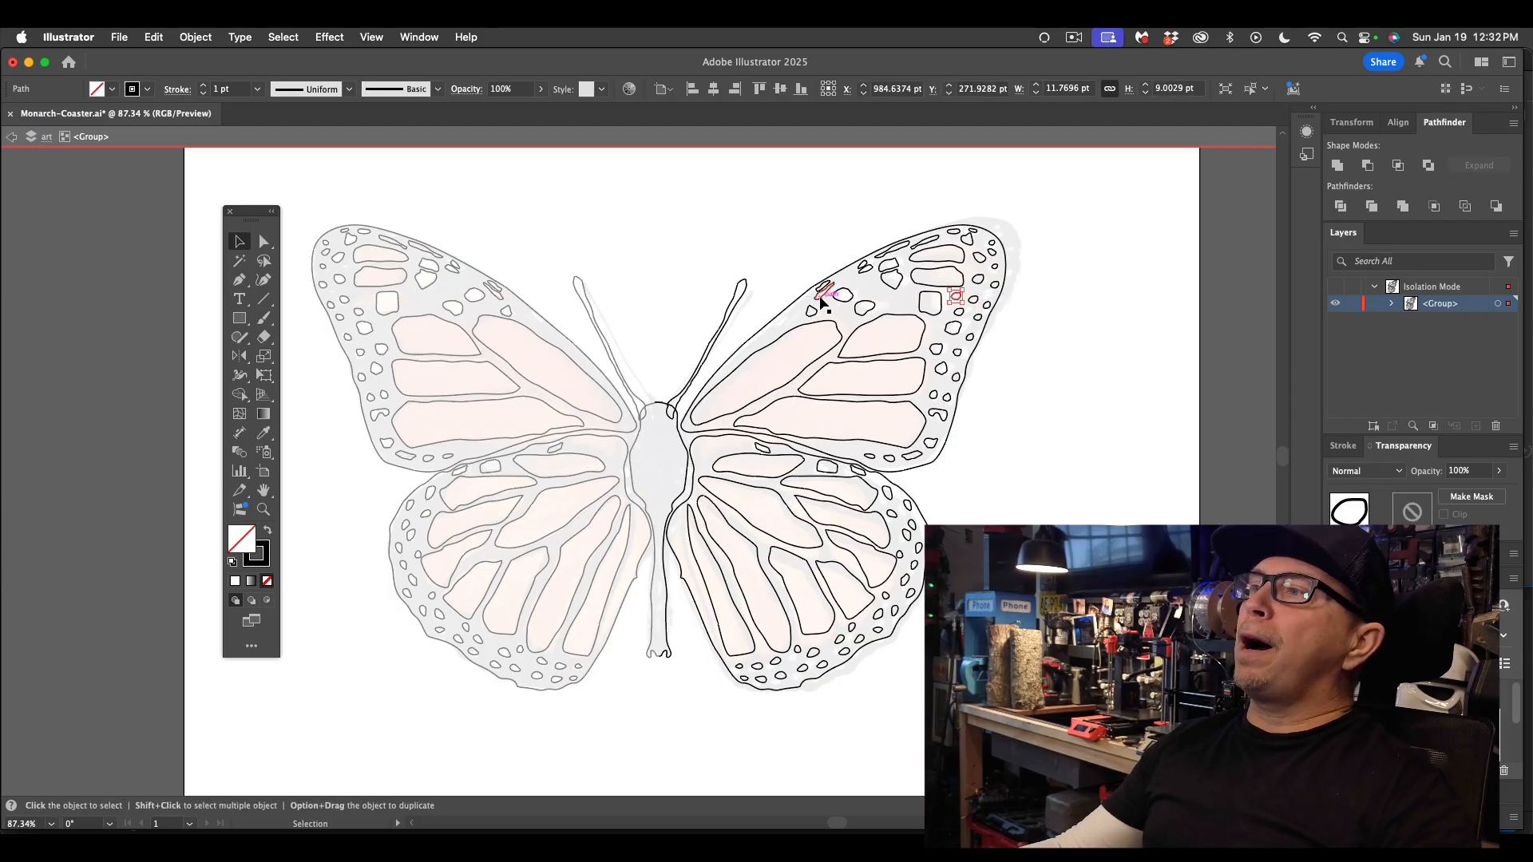
{"action": "left_click_drag", "start_coordinate": [825, 295], "coordinate": [824, 301]}
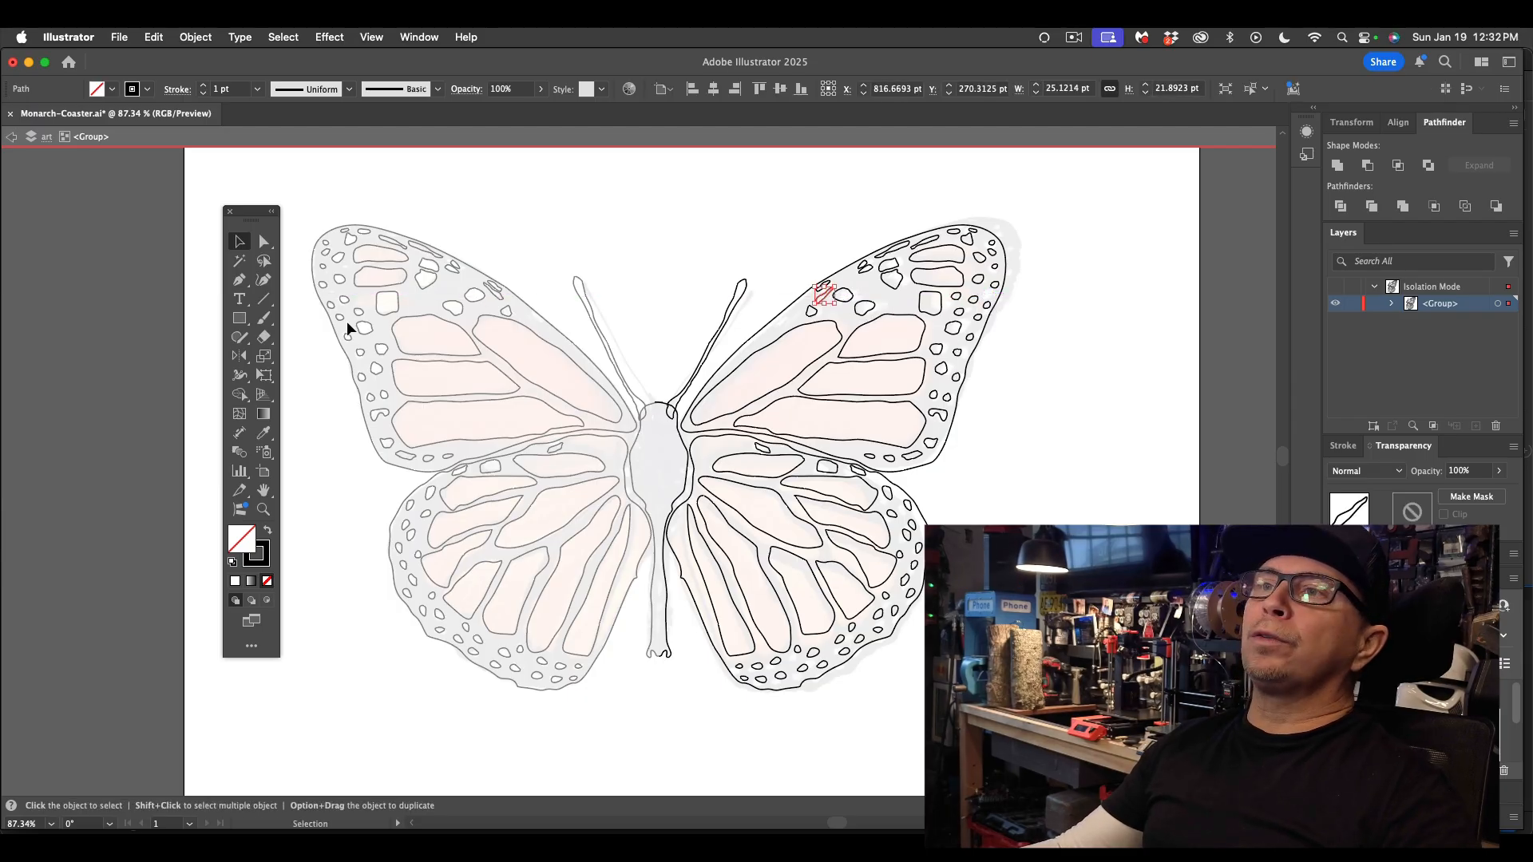
{"action": "left_click", "coordinate": [444, 287]}
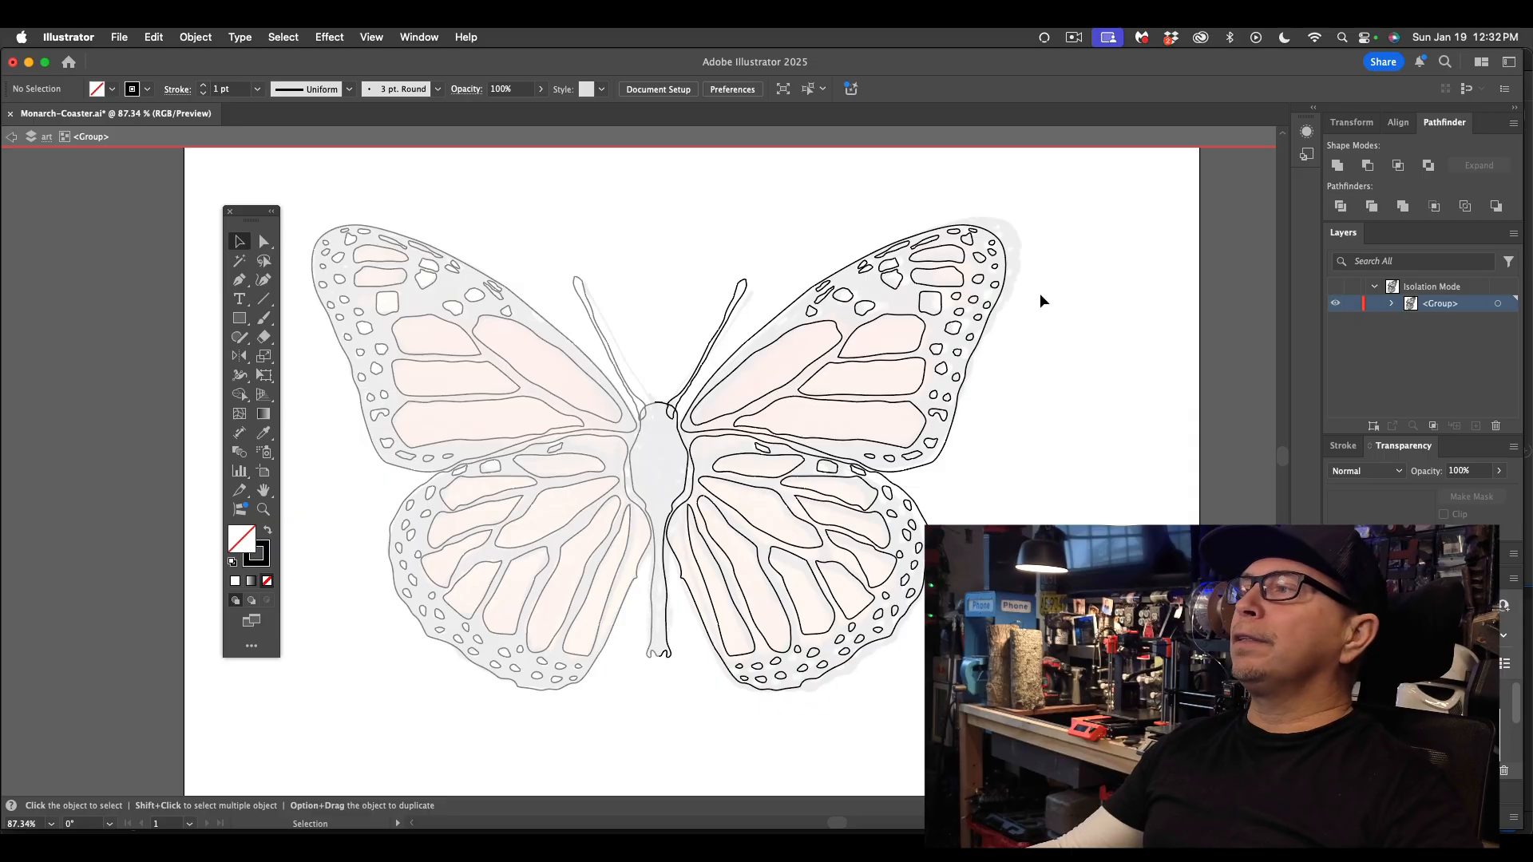
{"action": "left_click_drag", "start_coordinate": [954, 298], "coordinate": [425, 304]}
{"action": "left_click", "coordinate": [643, 217]}
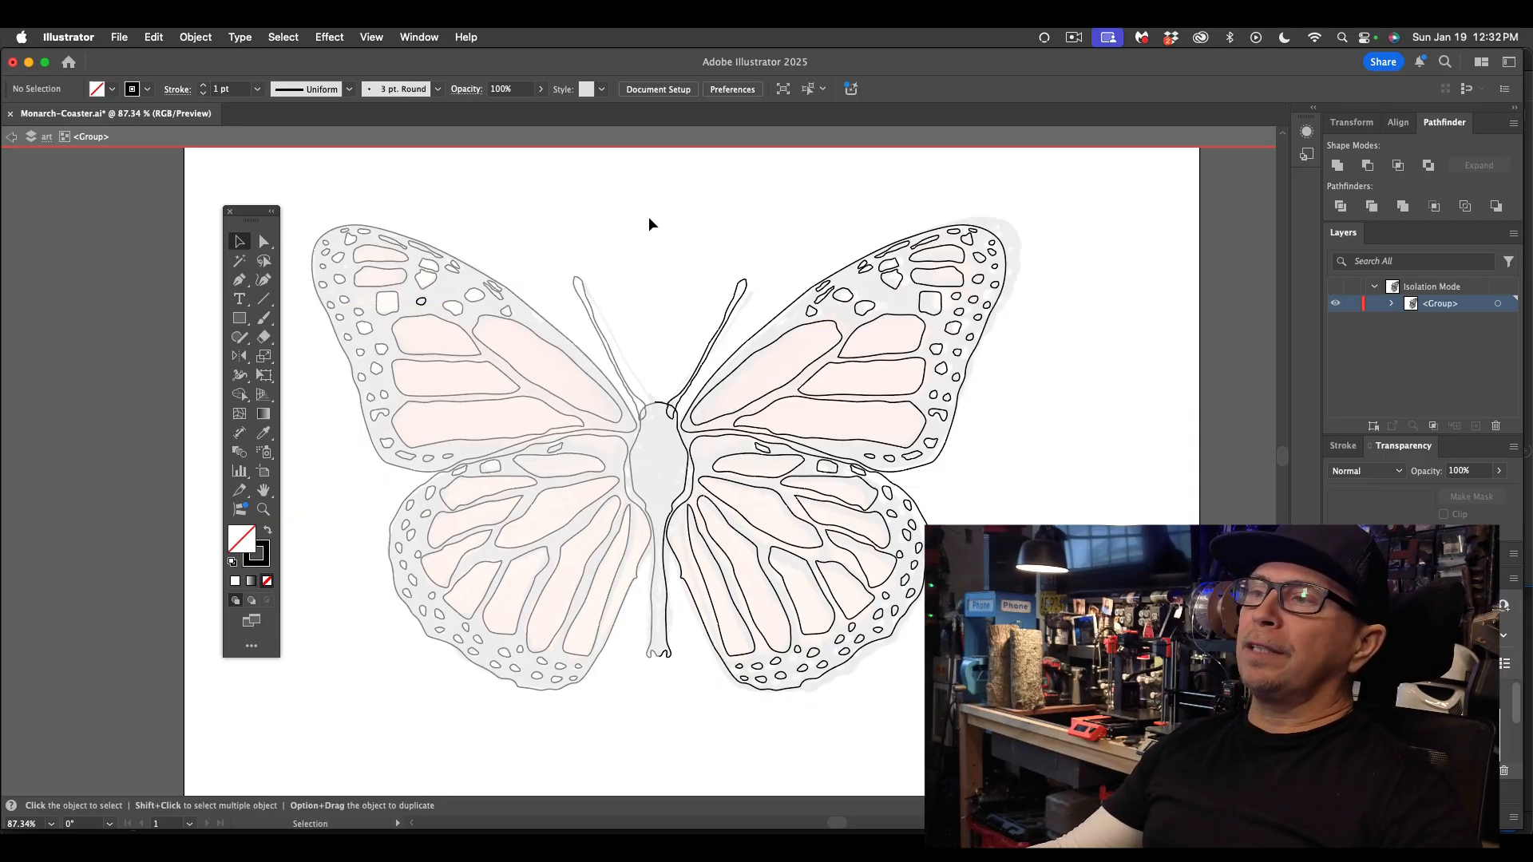
- Copy existing wing spots into the empty strips between the upper and lower wings on both sides of the body, varying their rotation
{"action": "left_click", "coordinate": [818, 471]}
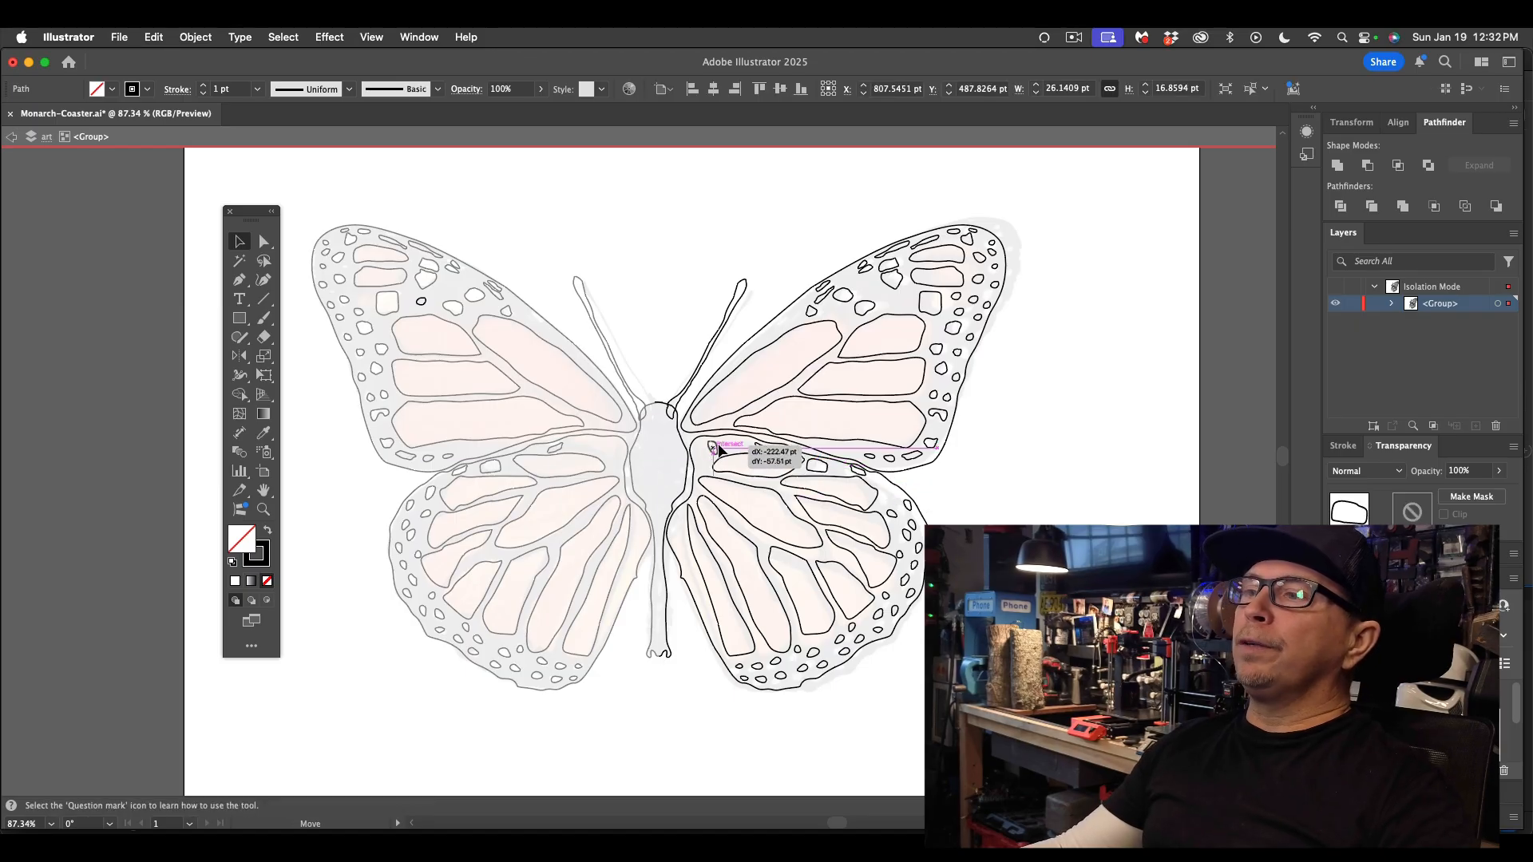
{"action": "left_click", "coordinate": [706, 449]}
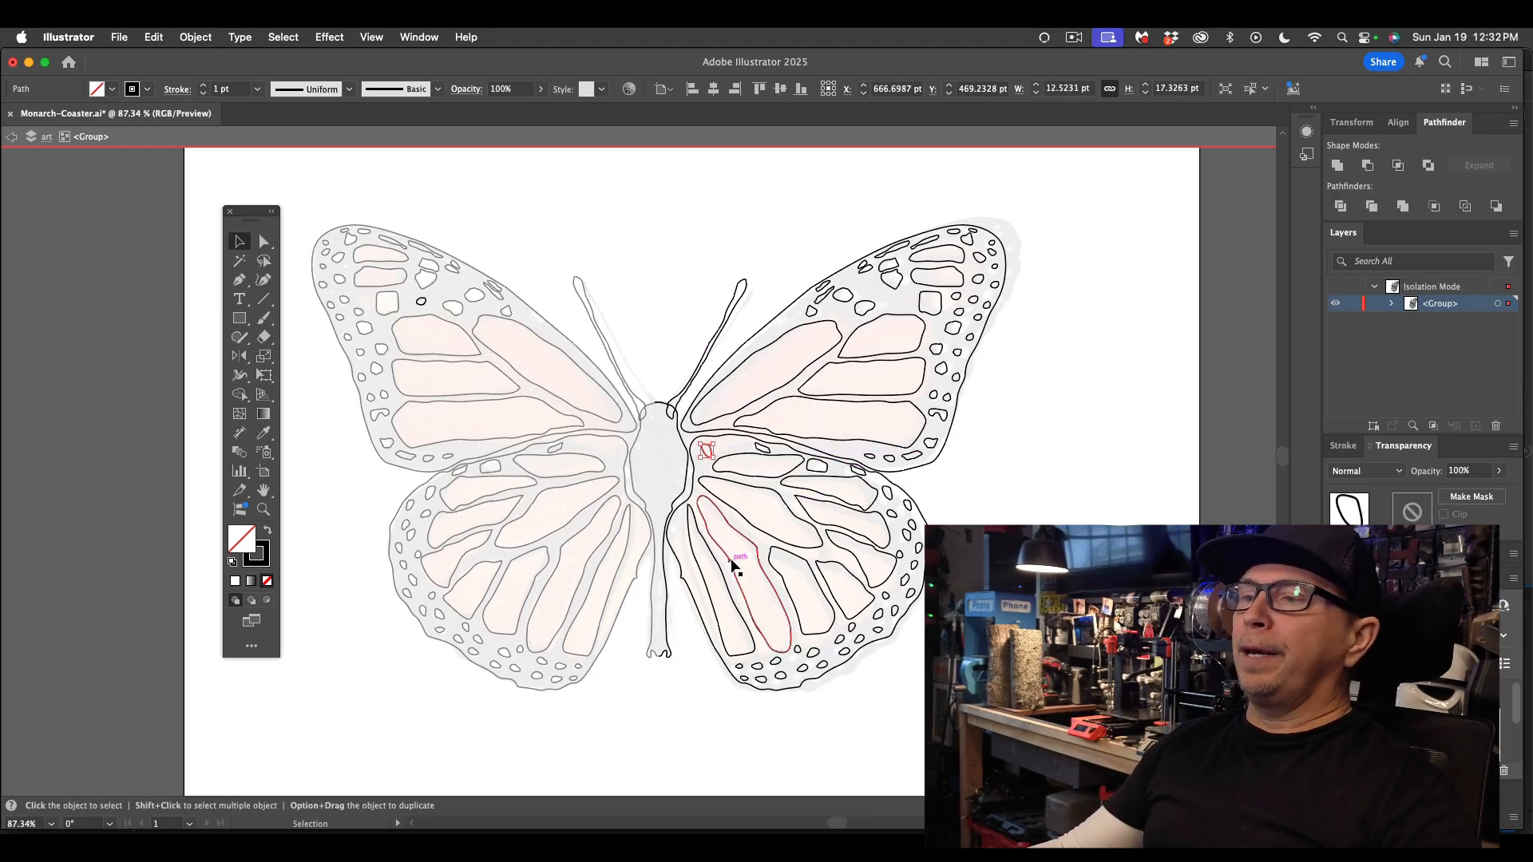
{"action": "left_click_drag", "start_coordinate": [505, 653], "coordinate": [587, 439]}
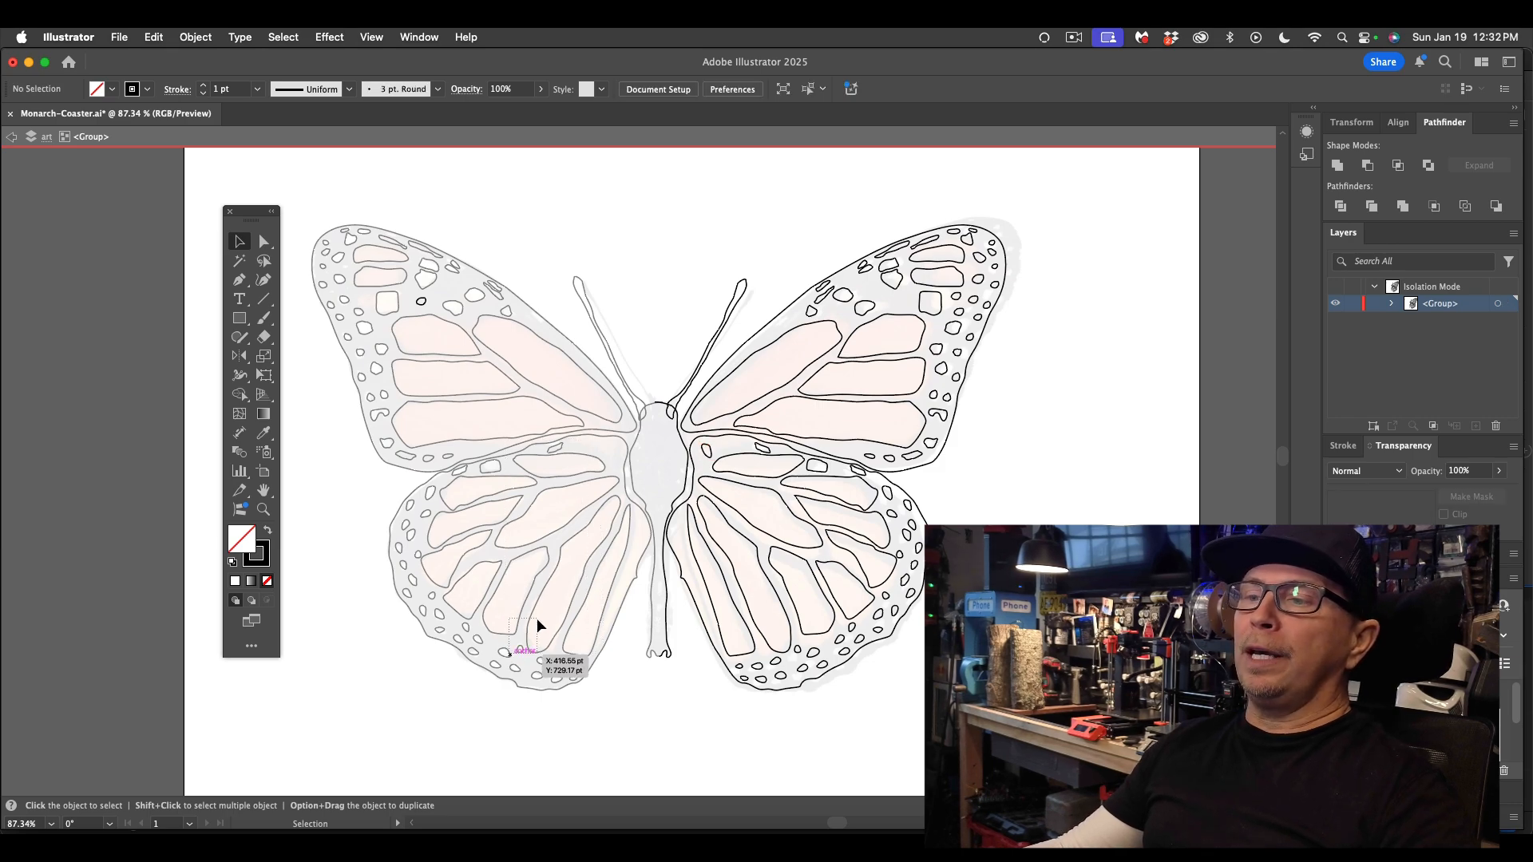
{"action": "left_click_drag", "start_coordinate": [815, 651], "coordinate": [589, 444]}
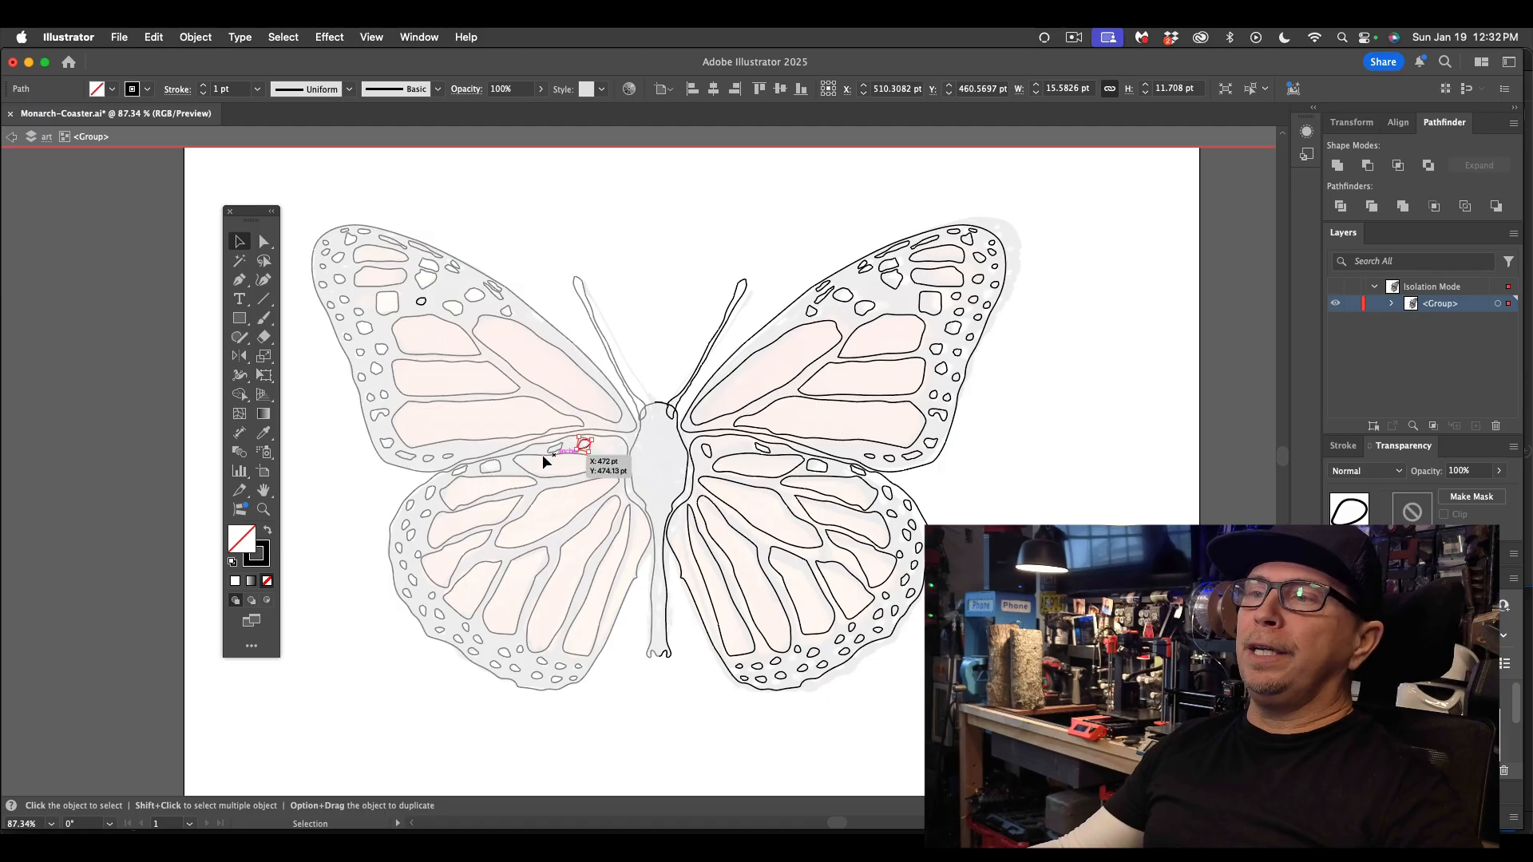
{"action": "left_click", "coordinate": [576, 463]}
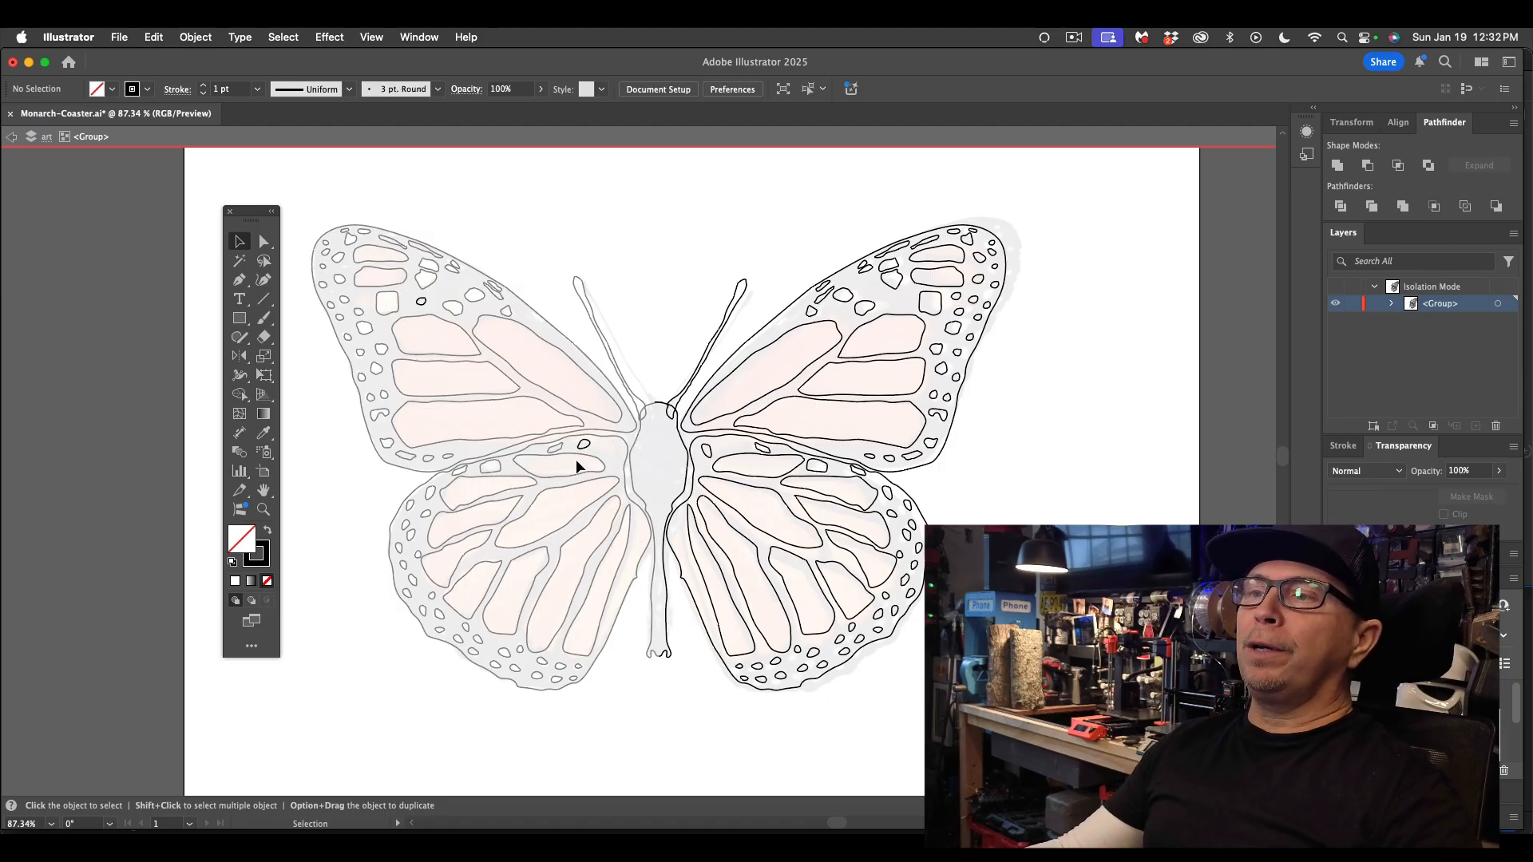
{"action": "left_click_drag", "start_coordinate": [822, 478], "coordinate": [623, 444]}
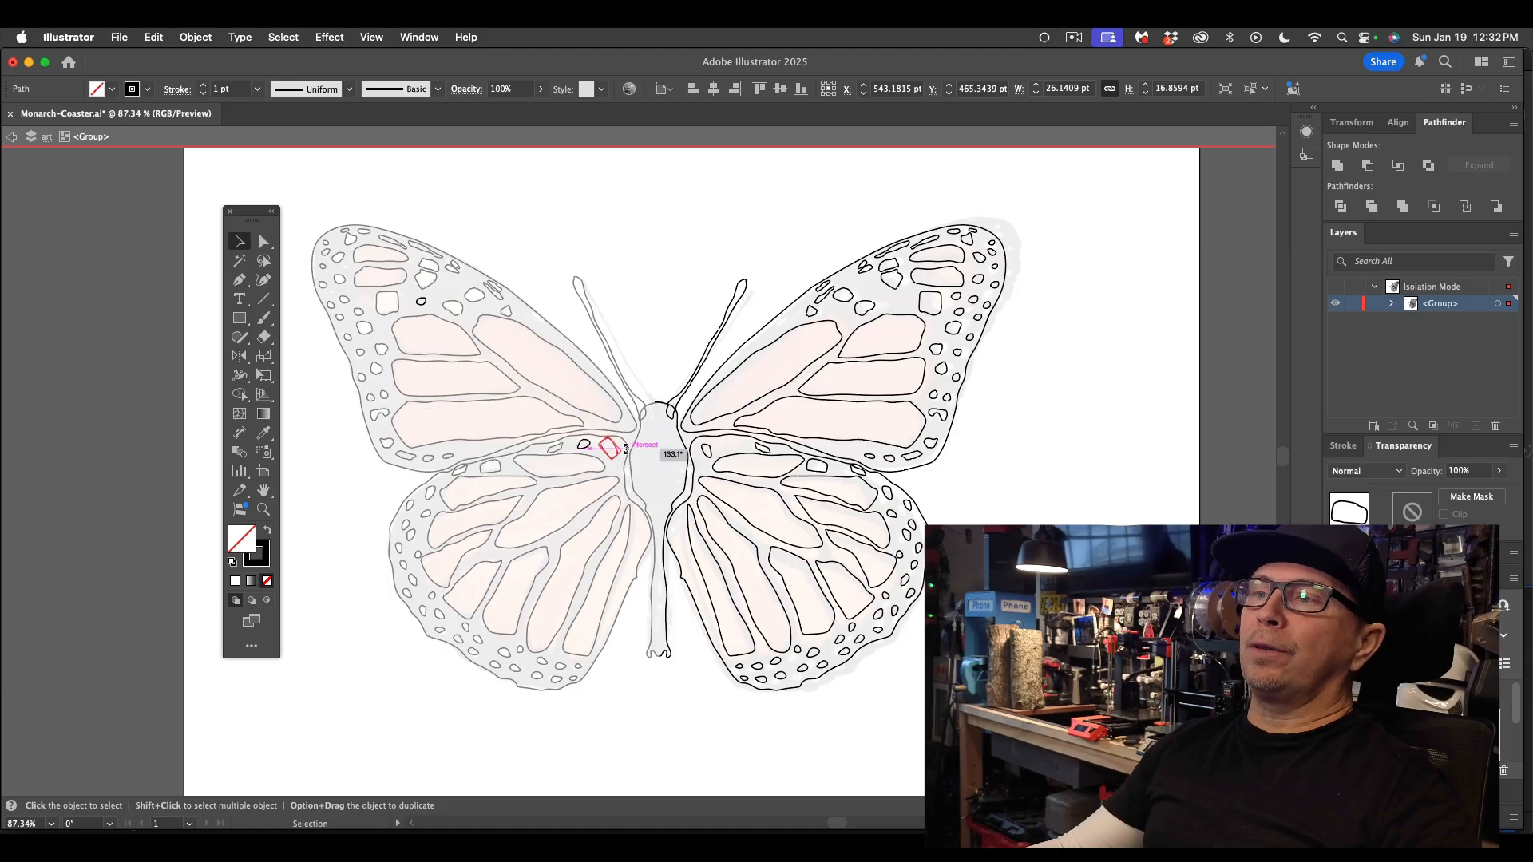
- Move an anchor point on the upper edge of the right upper wing's lowest cell to alter its contour, and exit the group's isolation
{"action": "left_click", "coordinate": [264, 241]}
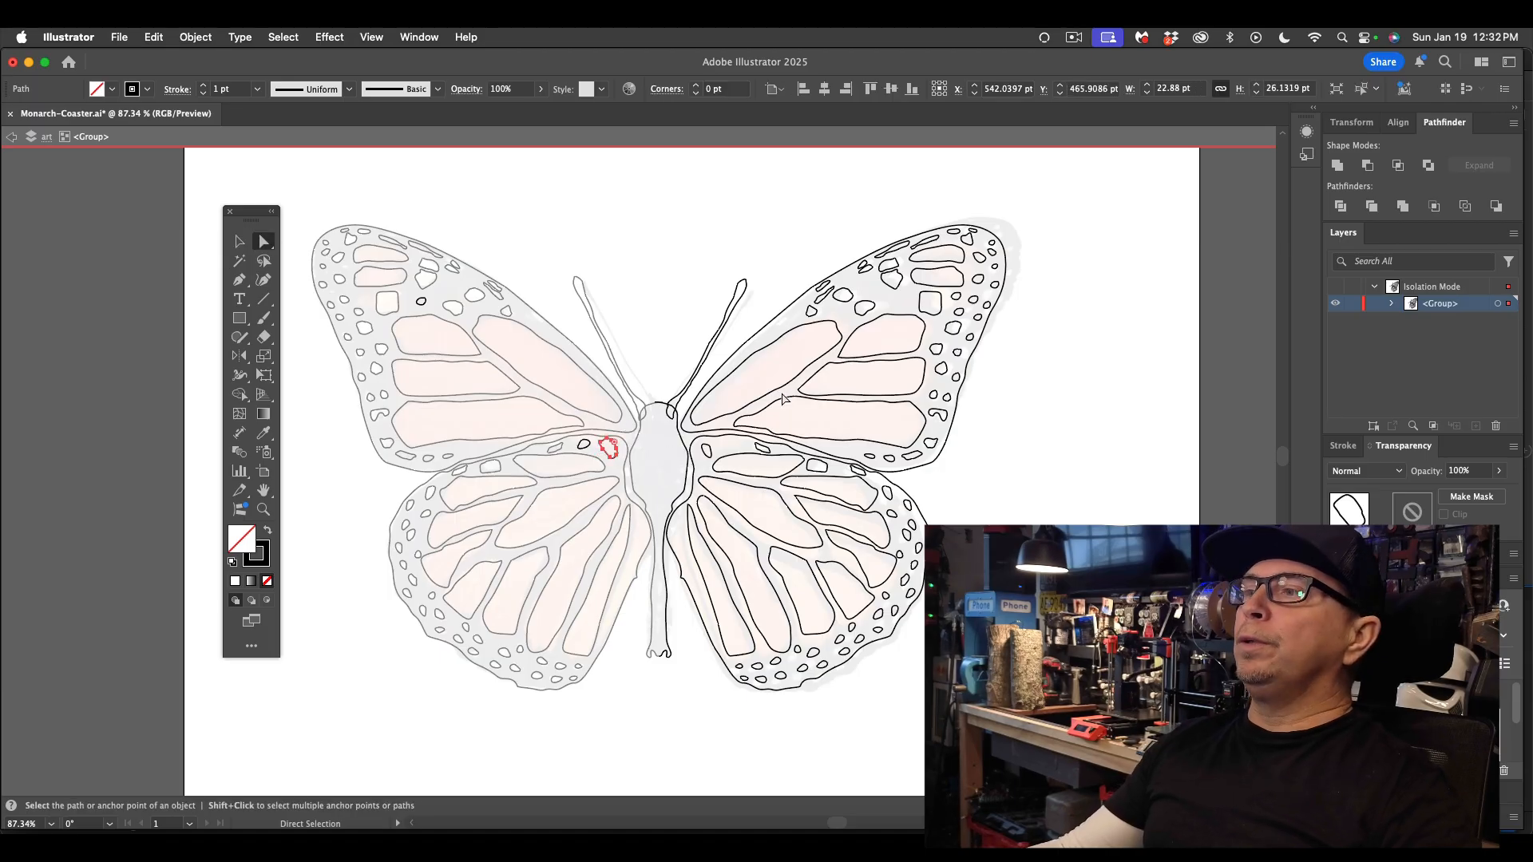
{"action": "left_click_drag", "start_coordinate": [779, 397], "coordinate": [776, 380]}
{"action": "mouse_move", "coordinate": [777, 389]}
{"action": "left_mouse_down"}
{"action": "mouse_move", "coordinate": [824, 402]}
{"action": "mouse_move", "coordinate": [789, 401]}
{"action": "left_mouse_up"}
{"action": "left_click", "coordinate": [865, 402]}
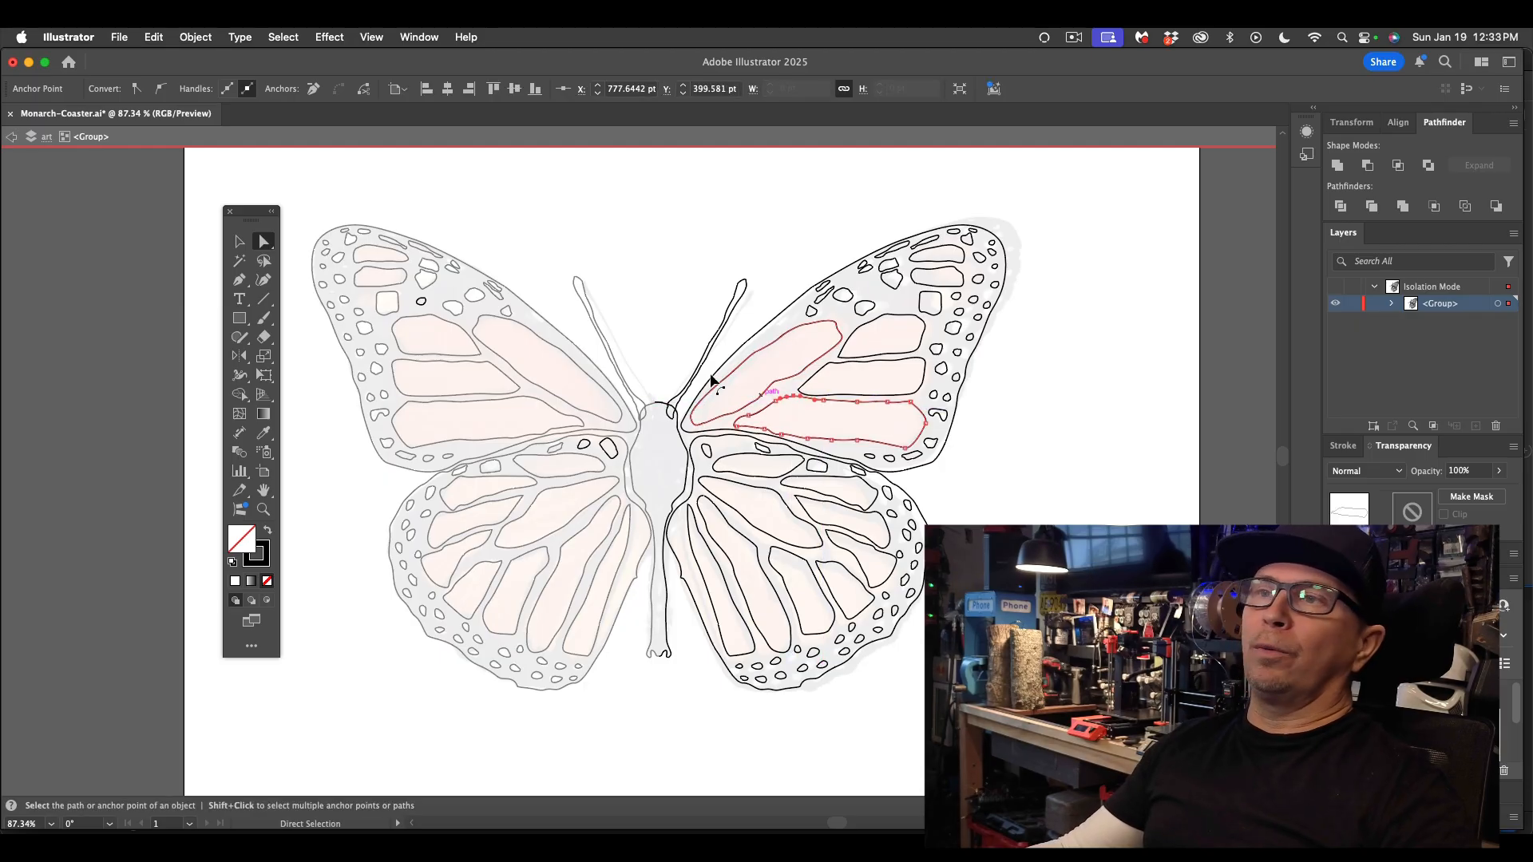
{"action": "left_click", "coordinate": [239, 241]}
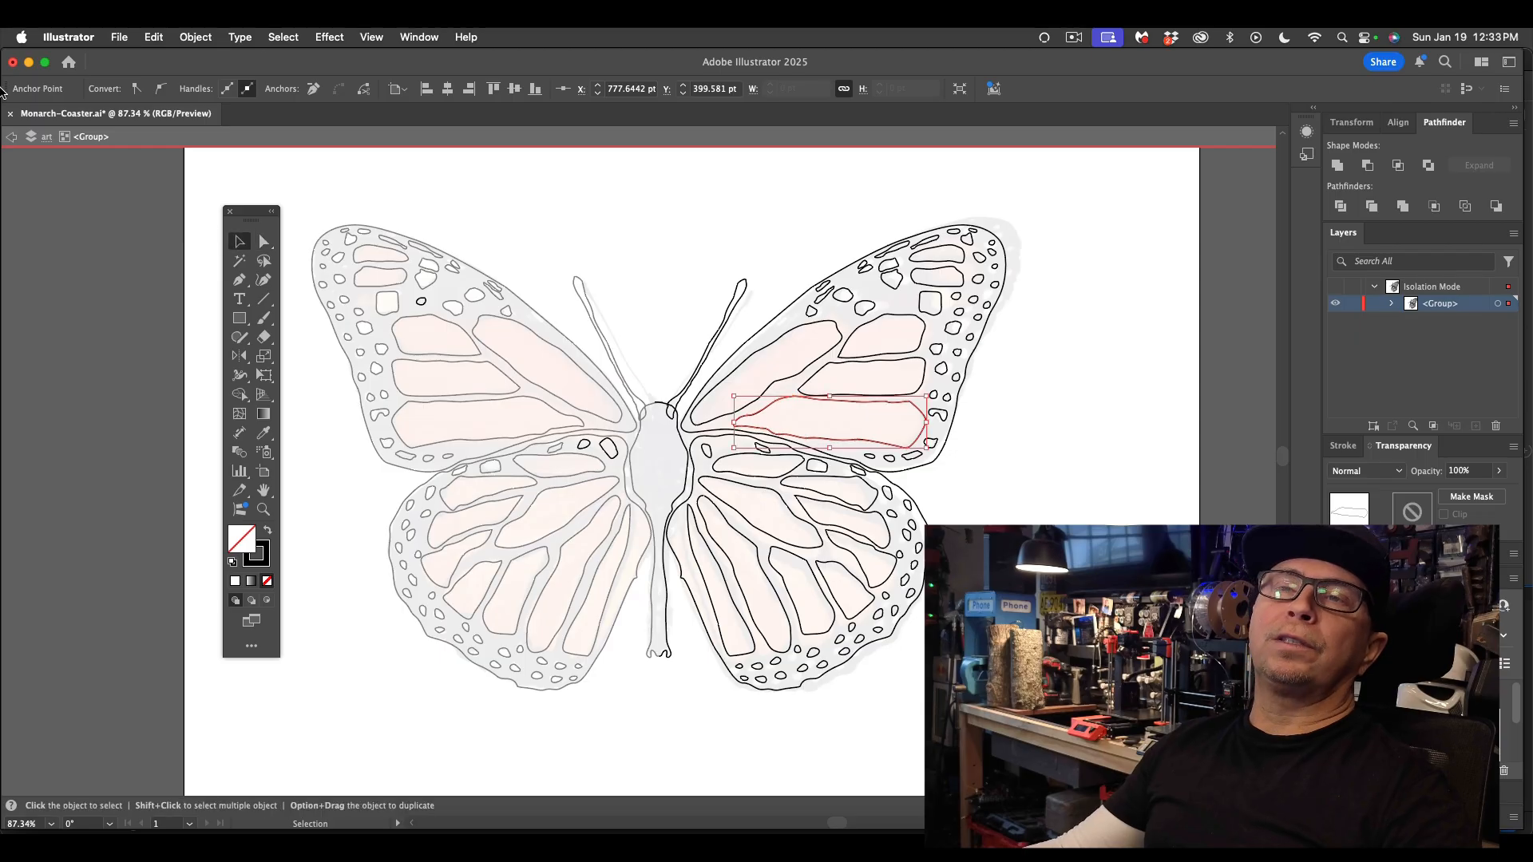
{"action": "left_click", "coordinate": [13, 136]}
- Hide the Source layer and select both halves of the butterfly outline
{"action": "scroll", "coordinate": [501, 262], "scroll_direction": "down", "scroll_amount": 3}
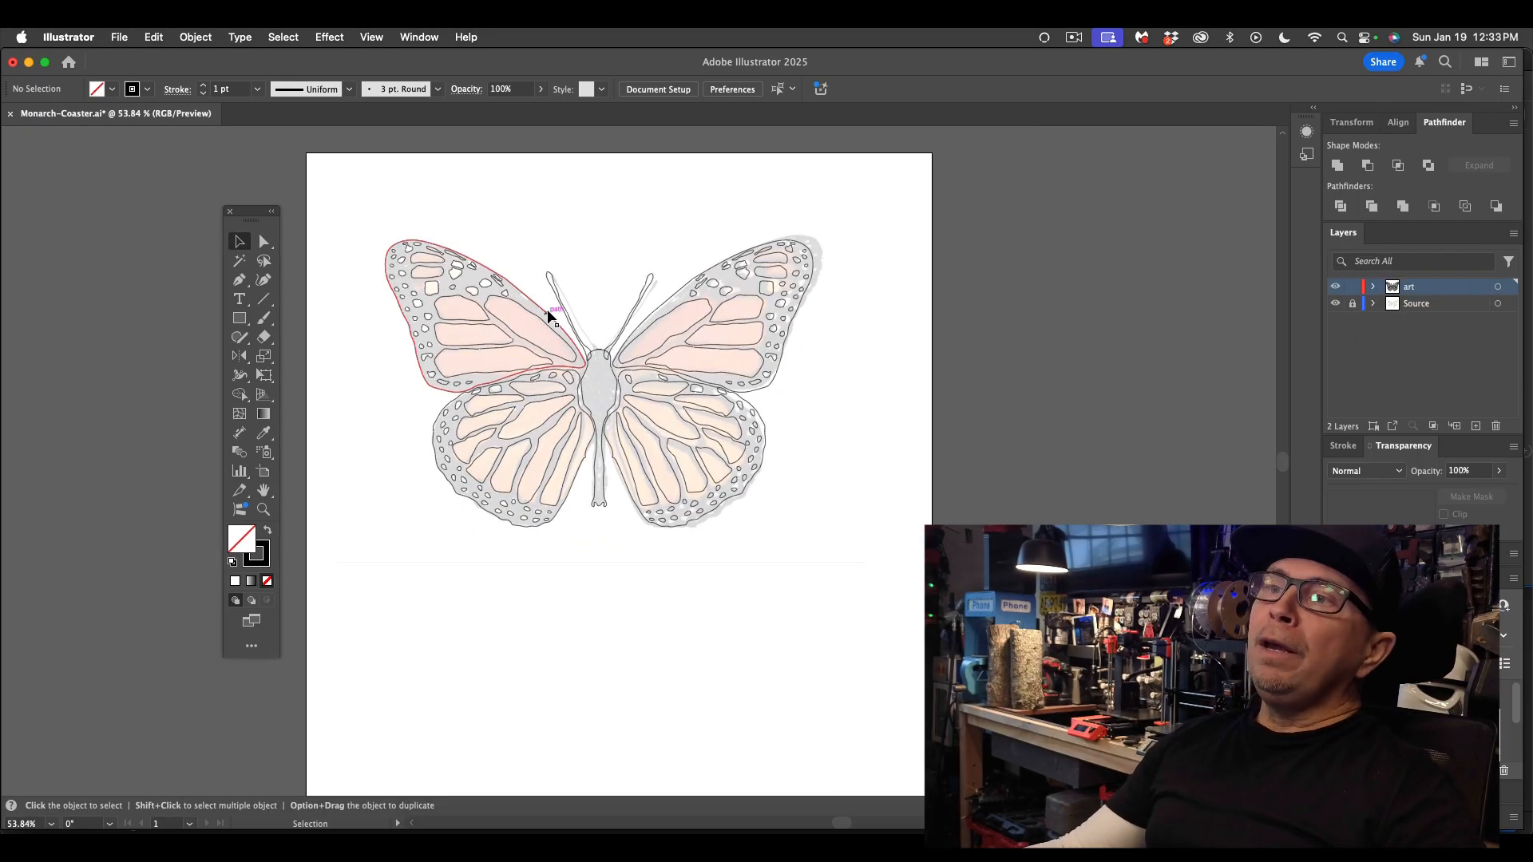
{"action": "scroll", "coordinate": [547, 317], "scroll_direction": "up", "scroll_amount": 2}
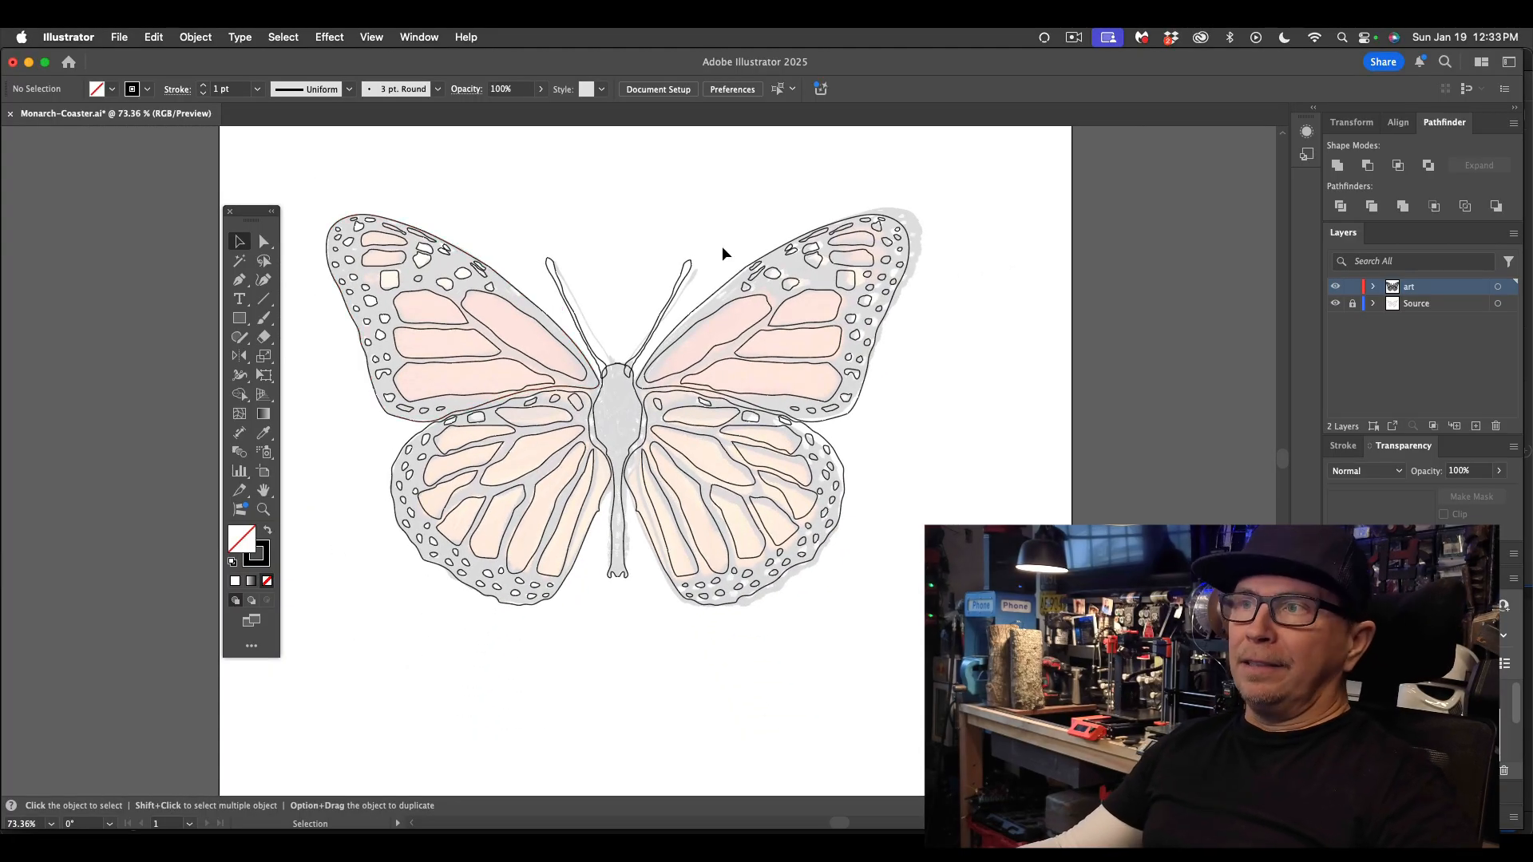
{"action": "left_click", "coordinate": [1336, 303]}
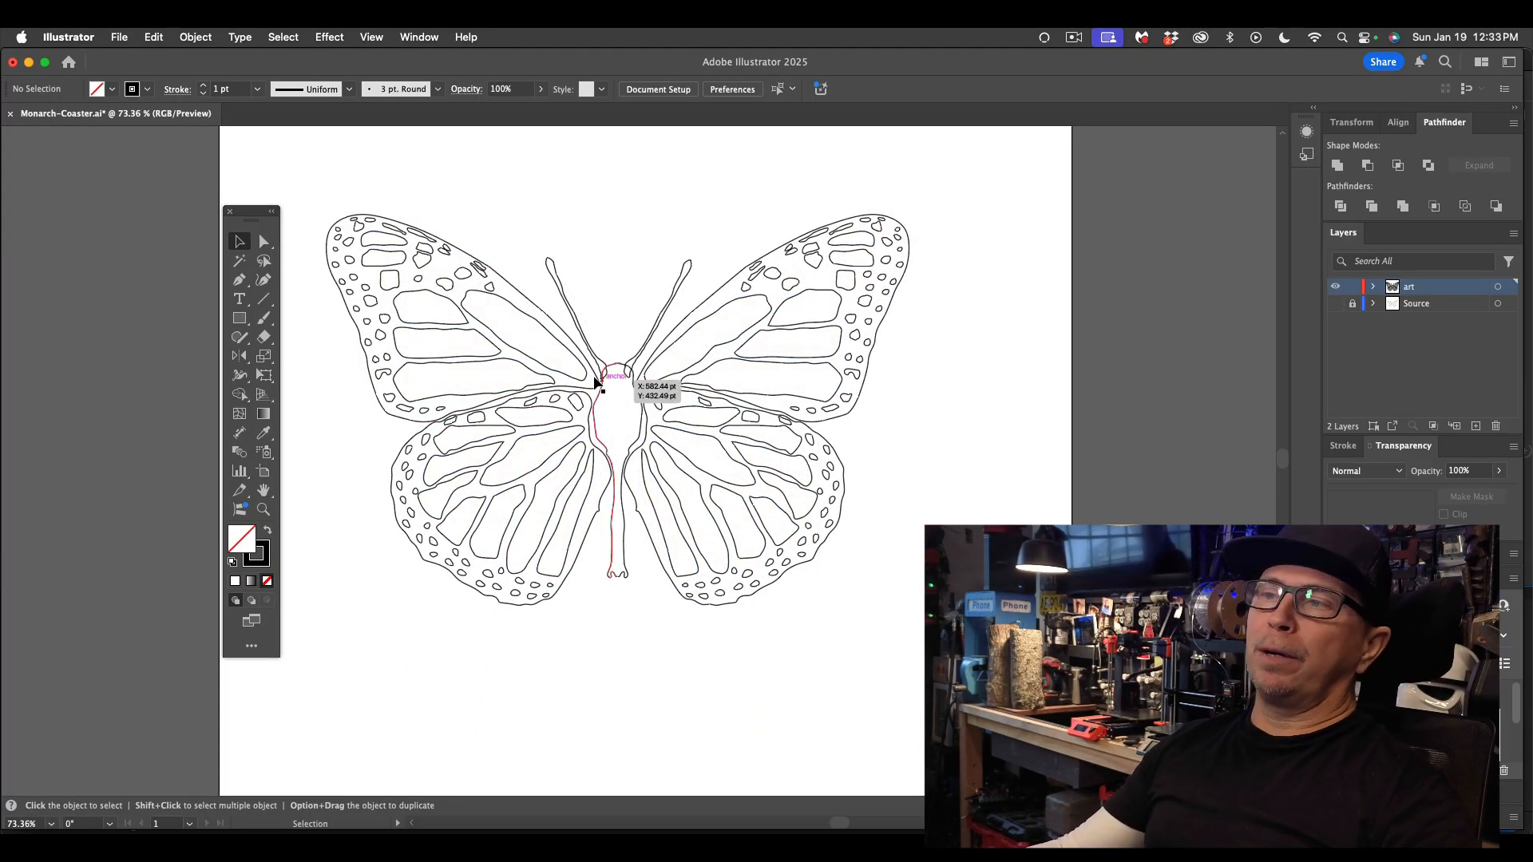
{"action": "scroll", "coordinate": [558, 361], "scroll_direction": "down", "scroll_amount": 3}
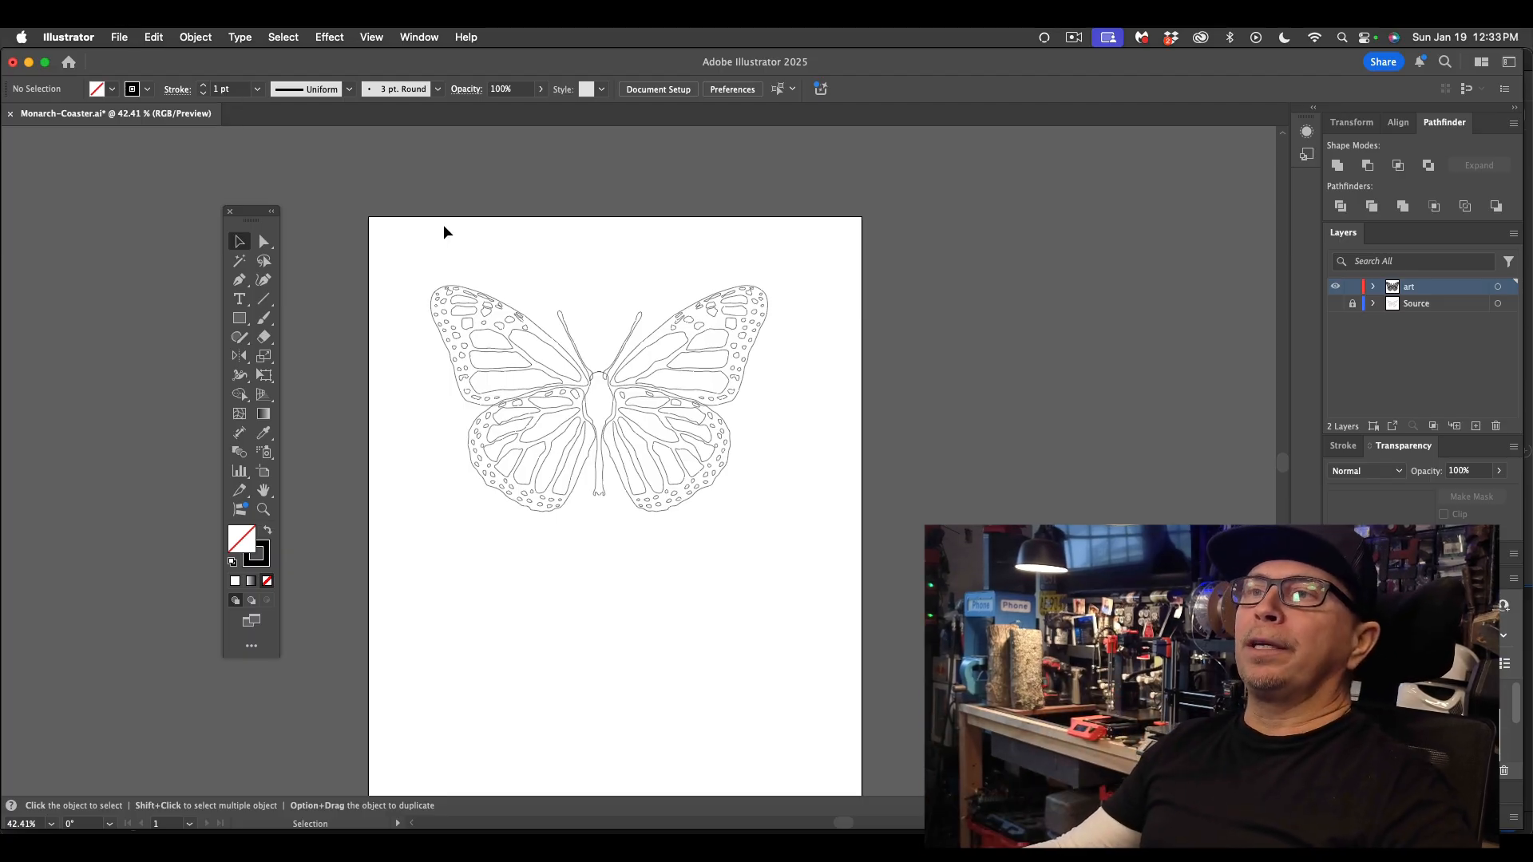
{"action": "left_click_drag", "start_coordinate": [413, 233], "coordinate": [836, 565]}
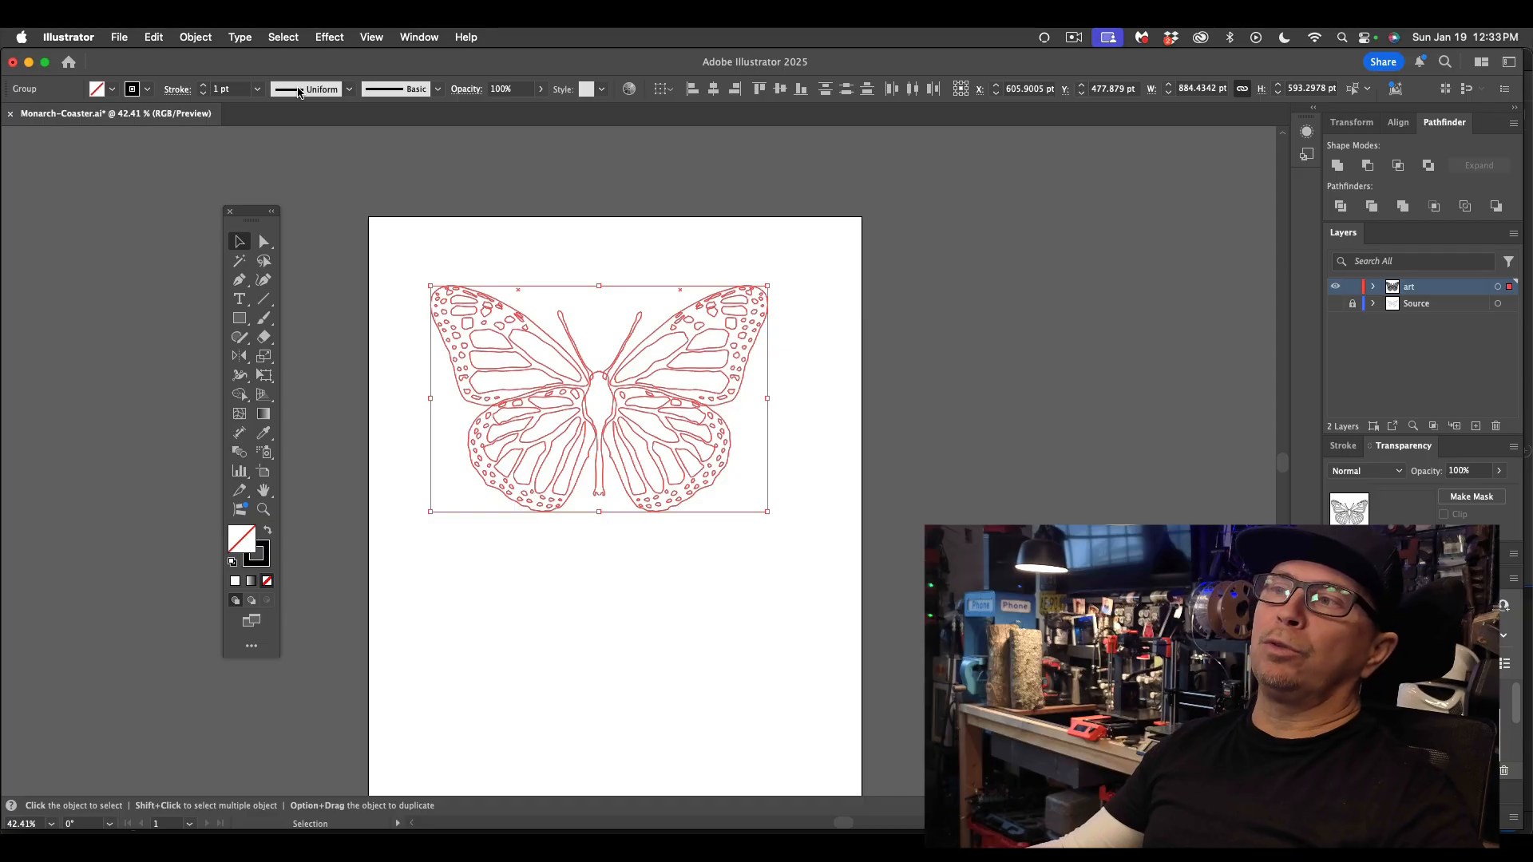
- Set the general measurement units to inches in the preferences
{"action": "left_click", "coordinate": [68, 38]}
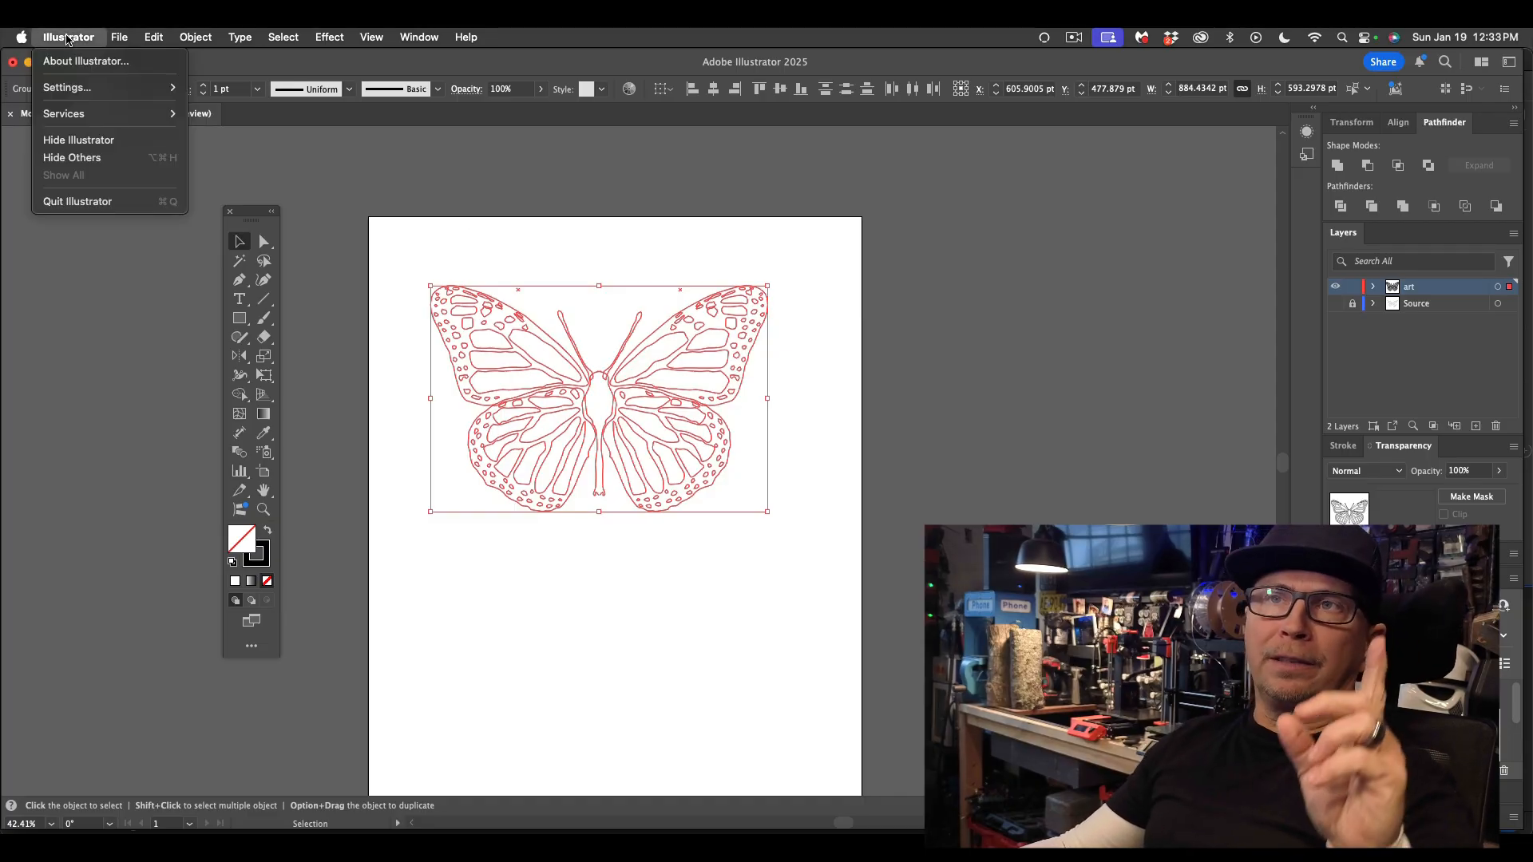
{"action": "mouse_move", "coordinate": [96, 88]}
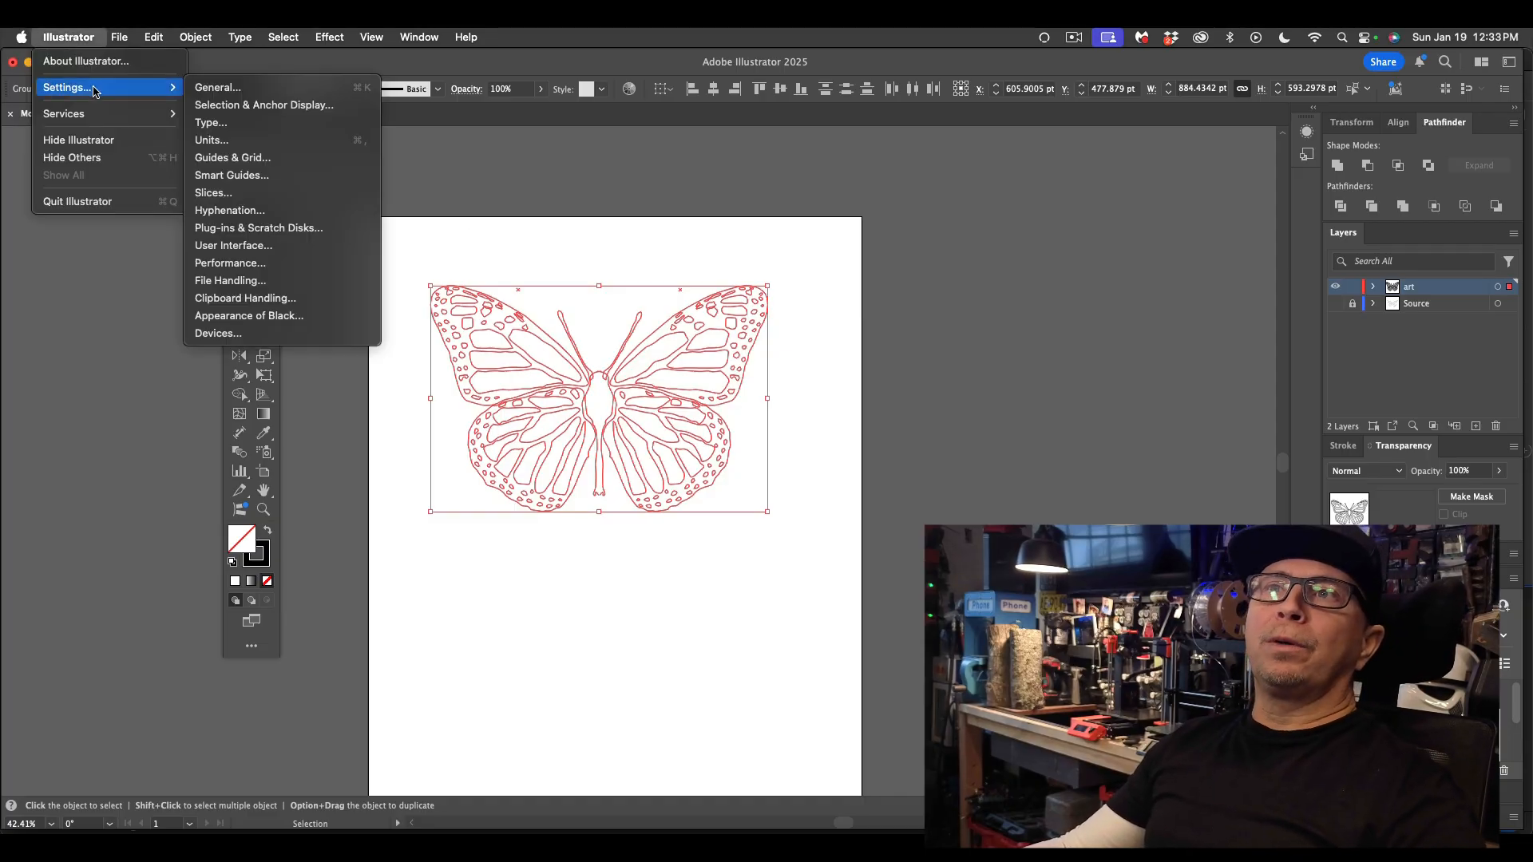
{"action": "left_click", "coordinate": [266, 141]}
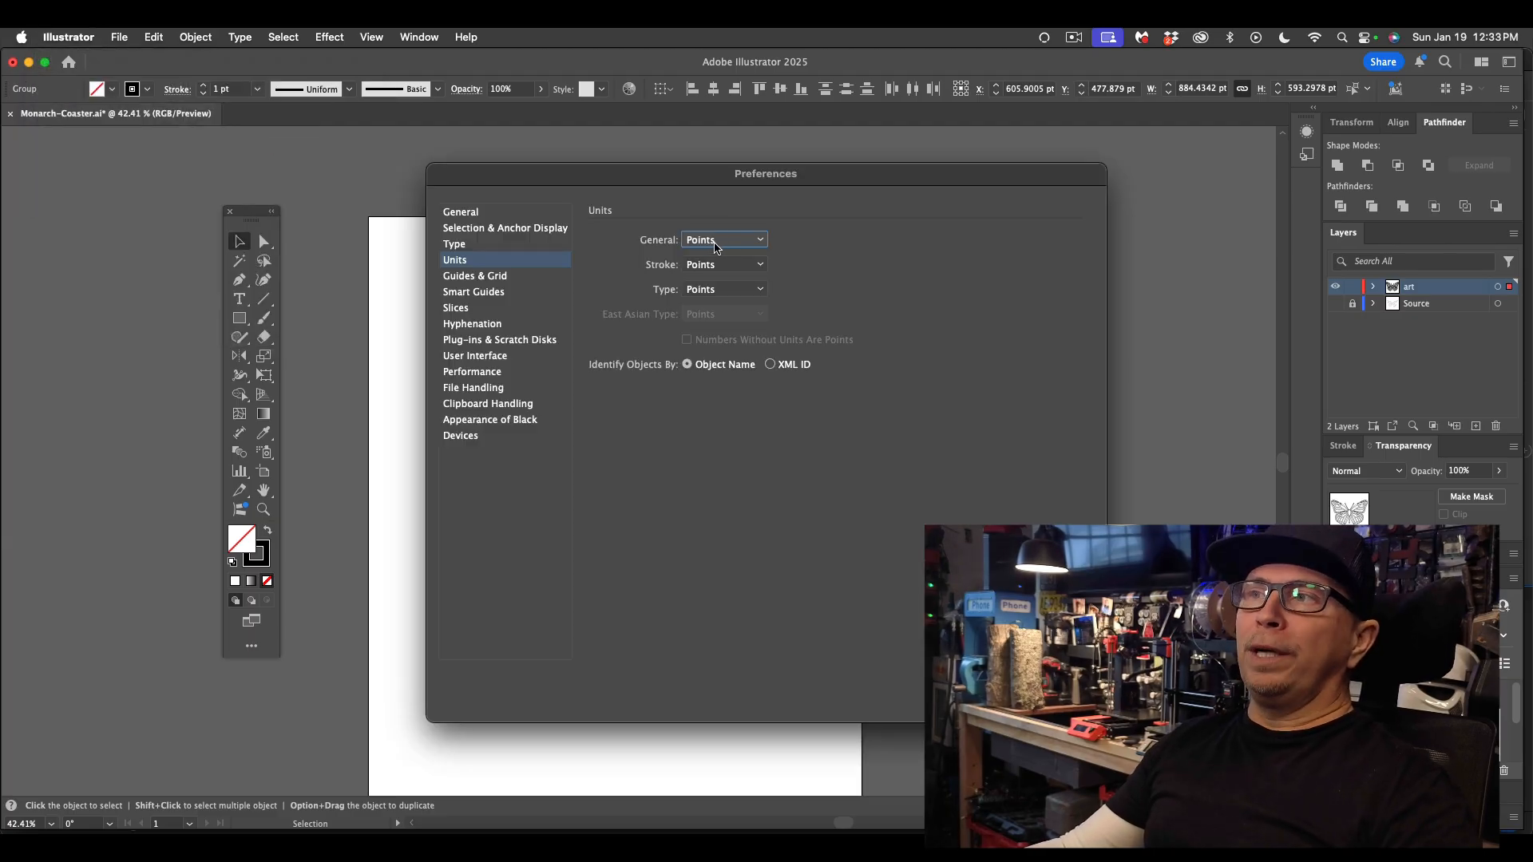
{"action": "left_click", "coordinate": [454, 214]}
{"action": "left_click", "coordinate": [459, 229]}
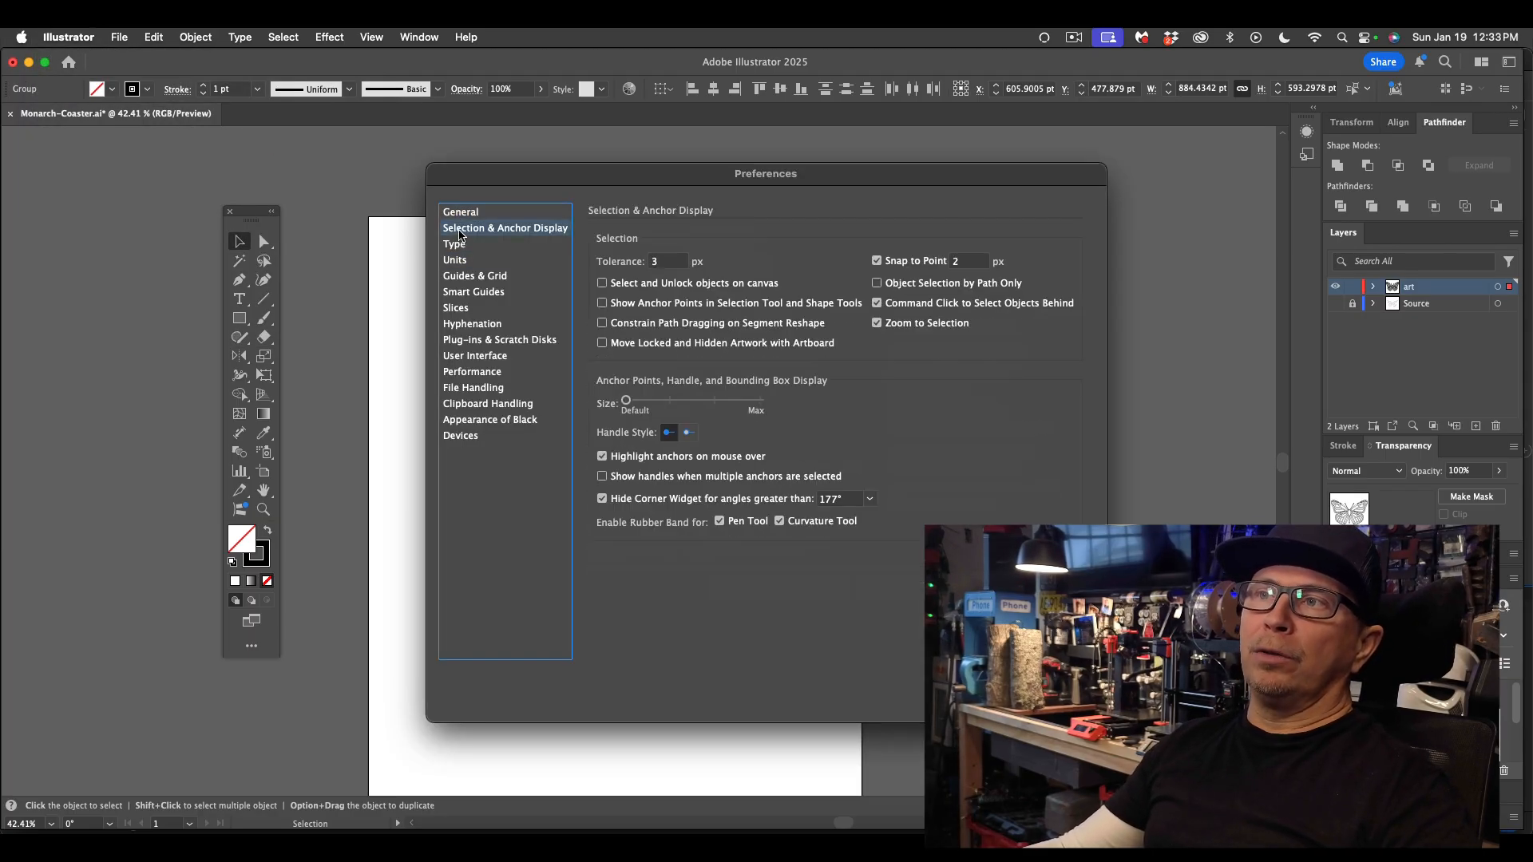
{"action": "left_click", "coordinate": [459, 244]}
{"action": "left_click", "coordinate": [460, 261]}
{"action": "left_click", "coordinate": [732, 240]}
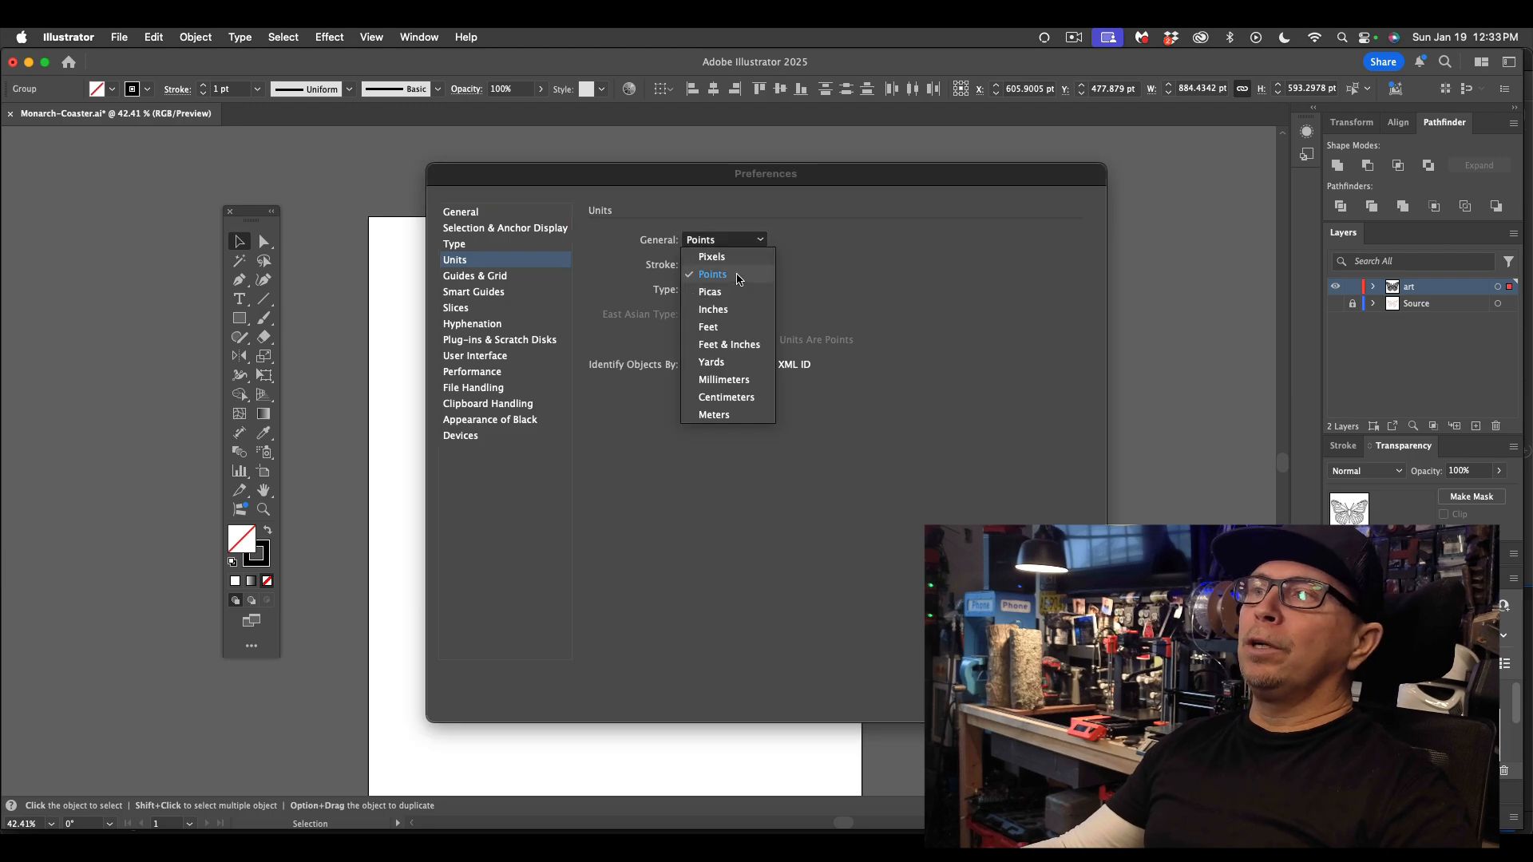
{"action": "left_click", "coordinate": [726, 314]}
{"action": "left_click", "coordinate": [1054, 693]}
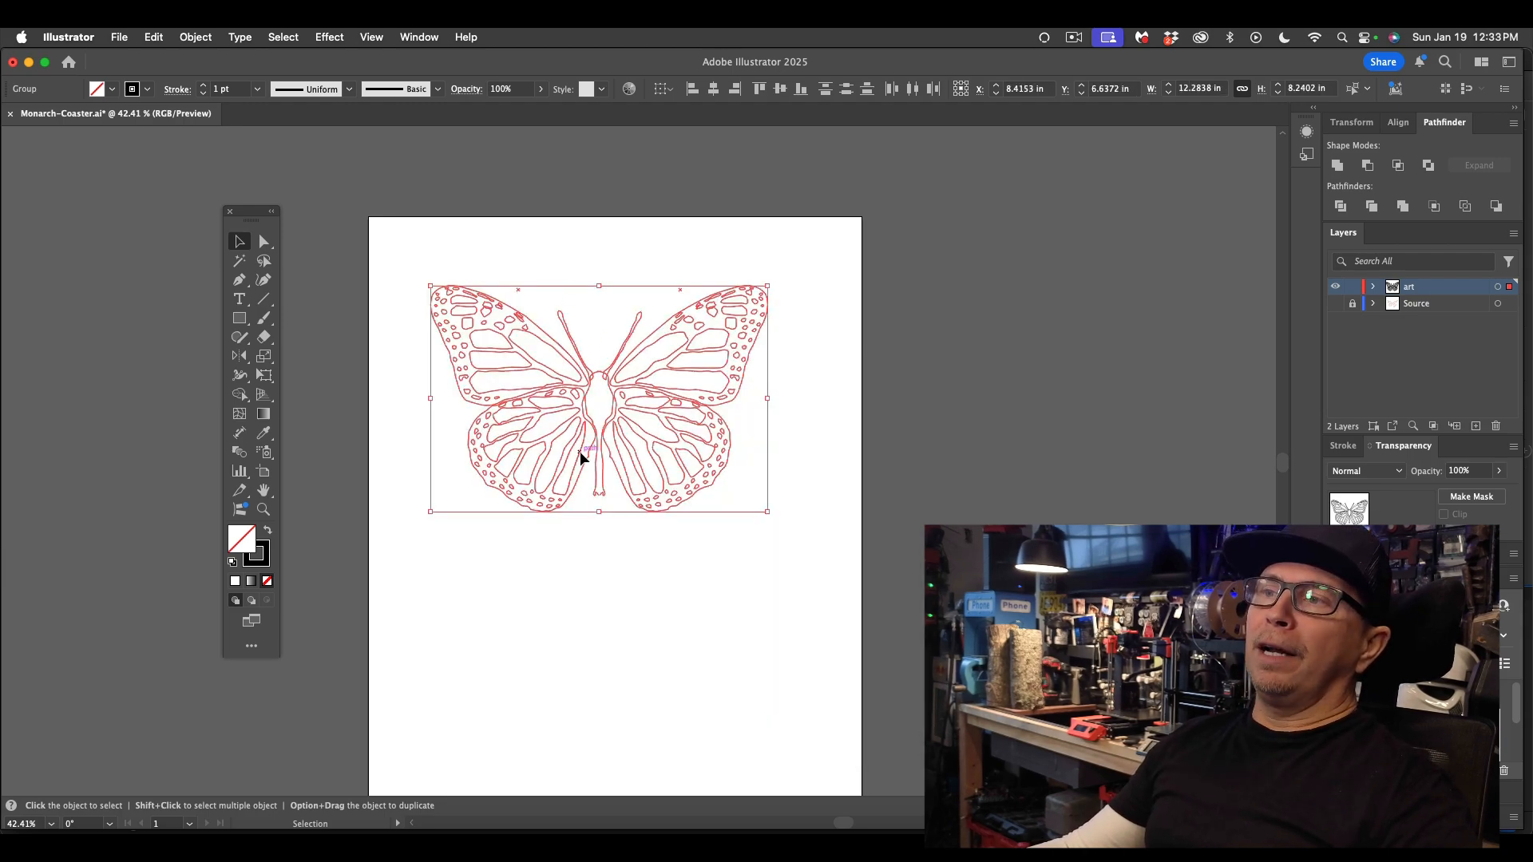
- Show the Transform settings and float them beside the butterfly on the artboard
{"action": "left_click", "coordinate": [419, 38]}
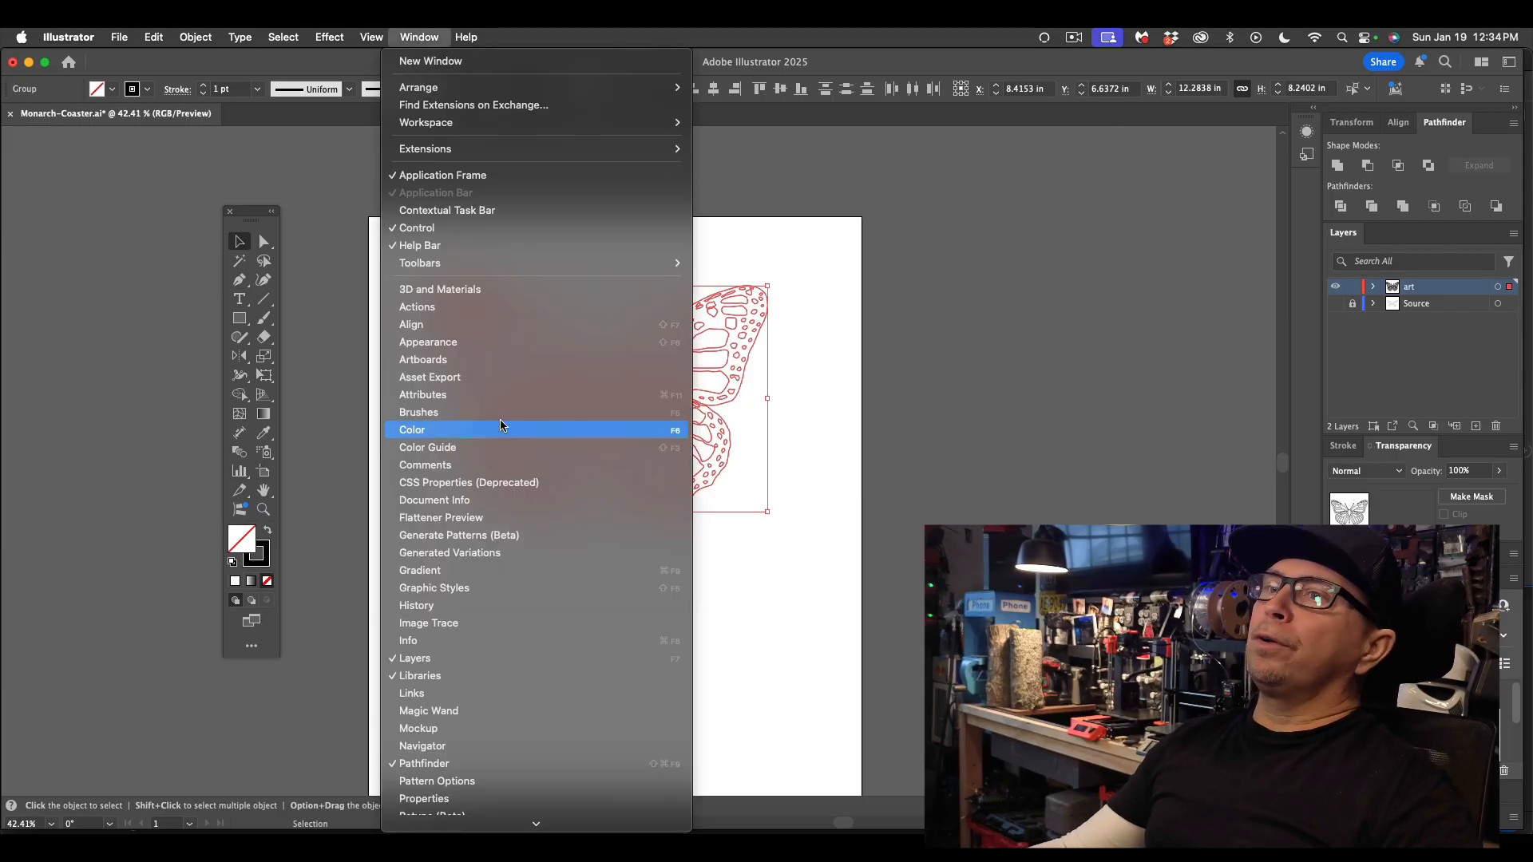
{"action": "scroll", "coordinate": [506, 630], "scroll_direction": "down", "scroll_amount": 5}
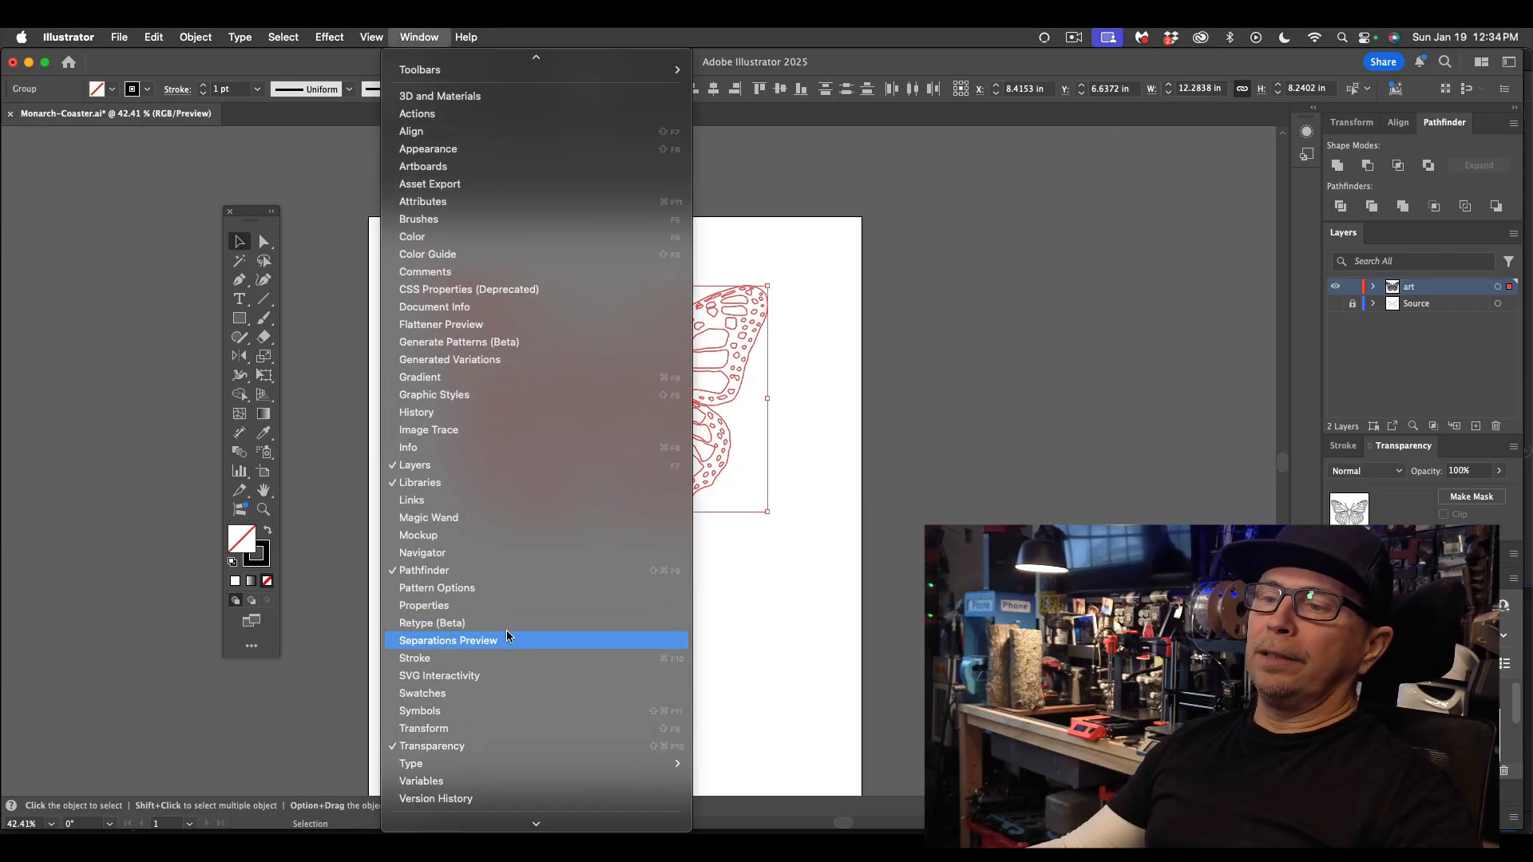
{"action": "left_click", "coordinate": [455, 728]}
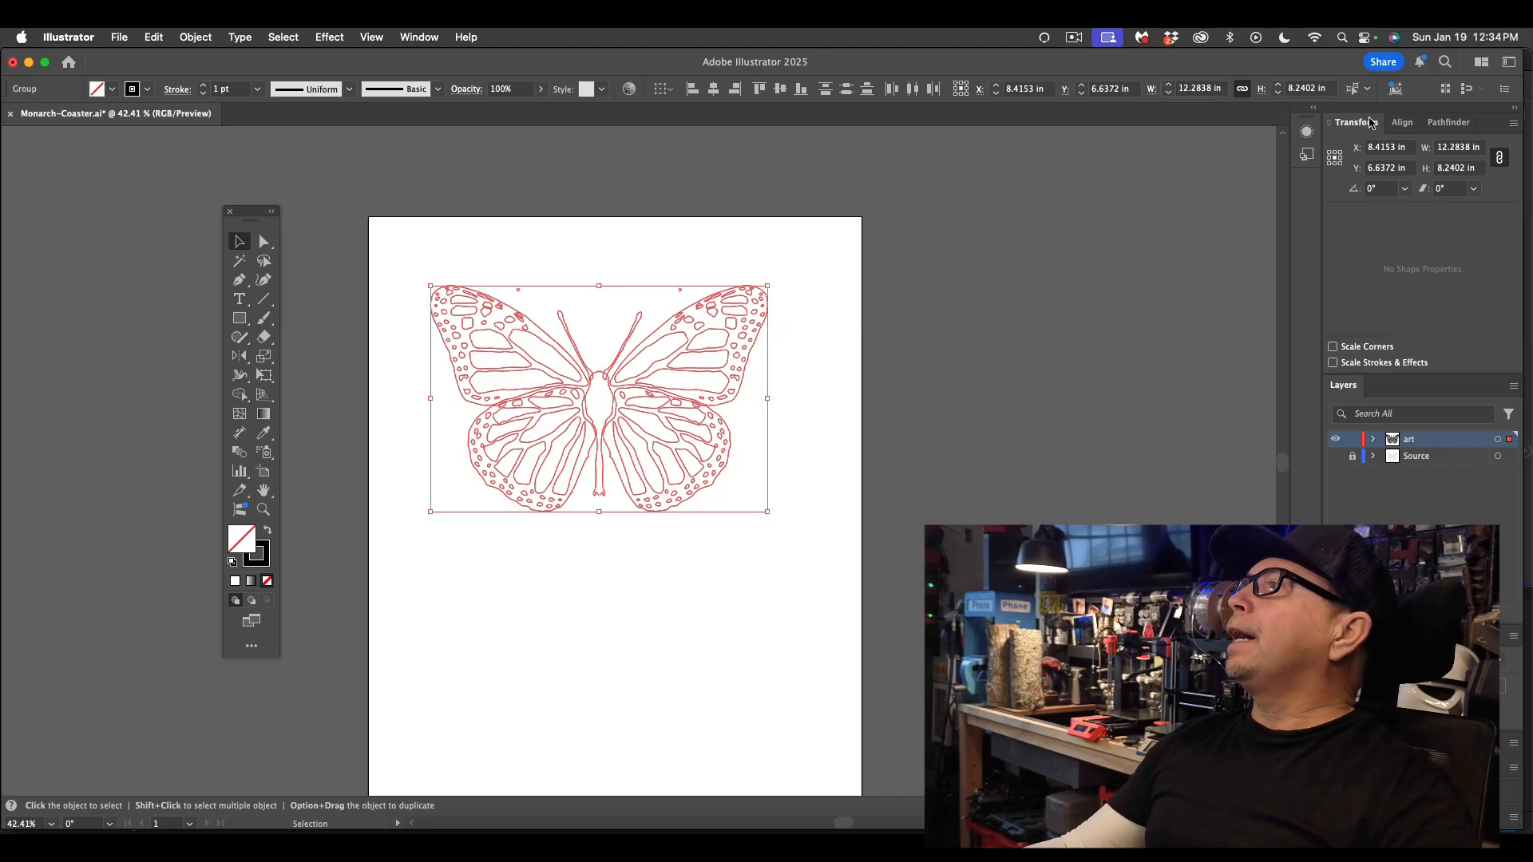
{"action": "left_click_drag", "start_coordinate": [1371, 122], "coordinate": [835, 289]}
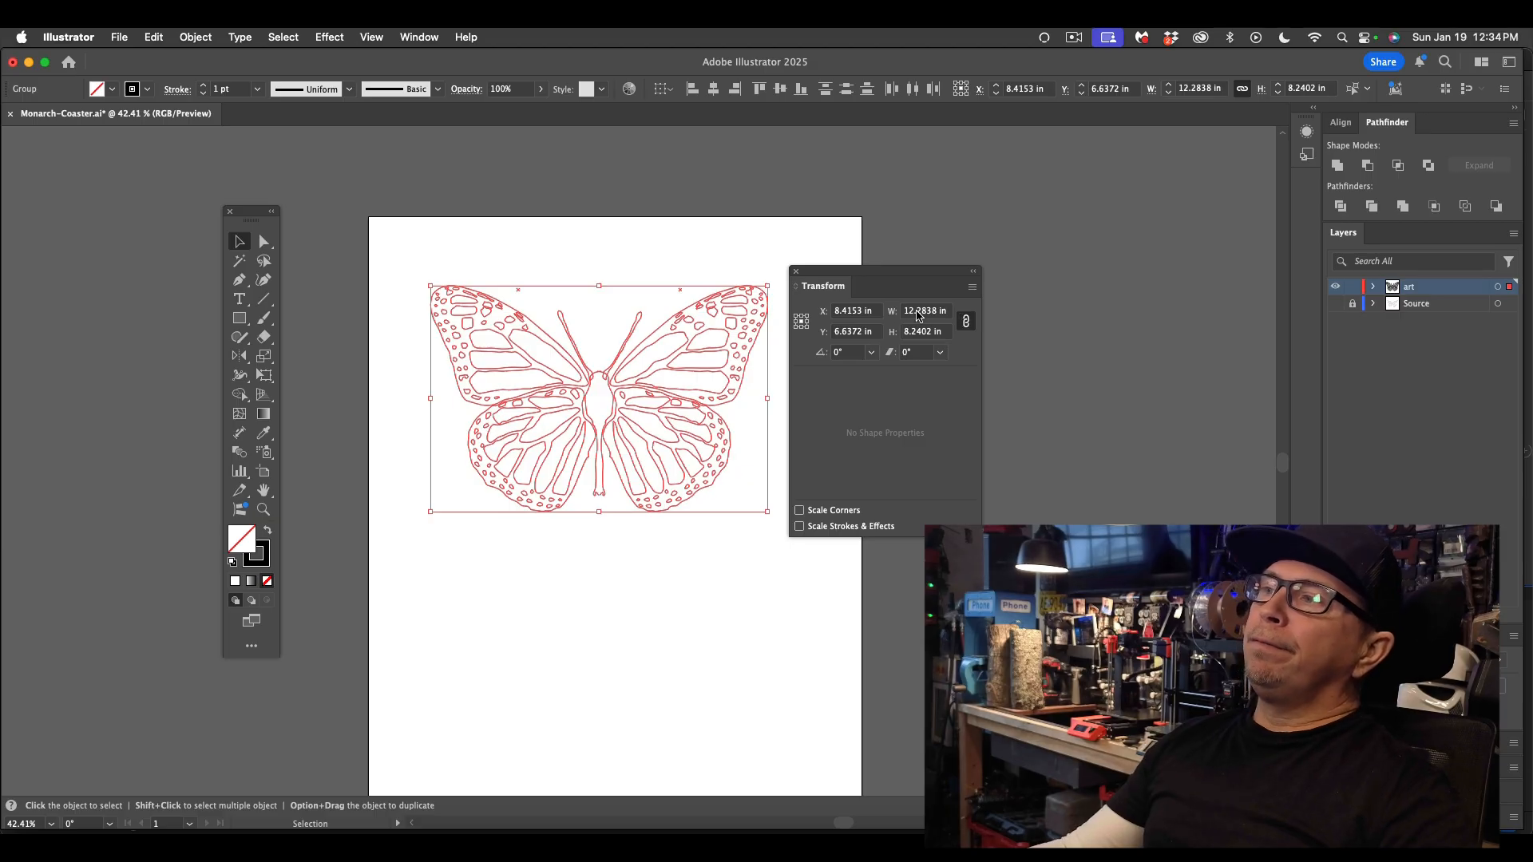
- Constrain the selected butterfly's width and height proportions and set its width to 5 in
{"action": "left_click", "coordinate": [966, 322]}
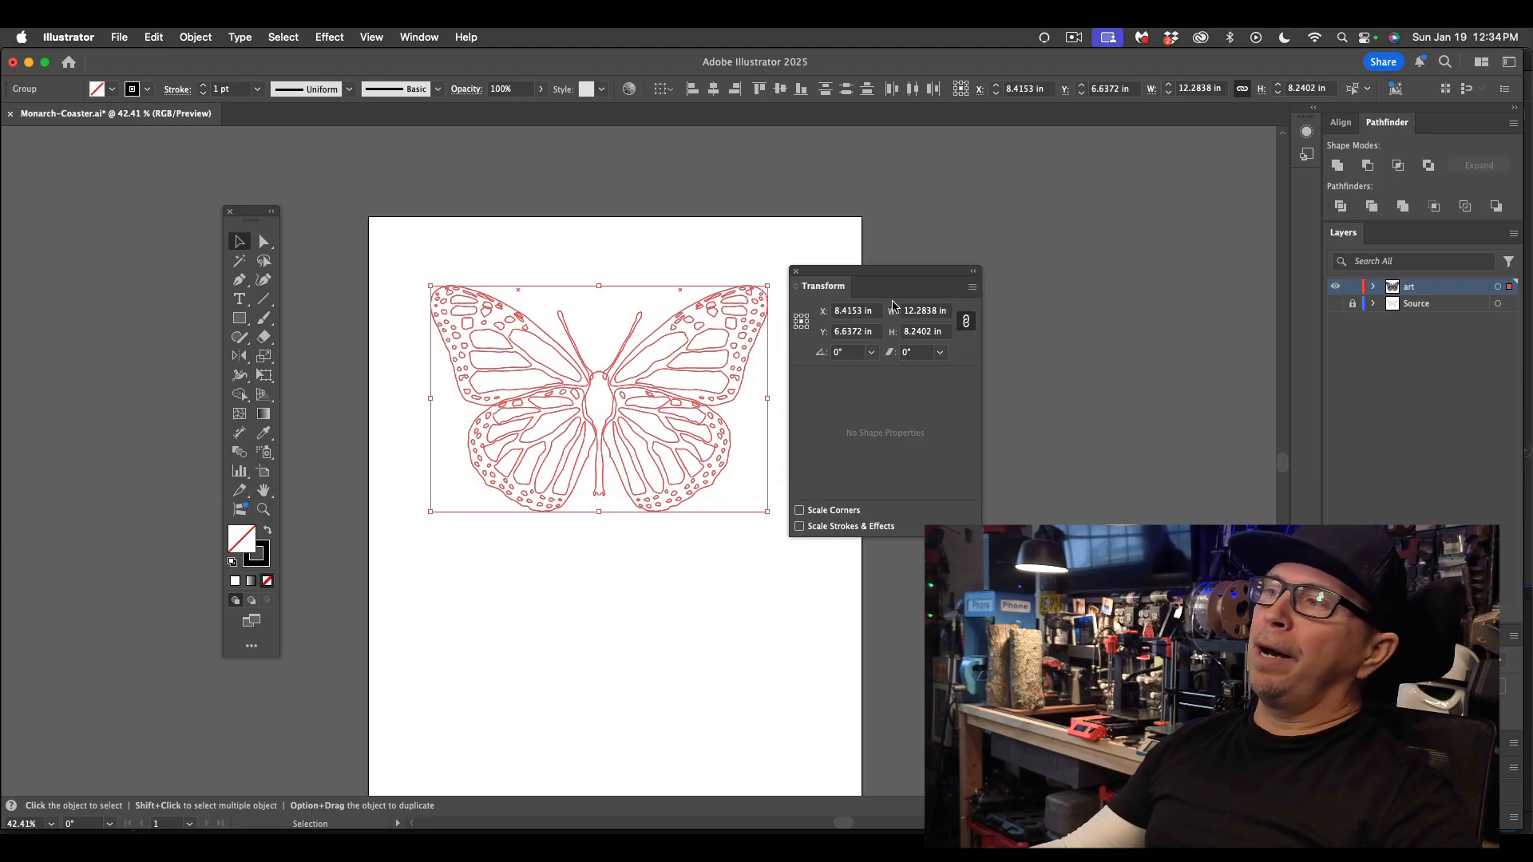
{"action": "left_click", "coordinate": [967, 323]}
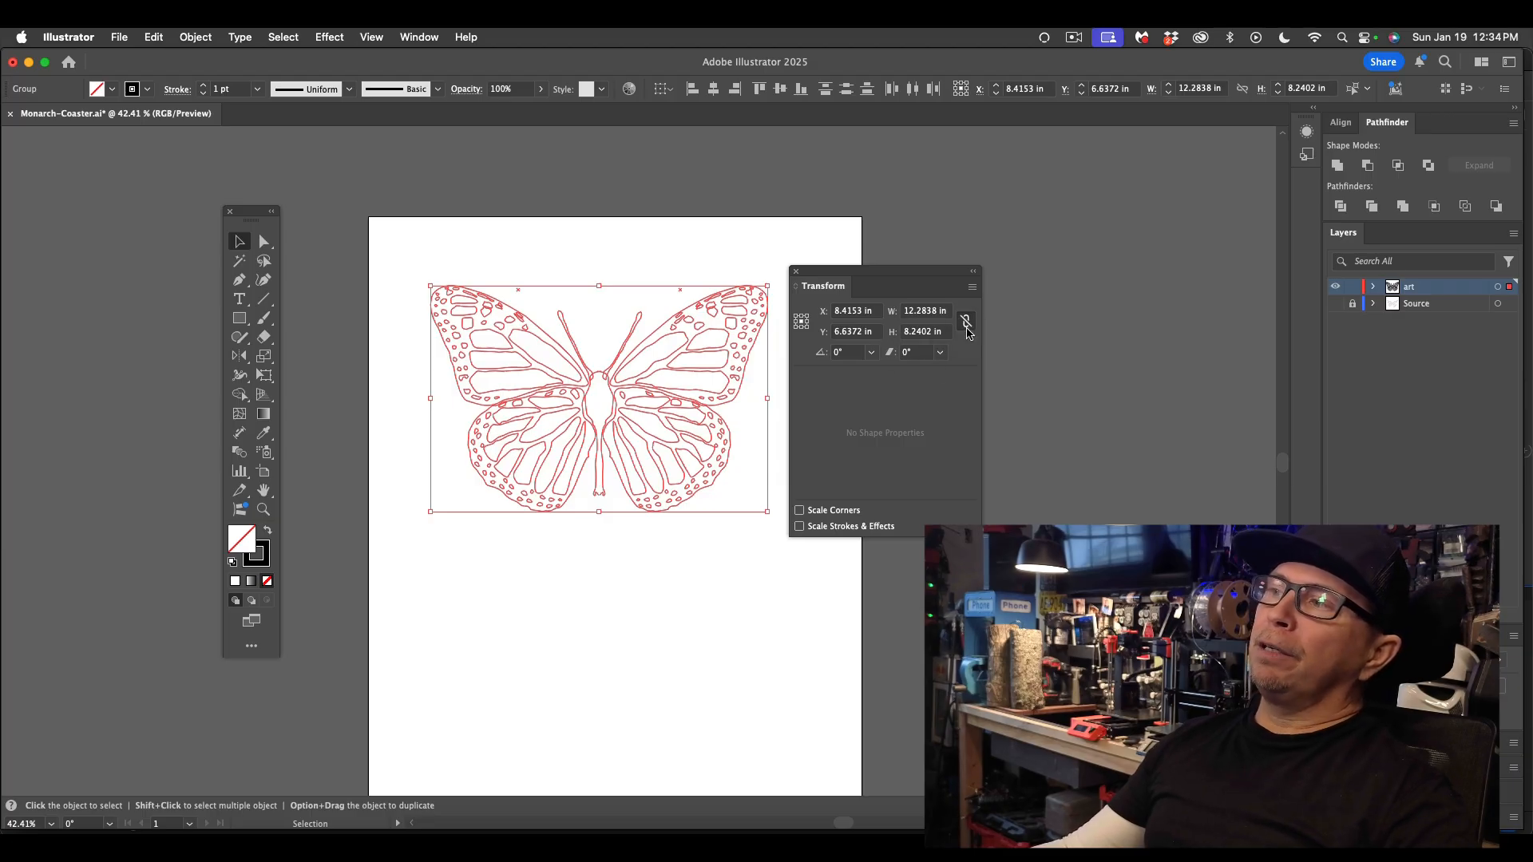
{"action": "left_click", "coordinate": [968, 329]}
{"action": "left_click", "coordinate": [967, 324]}
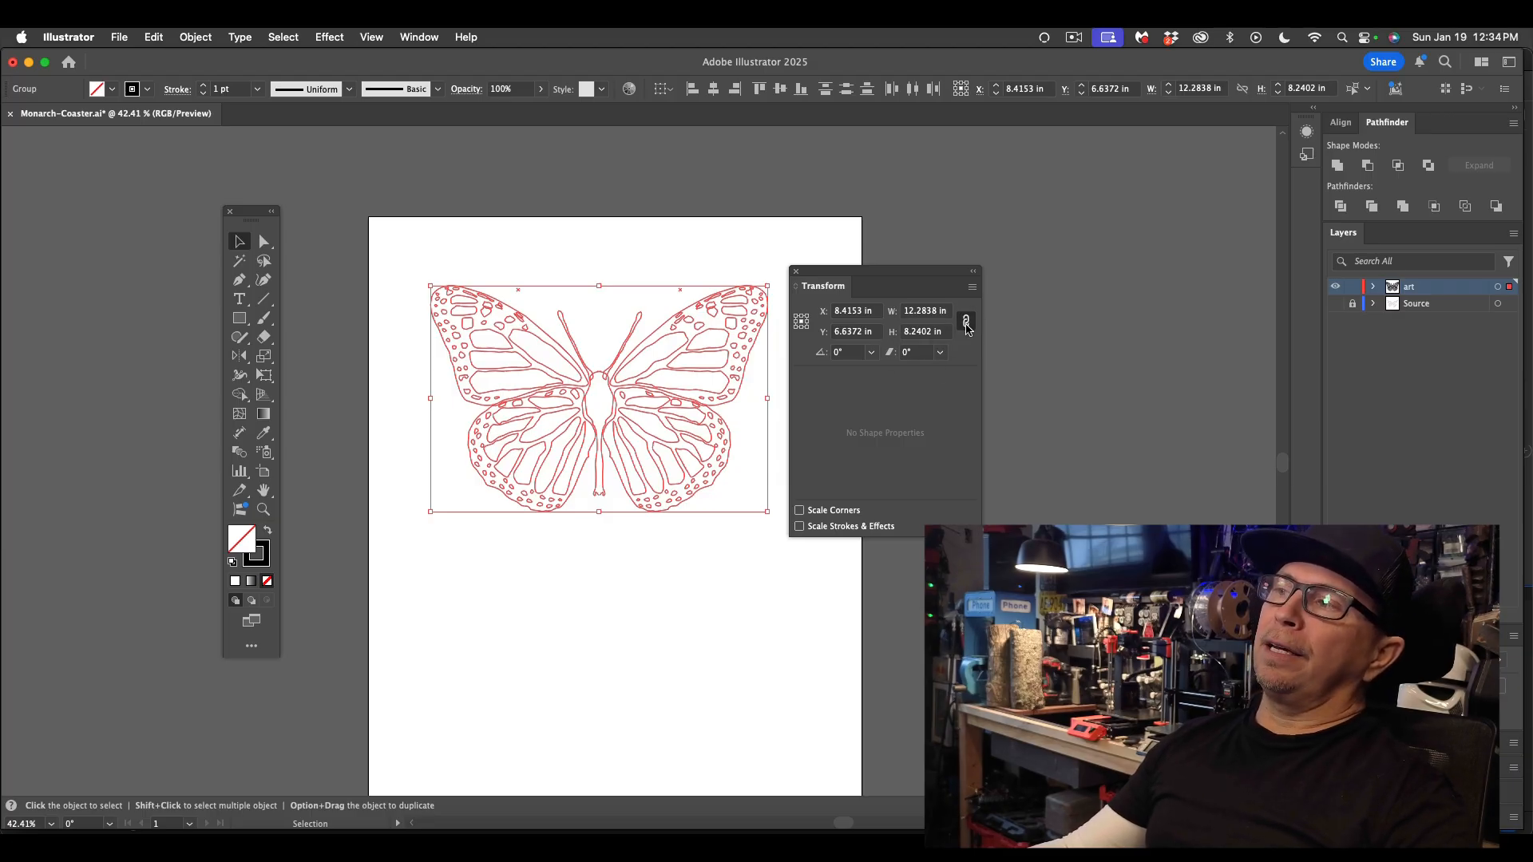
{"action": "left_click", "coordinate": [967, 326]}
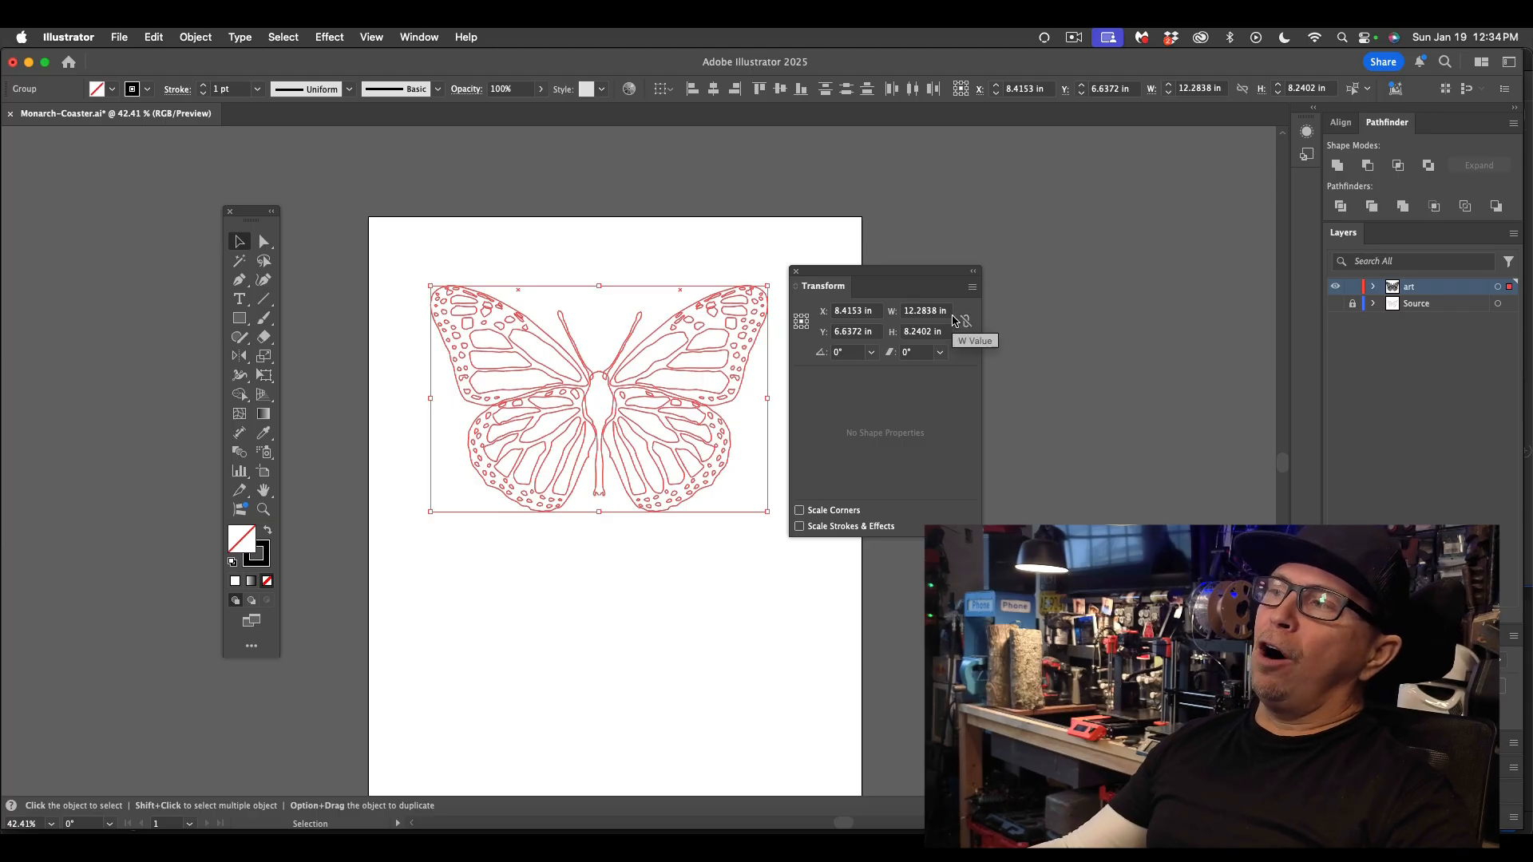
{"action": "left_click", "coordinate": [966, 322]}
{"action": "double_click", "coordinate": [923, 314]}
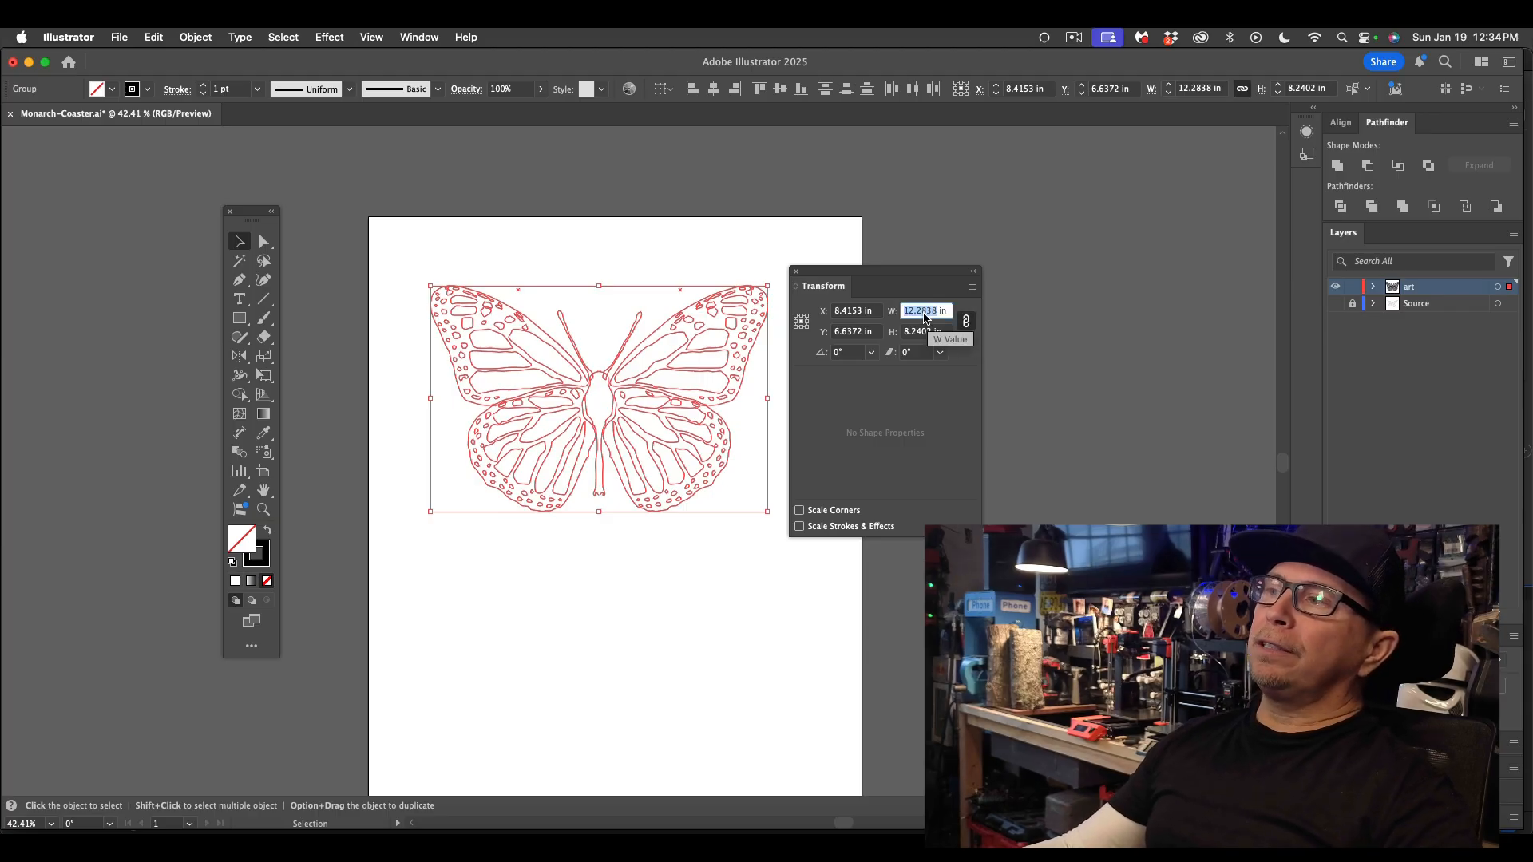
{"action": "type", "text": "5"}
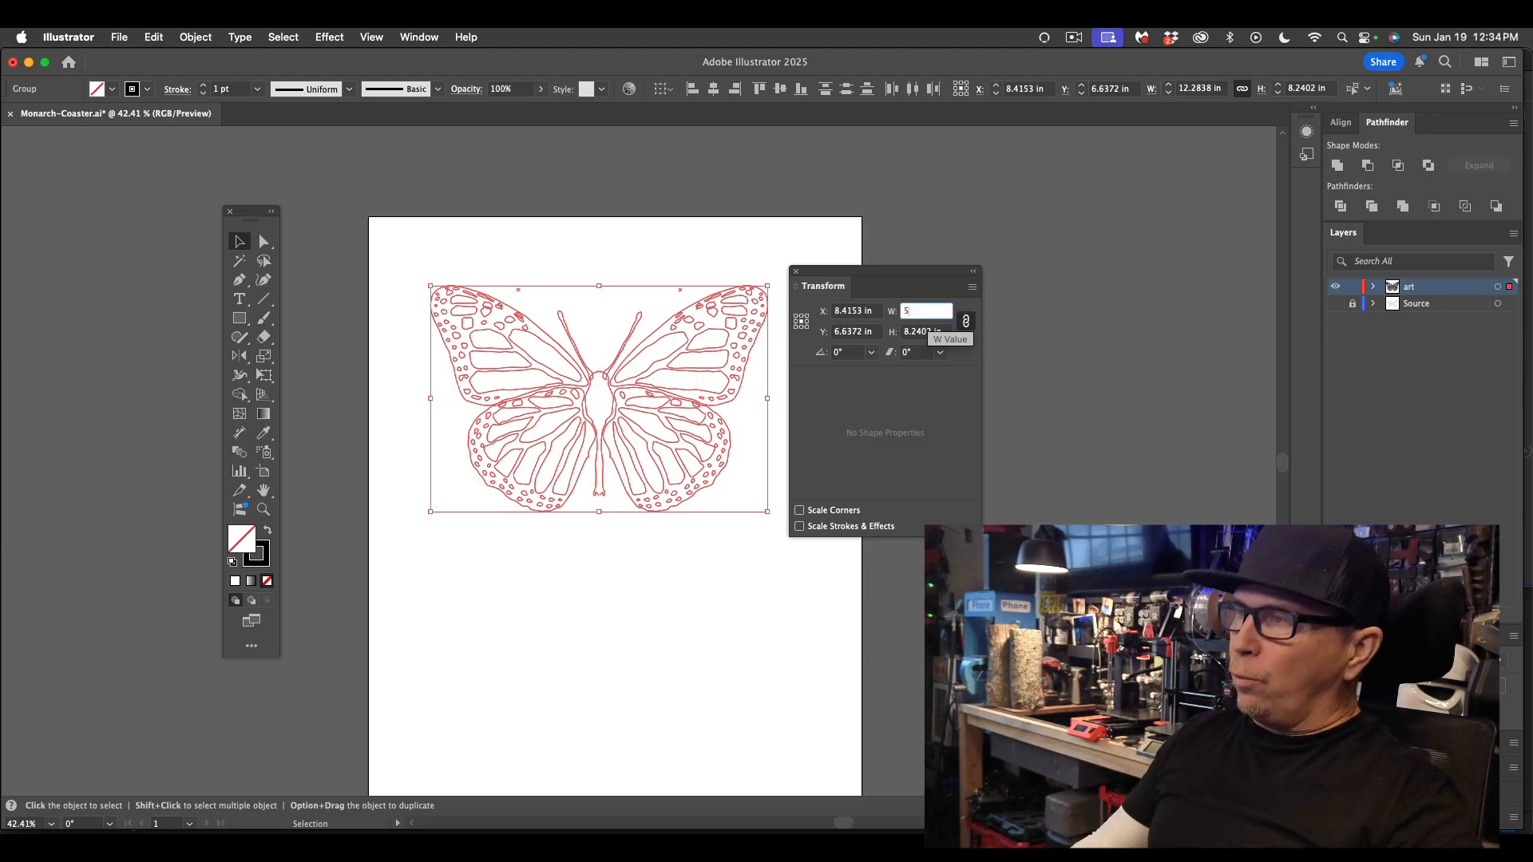
{"action": "key", "text": "Return"}
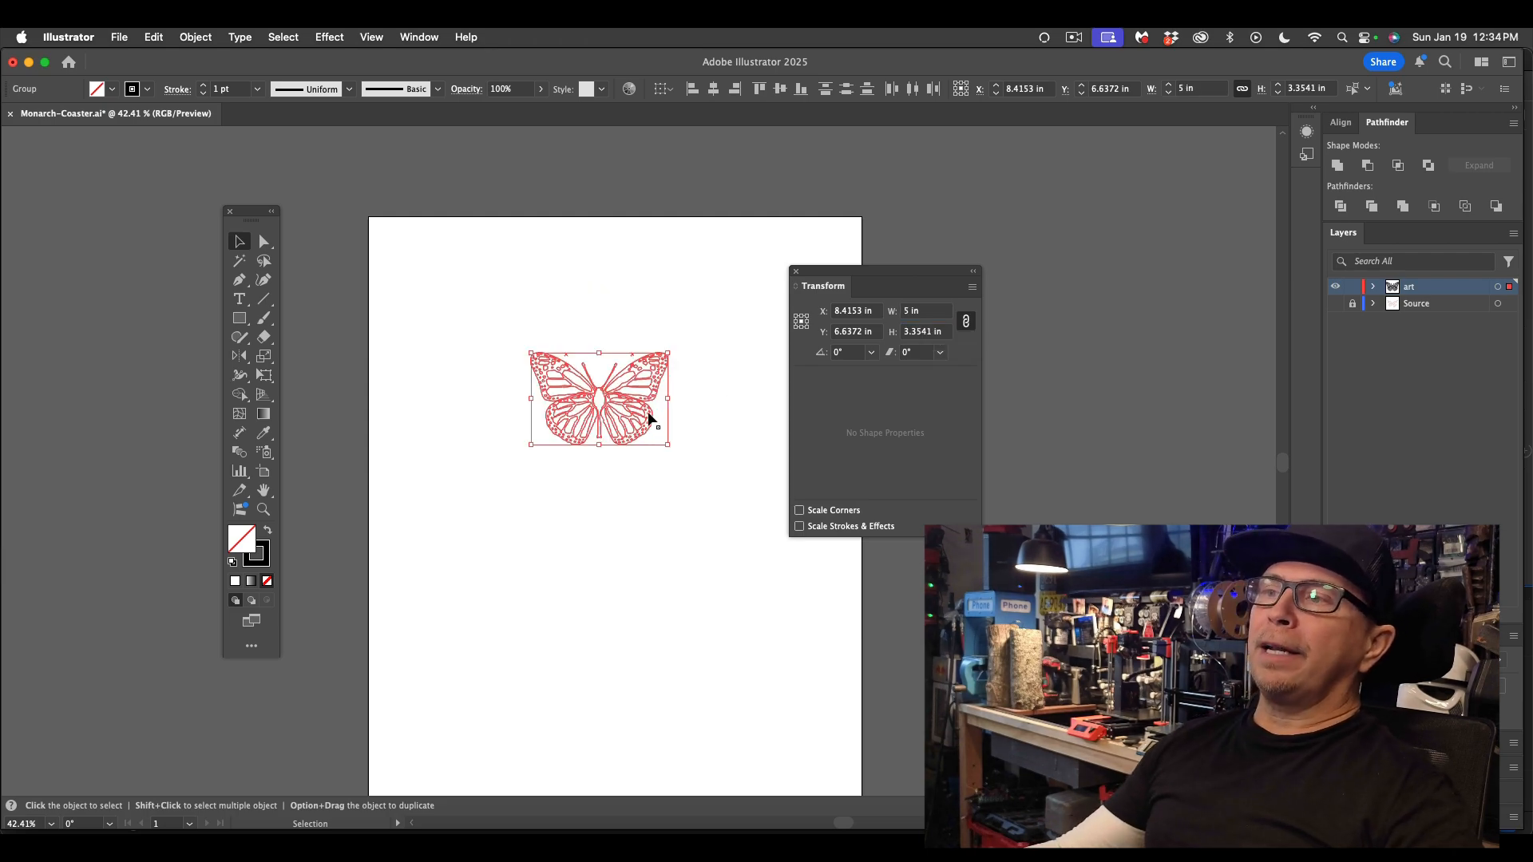
{"action": "left_click_drag", "start_coordinate": [648, 417], "coordinate": [493, 292]}
{"action": "key", "text": "super+z"}
{"action": "left_click", "coordinate": [624, 280]}
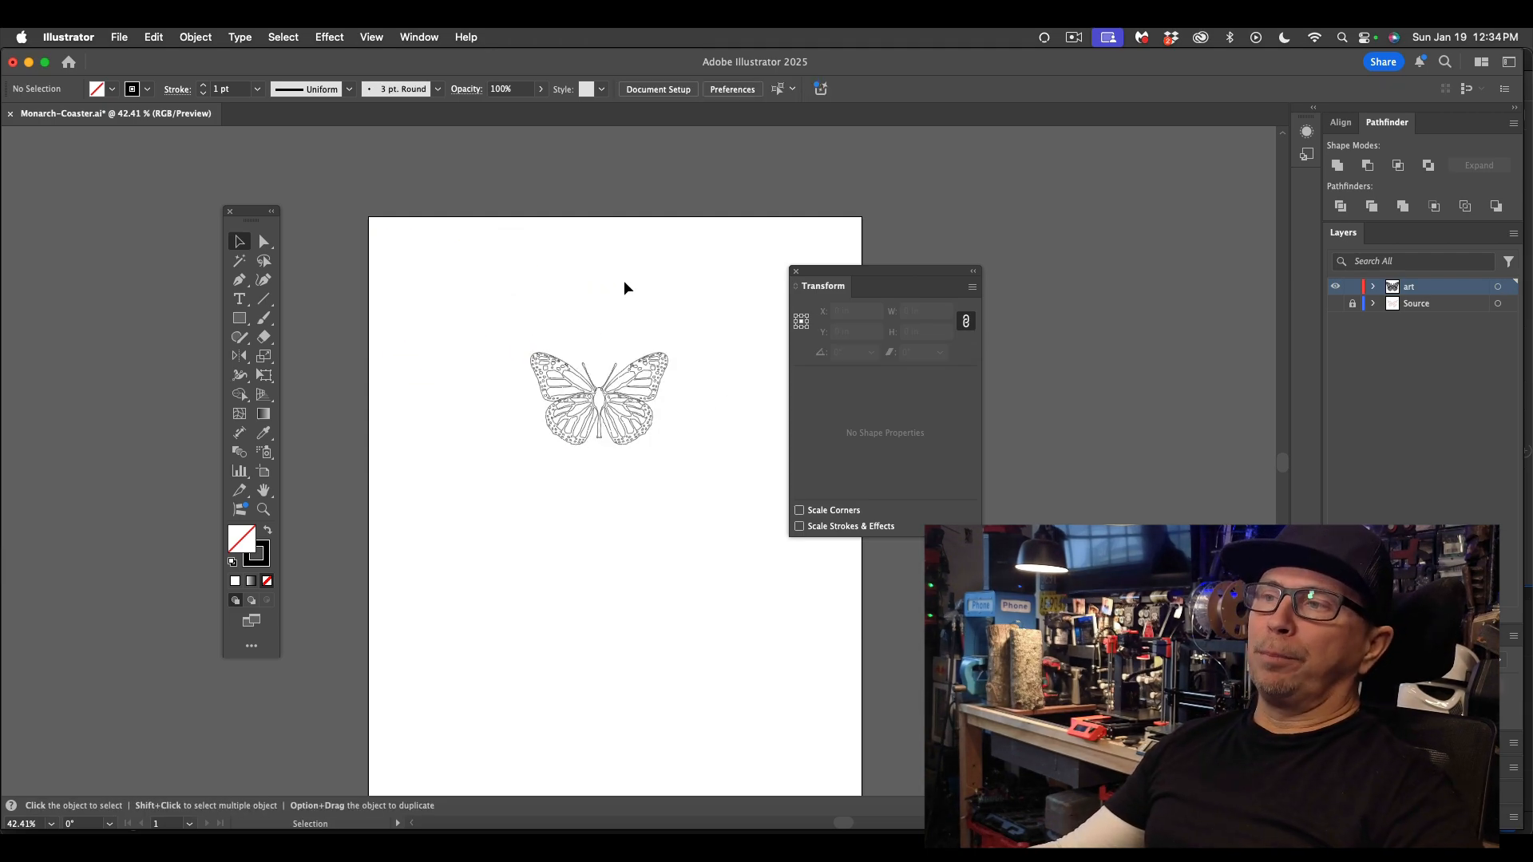
- Move the whole butterfly to the artboard's upper-left corner, centered at about X 2.89 in, Y 2.39 in, and deselect it
{"action": "left_click_drag", "start_coordinate": [496, 309], "coordinate": [730, 498]}
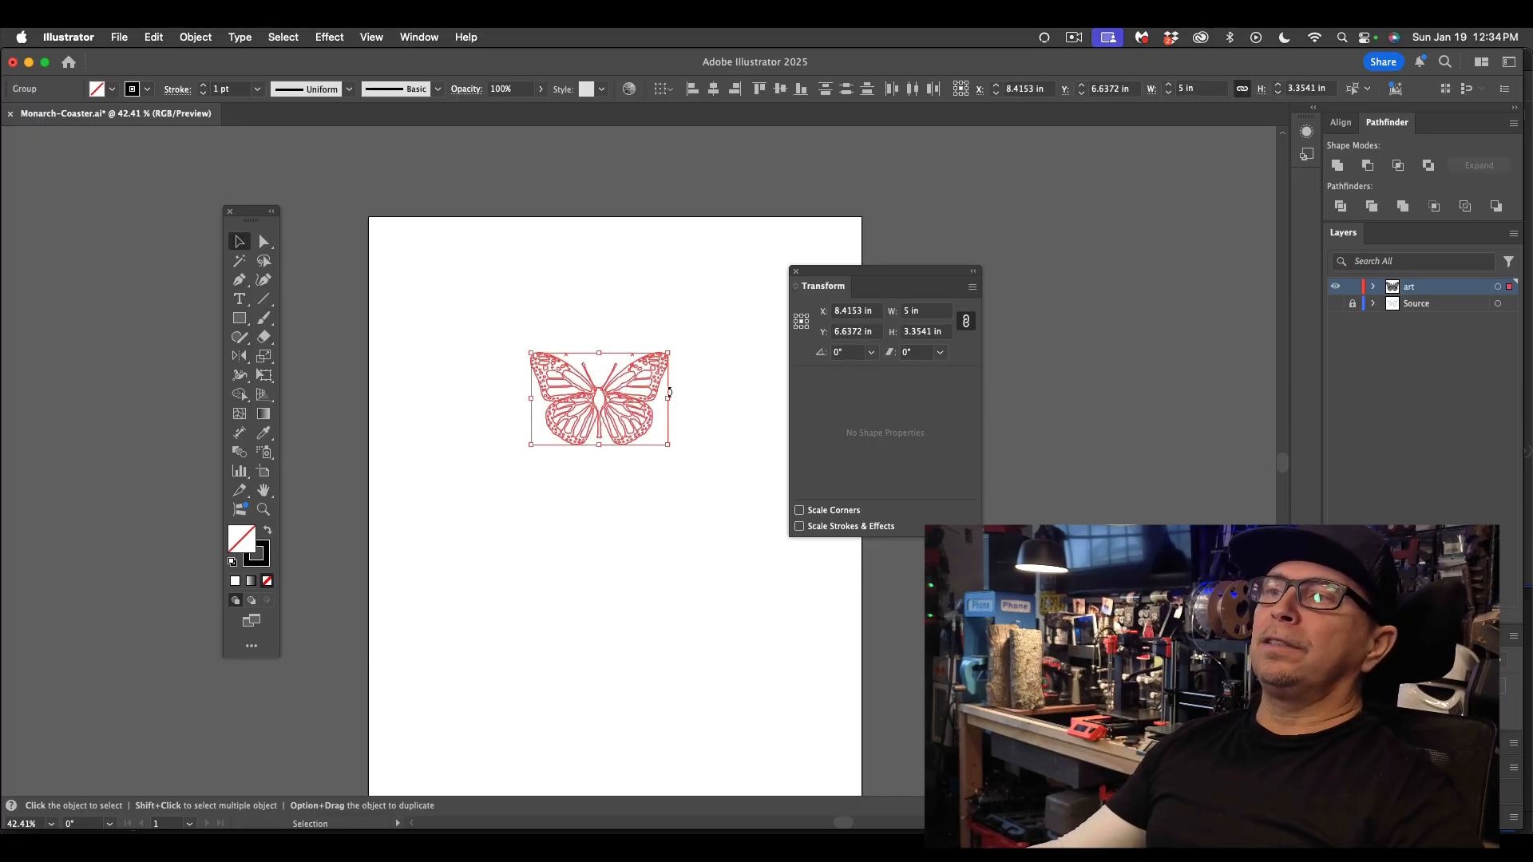
{"action": "left_click_drag", "start_coordinate": [669, 392], "coordinate": [504, 274]}
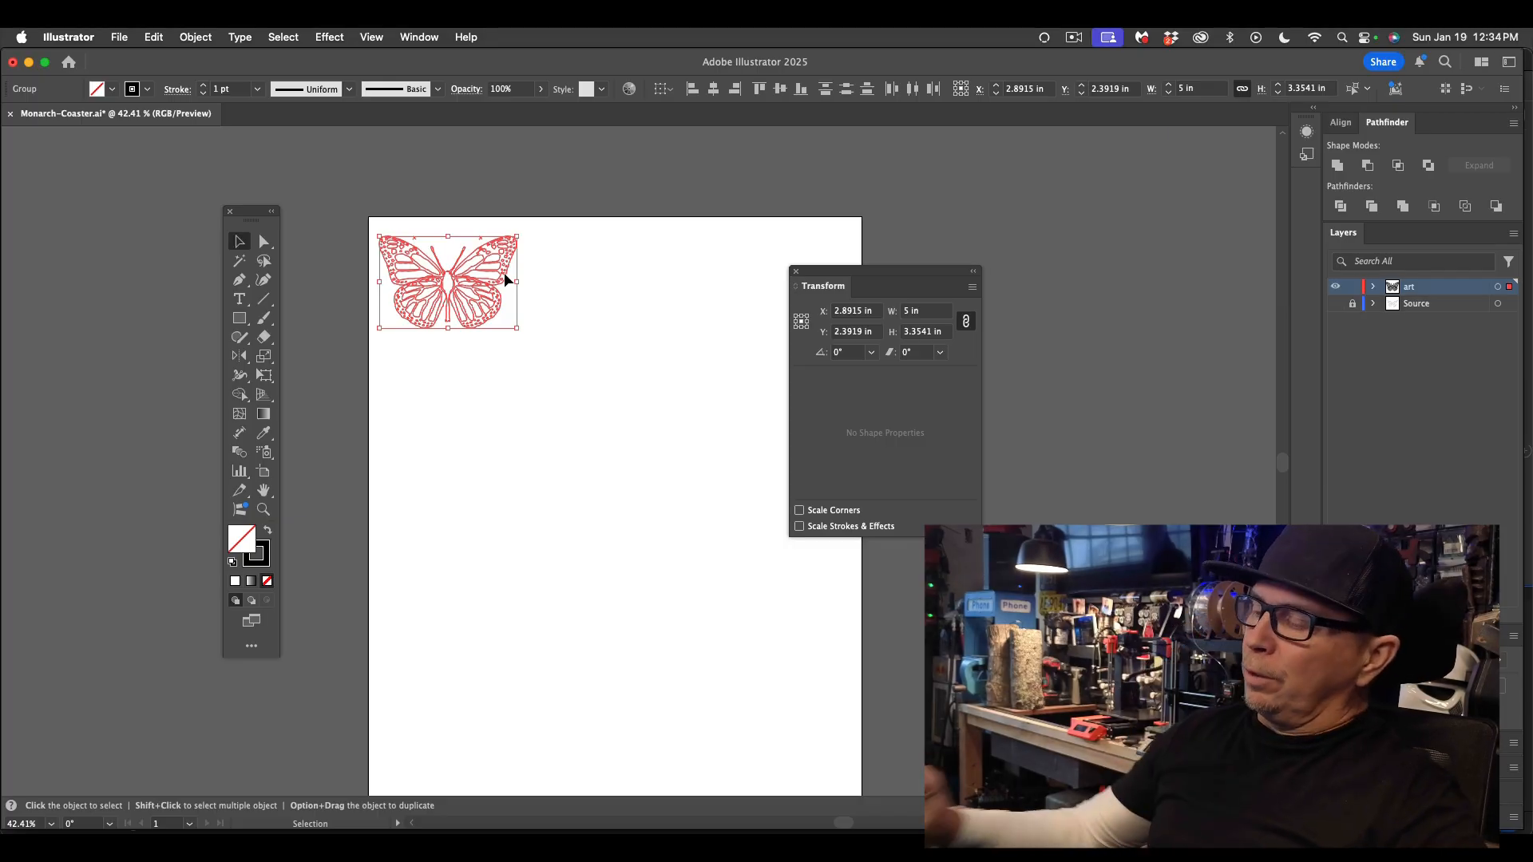
{"action": "scroll", "coordinate": [460, 303], "scroll_direction": "up", "scroll_amount": 5}
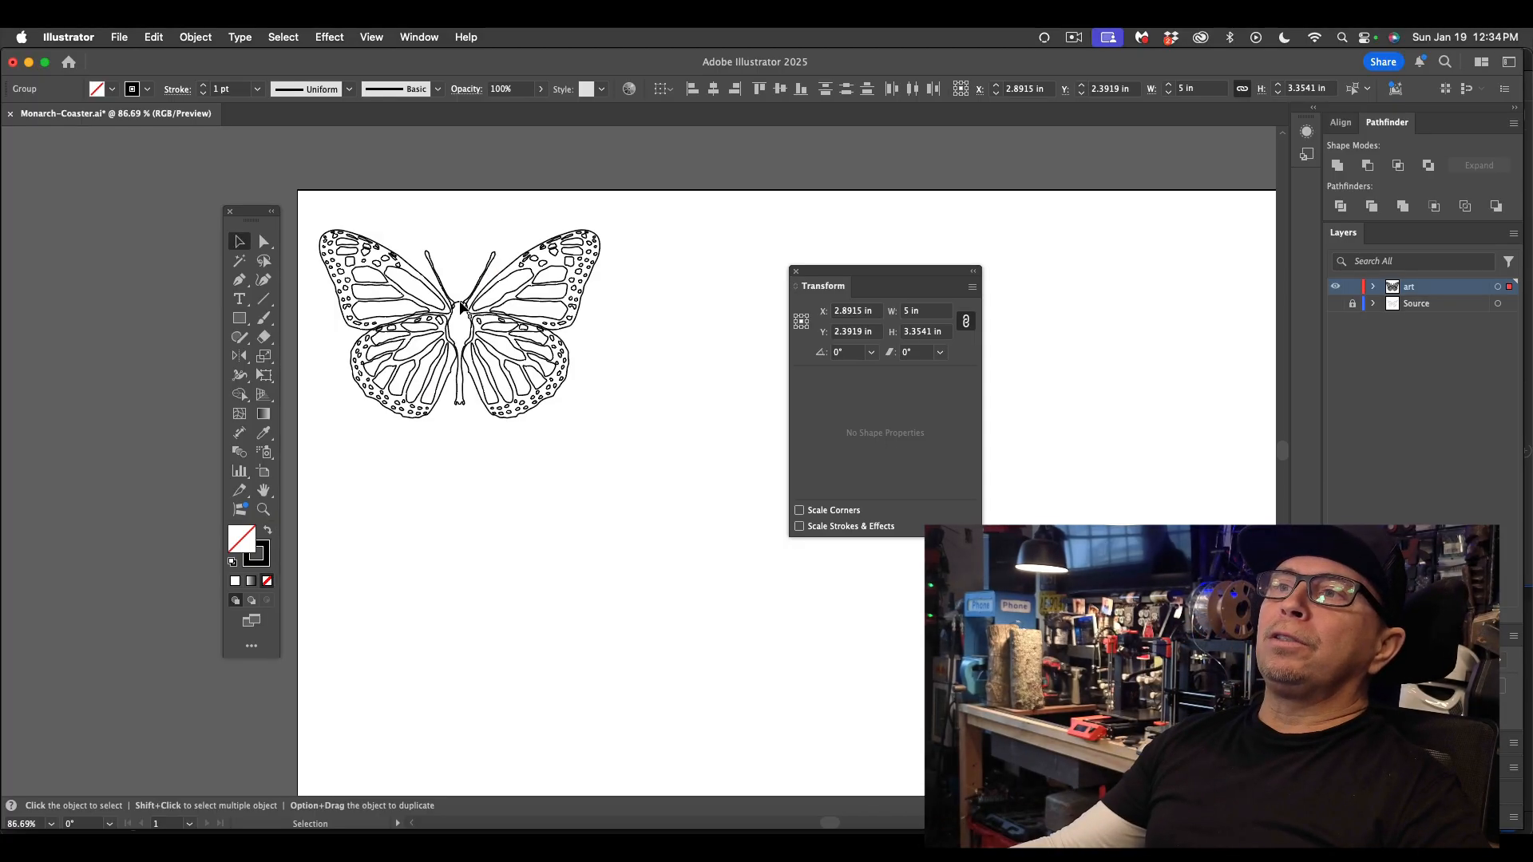
{"action": "scroll", "coordinate": [460, 303], "scroll_direction": "up", "scroll_amount": 5}
{"action": "scroll", "coordinate": [530, 295], "scroll_direction": "down", "scroll_amount": 2}
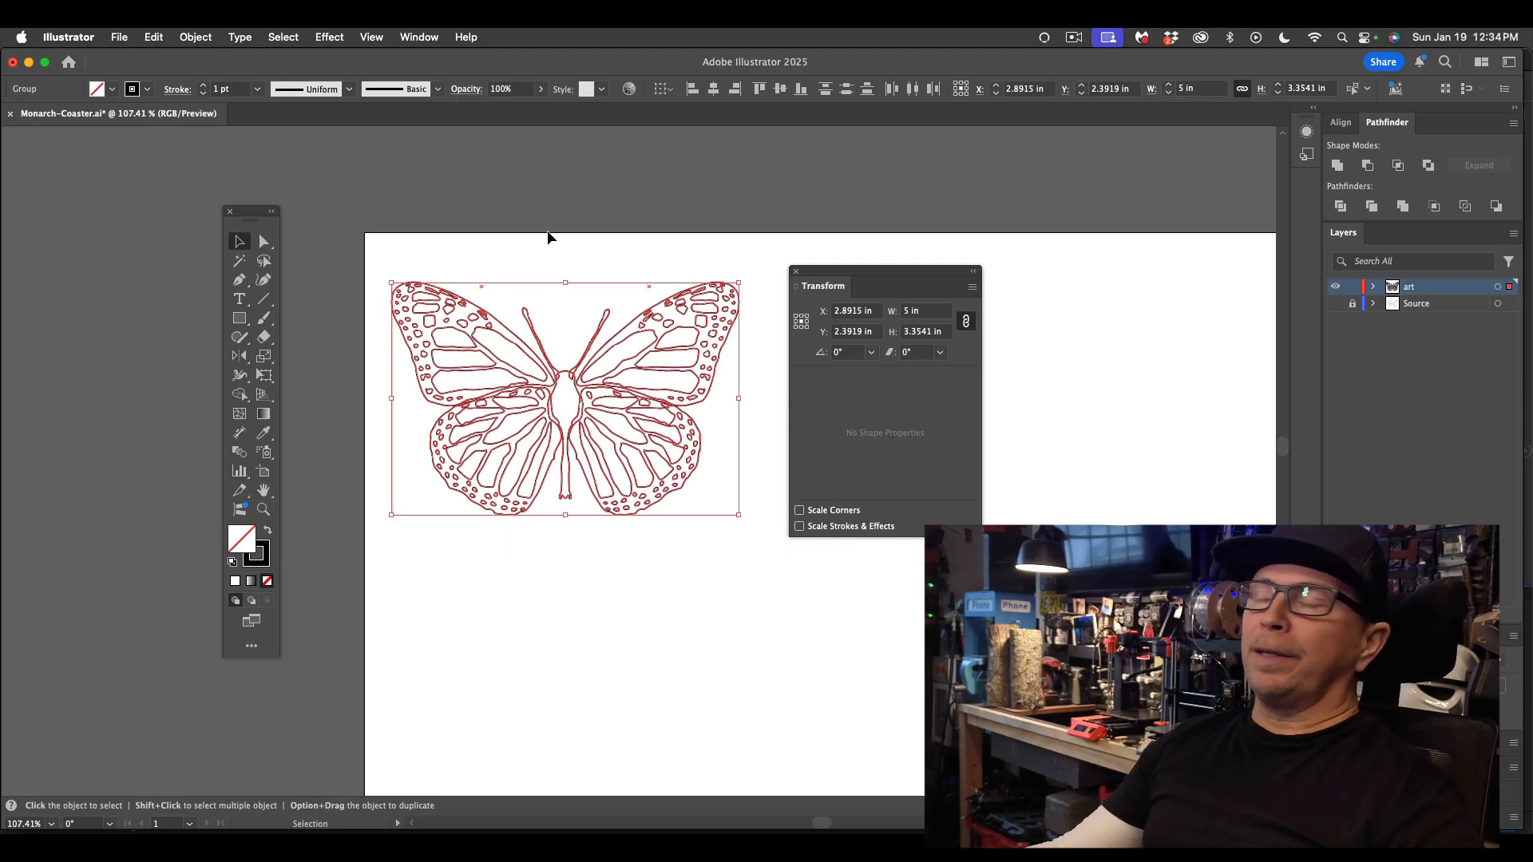
{"action": "left_click_drag", "start_coordinate": [826, 271], "coordinate": [1040, 357]}
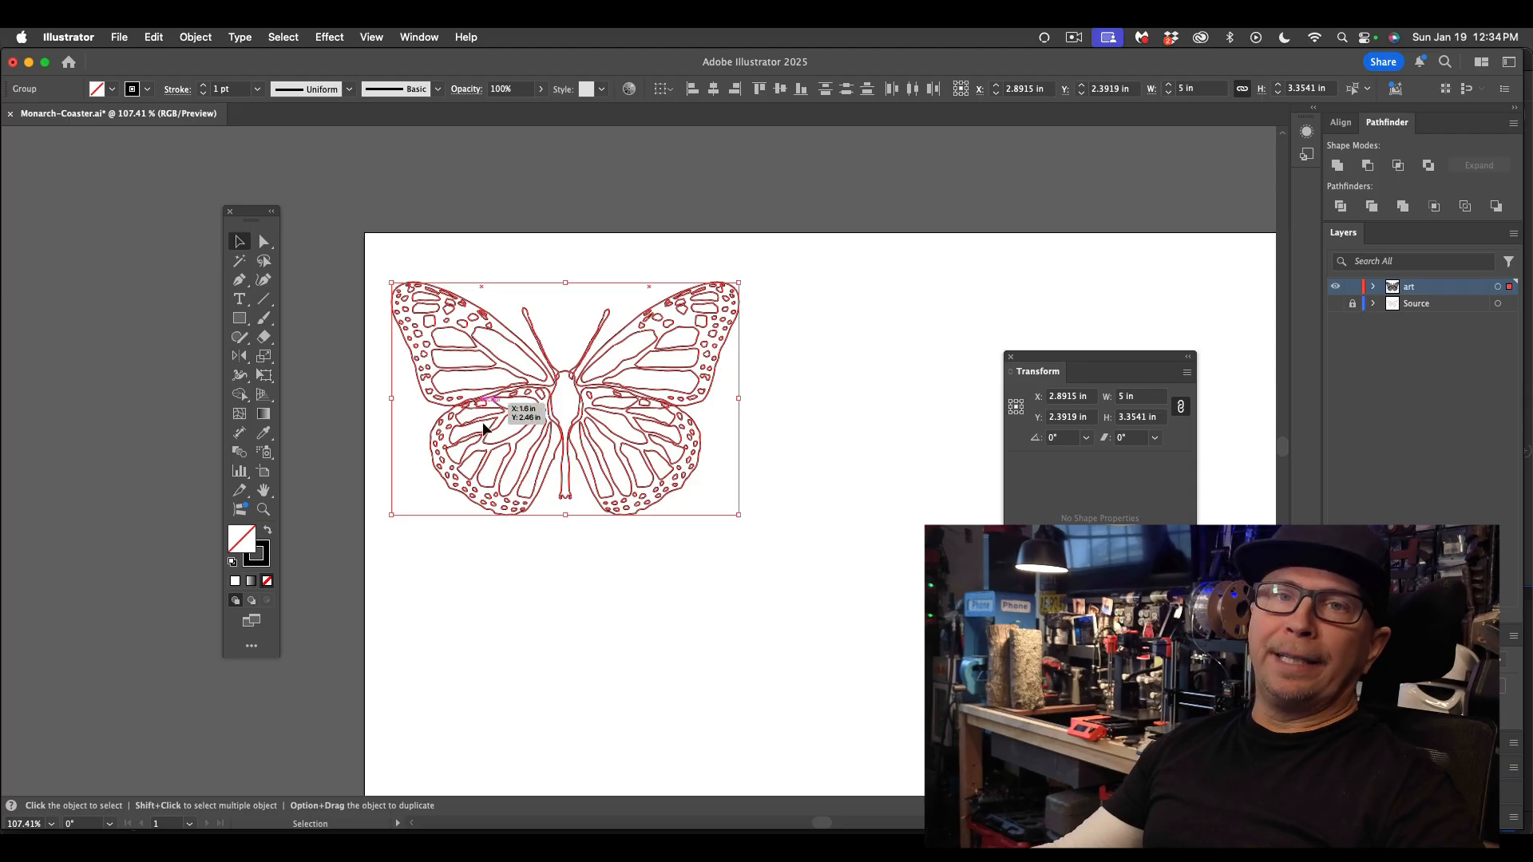
{"action": "left_click", "coordinate": [391, 286]}
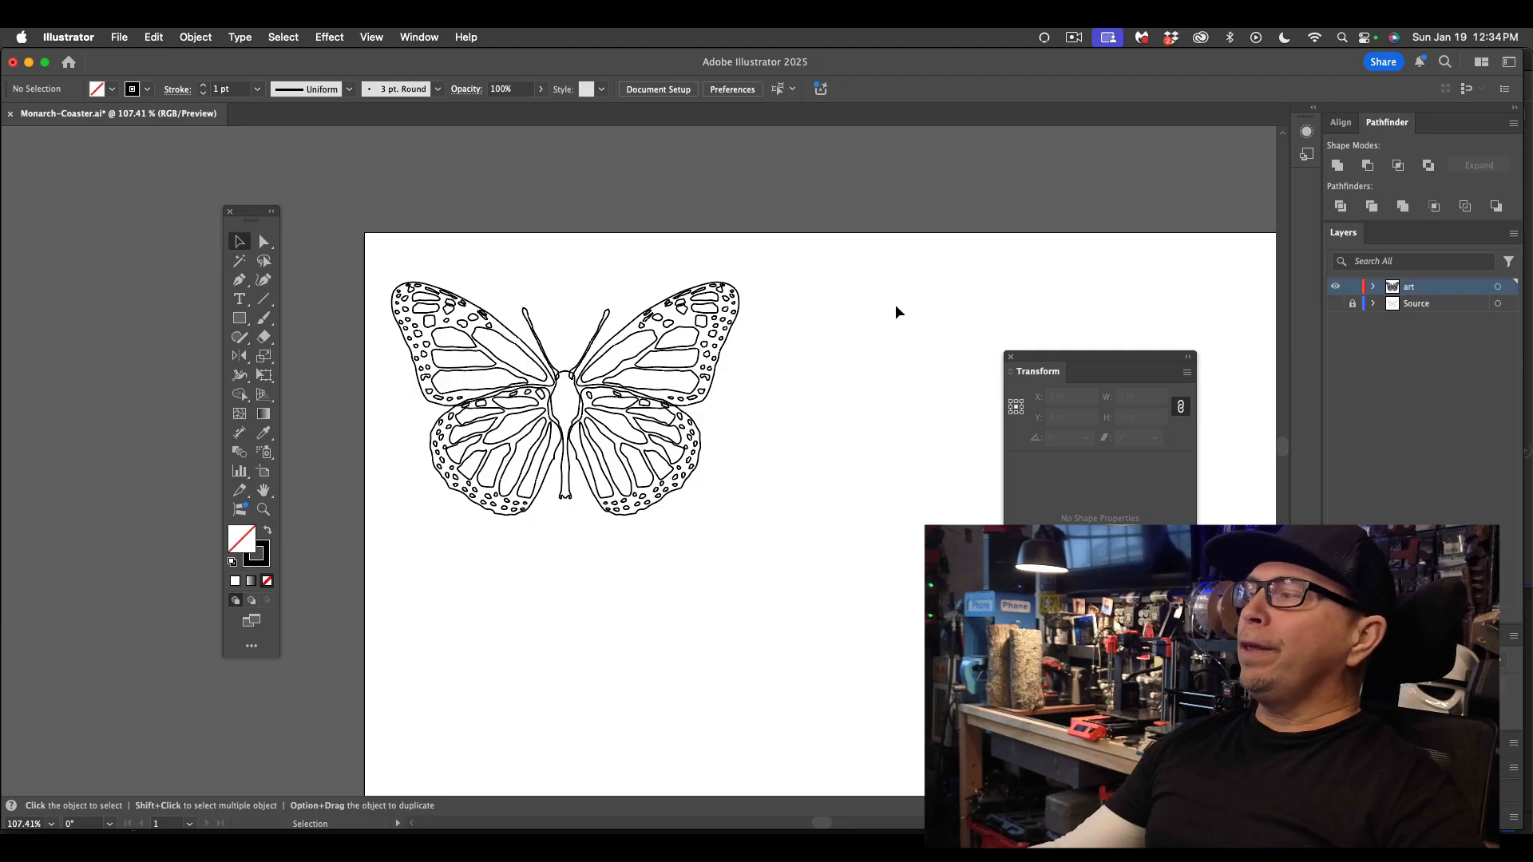
- Duplicate the art layer and rename the copy "art outline"
{"action": "mouse_move", "coordinate": [1343, 238]}
{"action": "left_mouse_down"}
{"action": "mouse_move", "coordinate": [808, 281]}
{"action": "mouse_move", "coordinate": [775, 254]}
{"action": "left_mouse_up"}
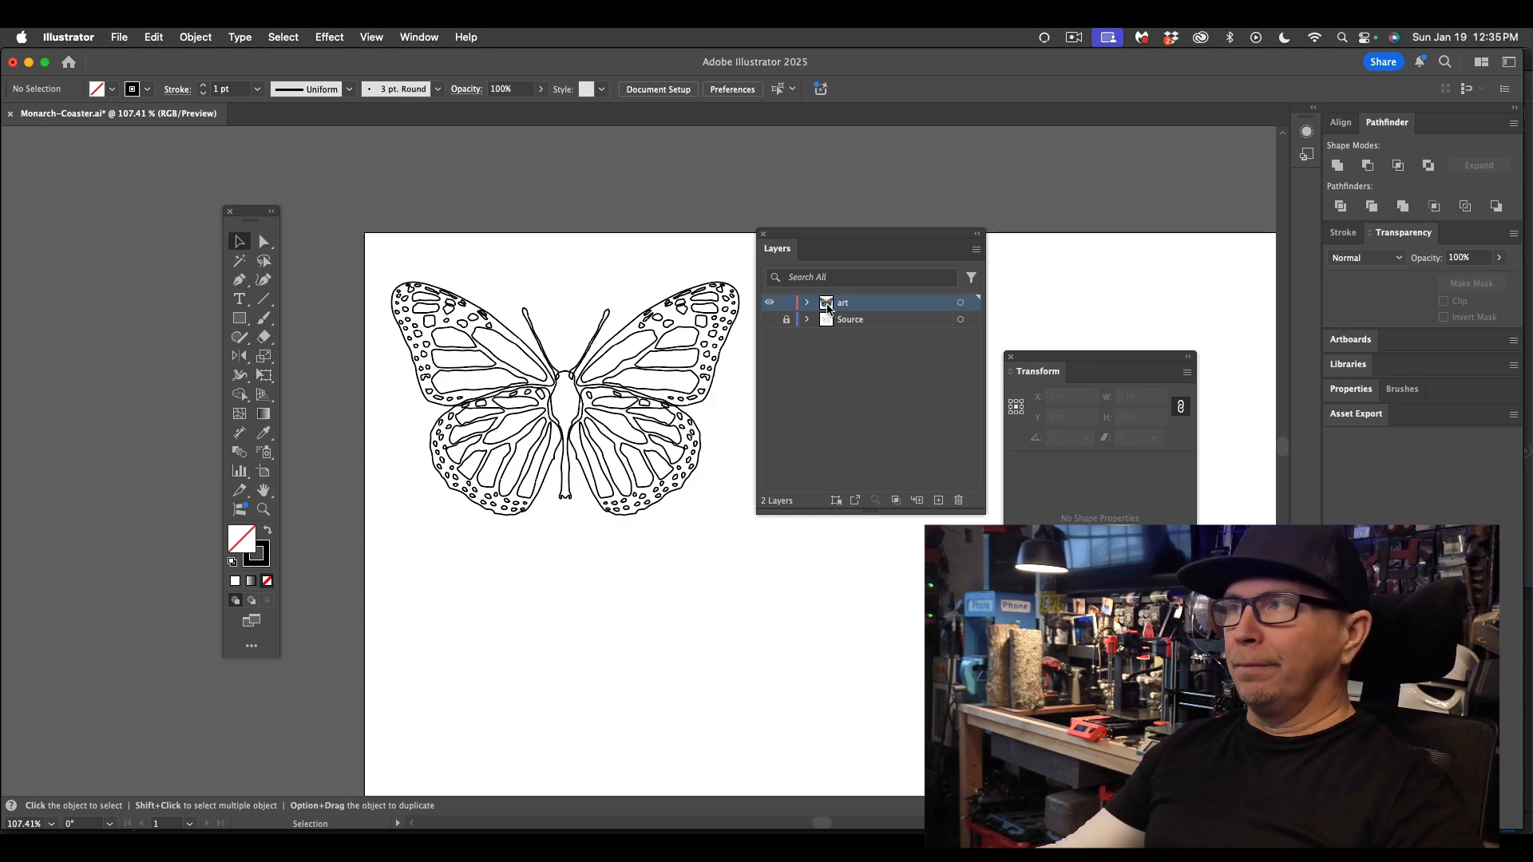
{"action": "left_click_drag", "start_coordinate": [827, 309], "coordinate": [940, 504]}
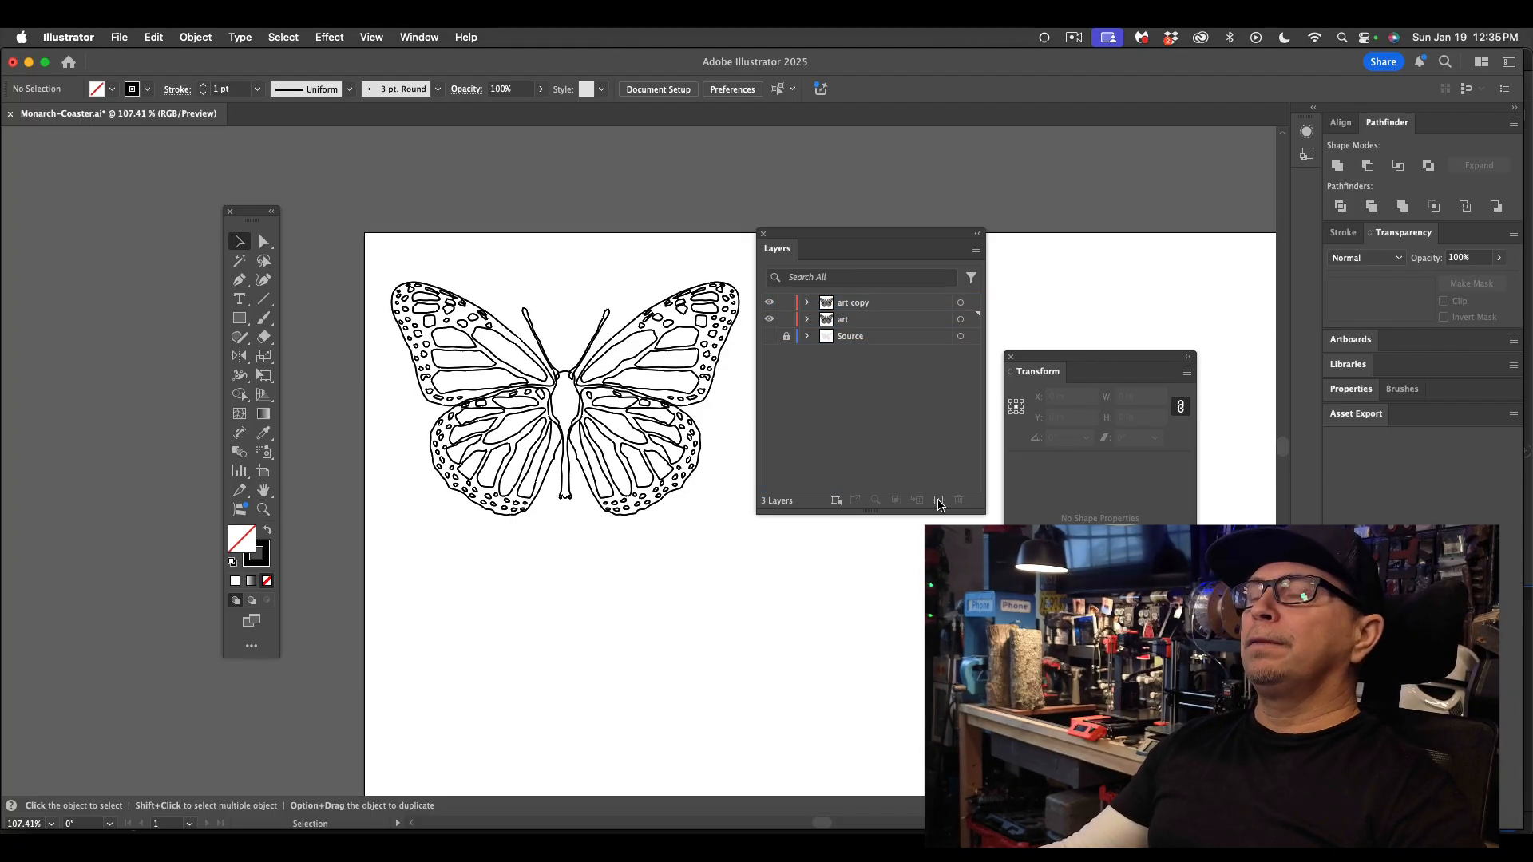
{"action": "double_click", "coordinate": [852, 306]}
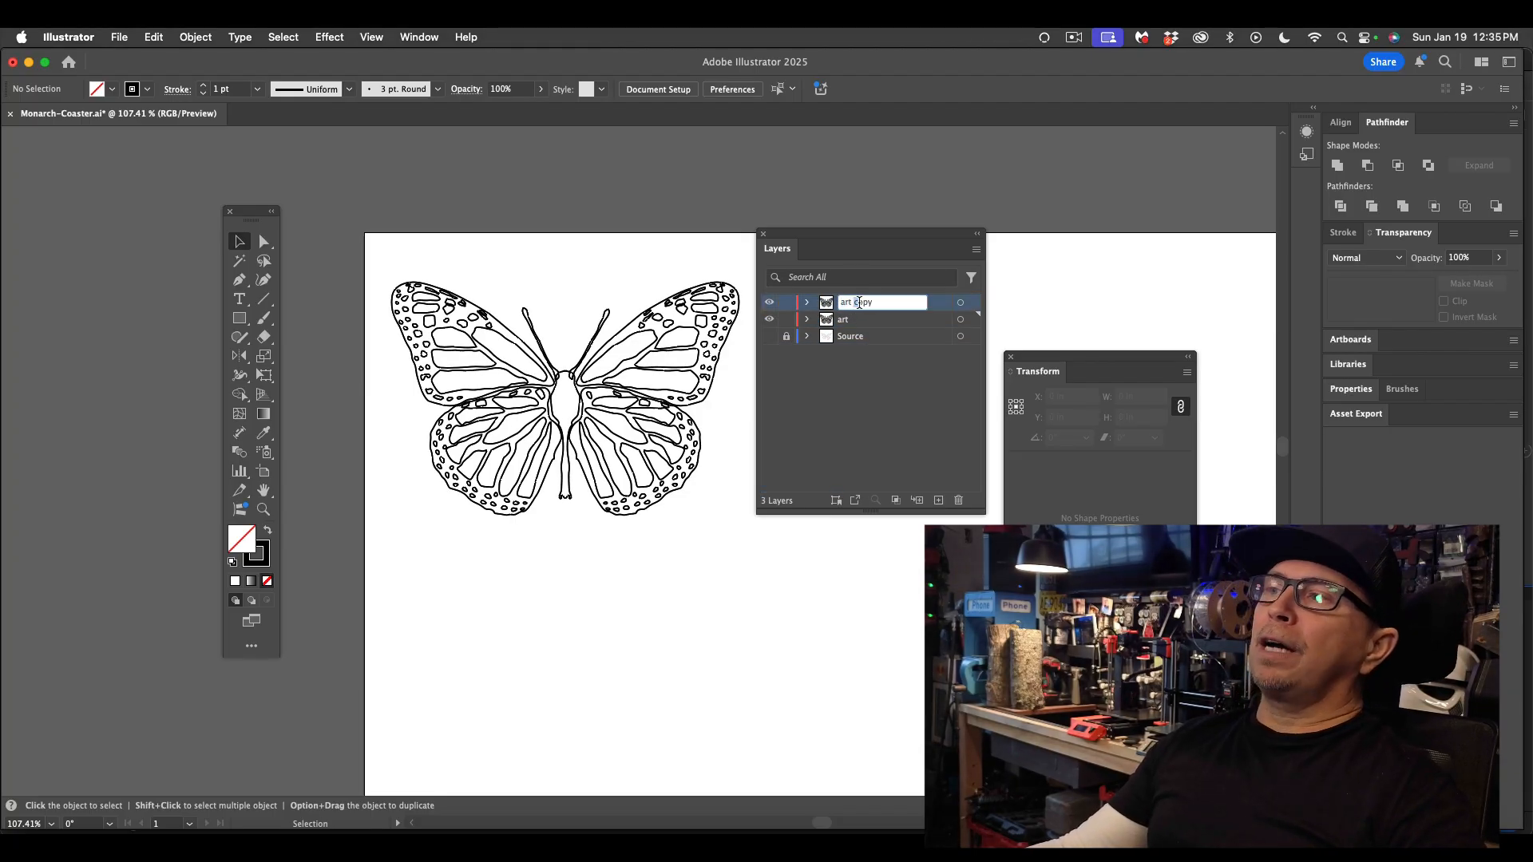
{"action": "double_click", "coordinate": [870, 303]}
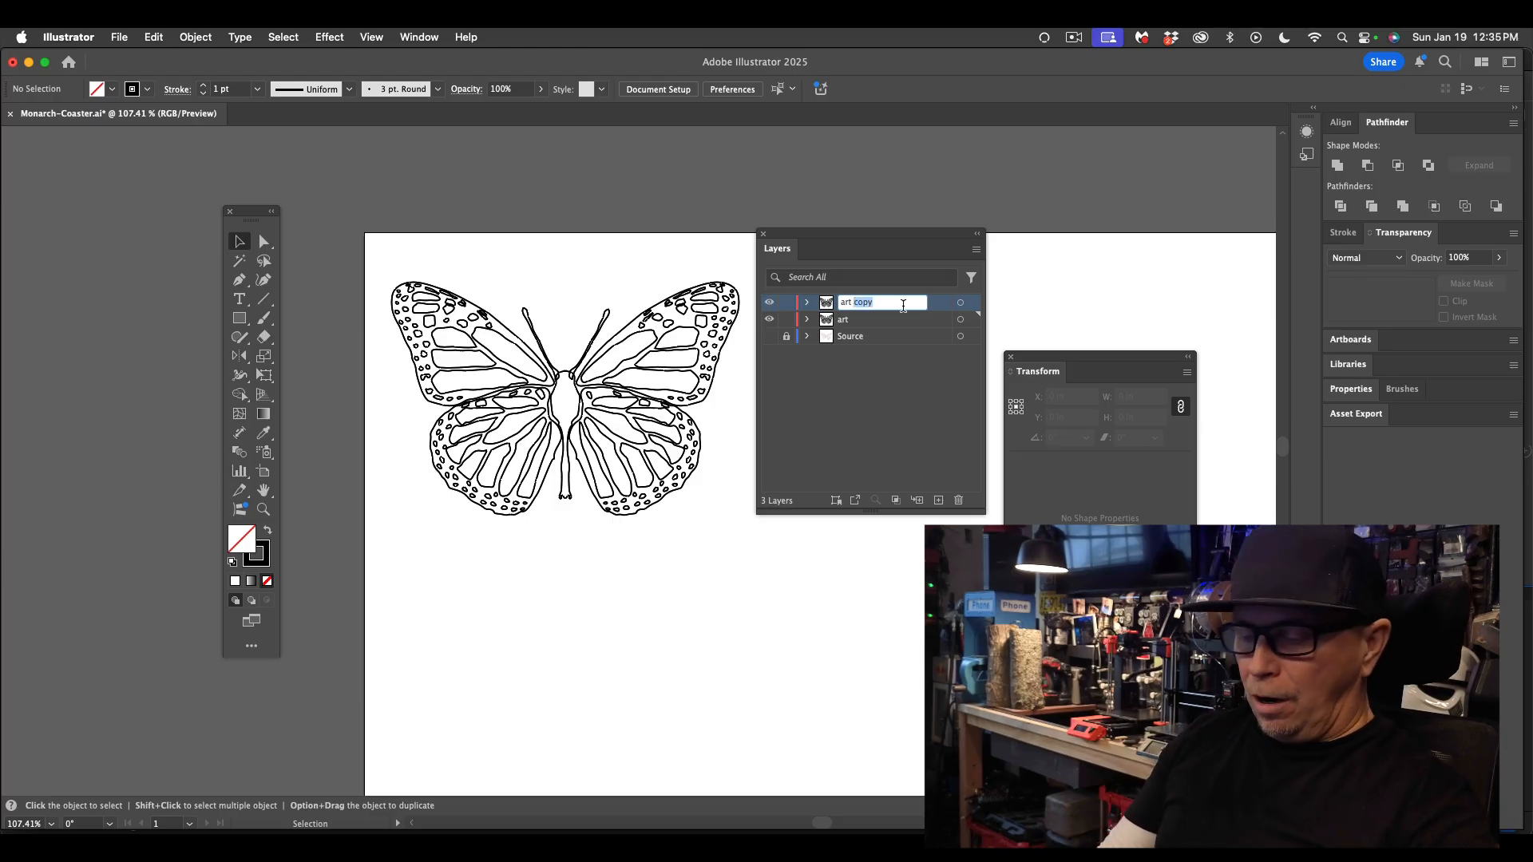
{"action": "type", "text": "outline"}
{"action": "key", "text": "Return"}
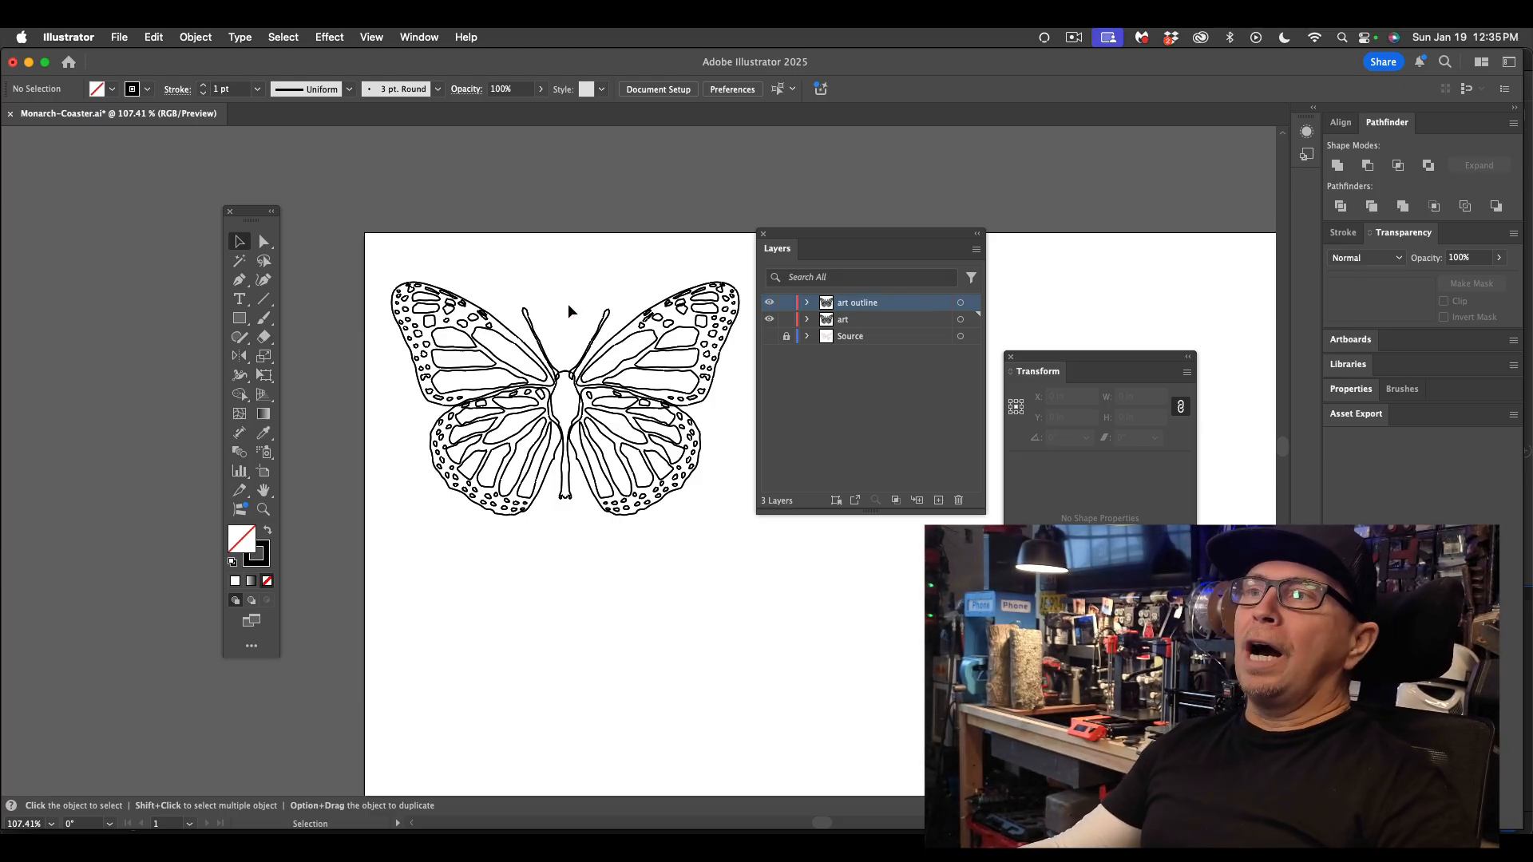
- Hide the art layer and unite all the butterfly shapes on the art outline layer into a plain outer contour
{"action": "left_click", "coordinate": [769, 320]}
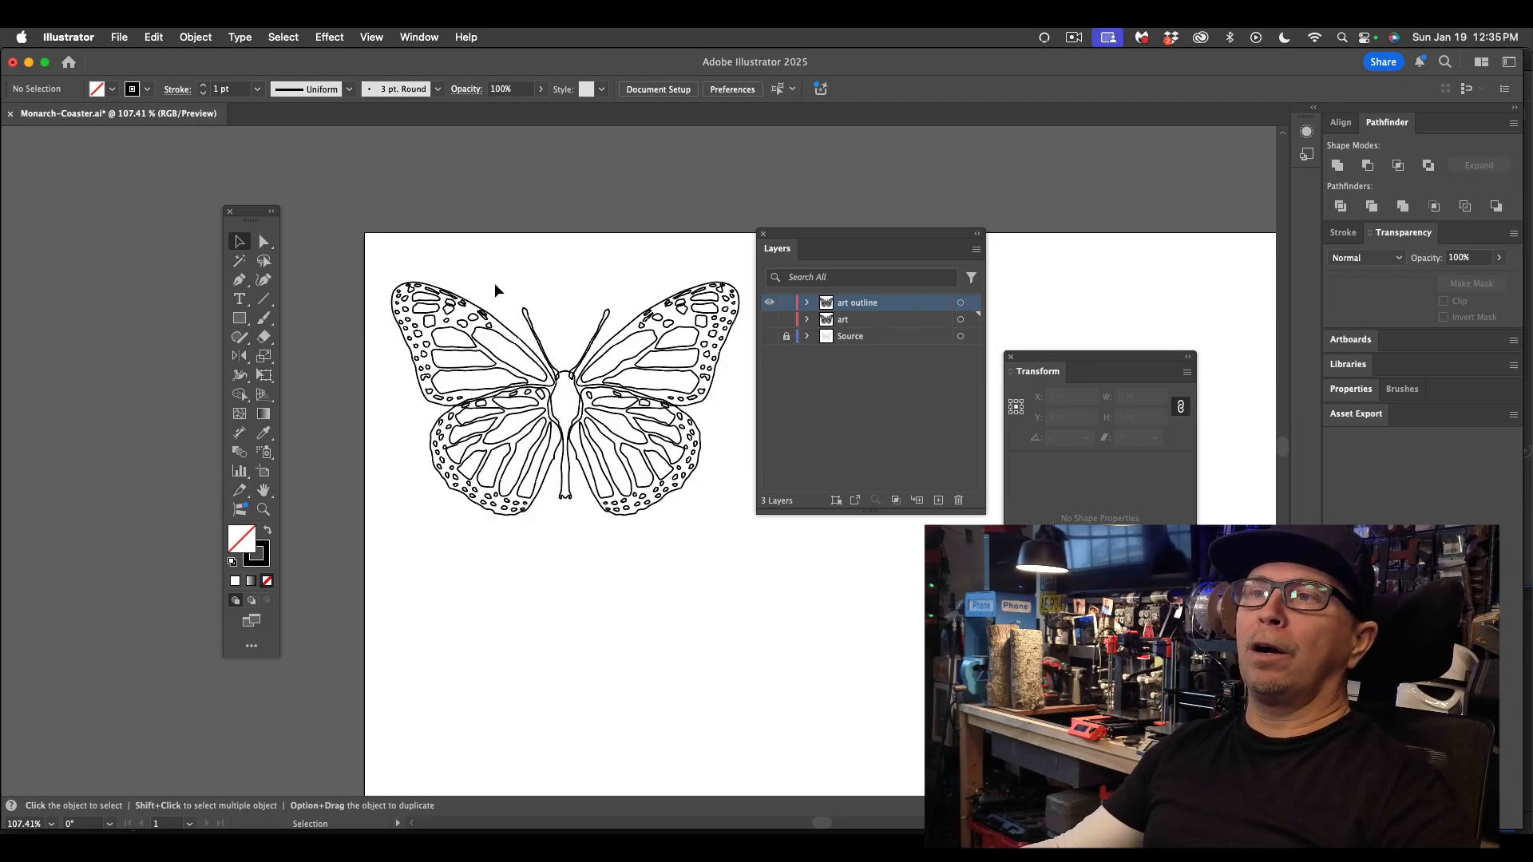
{"action": "left_click_drag", "start_coordinate": [451, 289], "coordinate": [707, 516]}
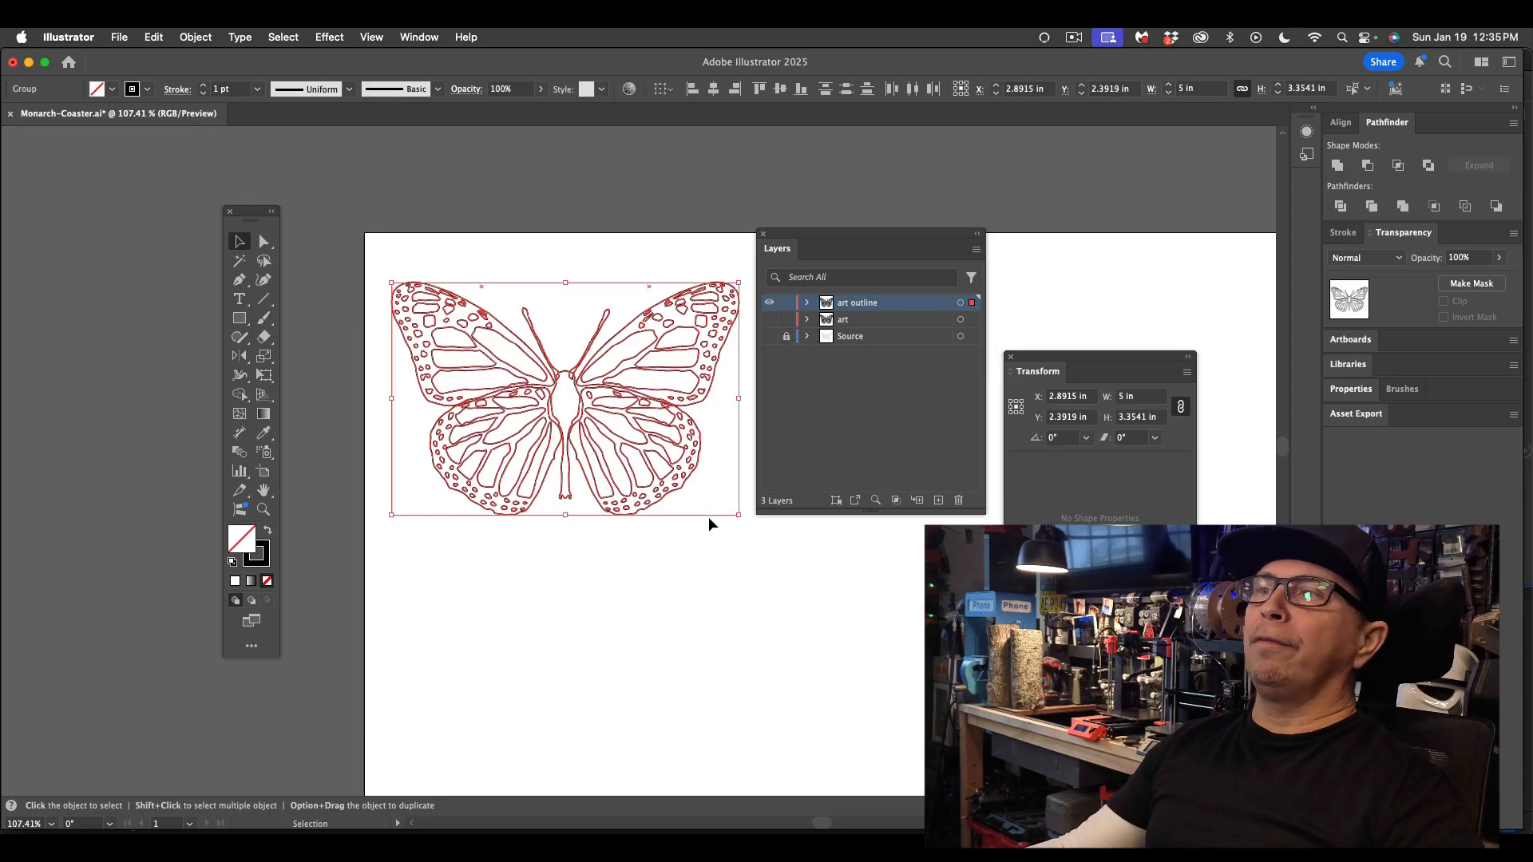
{"action": "left_click_drag", "start_coordinate": [1387, 123], "coordinate": [795, 531]}
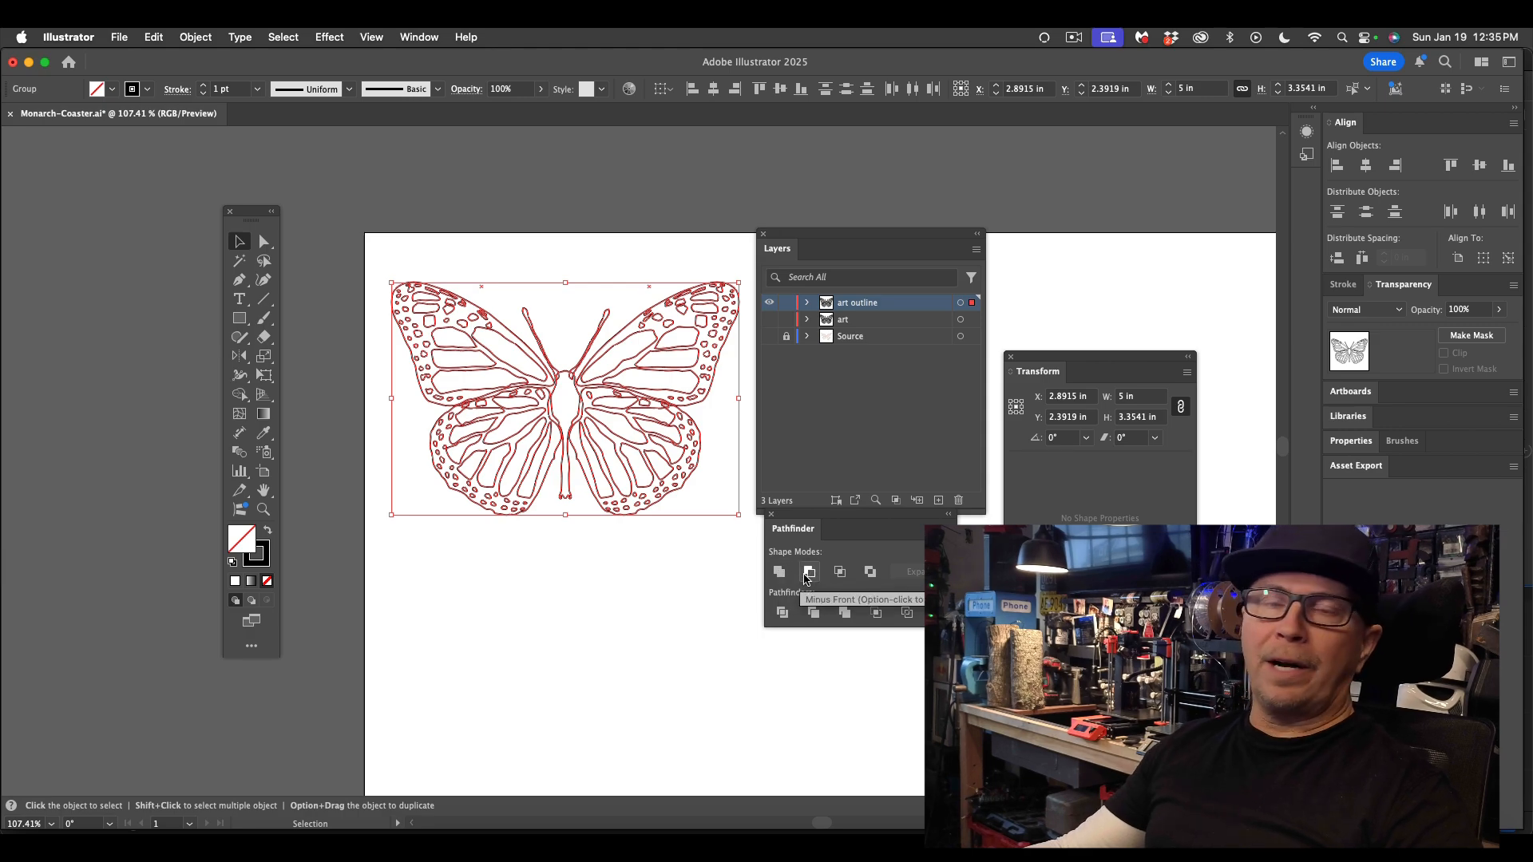
{"action": "left_click", "coordinate": [779, 573]}
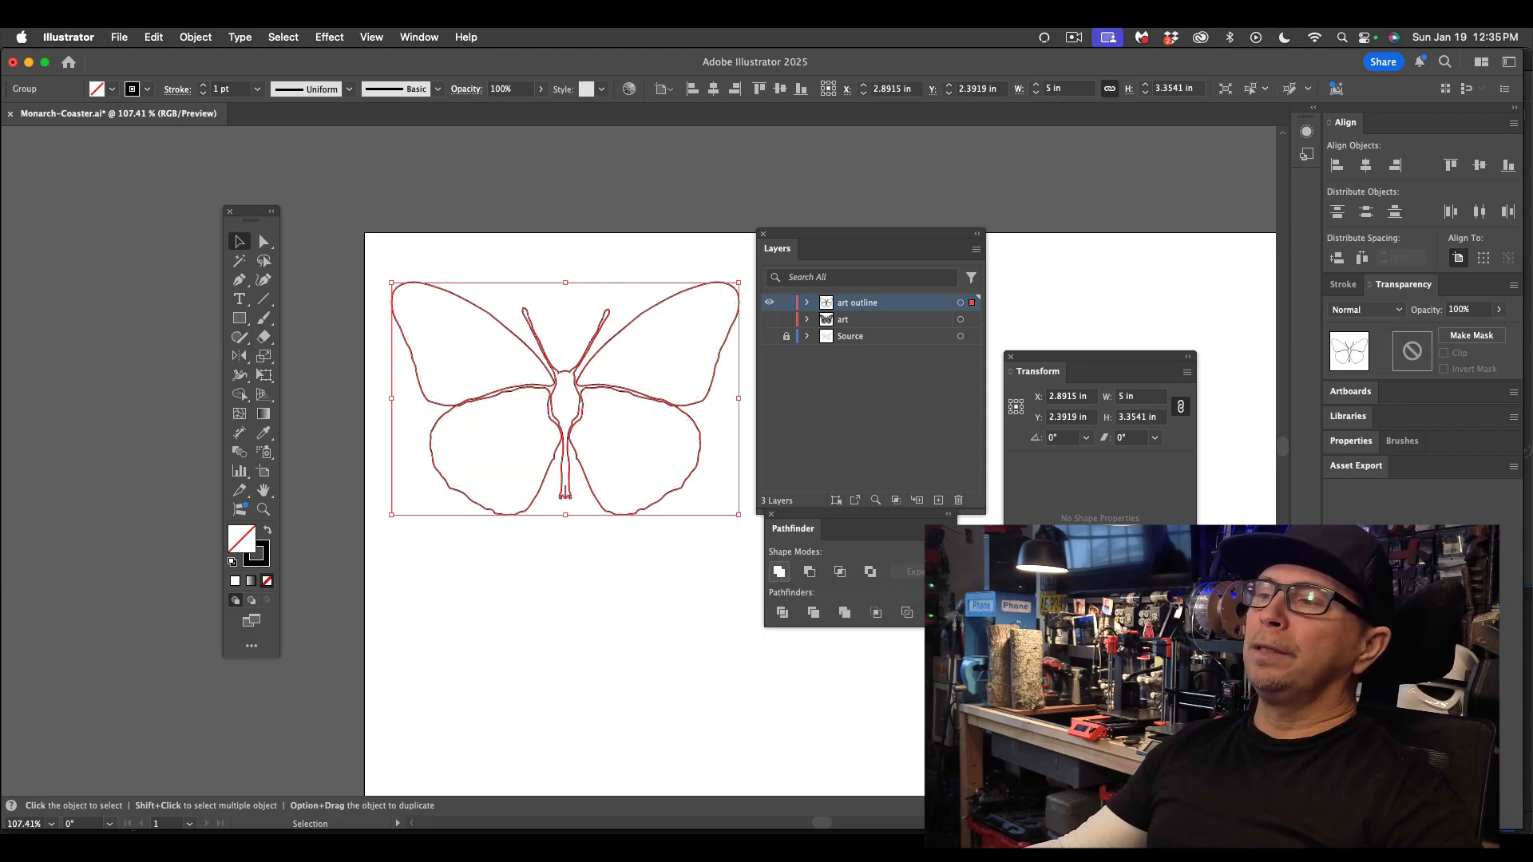
{"action": "left_click", "coordinate": [589, 618]}
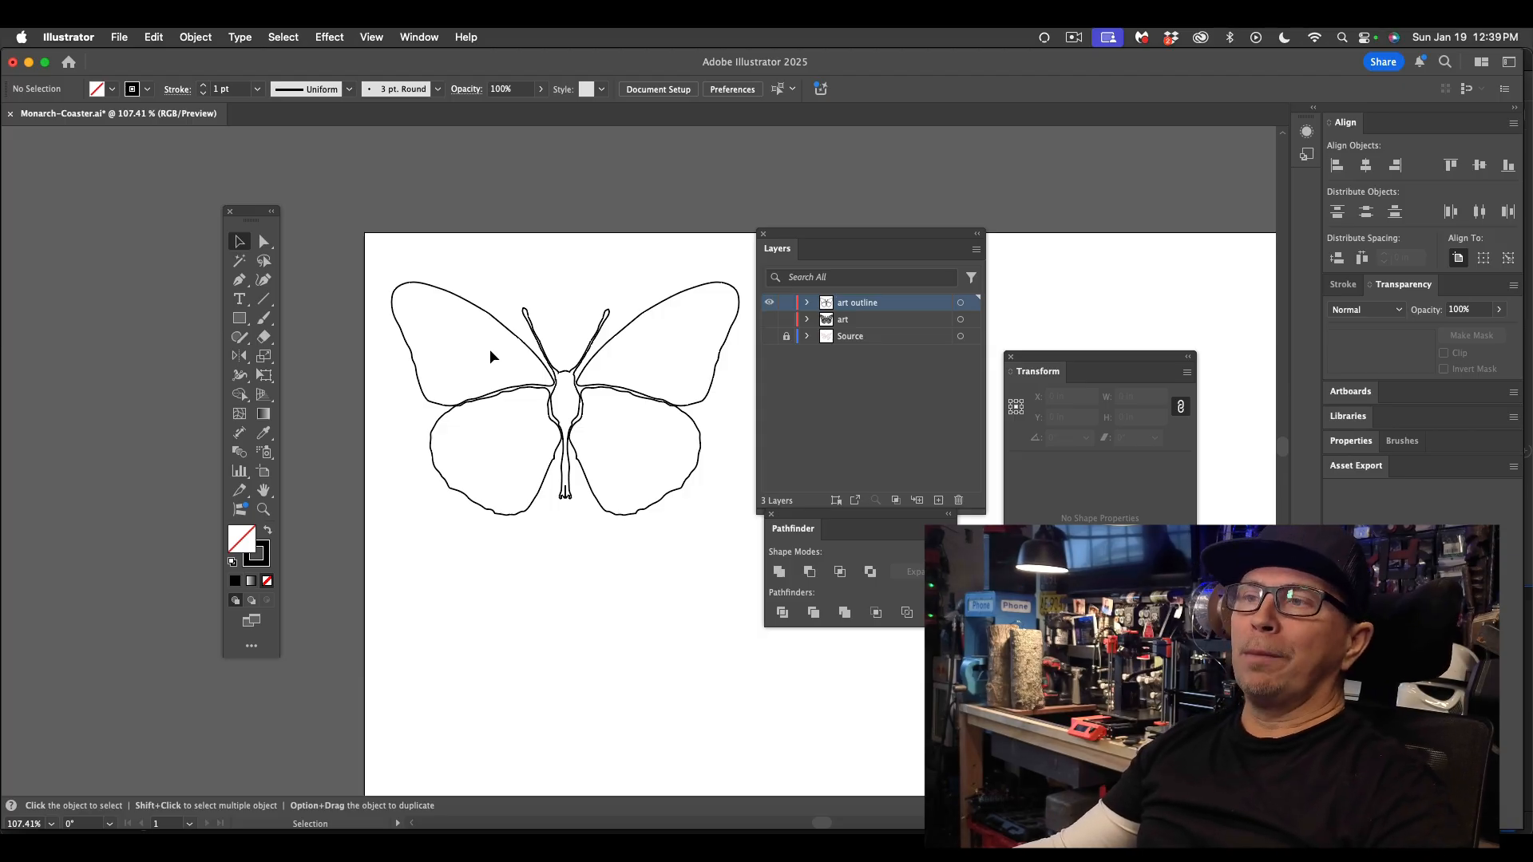
- Compare the united outline with the art layer, then swap its fill and stroke to make a solid black silhouette
{"action": "left_click", "coordinate": [655, 455]}
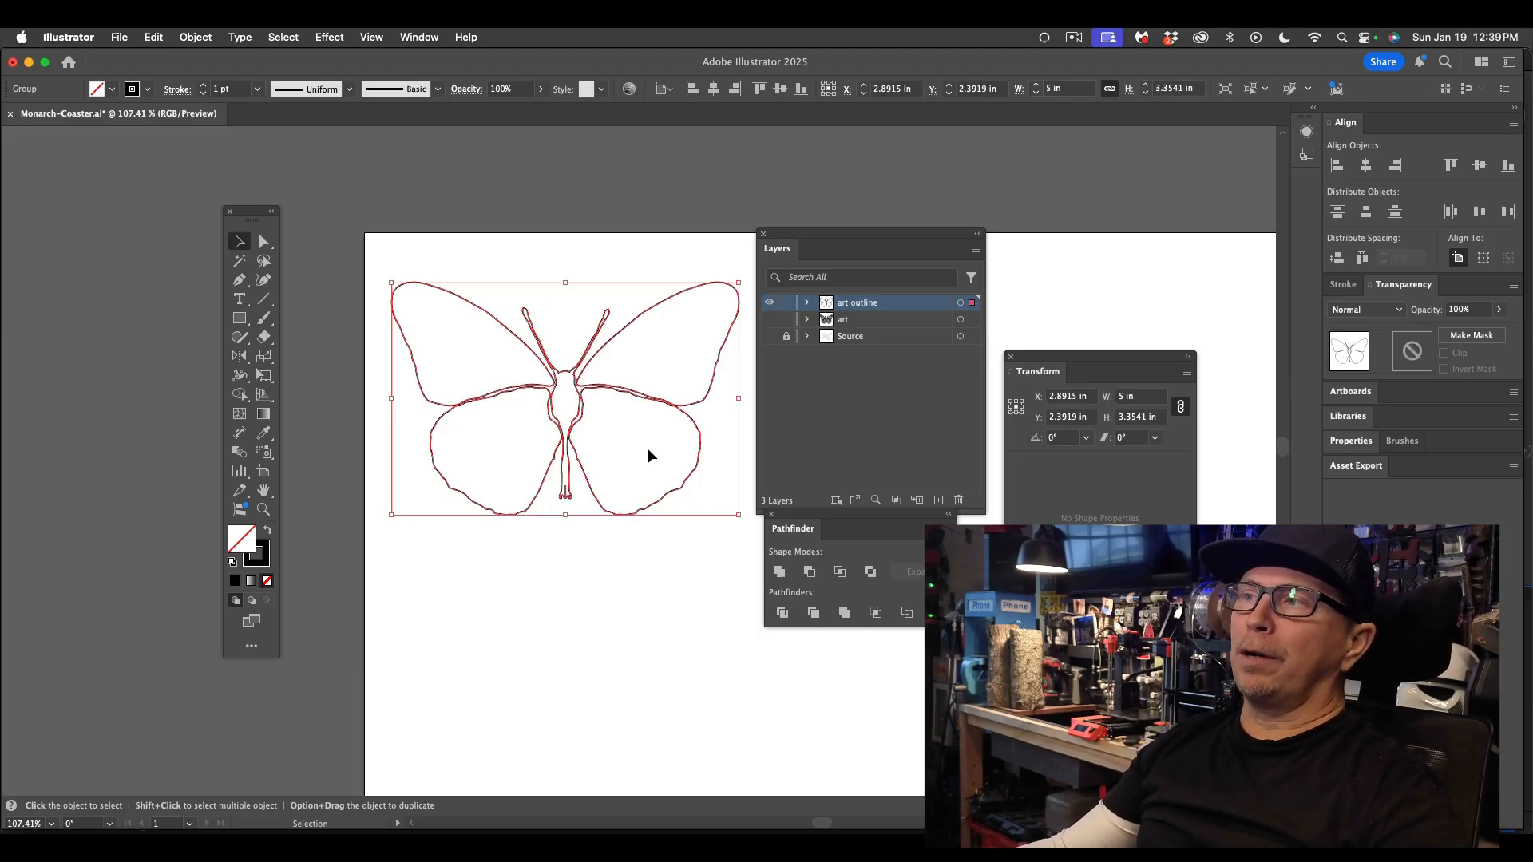
{"action": "left_click", "coordinate": [769, 320]}
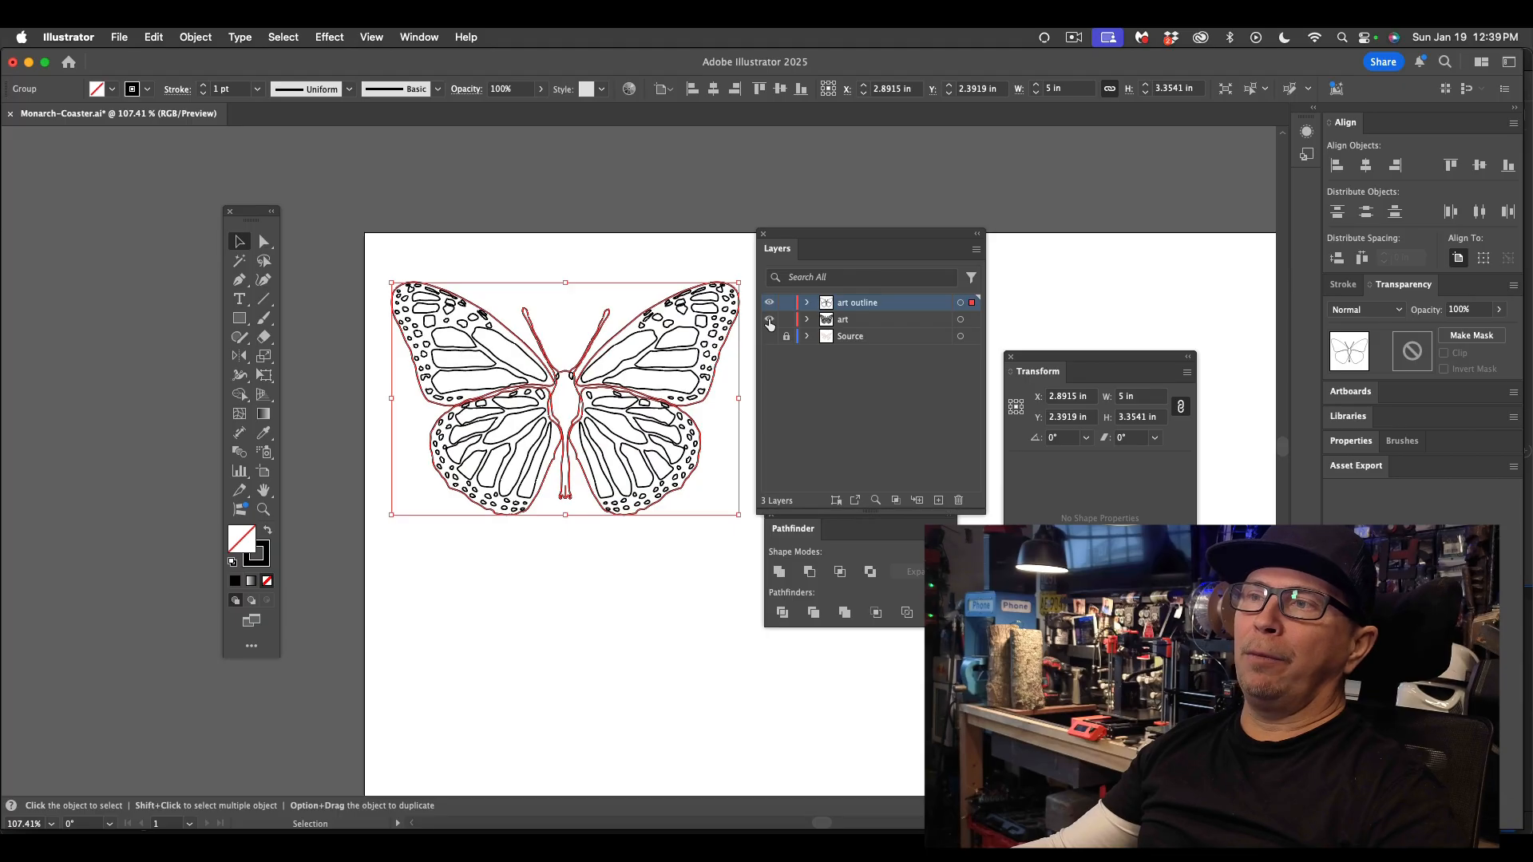
{"action": "left_click", "coordinate": [769, 320]}
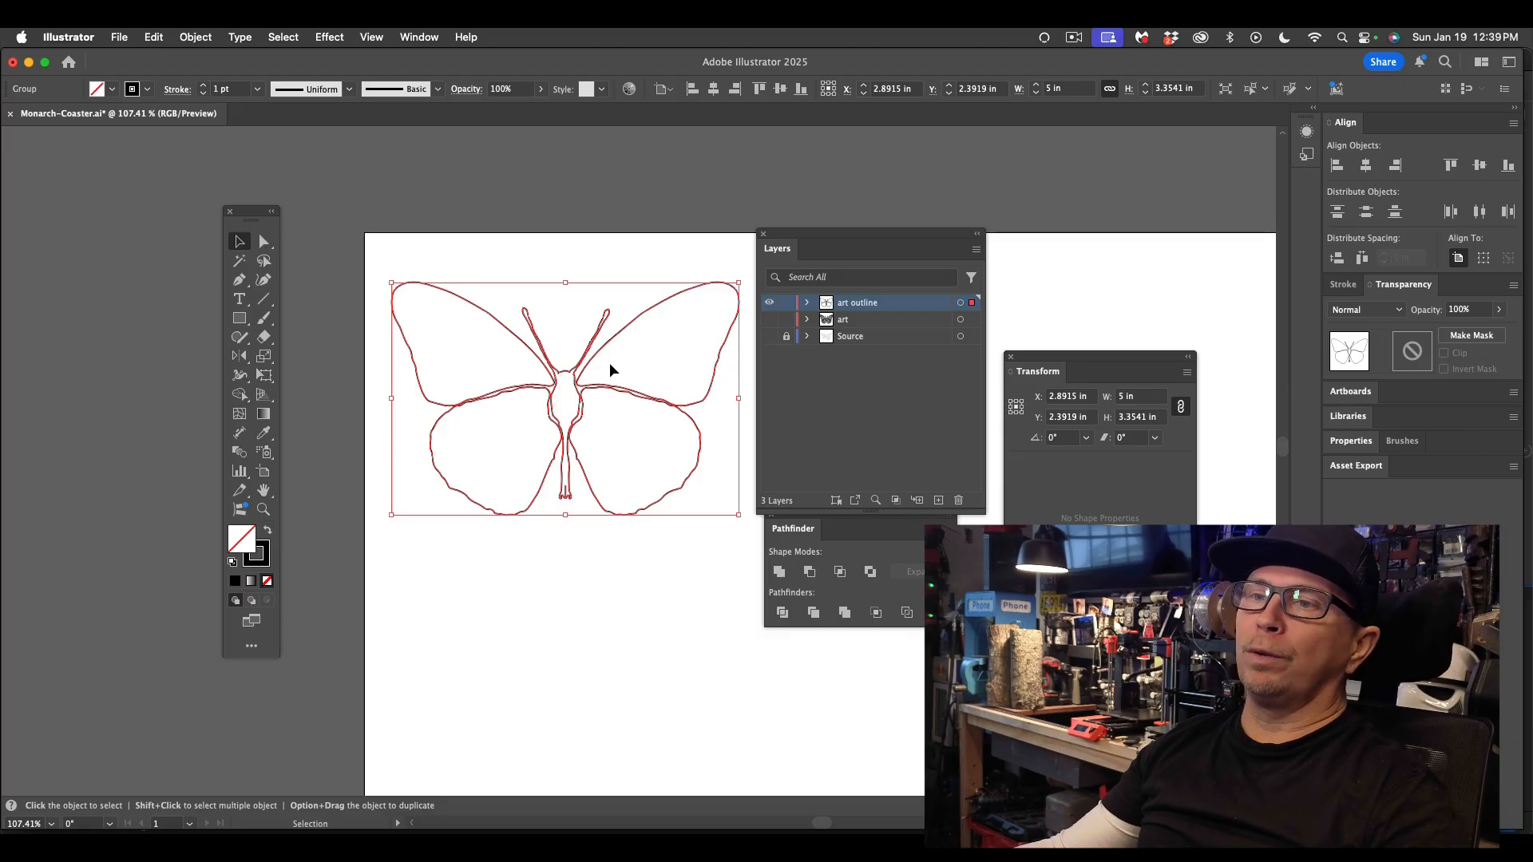
{"action": "left_click", "coordinate": [268, 533]}
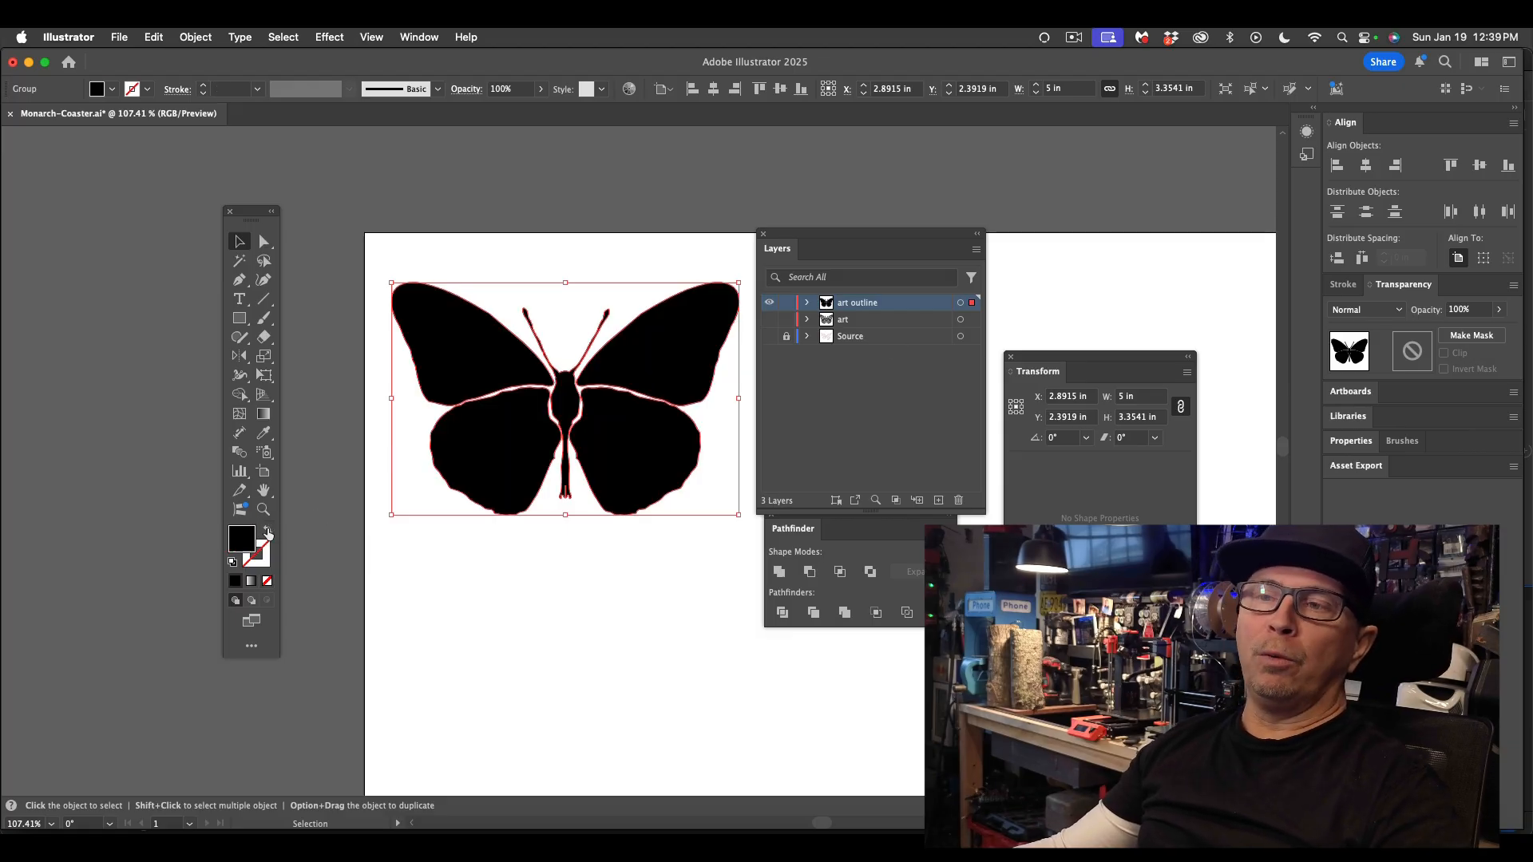
{"action": "left_click", "coordinate": [493, 223]}
- Try a Paintbrush stroke above the butterfly silhouette and undo it
{"action": "left_click", "coordinate": [264, 318]}
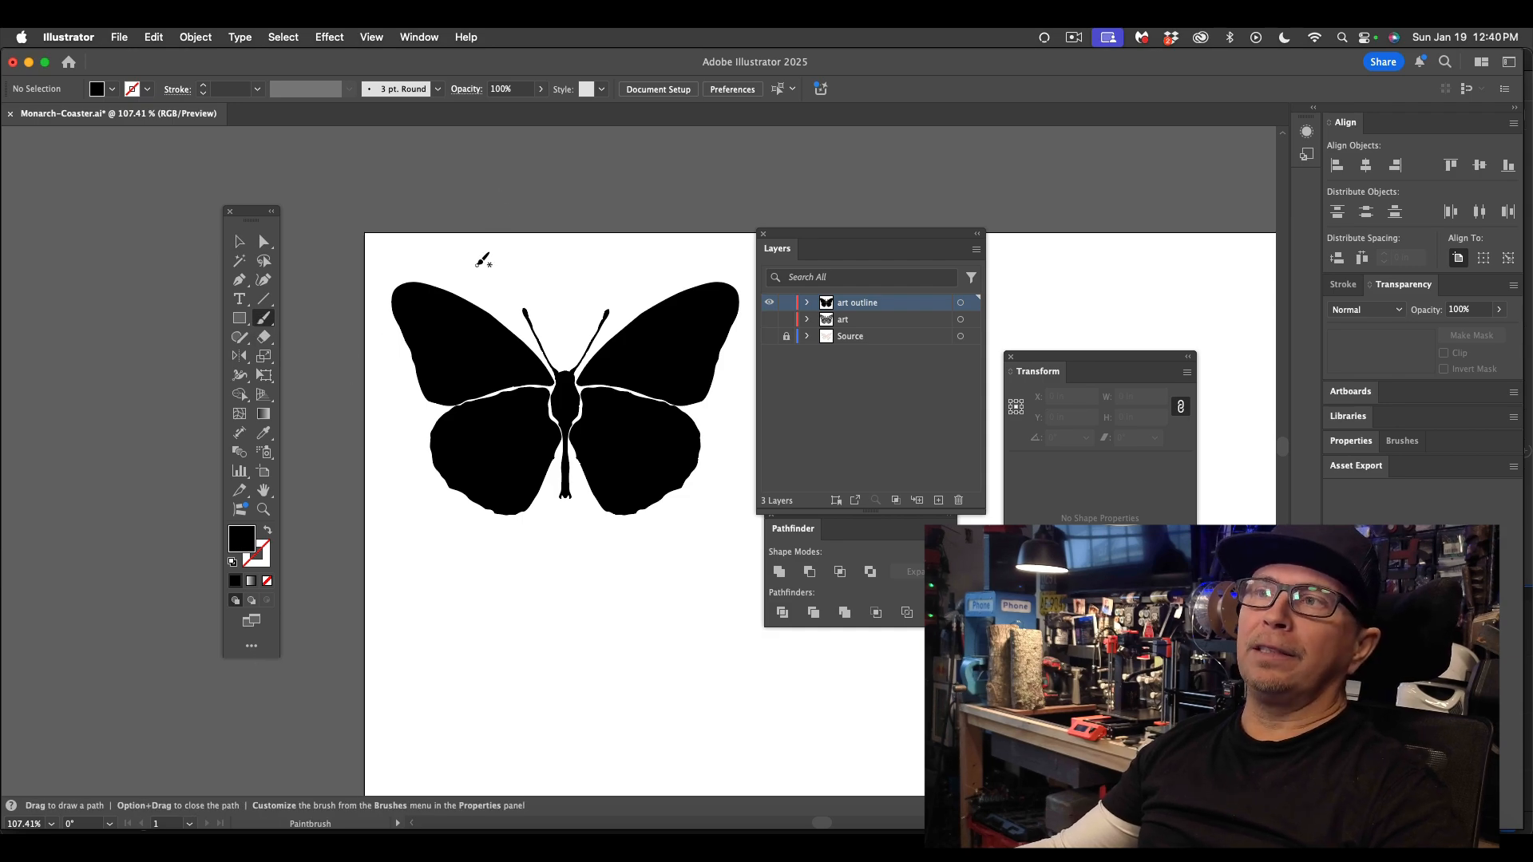
{"action": "mouse_move", "coordinate": [502, 272]}
{"action": "left_mouse_down"}
{"action": "mouse_move", "coordinate": [546, 252]}
{"action": "mouse_move", "coordinate": [650, 256]}
{"action": "left_mouse_up"}
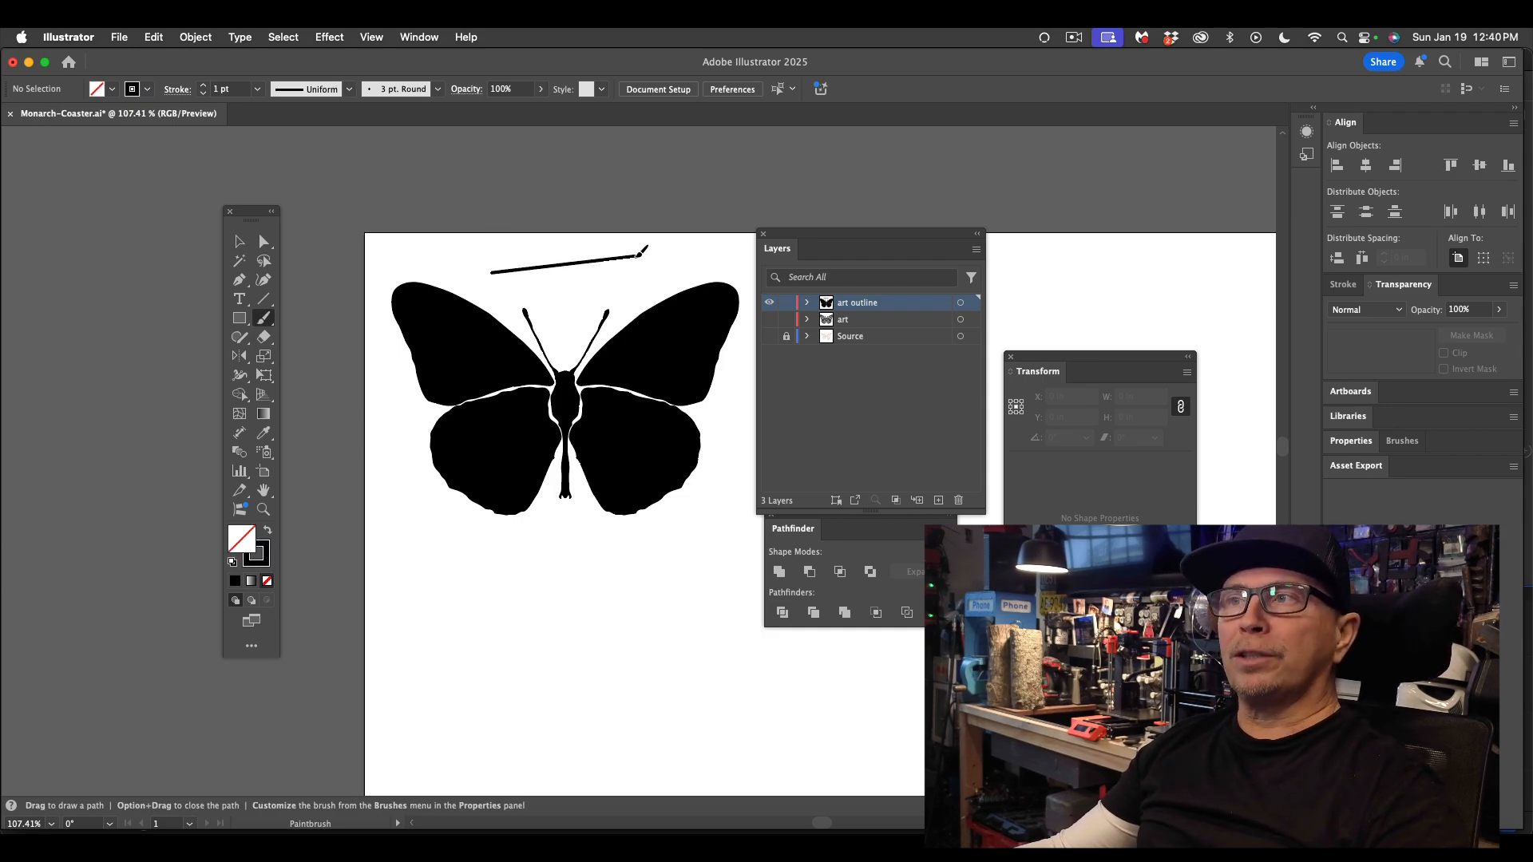
{"action": "key", "text": "super+z"}
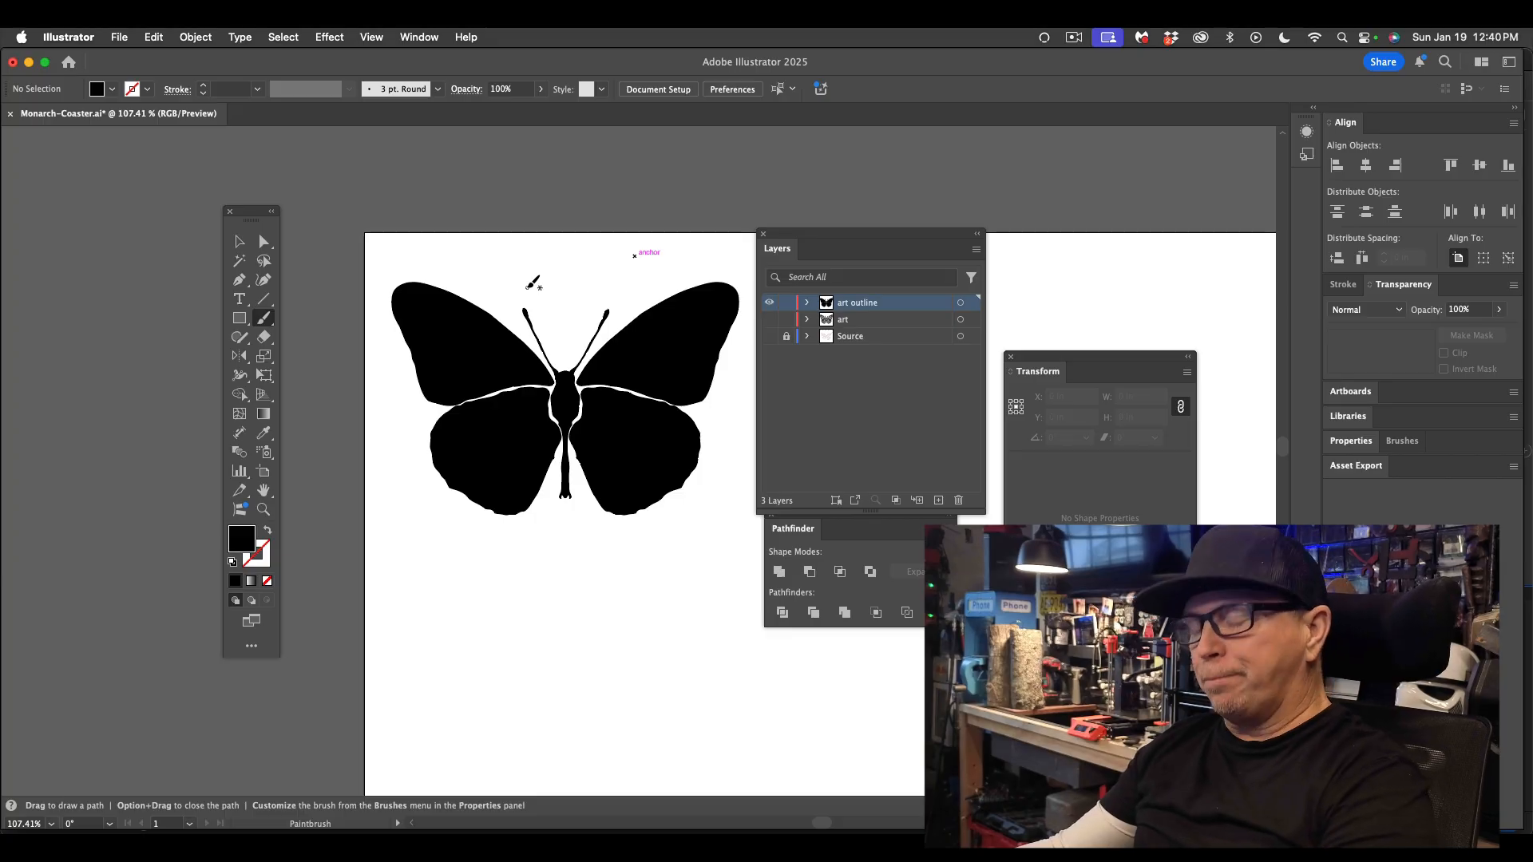
- Swap to a black stroke with no fill and brush over the white gaps between the wings and body
{"action": "key", "text": "shift+x"}
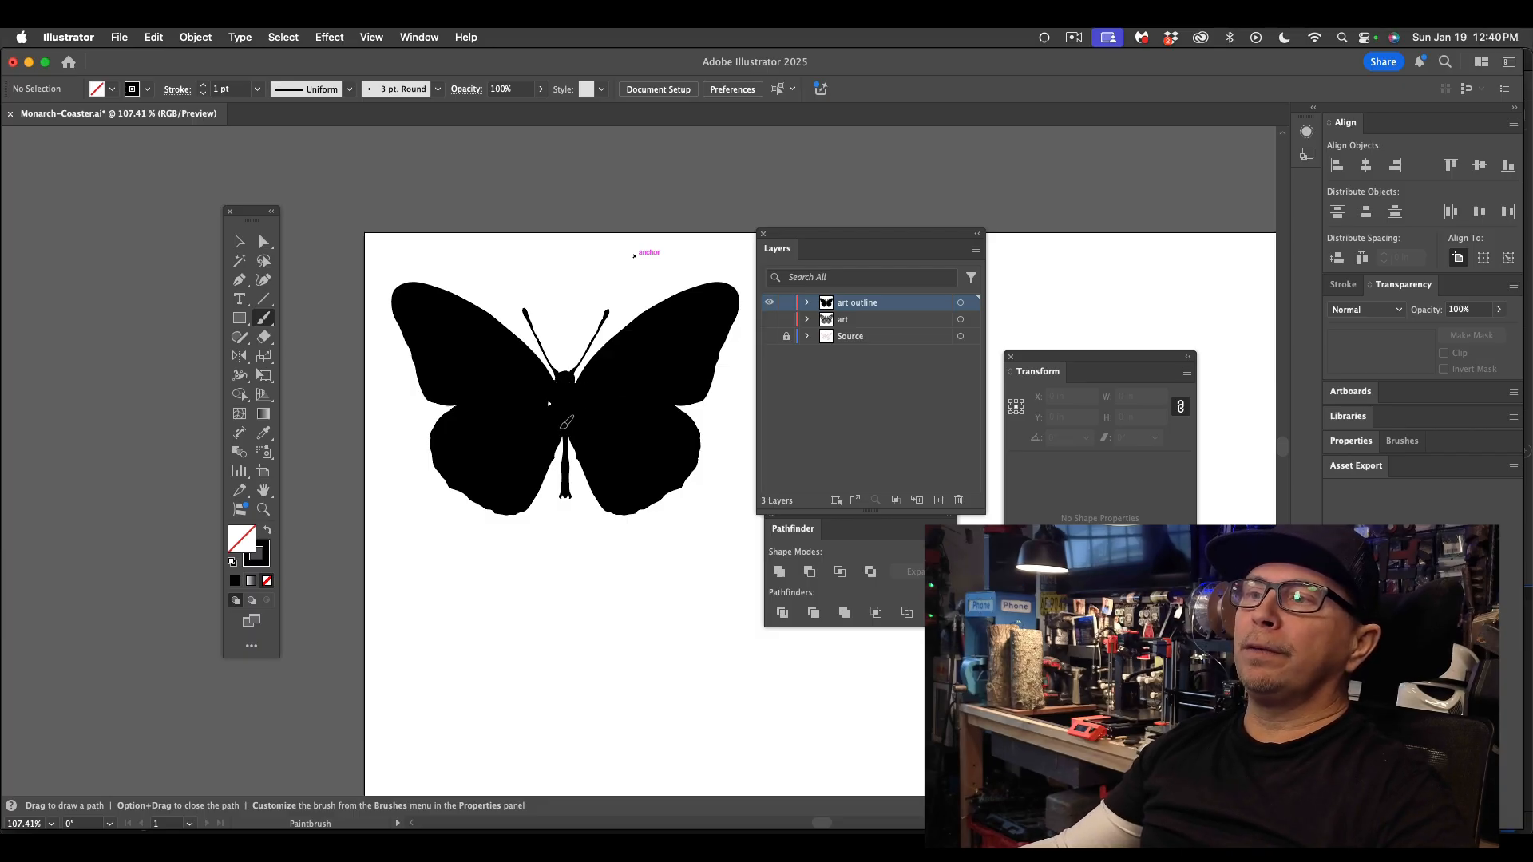
{"action": "left_click", "coordinate": [243, 247]}
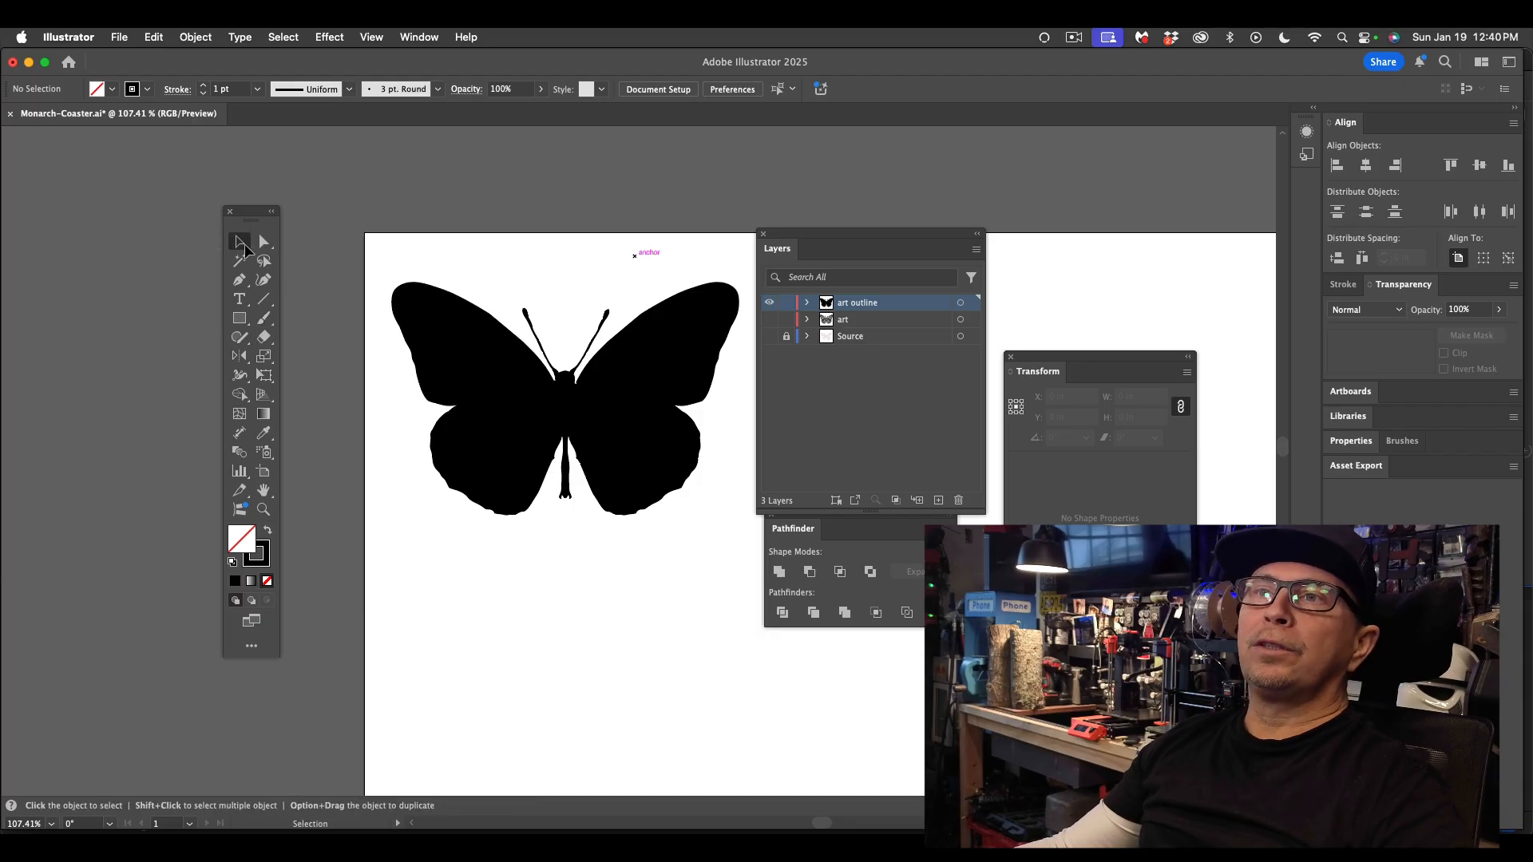
{"action": "left_click_drag", "start_coordinate": [457, 250], "coordinate": [658, 527]}
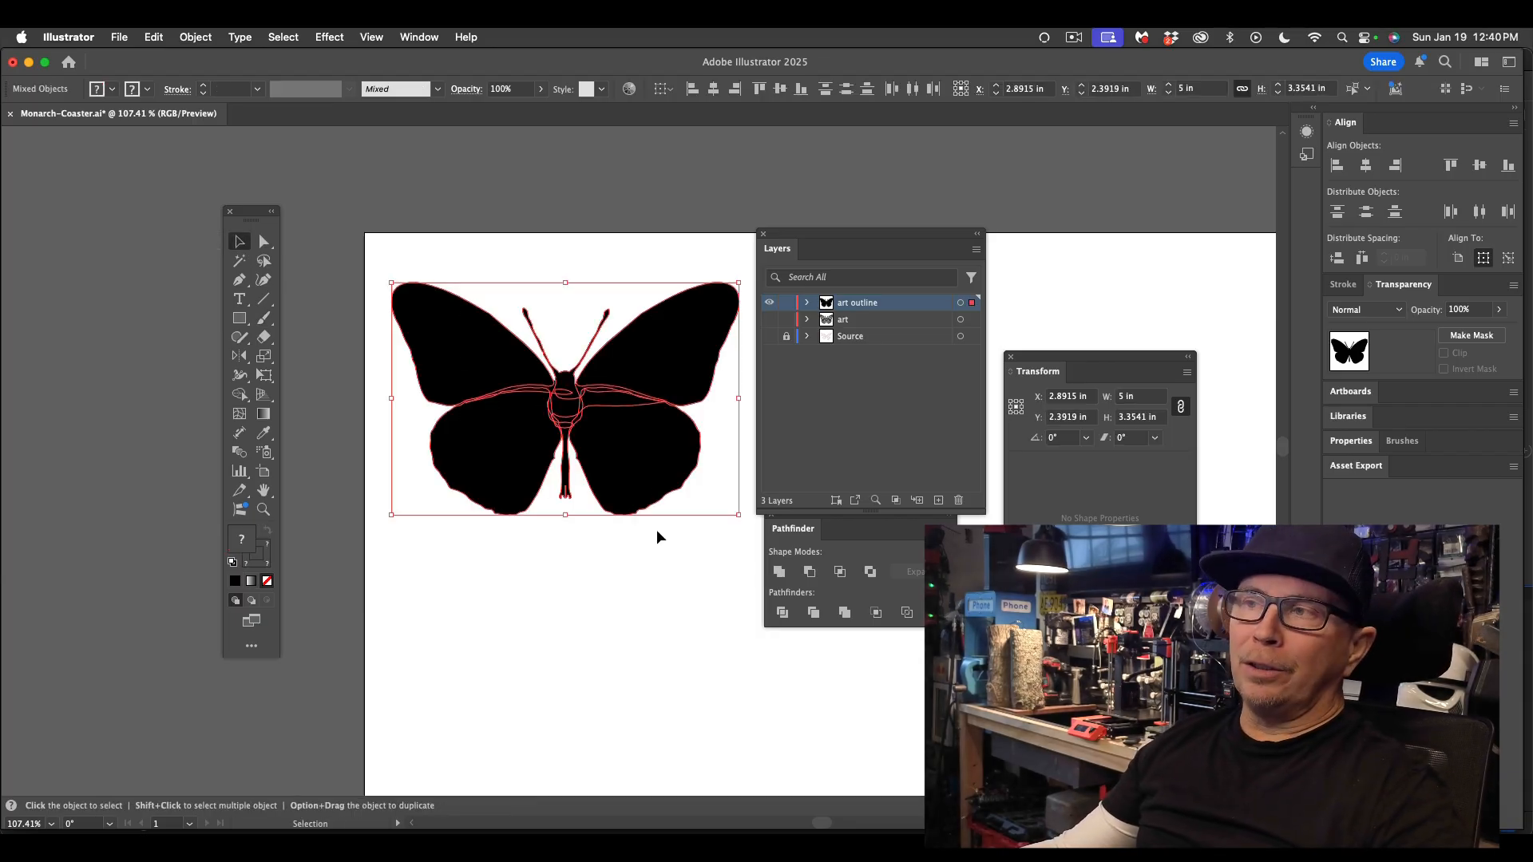
{"action": "left_click", "coordinate": [631, 564]}
- Convert the brushed path over the body to shapes with Outline Stroke and unite it with the butterfly silhouette
{"action": "left_click", "coordinate": [592, 411]}
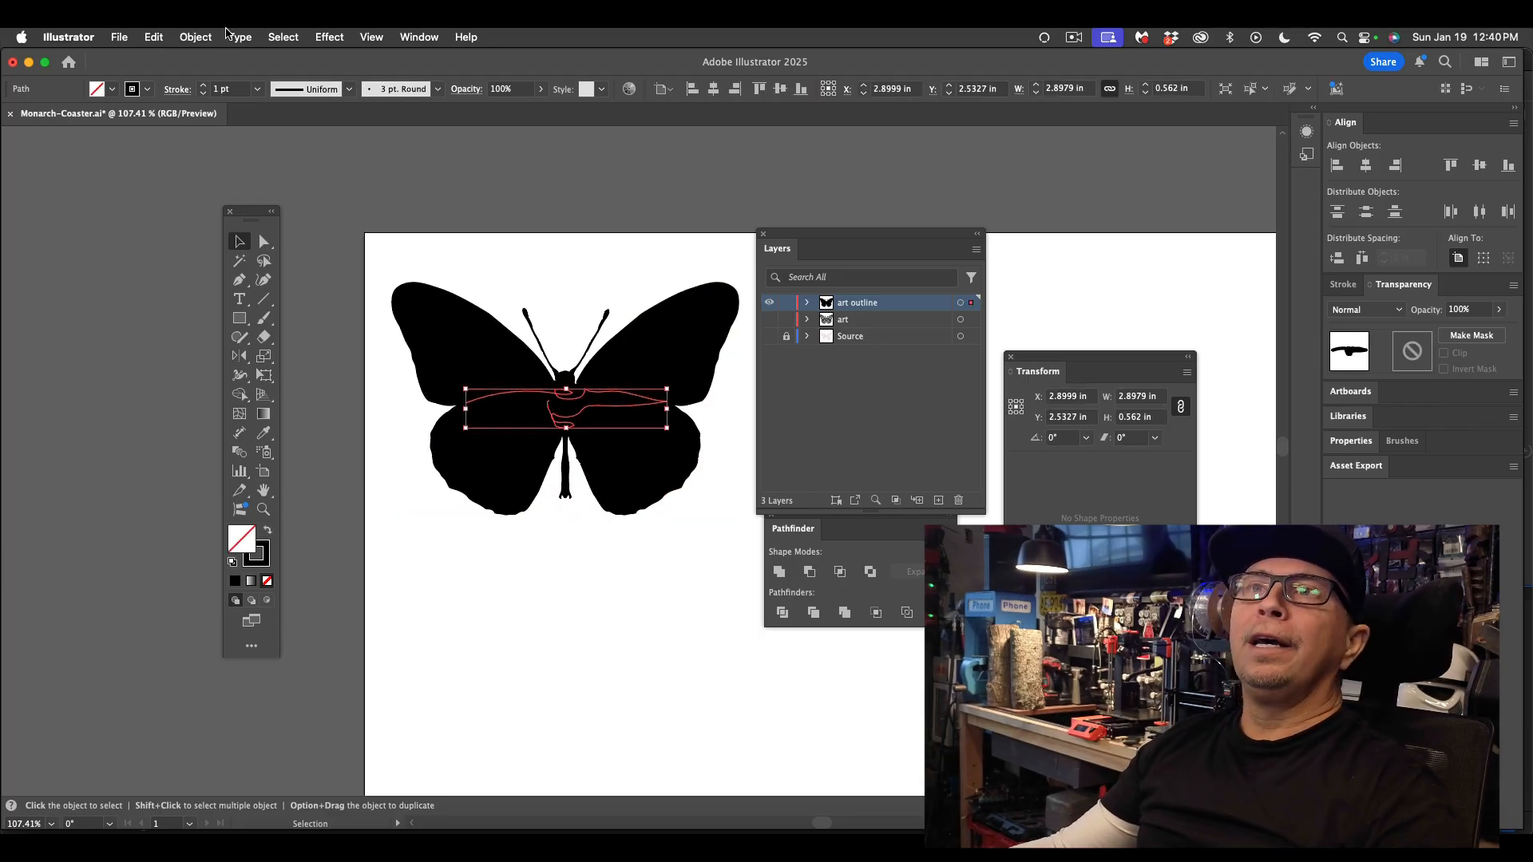
{"action": "left_click", "coordinate": [196, 37]}
{"action": "mouse_move", "coordinate": [261, 498]}
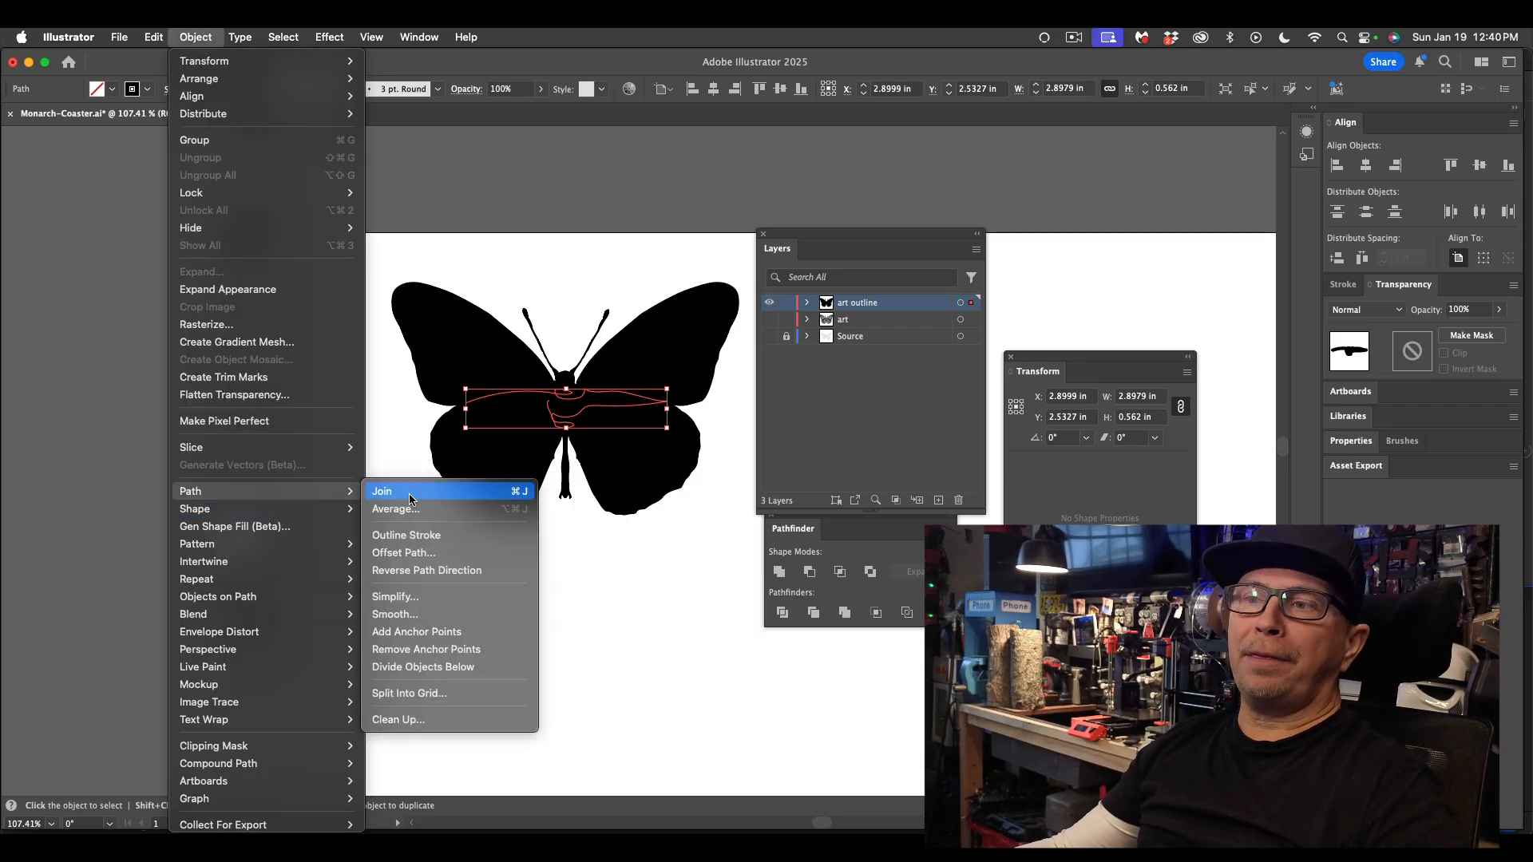
{"action": "left_click", "coordinate": [419, 536]}
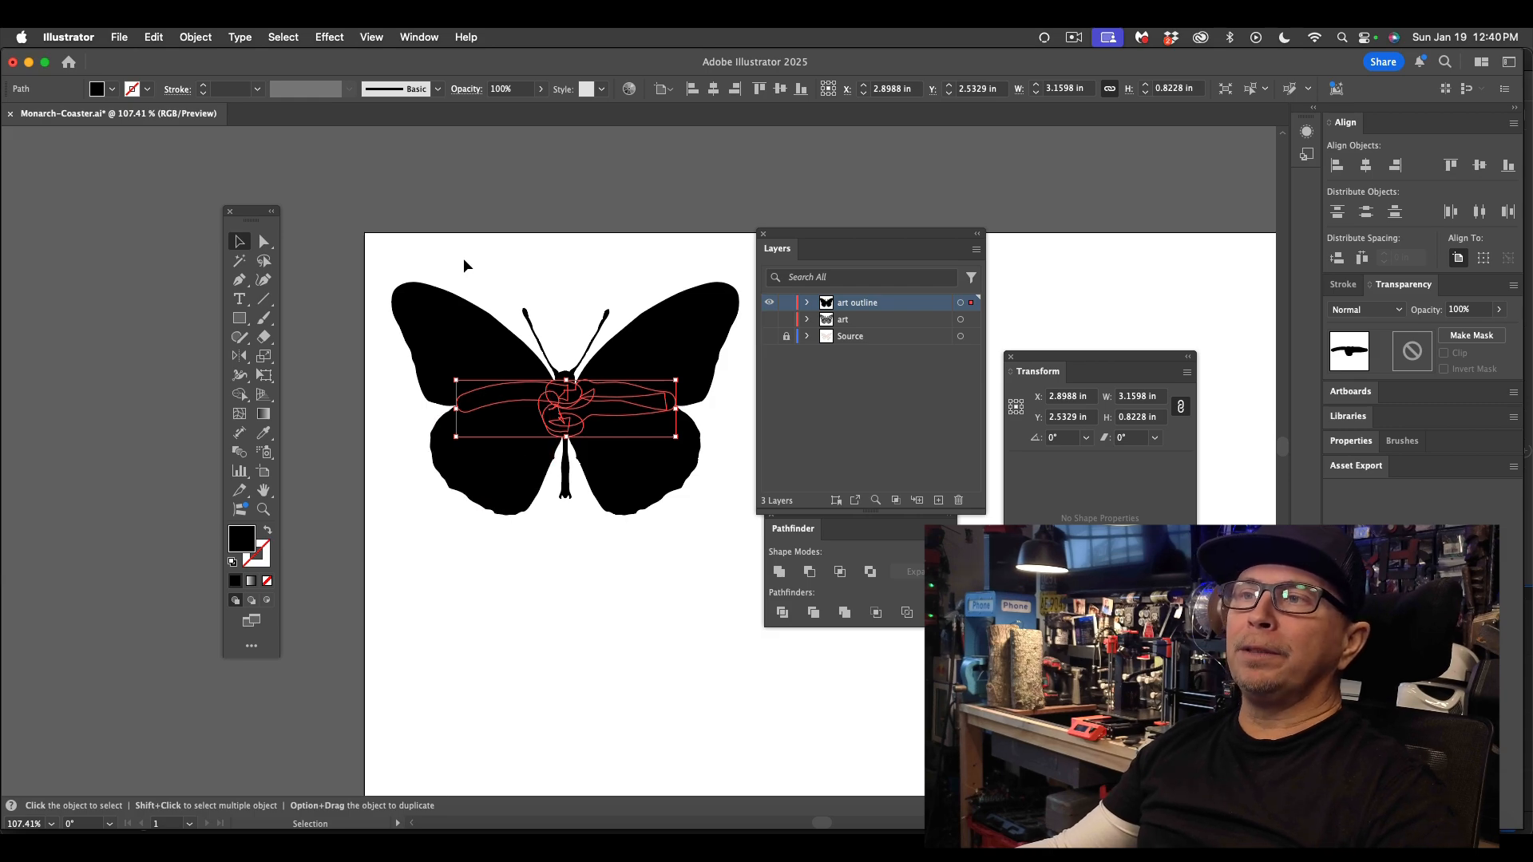
{"action": "left_click_drag", "start_coordinate": [459, 254], "coordinate": [687, 463]}
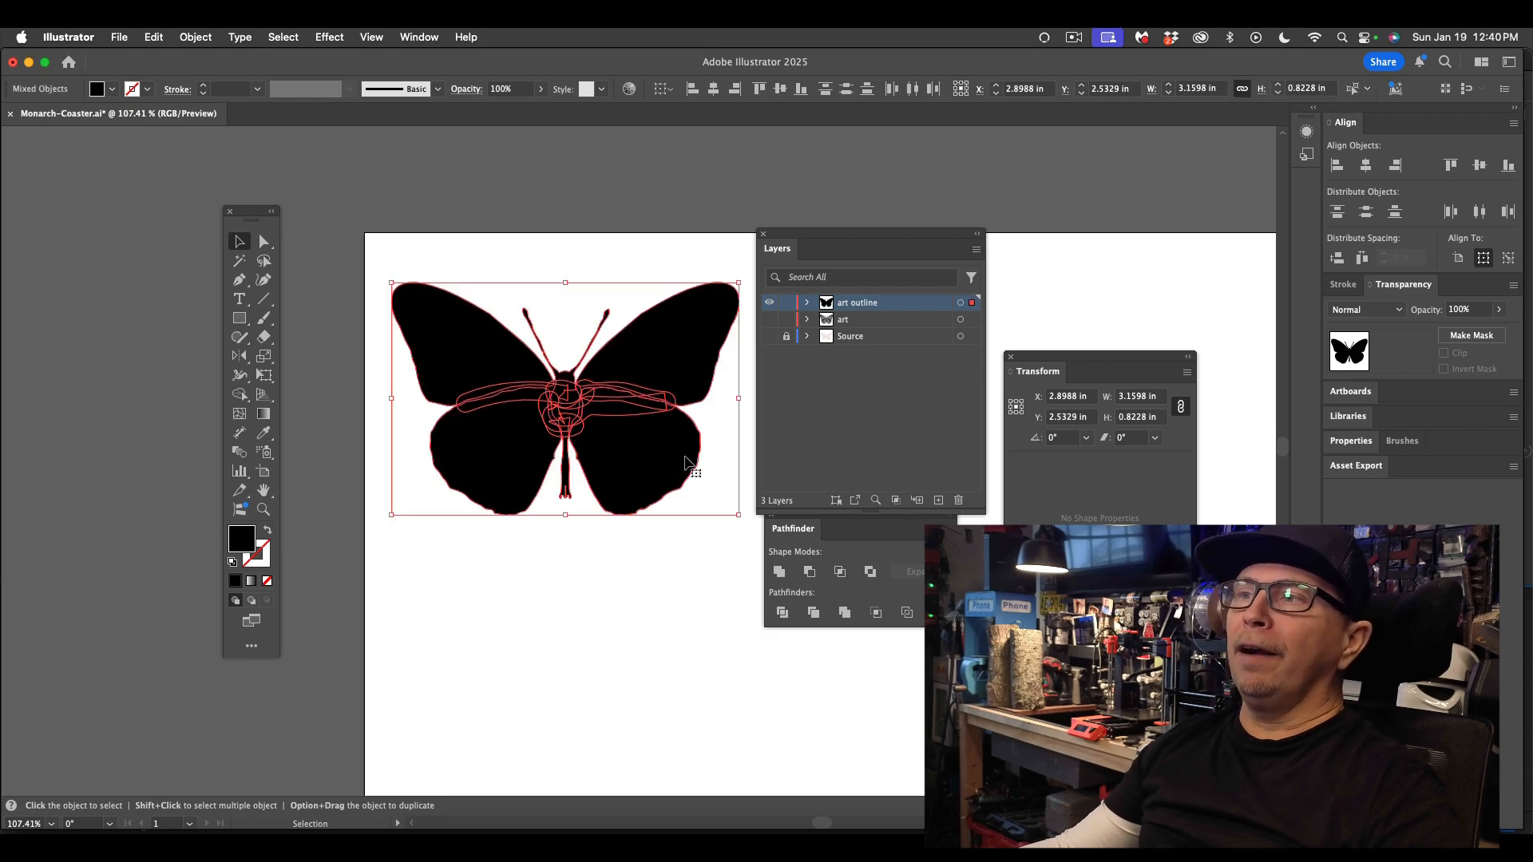
{"action": "left_click", "coordinate": [779, 572]}
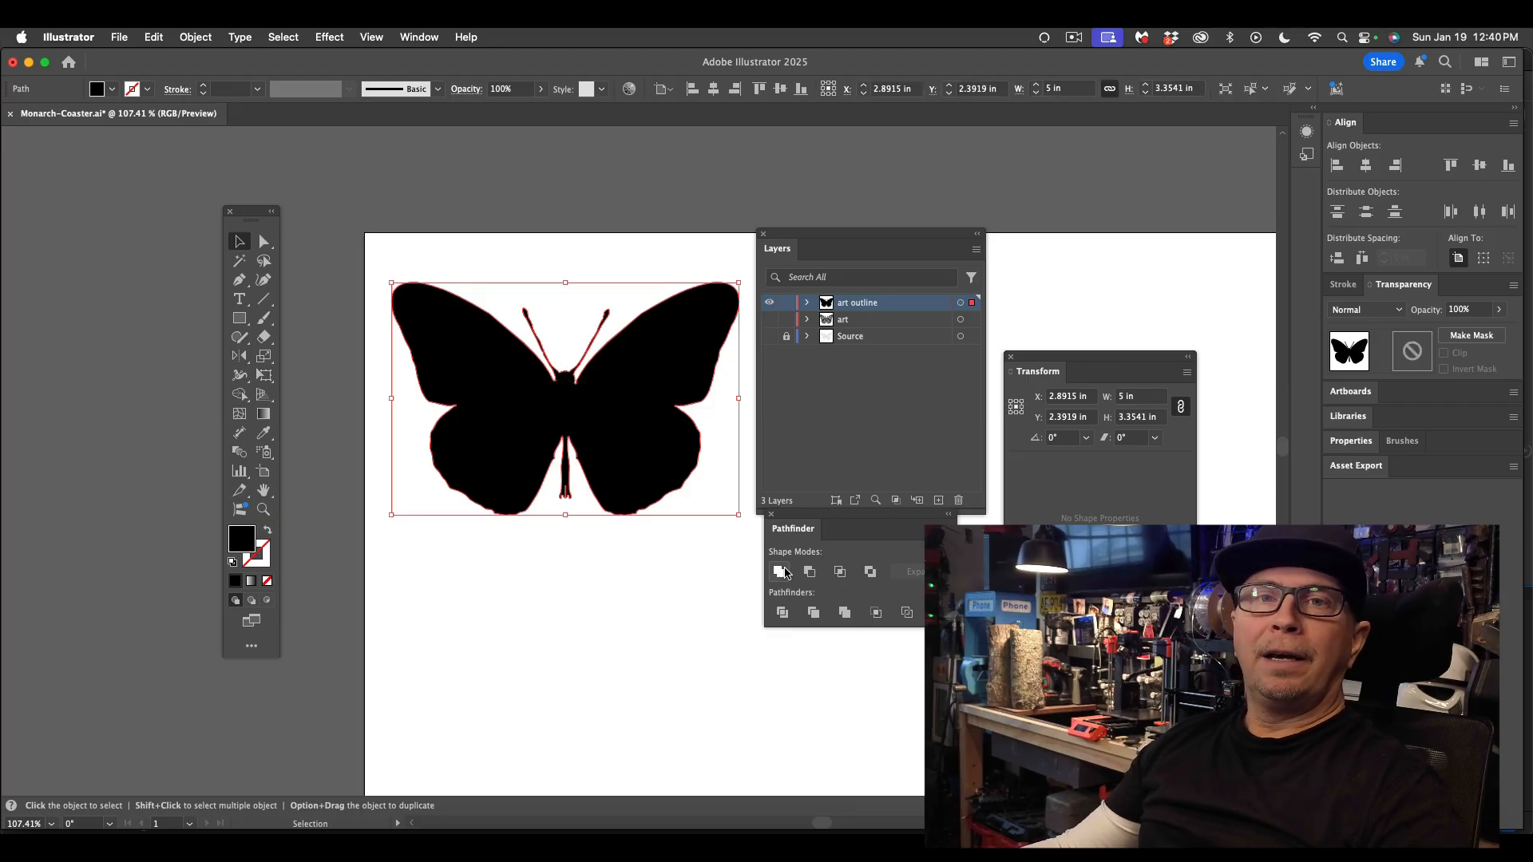
- Offset the united silhouette outward by 0.1389 in with round joins, and turn the offset shape into an unfilled black outline
{"action": "left_click", "coordinate": [187, 33]}
{"action": "mouse_move", "coordinate": [242, 490]}
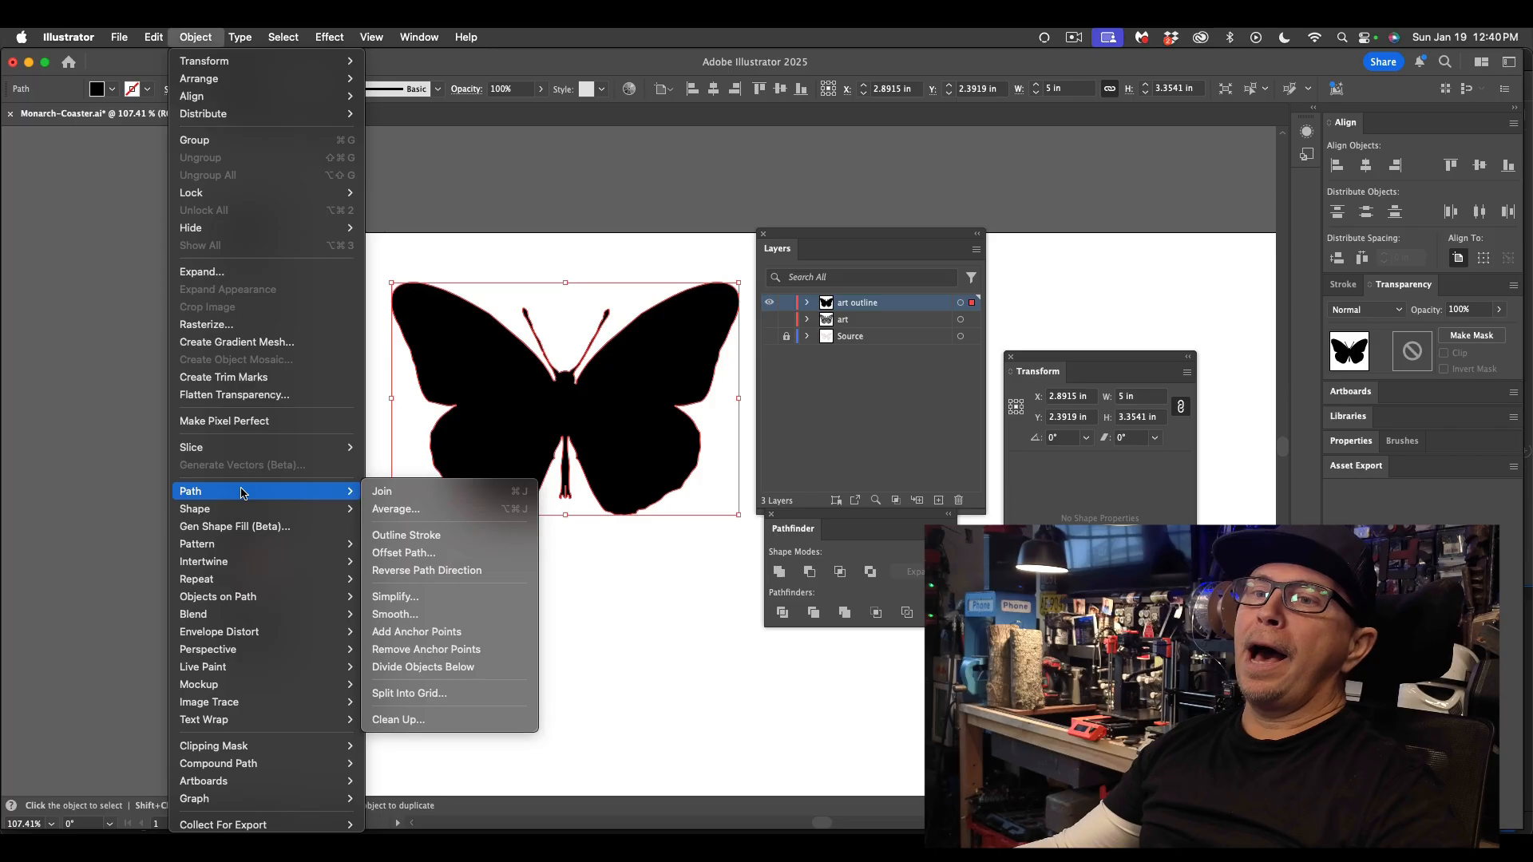
{"action": "left_click", "coordinate": [416, 553]}
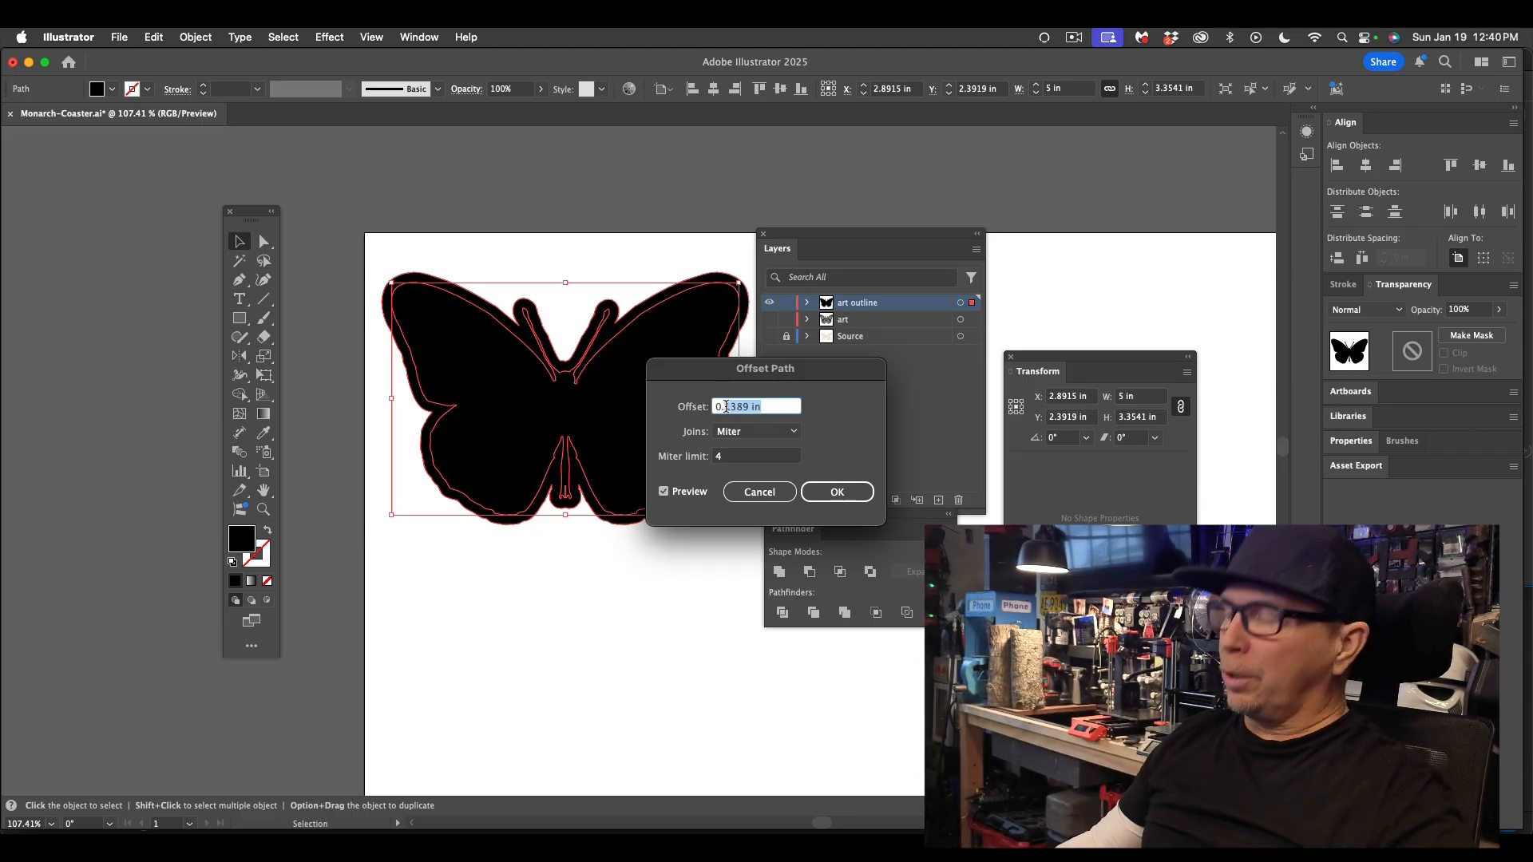
{"action": "type", "text": "0.."}
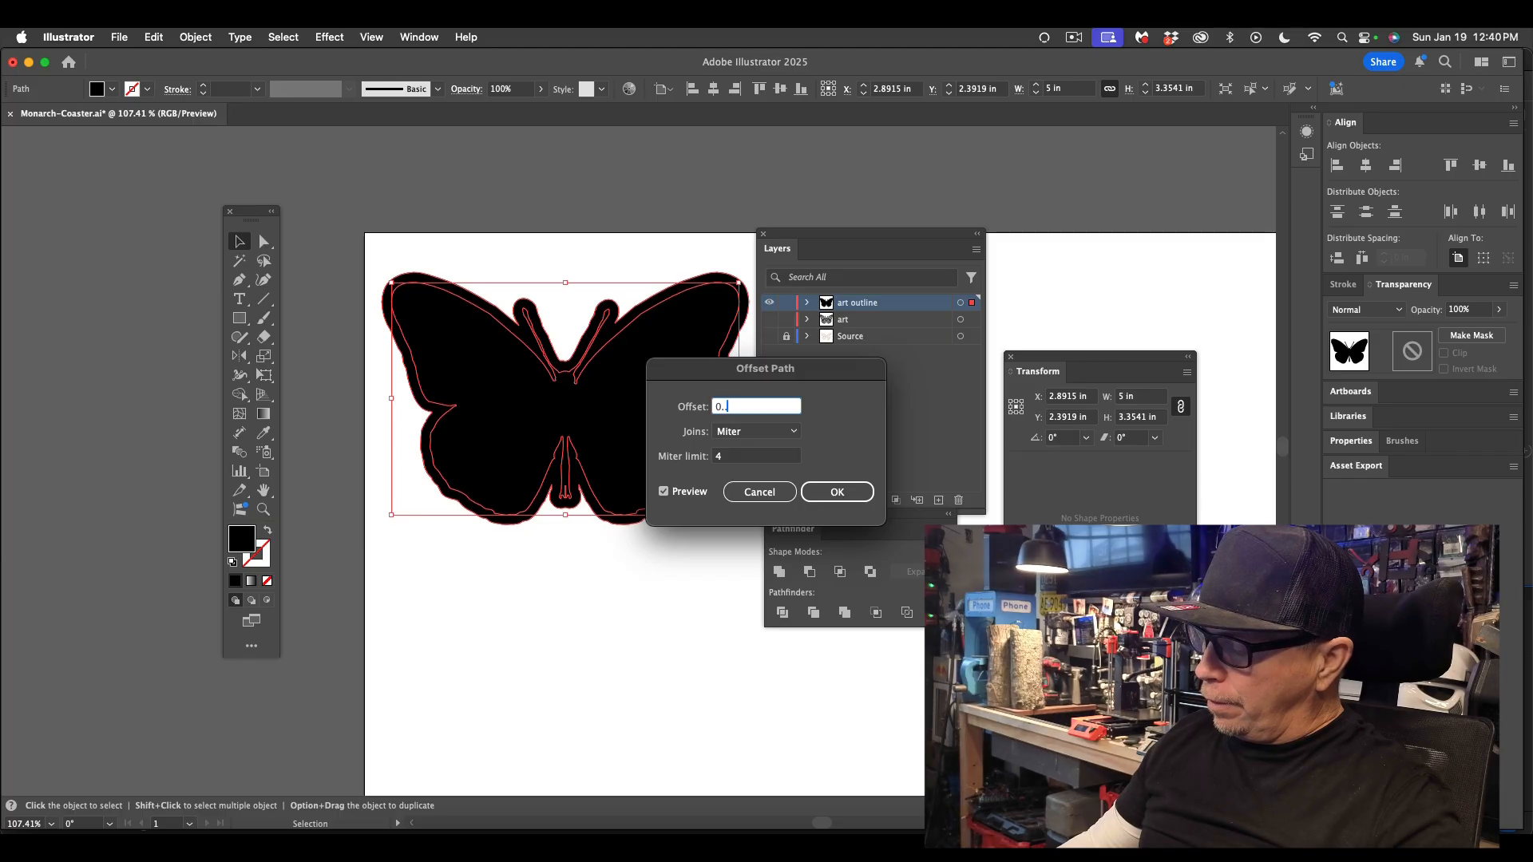
{"action": "type", "text": "08"}
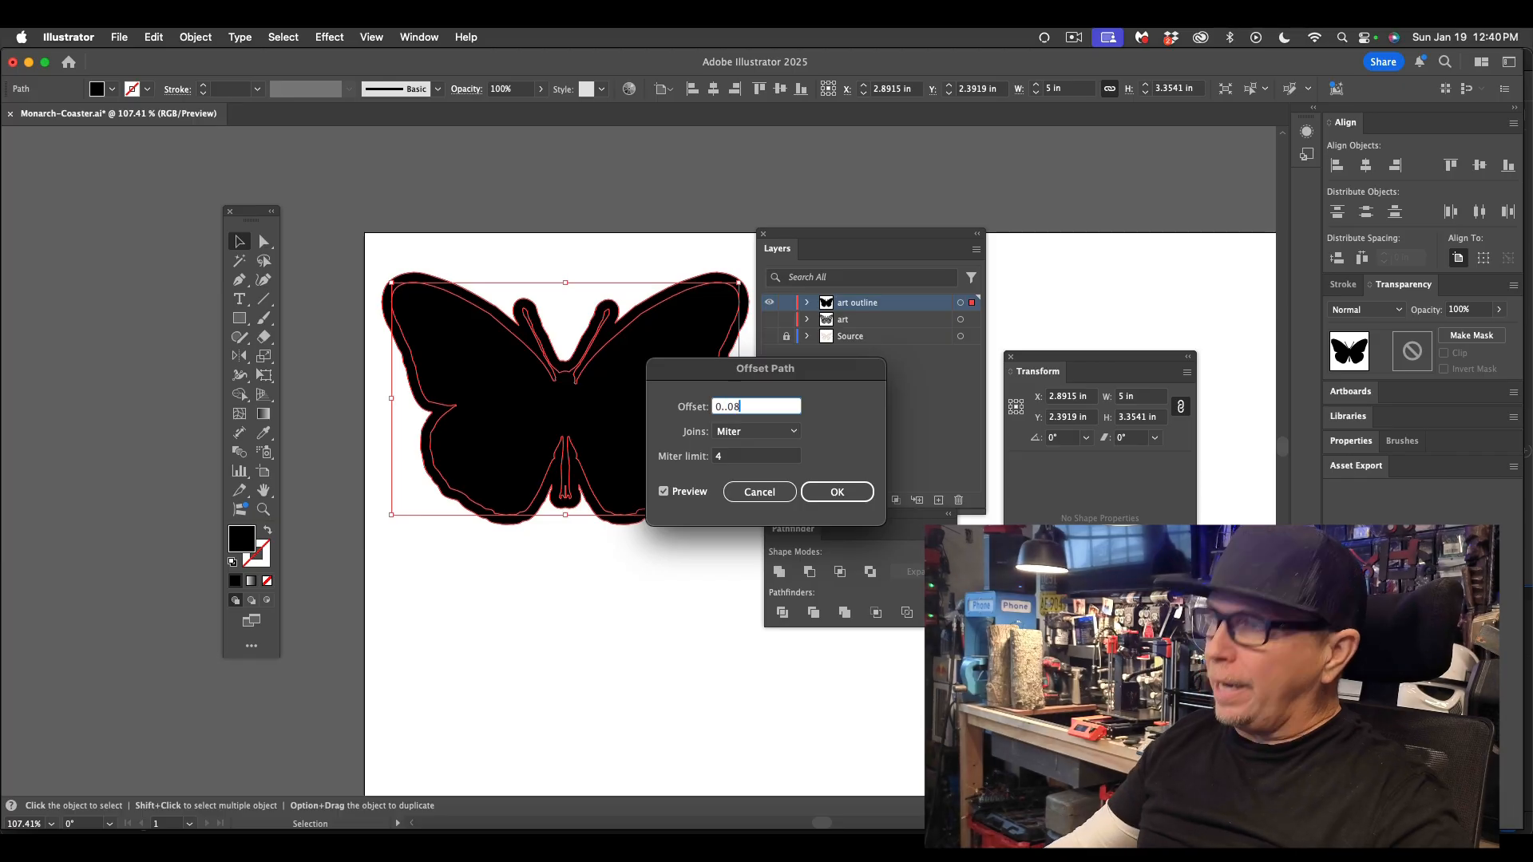
{"action": "left_click", "coordinate": [761, 437]}
{"action": "left_click", "coordinate": [761, 462]}
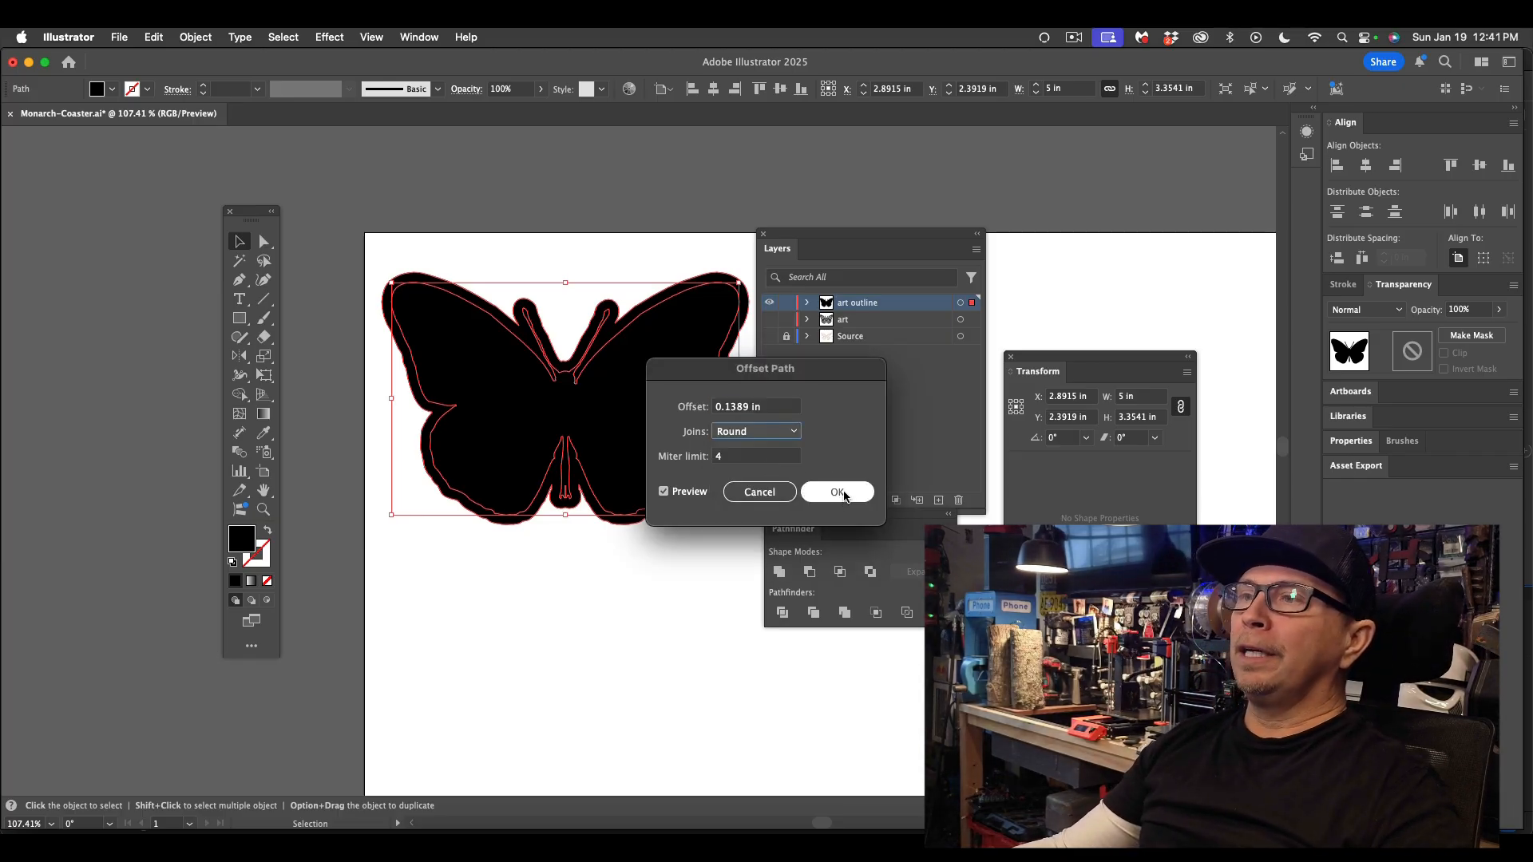
{"action": "left_click", "coordinate": [844, 494]}
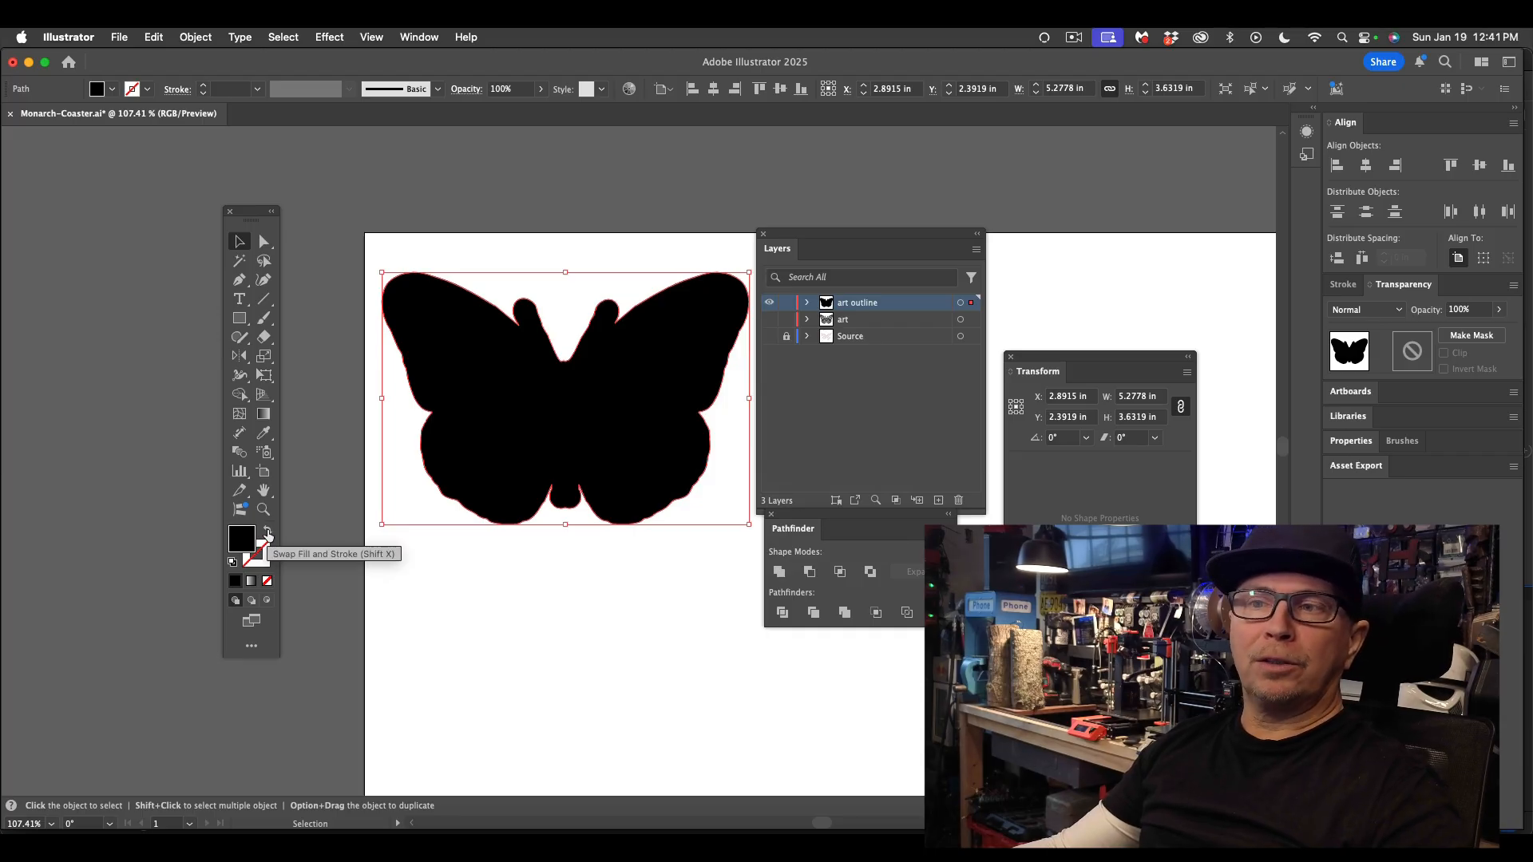
{"action": "left_click", "coordinate": [268, 533]}
{"action": "left_click", "coordinate": [517, 557]}
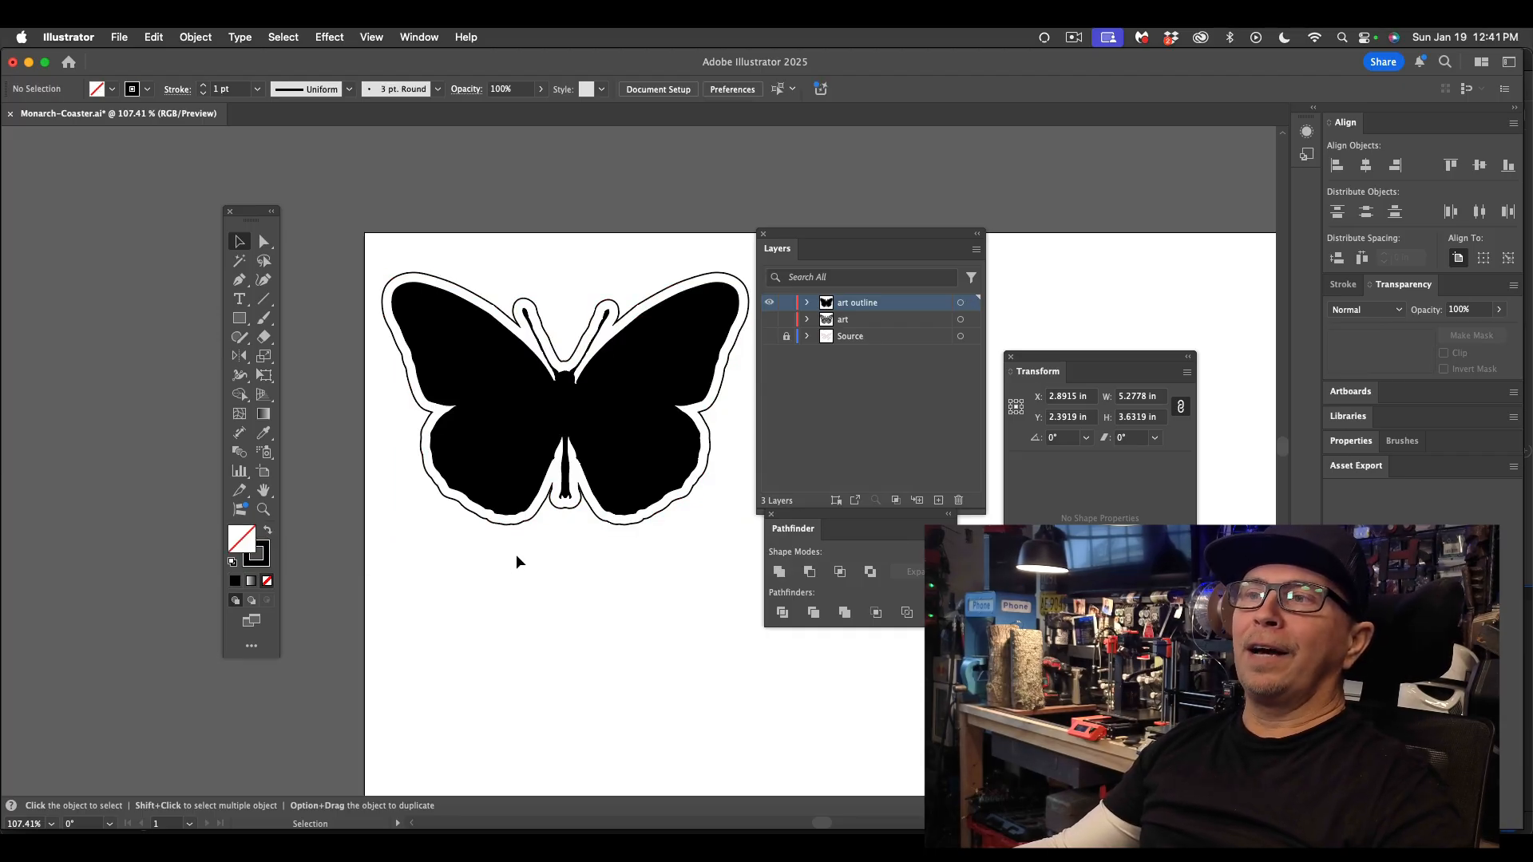
- Cut the solid inner silhouette and paste it in back on a new layer placed between art and Source
{"action": "left_click", "coordinate": [525, 450]}
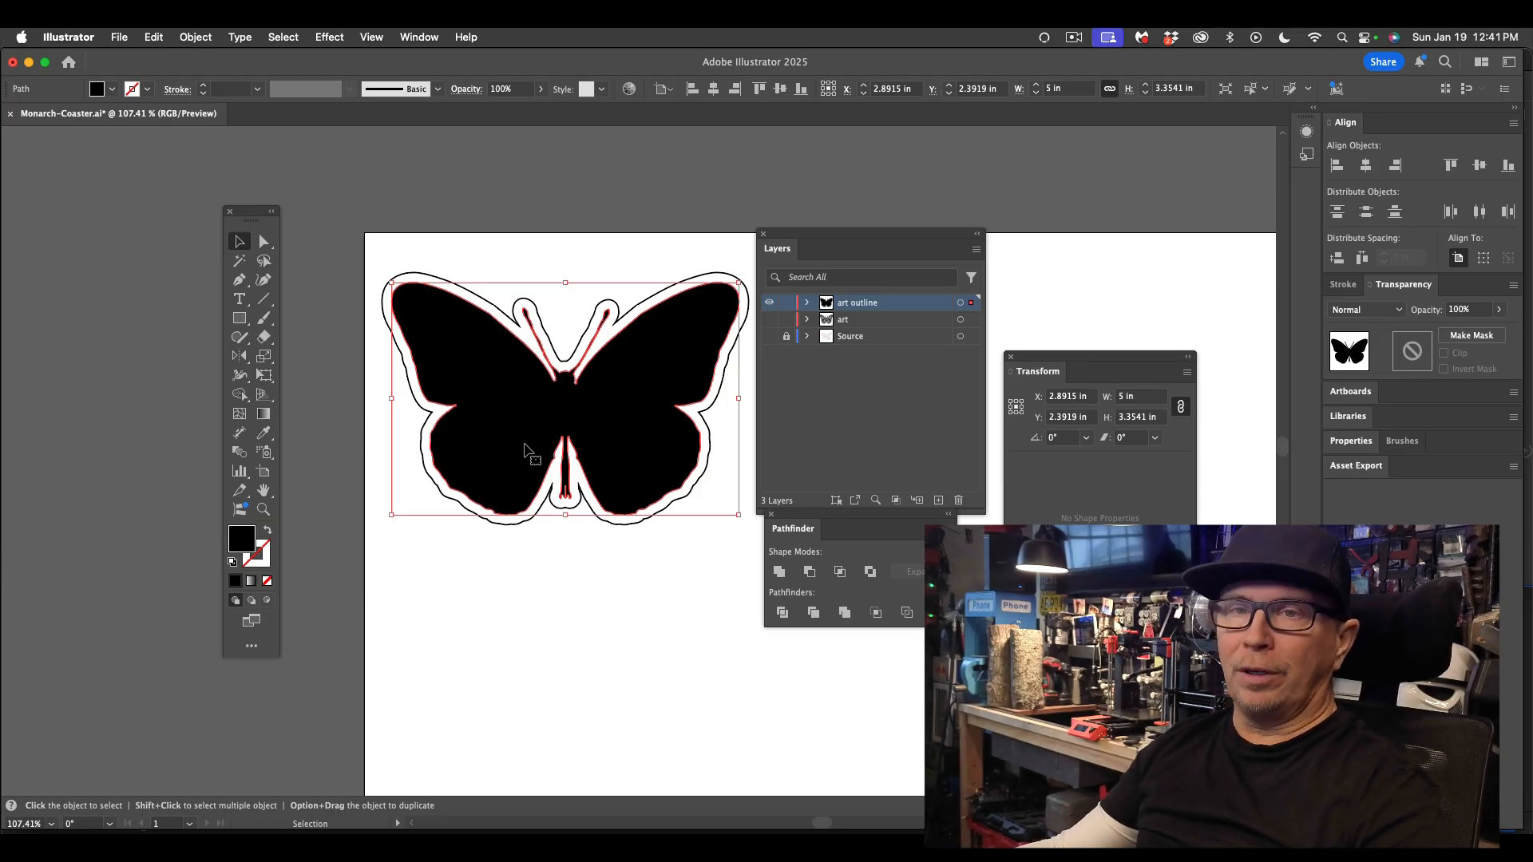
{"action": "key", "text": "a"}
{"action": "key", "text": "Delete"}
{"action": "key", "text": "v"}
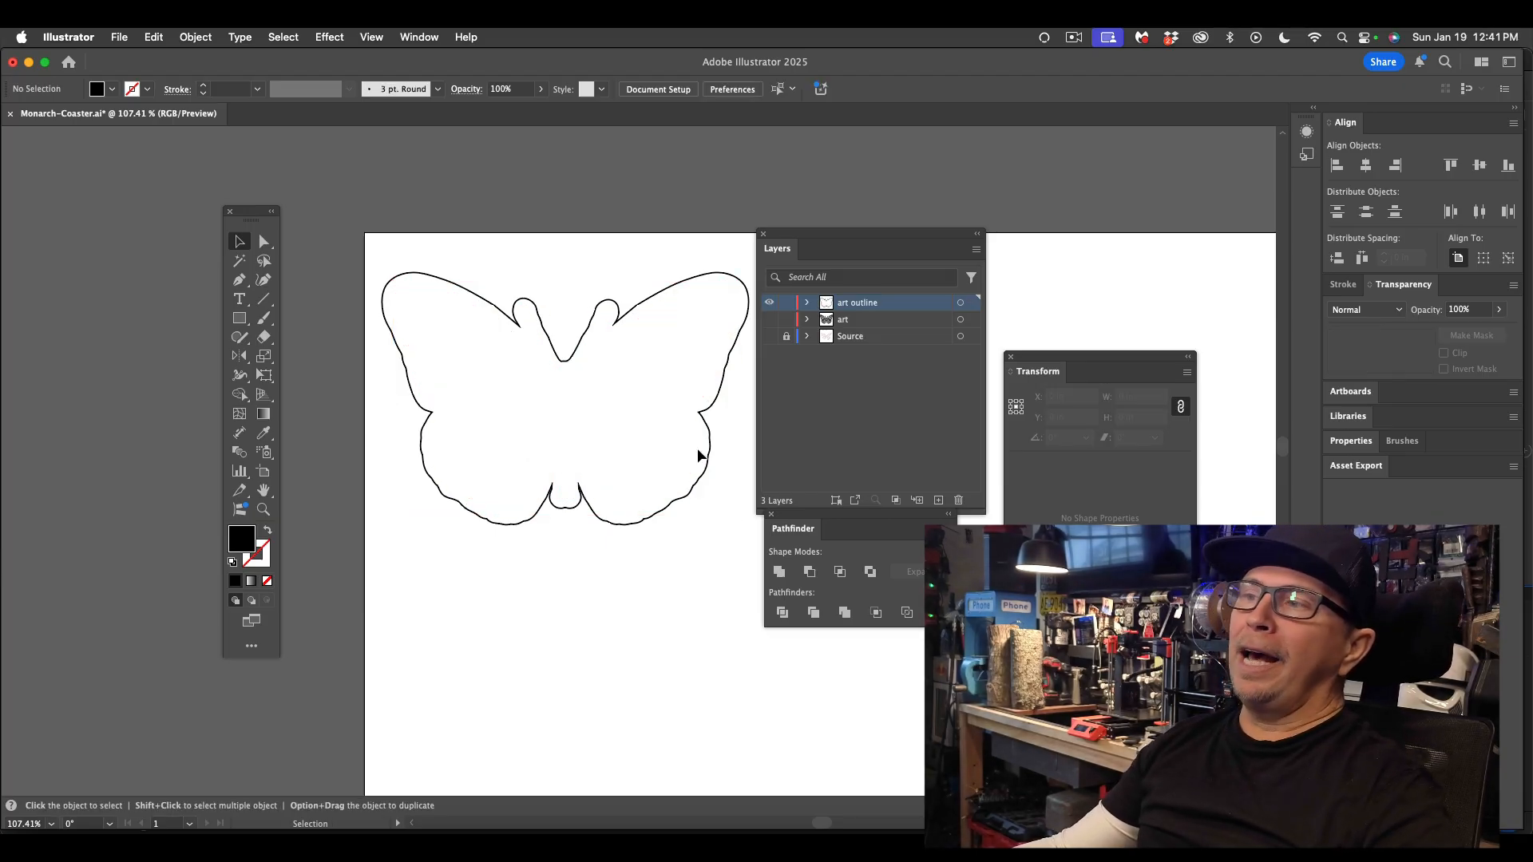
{"action": "left_click", "coordinate": [938, 500]}
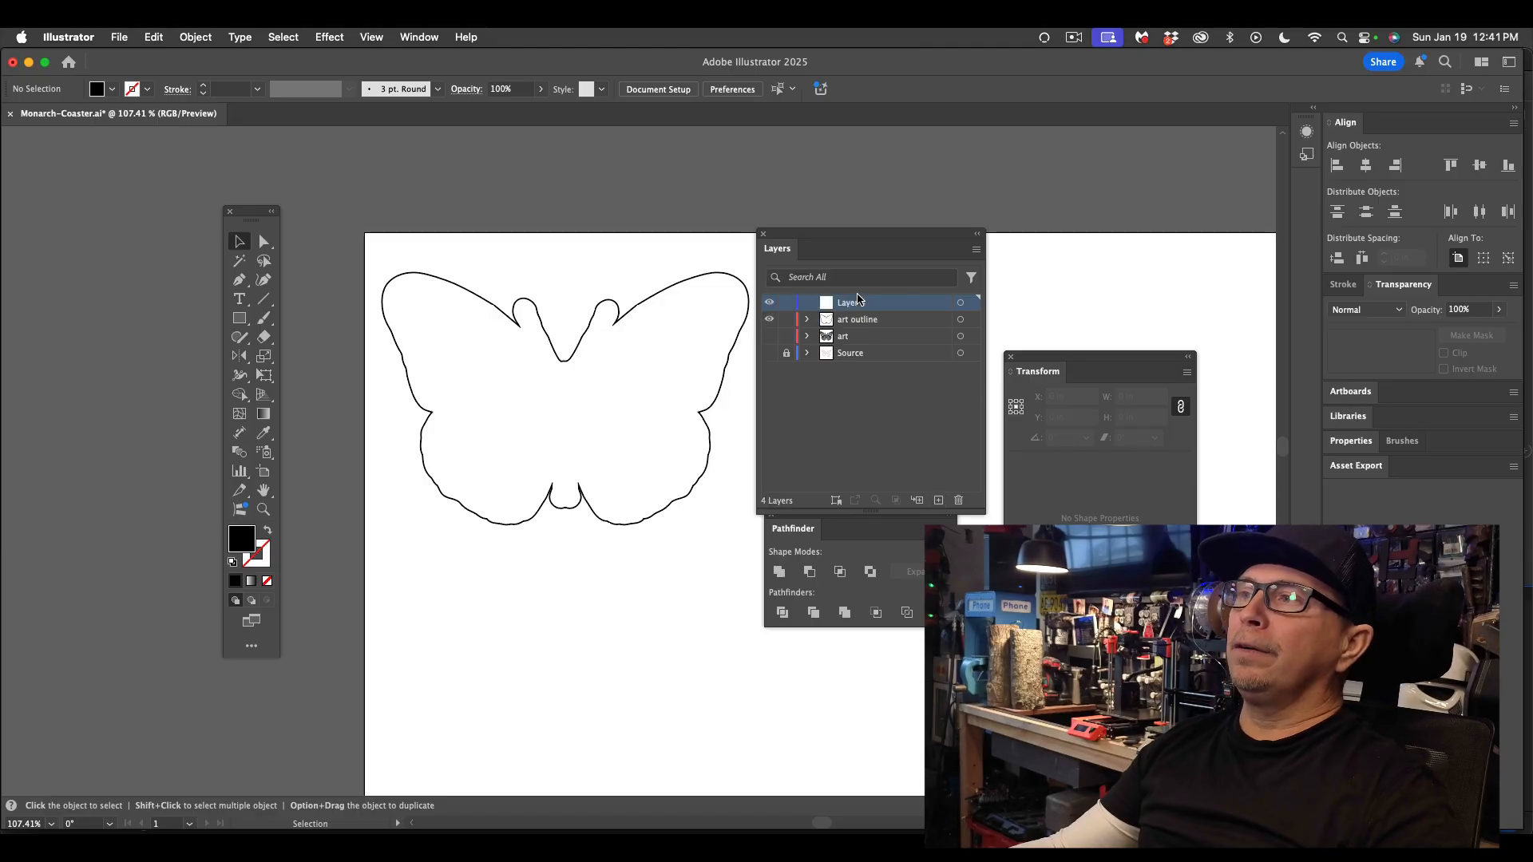
{"action": "left_click_drag", "start_coordinate": [858, 300], "coordinate": [861, 353]}
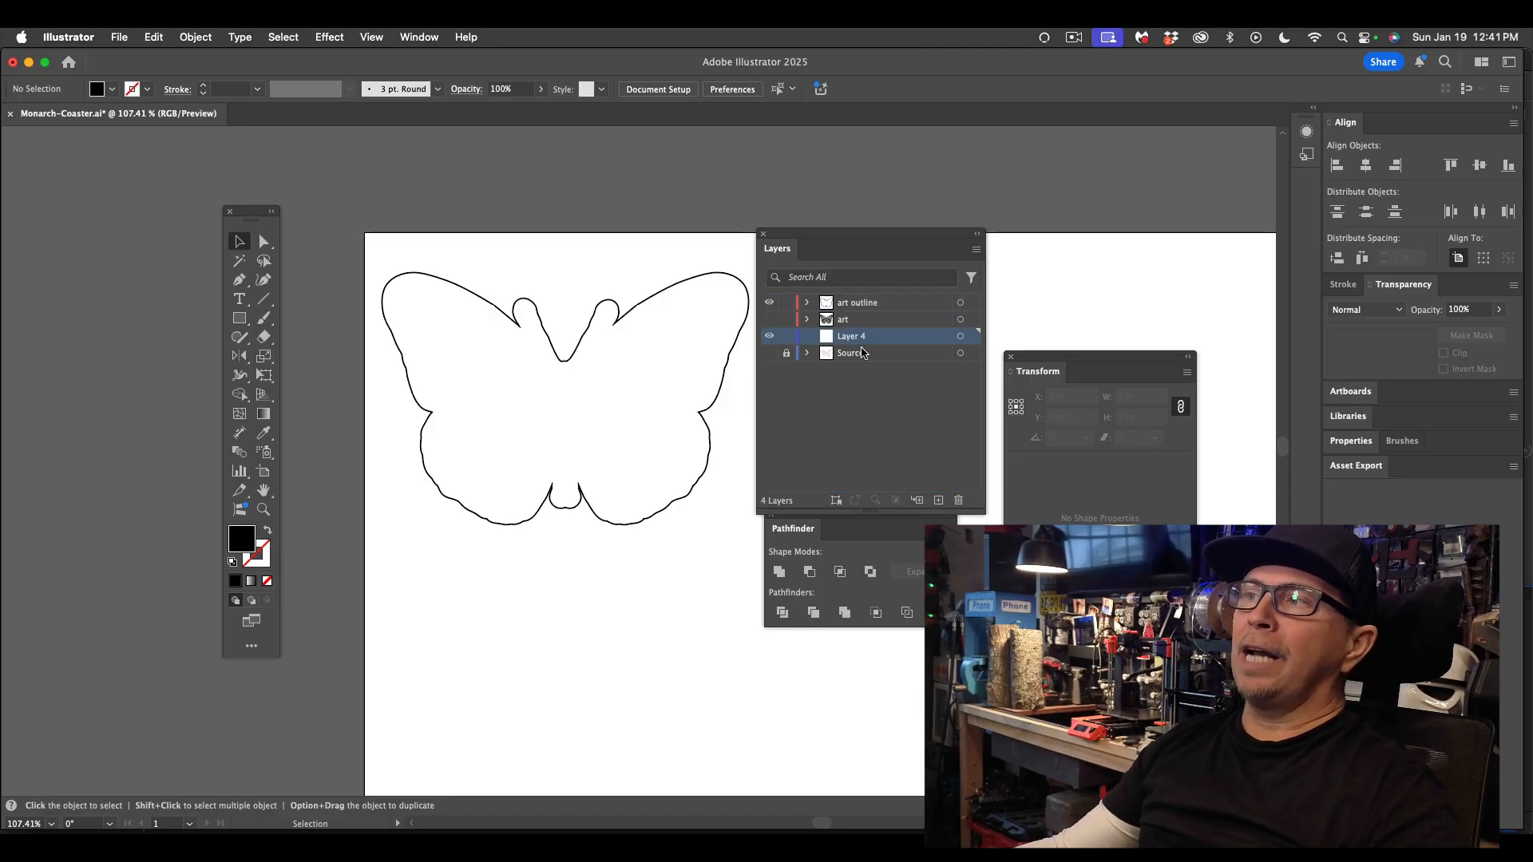
{"action": "left_click", "coordinate": [160, 37]}
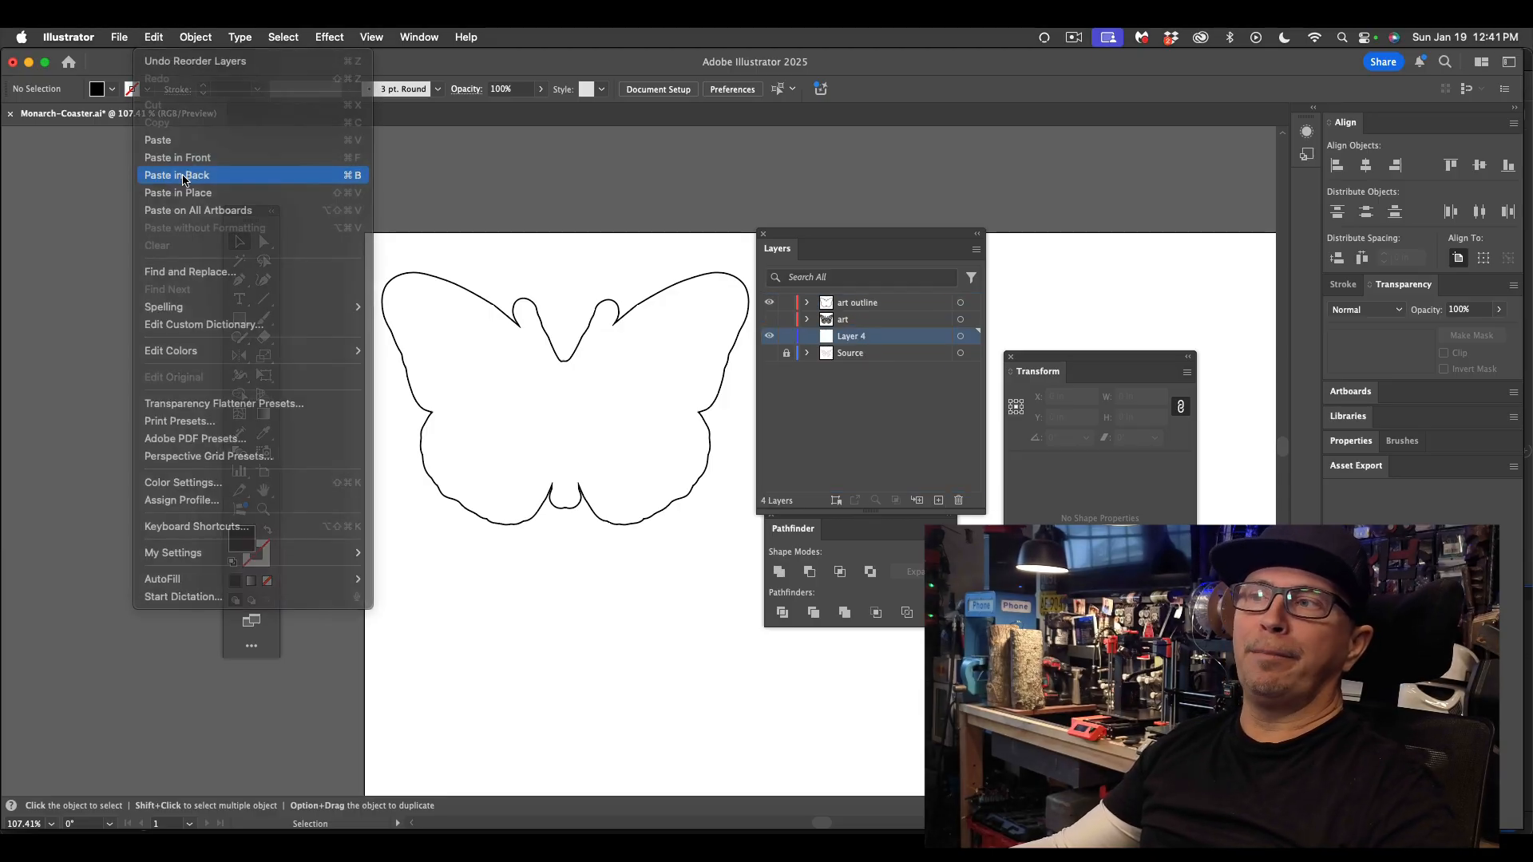
{"action": "left_click", "coordinate": [183, 175]}
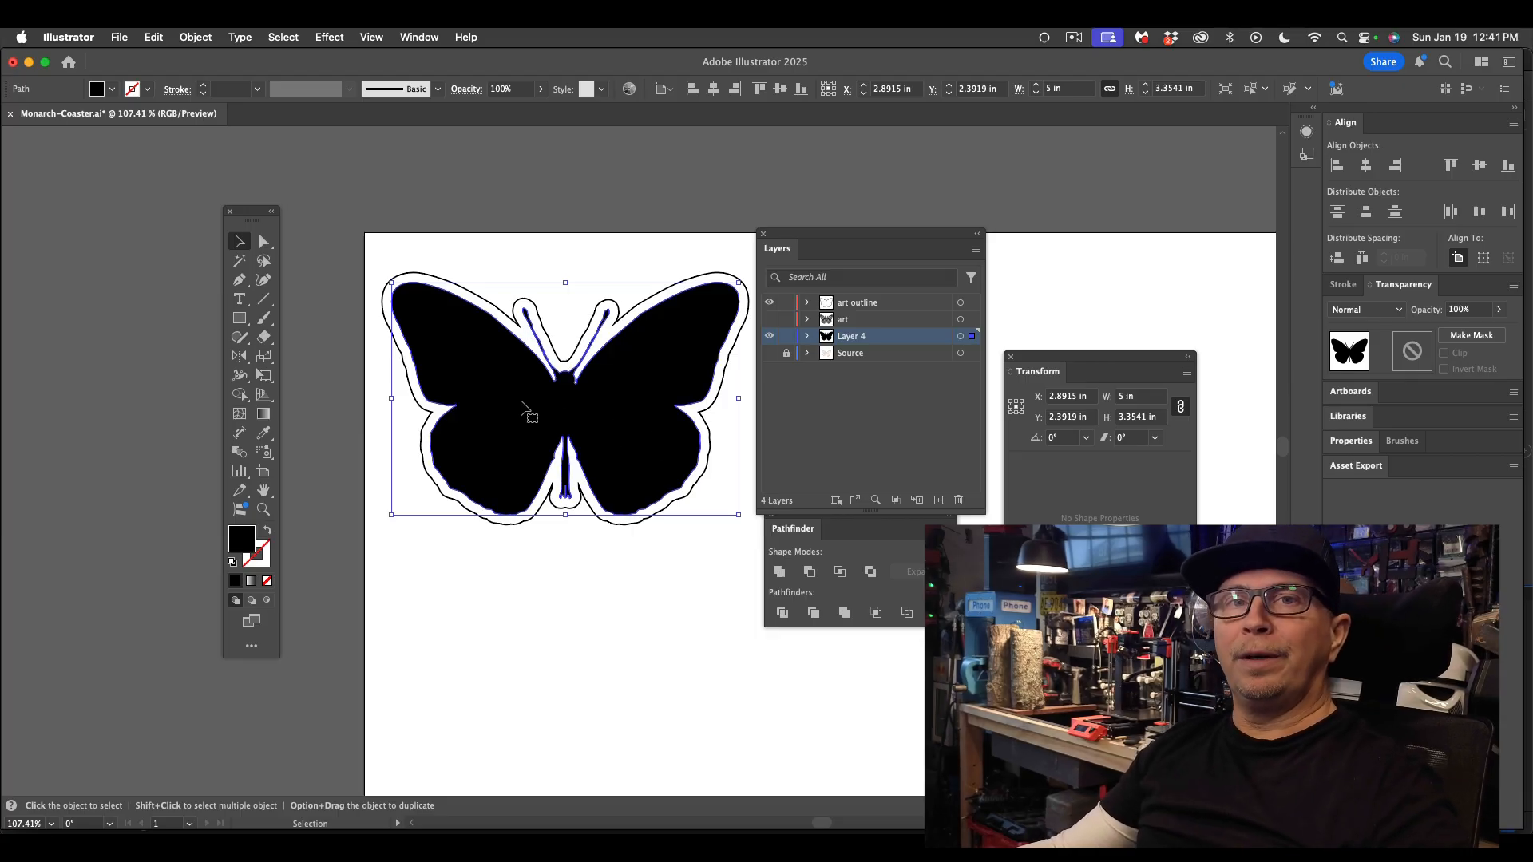
- Hide the layer holding the solid silhouette and rename it "inside-bittery-"
{"action": "left_click", "coordinate": [769, 337]}
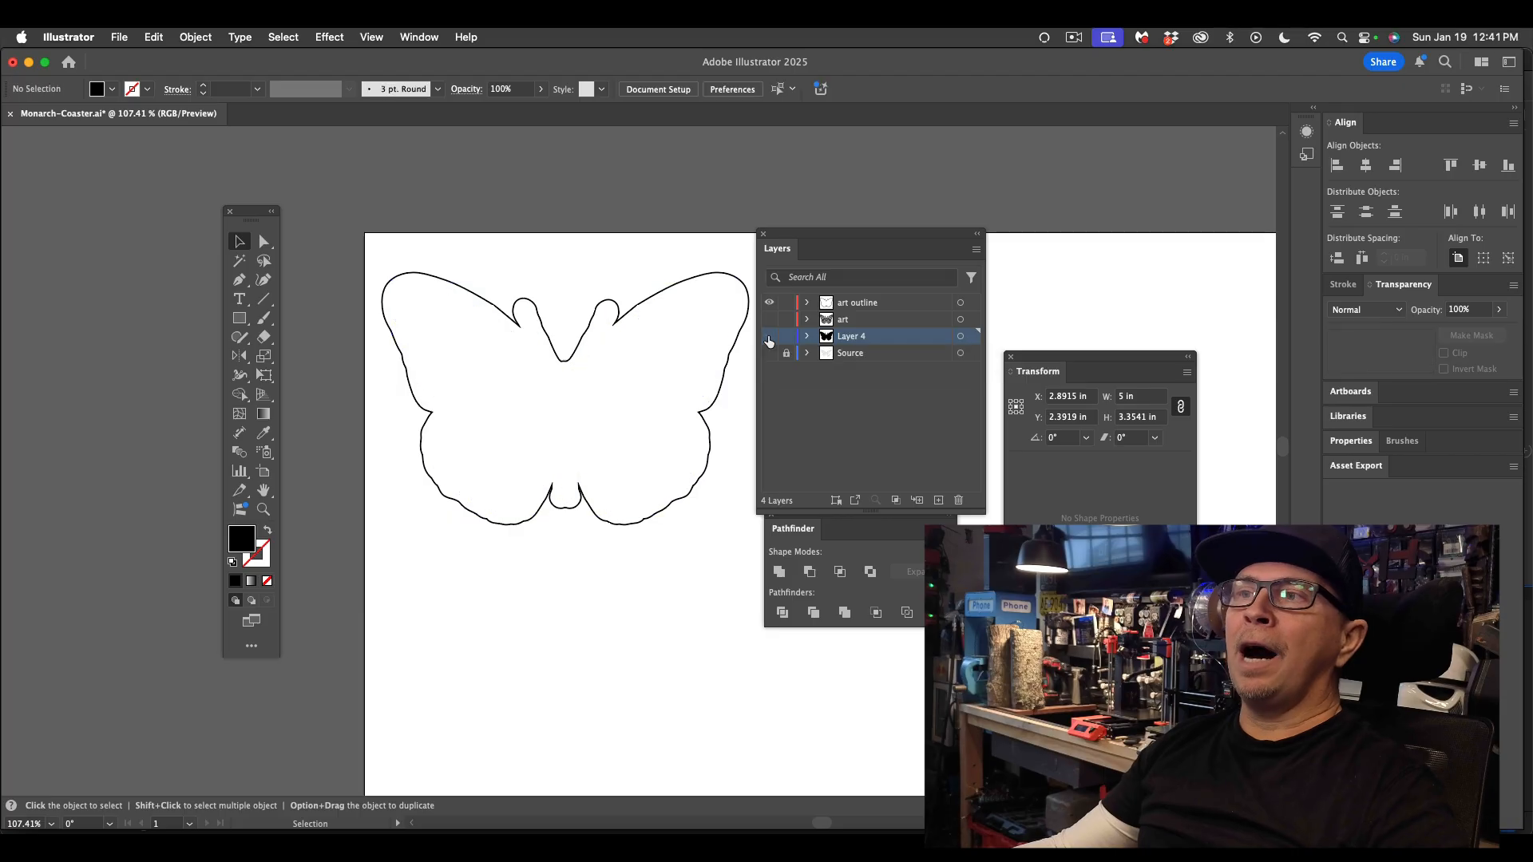
{"action": "double_click", "coordinate": [854, 337]}
{"action": "type", "text": "in"}
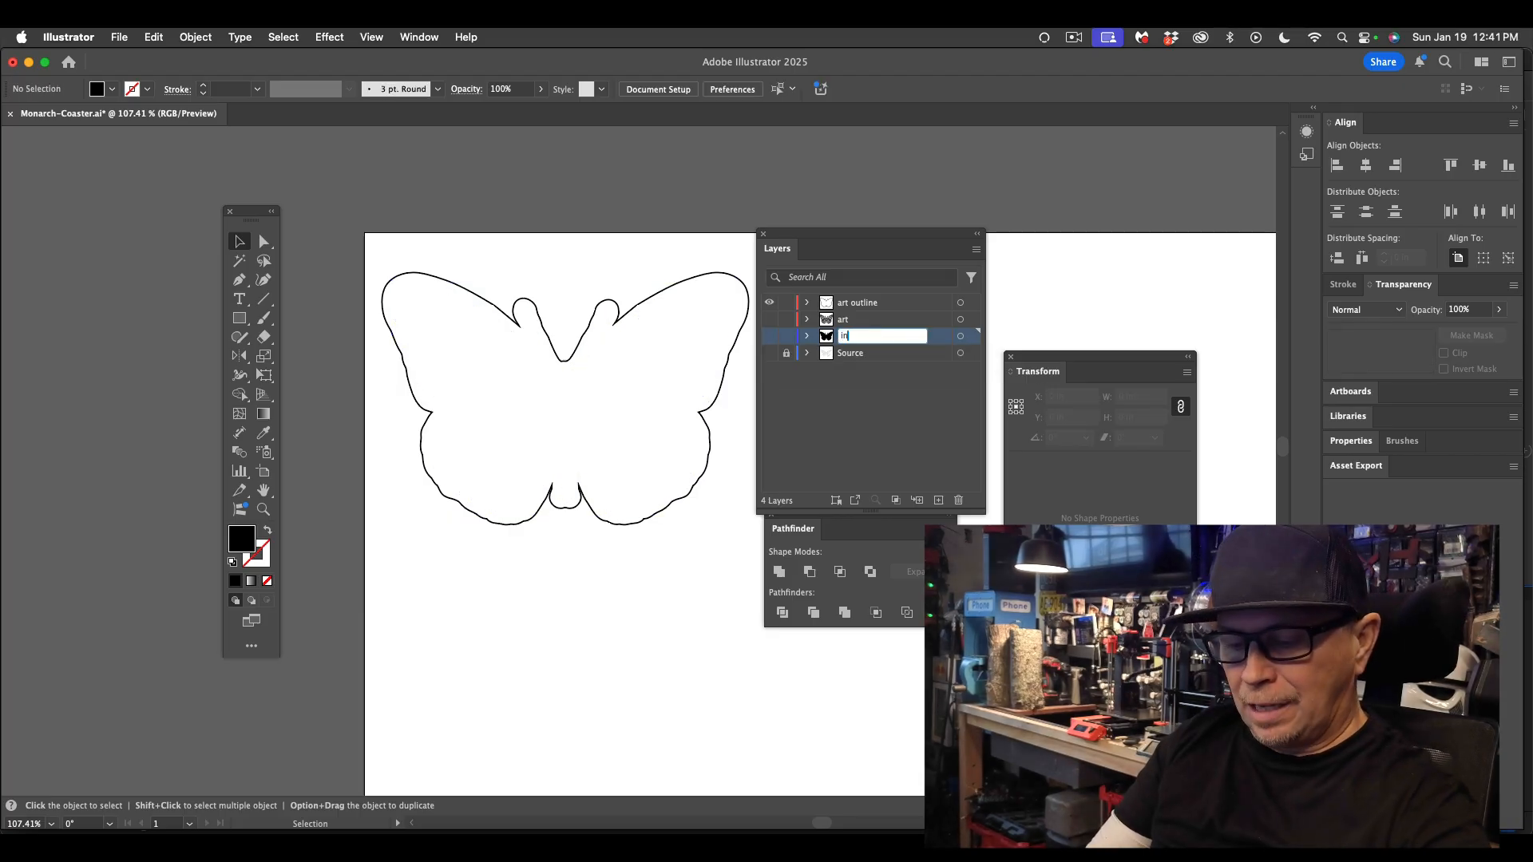
{"action": "type", "text": "side"}
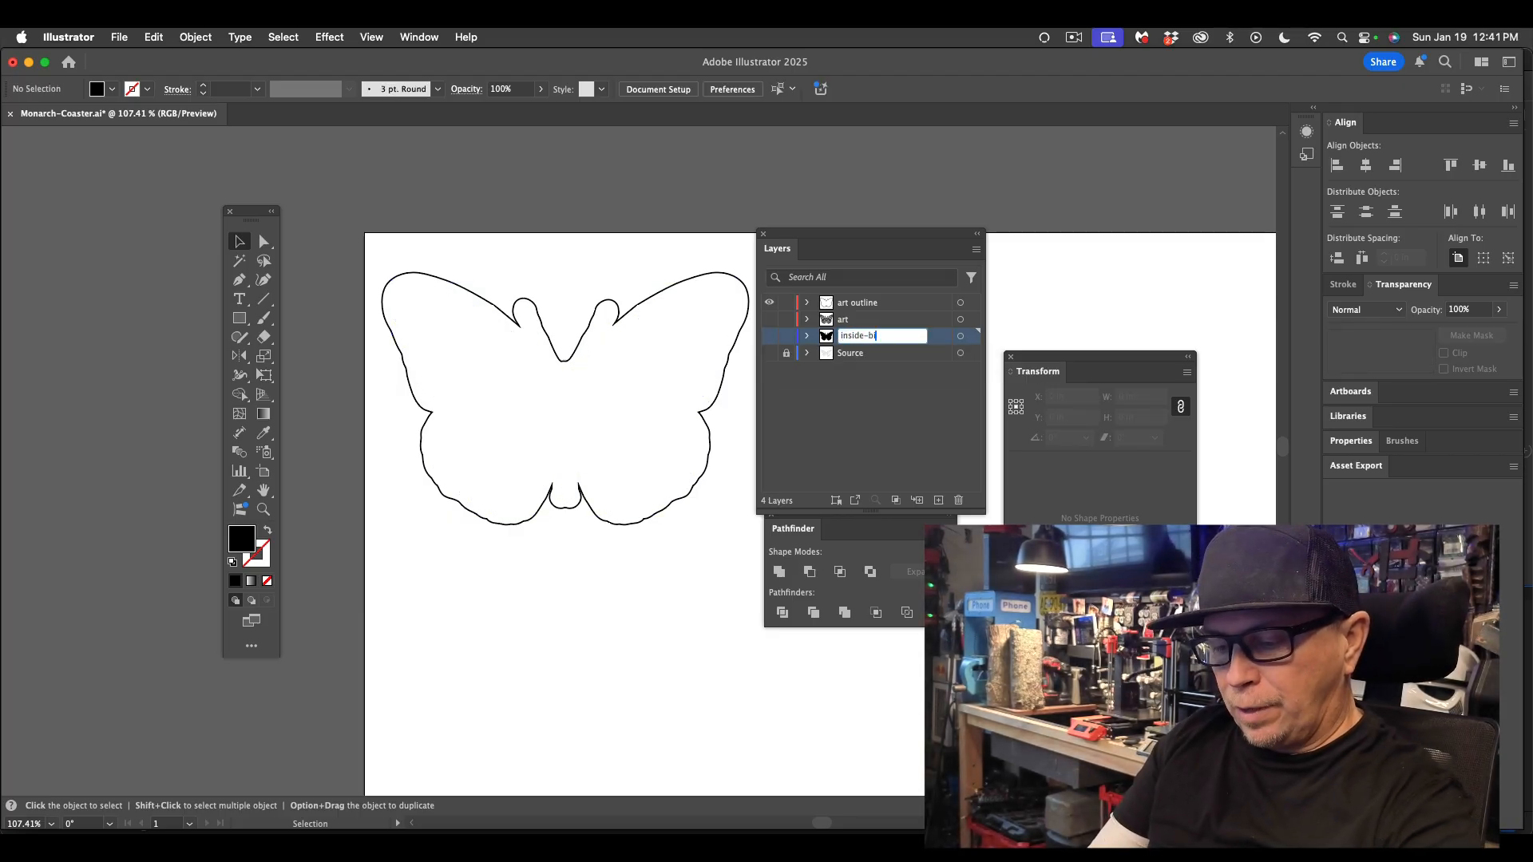
{"action": "type", "text": "-bittery-"}
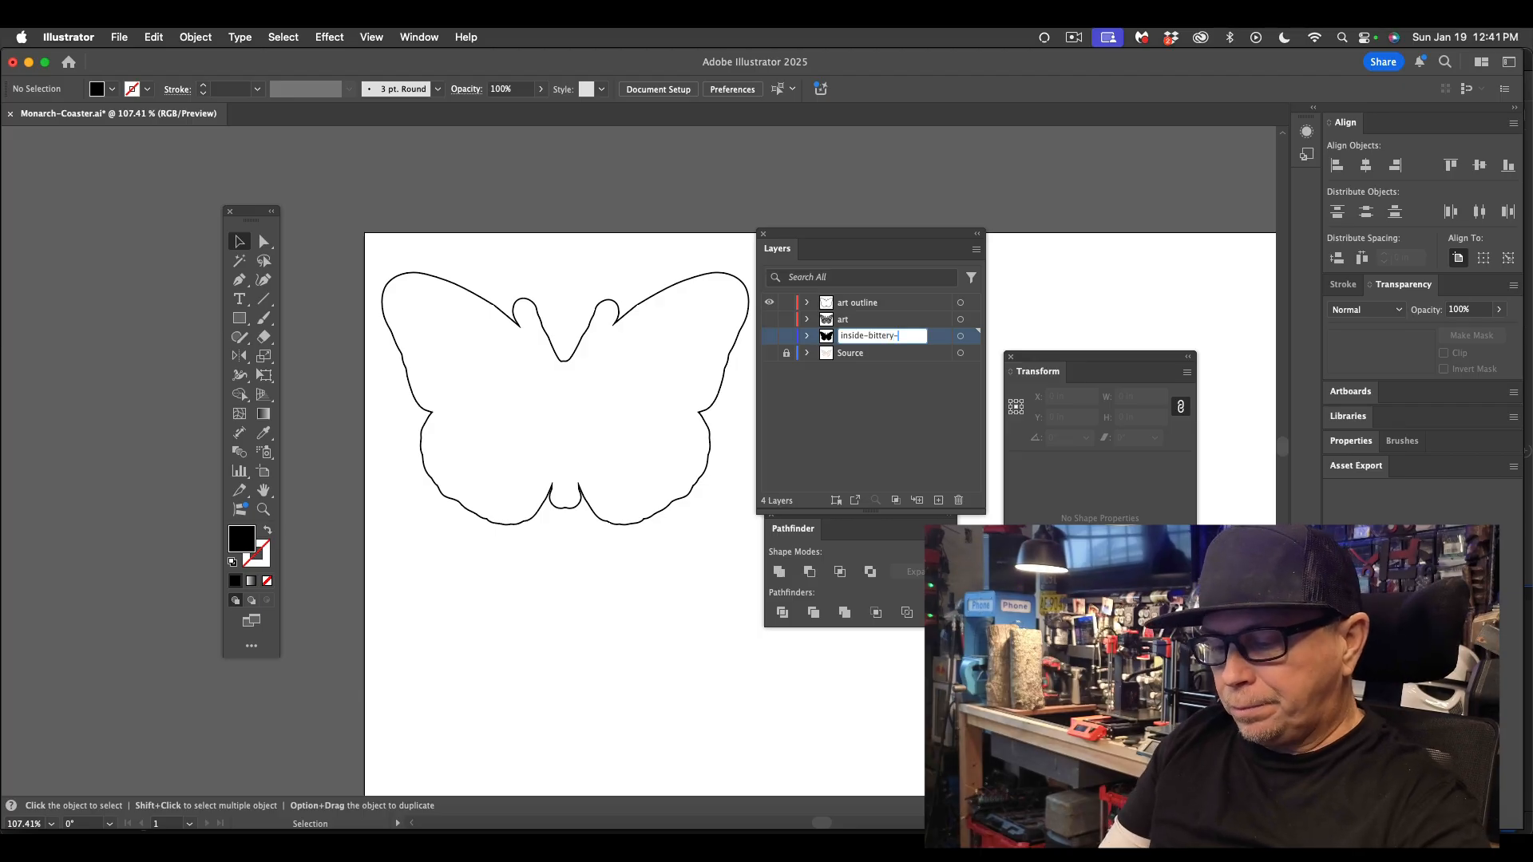
{"action": "key", "text": "Return"}
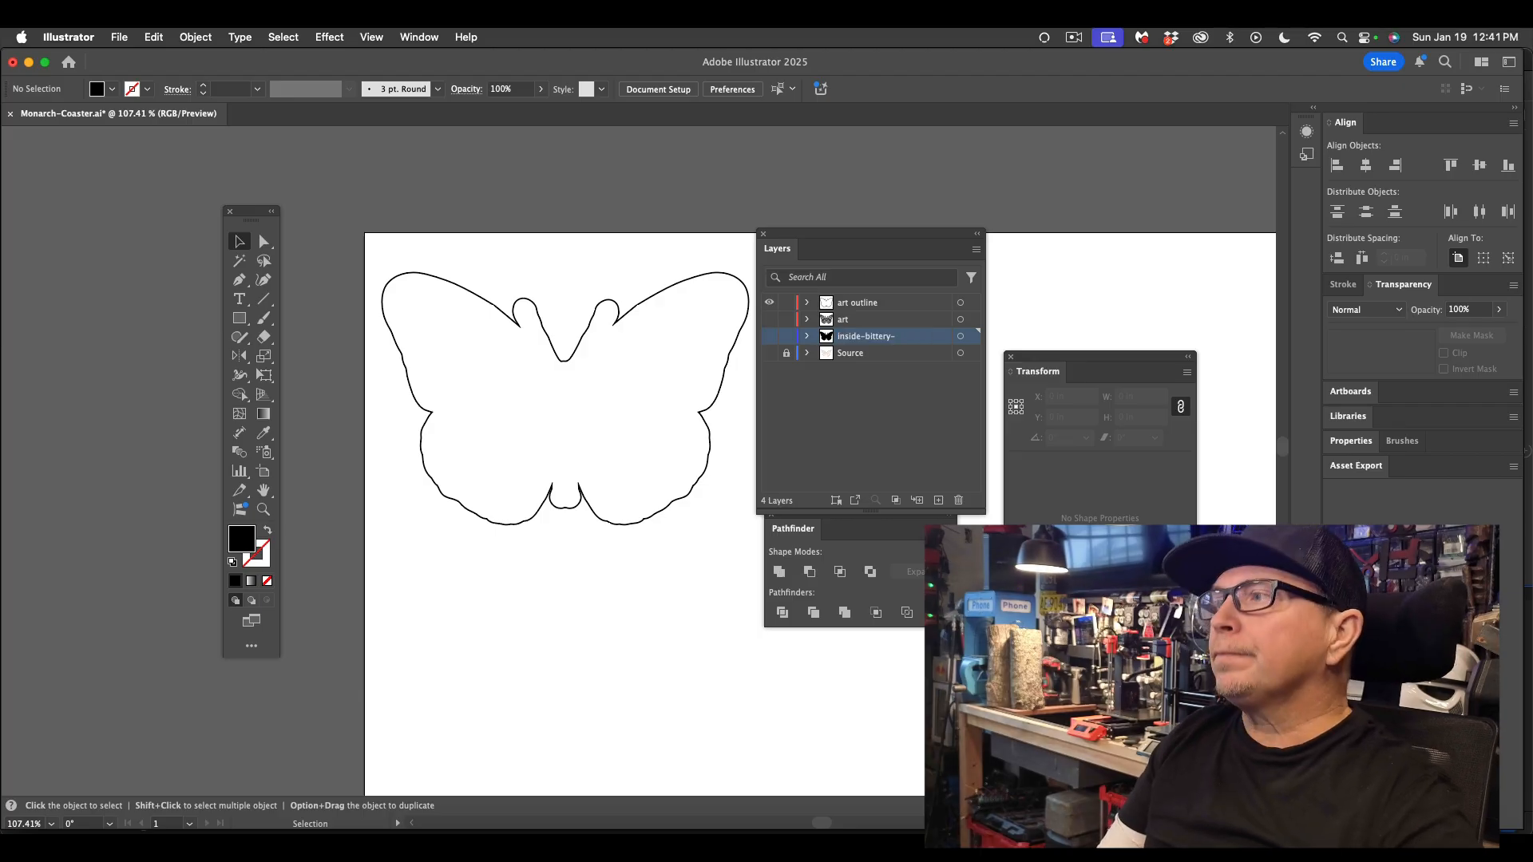
- Show the art layer and set the outer offset outline's stroke weight to 4 pt
{"action": "left_click", "coordinate": [768, 318]}
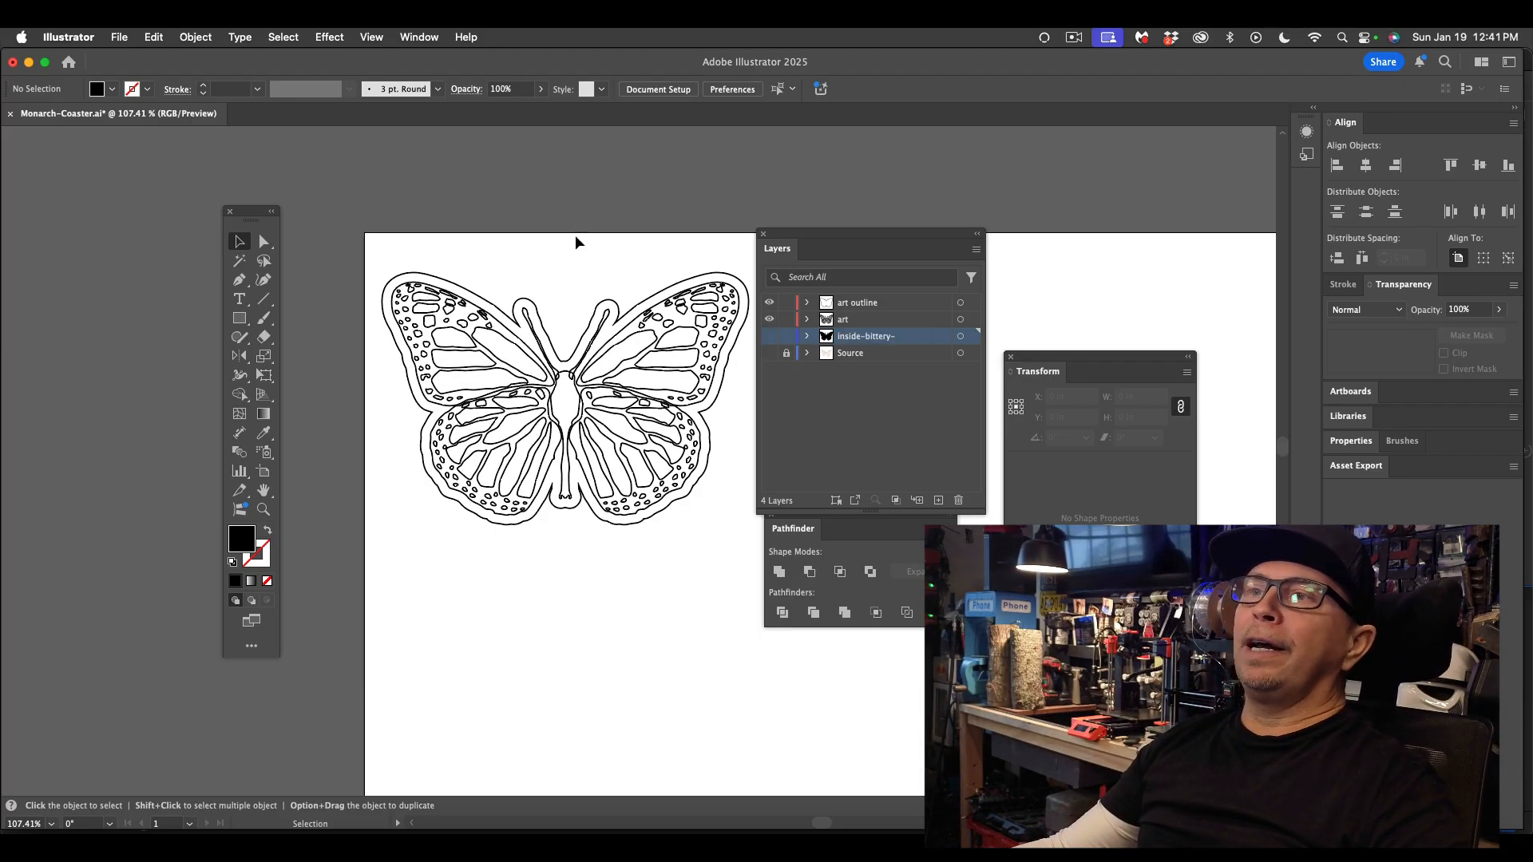
{"action": "left_click", "coordinate": [536, 312]}
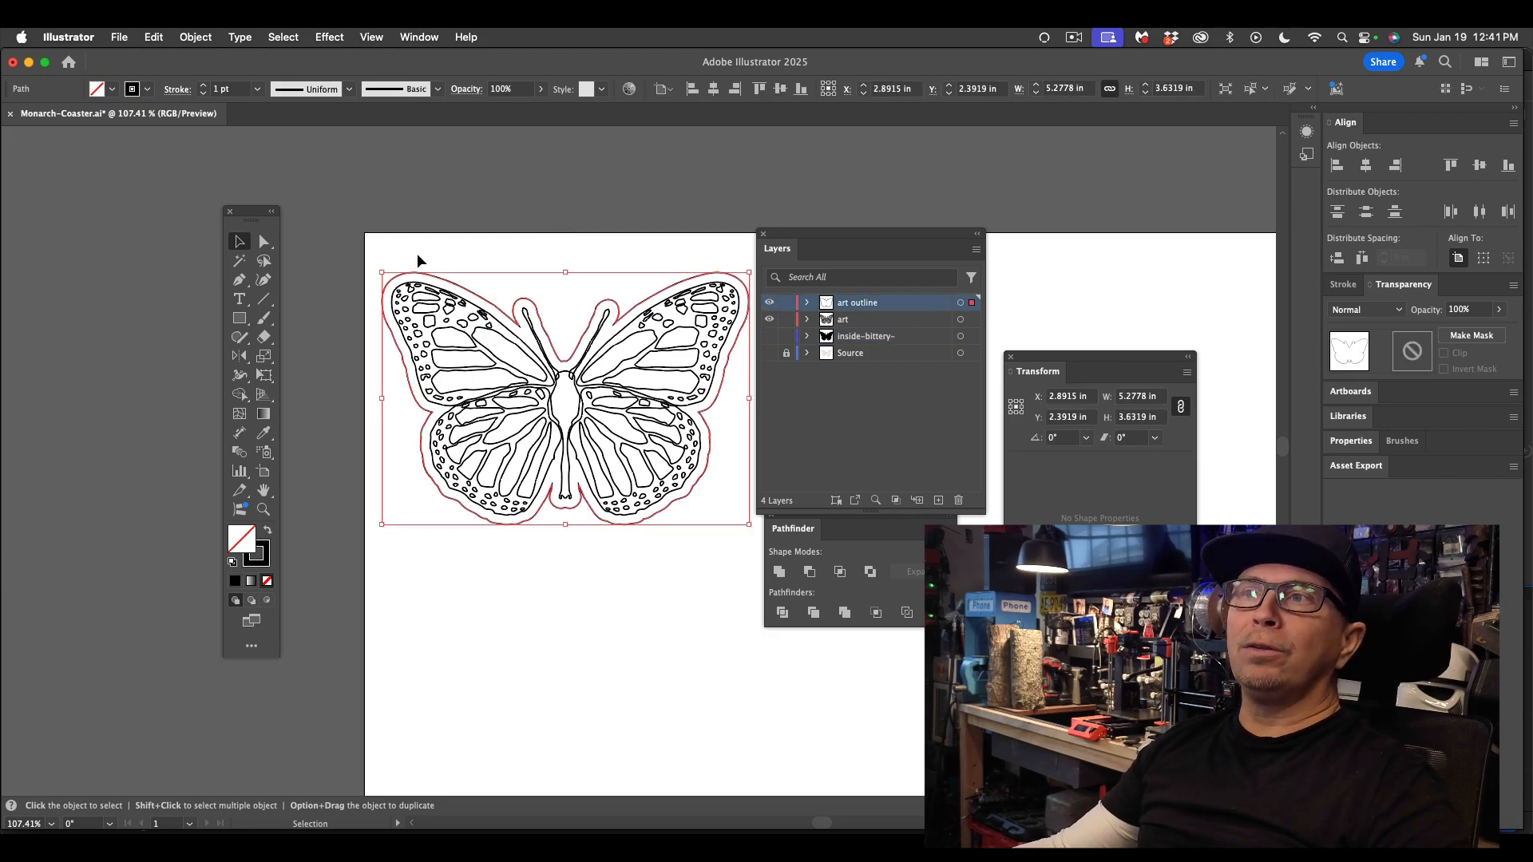
{"action": "left_click", "coordinate": [204, 85]}
{"action": "left_click", "coordinate": [205, 85]}
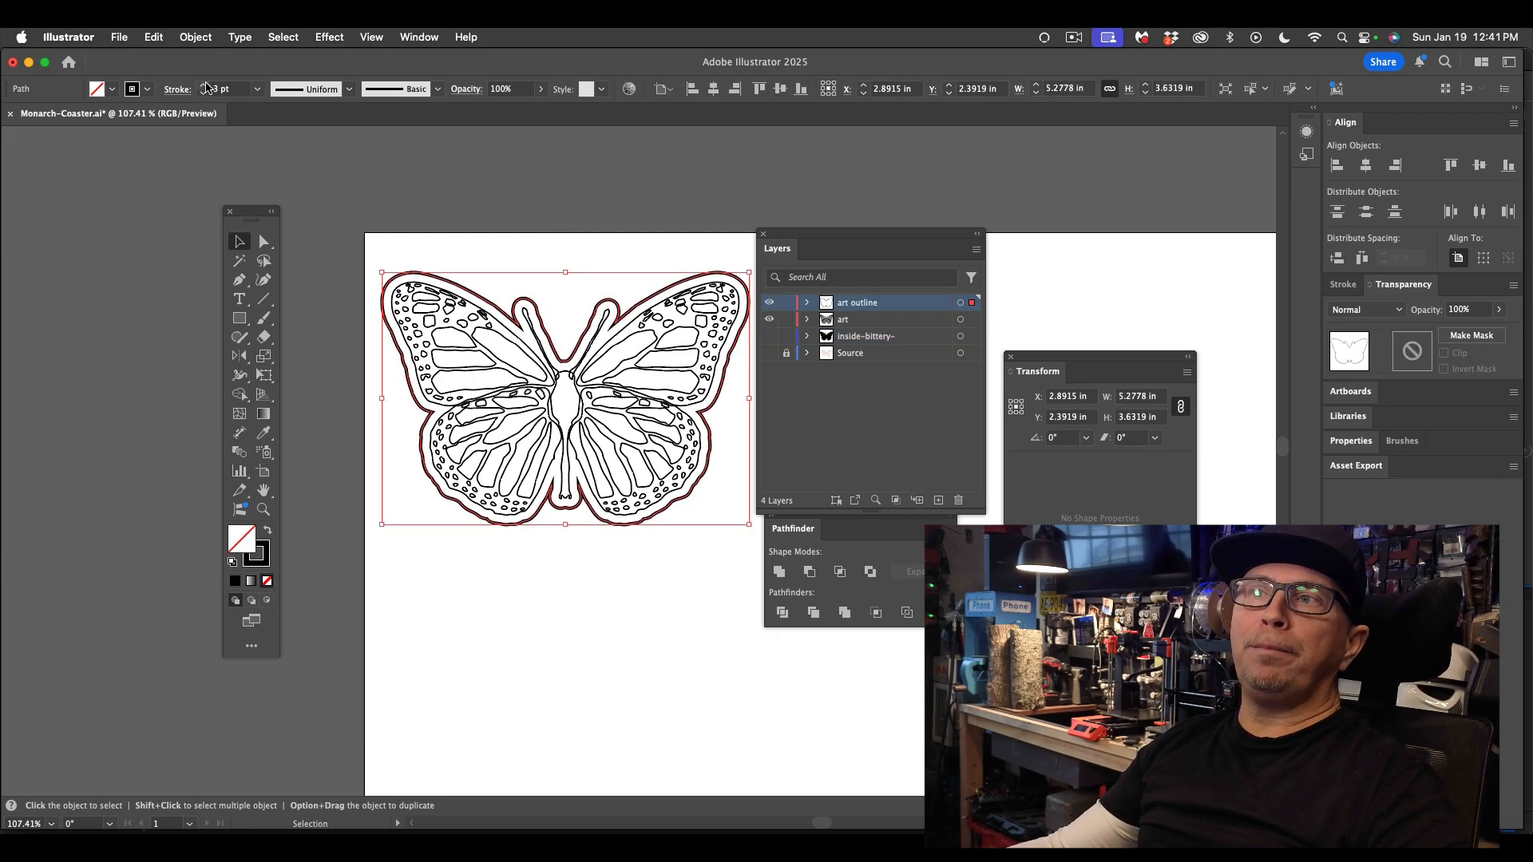
{"action": "left_click", "coordinate": [205, 84]}
{"action": "left_click", "coordinate": [466, 274]}
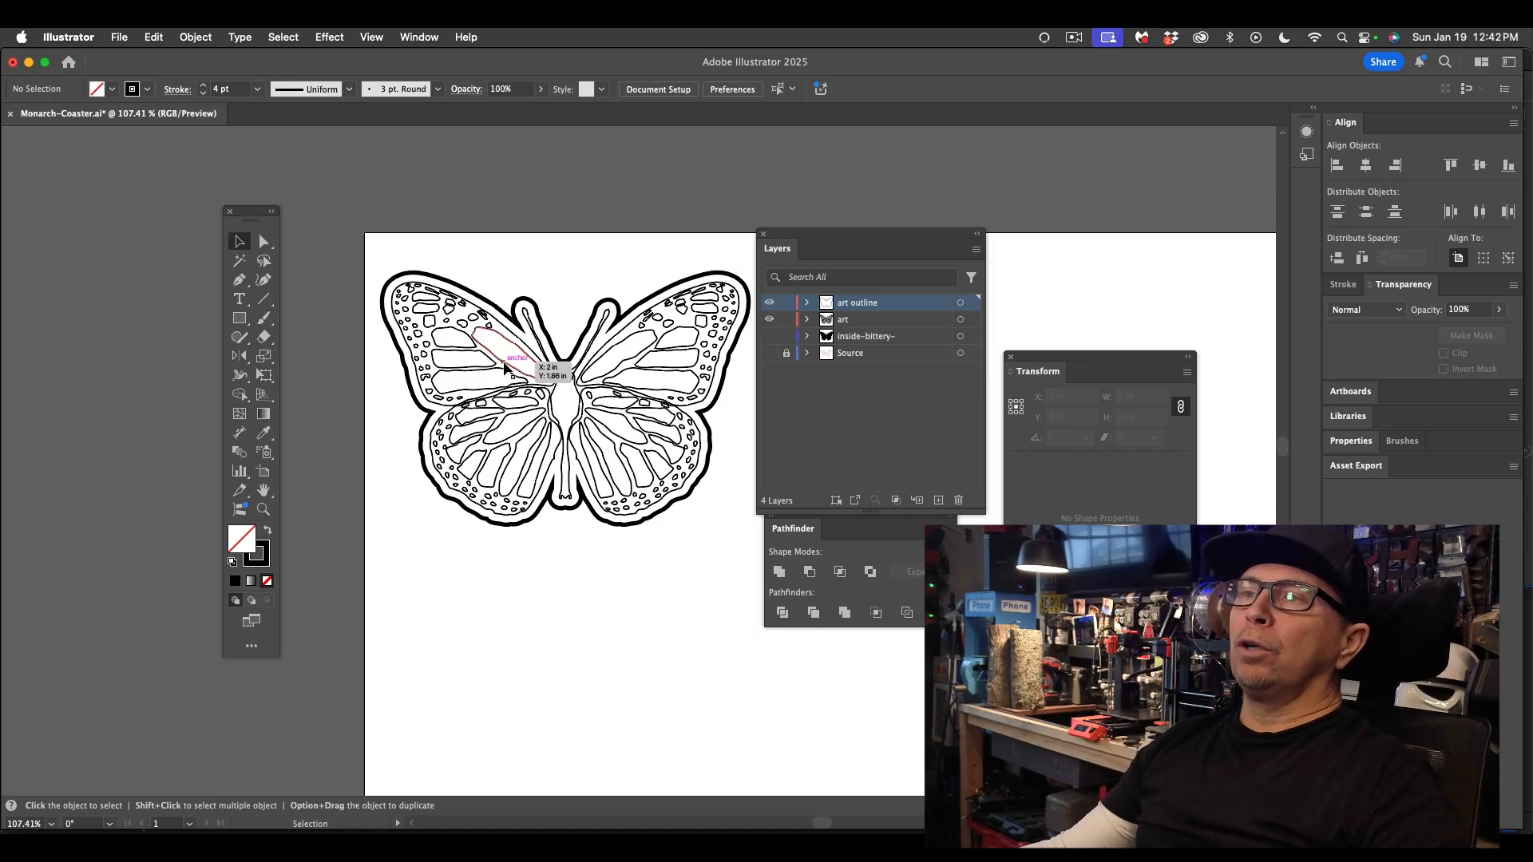
- Add a new layer above art outline and name it "laser"
{"action": "left_click", "coordinate": [939, 500]}
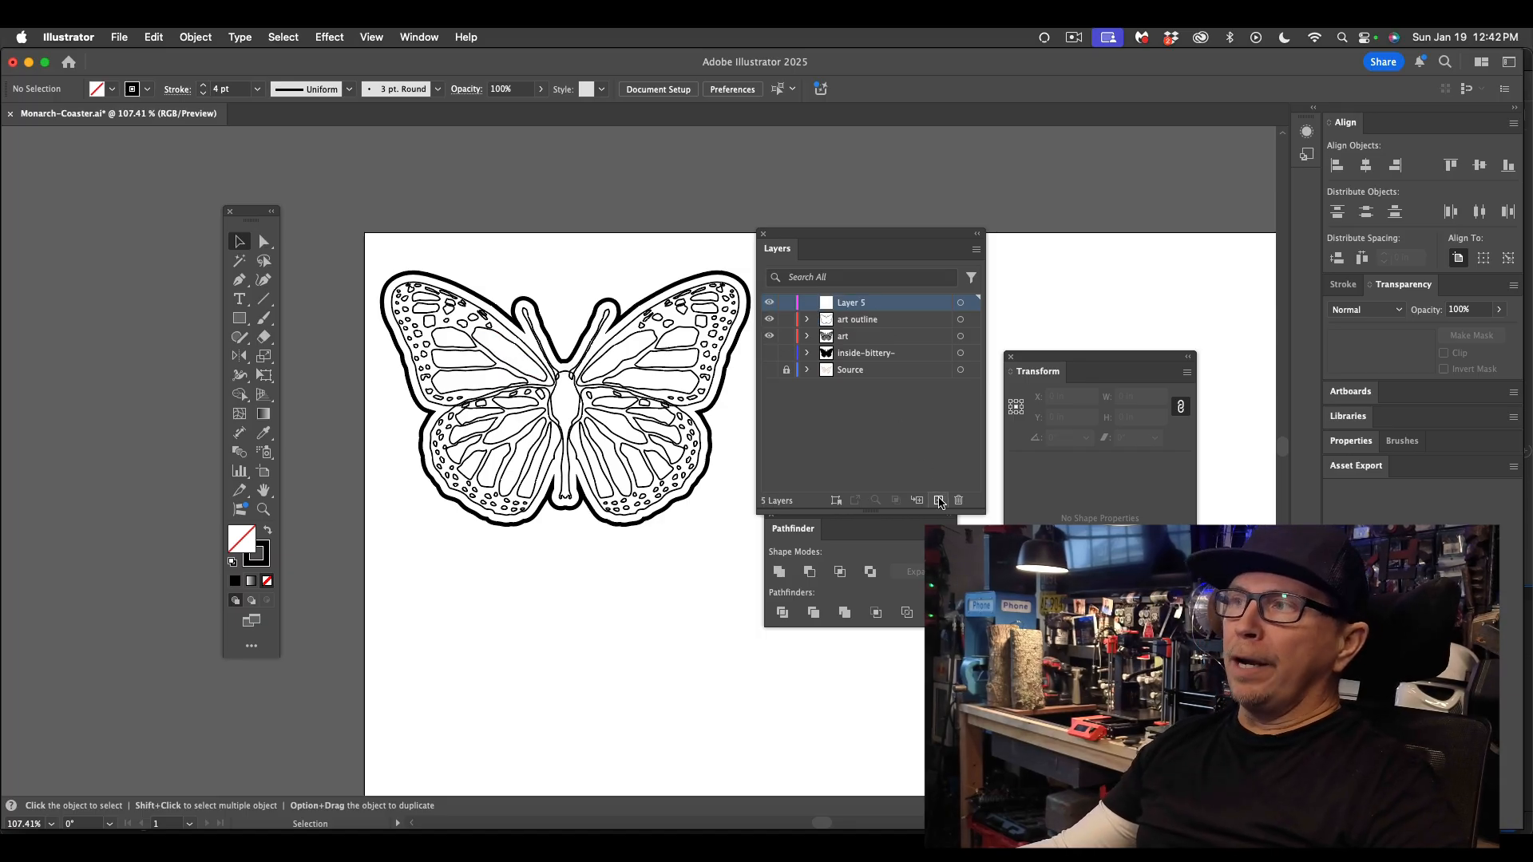
{"action": "double_click", "coordinate": [853, 303]}
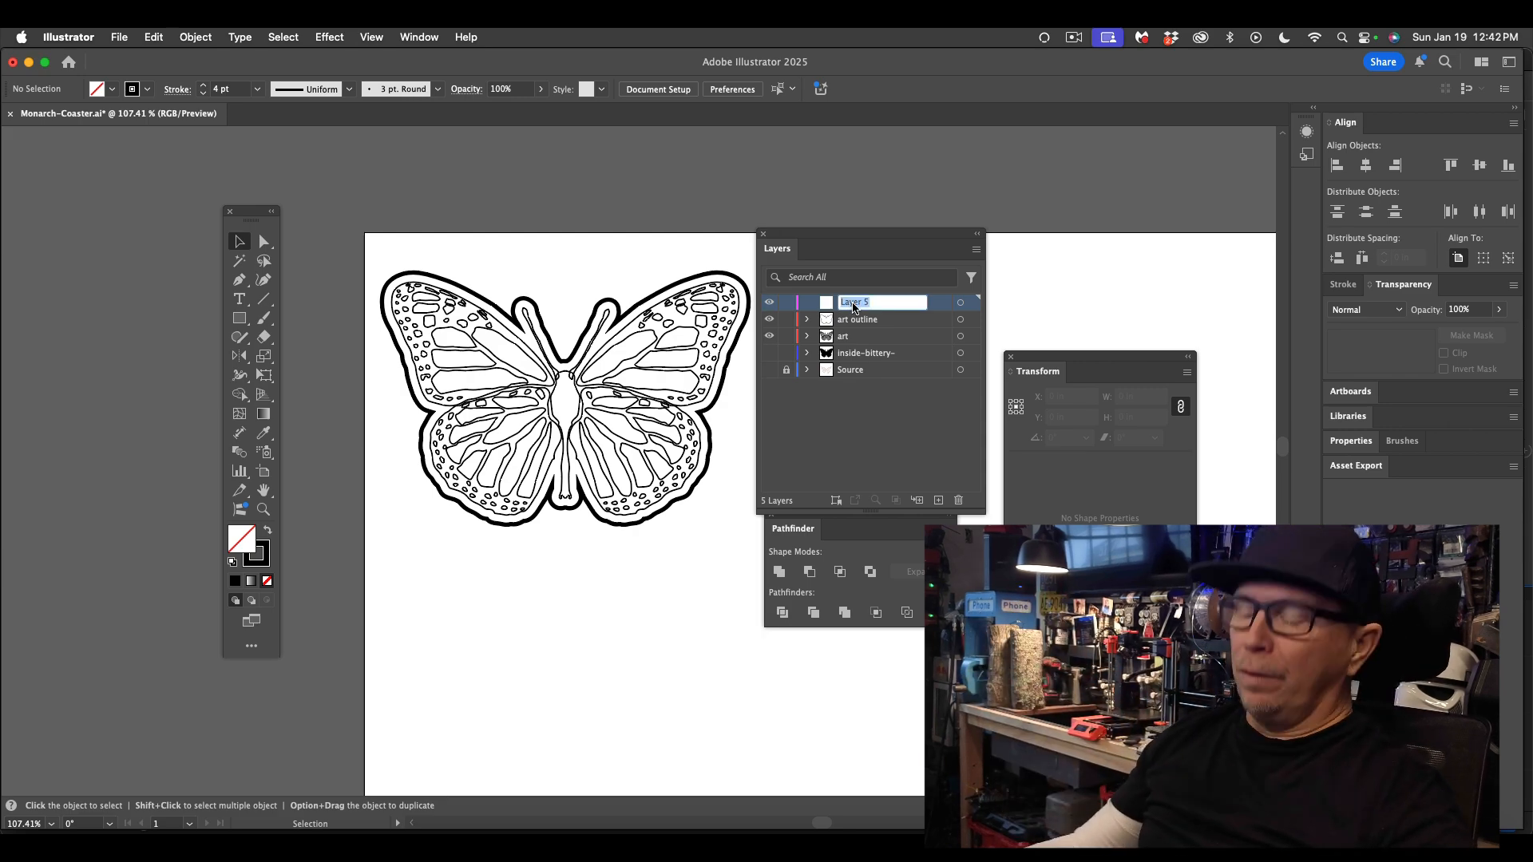
{"action": "type", "text": "laser"}
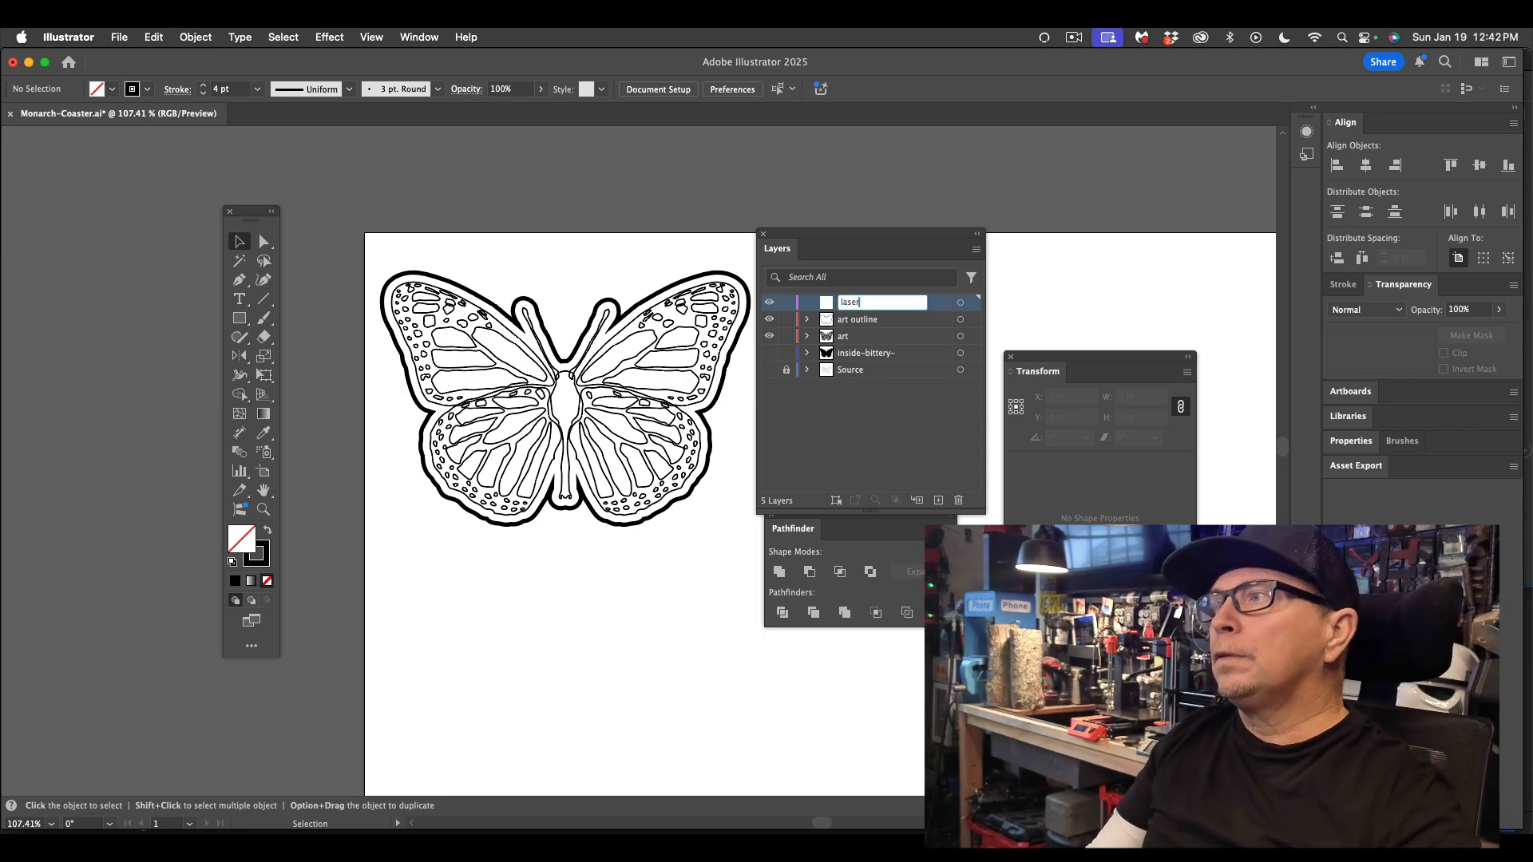
{"action": "key", "text": "Return"}
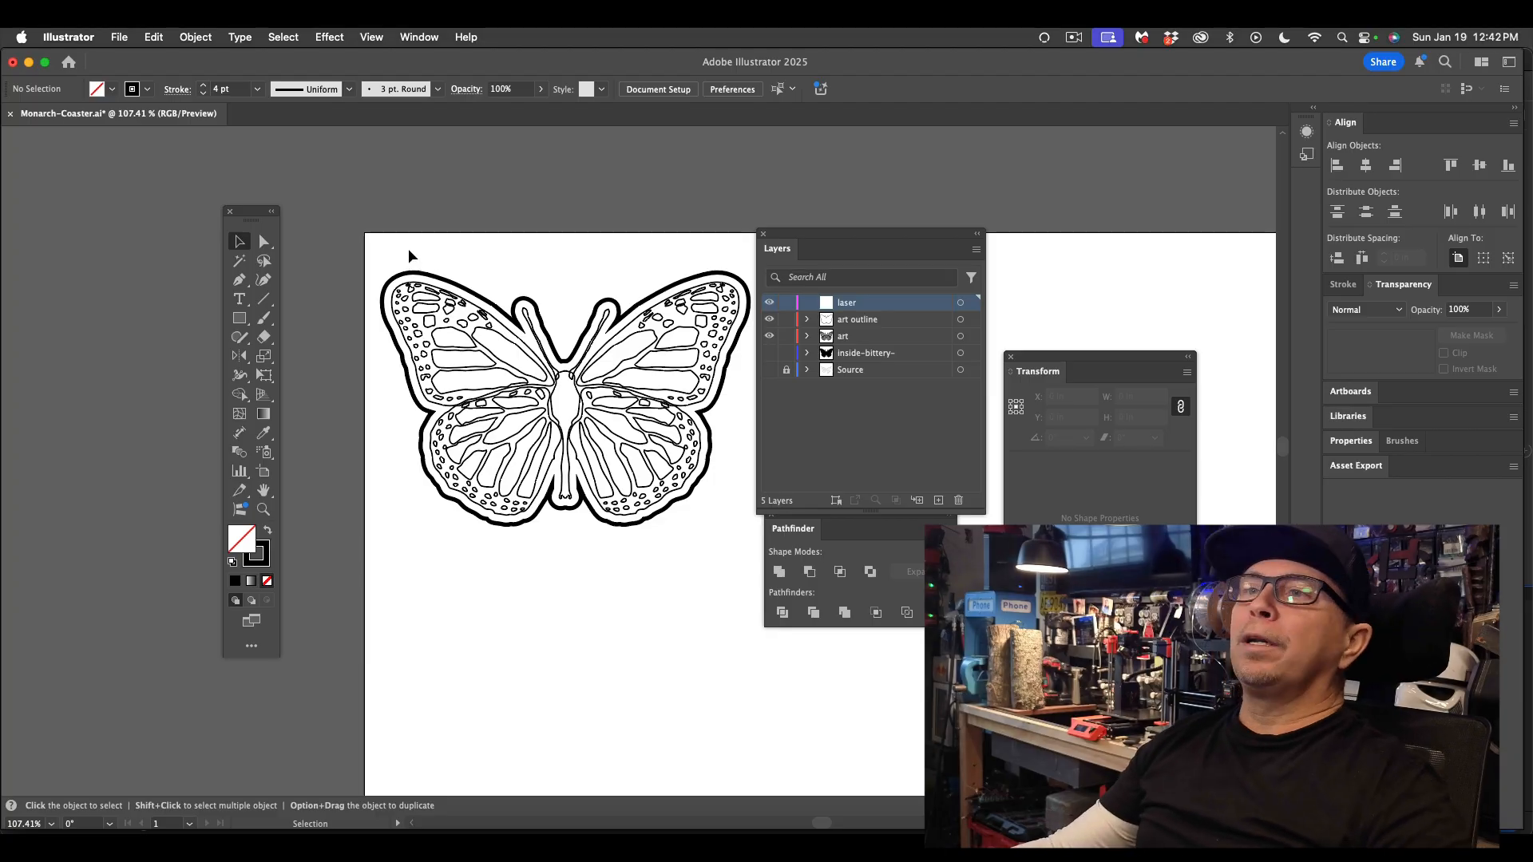
- Try recolouring the strokes of the butterfly and its outer outline to magenta EC00FF, and undo the colour change
{"action": "left_click_drag", "start_coordinate": [431, 239], "coordinate": [741, 540]}
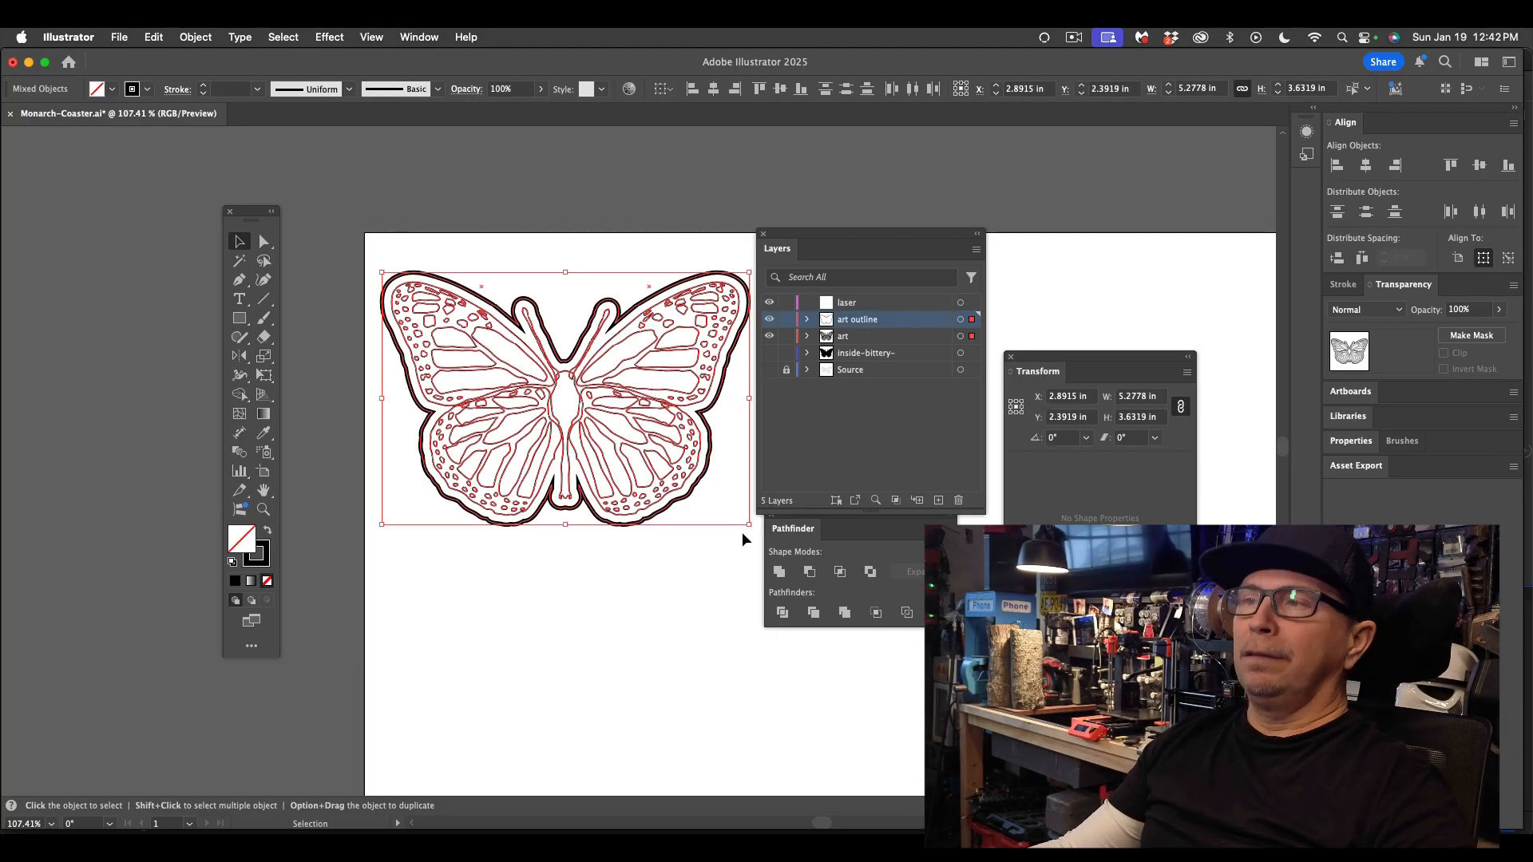
{"action": "double_click", "coordinate": [264, 558]}
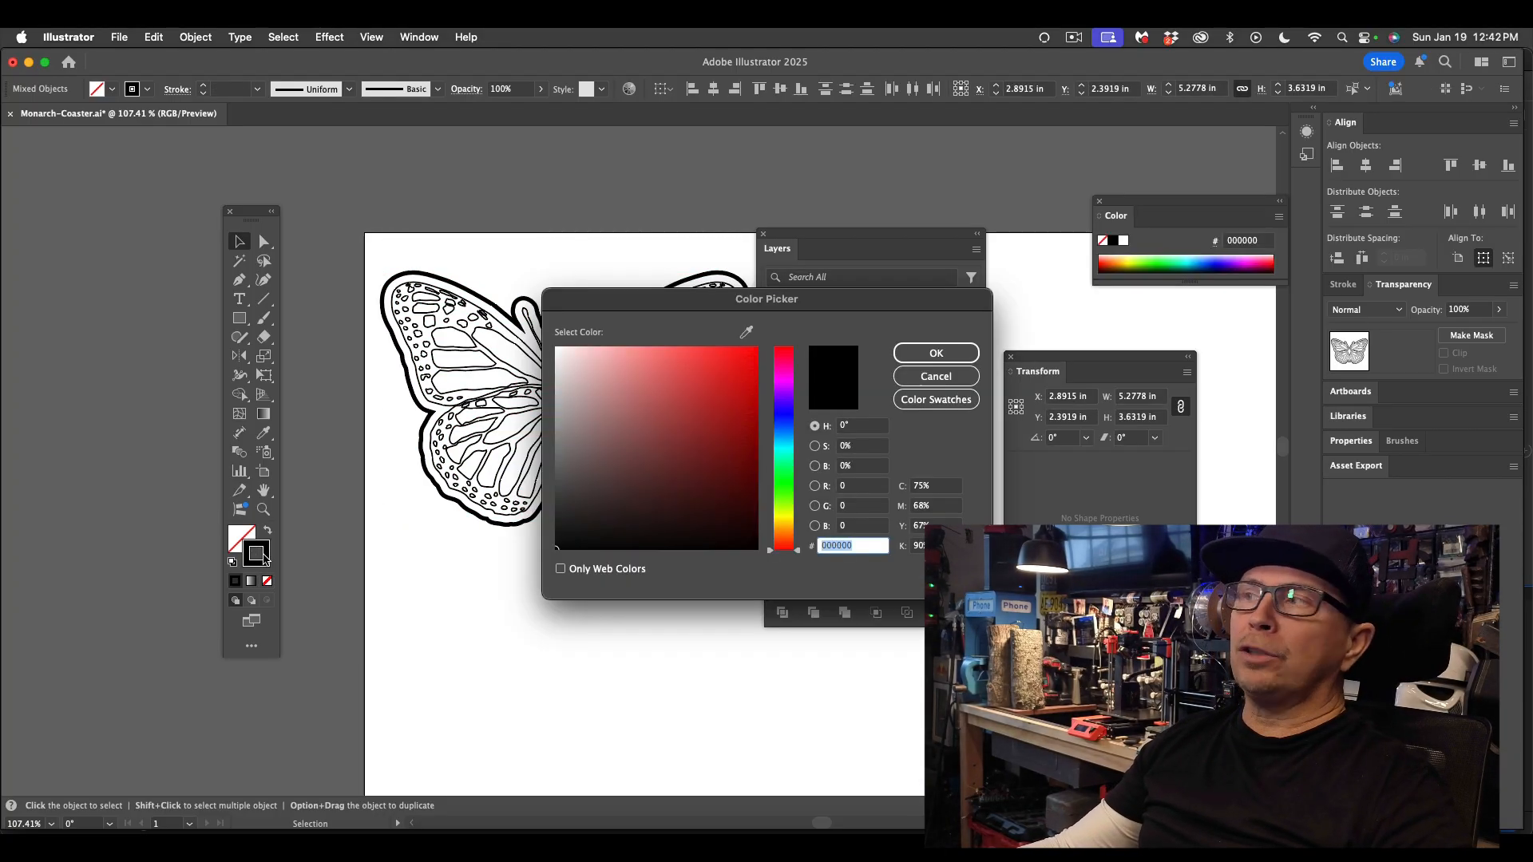
{"action": "left_click_drag", "start_coordinate": [787, 419], "coordinate": [786, 385]}
{"action": "left_click", "coordinate": [756, 350]}
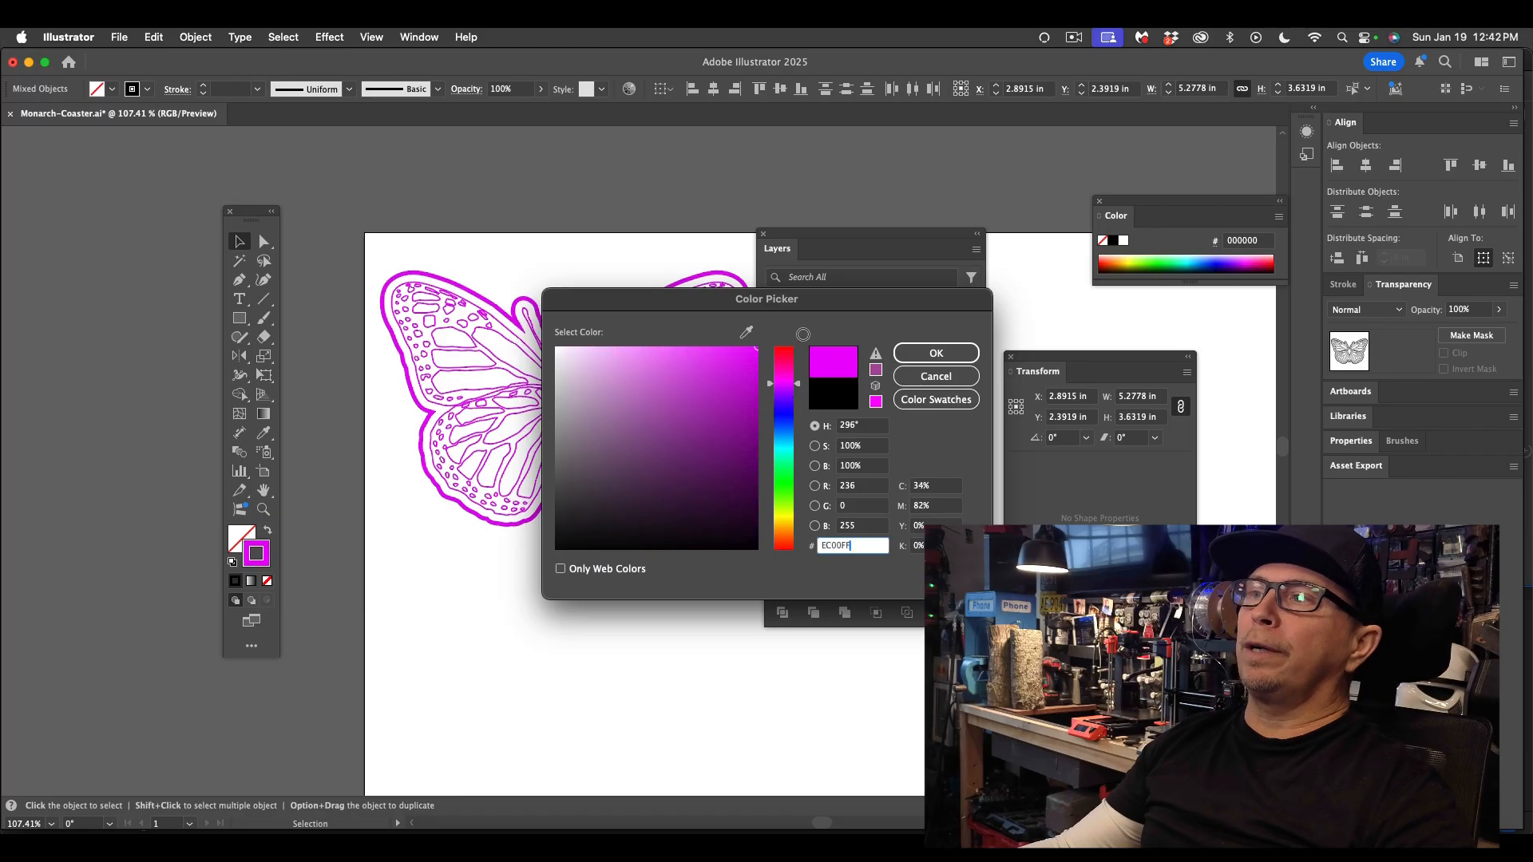
{"action": "left_click", "coordinate": [911, 358]}
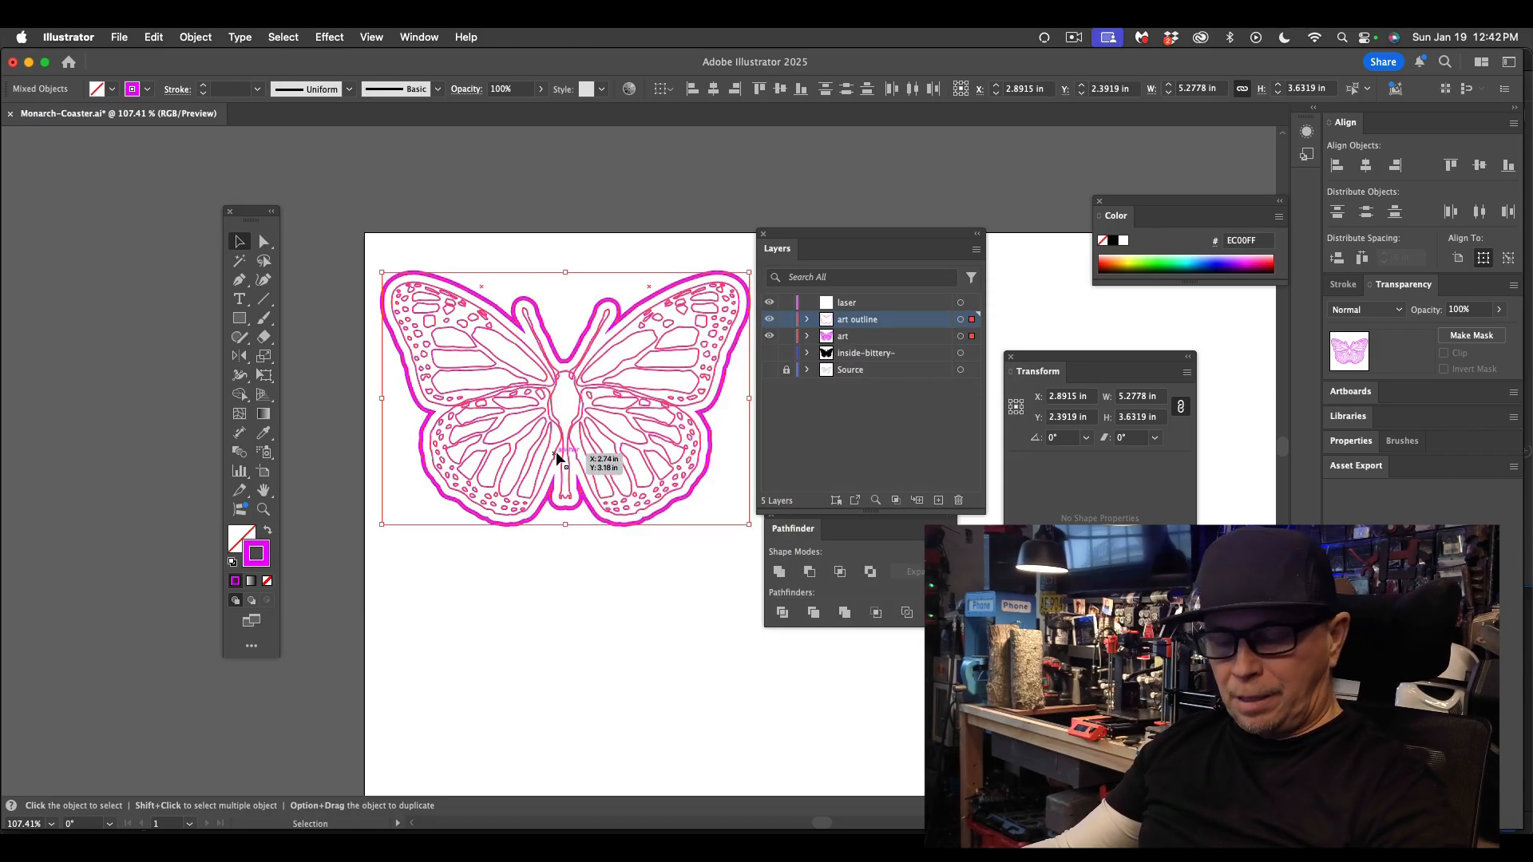
{"action": "key", "text": "super+z"}
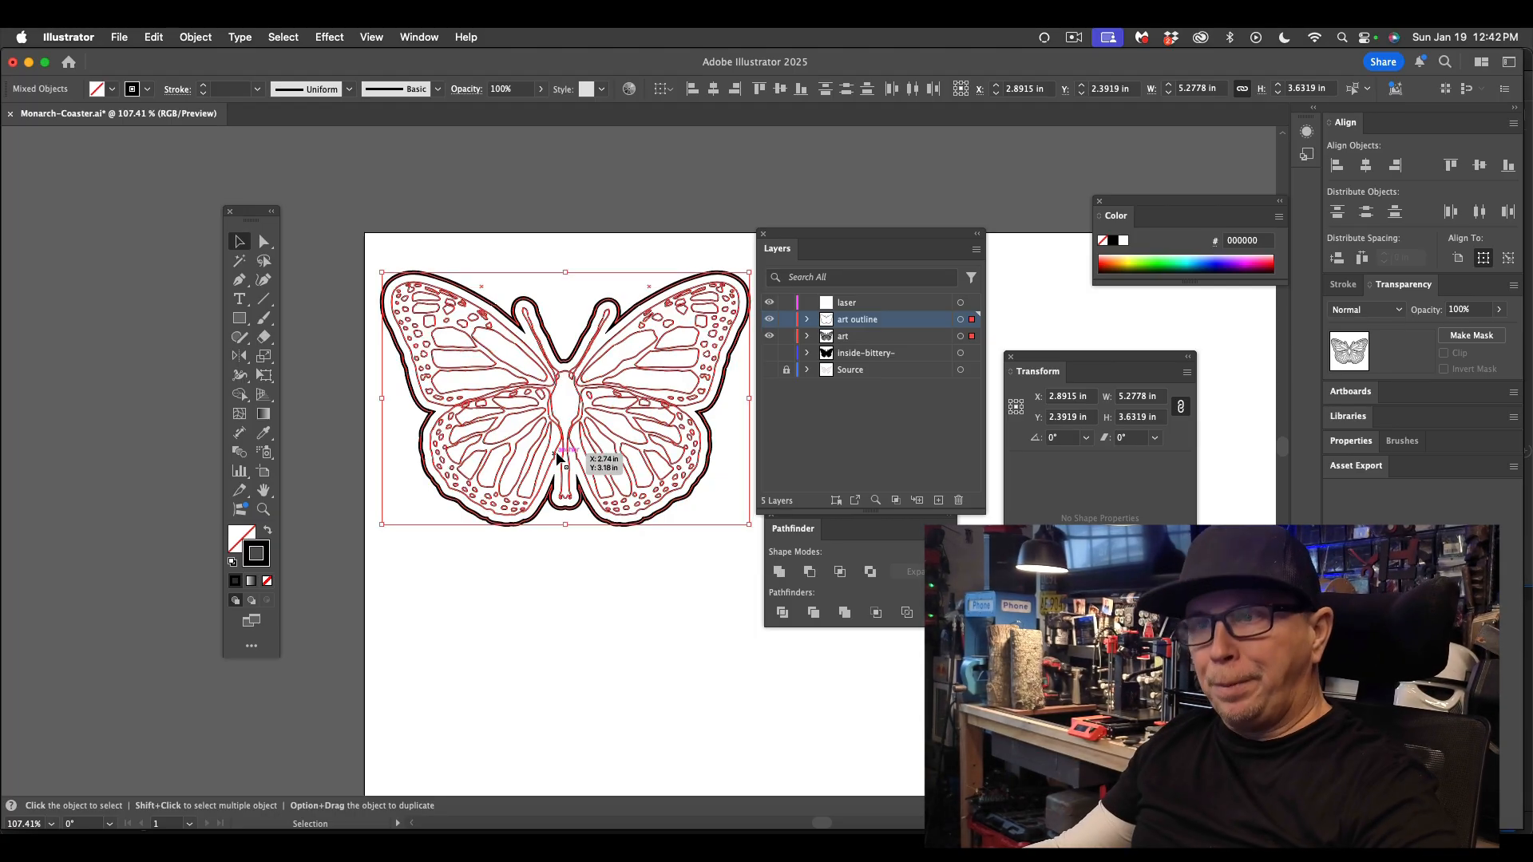
- Hide the art outline and art layers and paste the copied butterfly artwork in front on the laser layer
{"action": "left_click", "coordinate": [767, 320]}
{"action": "left_click", "coordinate": [769, 336]}
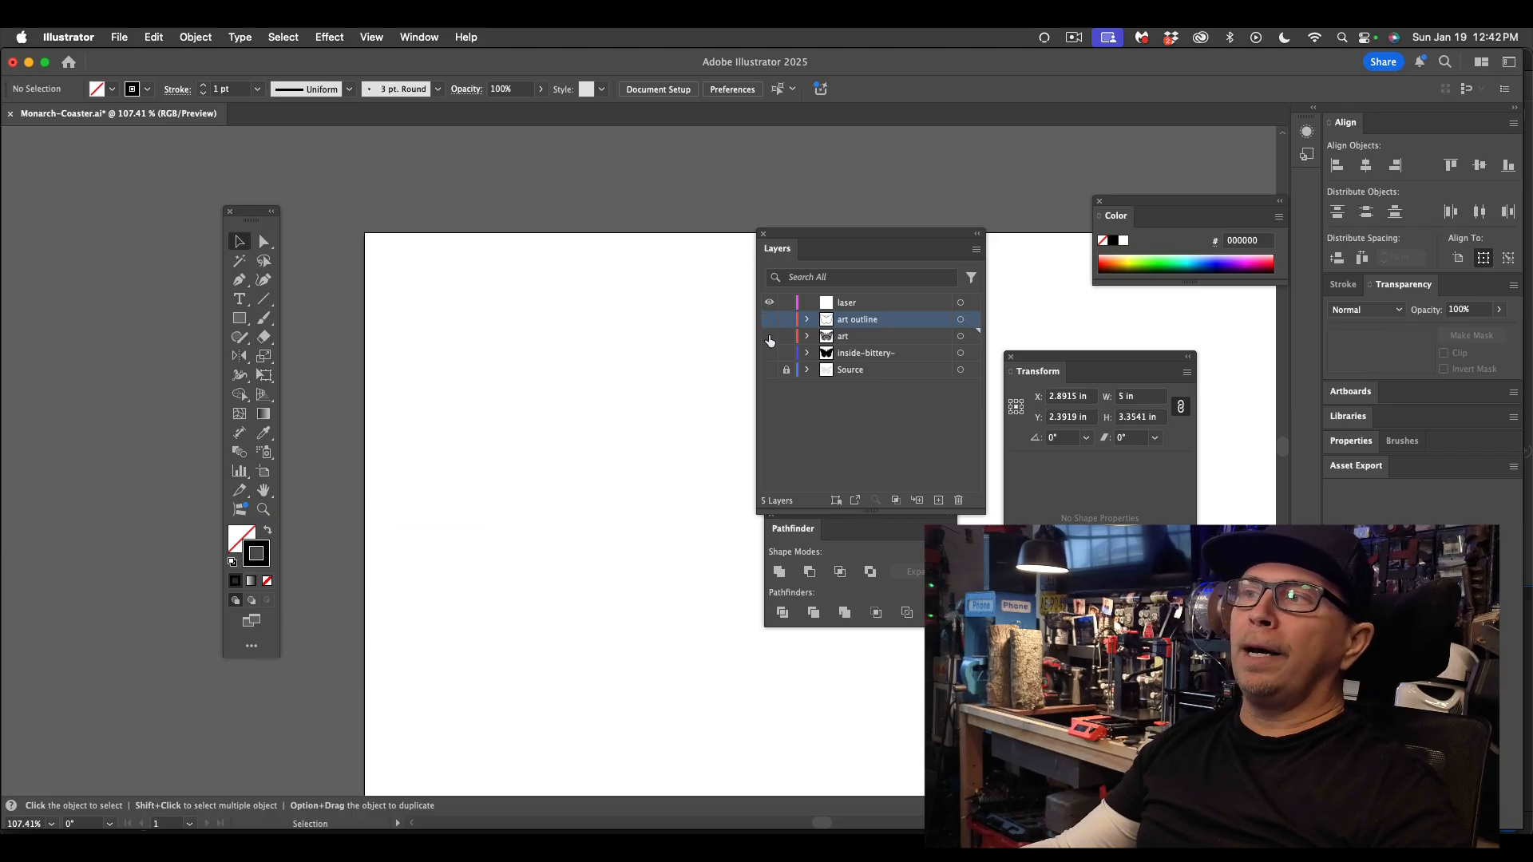
{"action": "left_click", "coordinate": [873, 305]}
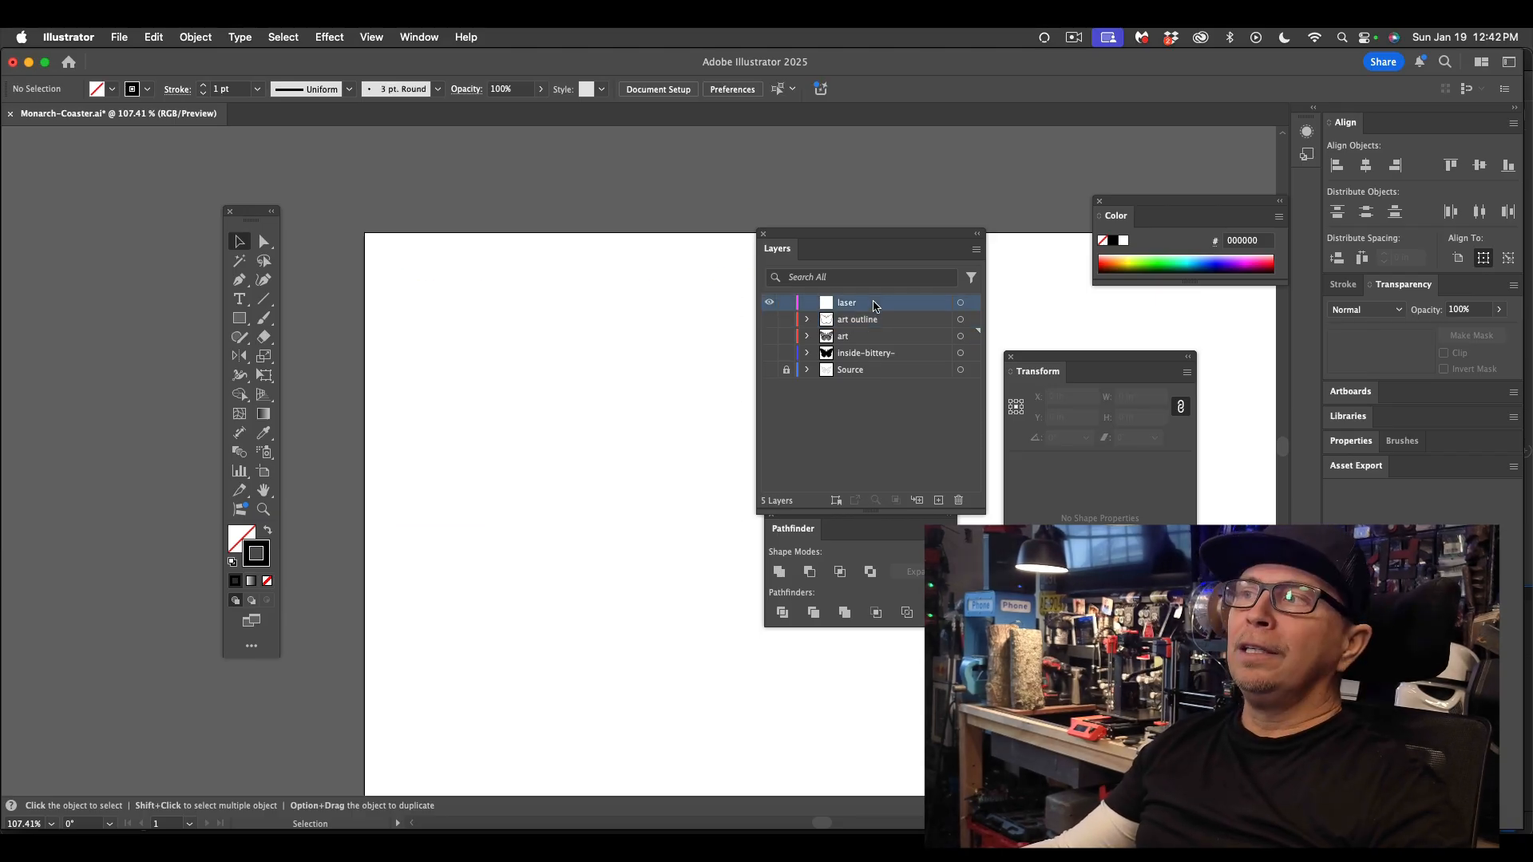
{"action": "left_click", "coordinate": [156, 36]}
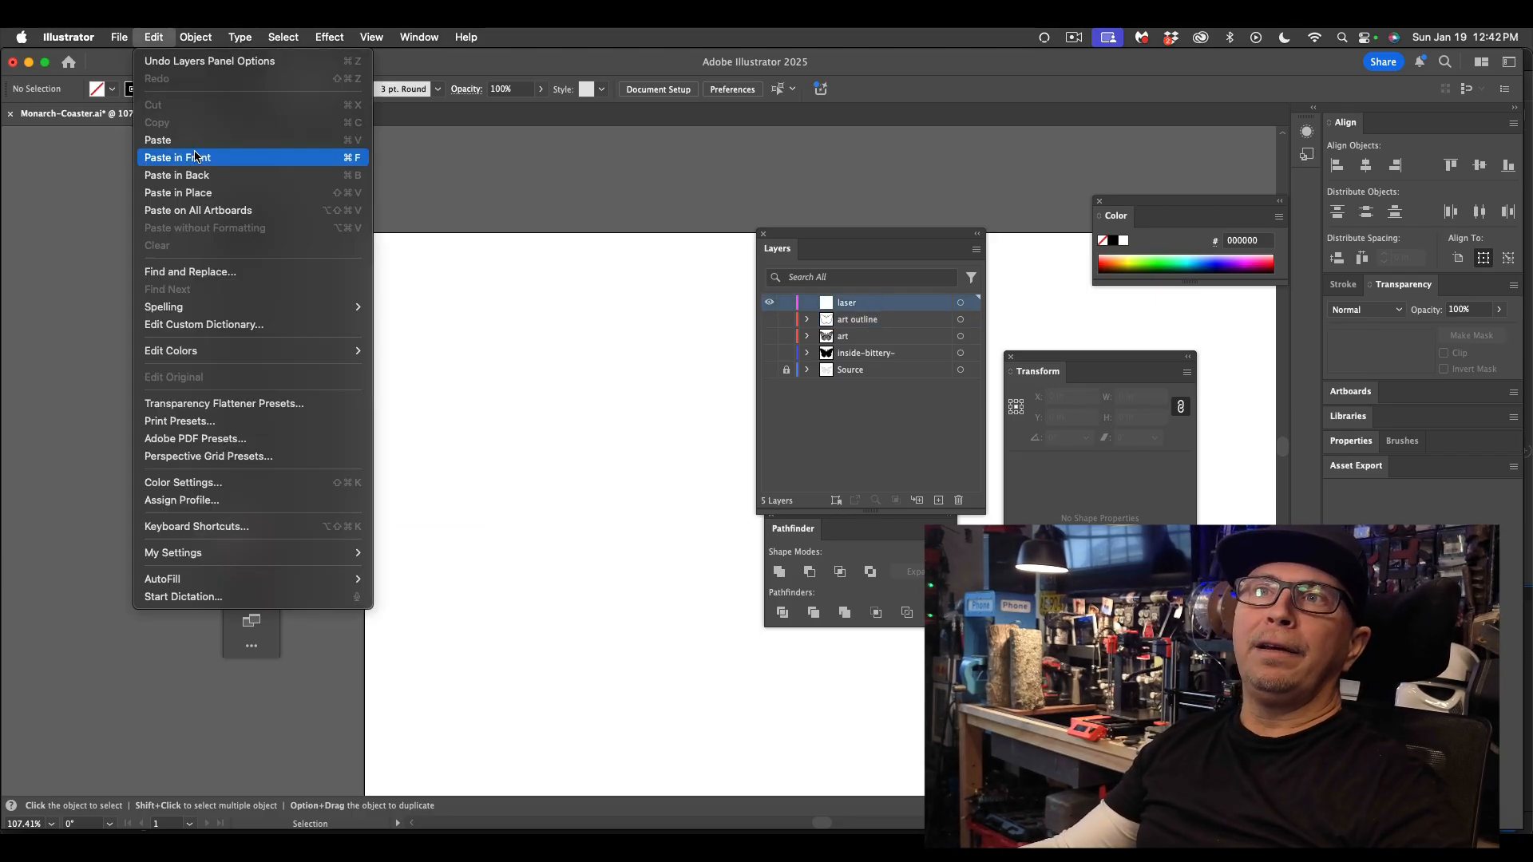
{"action": "left_click", "coordinate": [191, 158]}
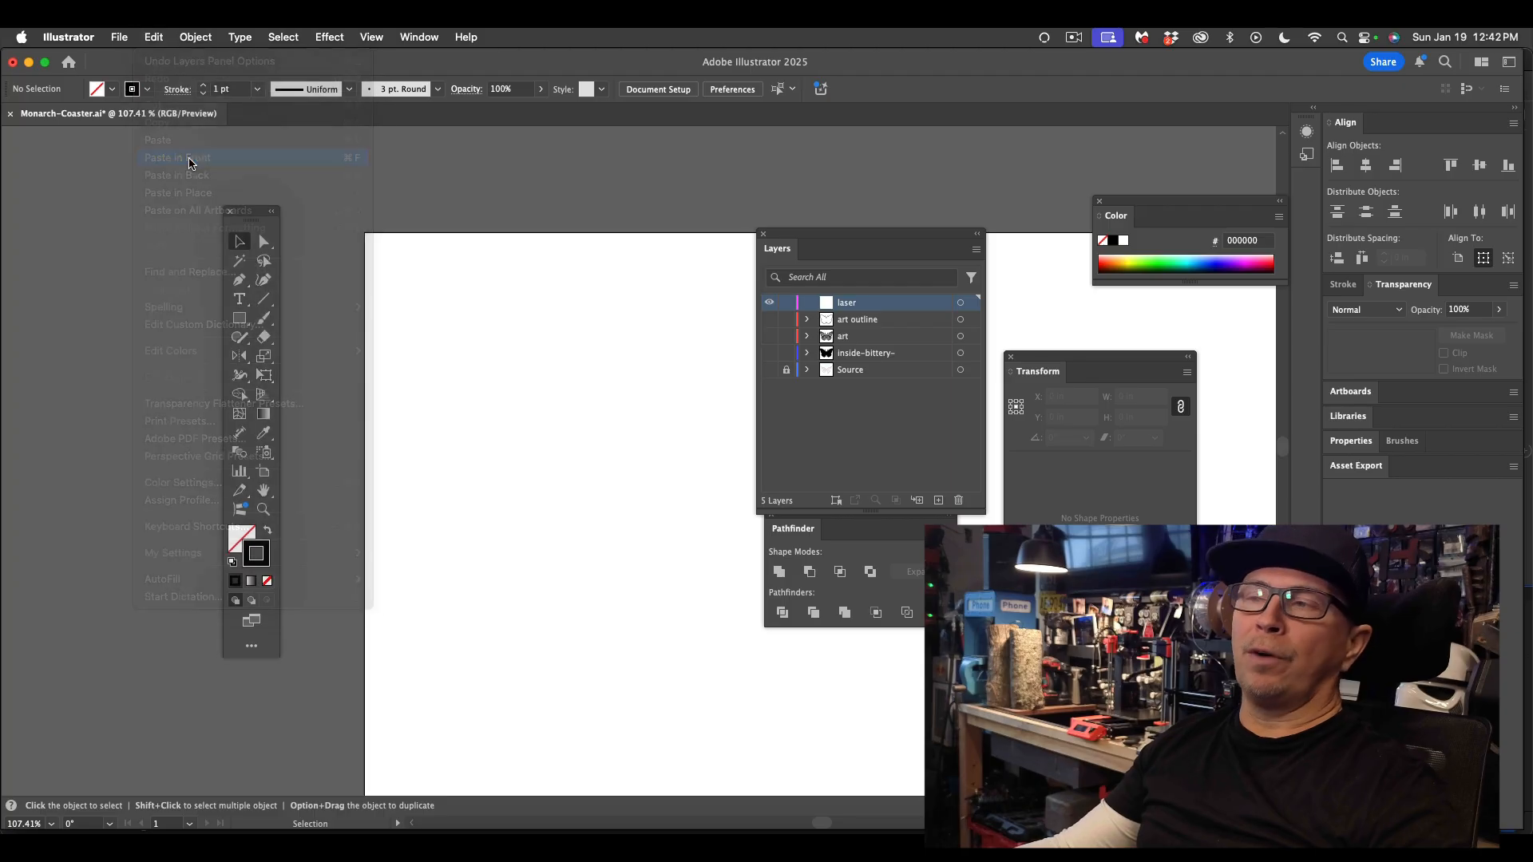
{"action": "left_click", "coordinate": [527, 174]}
- Recolour the strokes of all the artwork on the laser layer to light blue 00C9FF and deselect it
{"action": "left_click_drag", "start_coordinate": [424, 241], "coordinate": [722, 513]}
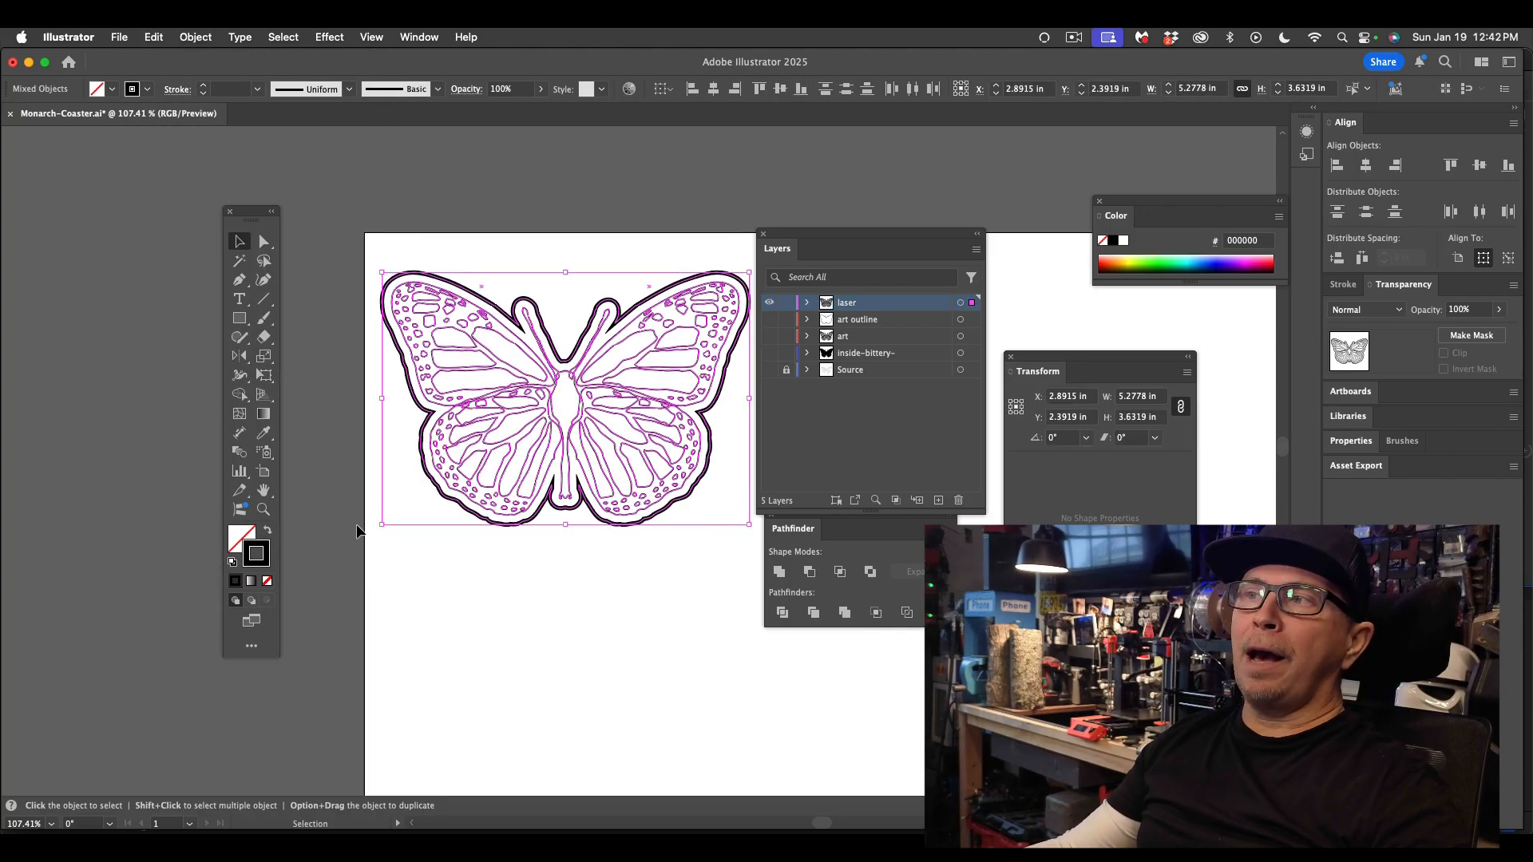
{"action": "double_click", "coordinate": [255, 554]}
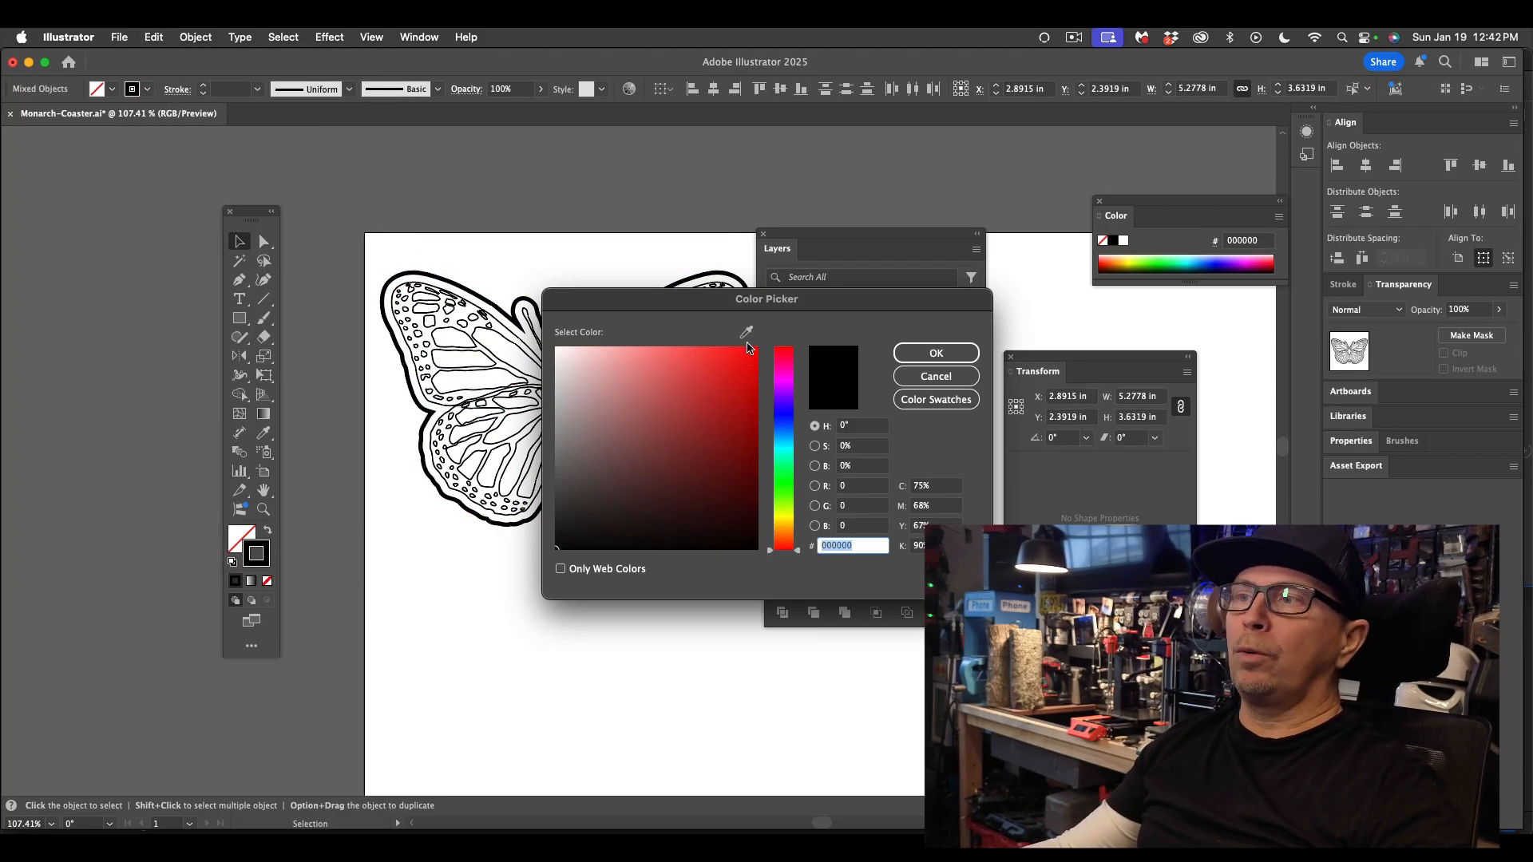
{"action": "mouse_move", "coordinate": [782, 439]}
{"action": "left_mouse_down"}
{"action": "mouse_move", "coordinate": [783, 374]}
{"action": "mouse_move", "coordinate": [783, 440]}
{"action": "left_mouse_up"}
{"action": "key", "text": "Return"}
{"action": "left_click", "coordinate": [495, 565]}
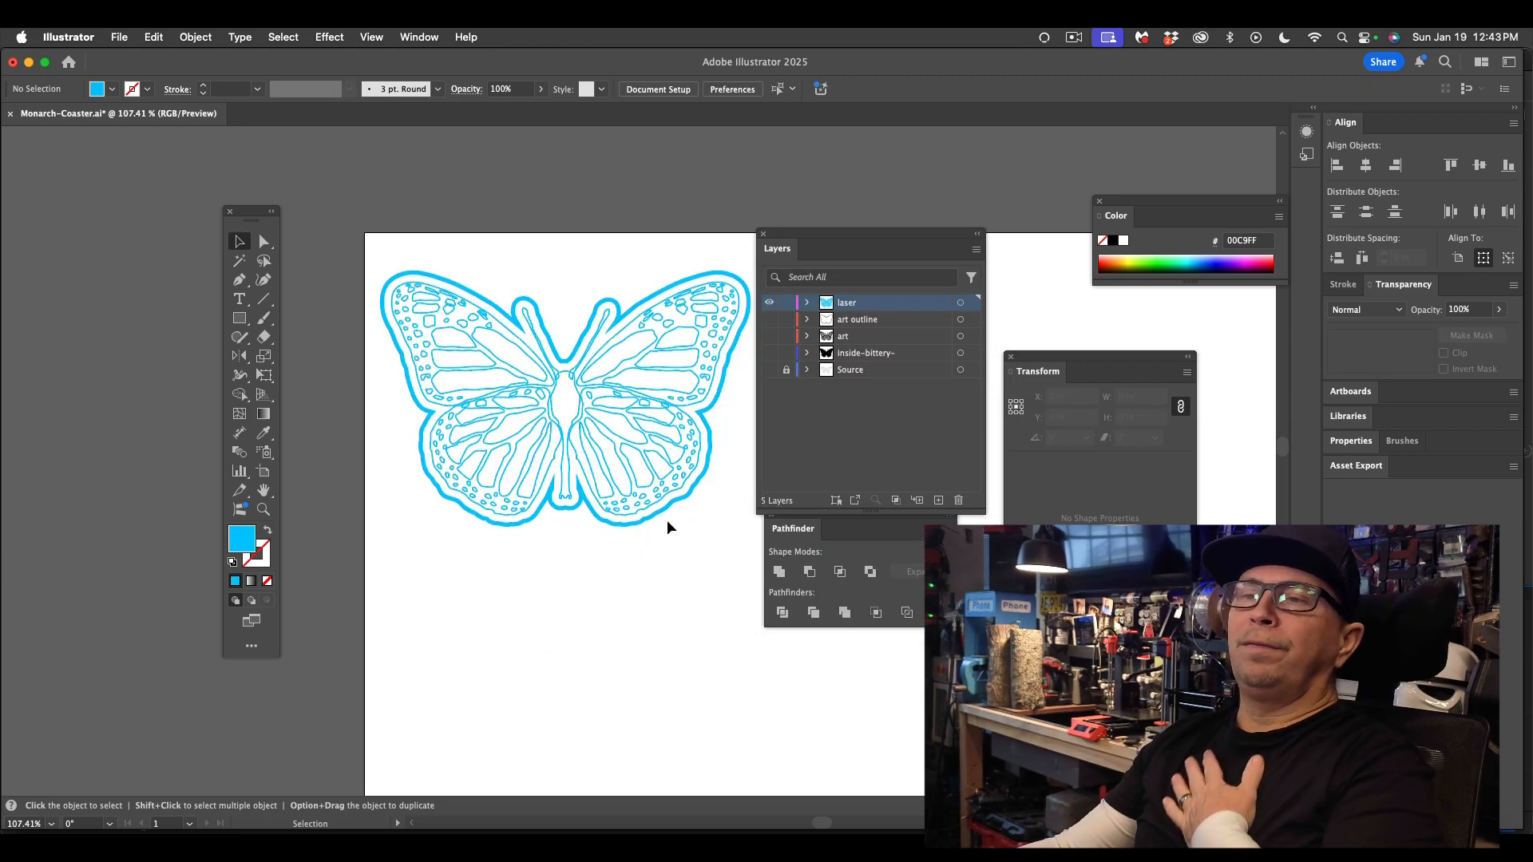